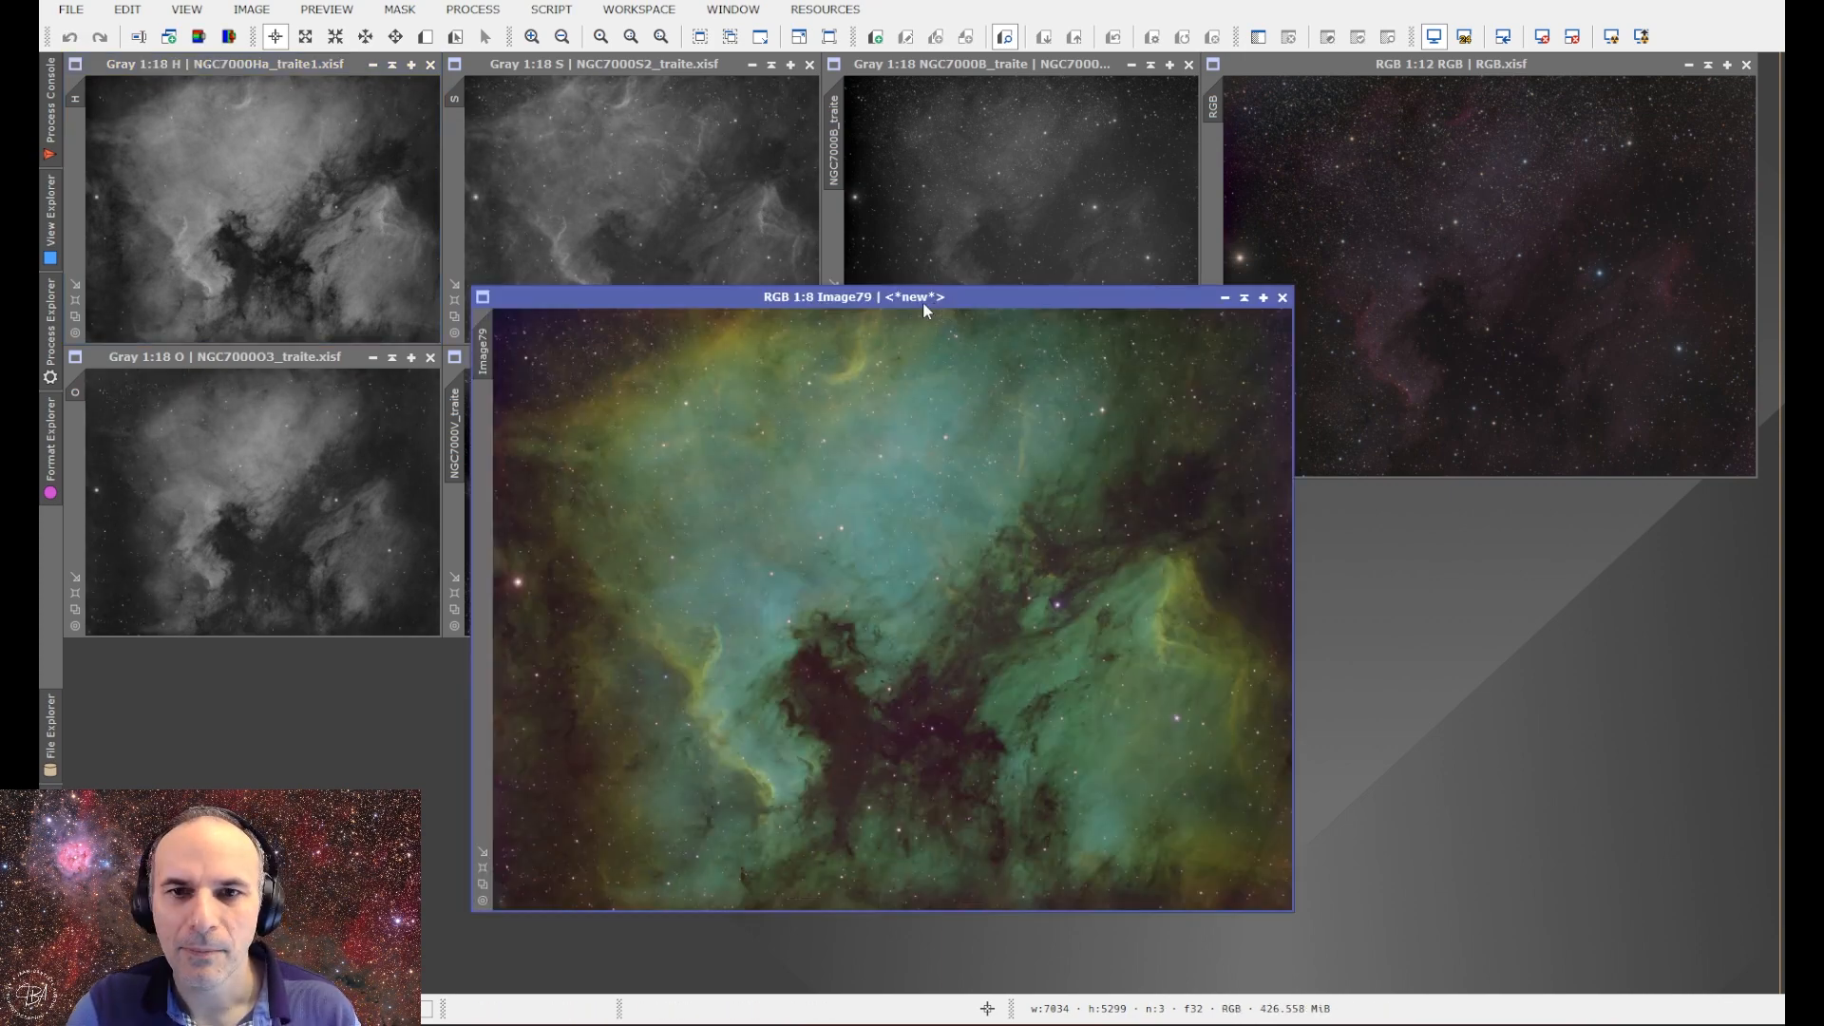
# Examine and compare the star colours in the Image79 narrowband composite and the RGB.xisf image at close range.
pyautogui.moveTo(922, 300); pyautogui.dragTo(960, 88)
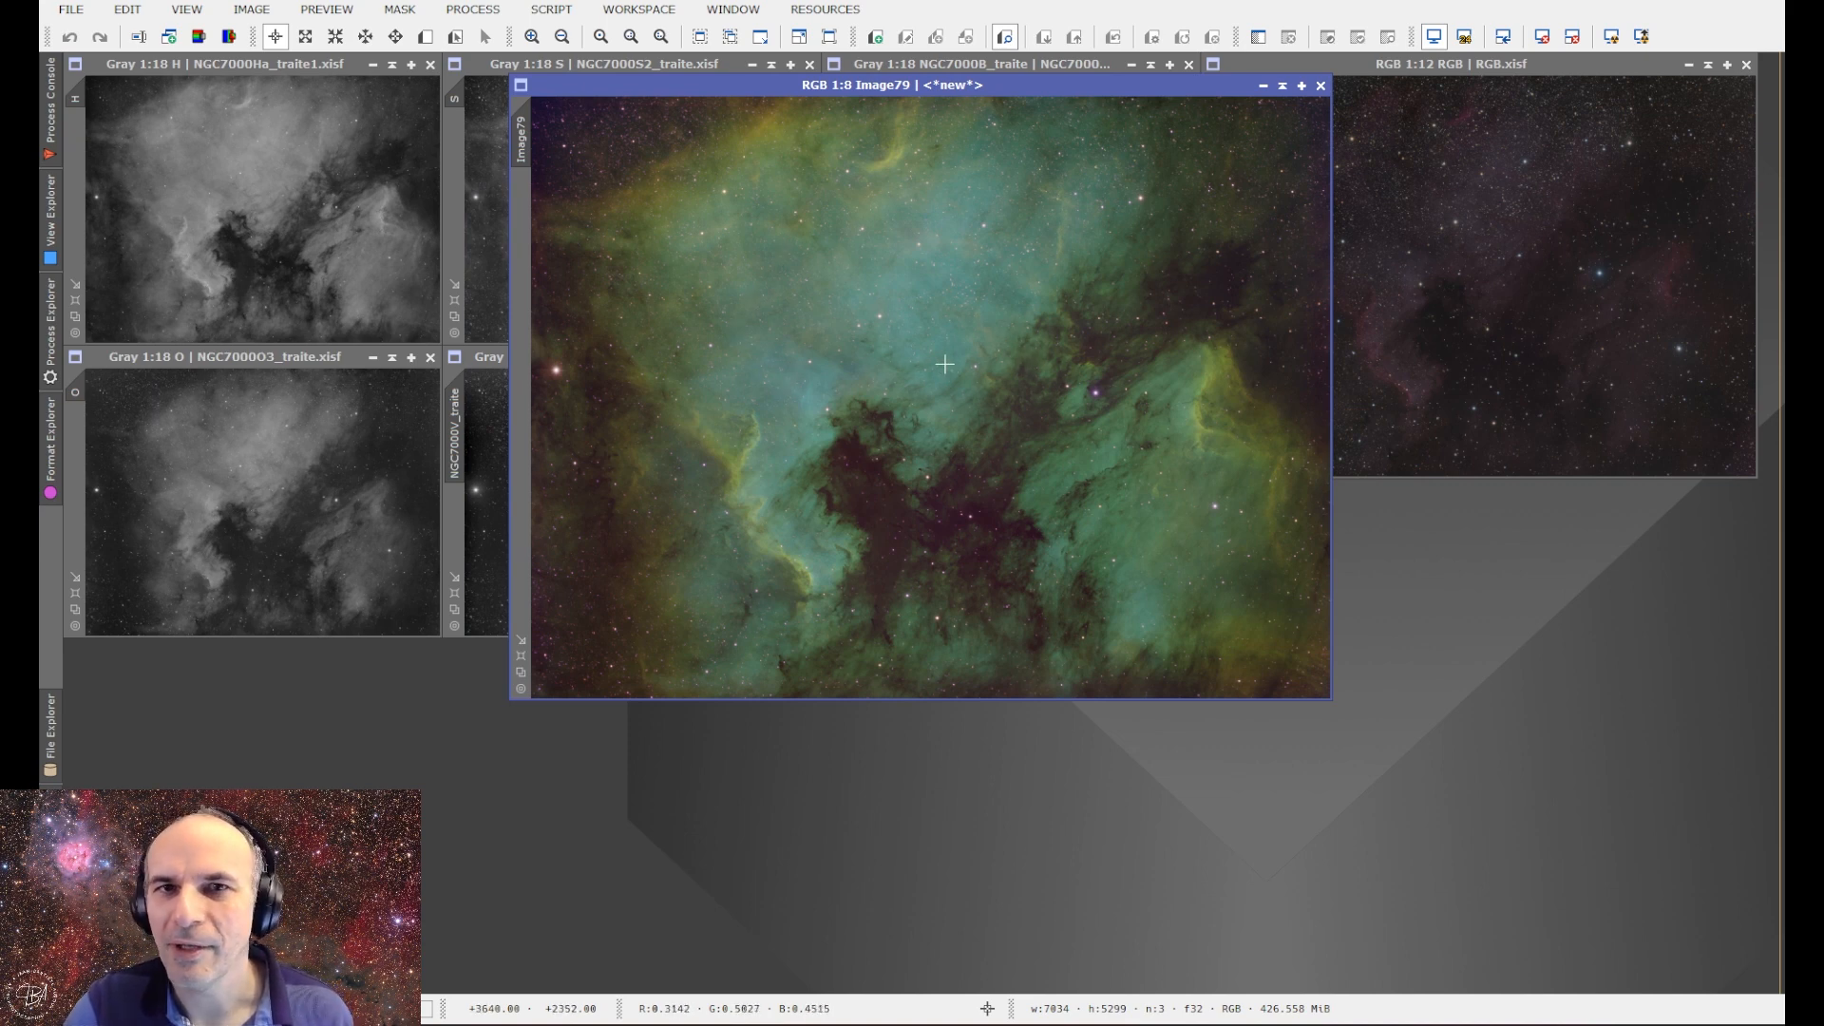
pyautogui.scroll(5, 1106, 377)
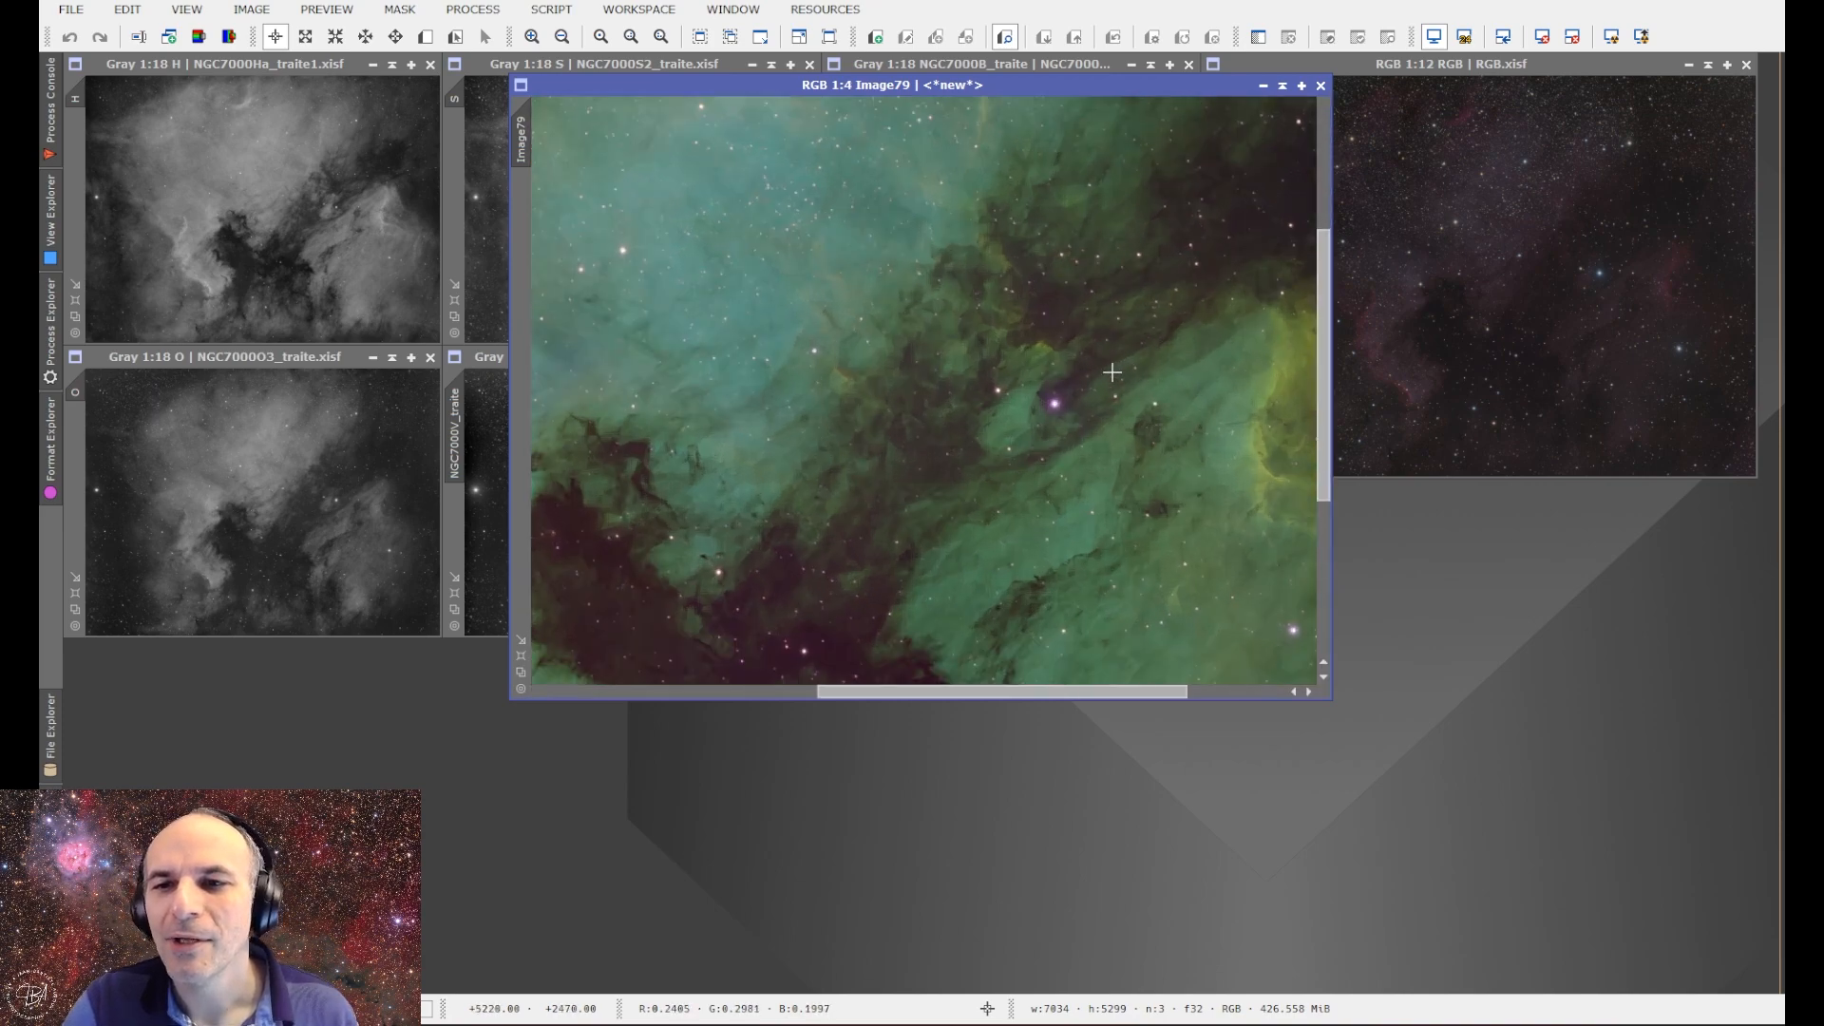
pyautogui.scroll(1, 1092, 377)
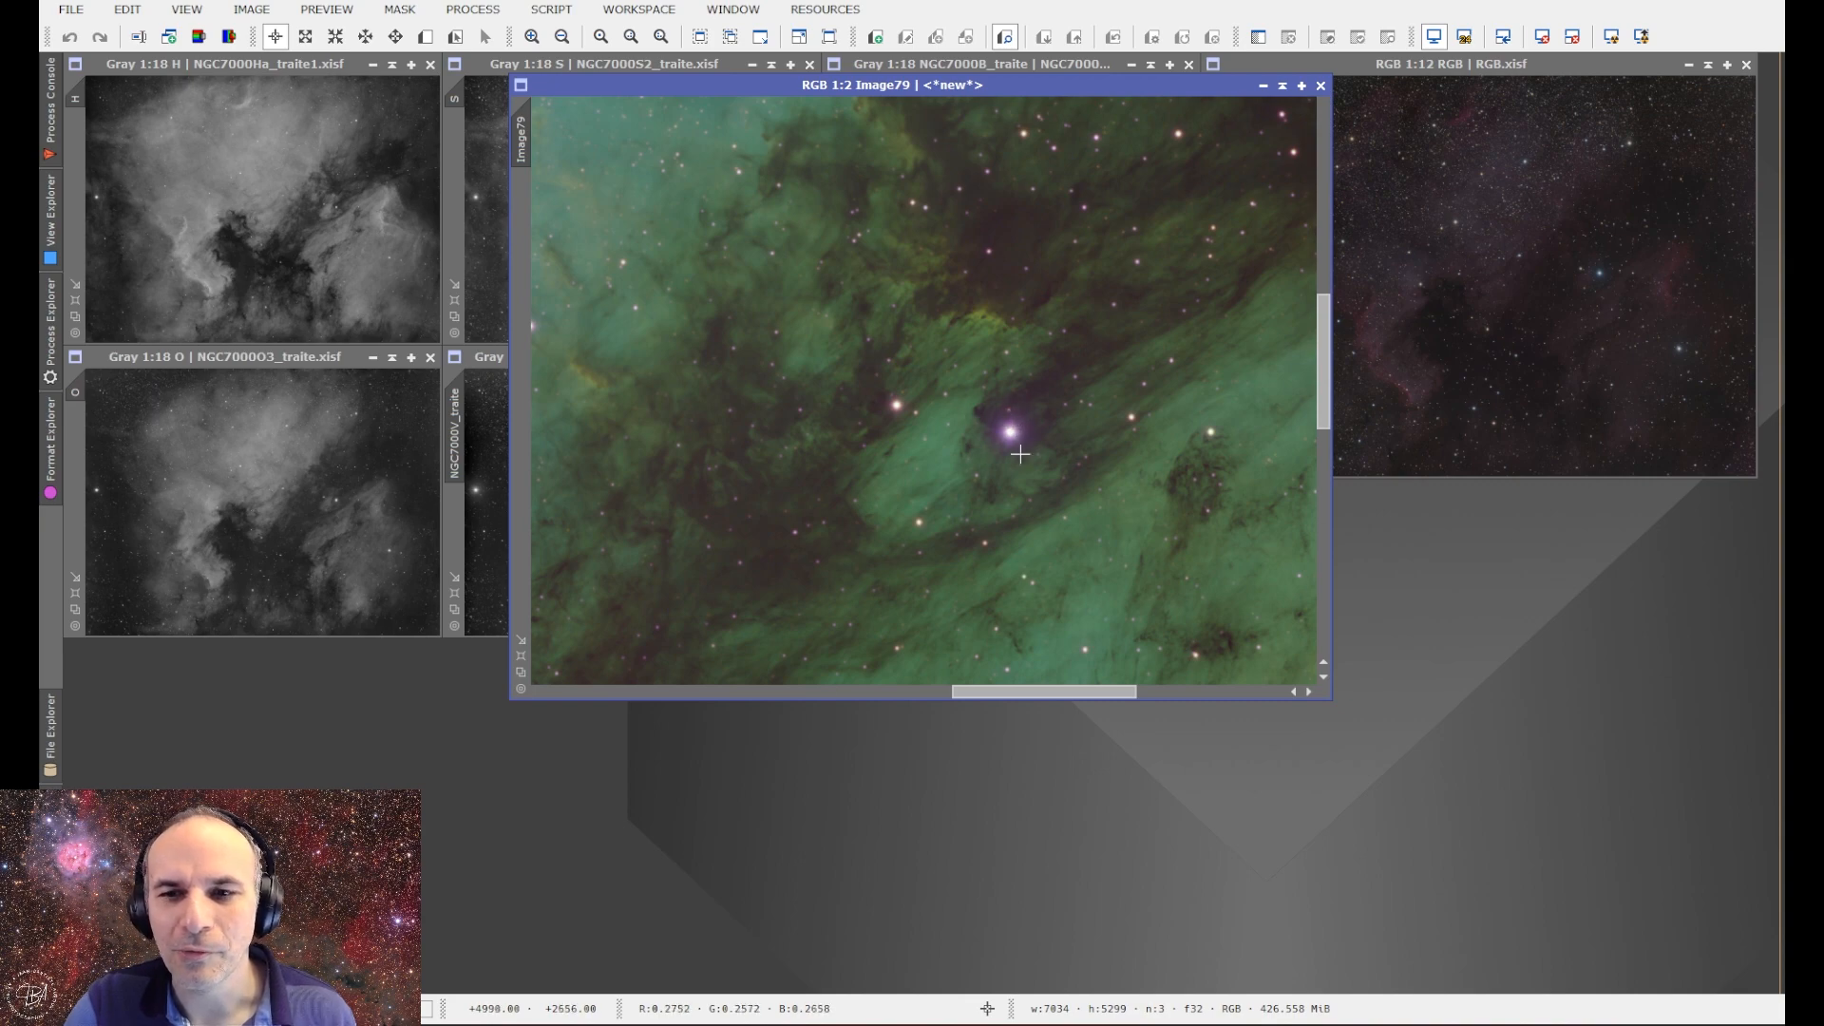
pyautogui.scroll(-6, 933, 426)
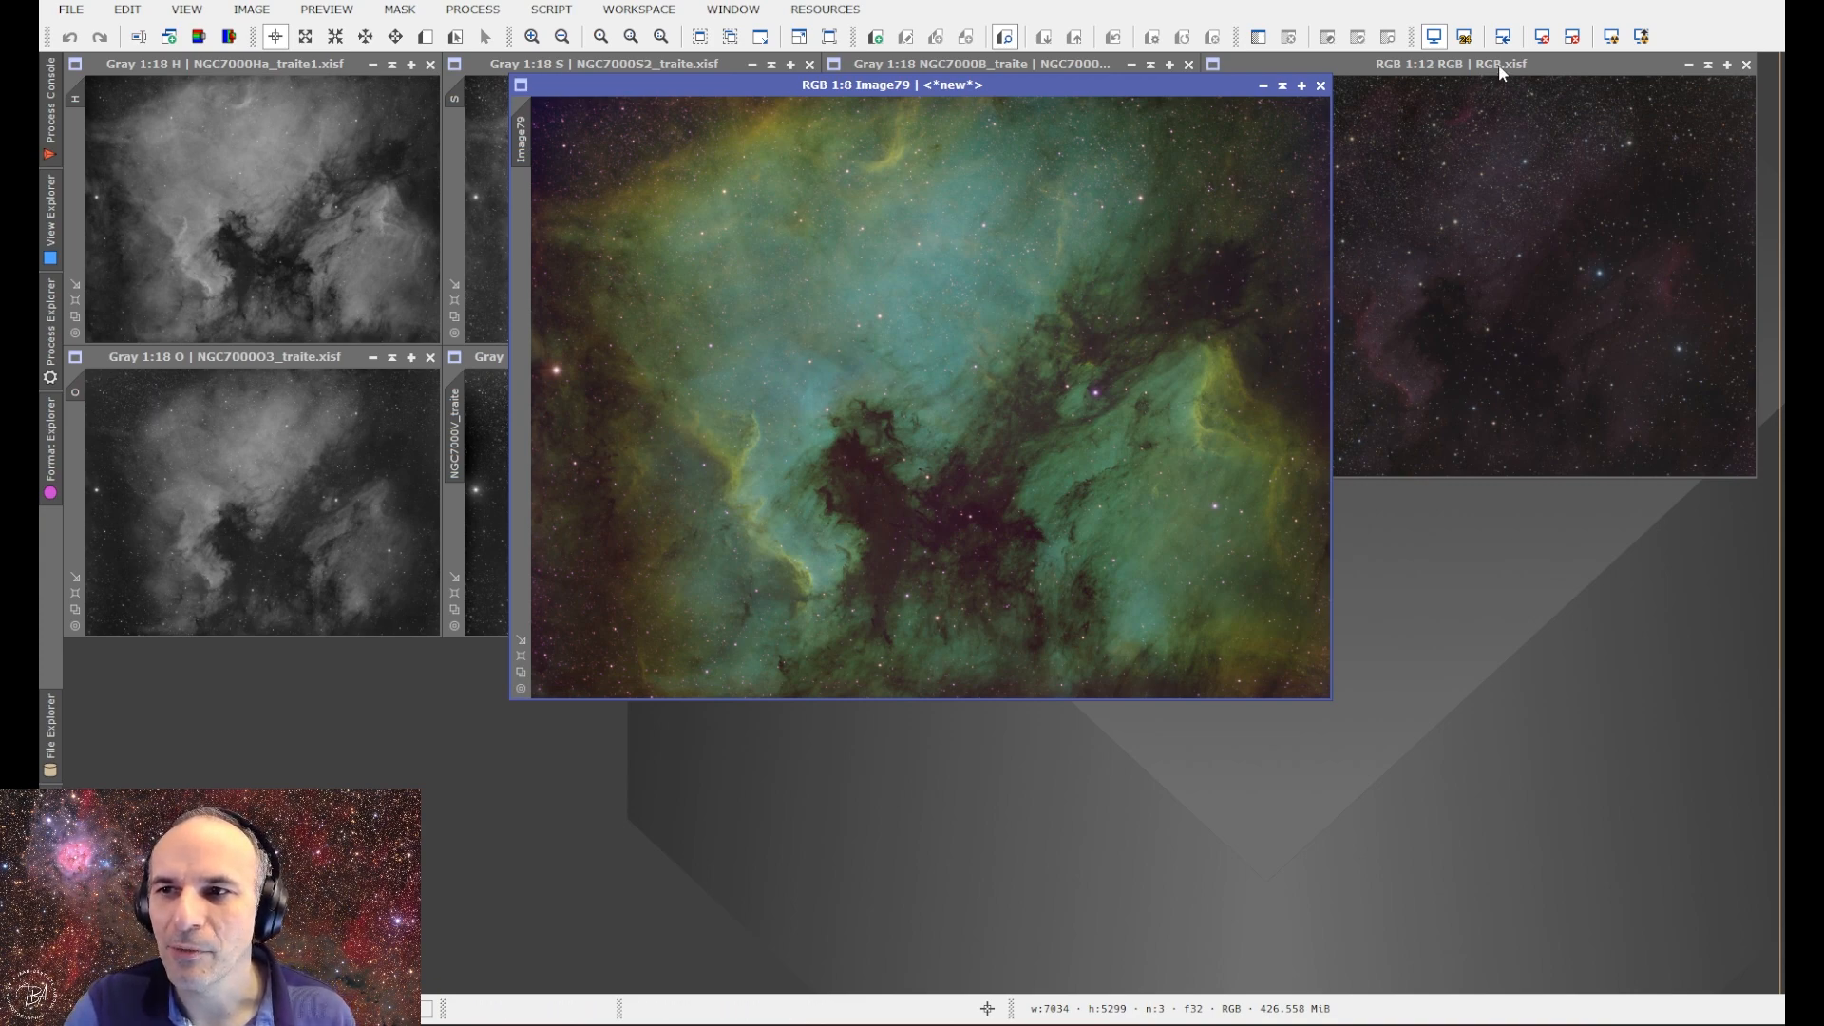
pyautogui.moveTo(1499, 70); pyautogui.dragTo(941, 172)
pyautogui.scroll(7, 1026, 358)
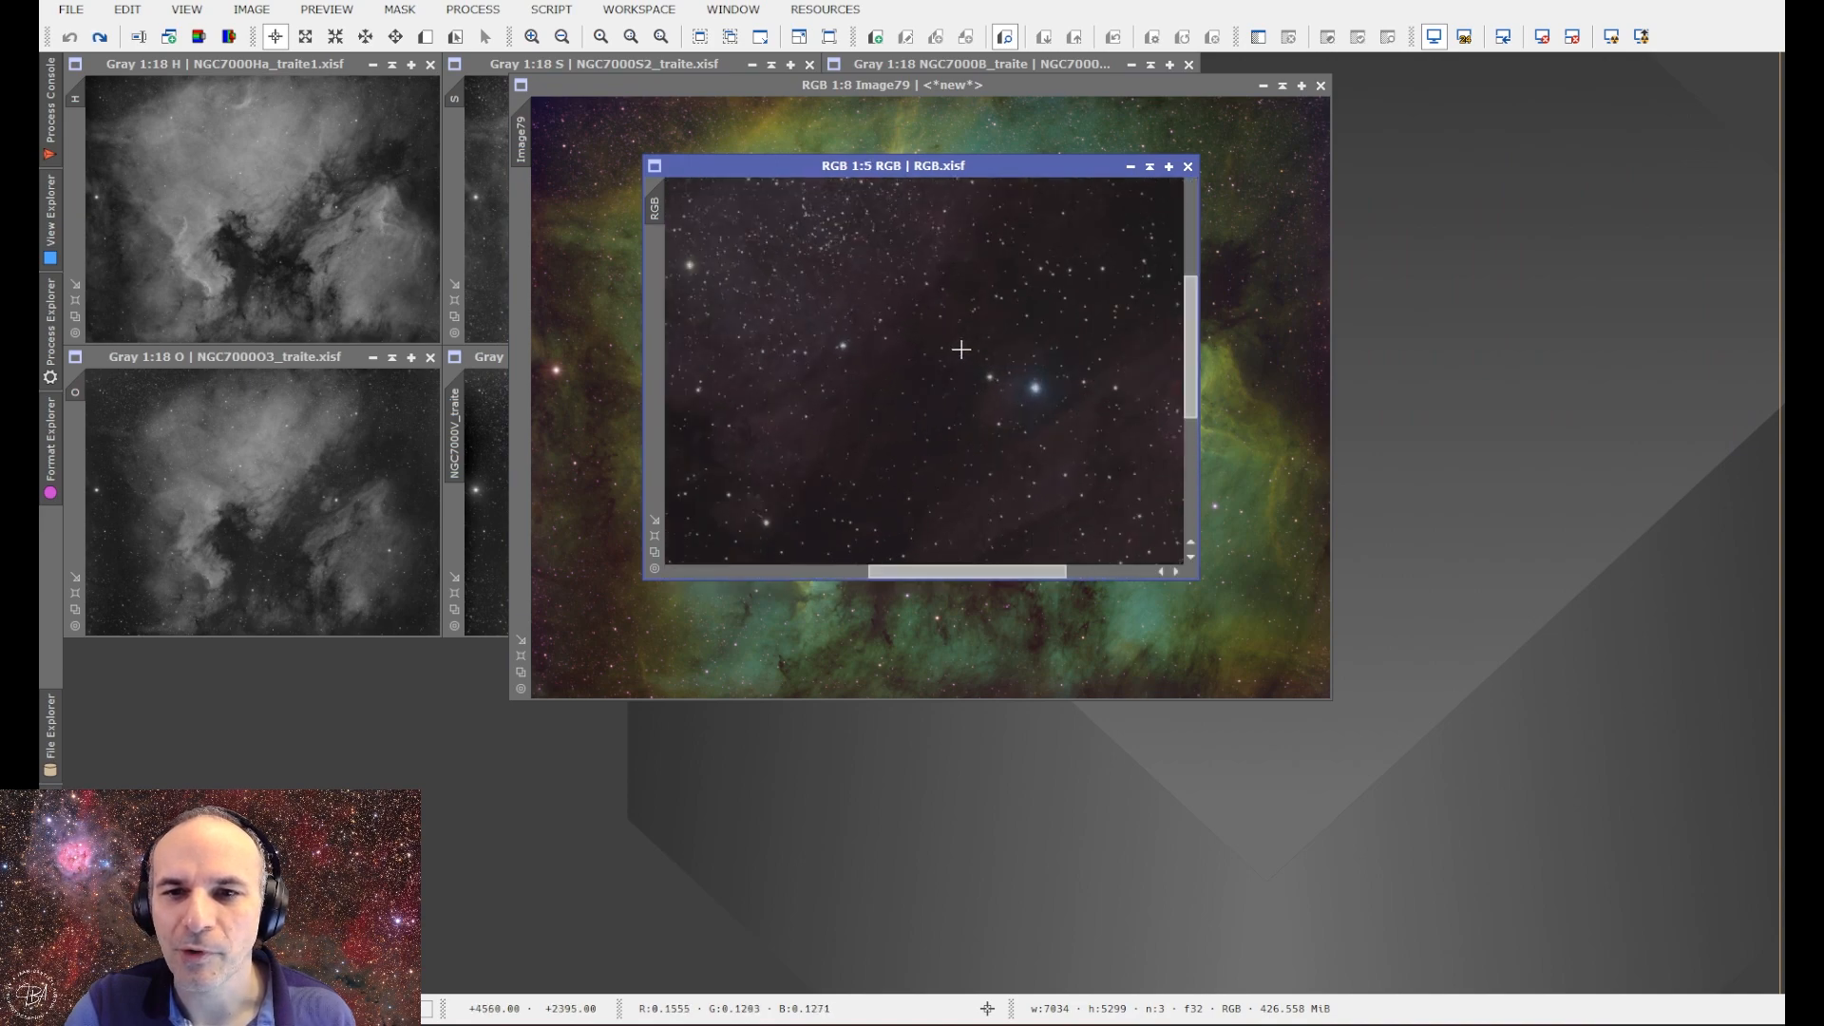
pyautogui.click(653, 522)
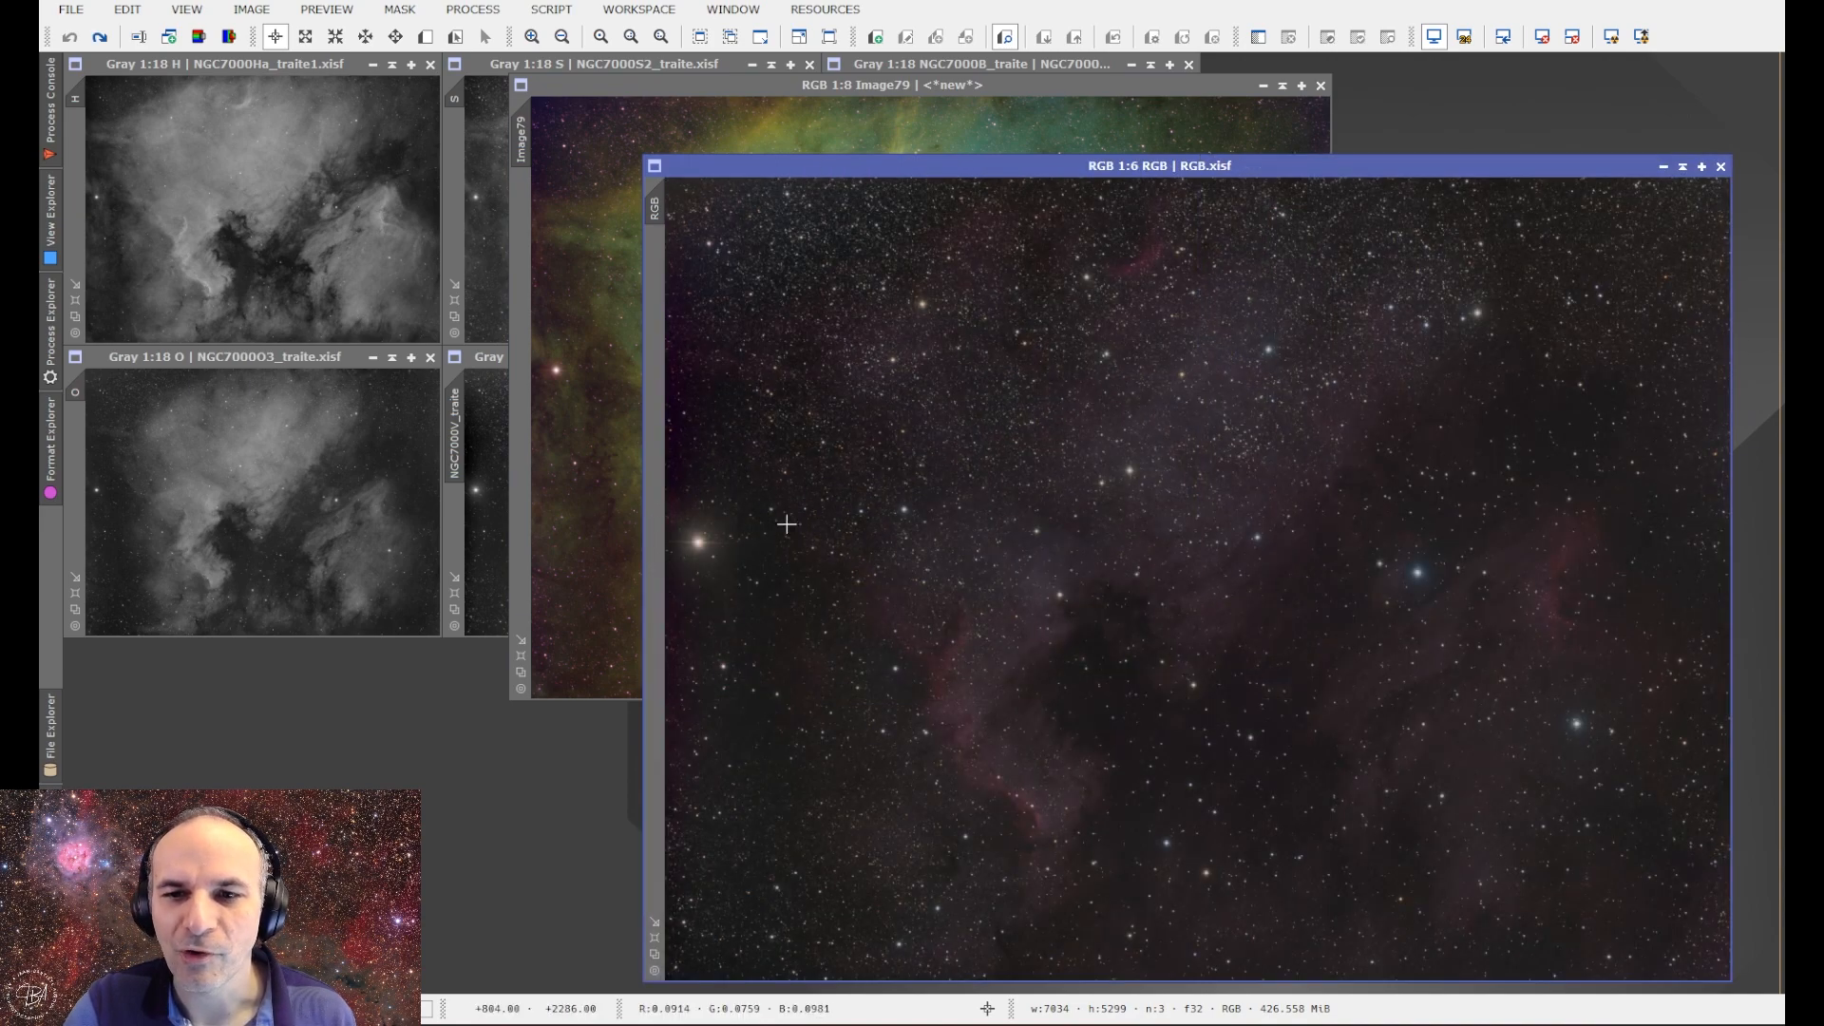
pyautogui.scroll(3, 1103, 521)
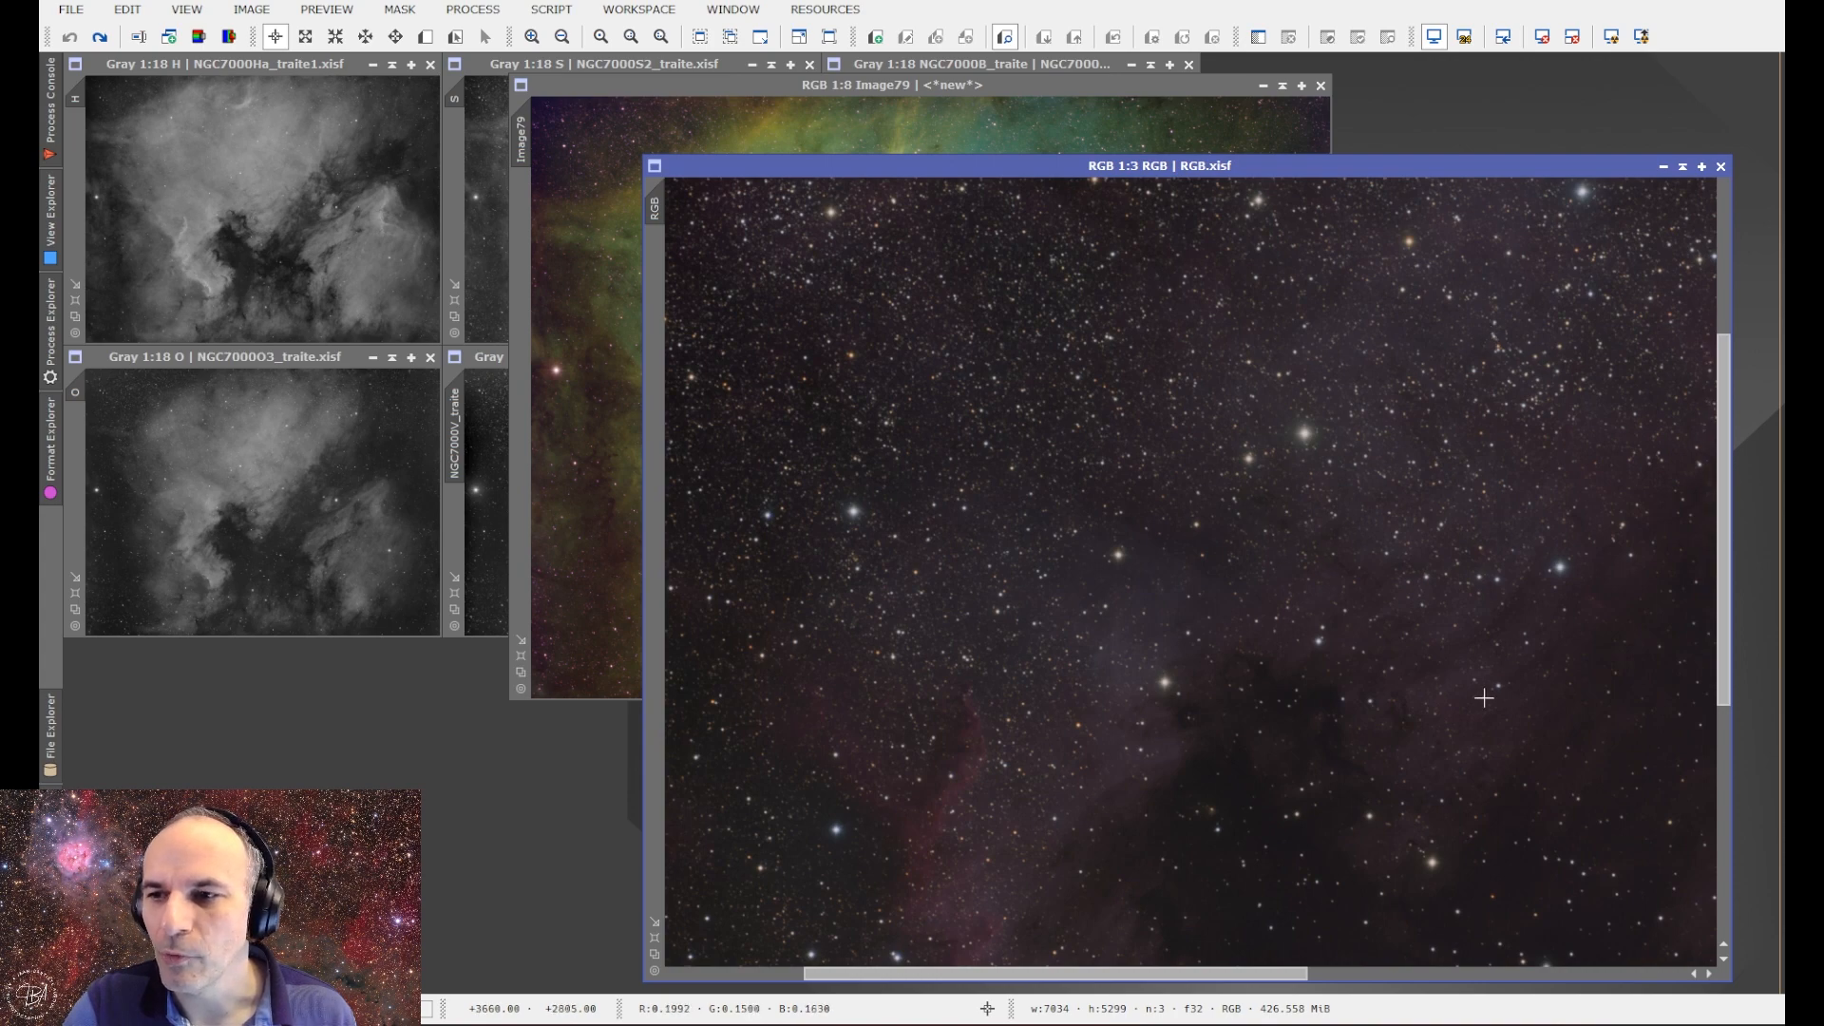
pyautogui.scroll(-7, 1022, 671)
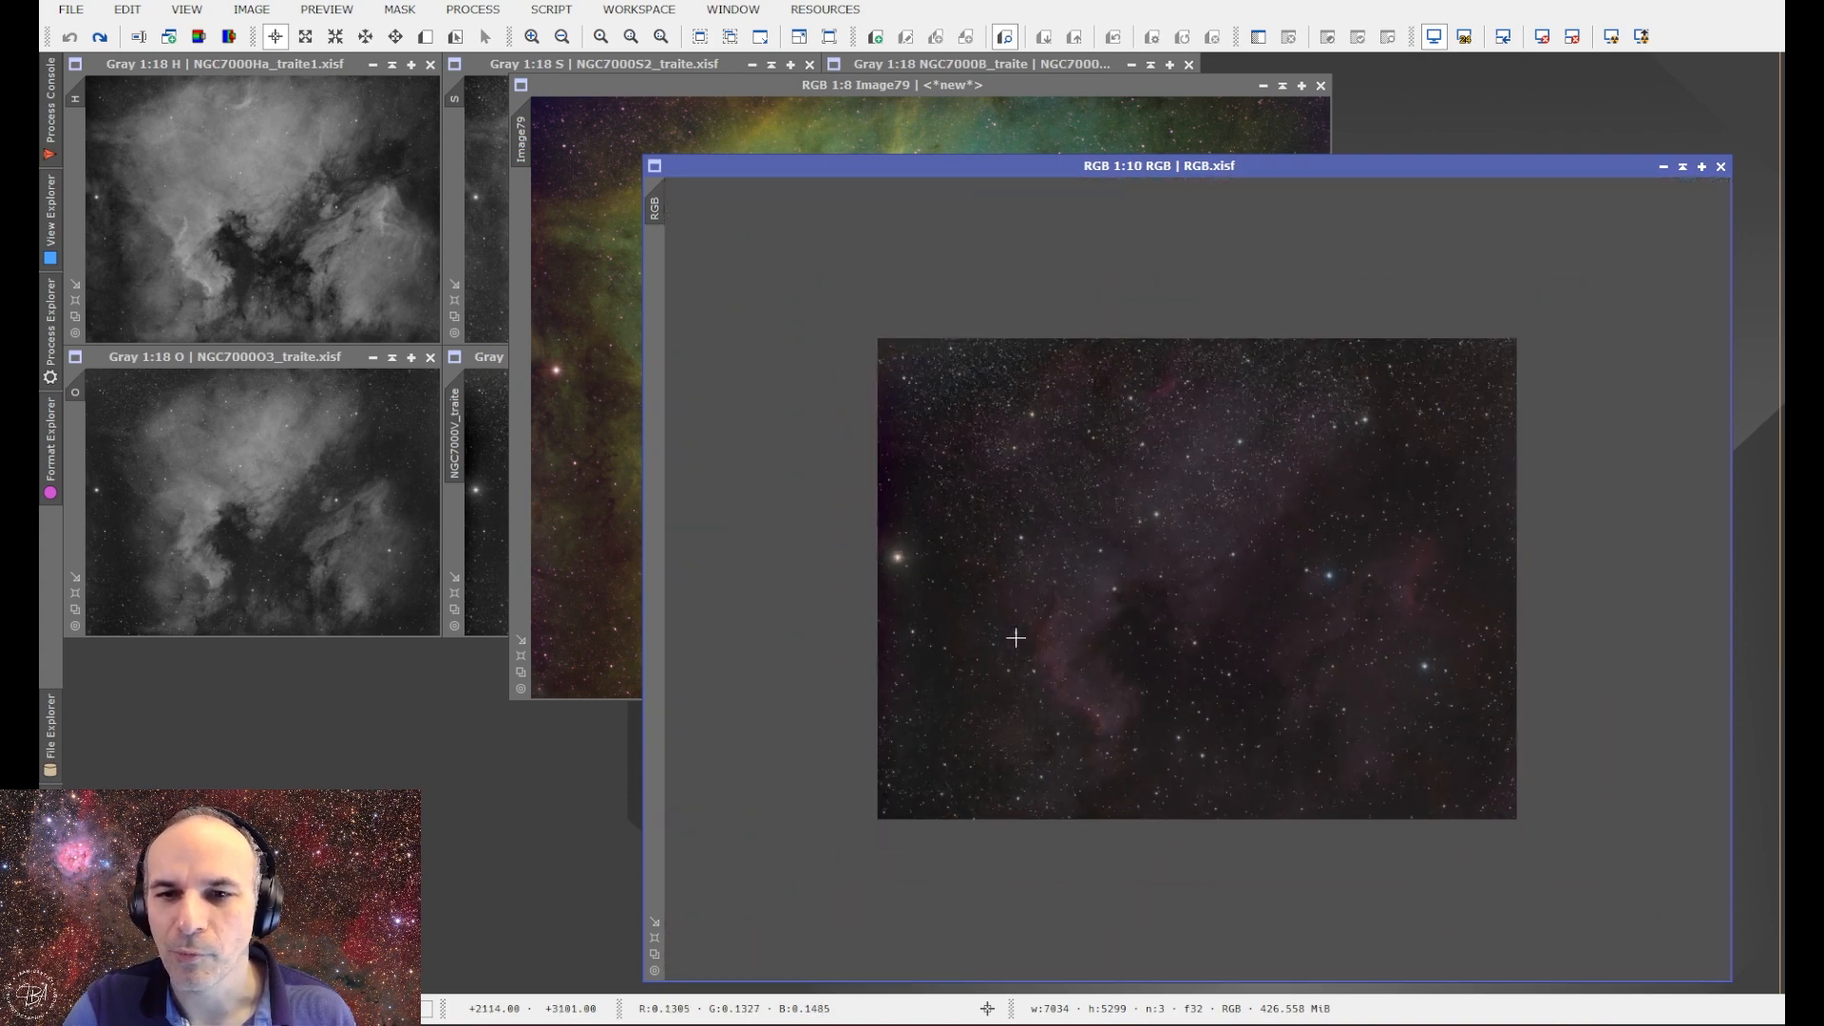
pyautogui.click(654, 922)
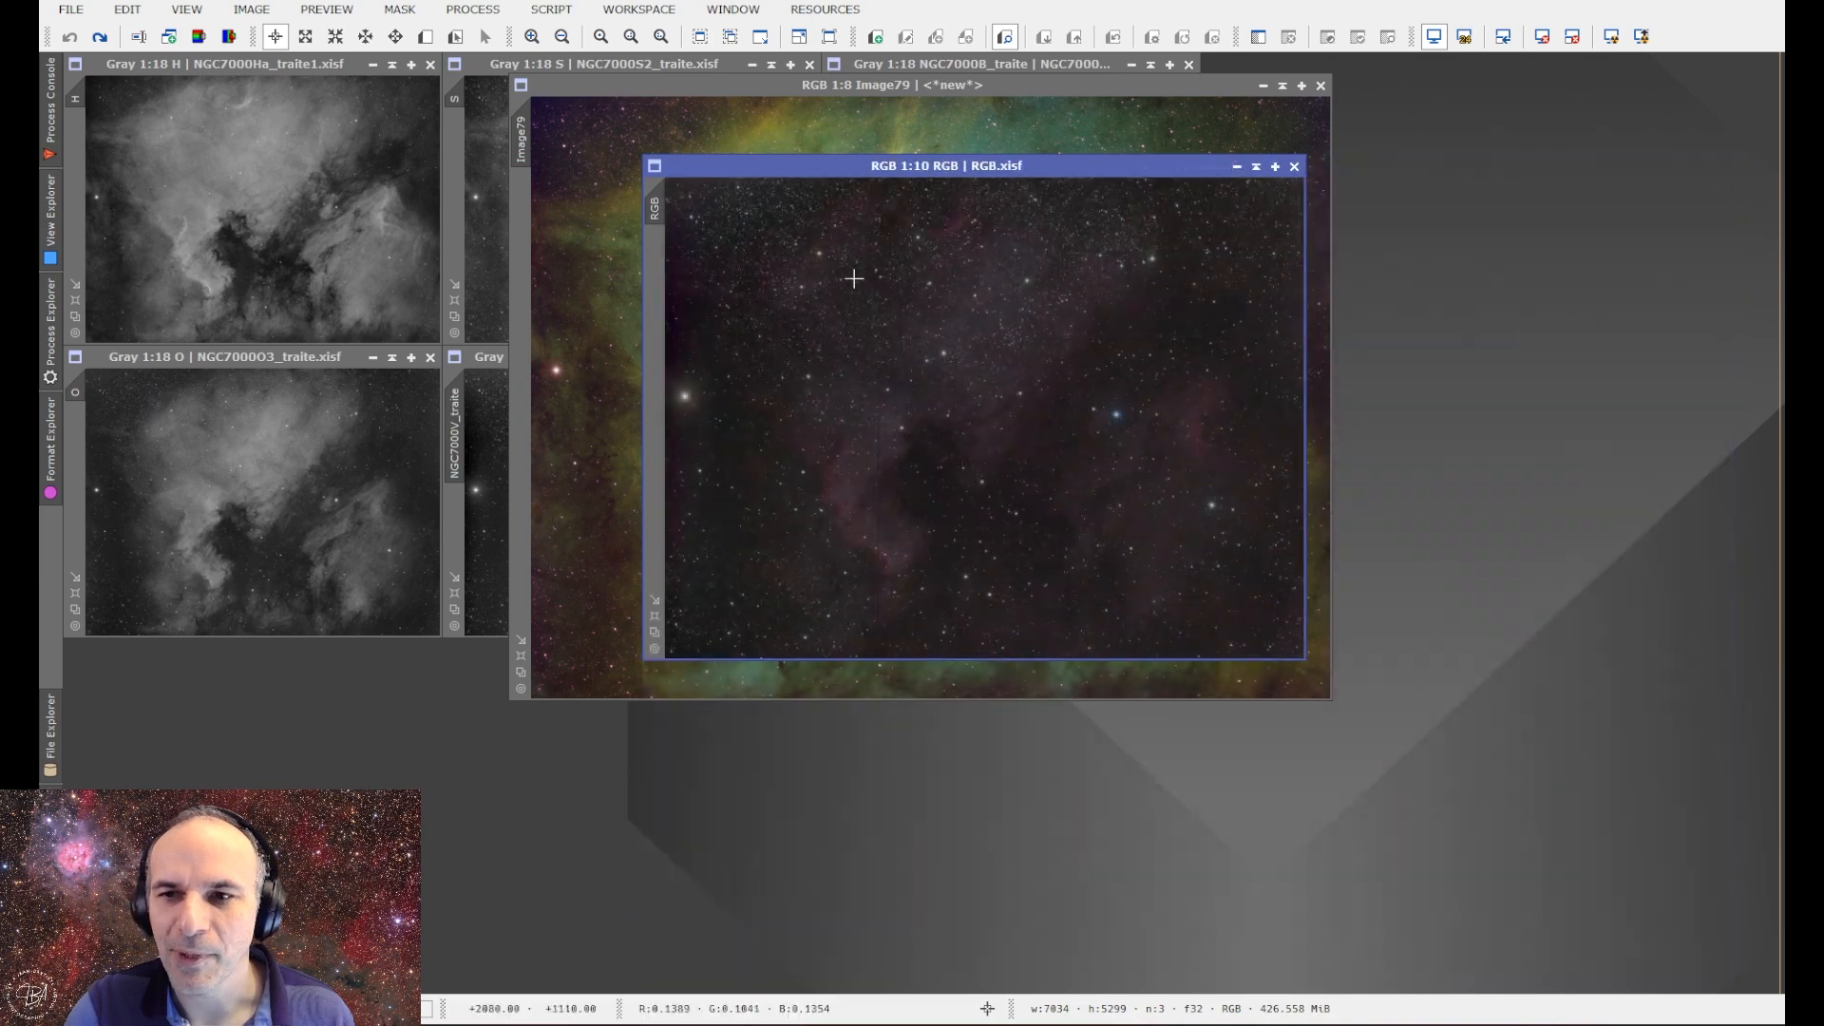
pyautogui.doubleClick(881, 169)
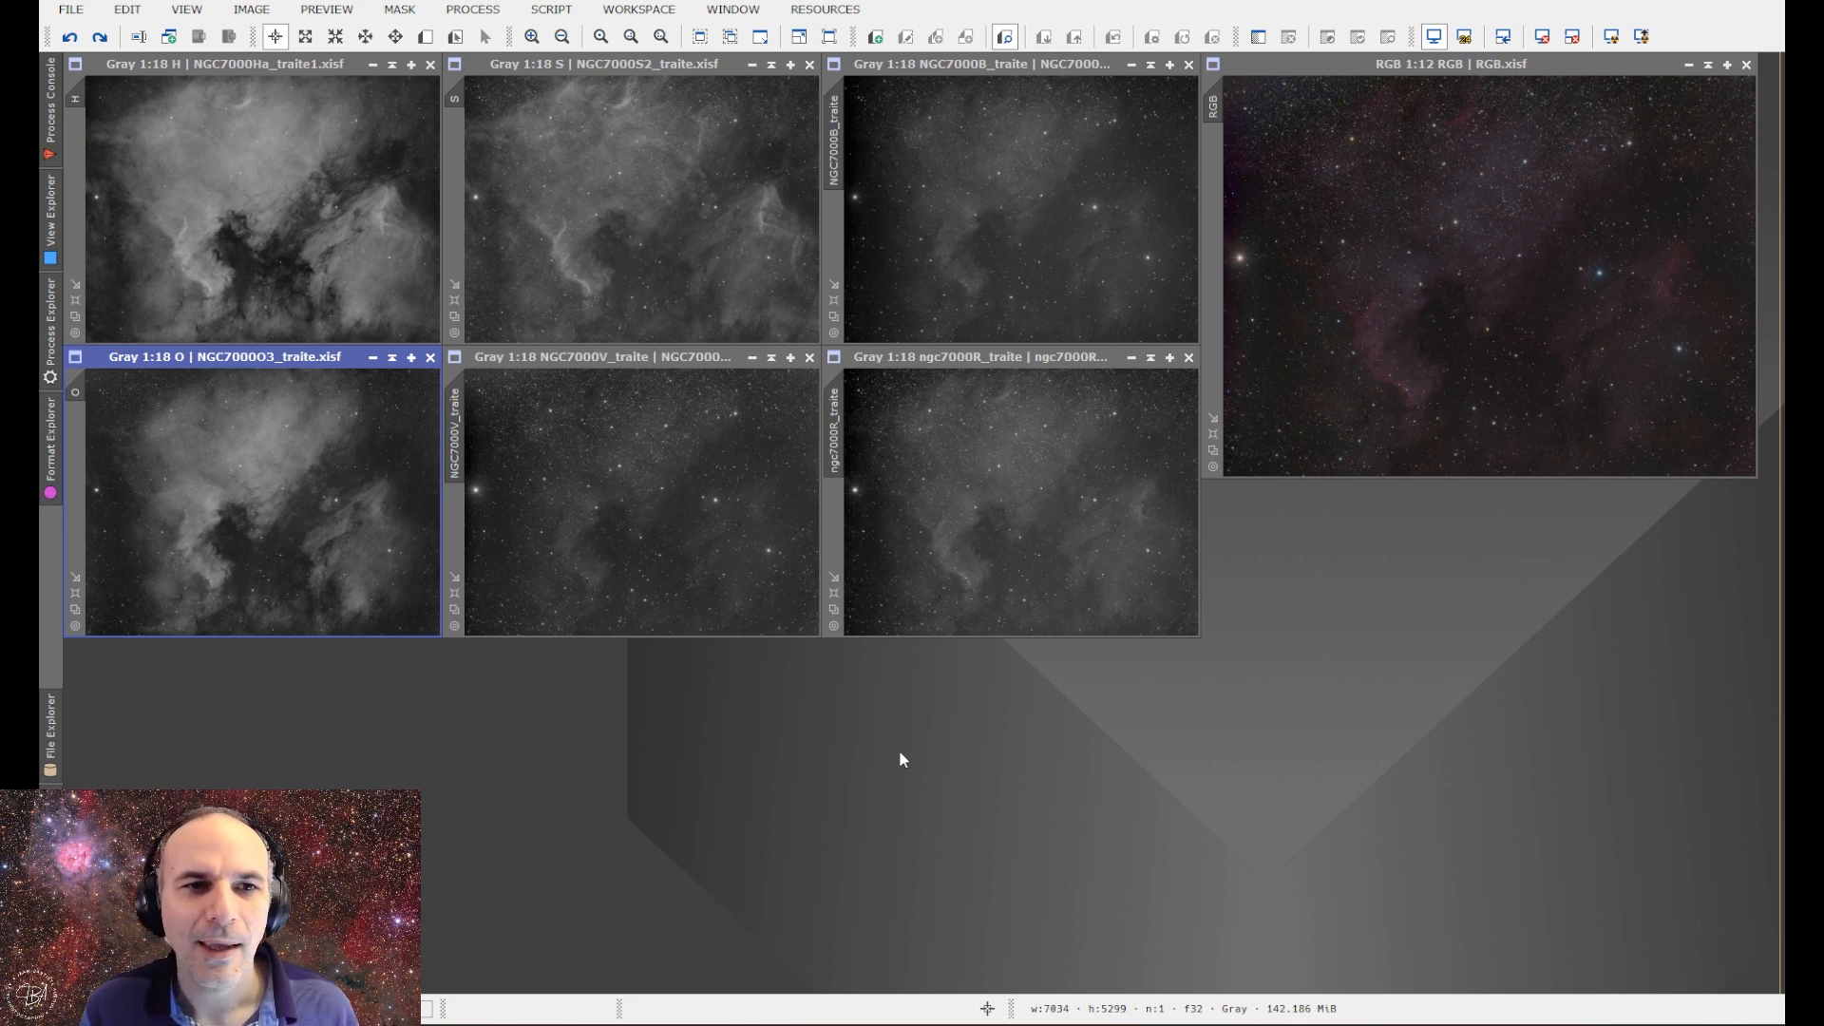
# Minimize the B, V, R and RGB images and place the S image below the O image.
pyautogui.click(1131, 64)
pyautogui.click(751, 357)
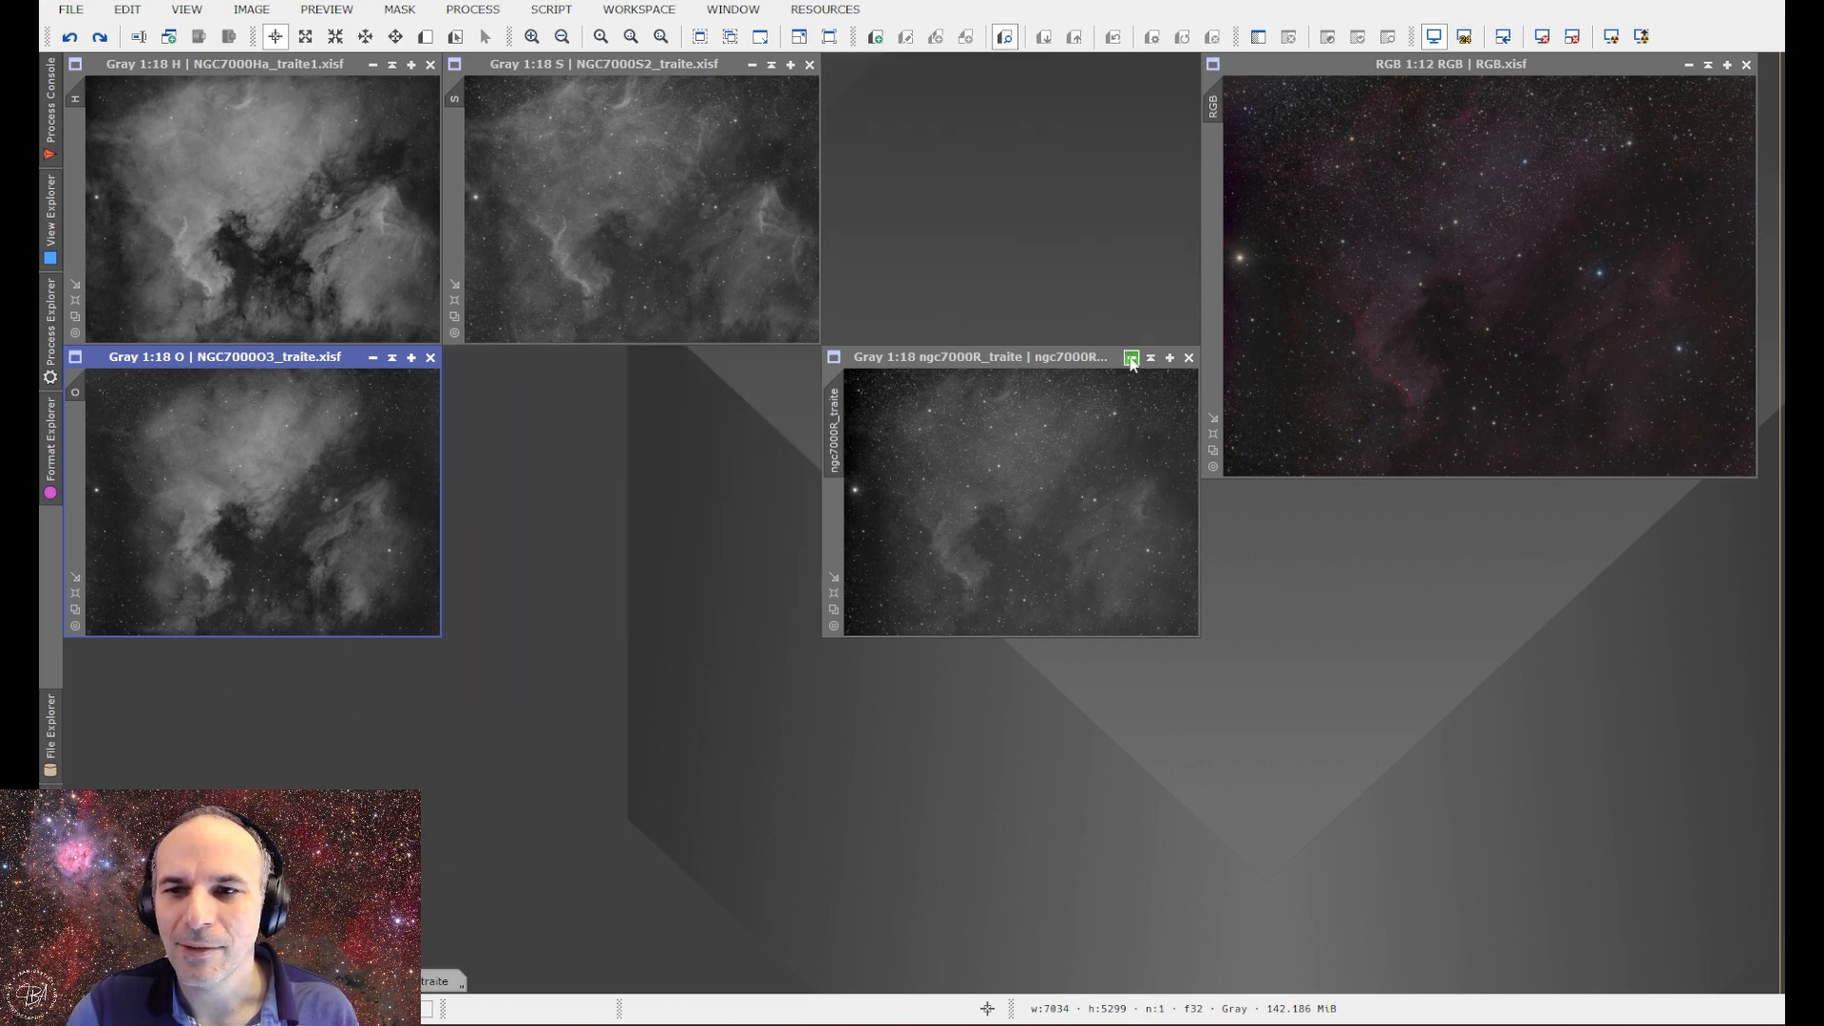
pyautogui.click(1131, 357)
pyautogui.click(1689, 65)
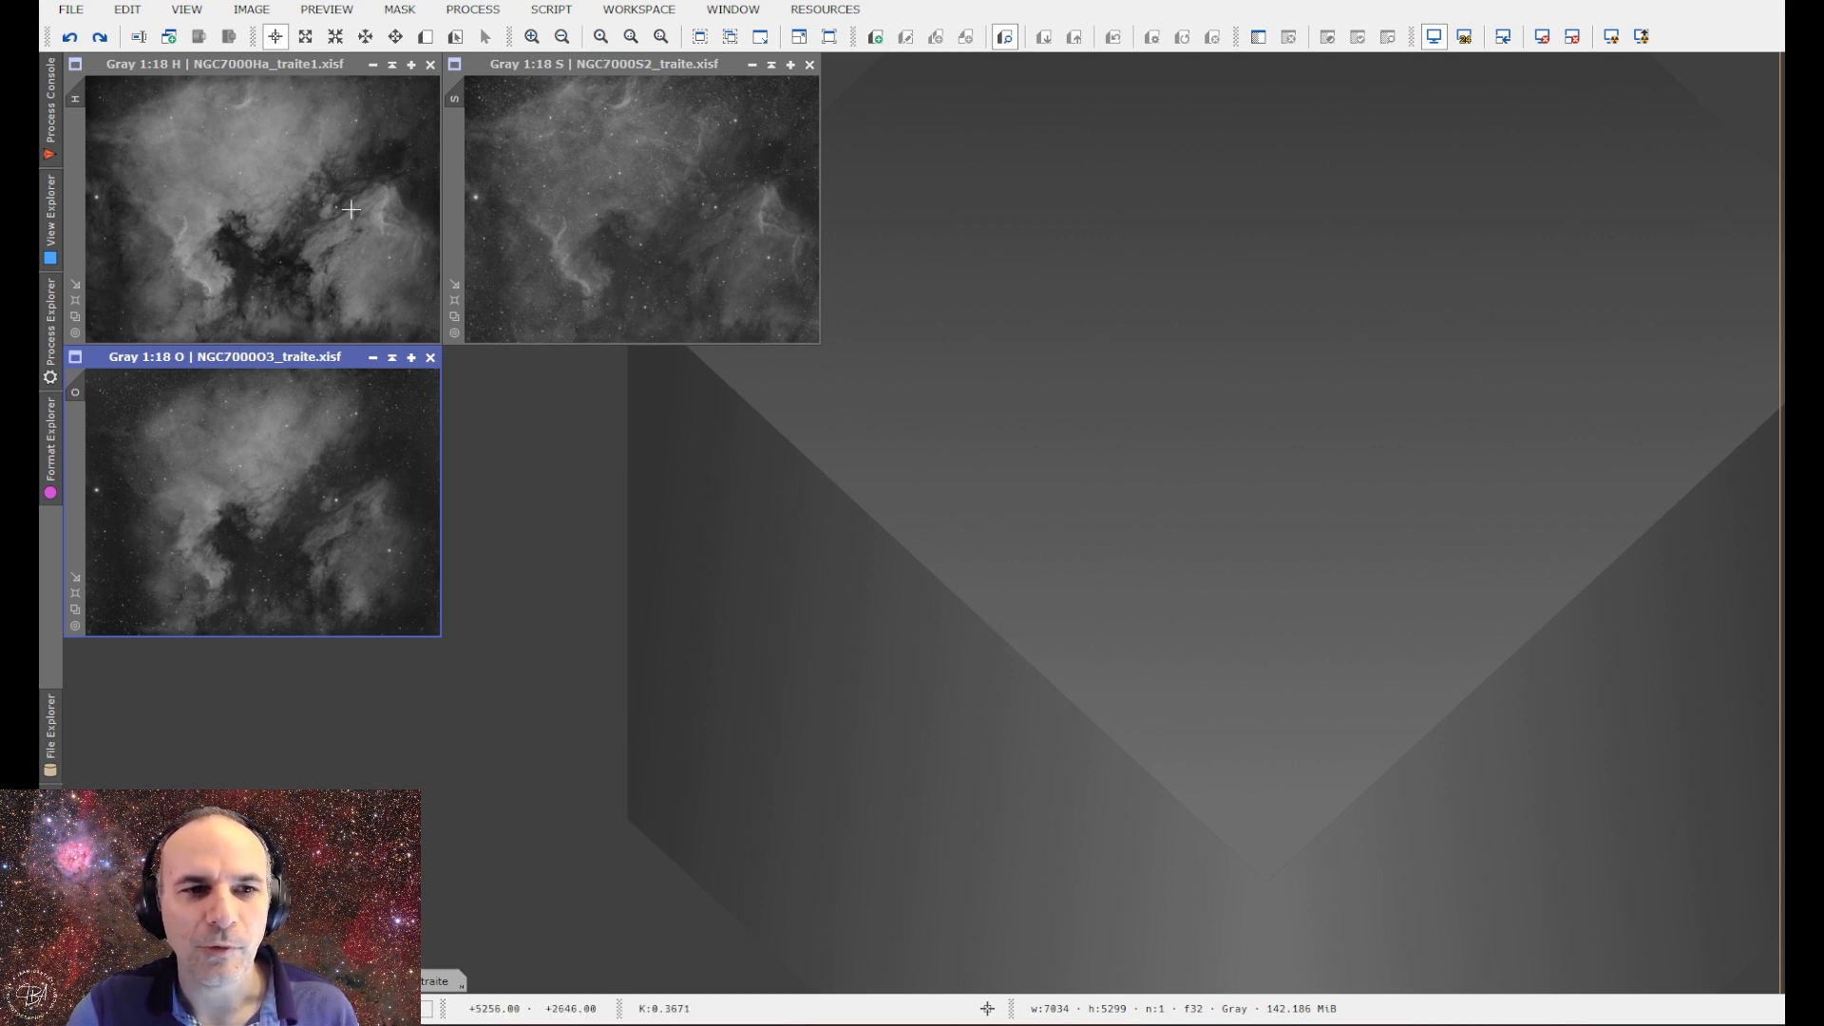
pyautogui.click(568, 65)
pyautogui.moveTo(566, 61); pyautogui.dragTo(187, 649)
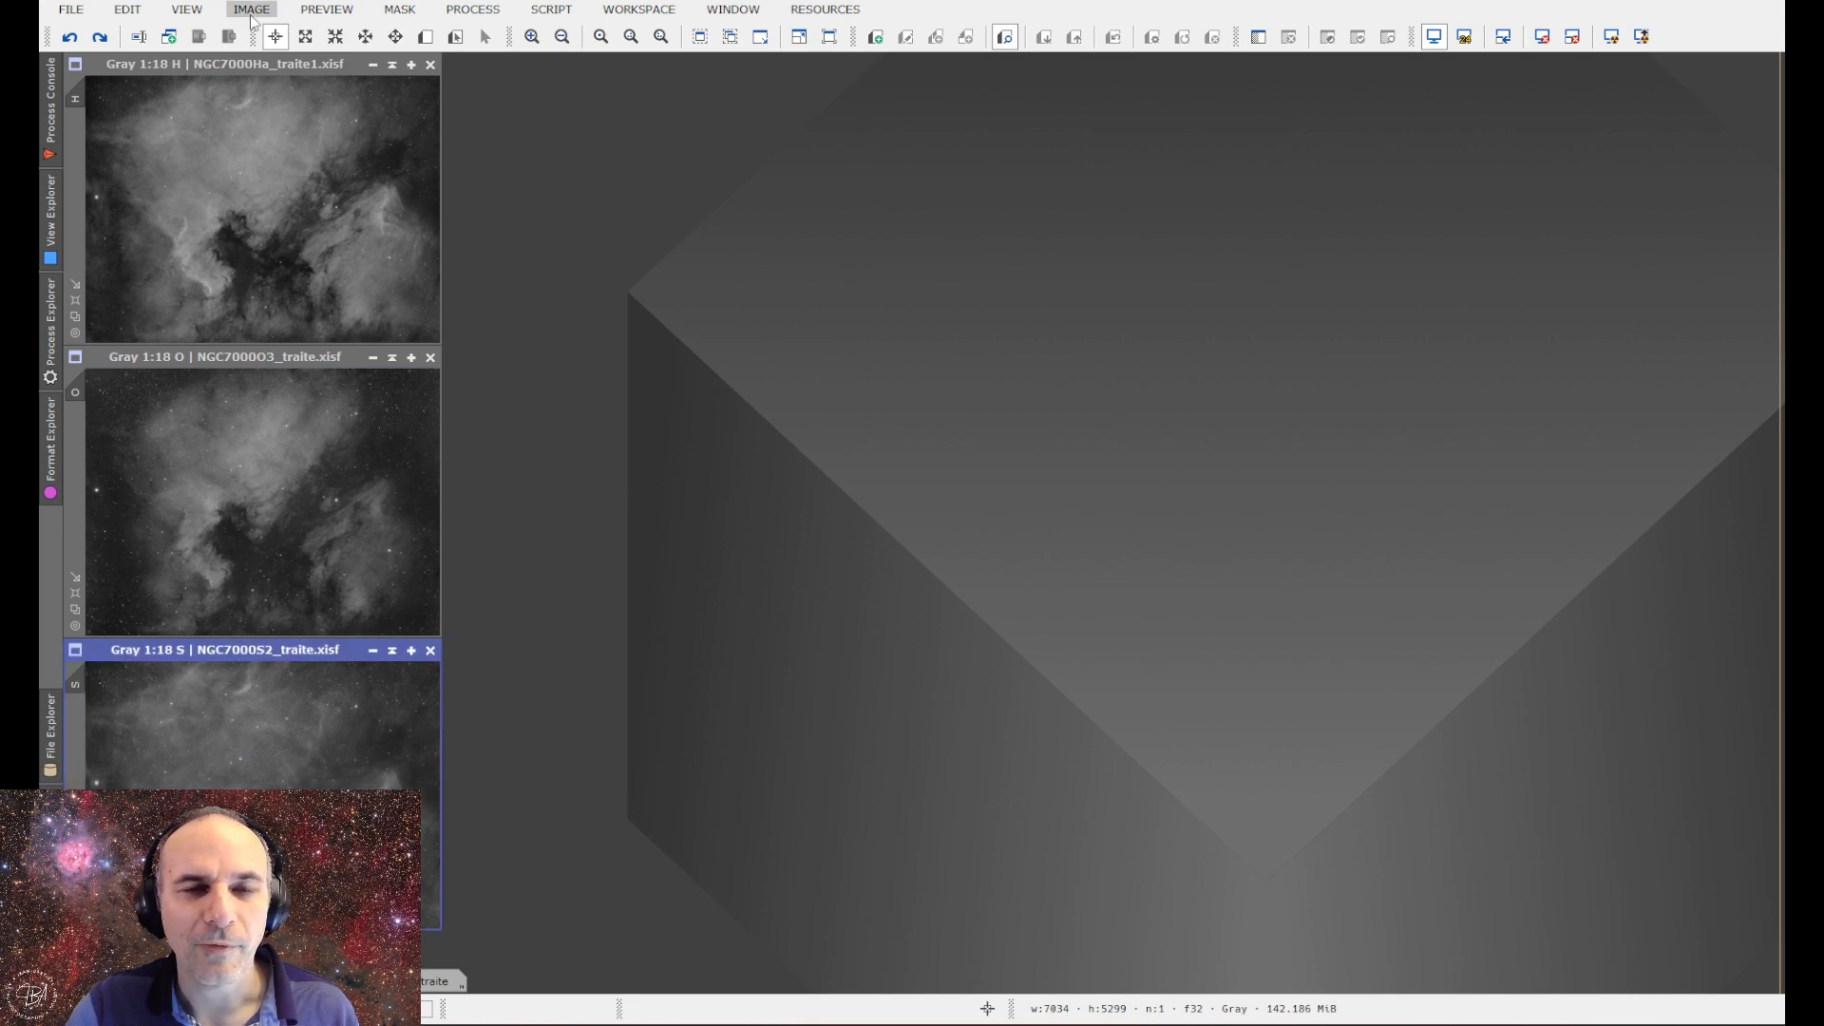
# Run StarXTerminator on the active S image with Generate Star Image enabled.
pyautogui.click(473, 10)
pyautogui.moveTo(519, 37)
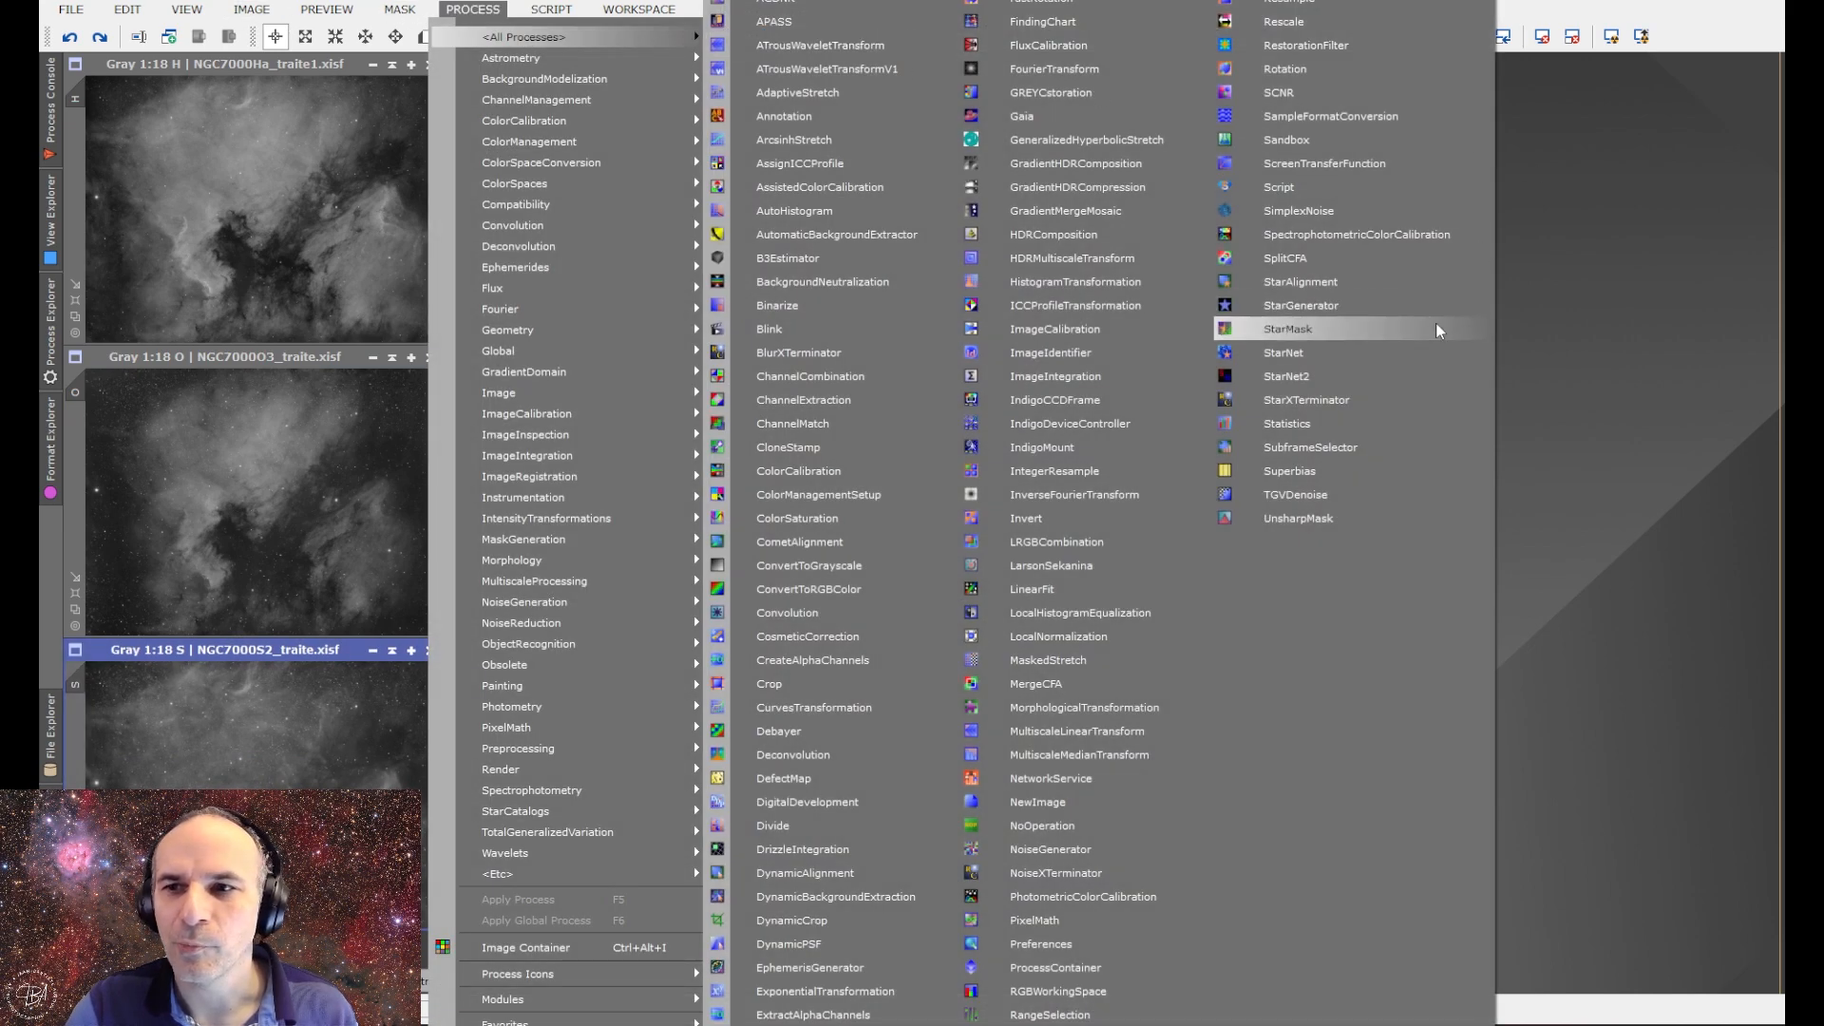
pyautogui.click(1308, 406)
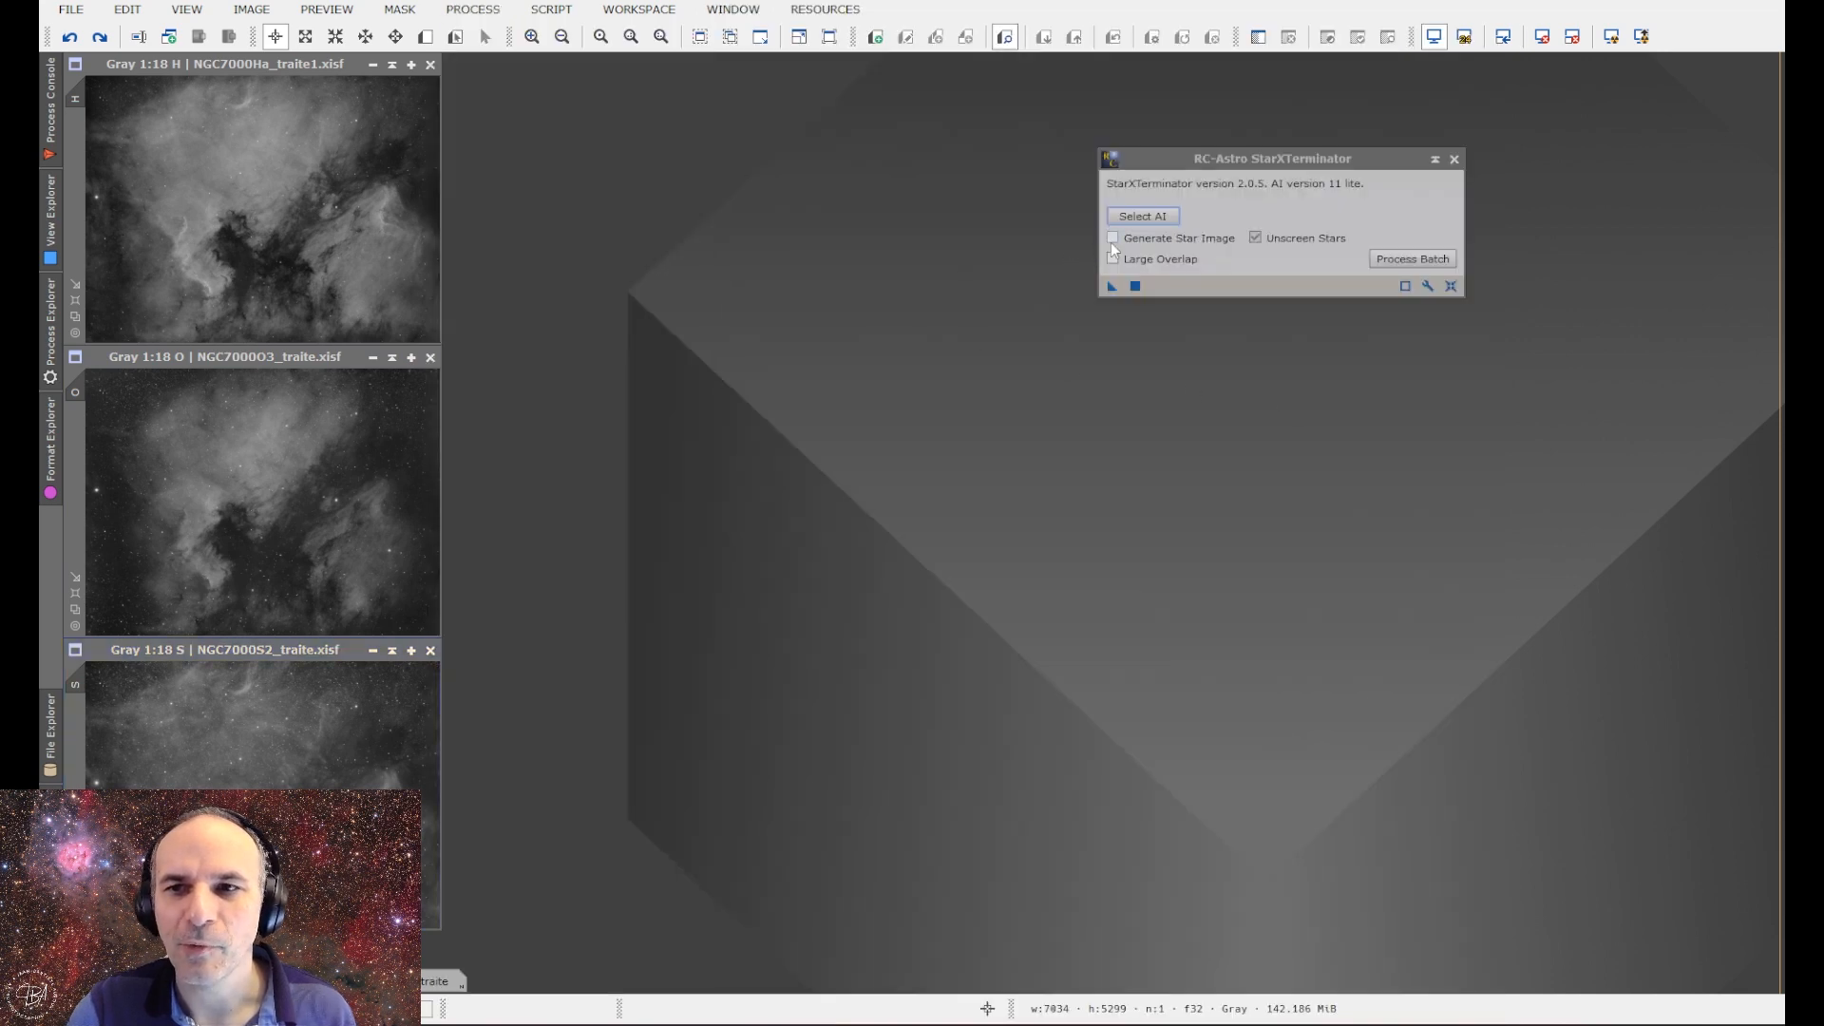
pyautogui.click(1112, 238)
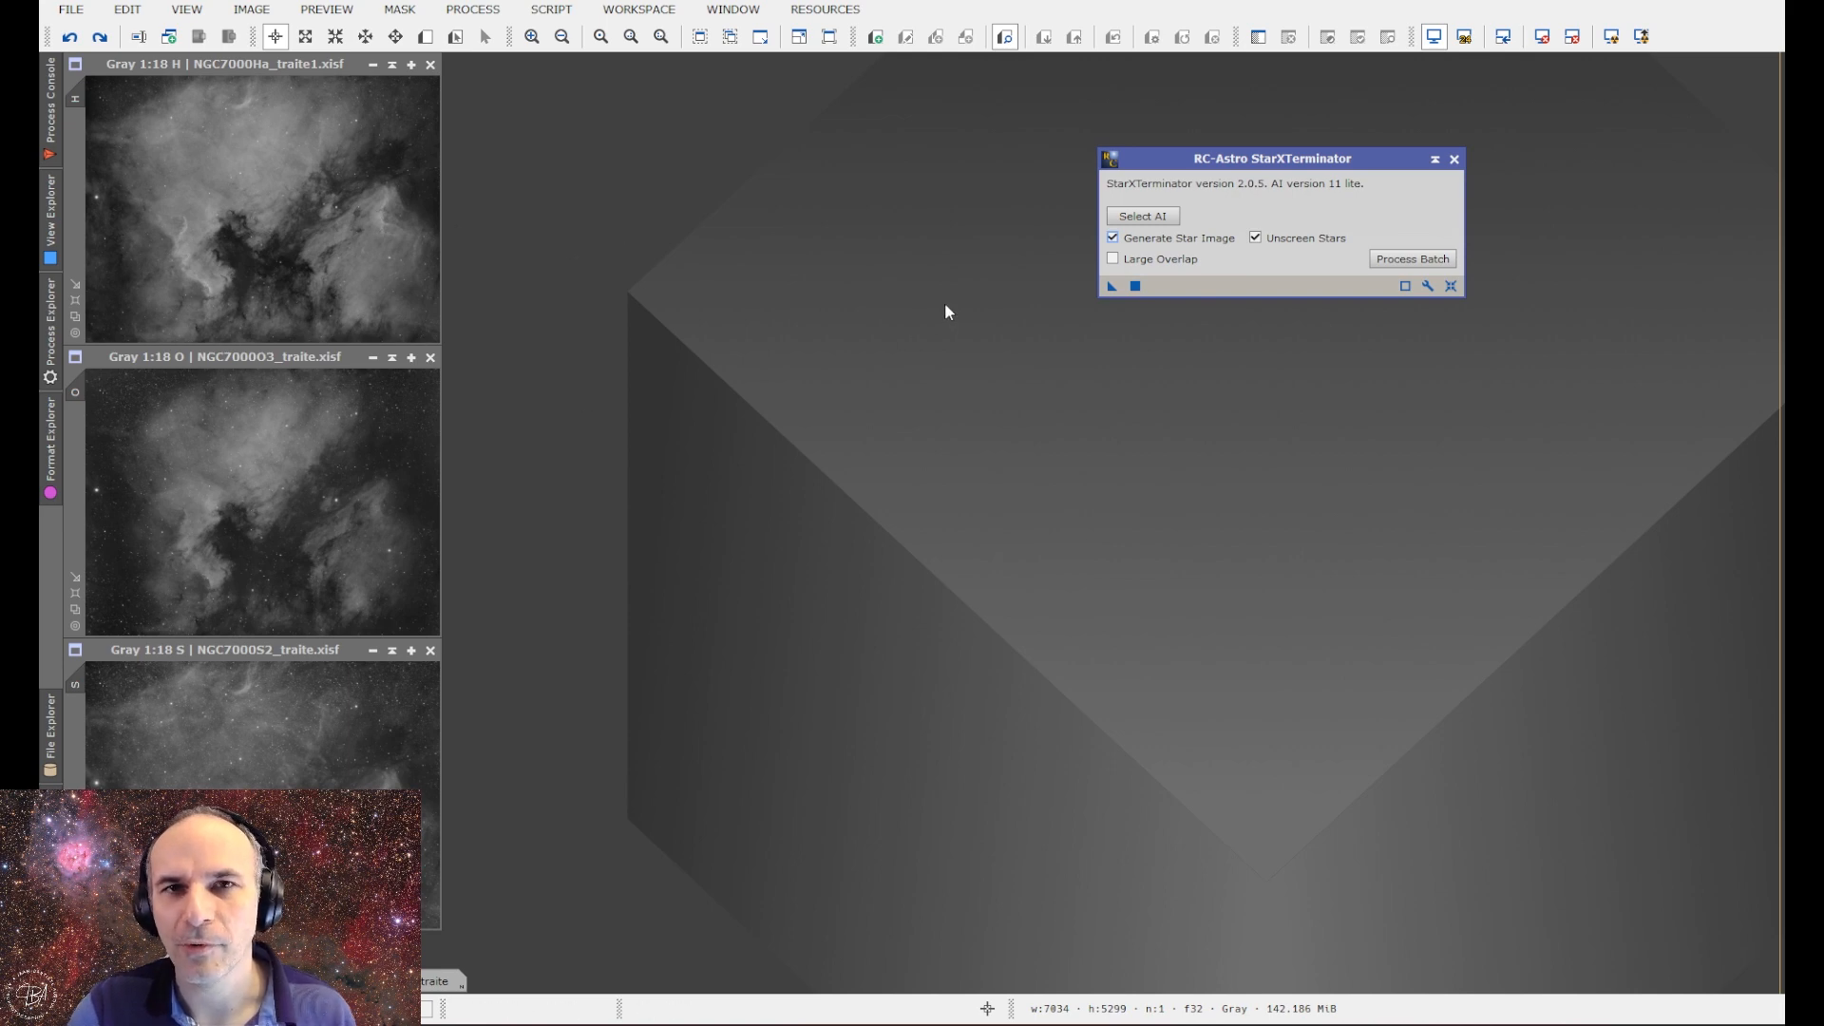
pyautogui.click(1136, 285)
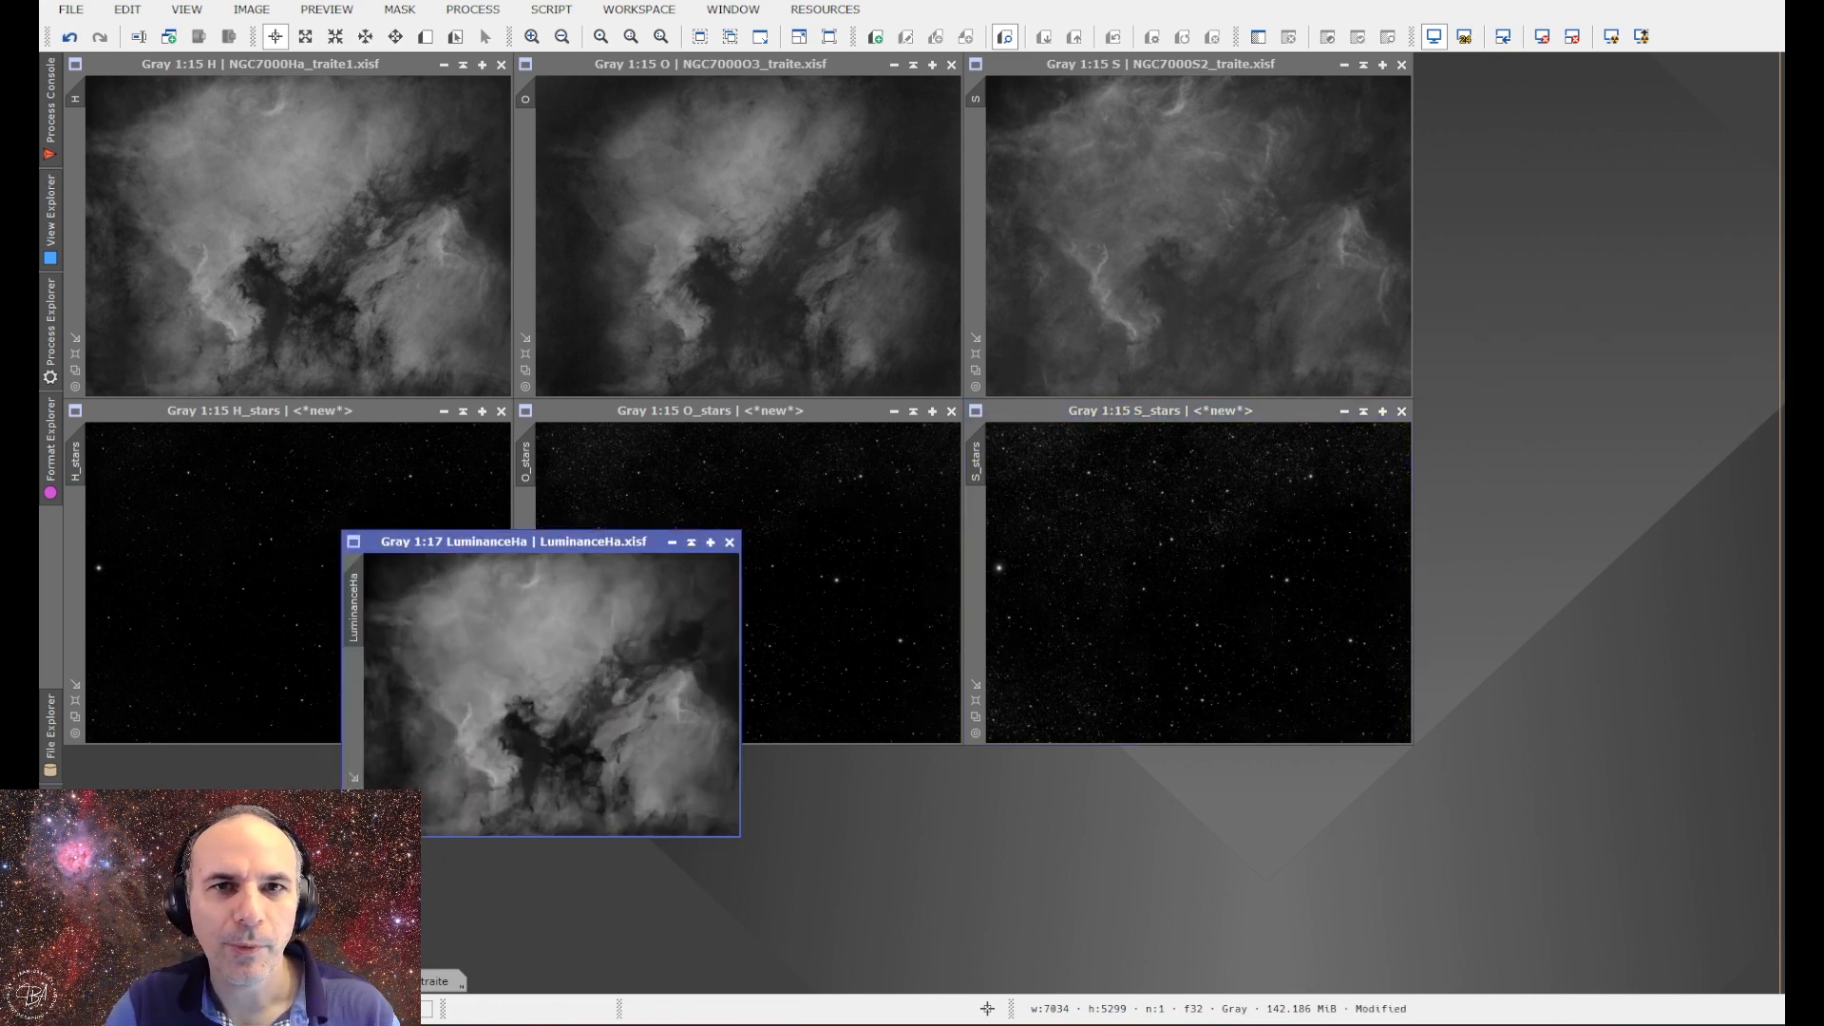
# Compare the LuminanceHa image with the starless H, O and S images and minimize it.
pyautogui.moveTo(567, 540); pyautogui.dragTo(835, 232)
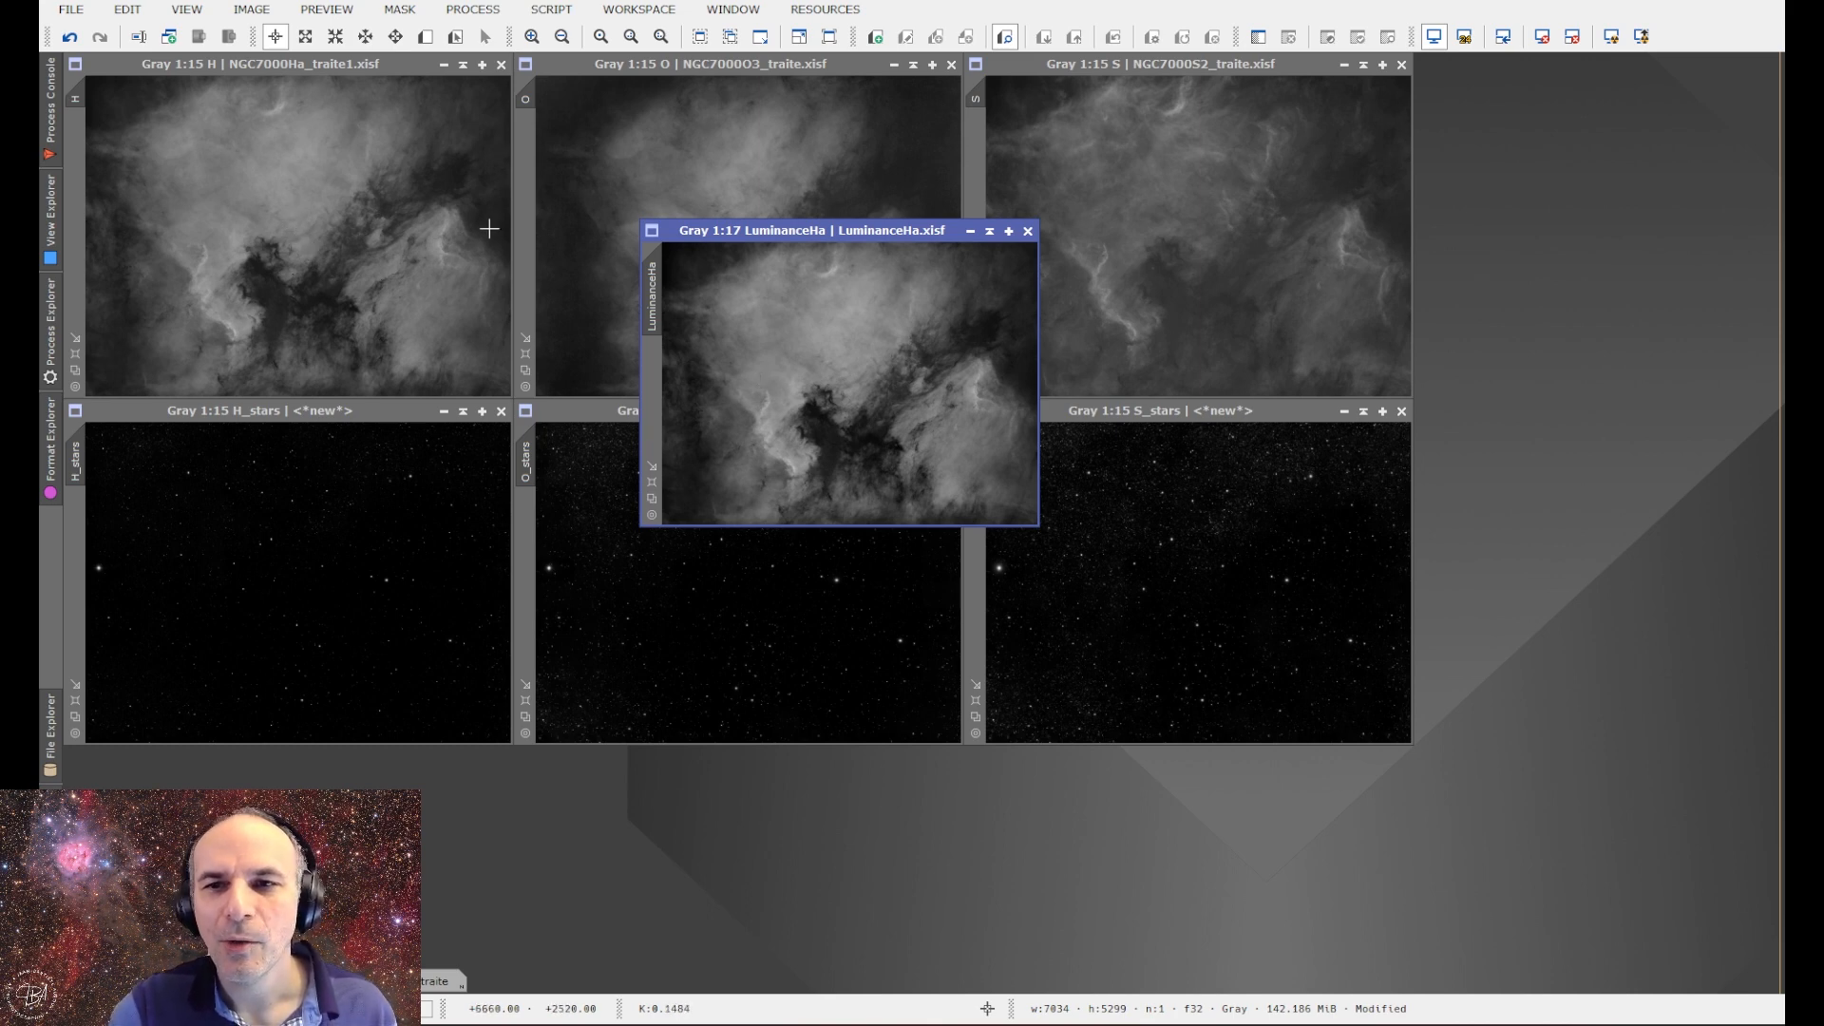
pyautogui.moveTo(835, 231); pyautogui.dragTo(801, 658)
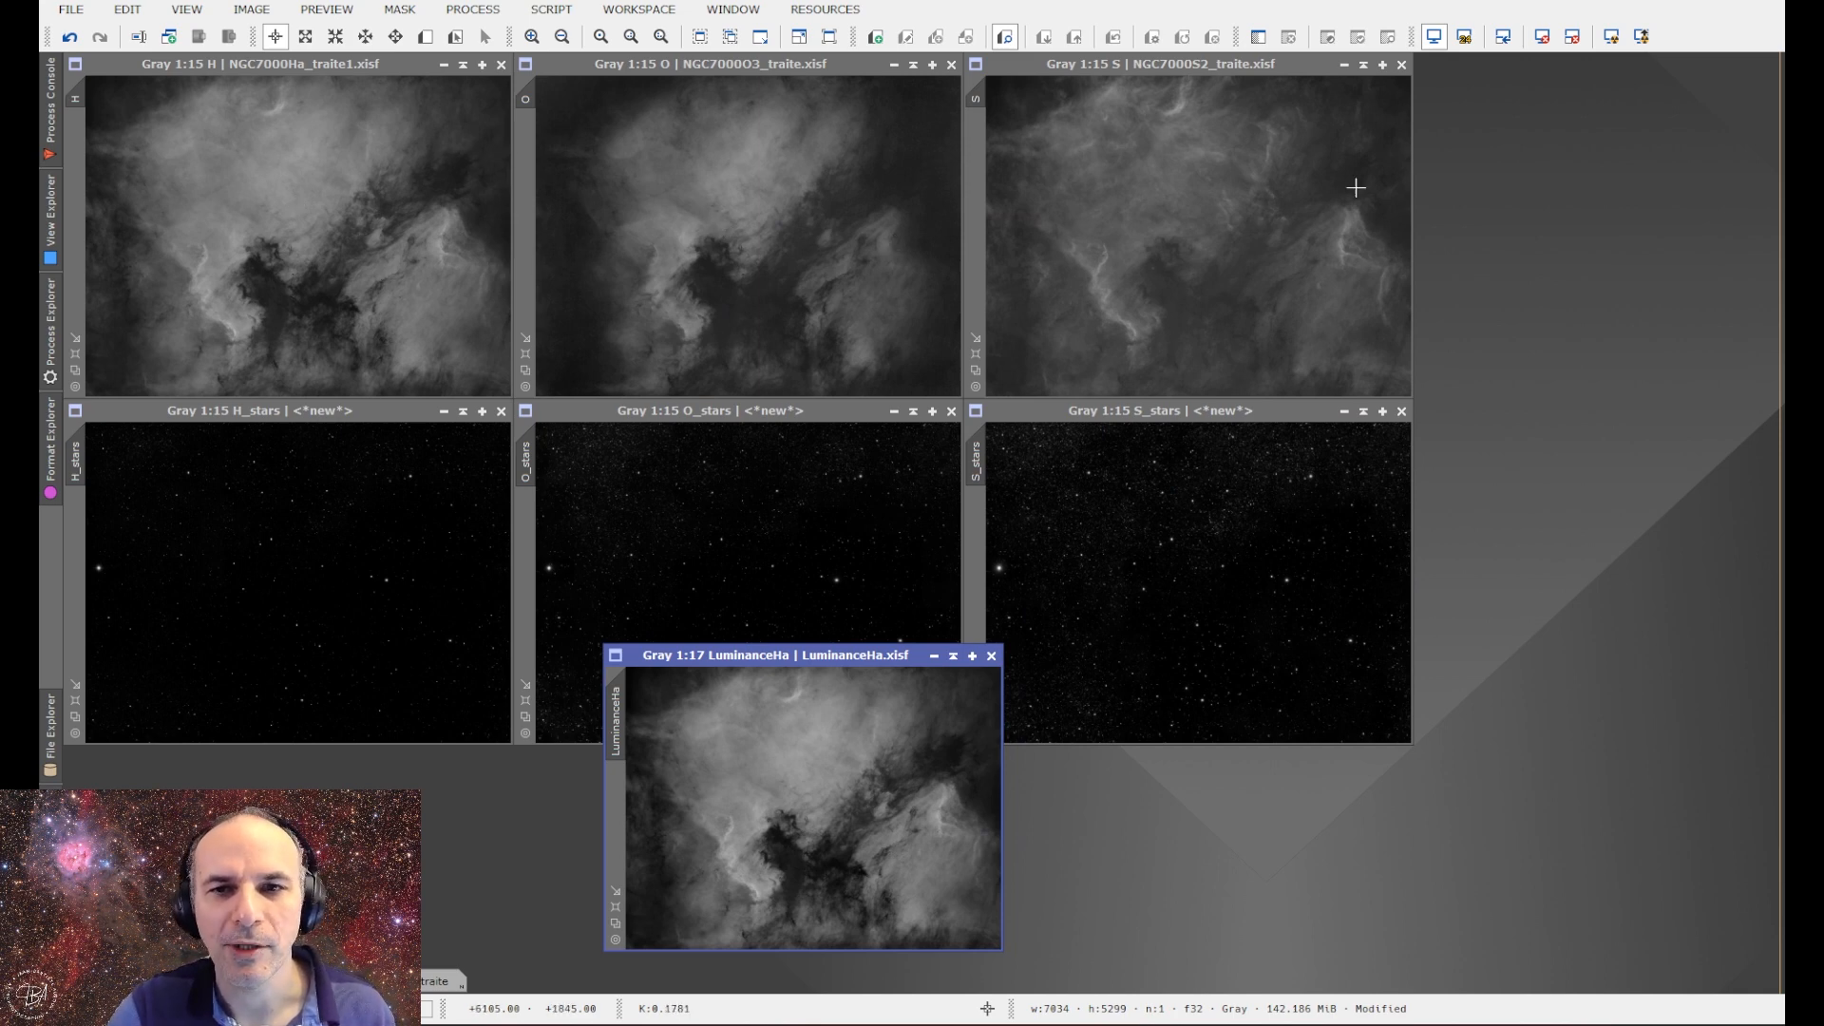
pyautogui.moveTo(814, 662); pyautogui.dragTo(979, 211)
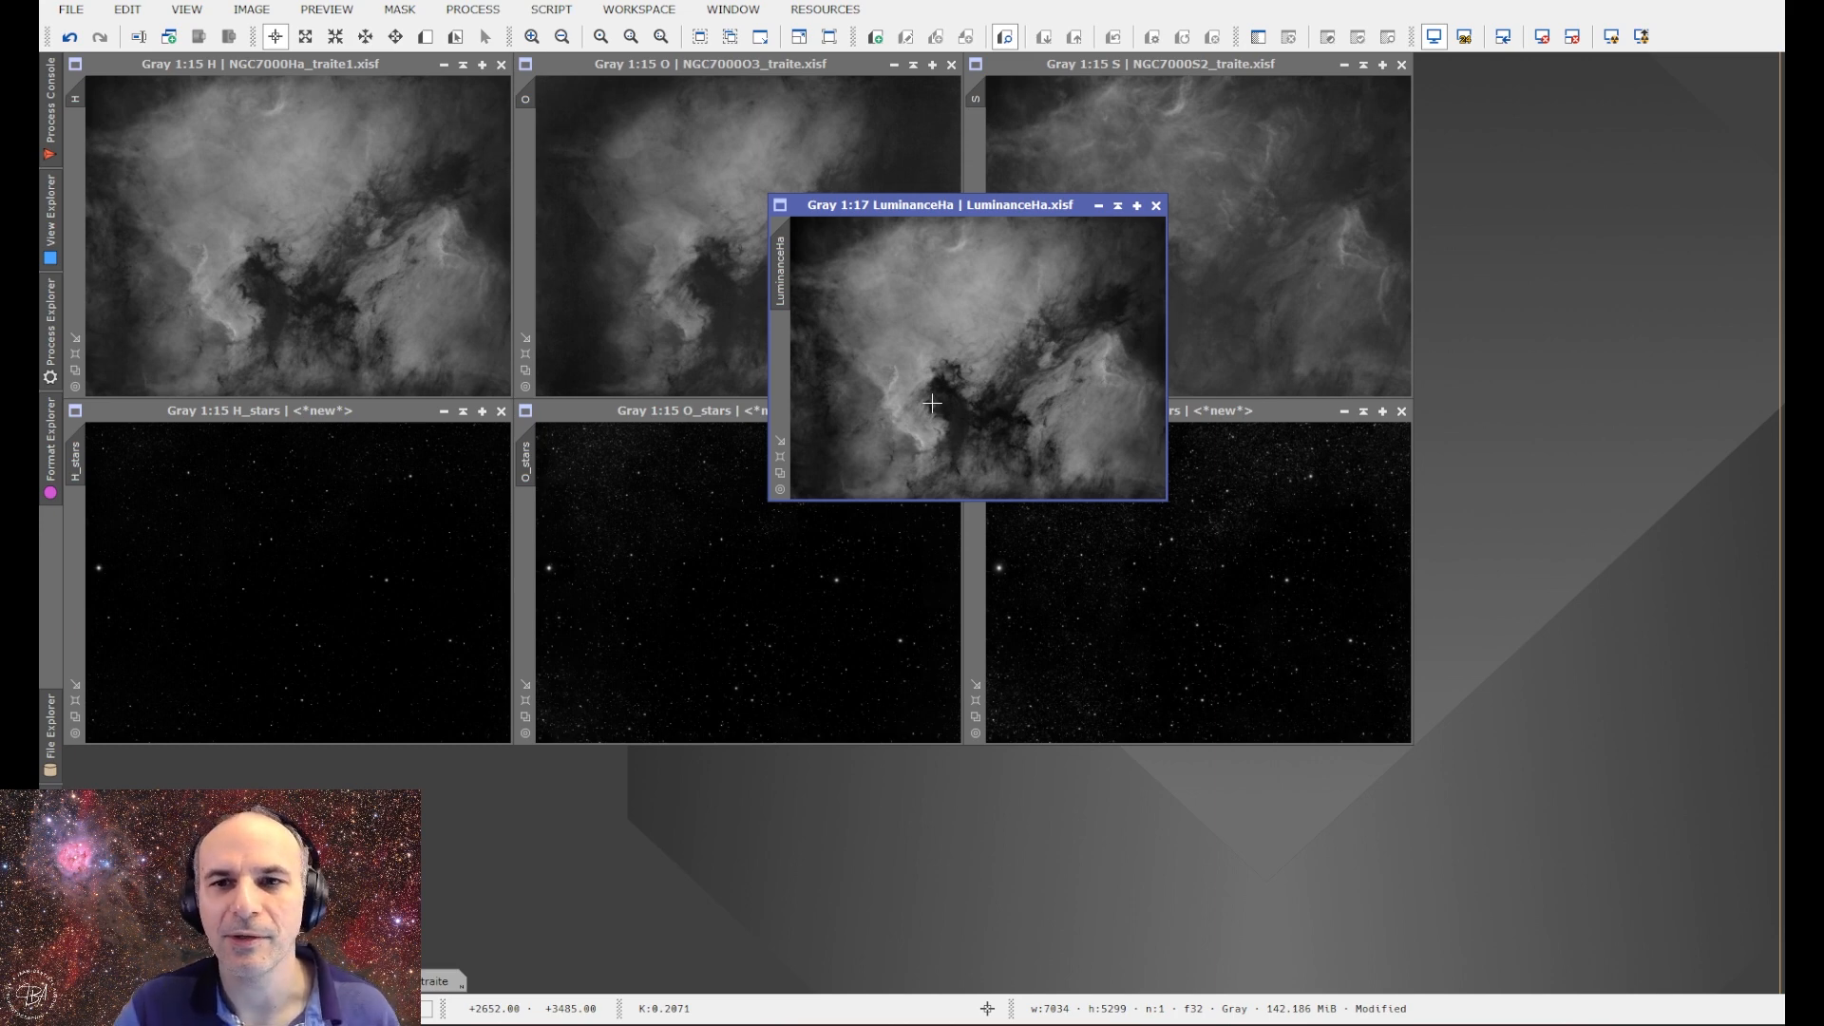
pyautogui.click(1099, 208)
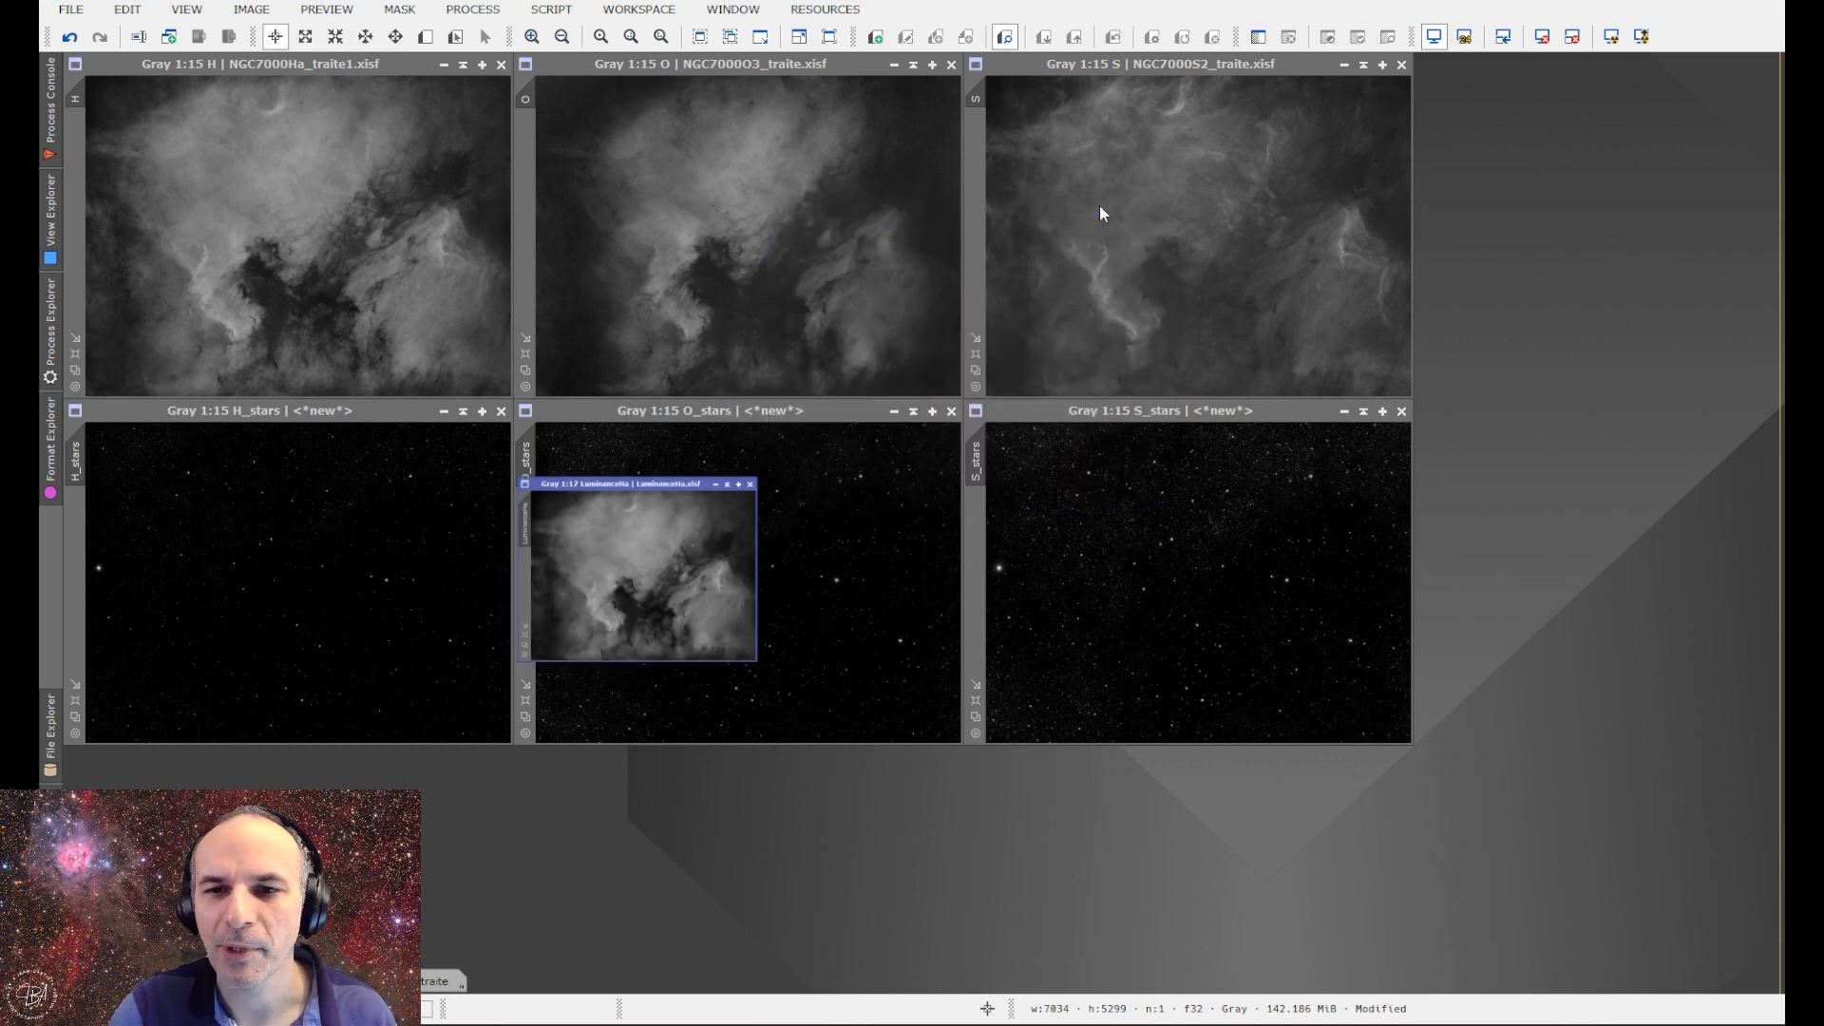
# Minimize the H_stars, O_stars and S_stars images and move their icons away from the workspace centre.
pyautogui.click(443, 411)
pyautogui.click(893, 411)
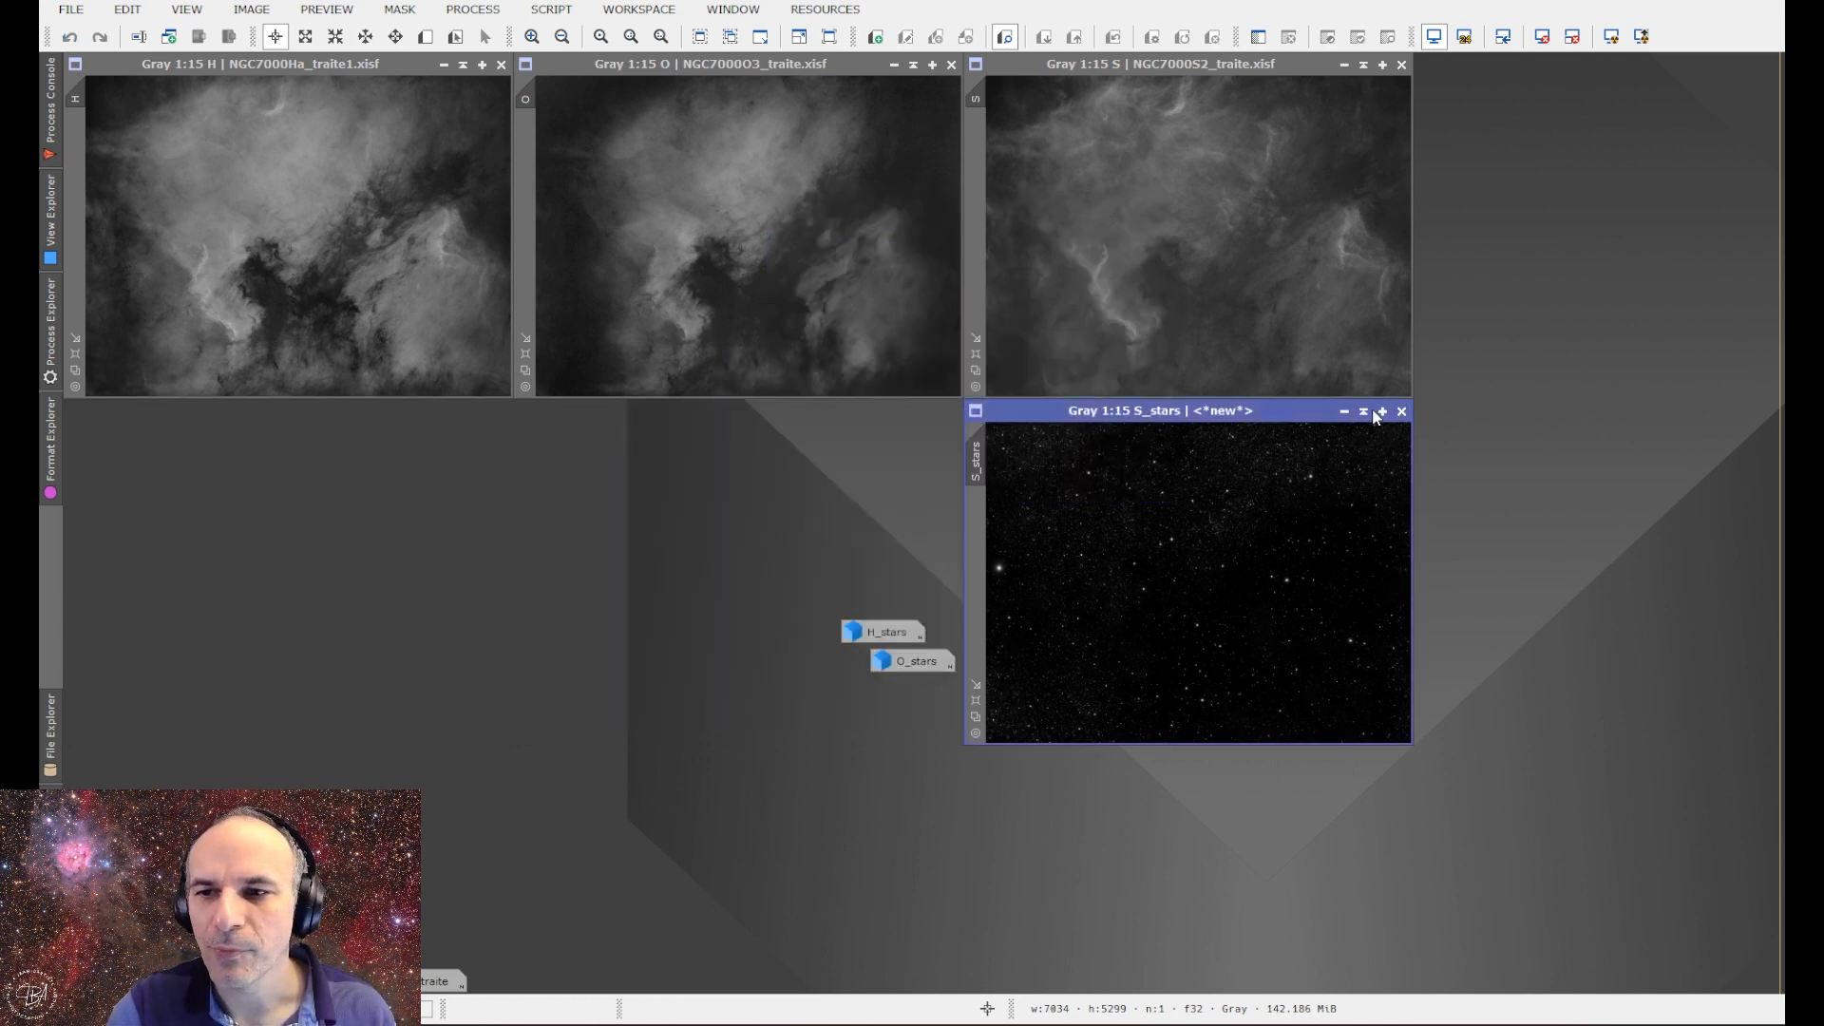
pyautogui.click(1344, 411)
pyautogui.moveTo(961, 751); pyautogui.dragTo(237, 855)
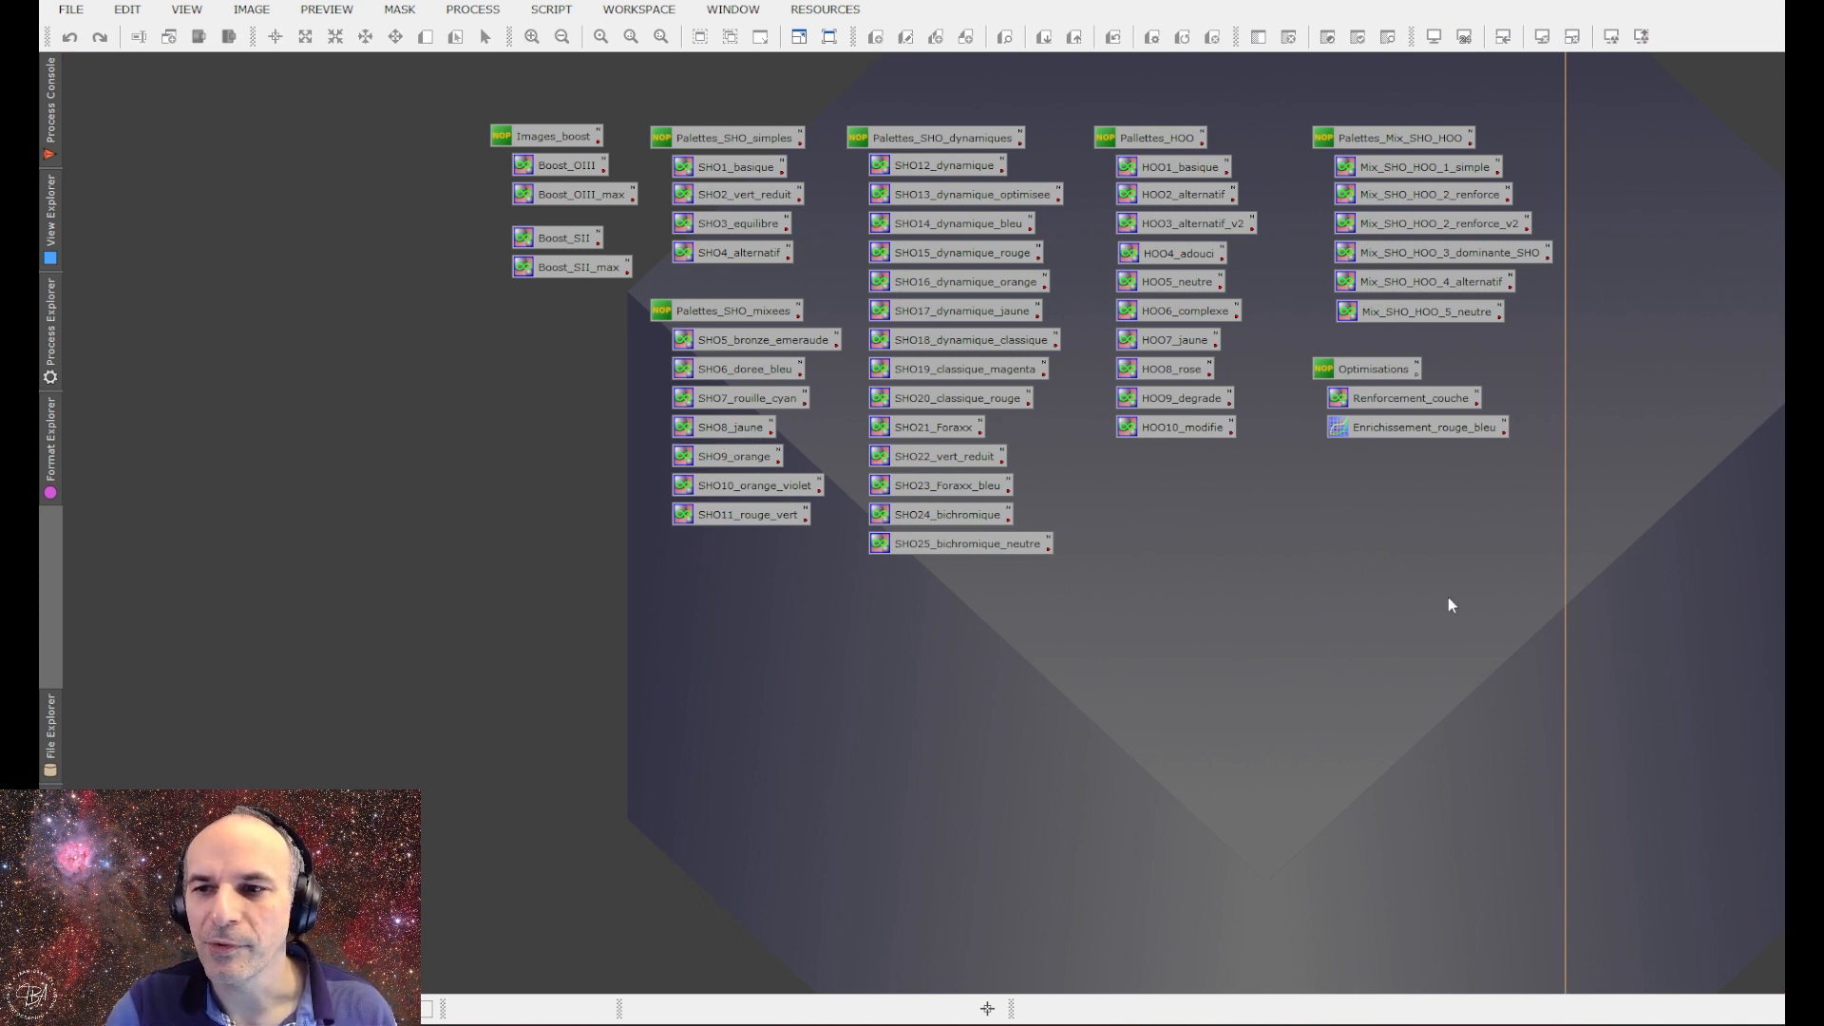
# Reposition all the boost, palette and optimisation process icons as a group and transfer them to Workspace01.
pyautogui.moveTo(1571, 627); pyautogui.dragTo(635, 465)
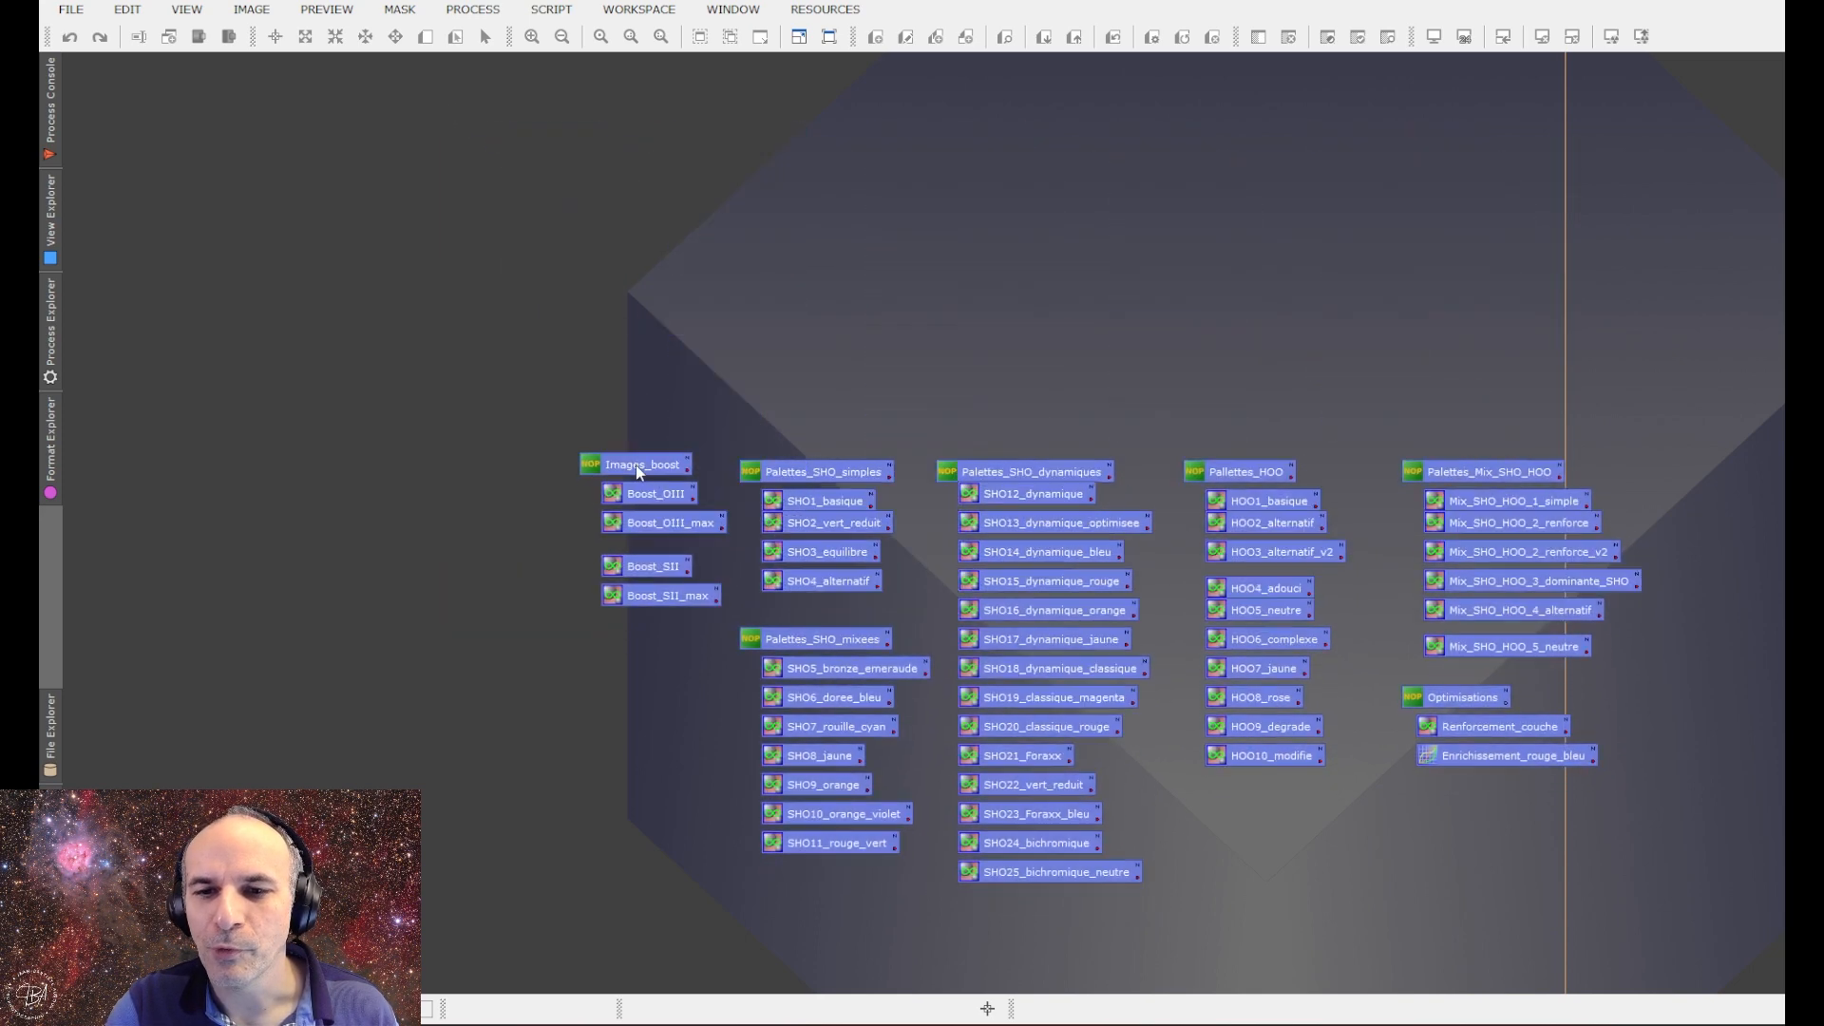
pyautogui.rightClick(635, 465)
pyautogui.moveTo(750, 805)
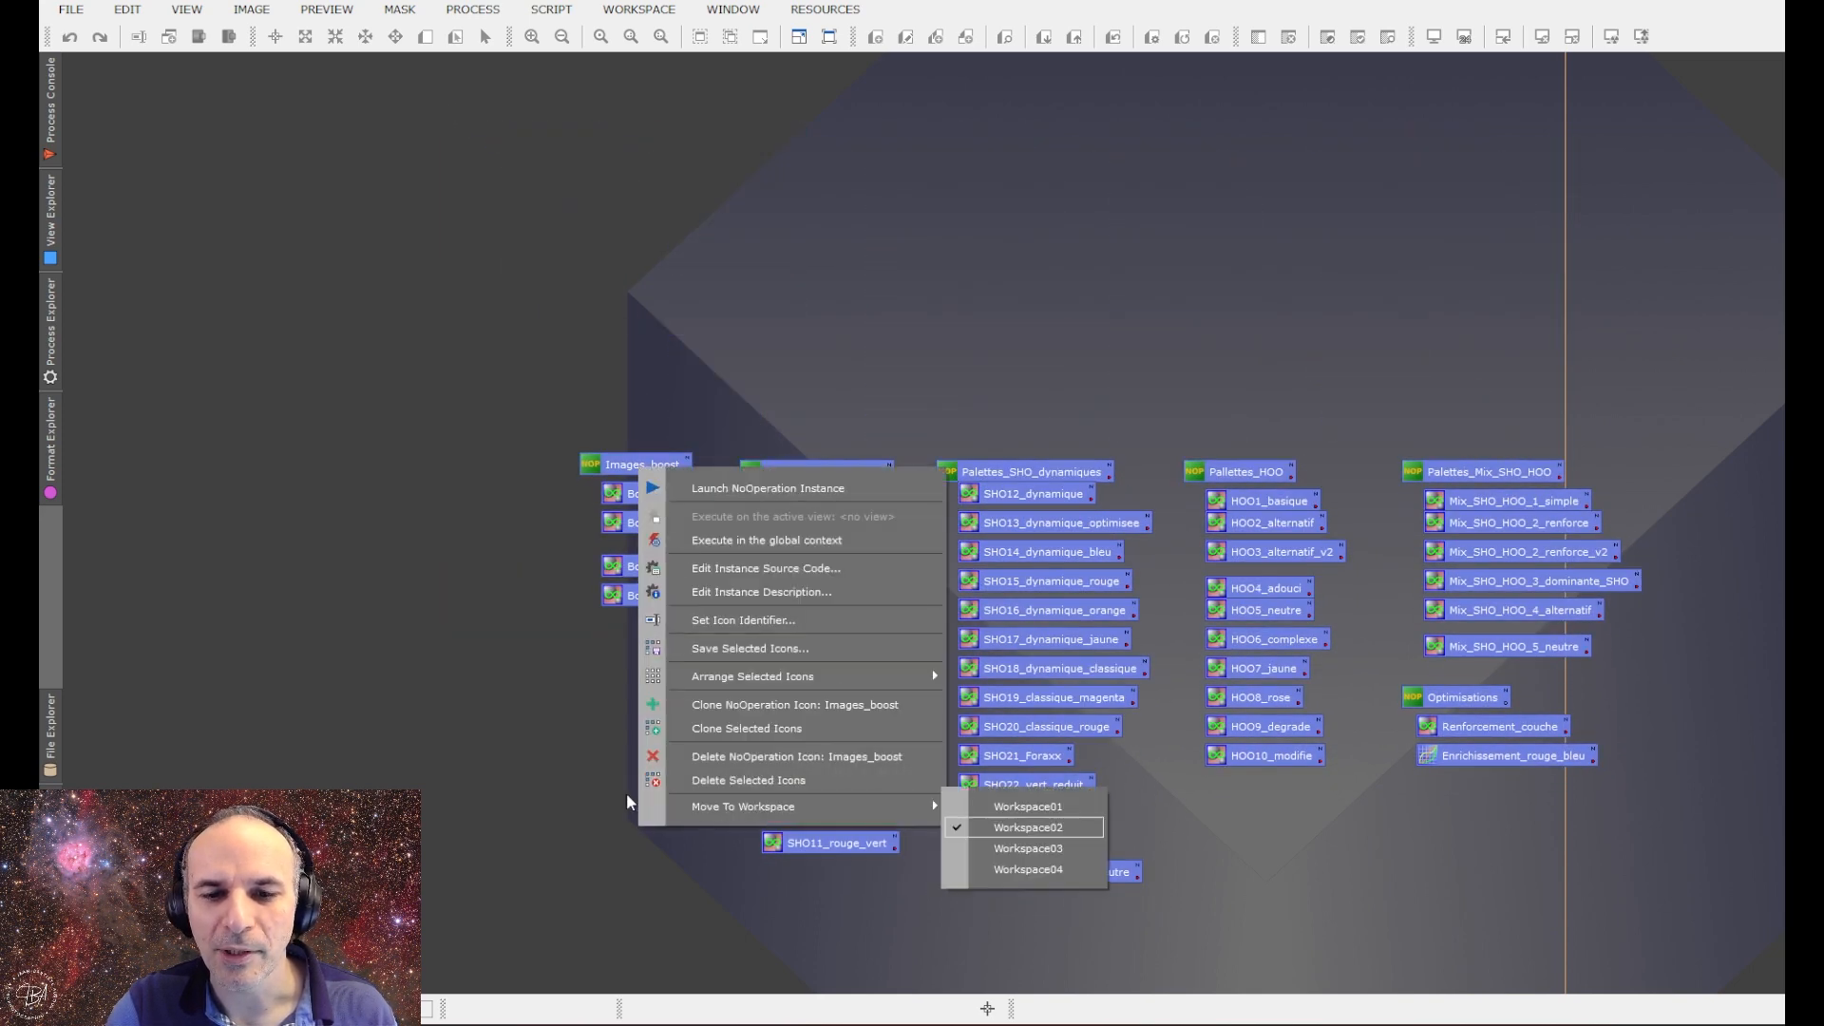
pyautogui.click(998, 809)
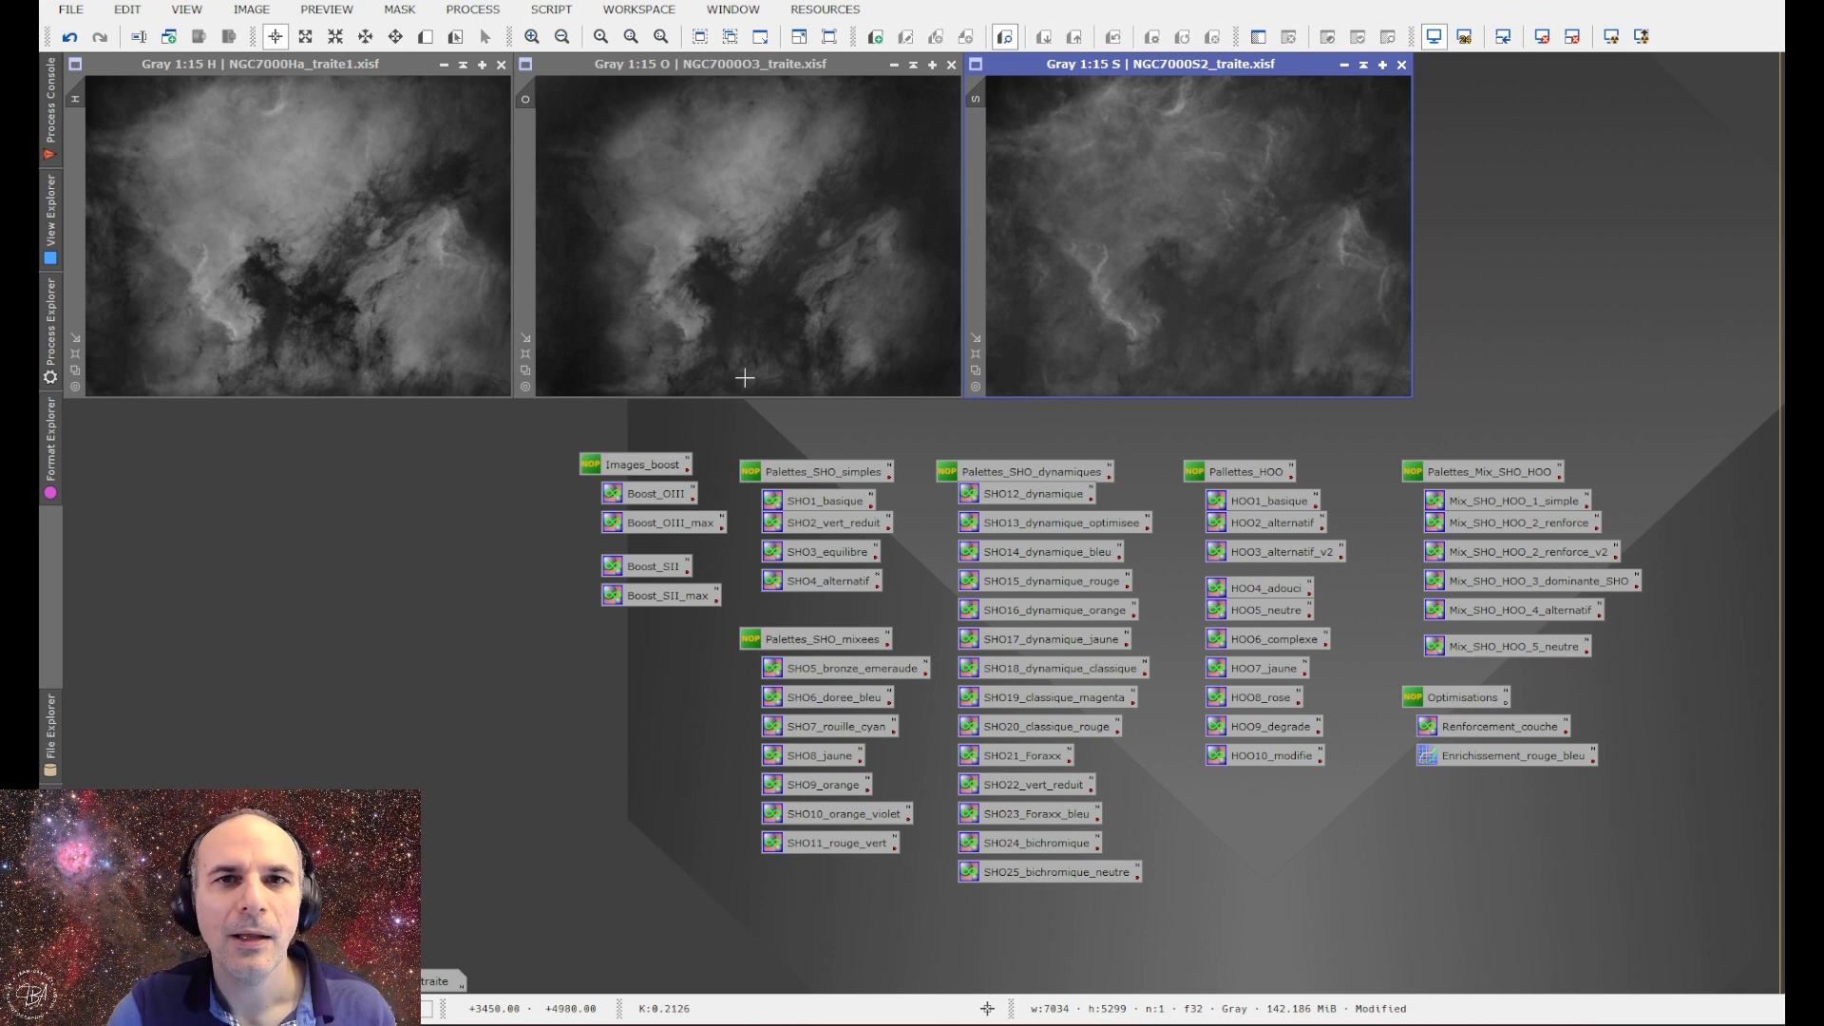
# Review the Boost_OIII PixelMath expression, and apply Boost_OIII to the O image and Boost_SII to the S image.
pyautogui.doubleClick(647, 501)
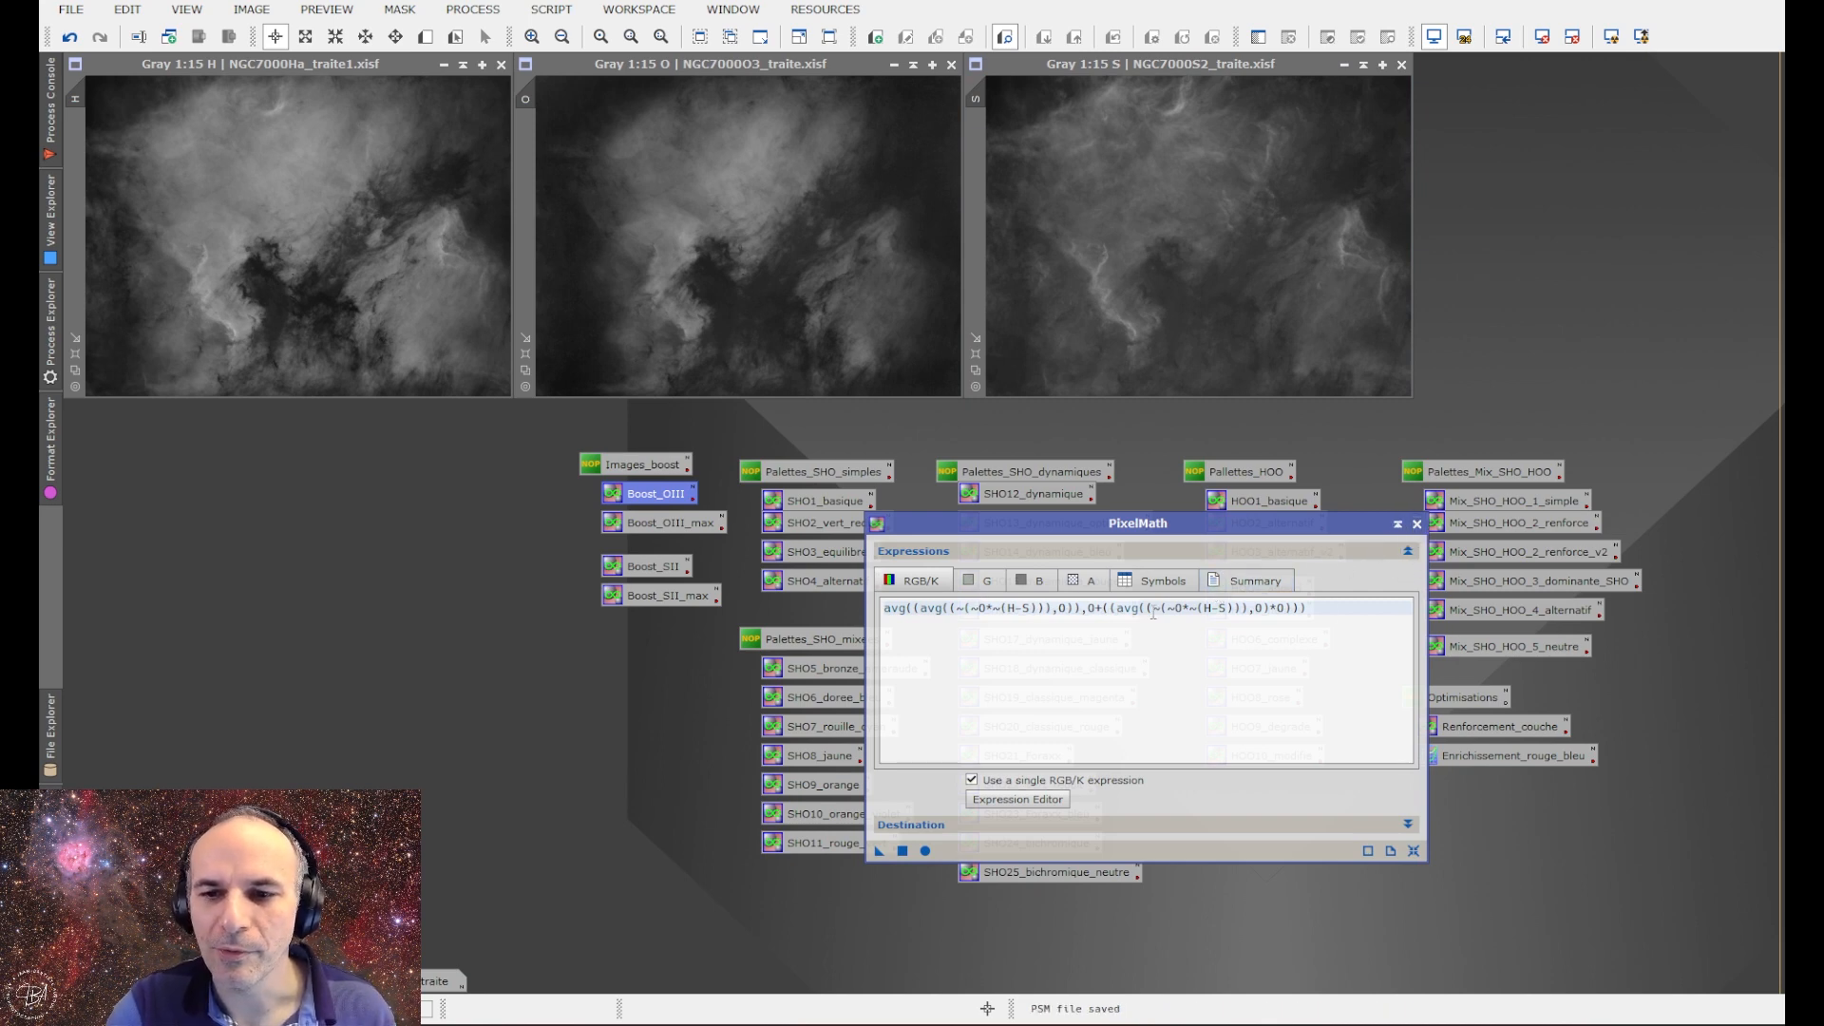
pyautogui.click(1415, 523)
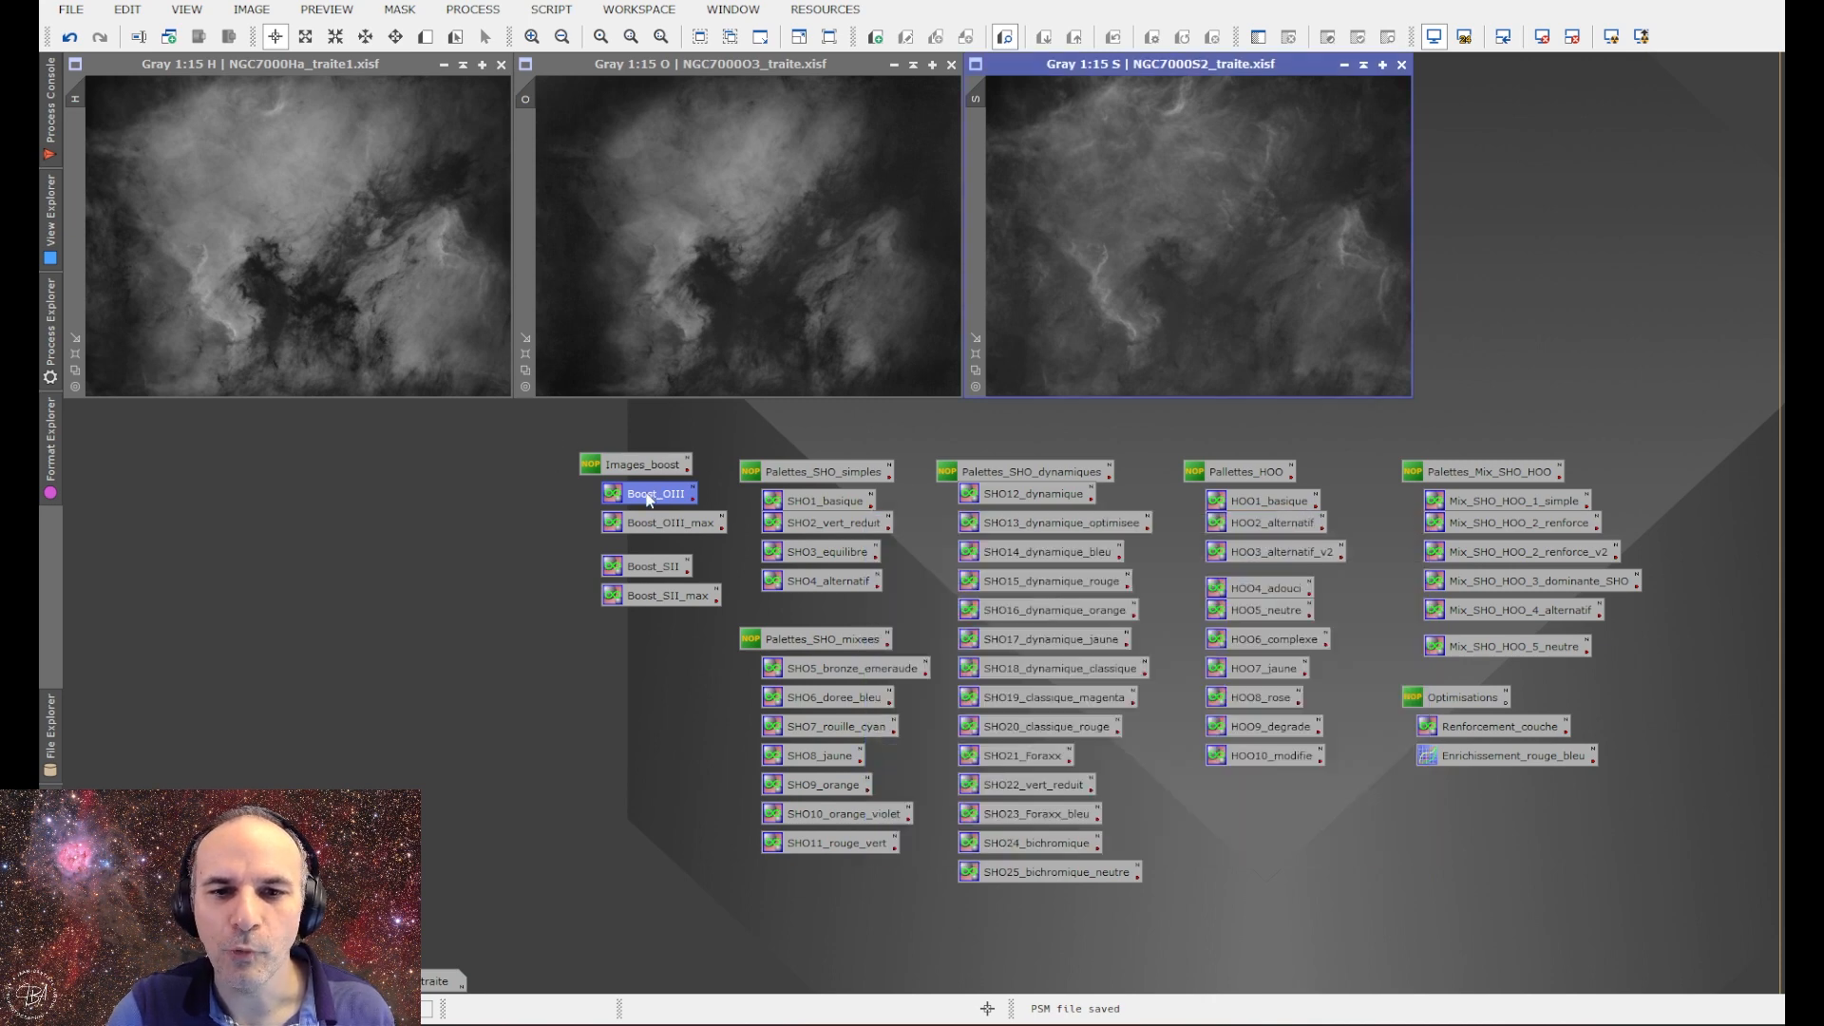
pyautogui.moveTo(655, 494); pyautogui.dragTo(727, 260)
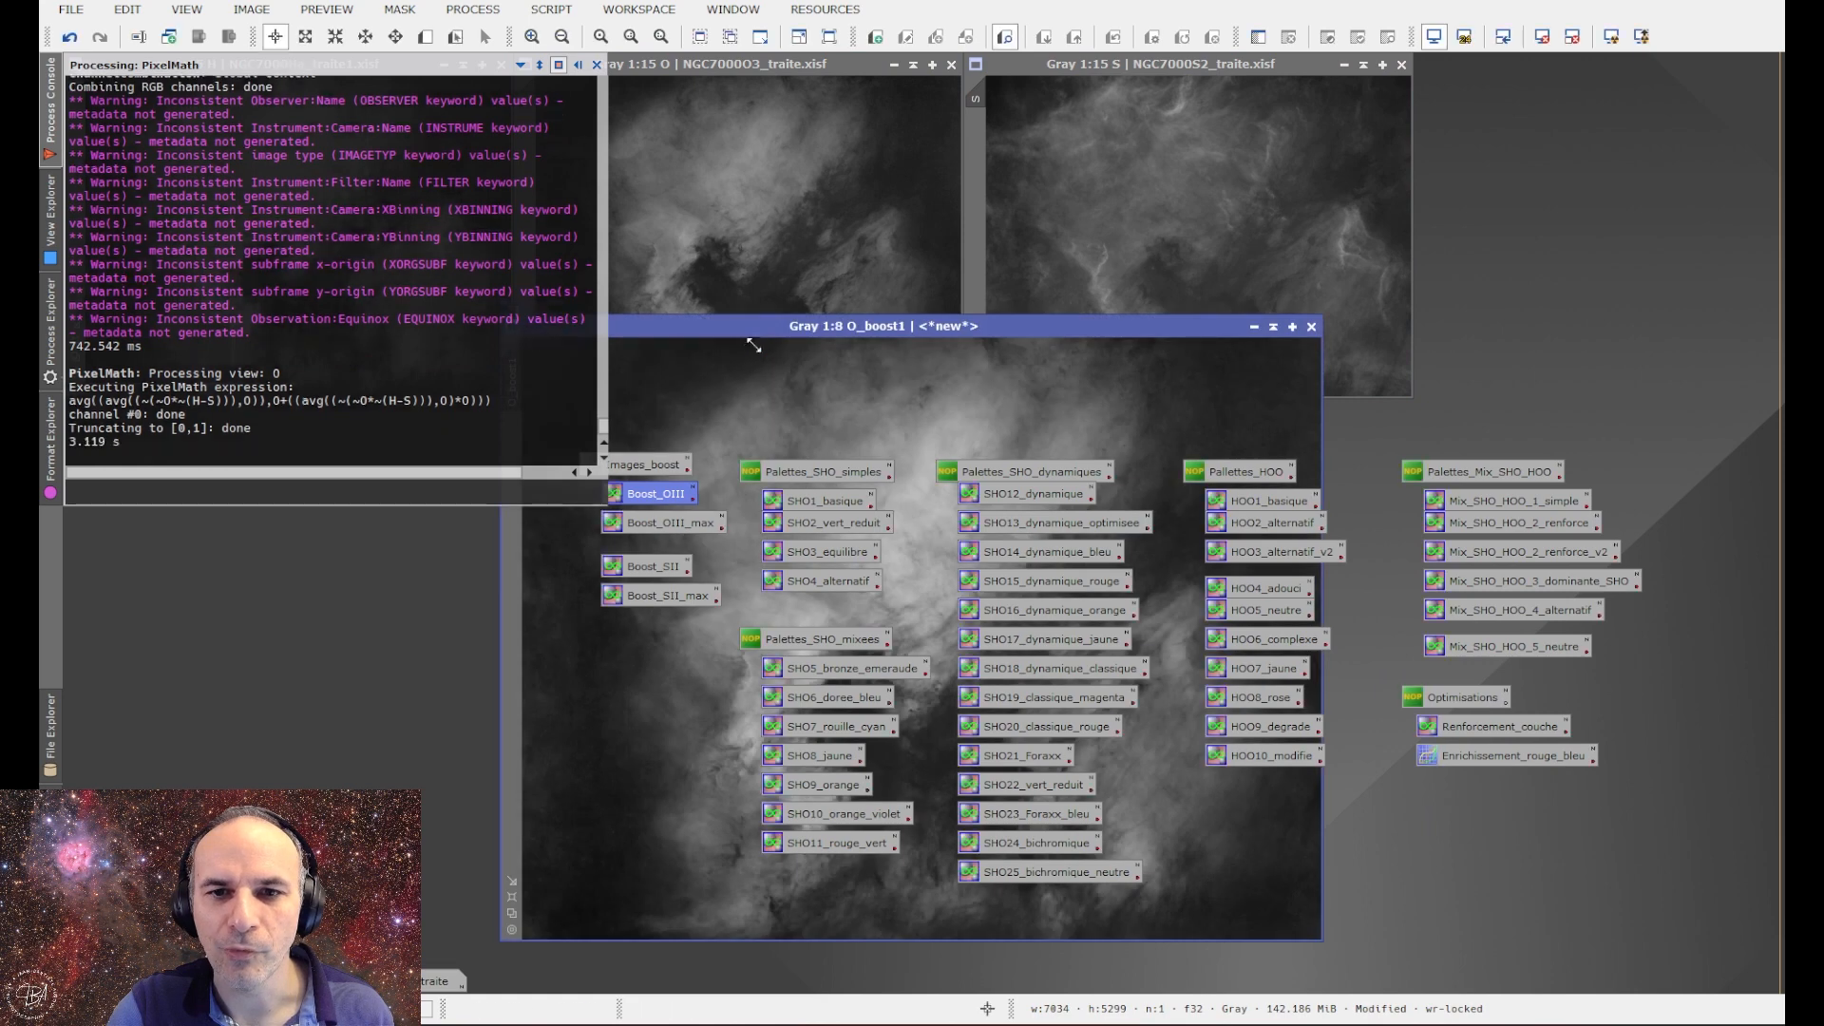
pyautogui.moveTo(646, 566); pyautogui.dragTo(1083, 361)
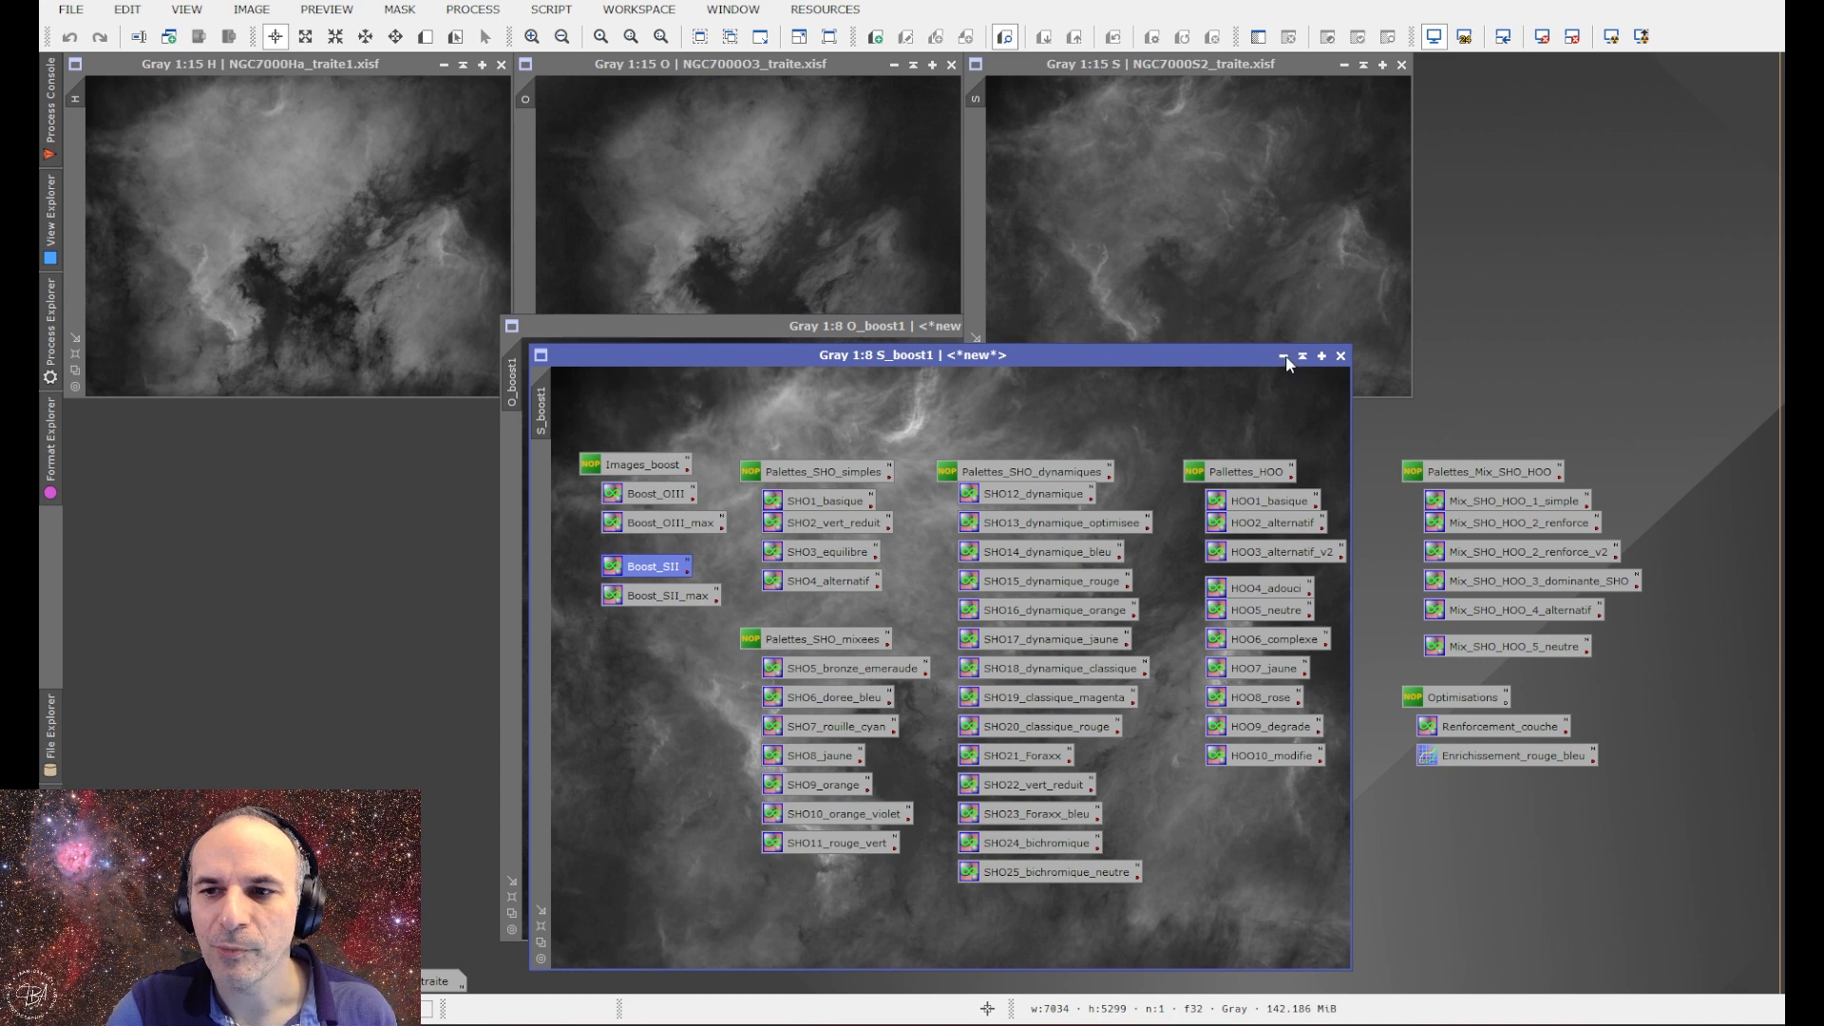
# Minimize the S_boost1 and O_boost1 images and move their icons clear of the palette process icons.
pyautogui.click(1282, 356)
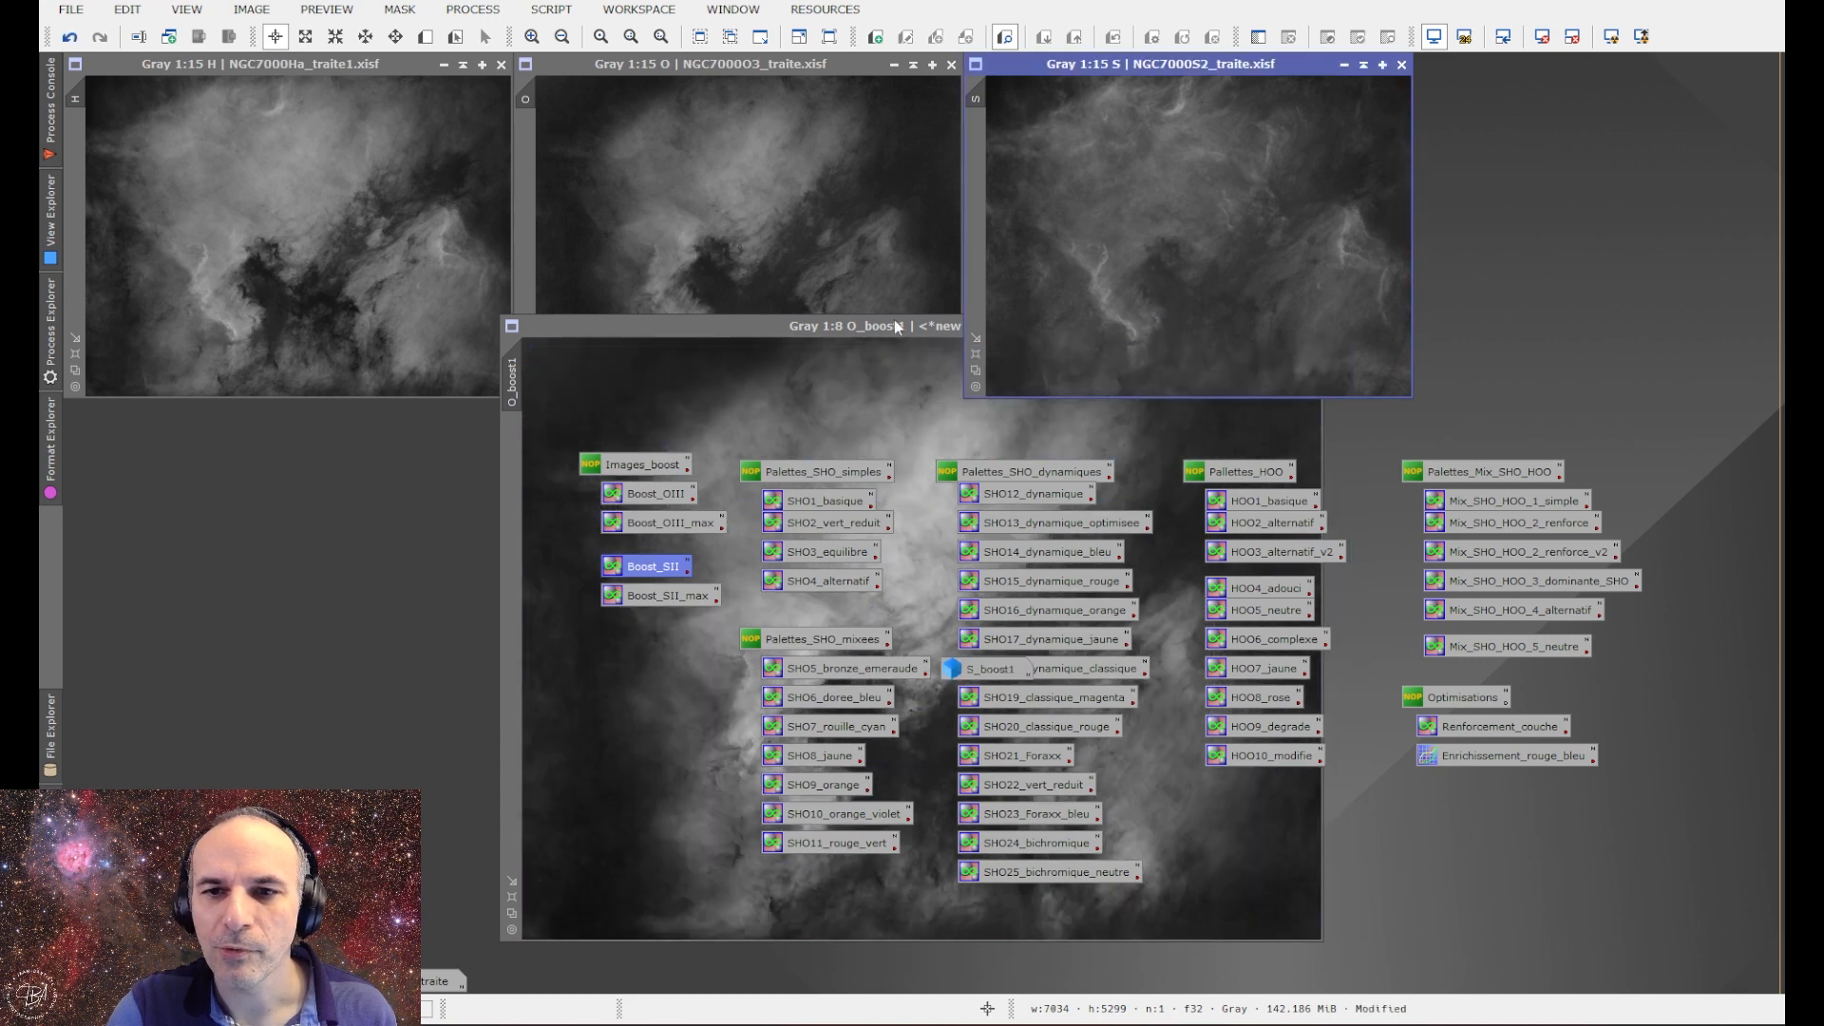
pyautogui.click(1255, 327)
pyautogui.click(962, 639)
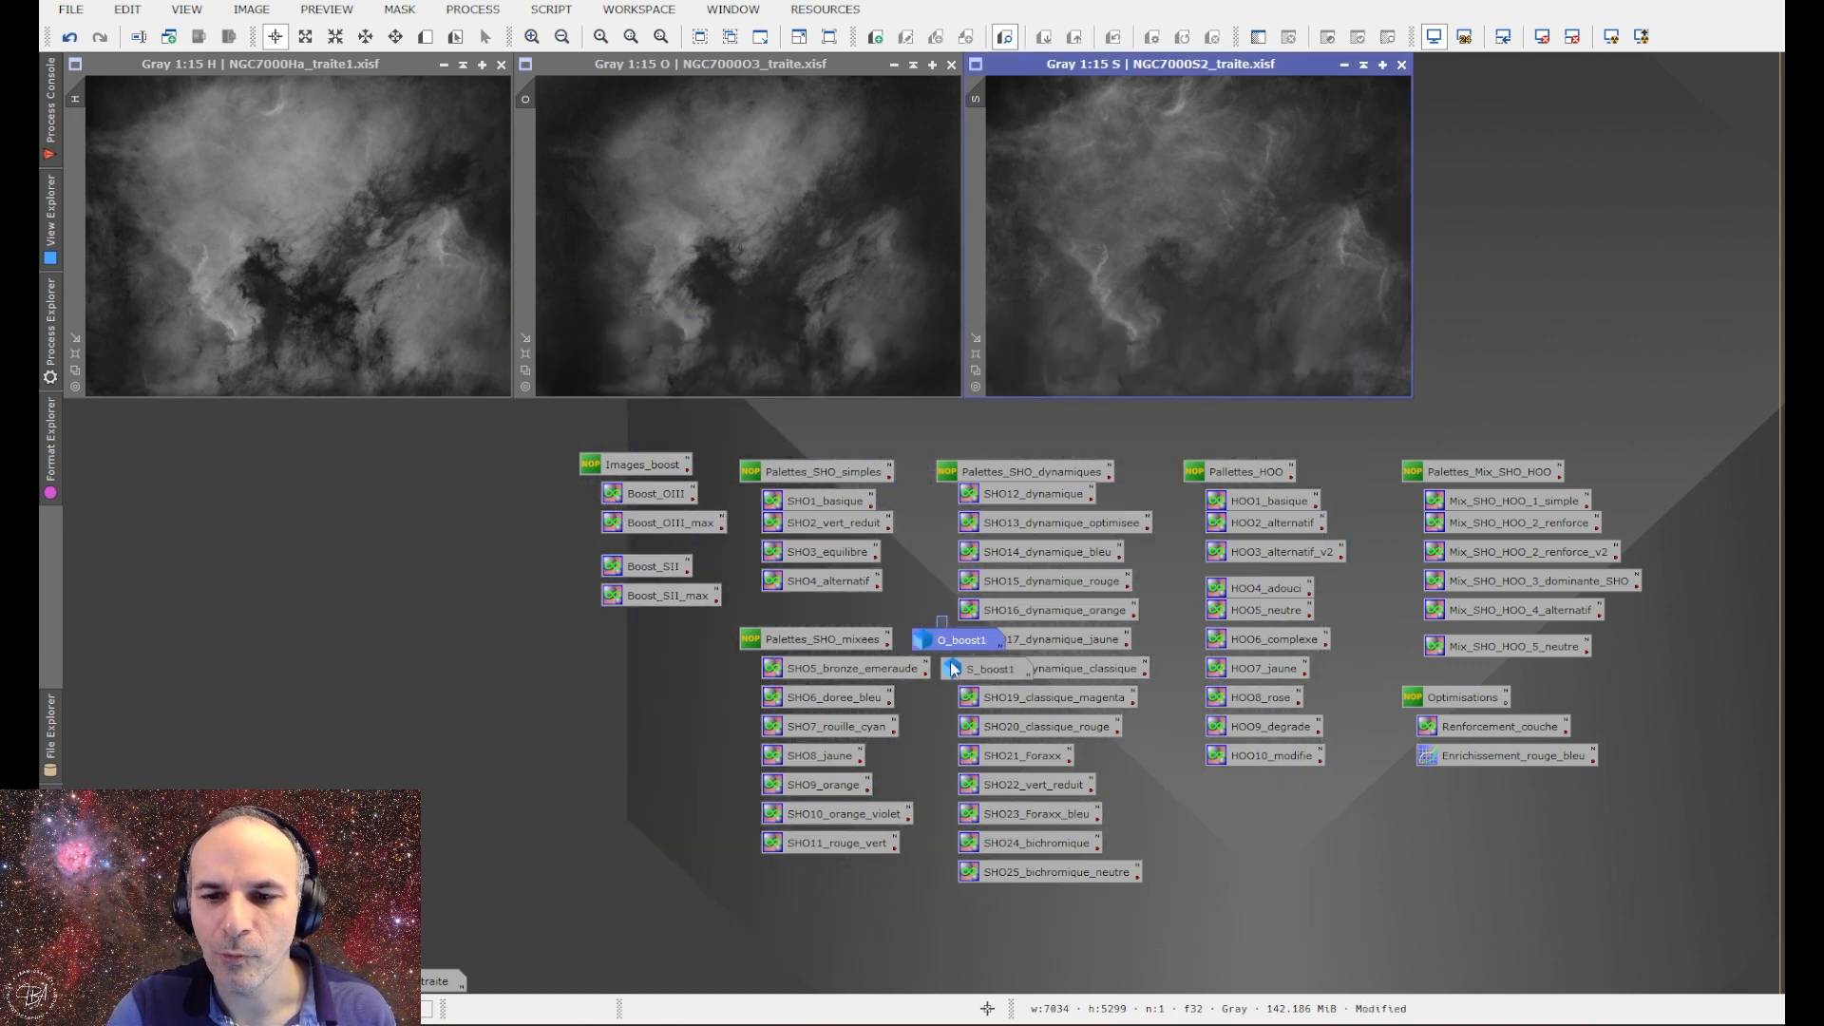
pyautogui.keyDown('ctrl'); pyautogui.click(983, 669); pyautogui.keyUp('ctrl')
pyautogui.moveTo(983, 669); pyautogui.dragTo(262, 884)
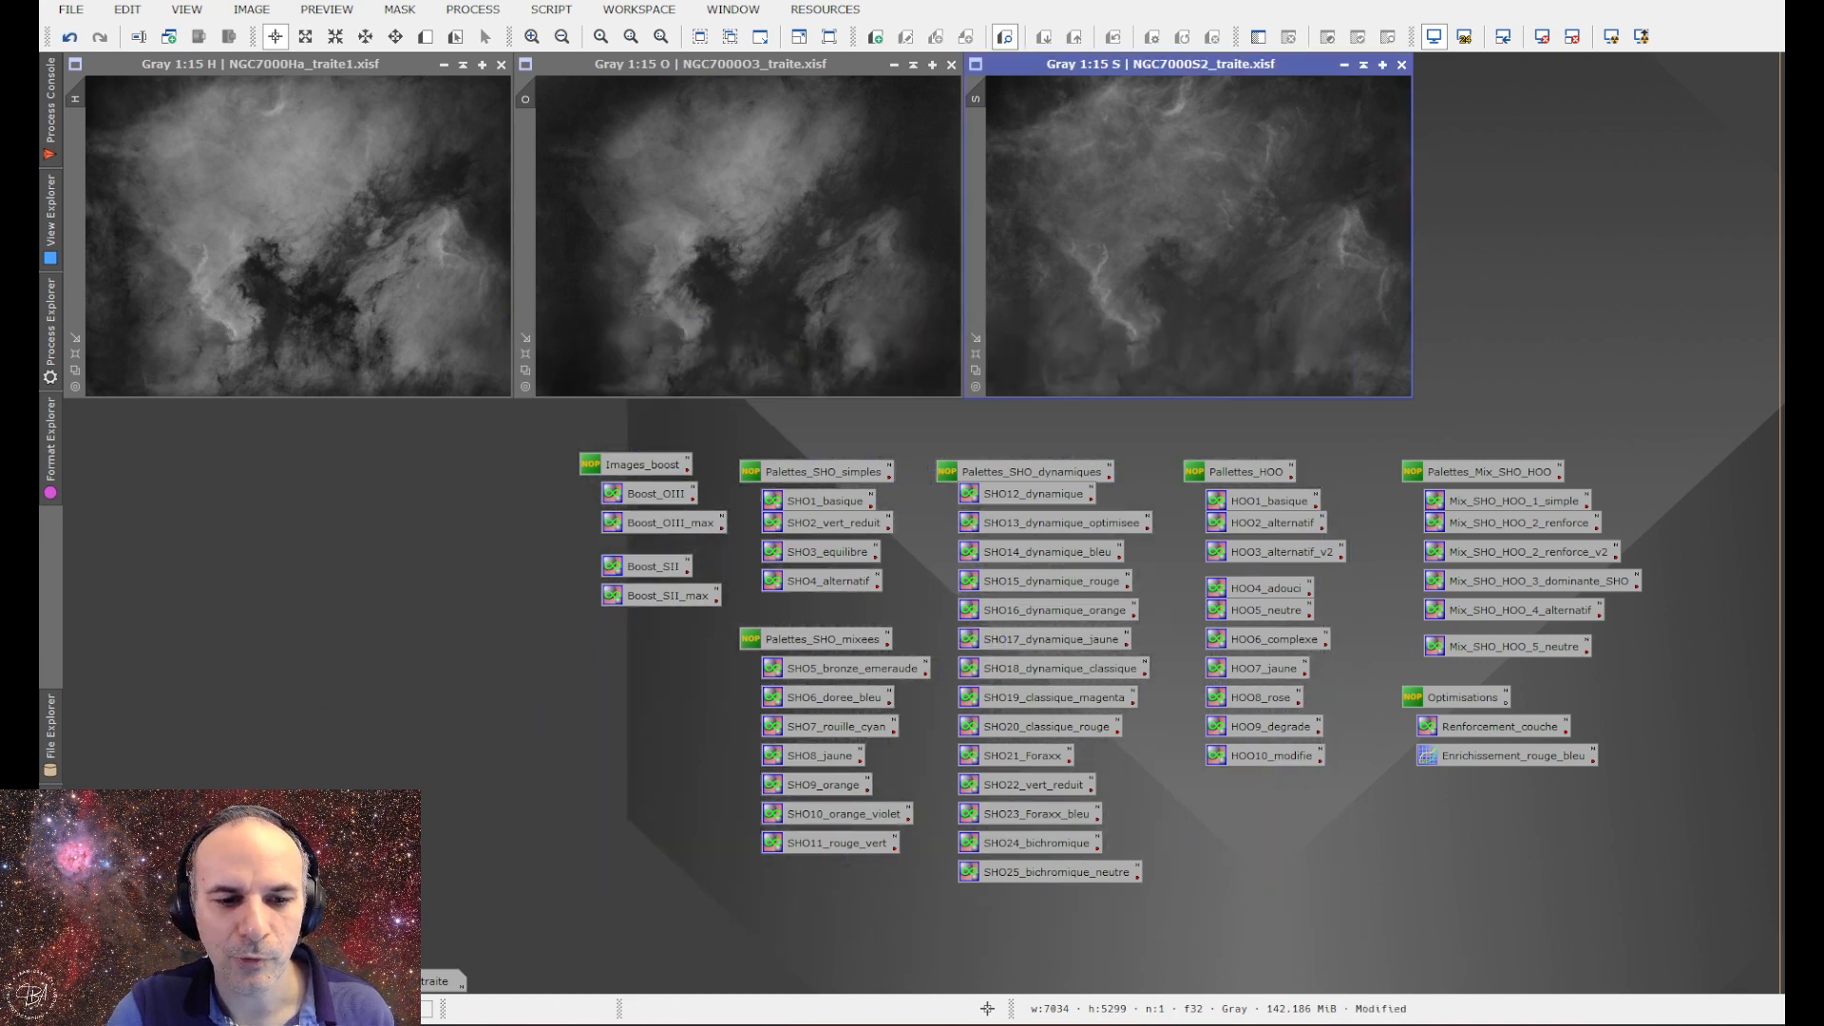
pyautogui.rightClick(262, 884)
pyautogui.click(314, 863)
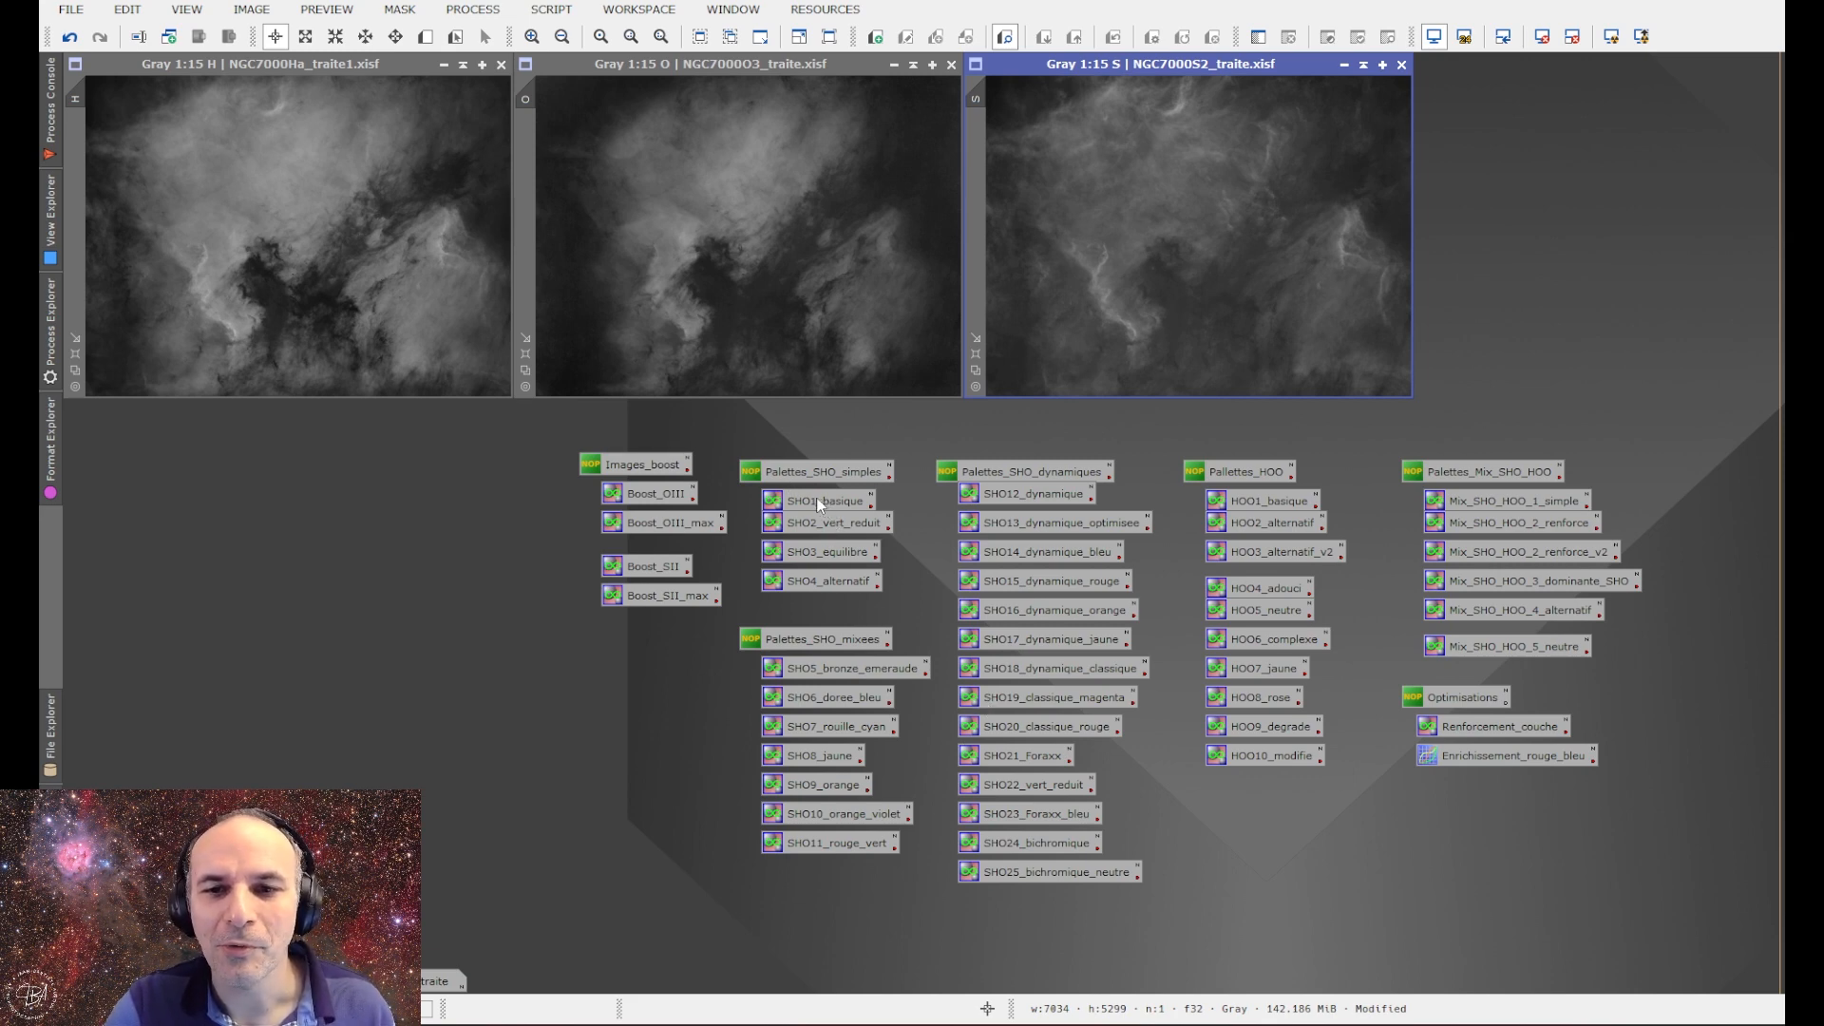
# Apply the SHO1_basique PixelMath palette to the O image to create a basic SHO colour composite.
pyautogui.moveTo(817, 498); pyautogui.dragTo(760, 285)
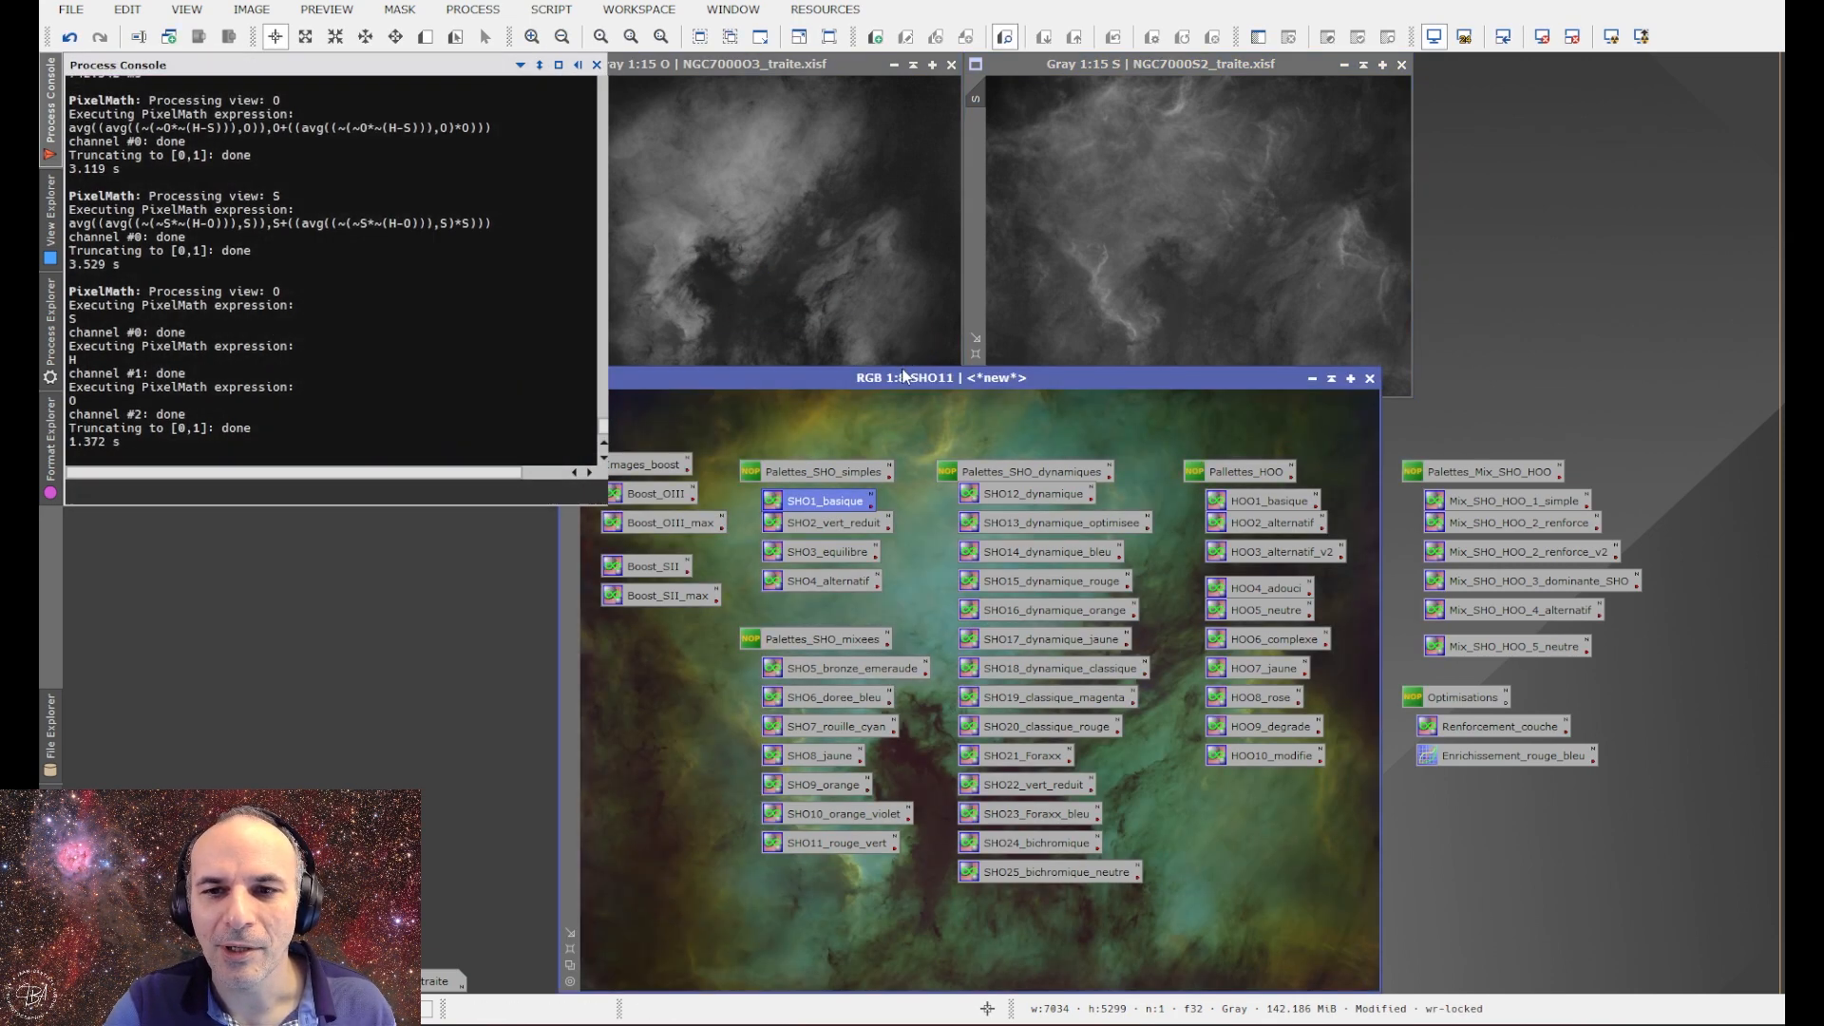
# Close the basic SHO composite and apply the SHO2_vert_reduit palette to the O image to create a reduced-green composite.
pyautogui.moveTo(869, 377); pyautogui.dragTo(433, 89)
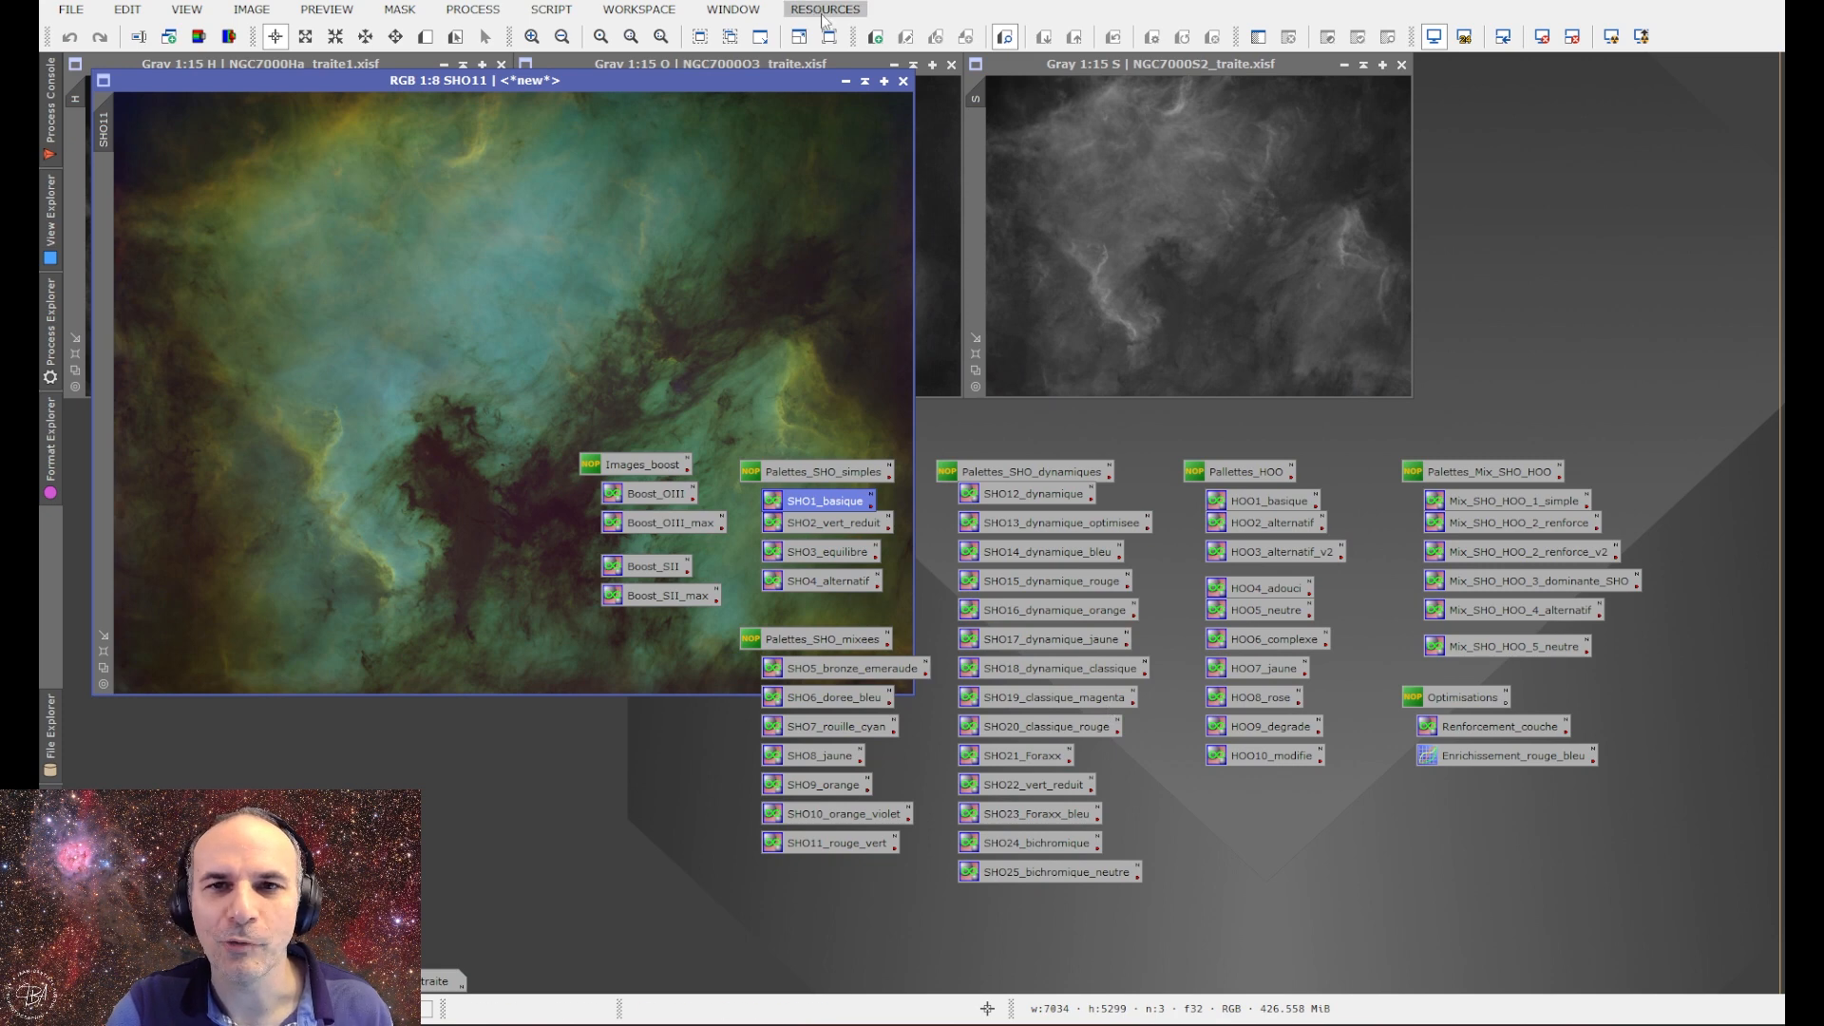
pyautogui.click(904, 82)
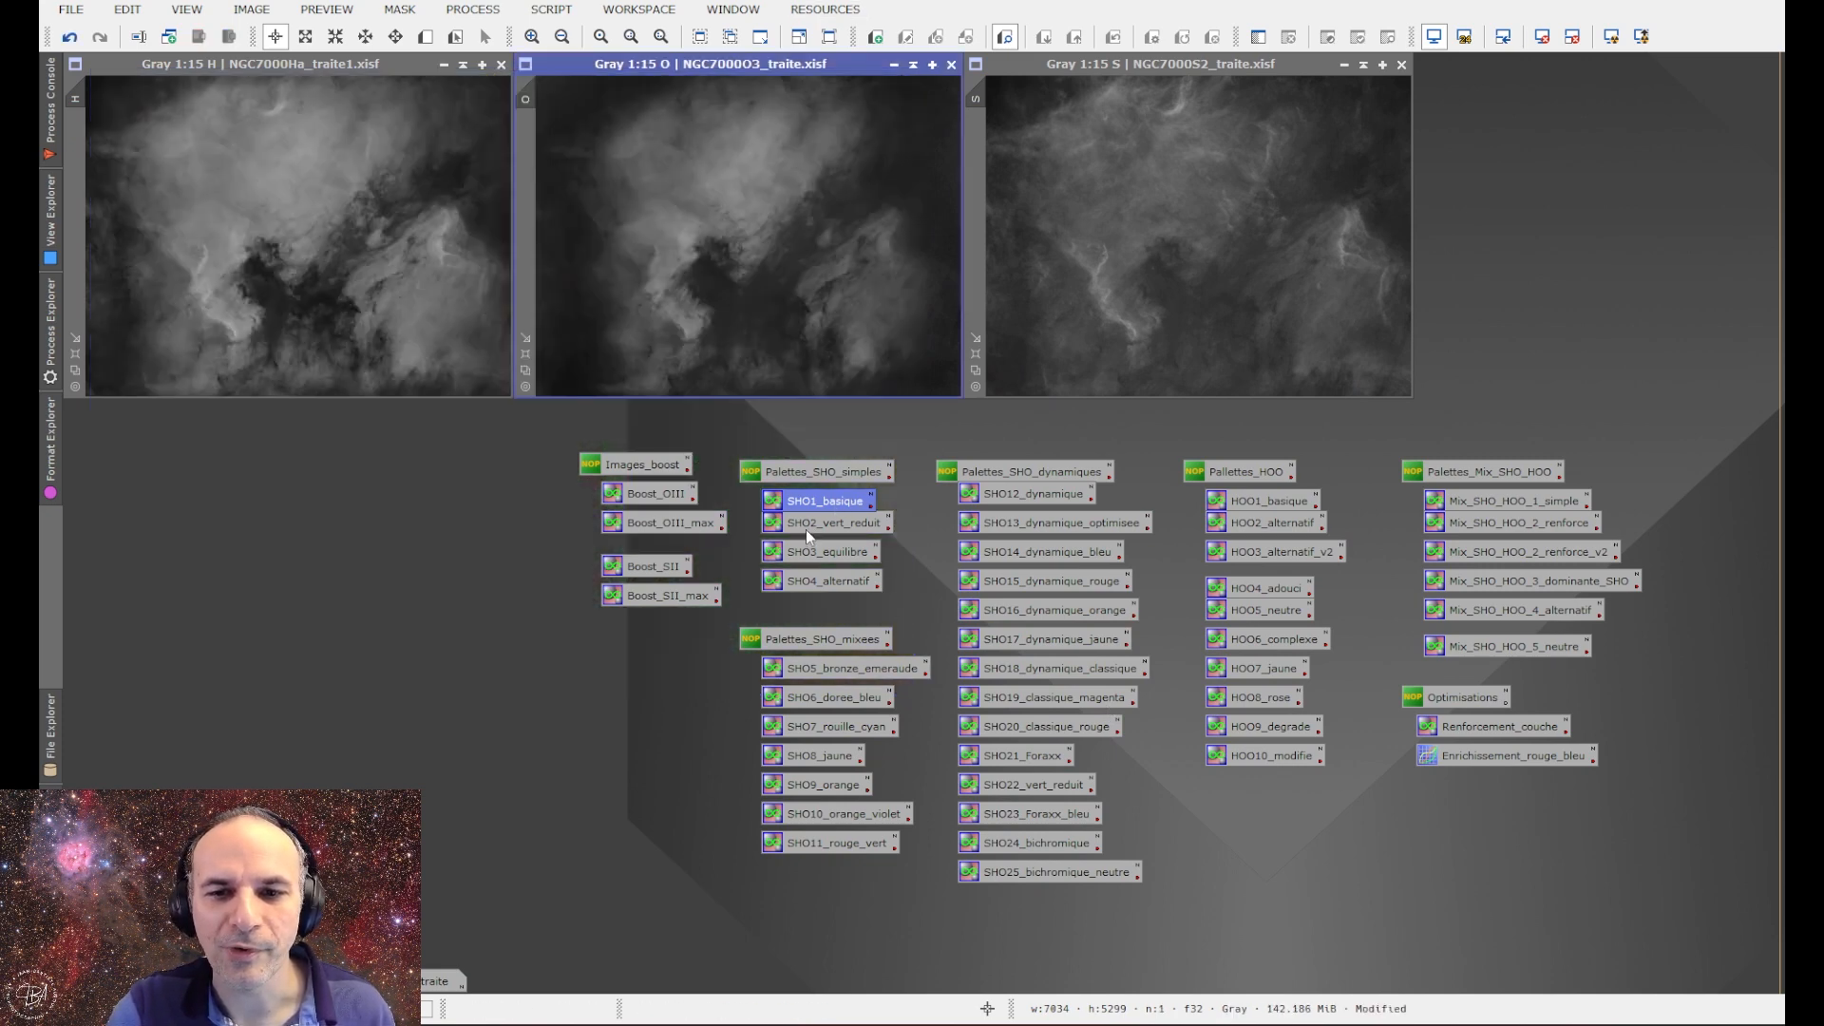
pyautogui.moveTo(806, 525); pyautogui.dragTo(743, 302)
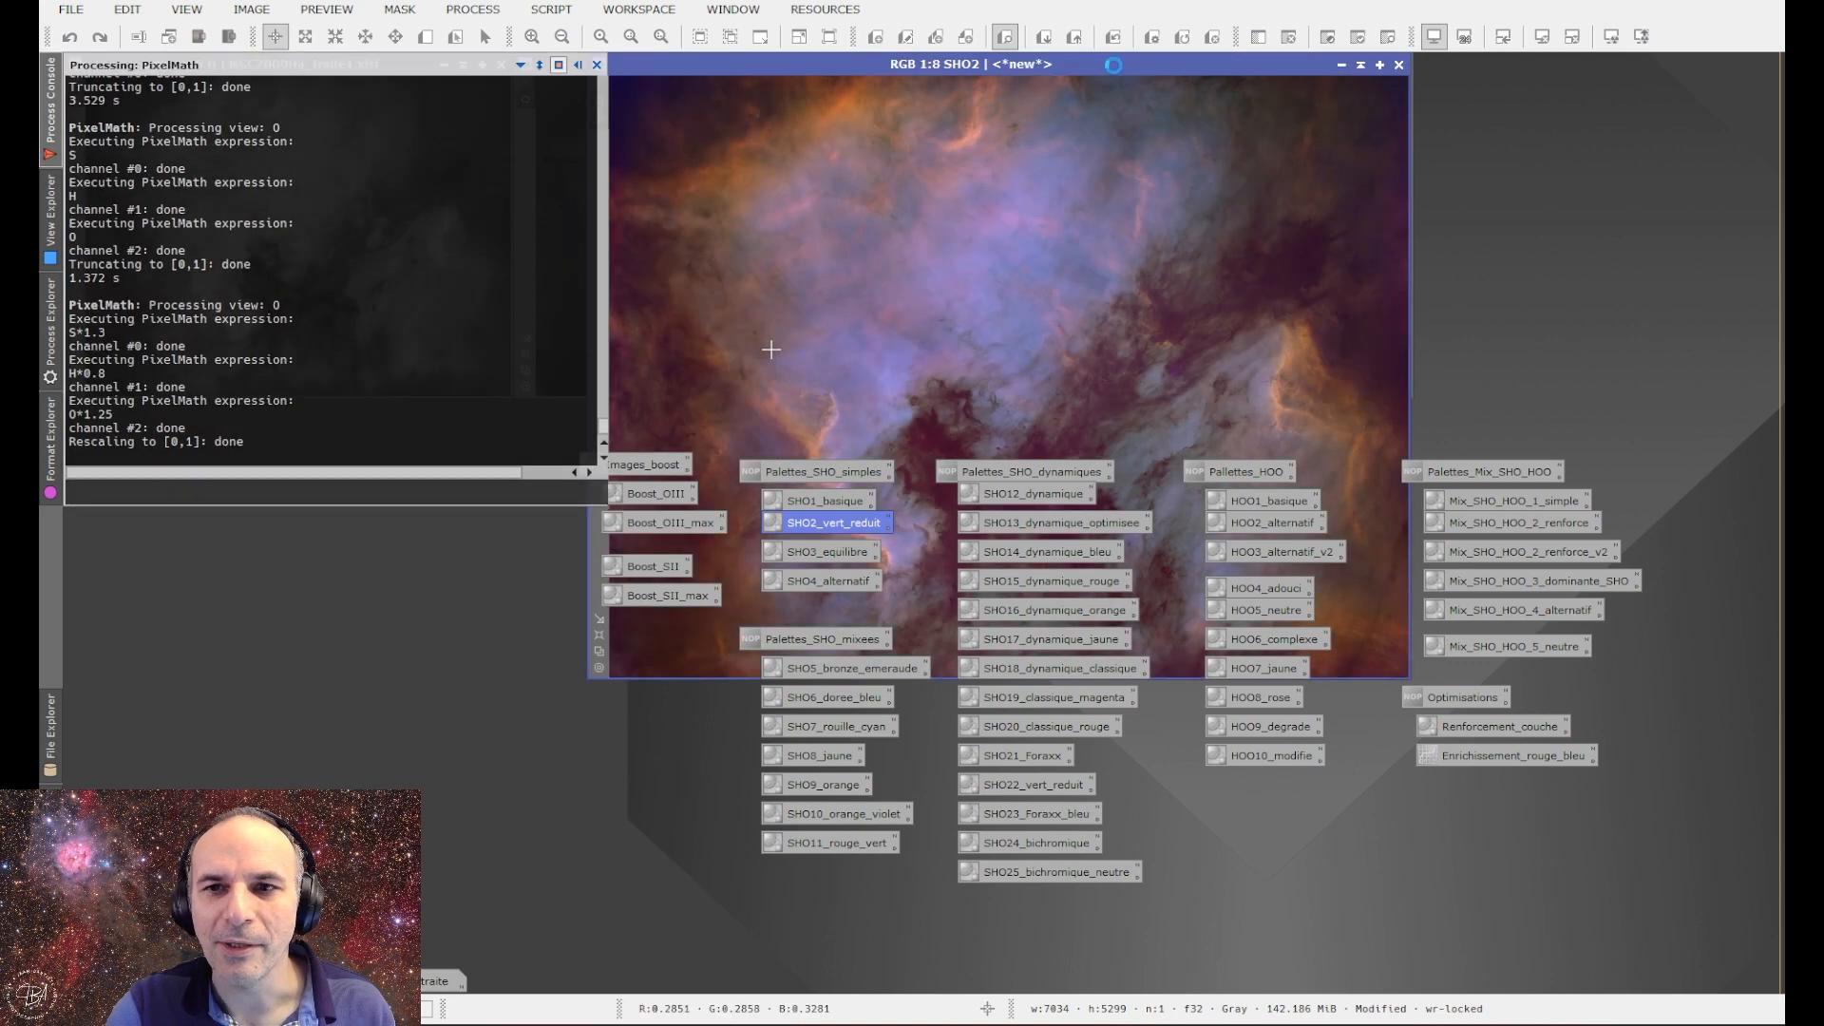
pyautogui.moveTo(1074, 75); pyautogui.dragTo(549, 75)
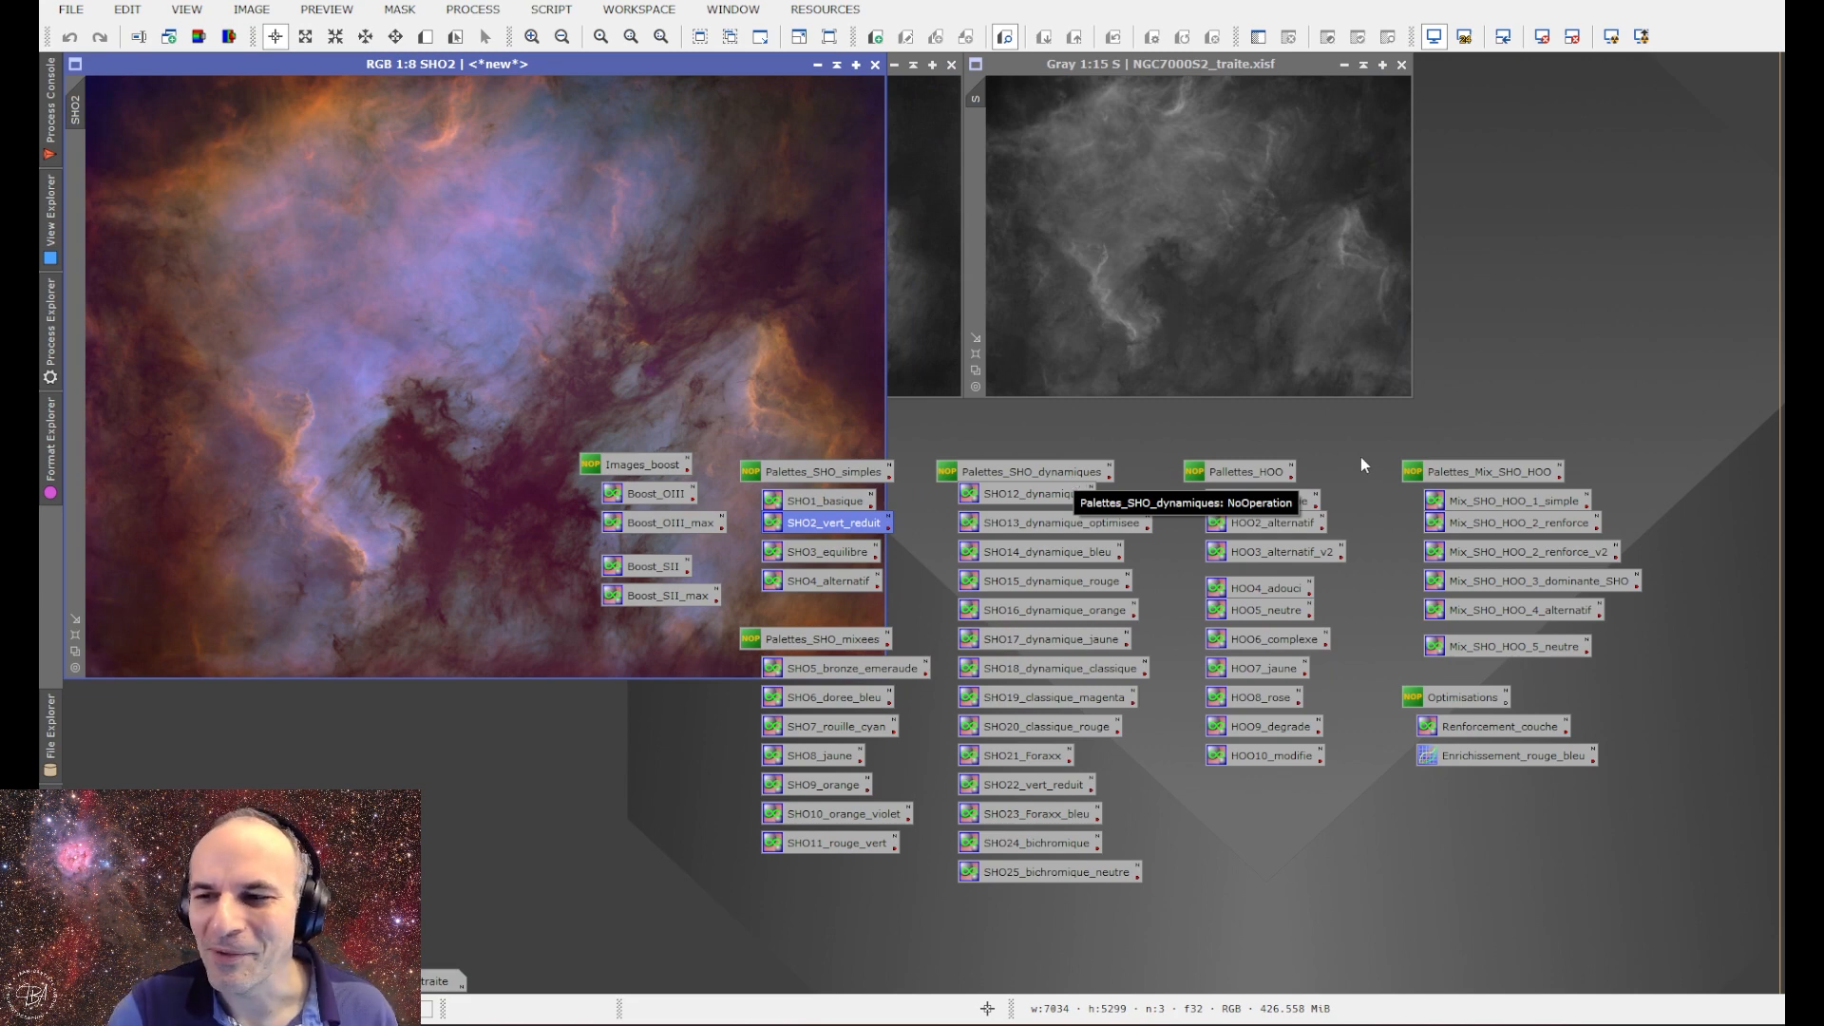
# Try the Enrichissement_rouge_bleu optimisation on the SHO2 composite and undo it.
pyautogui.moveTo(1490, 758); pyautogui.dragTo(797, 454)
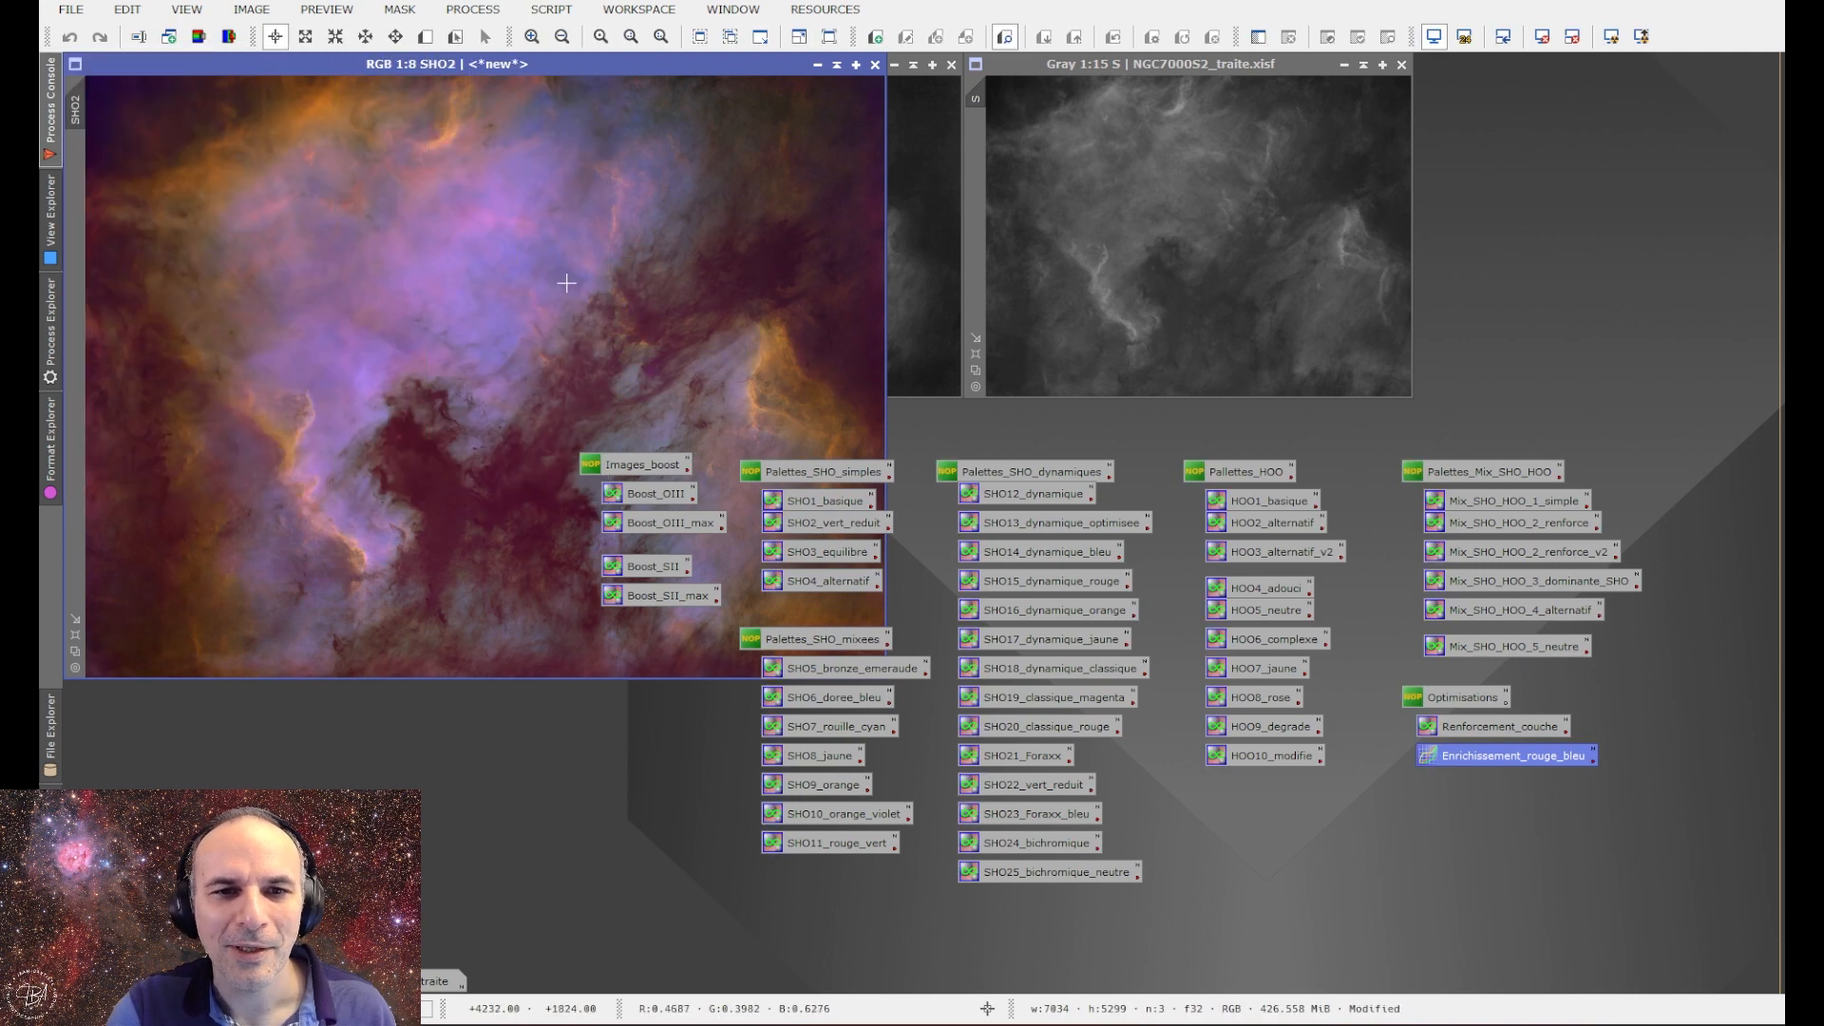
pyautogui.click(70, 36)
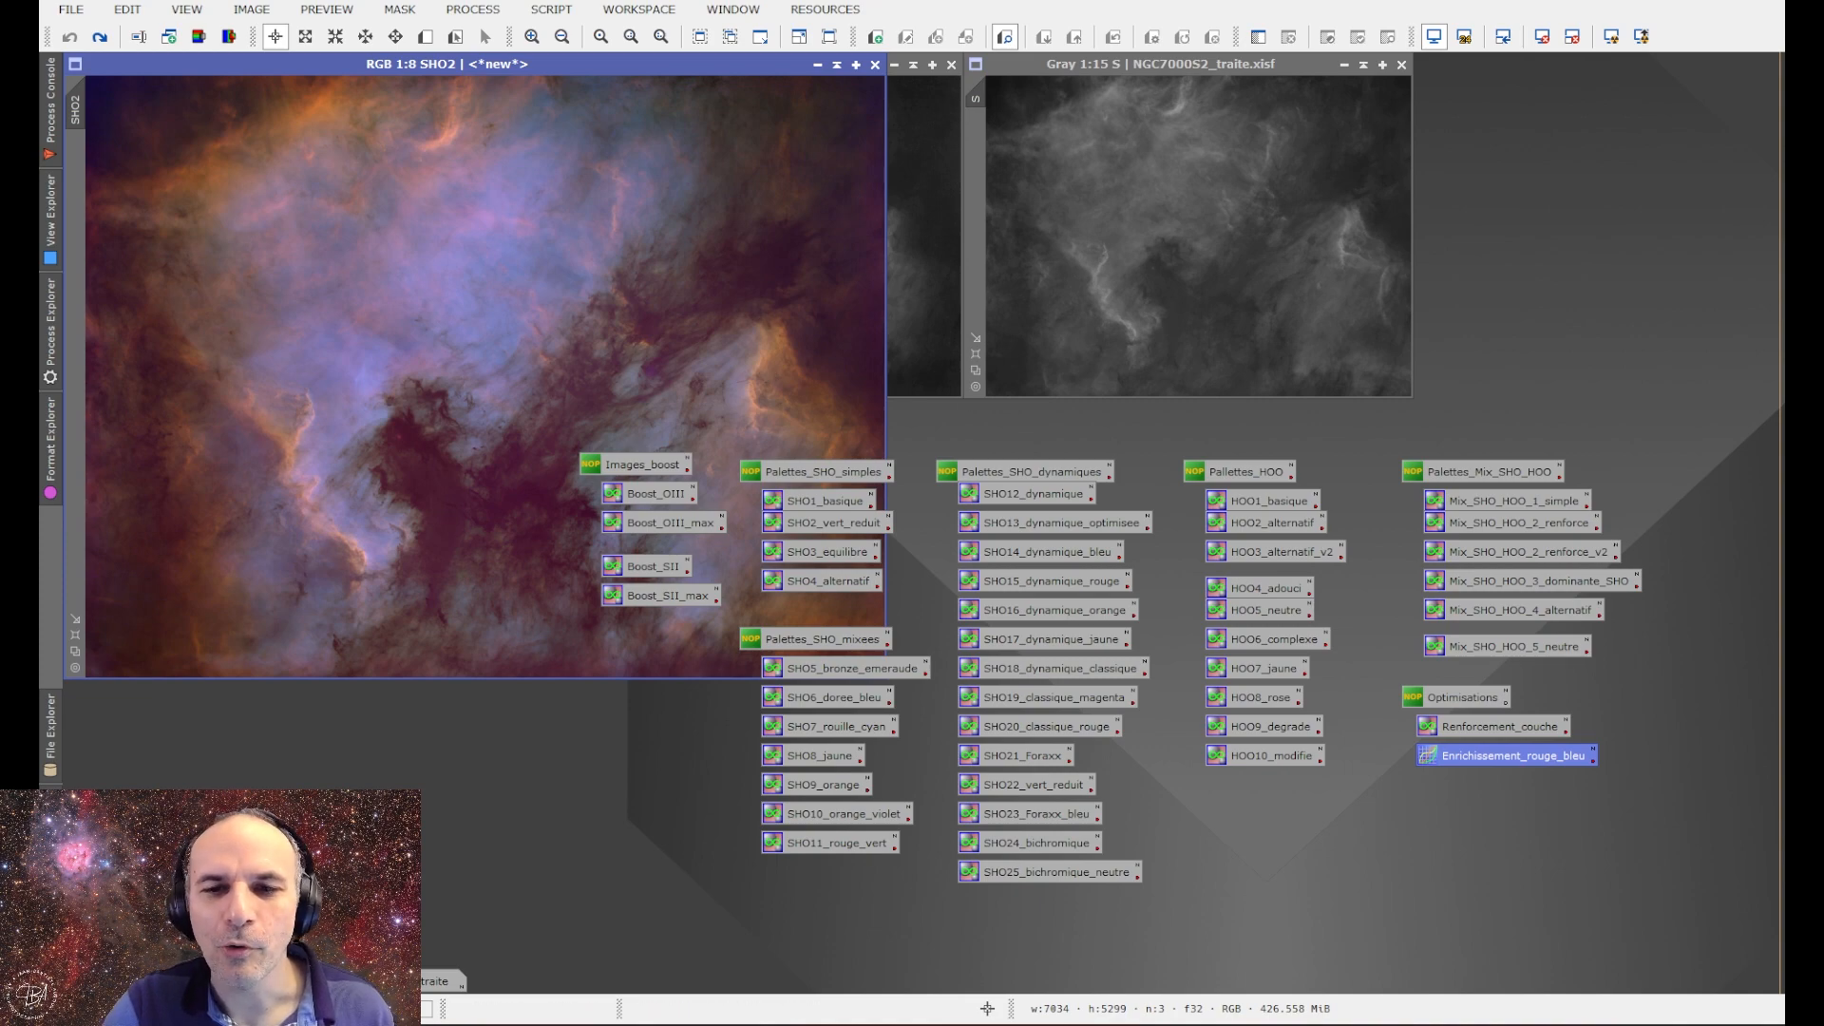
# Create two further colour composites with the SHO4_alternatif and SHO13_dynamique_optimisee palettes and arrange their windows.
pyautogui.moveTo(828, 580); pyautogui.dragTo(1059, 319)
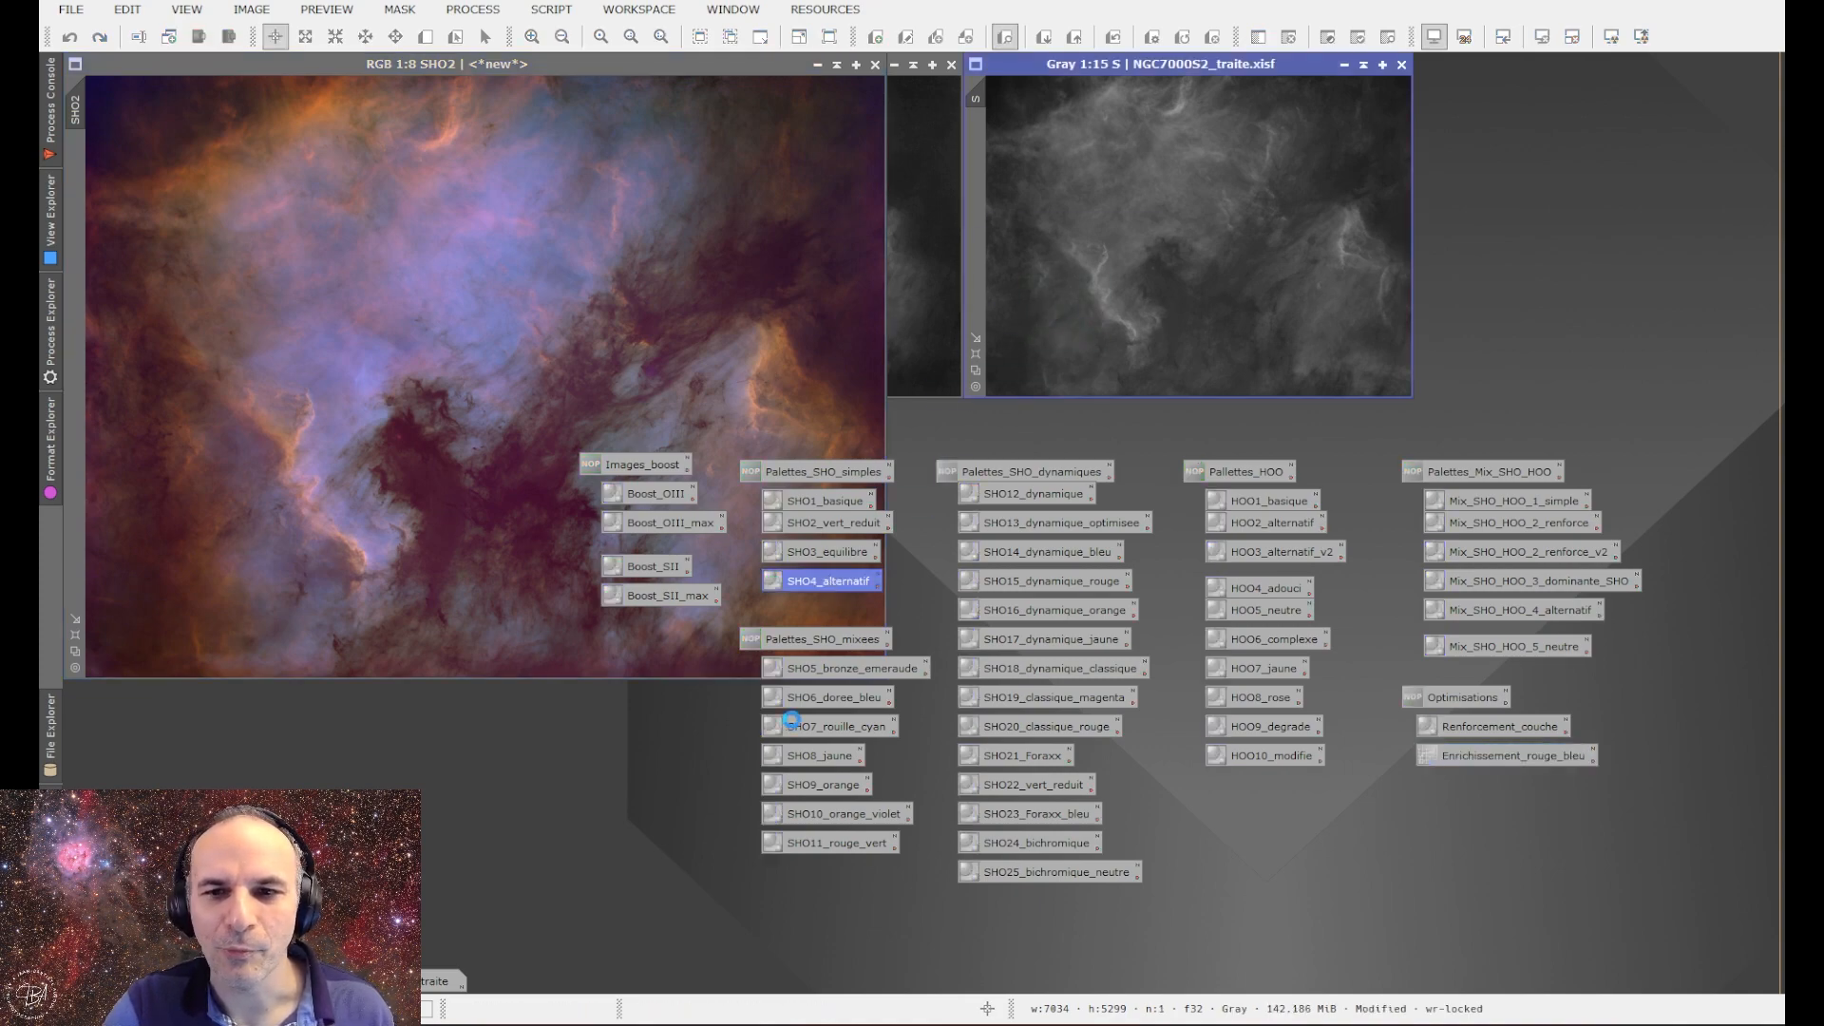
pyautogui.moveTo(968, 97); pyautogui.dragTo(414, 69)
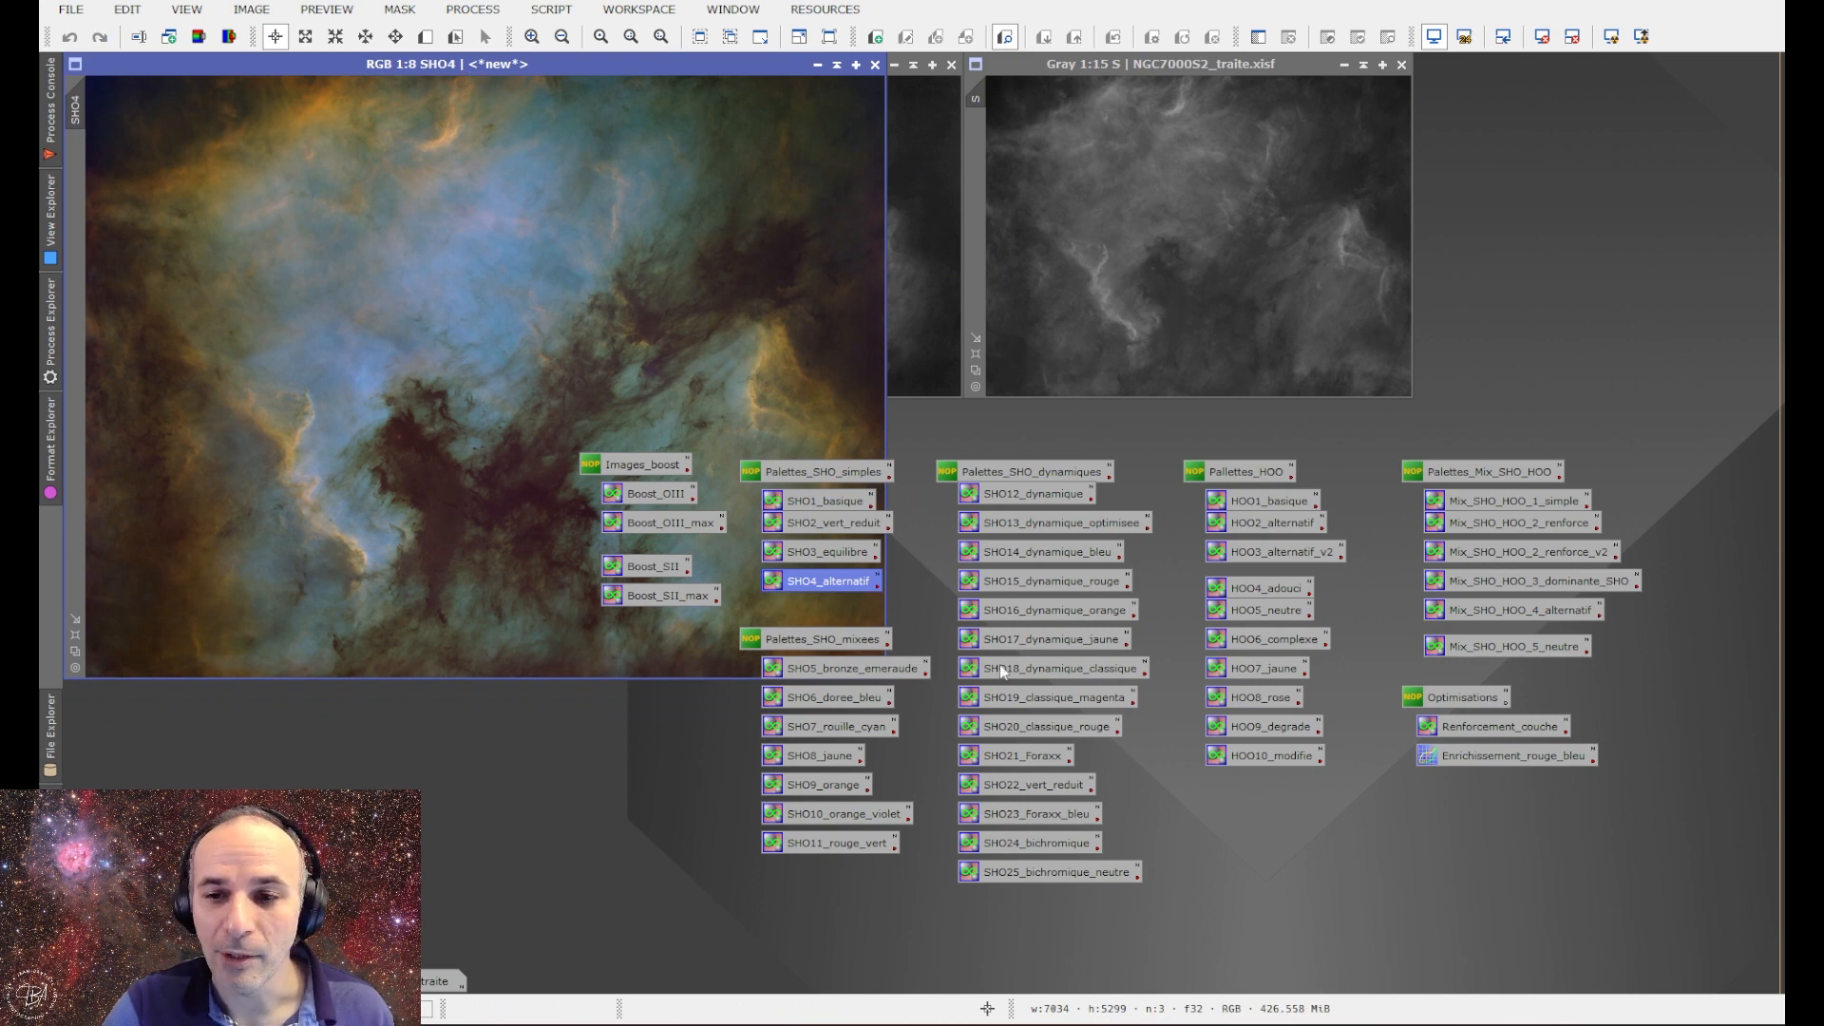
pyautogui.moveTo(1039, 524); pyautogui.dragTo(760, 557)
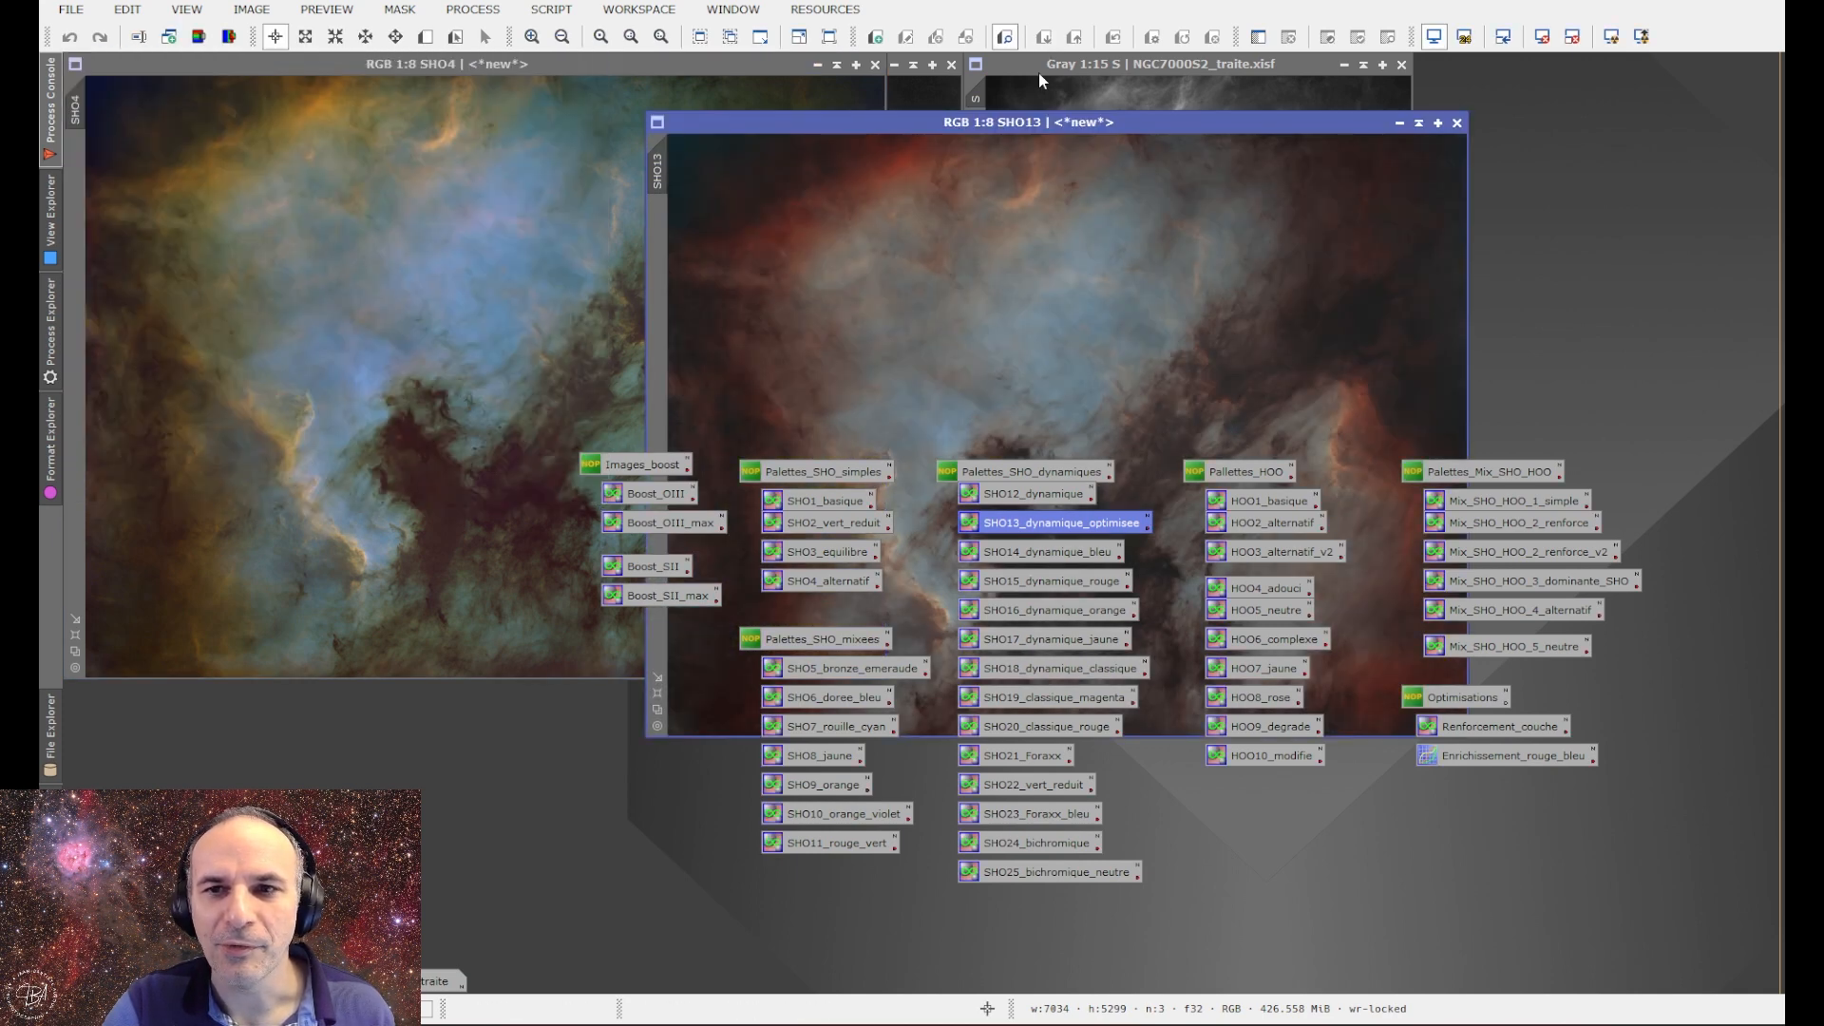
pyautogui.moveTo(1041, 122); pyautogui.dragTo(482, 76)
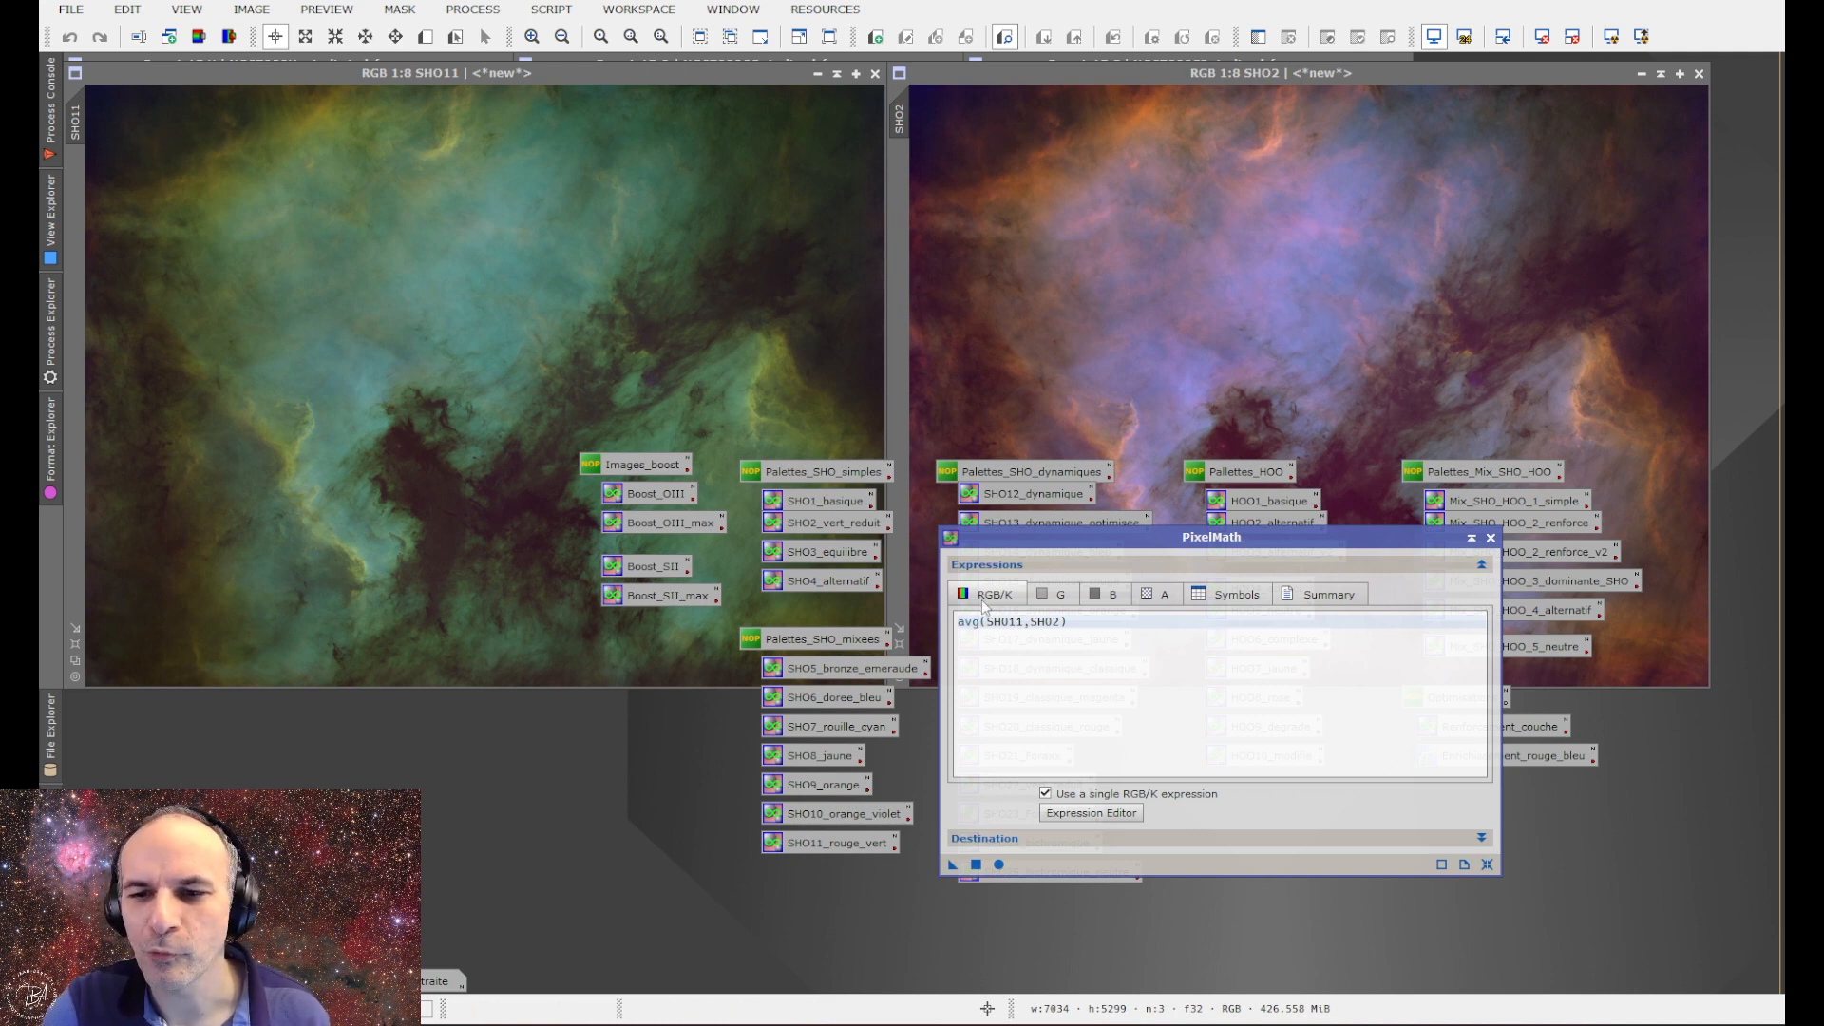
# Blend the SHO11 and SHO2 composites into a new image with the PixelMath expression avg(SHO11,SHO2), and close both source composites.
pyautogui.moveTo(975, 864); pyautogui.dragTo(1099, 371)
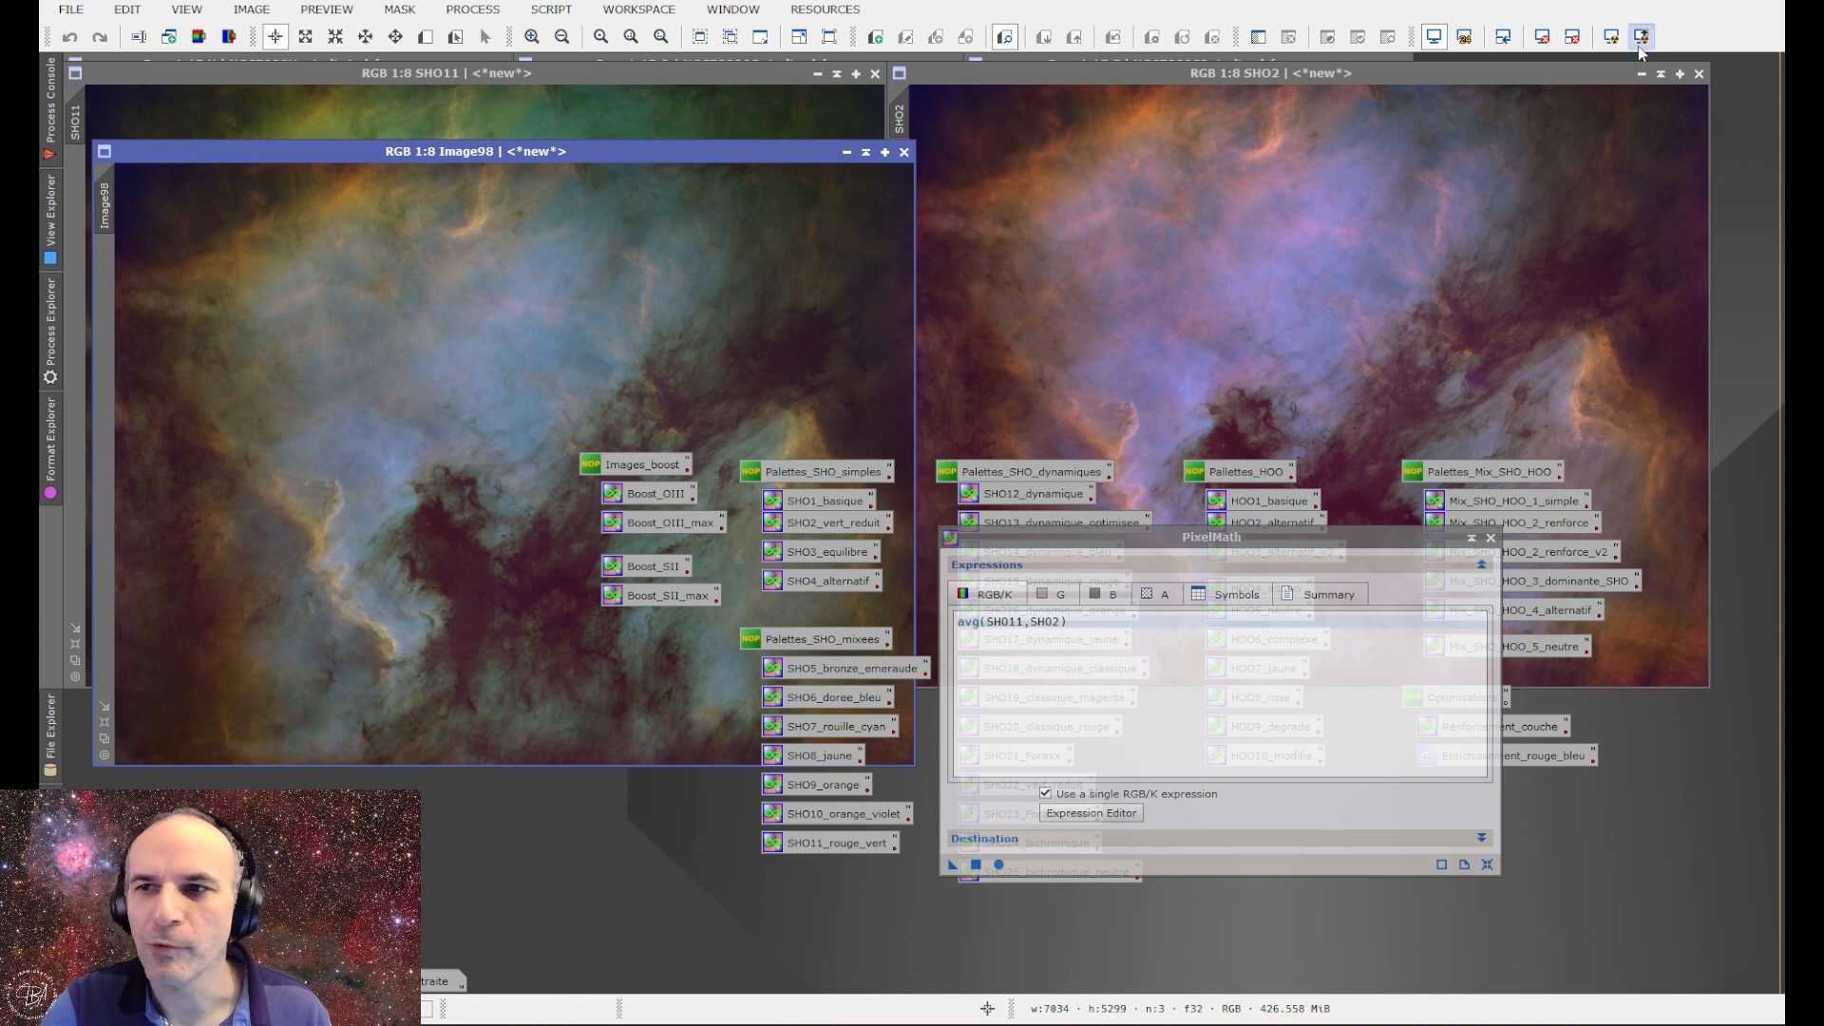
pyautogui.click(1699, 73)
pyautogui.click(875, 74)
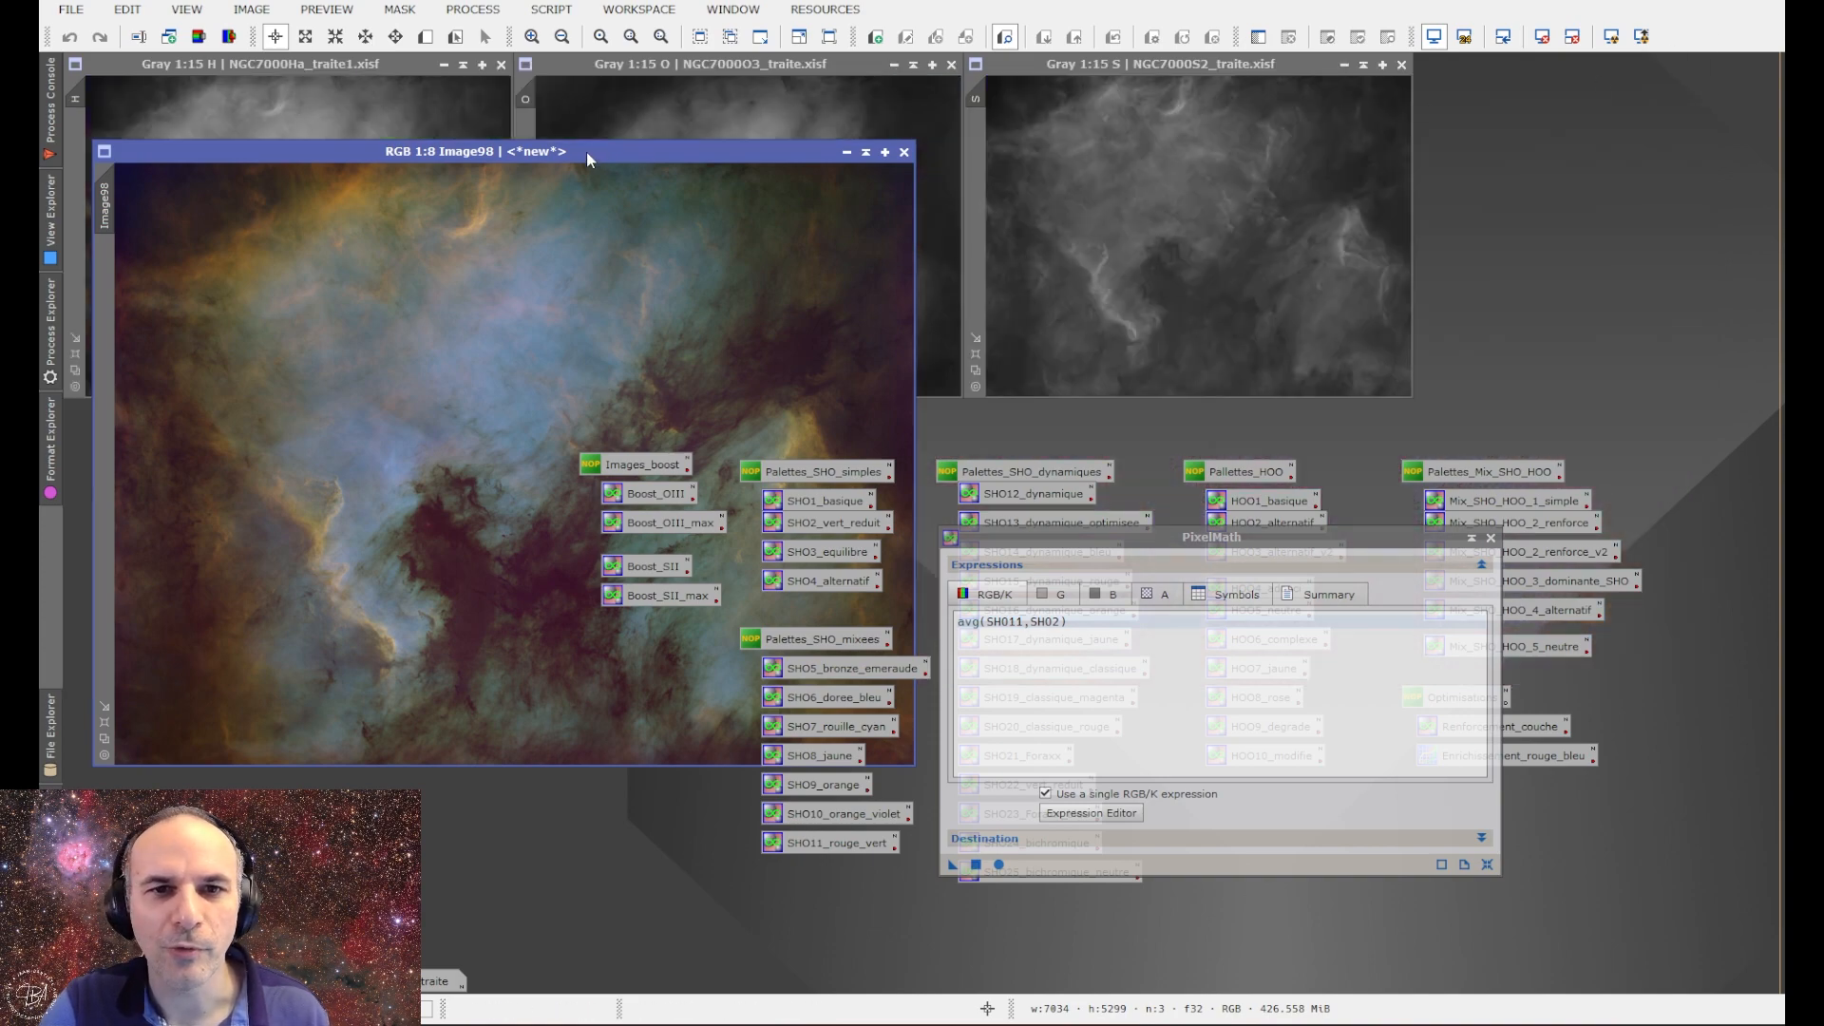
pyautogui.moveTo(586, 150); pyautogui.dragTo(559, 71)
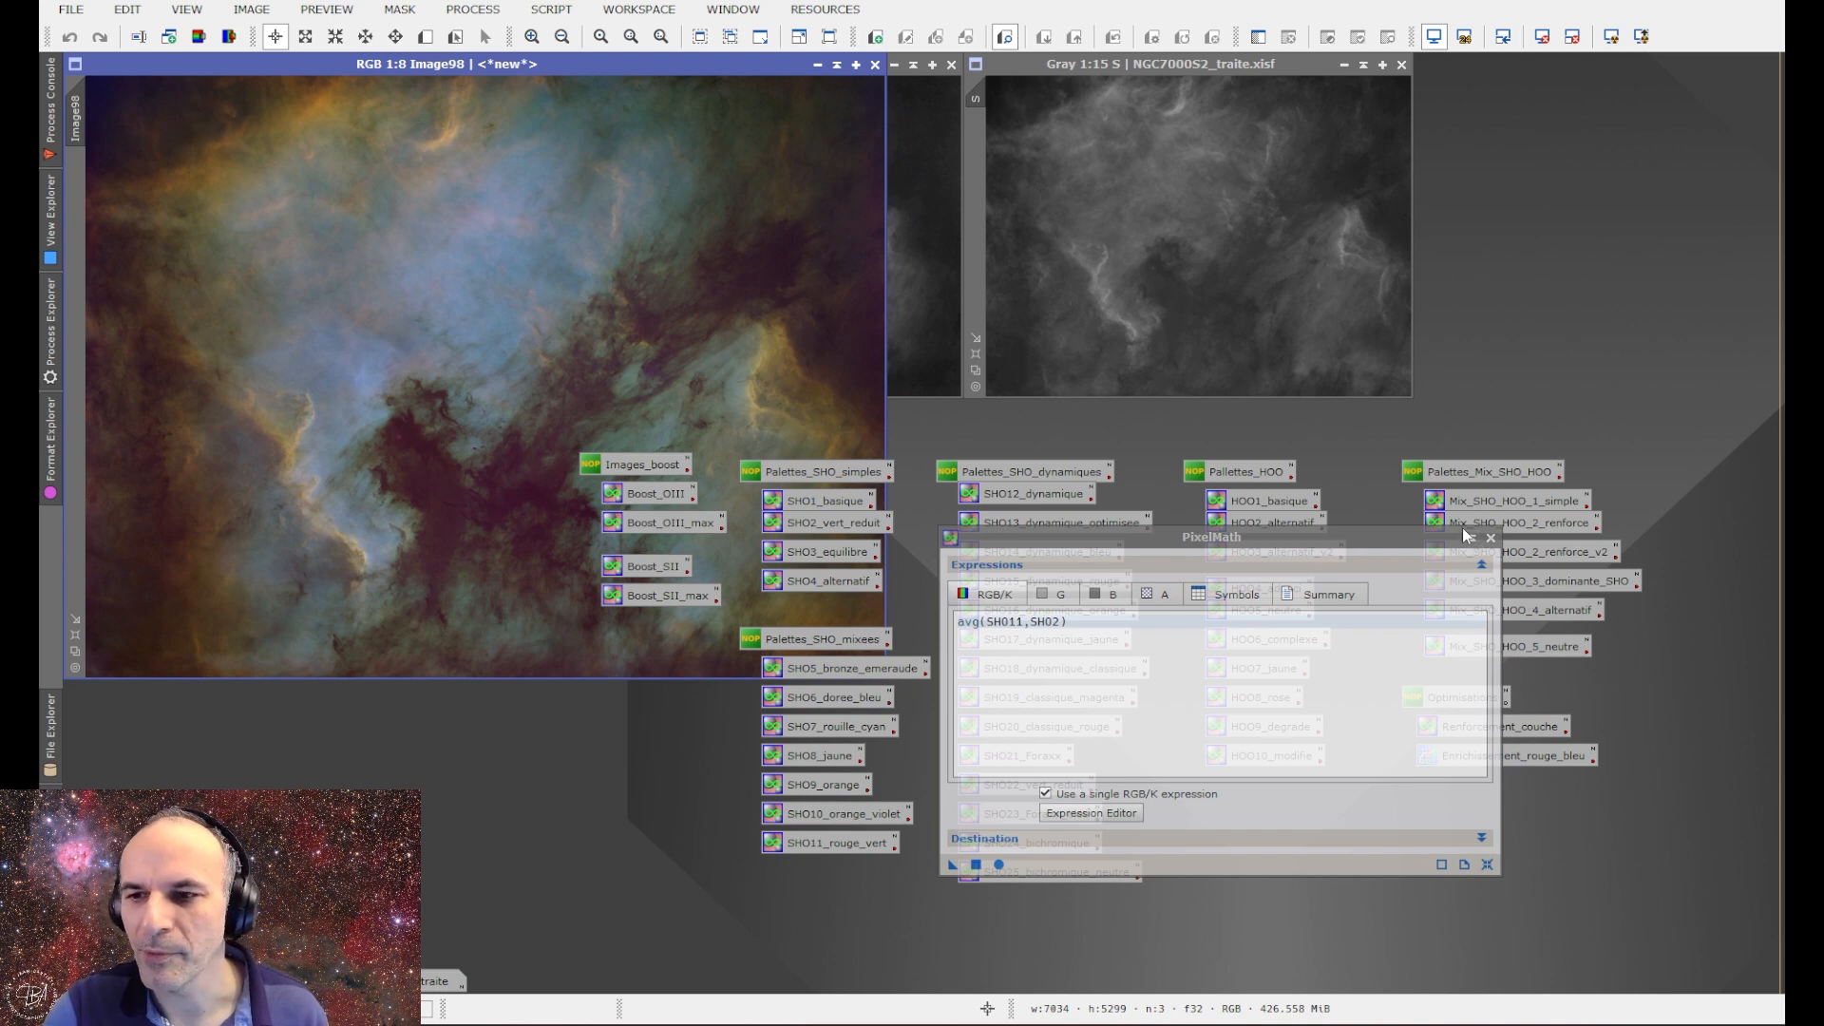
pyautogui.click(1489, 539)
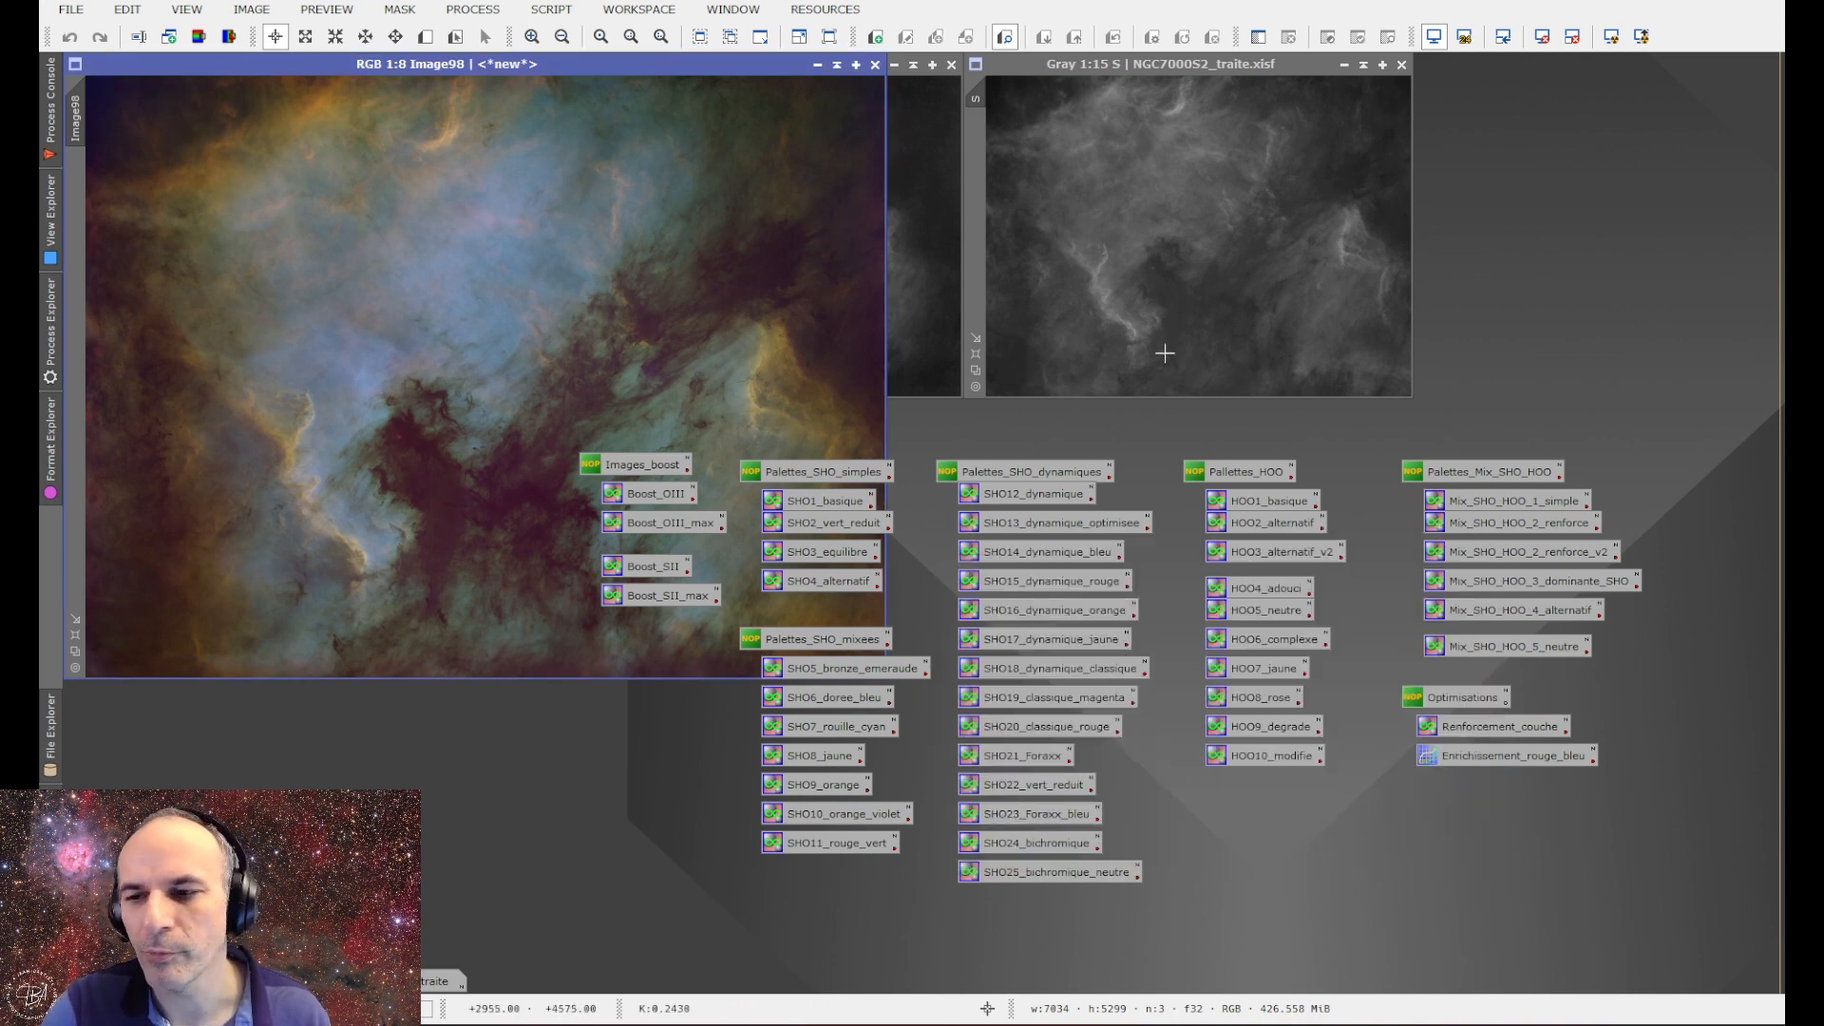
# Rename the averaged composite's identifier to SHO and minimize its window.
pyautogui.click(1506, 728)
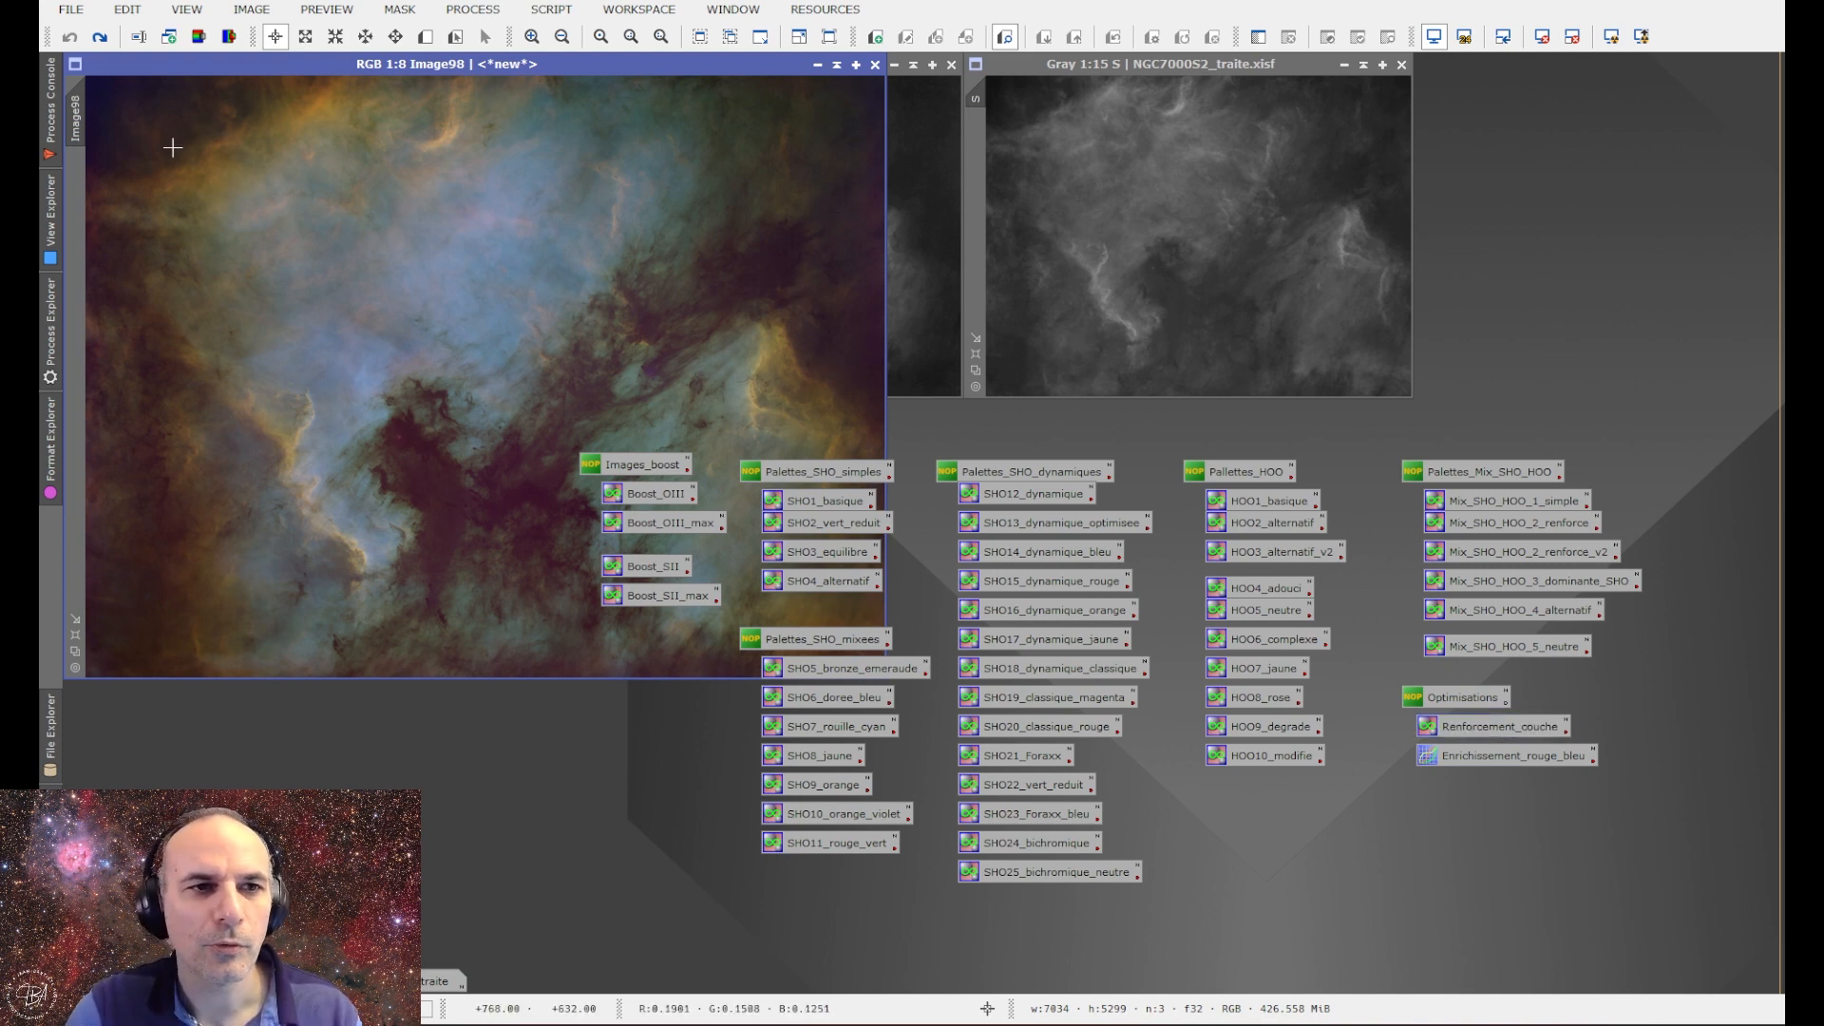
pyautogui.doubleClick(78, 116)
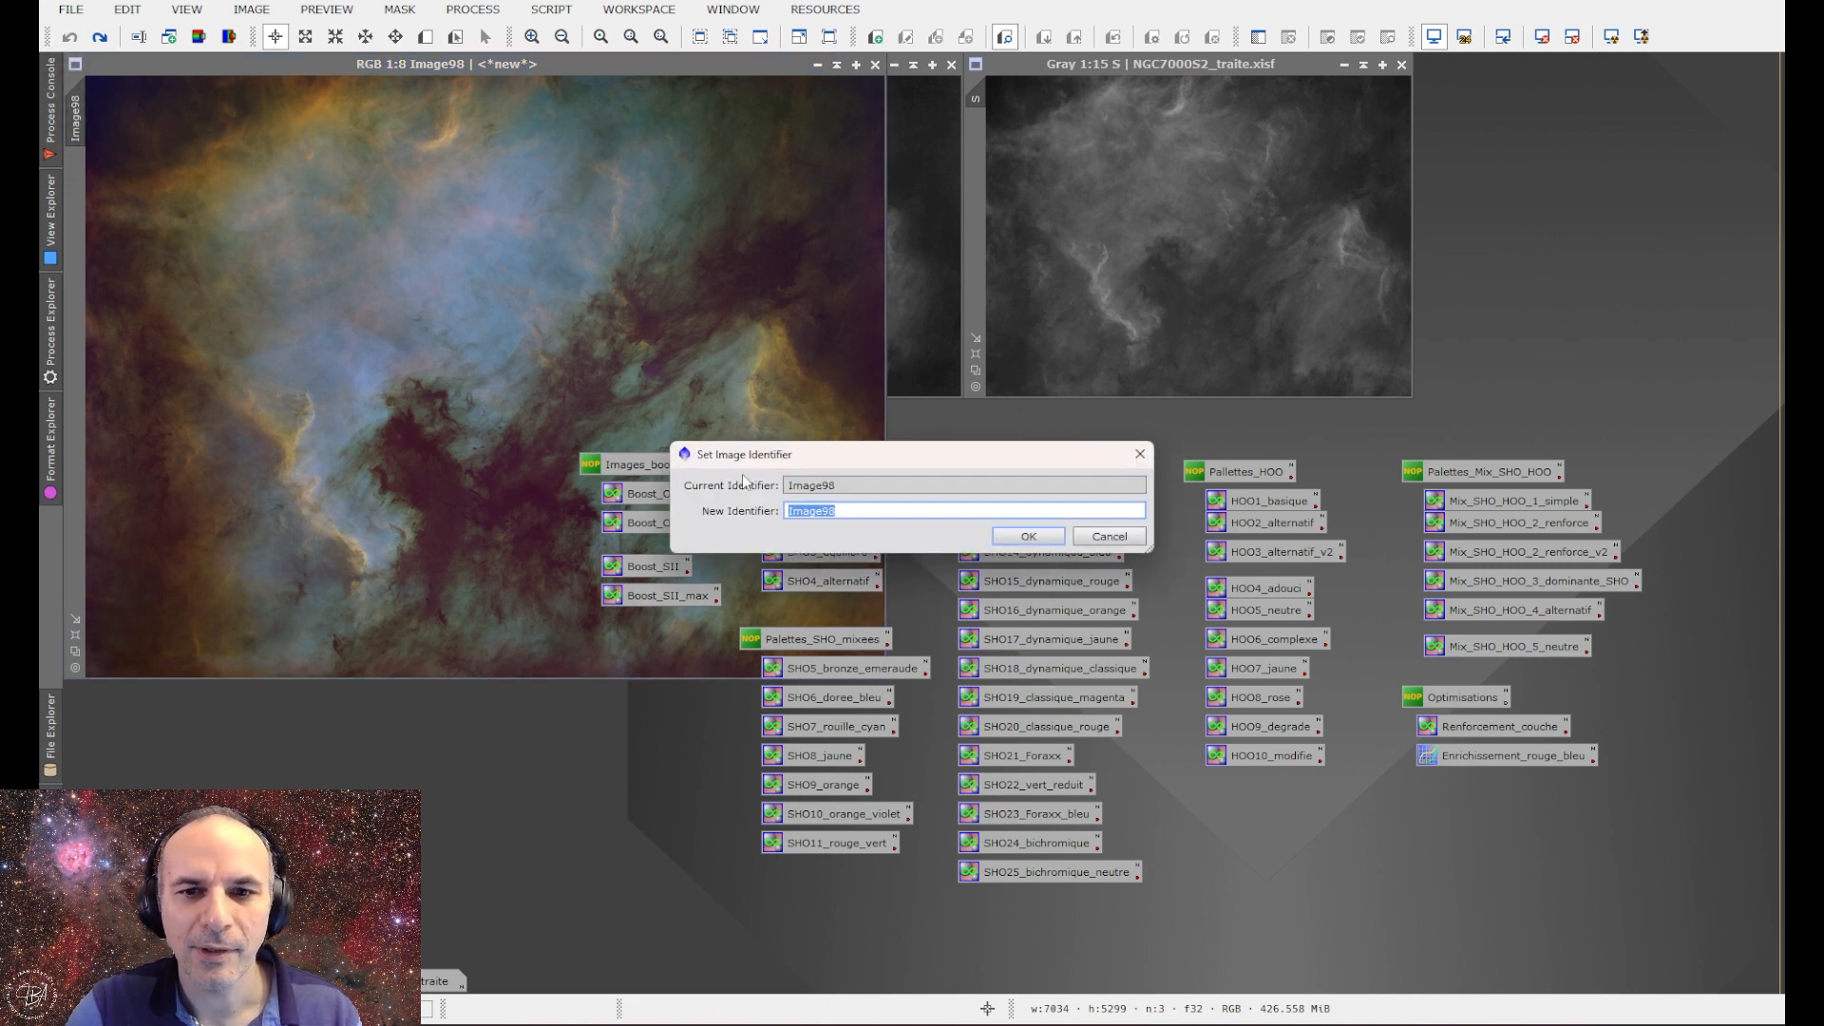
pyautogui.write('SHO')
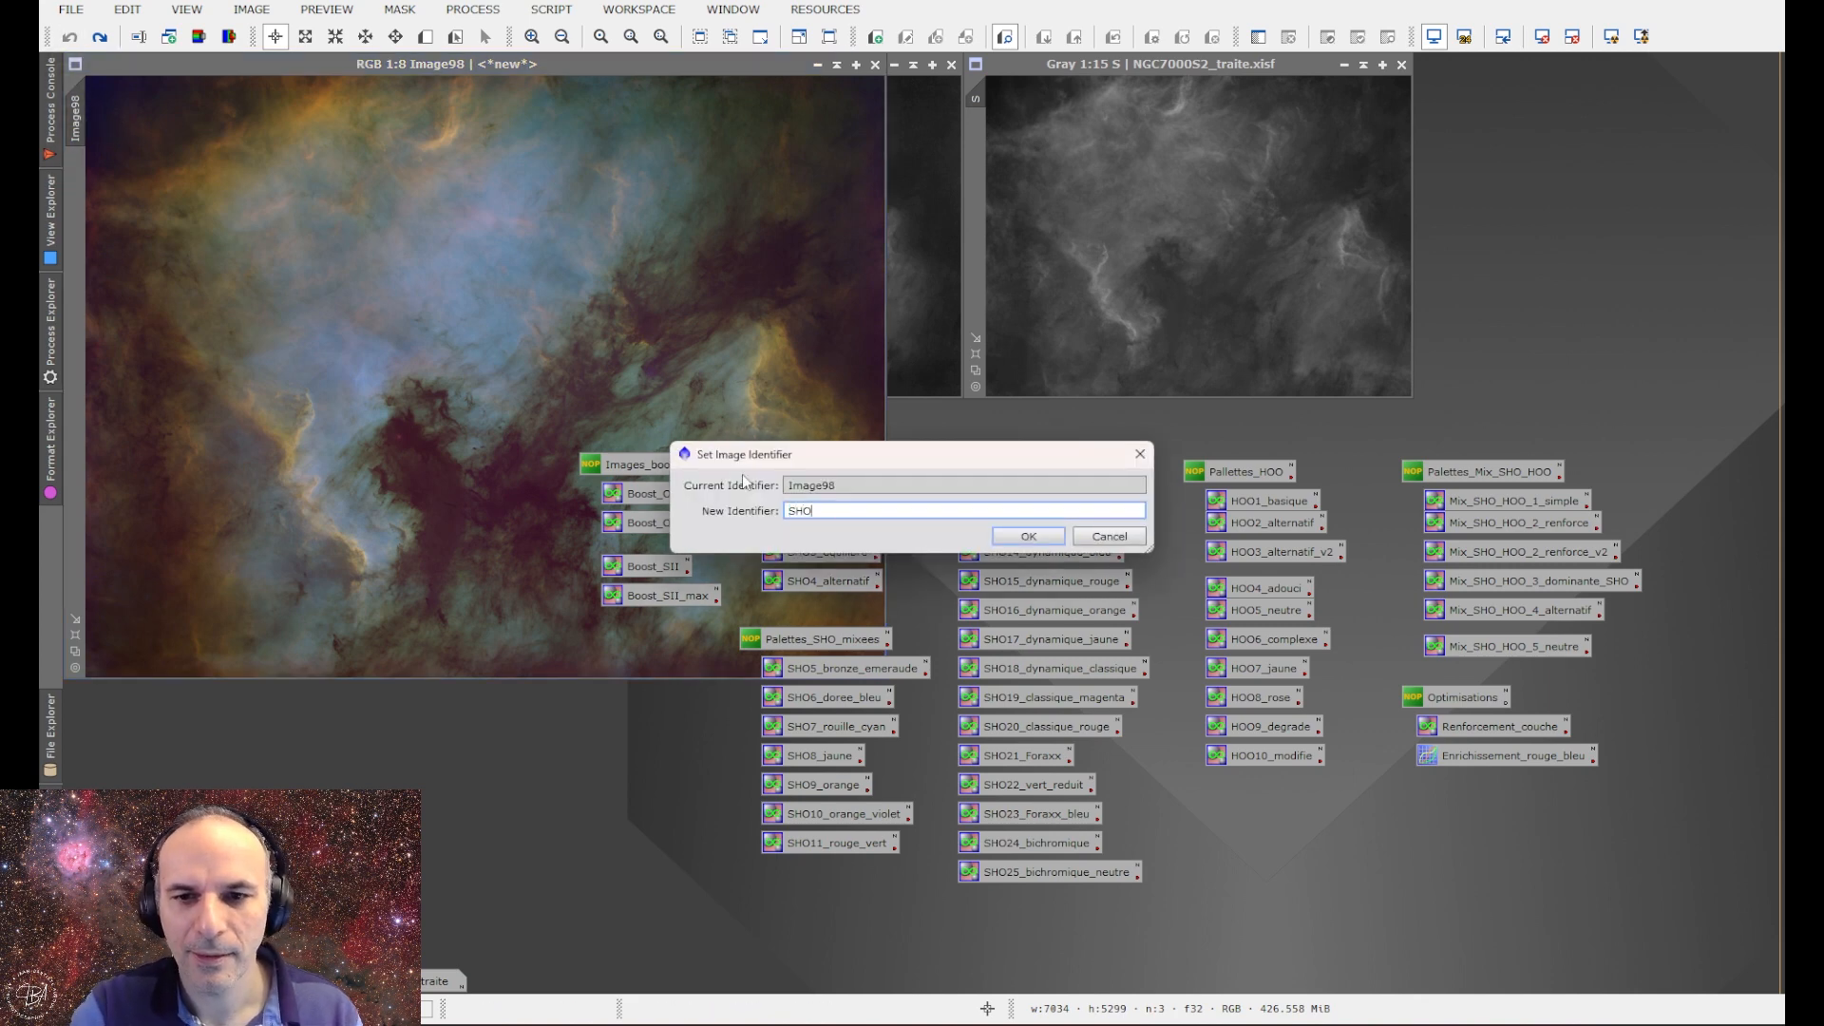
pyautogui.press('Return')
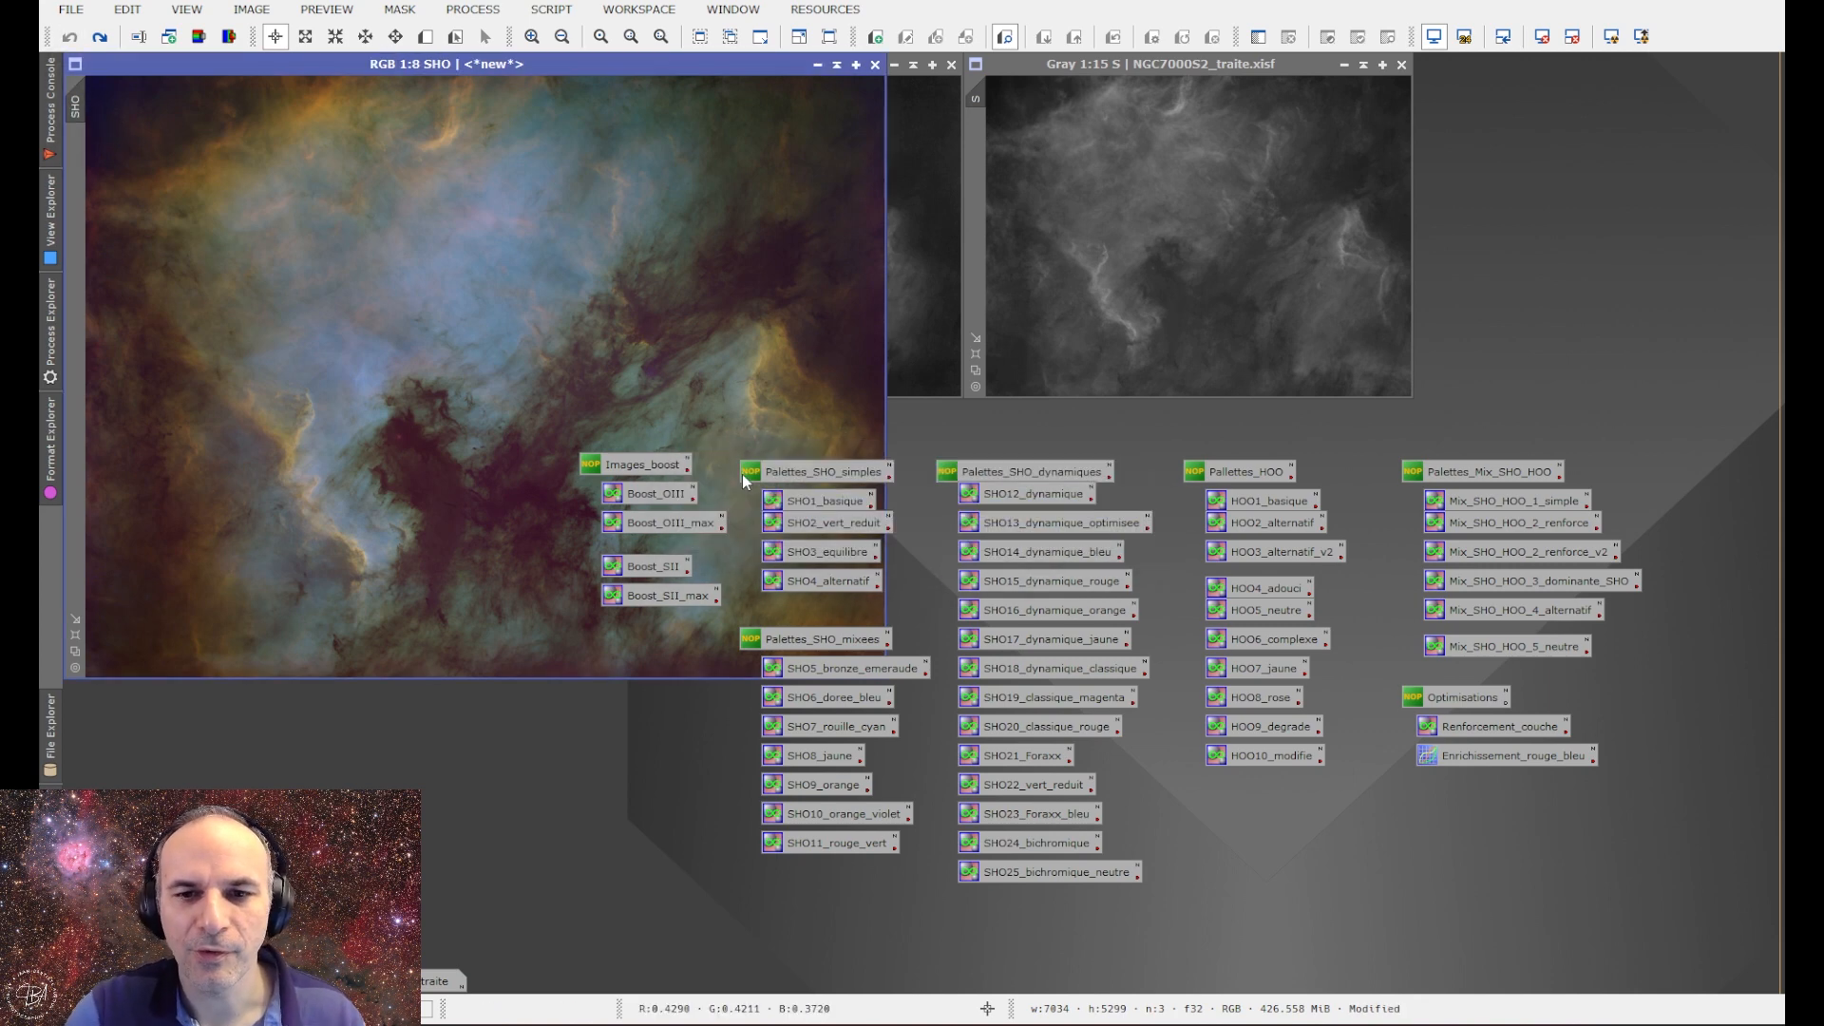
pyautogui.click(818, 65)
pyautogui.click(501, 384)
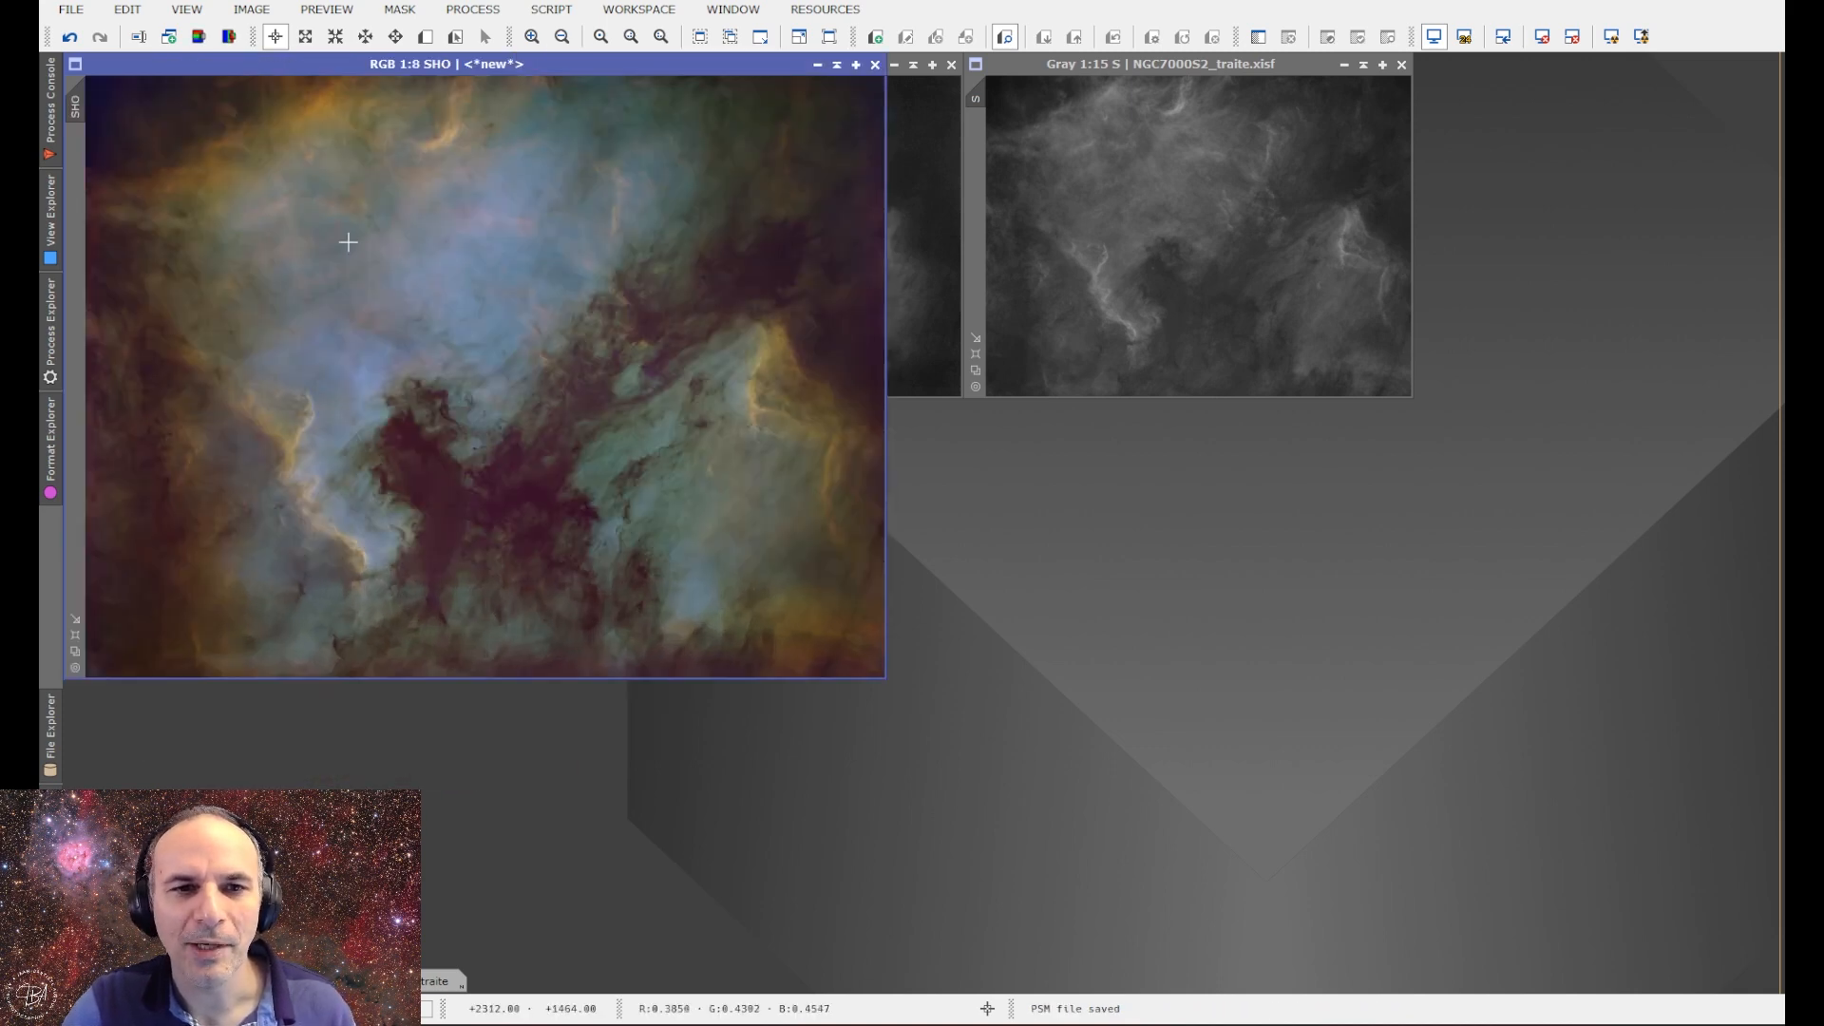
pyautogui.click(818, 64)
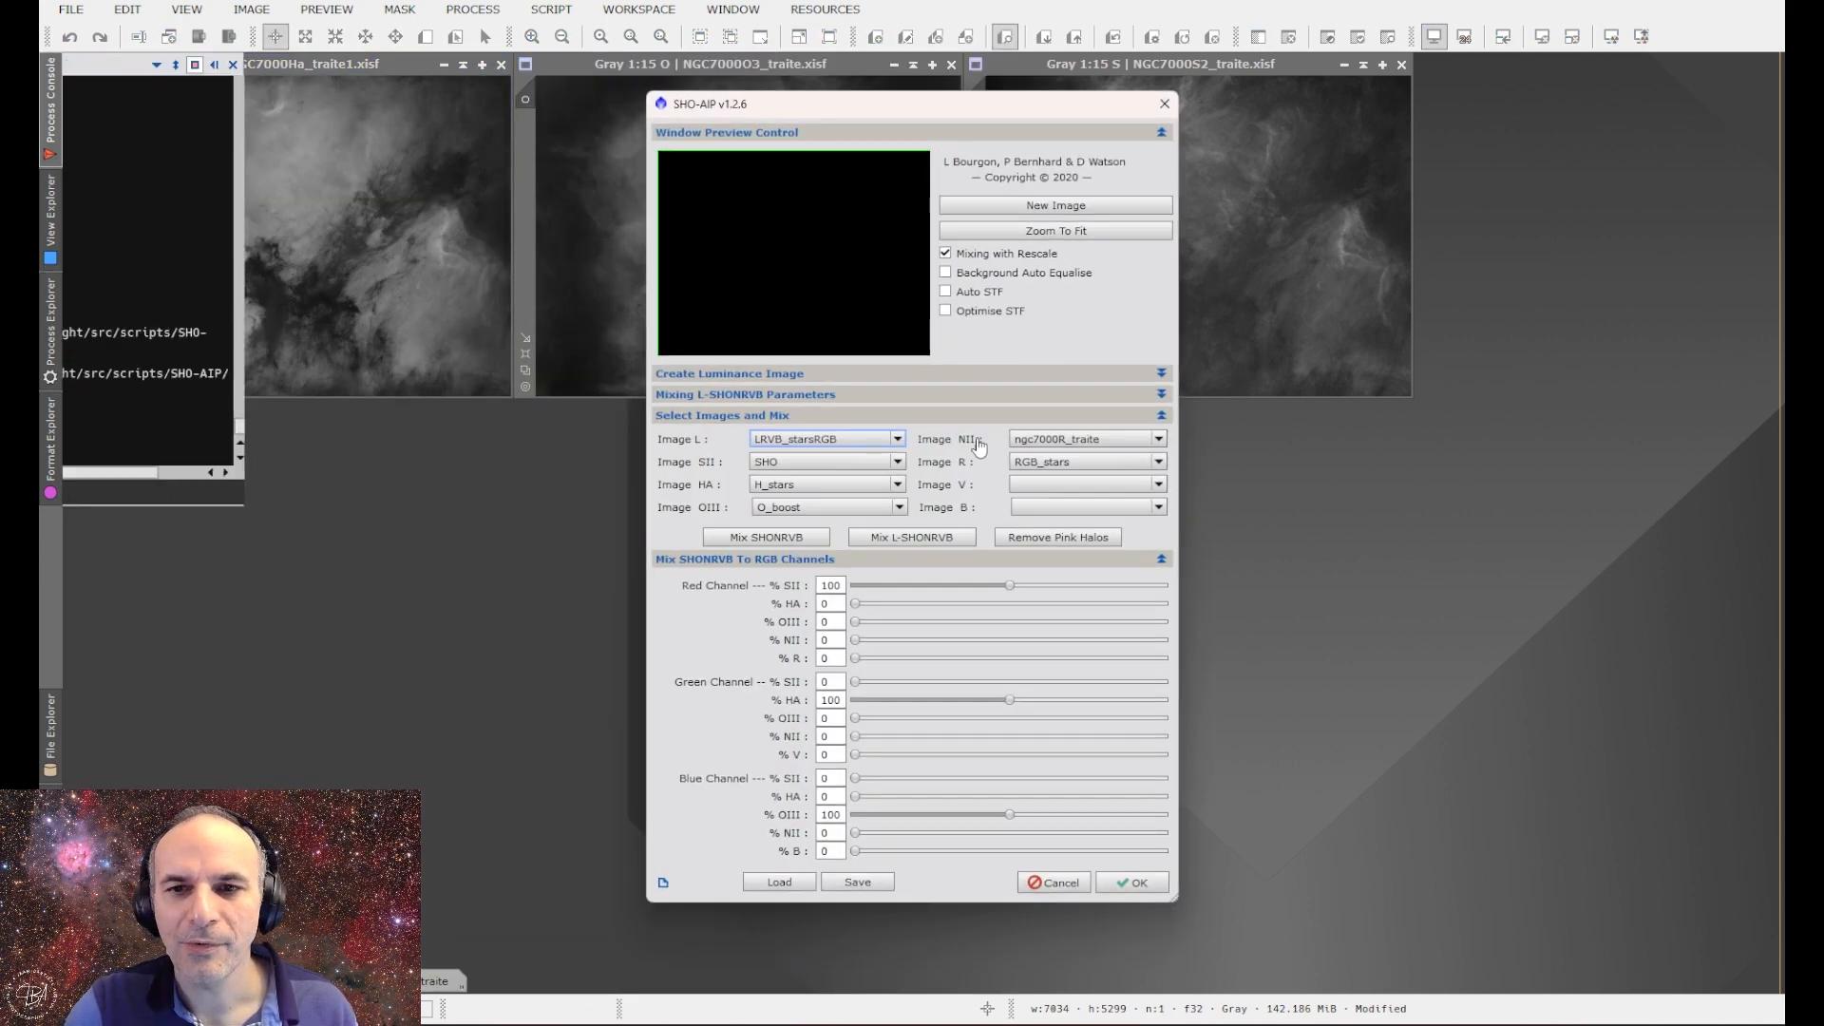
# Set up the SHO-AIP luminance image with masters LuminanceHa, O_boost and S_boost and the Lighten method.
pyautogui.click(801, 375)
pyautogui.click(766, 396)
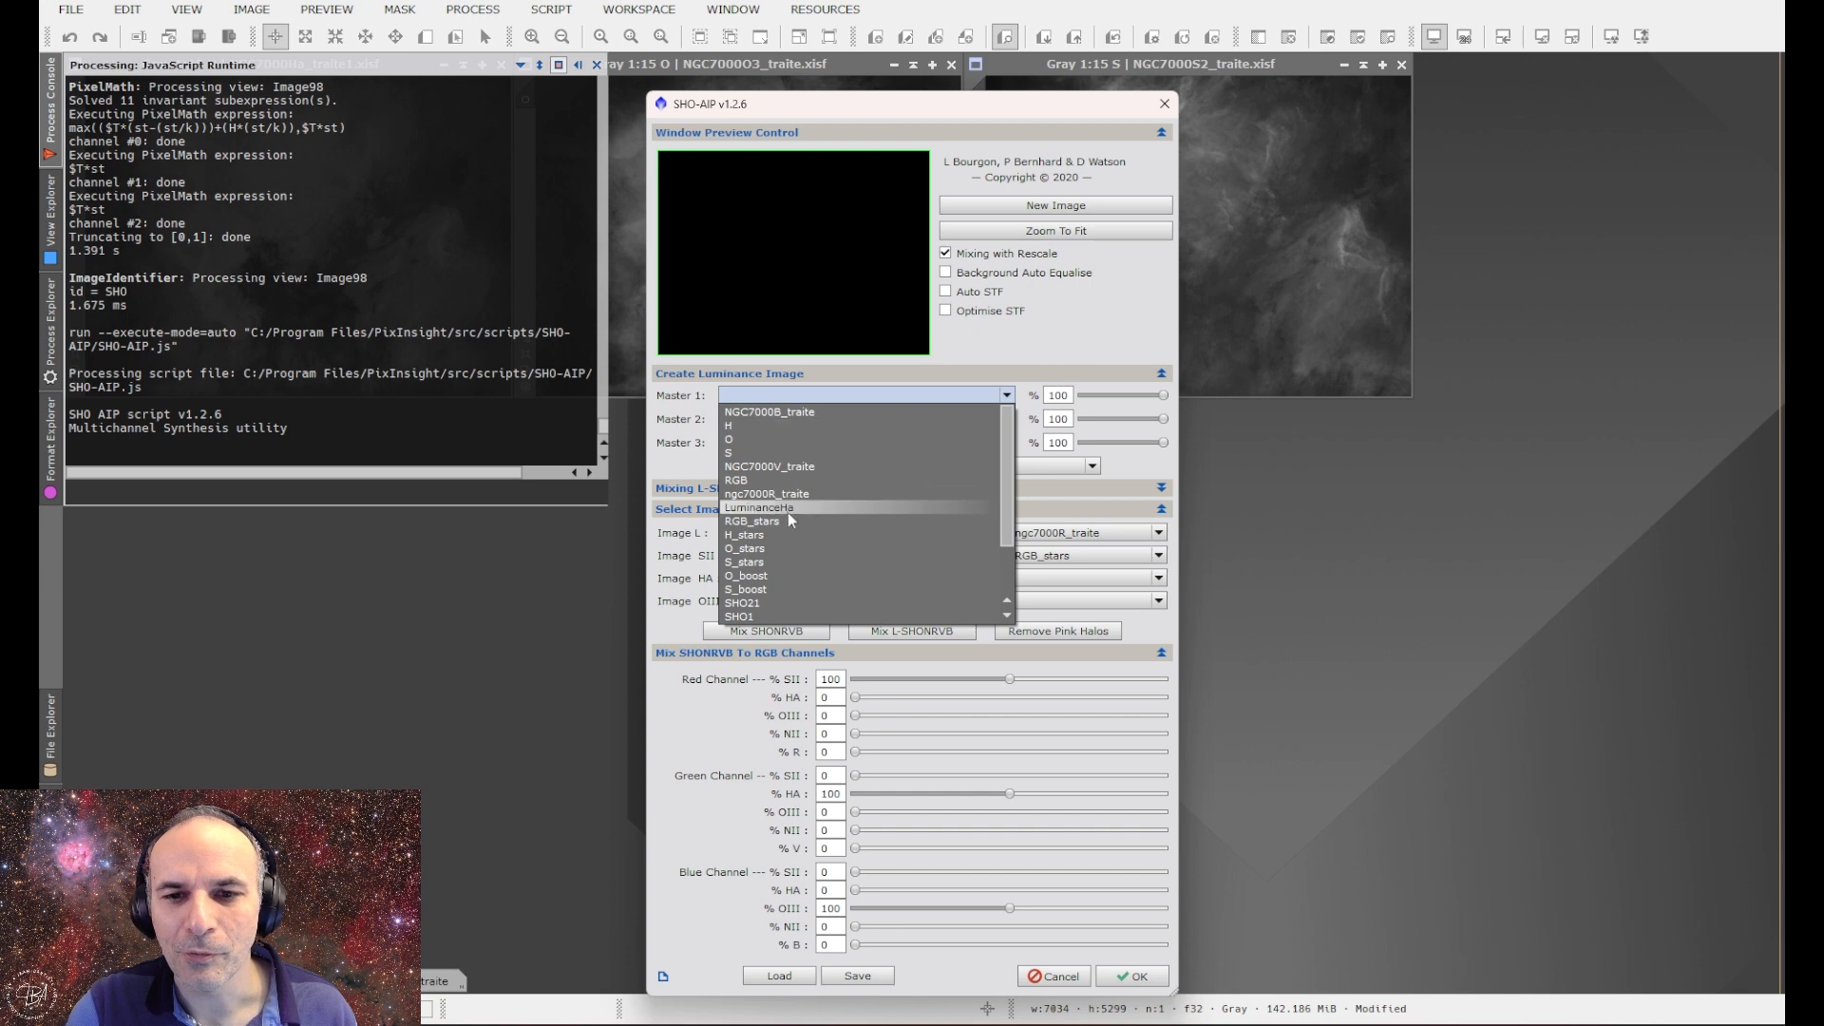
pyautogui.click(788, 509)
pyautogui.click(757, 419)
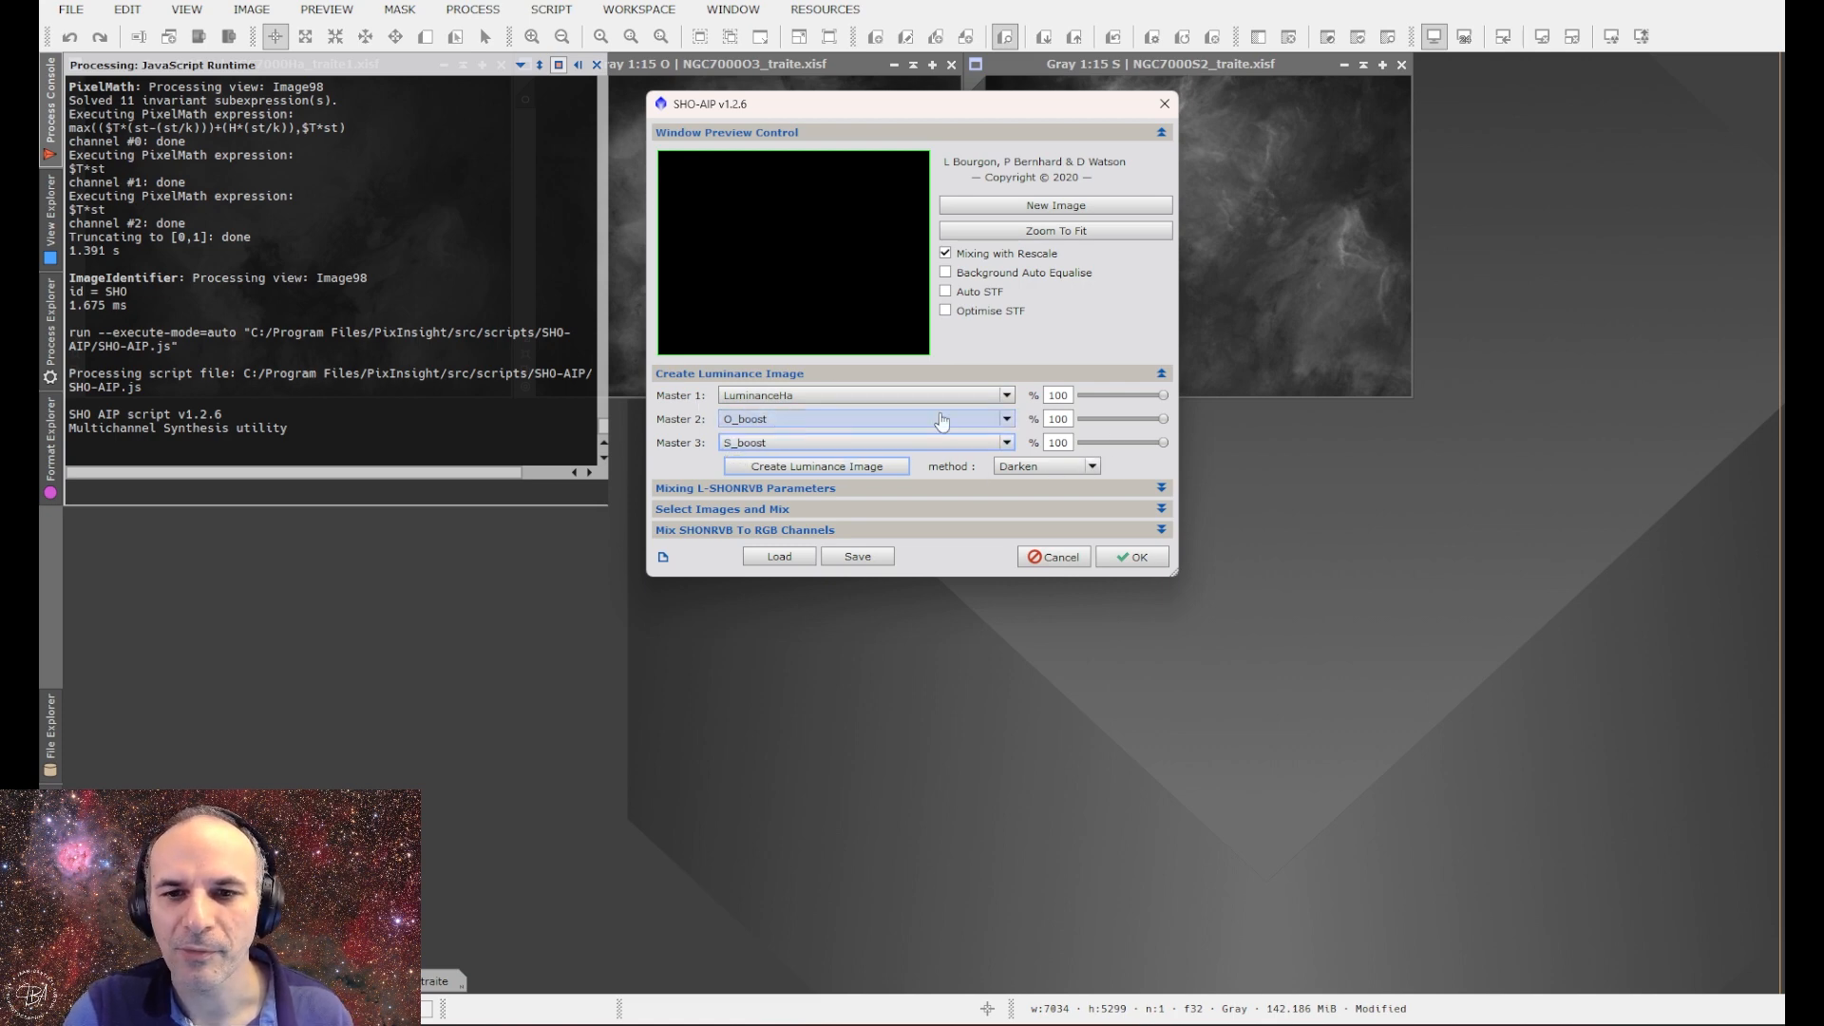
pyautogui.click(1022, 472)
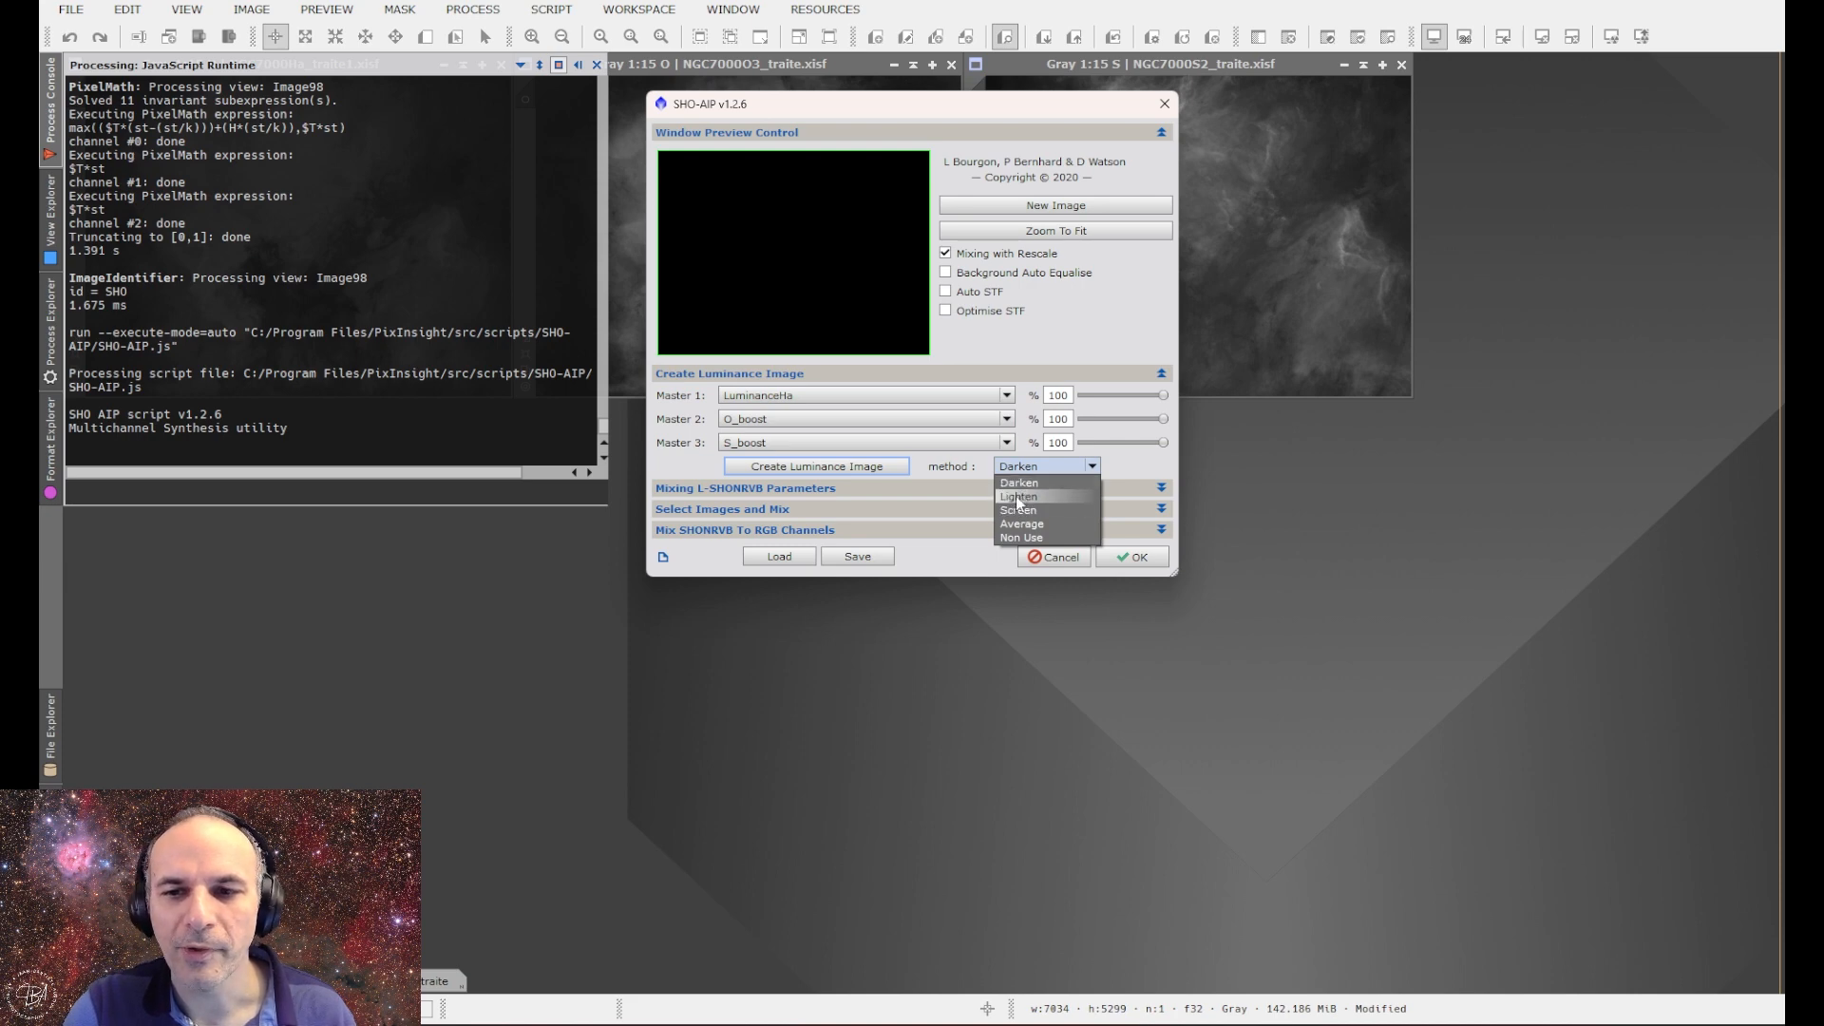
pyautogui.click(1011, 498)
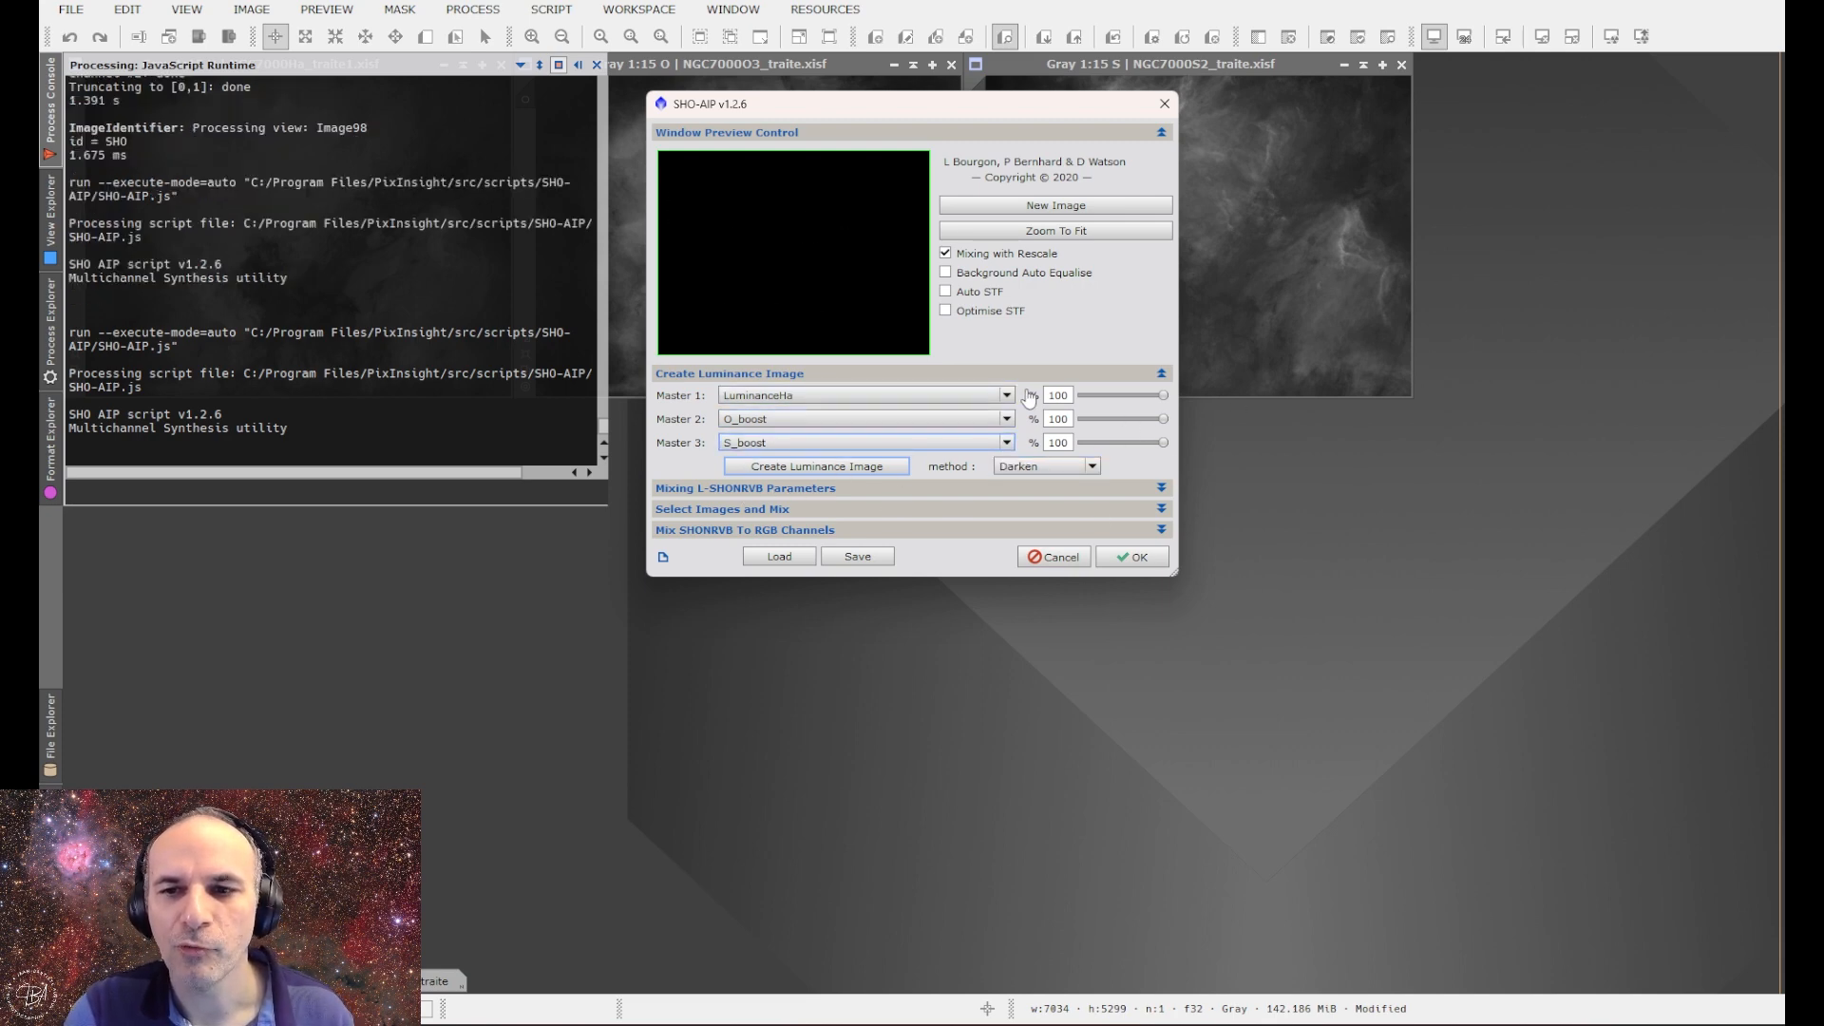
# Create a luminance image from LuminanceHa, O_boost and S_boost at 100% each with the Darken method, and close SHO-AIP.
pyautogui.click(794, 469)
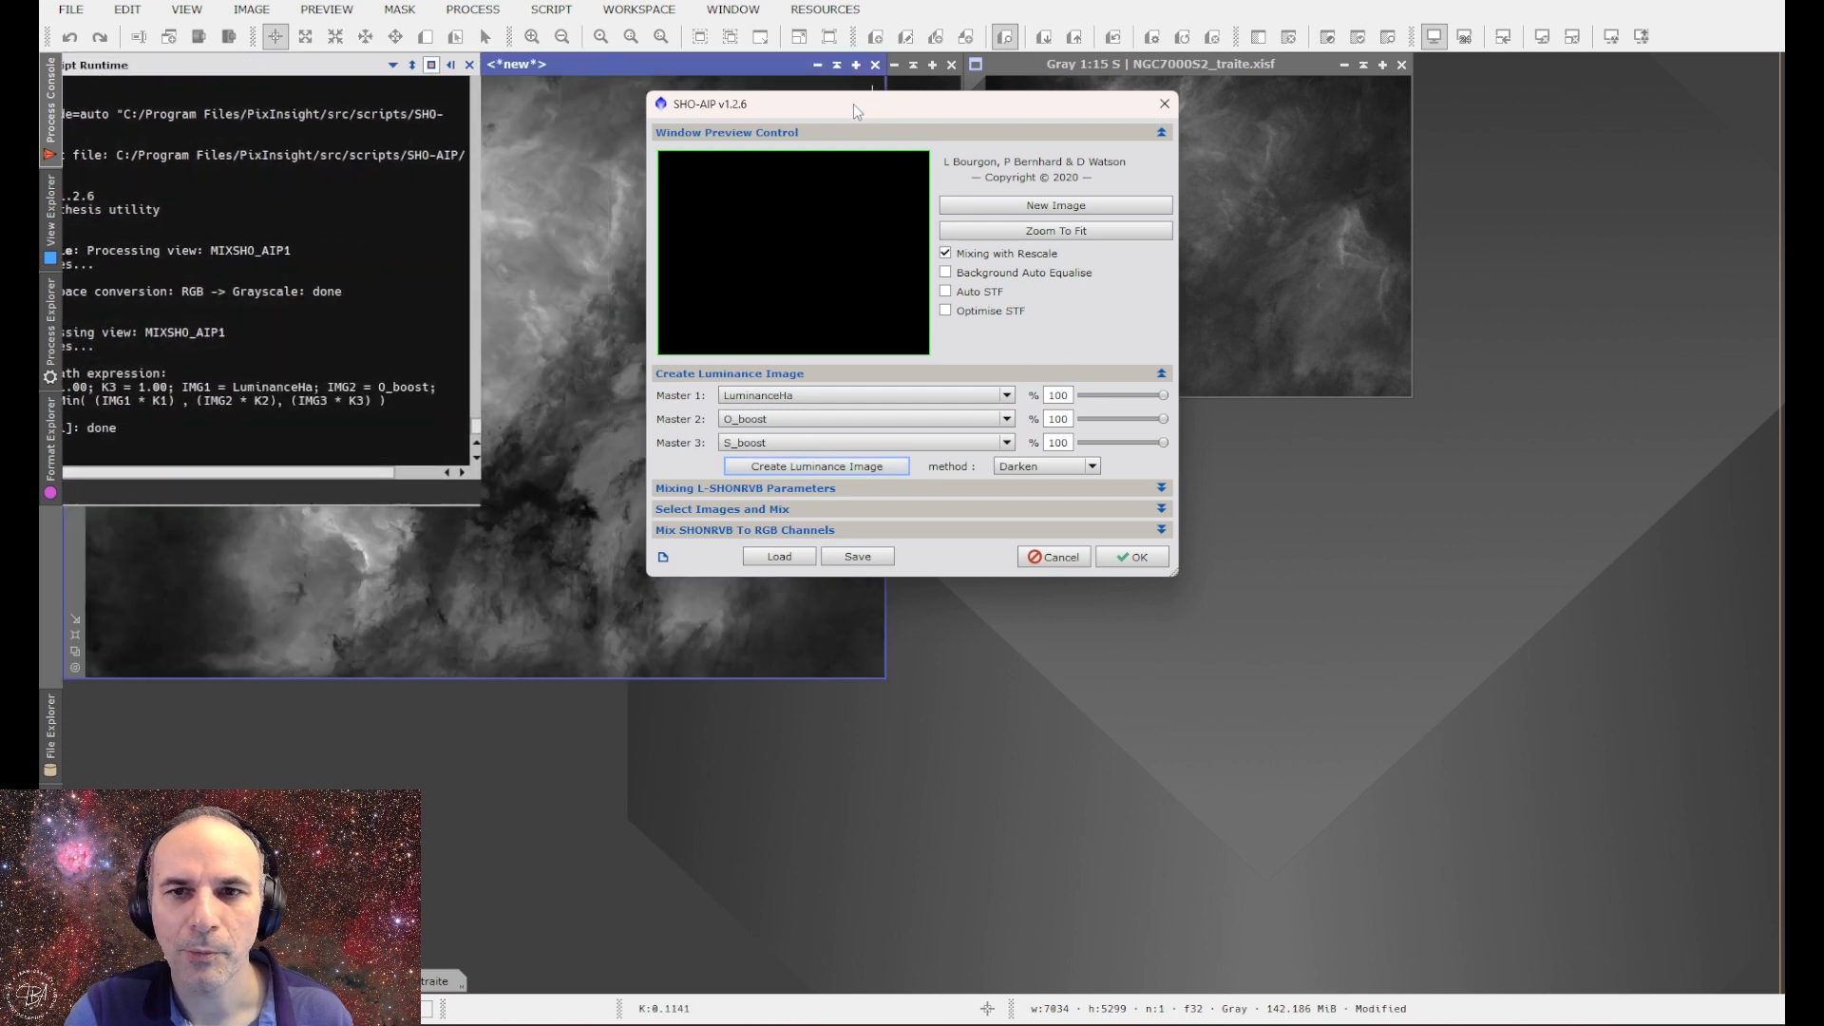
pyautogui.moveTo(857, 105); pyautogui.dragTo(1132, 129)
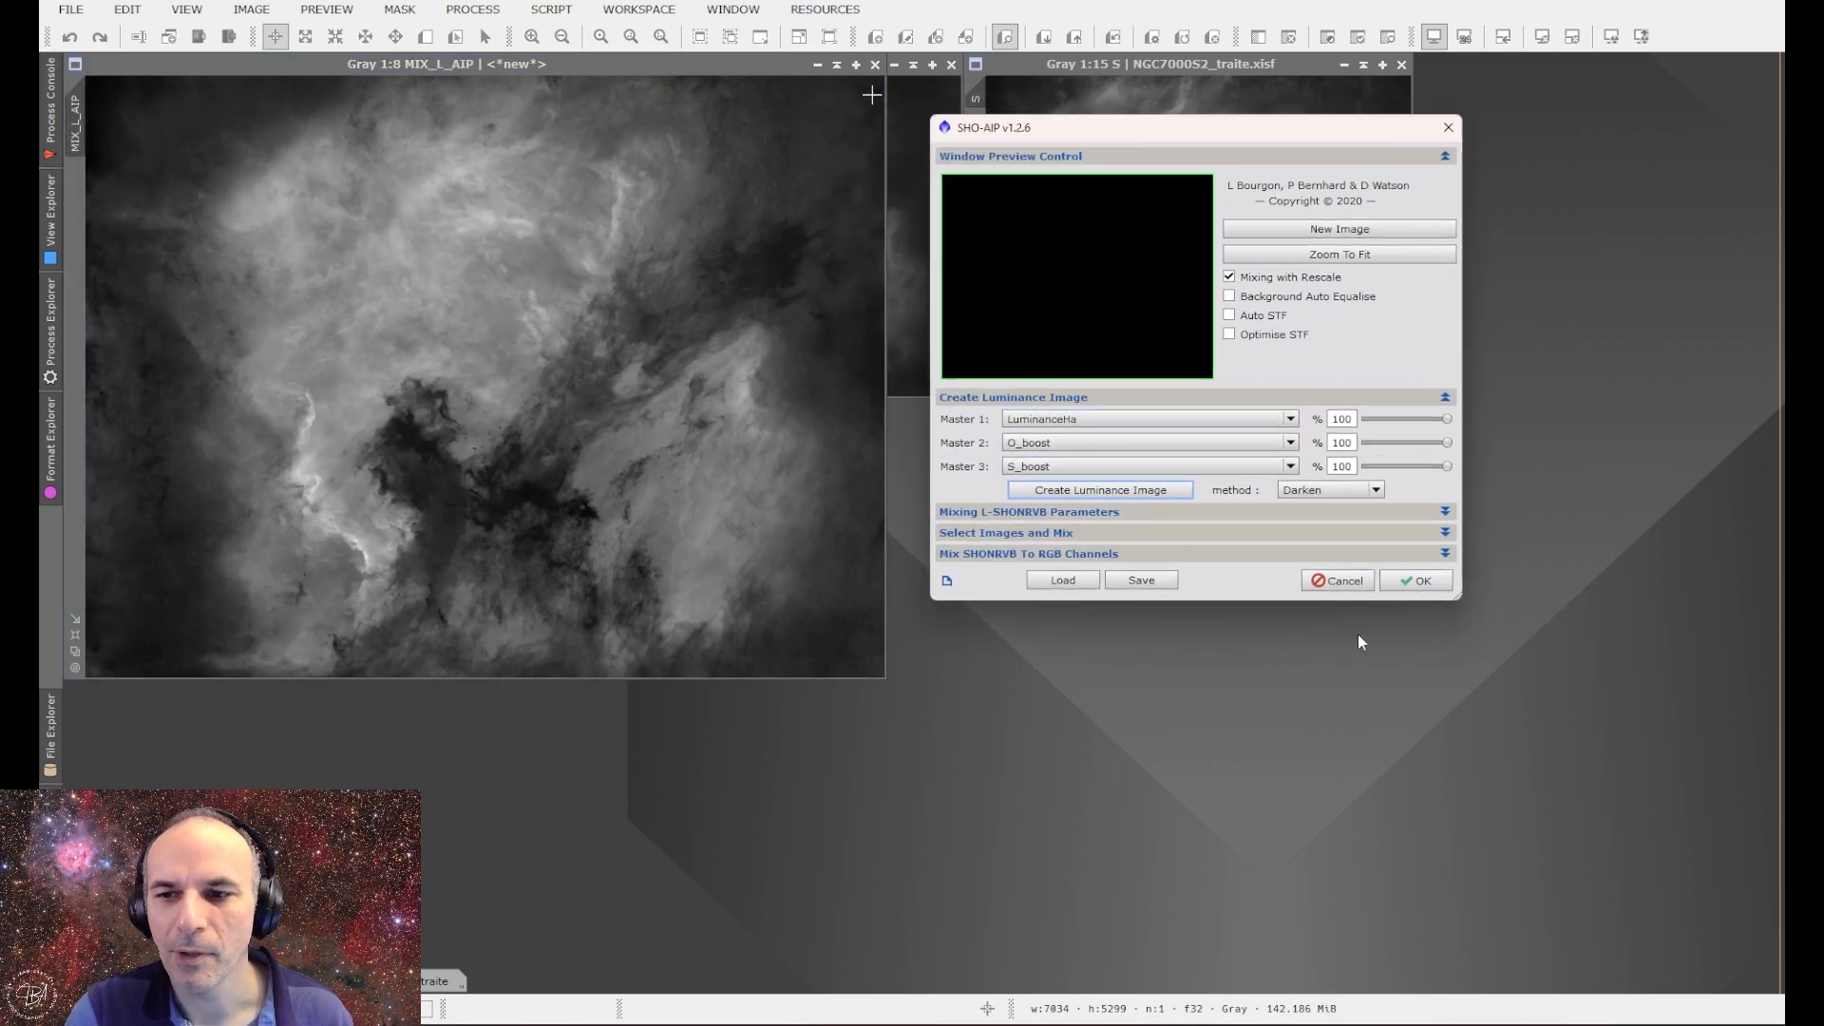
pyautogui.click(1415, 580)
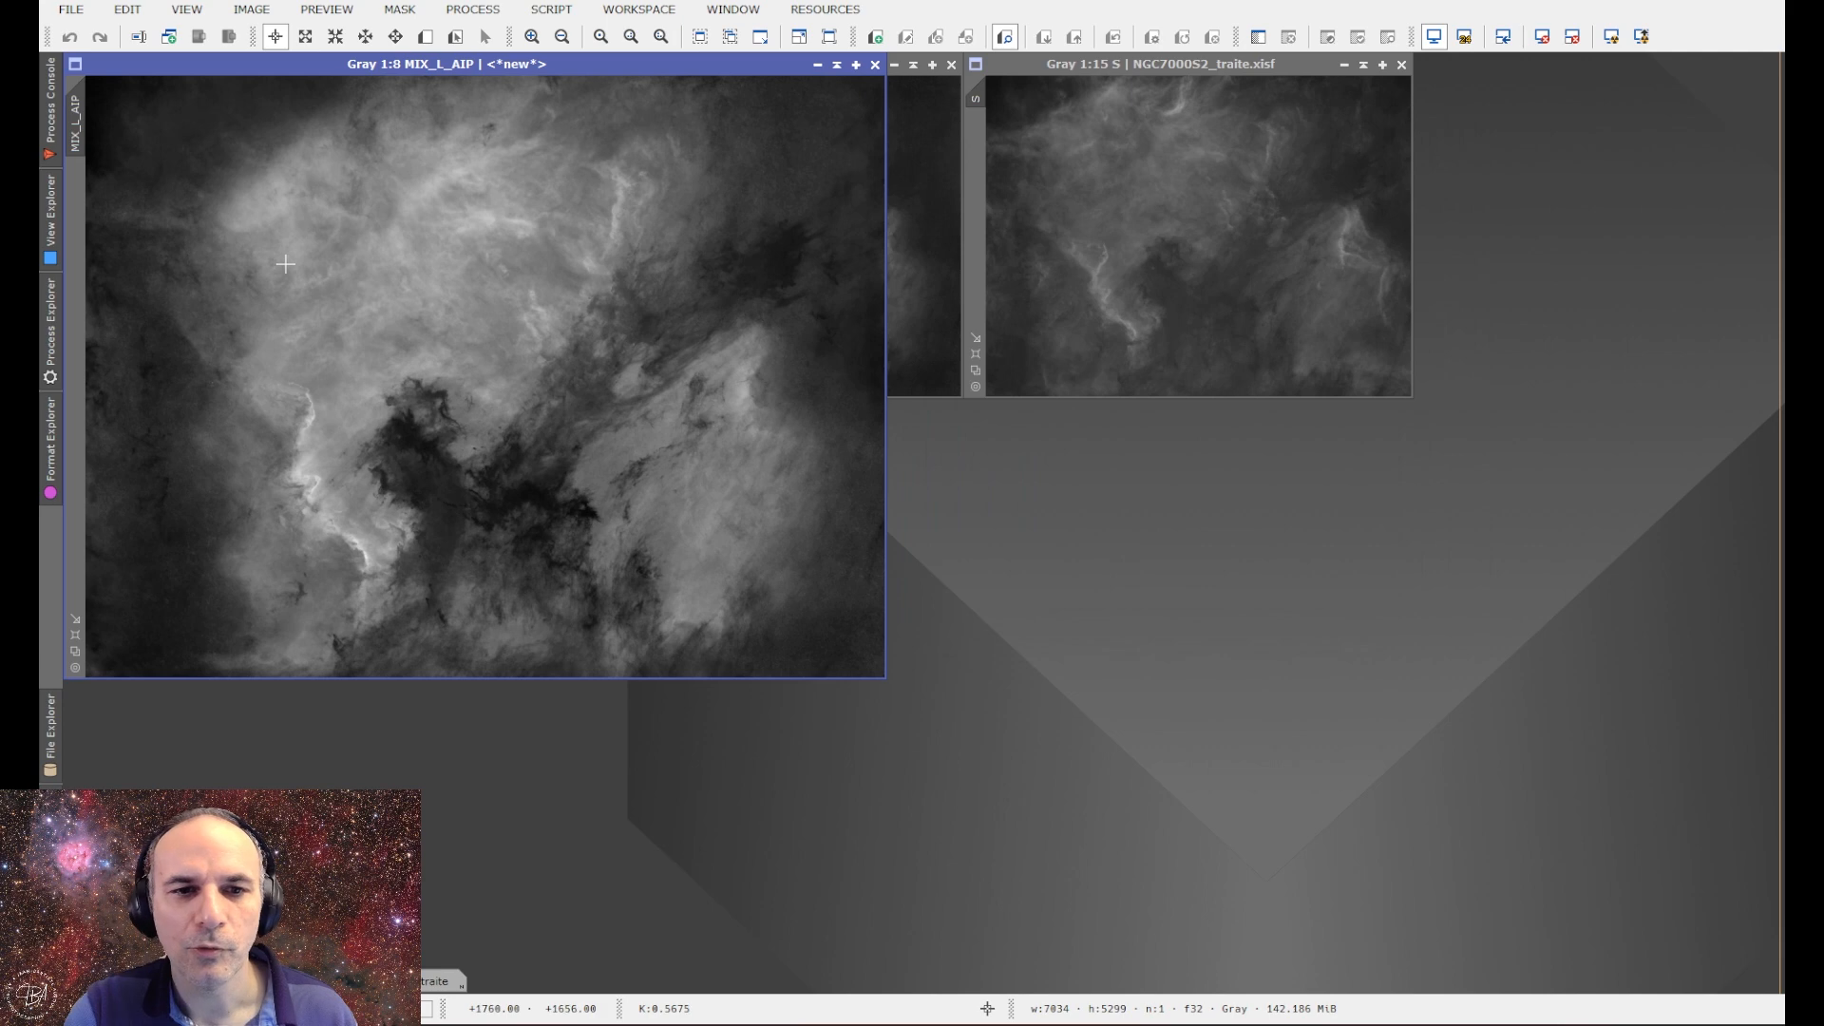
# Rename the MIX_L_AIP luminance image's identifier to MIX_L_AIP_lighten.
pyautogui.doubleClick(75, 133)
pyautogui.click(855, 509)
pyautogui.write('_Darken')
pyautogui.press('Return')
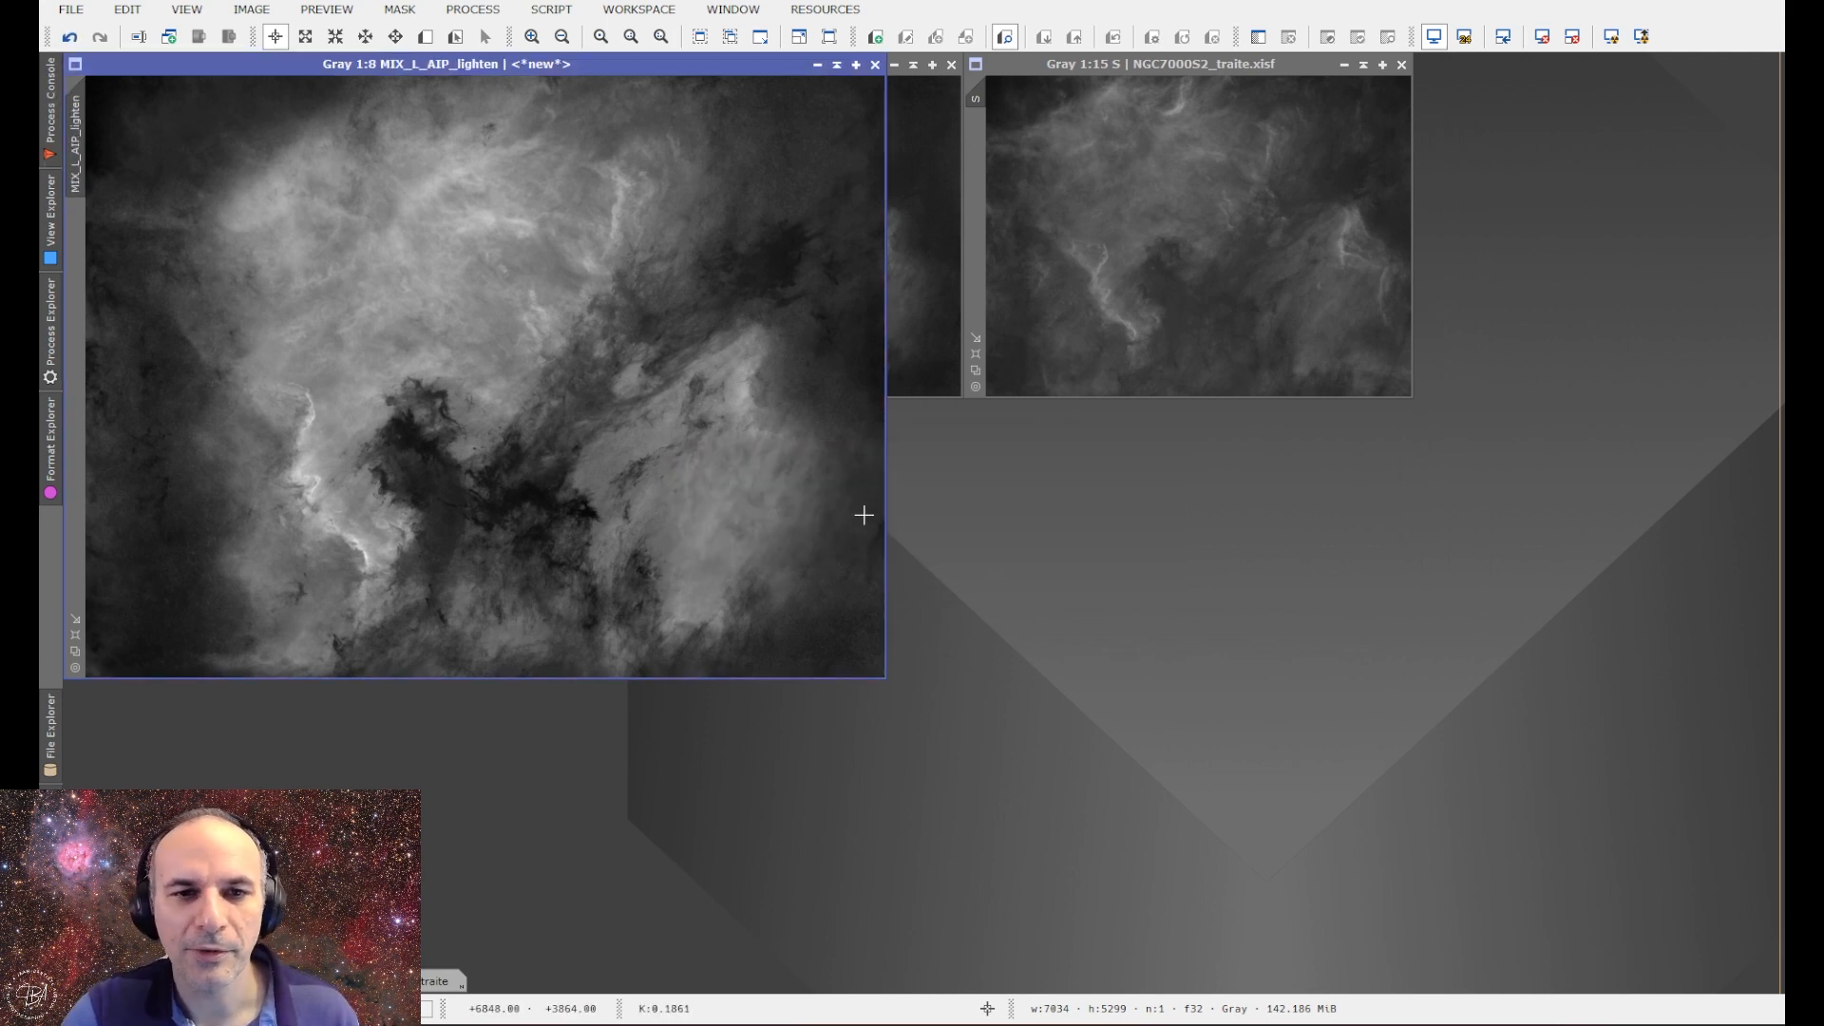
# Create a Screen-method luminance image in SHO-AIP with LuminanceHa at 50%, O_boost at 25% and S_boost at 25%.
pyautogui.click(1045, 466)
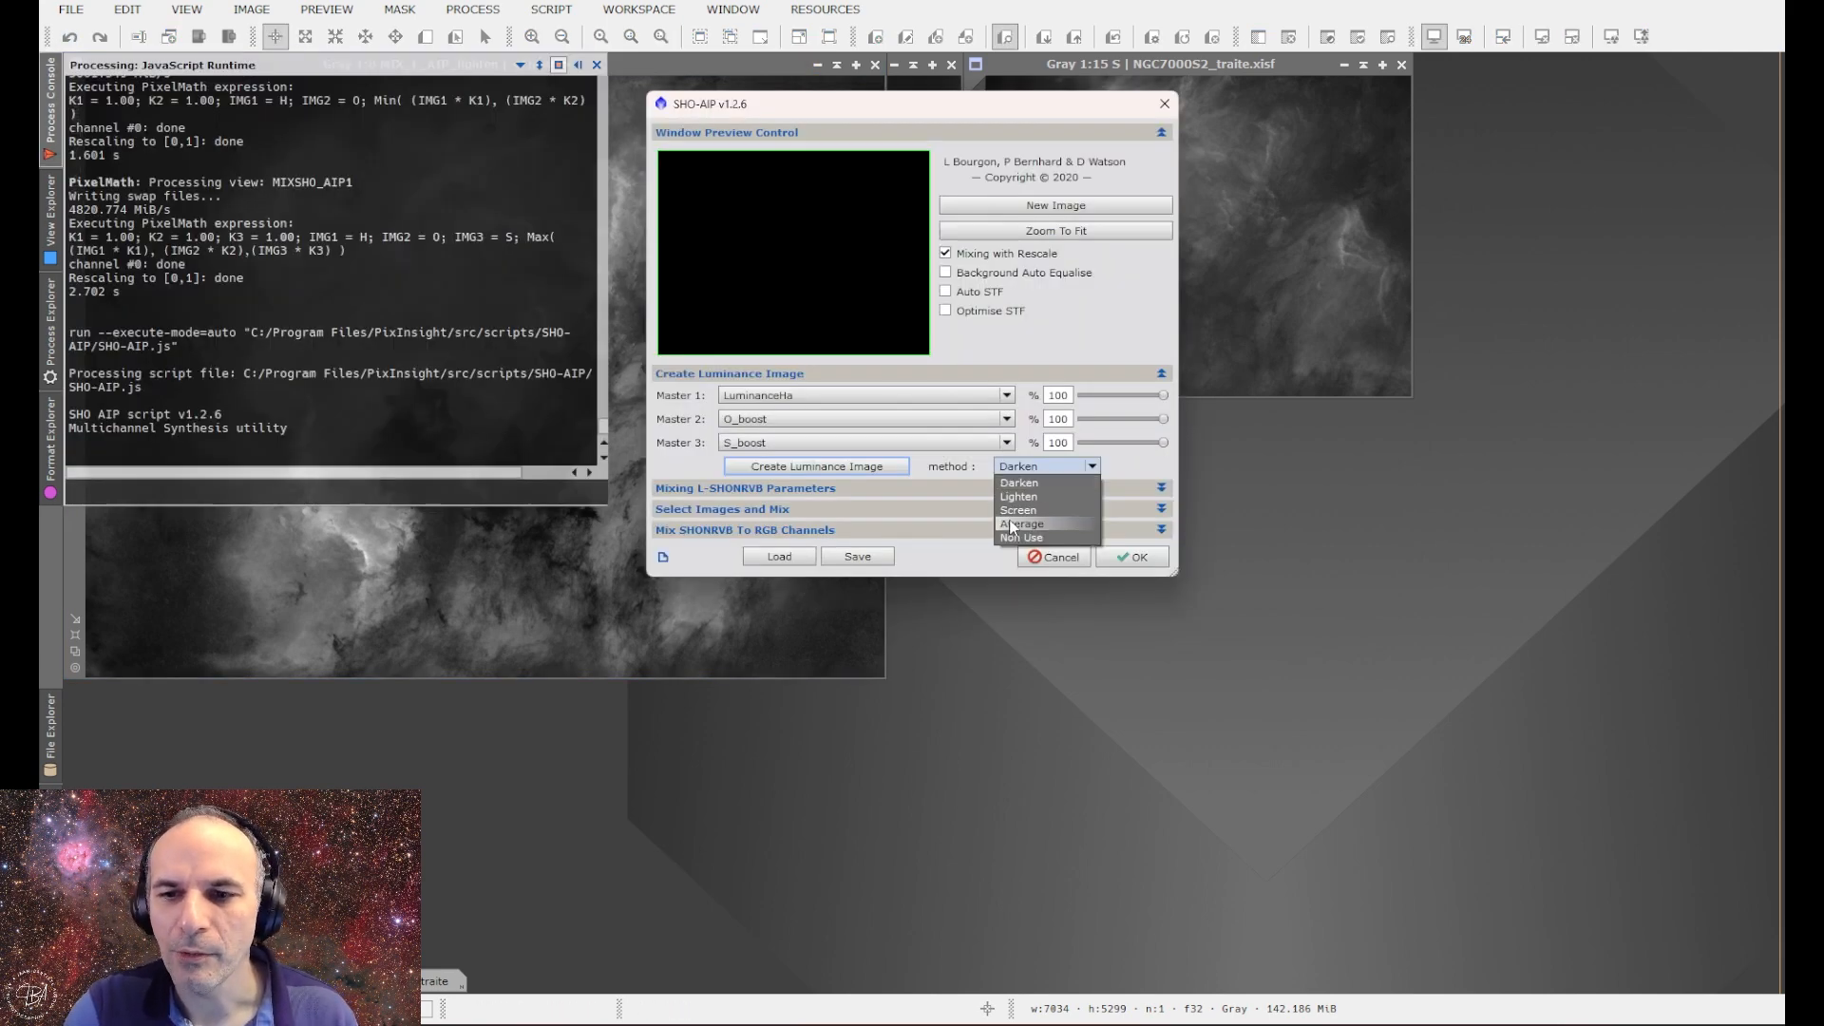
pyautogui.click(1019, 510)
pyautogui.doubleClick(1057, 395)
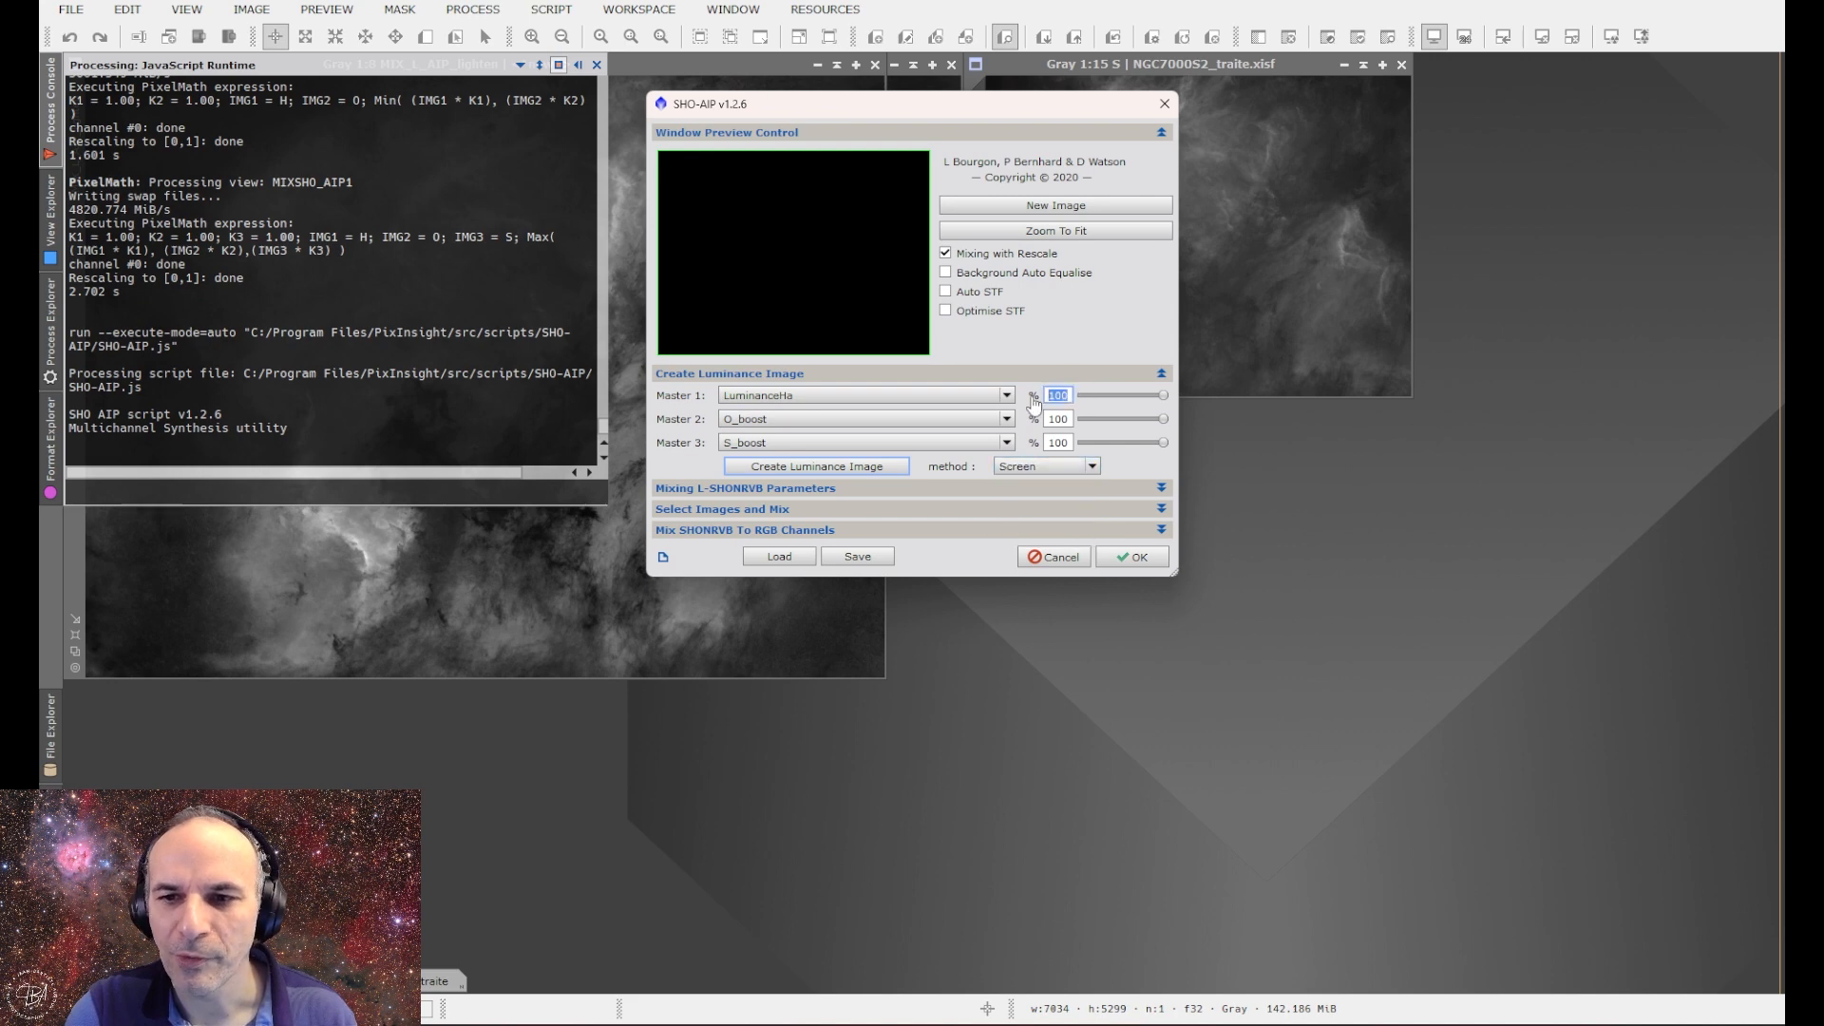
pyautogui.write('50')
pyautogui.press('Tab')
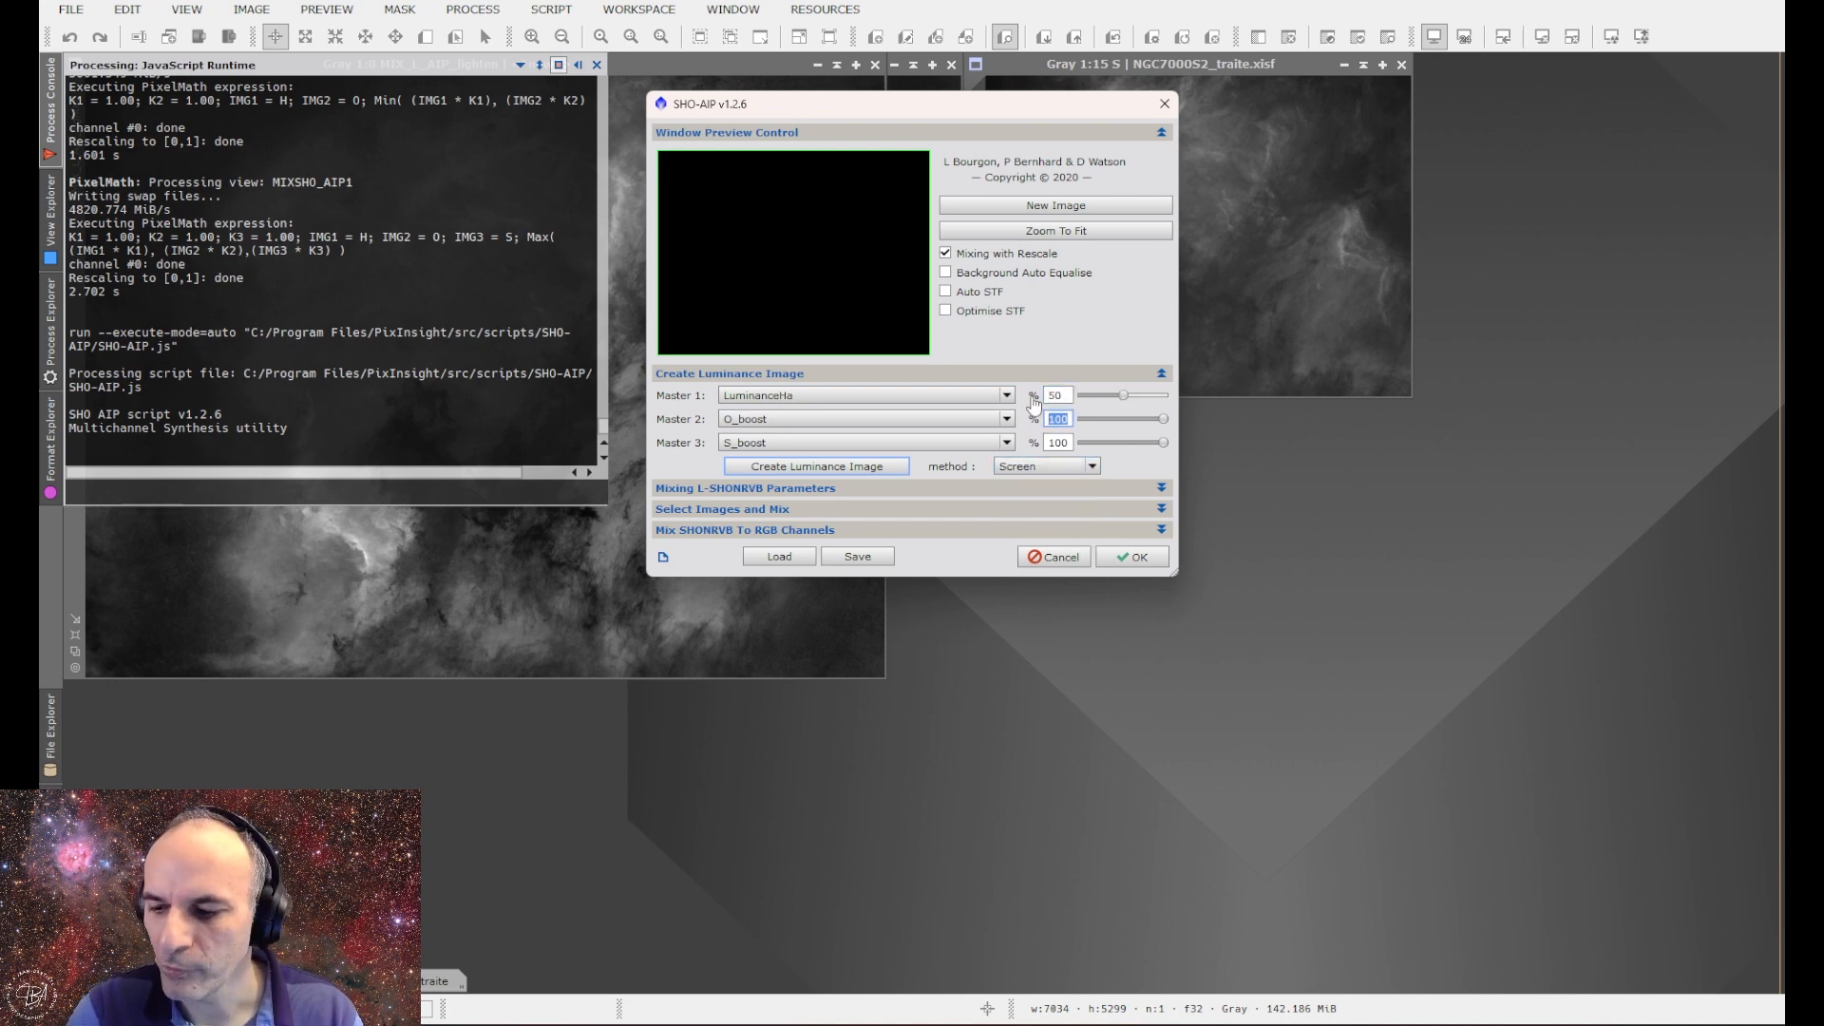
pyautogui.write('25')
pyautogui.press('Tab')
pyautogui.write('25')
pyautogui.press('Tab')
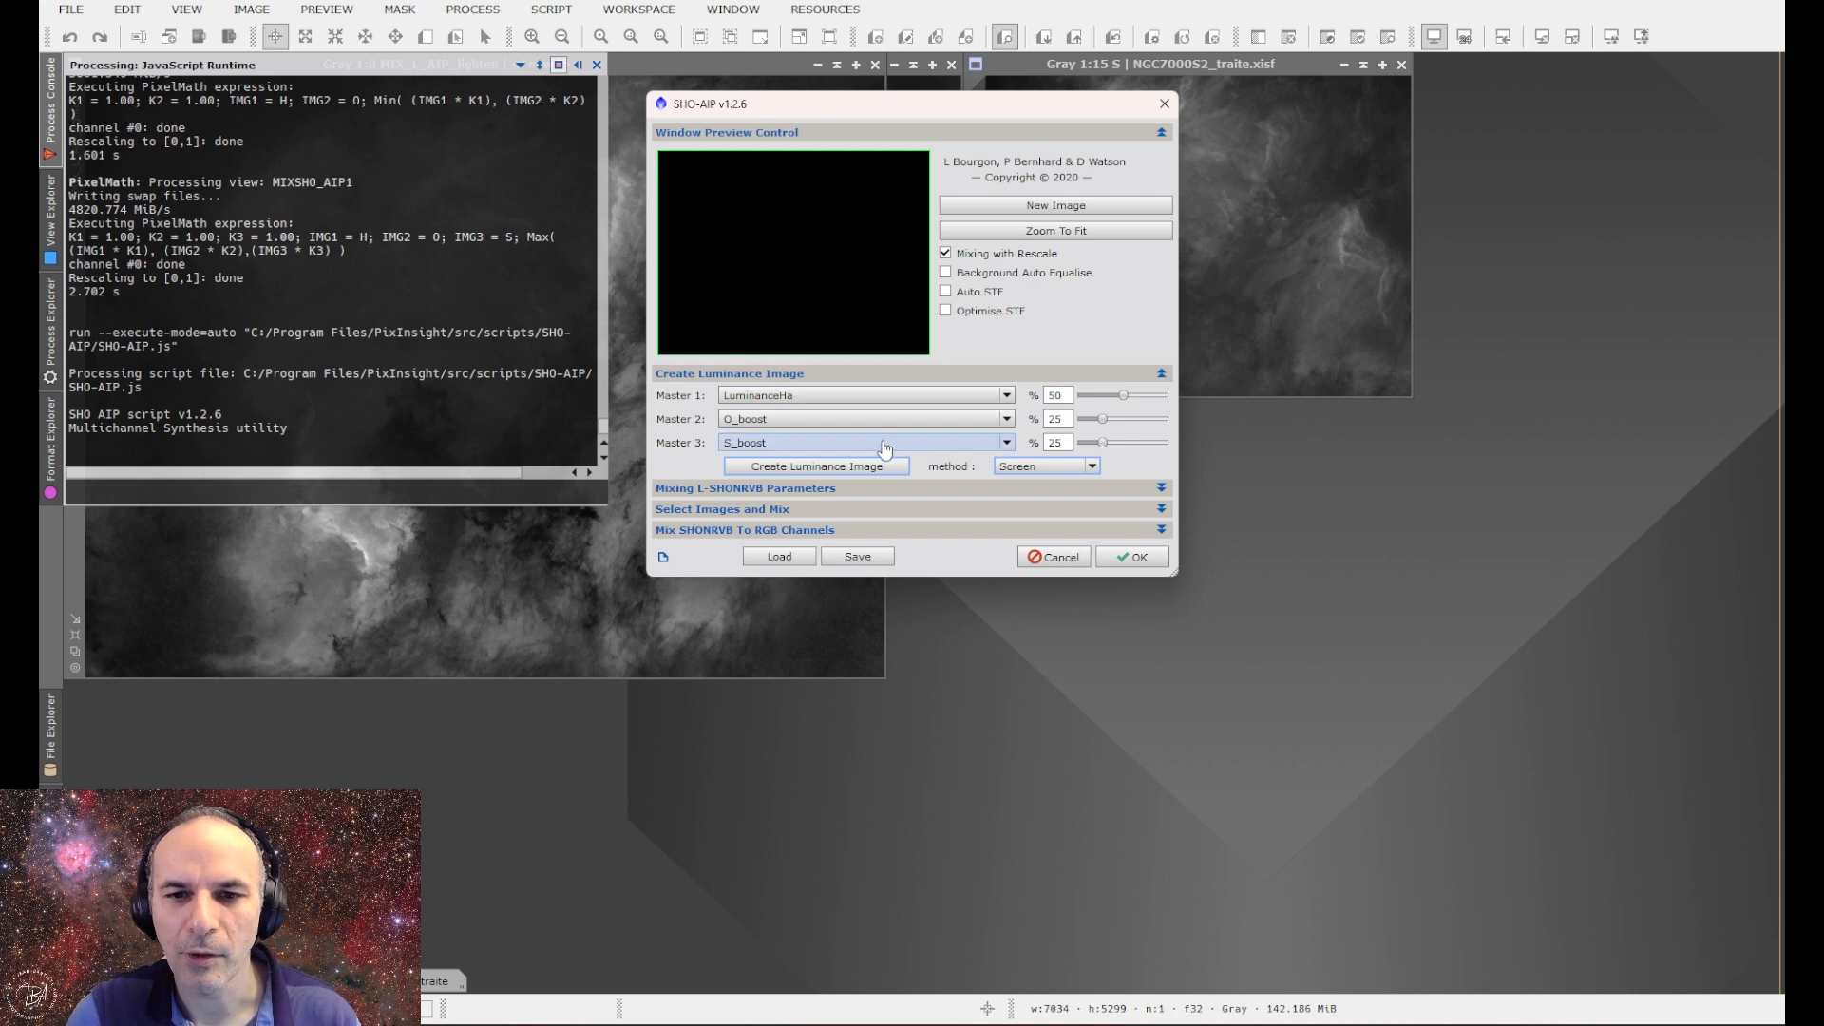
pyautogui.click(820, 470)
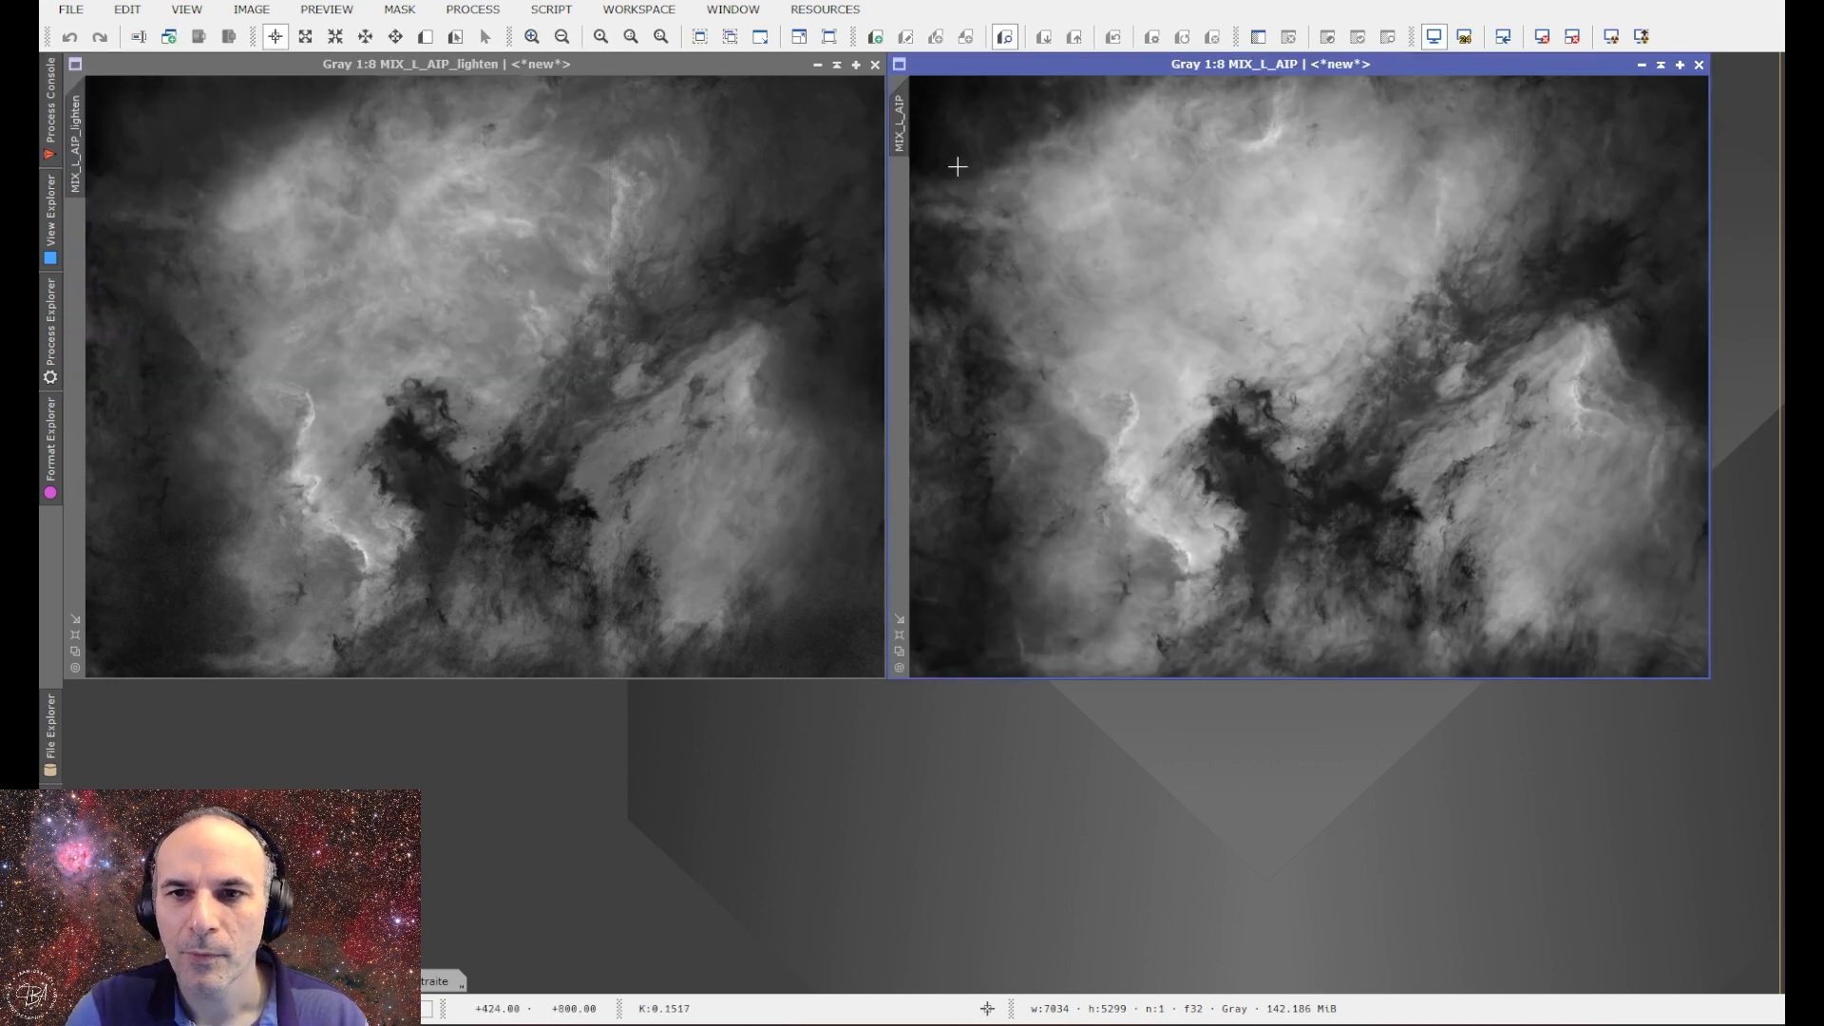
# Rename the Screen-method luminance image's identifier to MIX_L_AIP_screen.
pyautogui.doubleClick(901, 122)
pyautogui.click(891, 510)
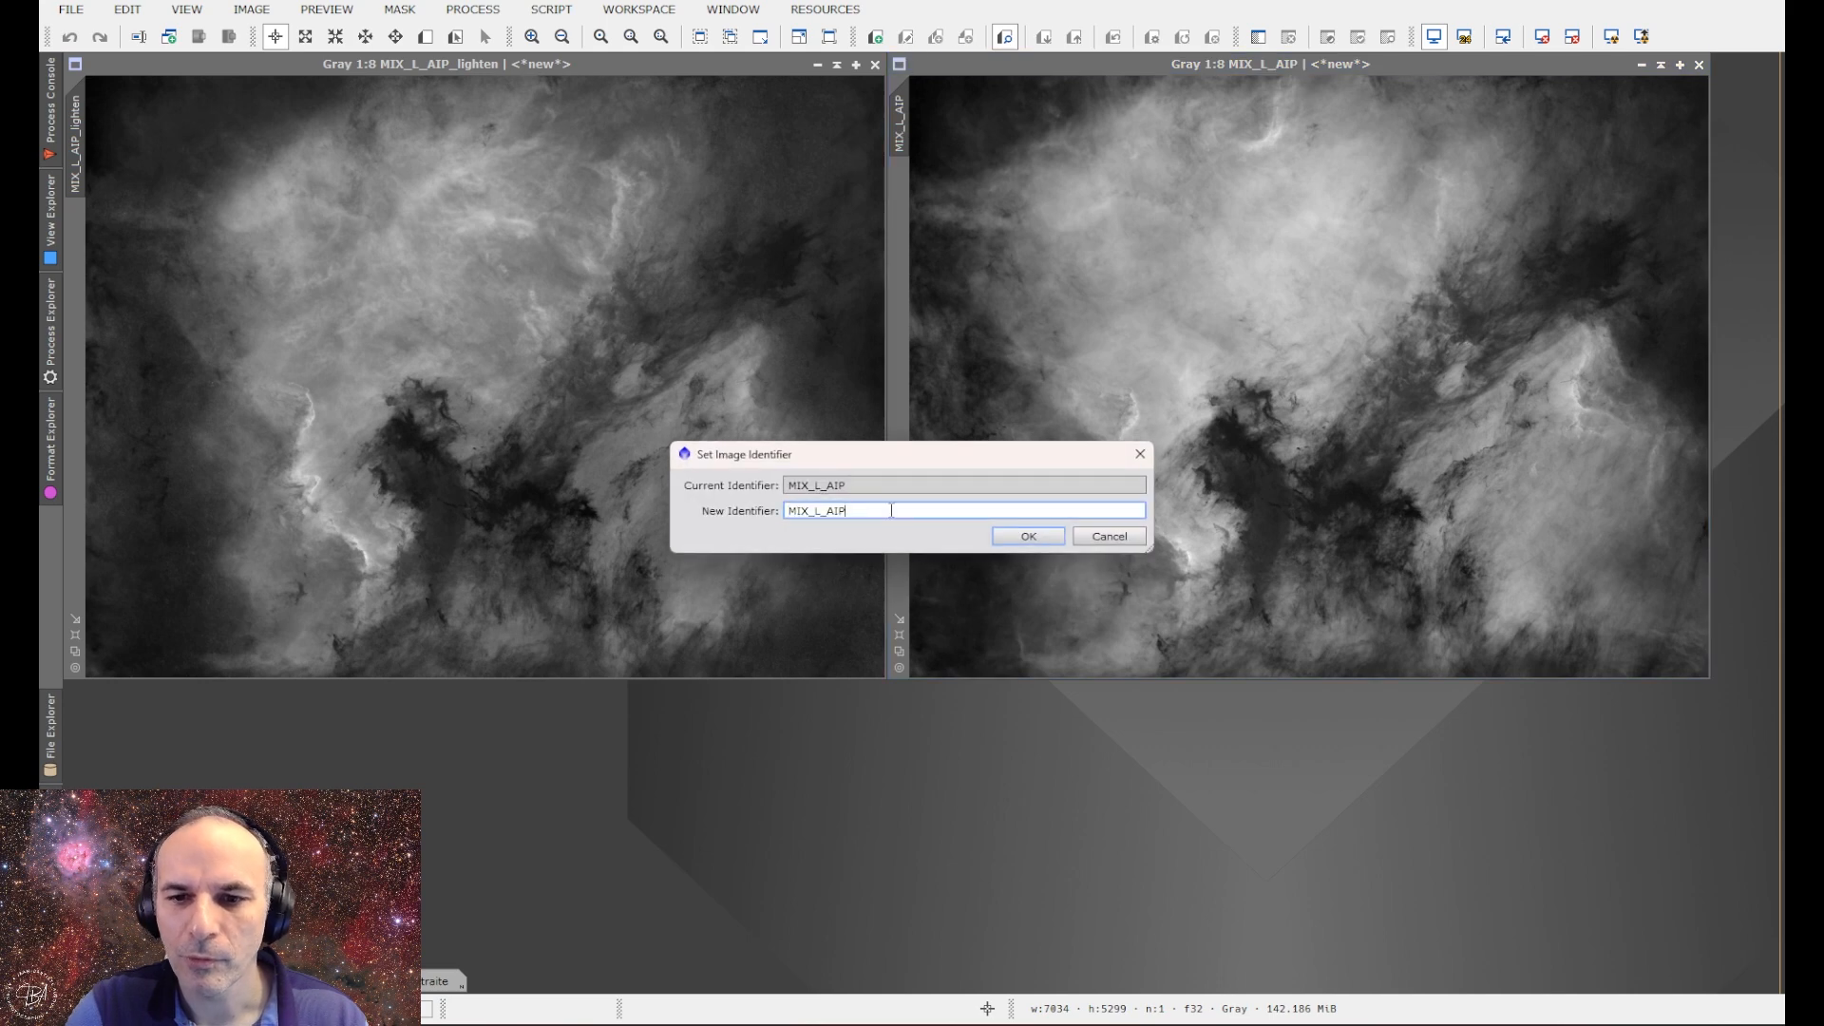
pyautogui.write('_scre')
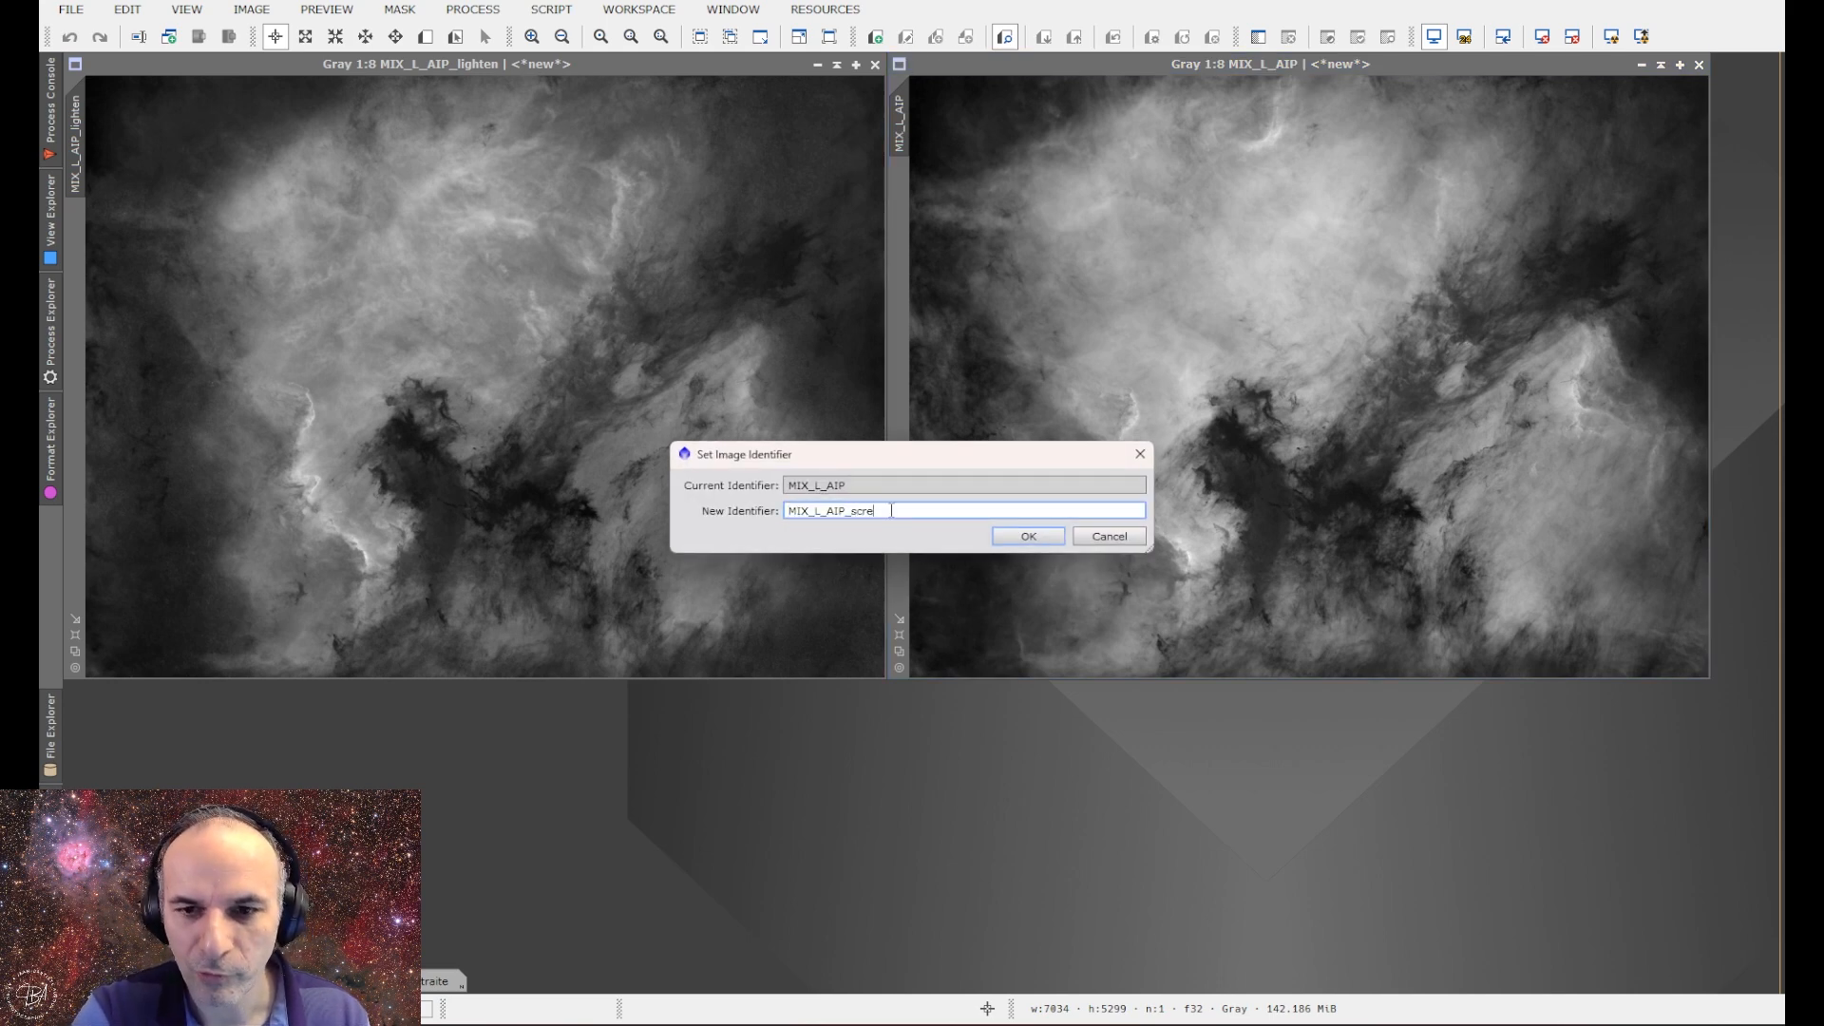
pyautogui.write('en')
pyautogui.press('Return')
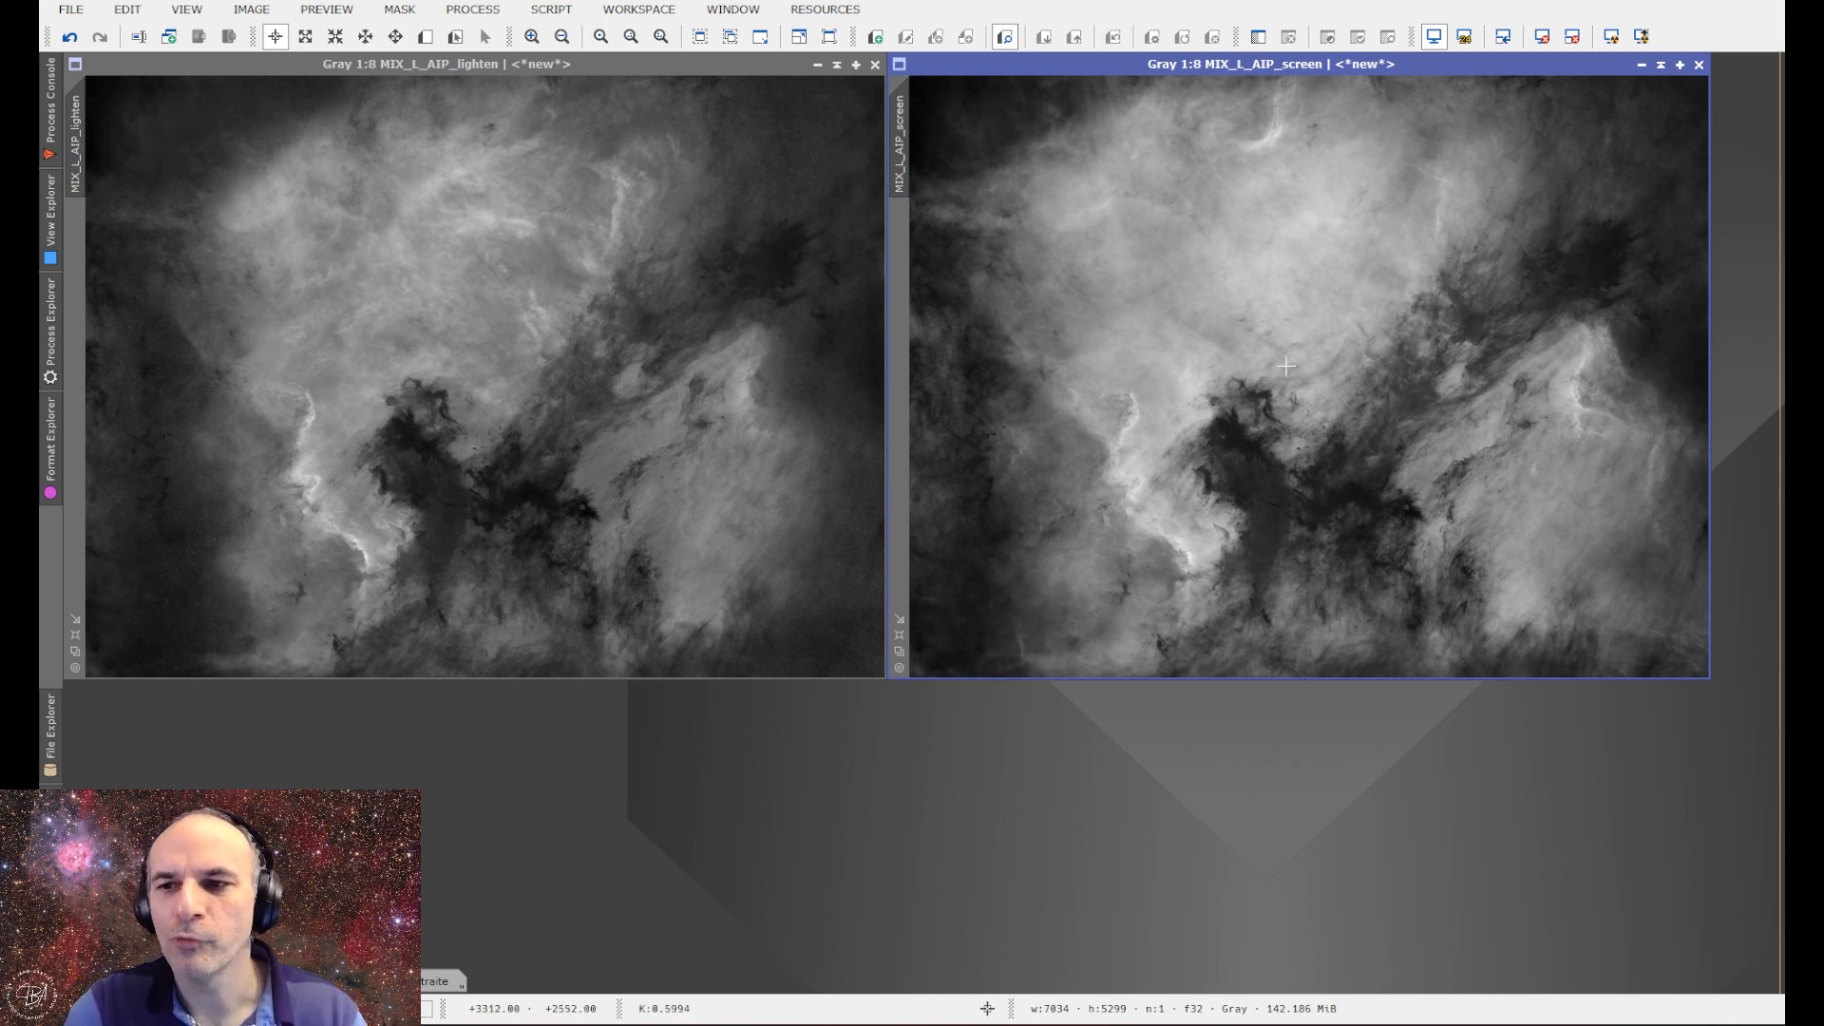
# Apply the PixelMath expression avg(MIX_L_AIP_screen,MIX_L_AIP_lighten) to the MIX_L_AIP_lighten image as a single RGB/K expression.
pyautogui.click(472, 9)
pyautogui.moveTo(665, 36)
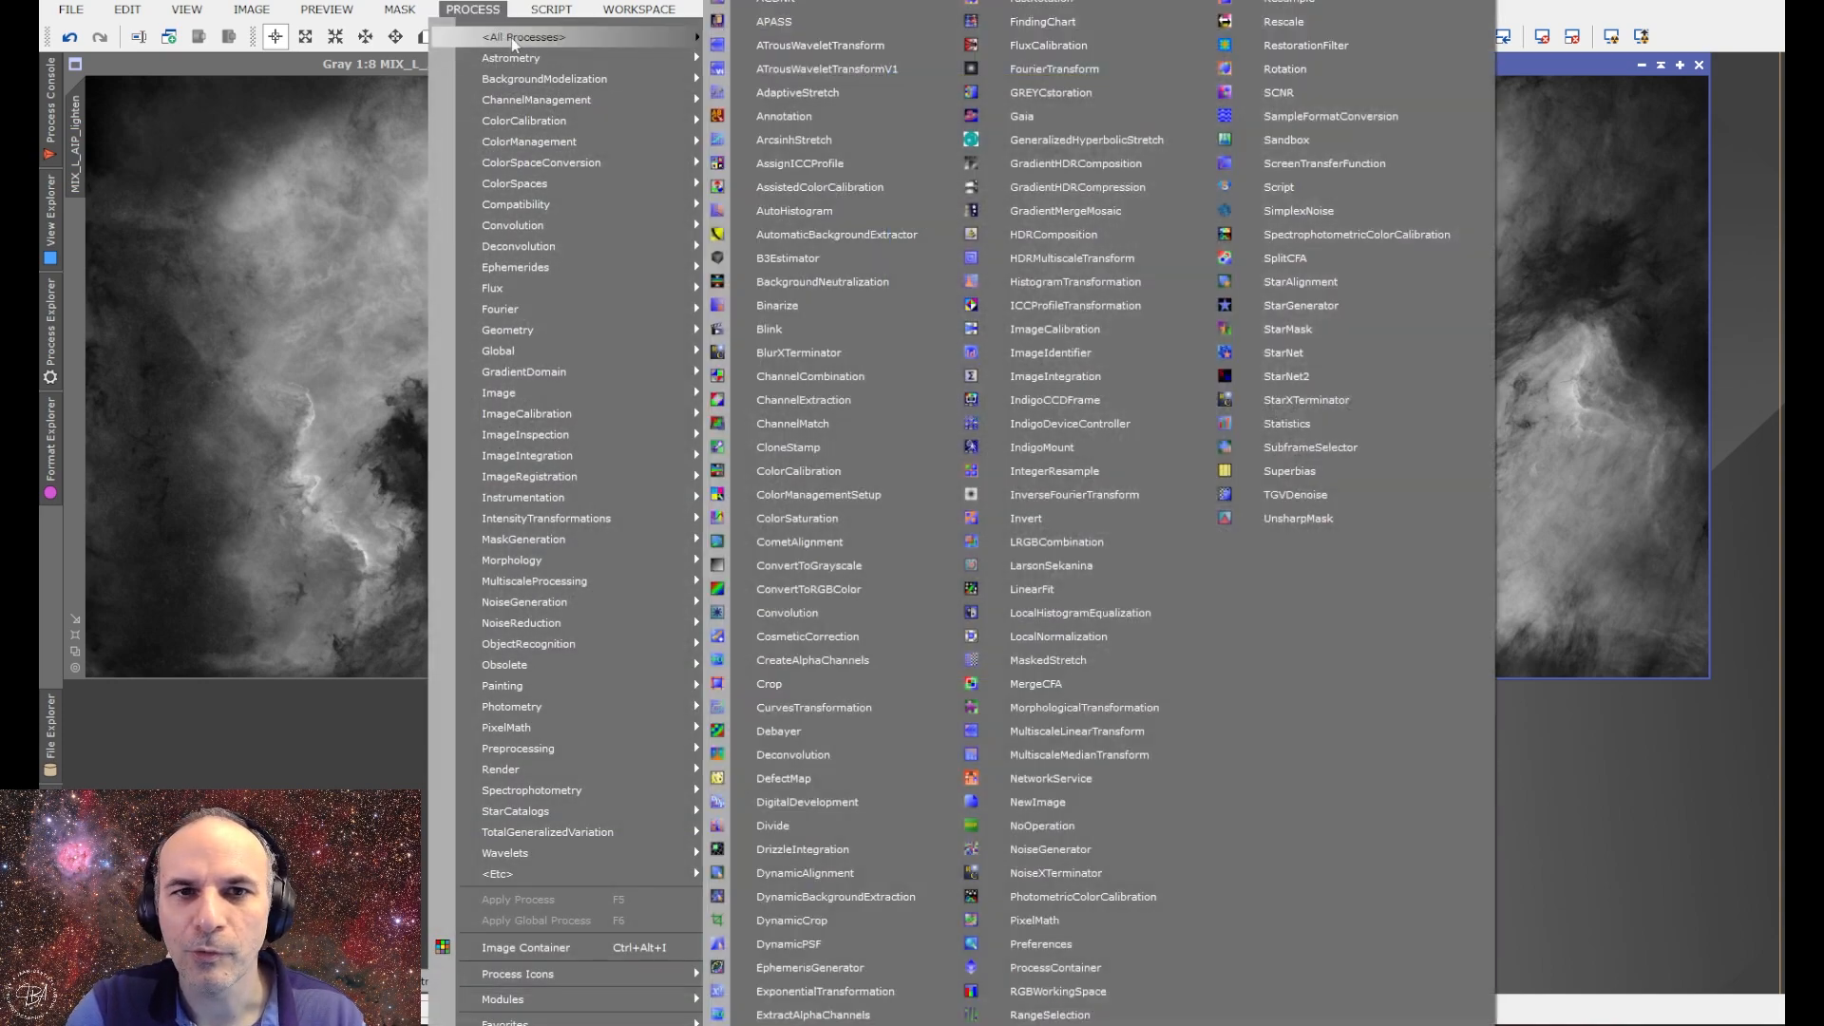
pyautogui.click(1050, 922)
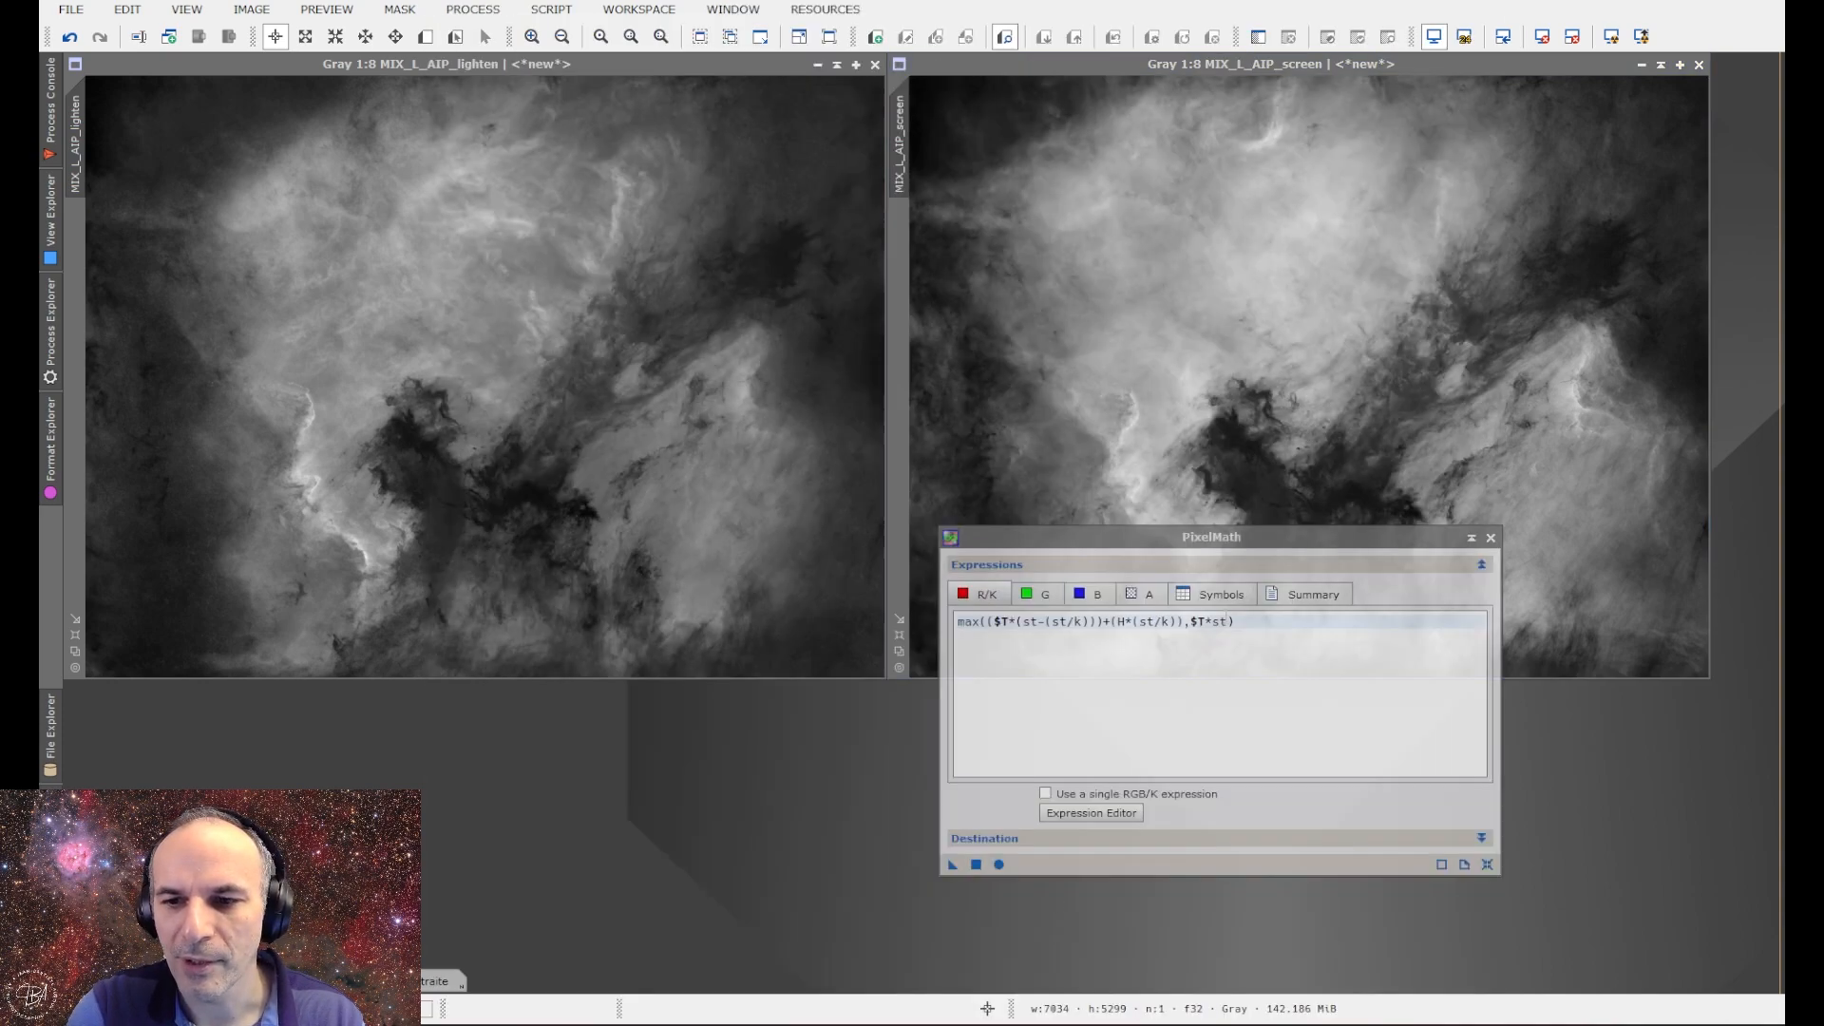
pyautogui.click(1487, 864)
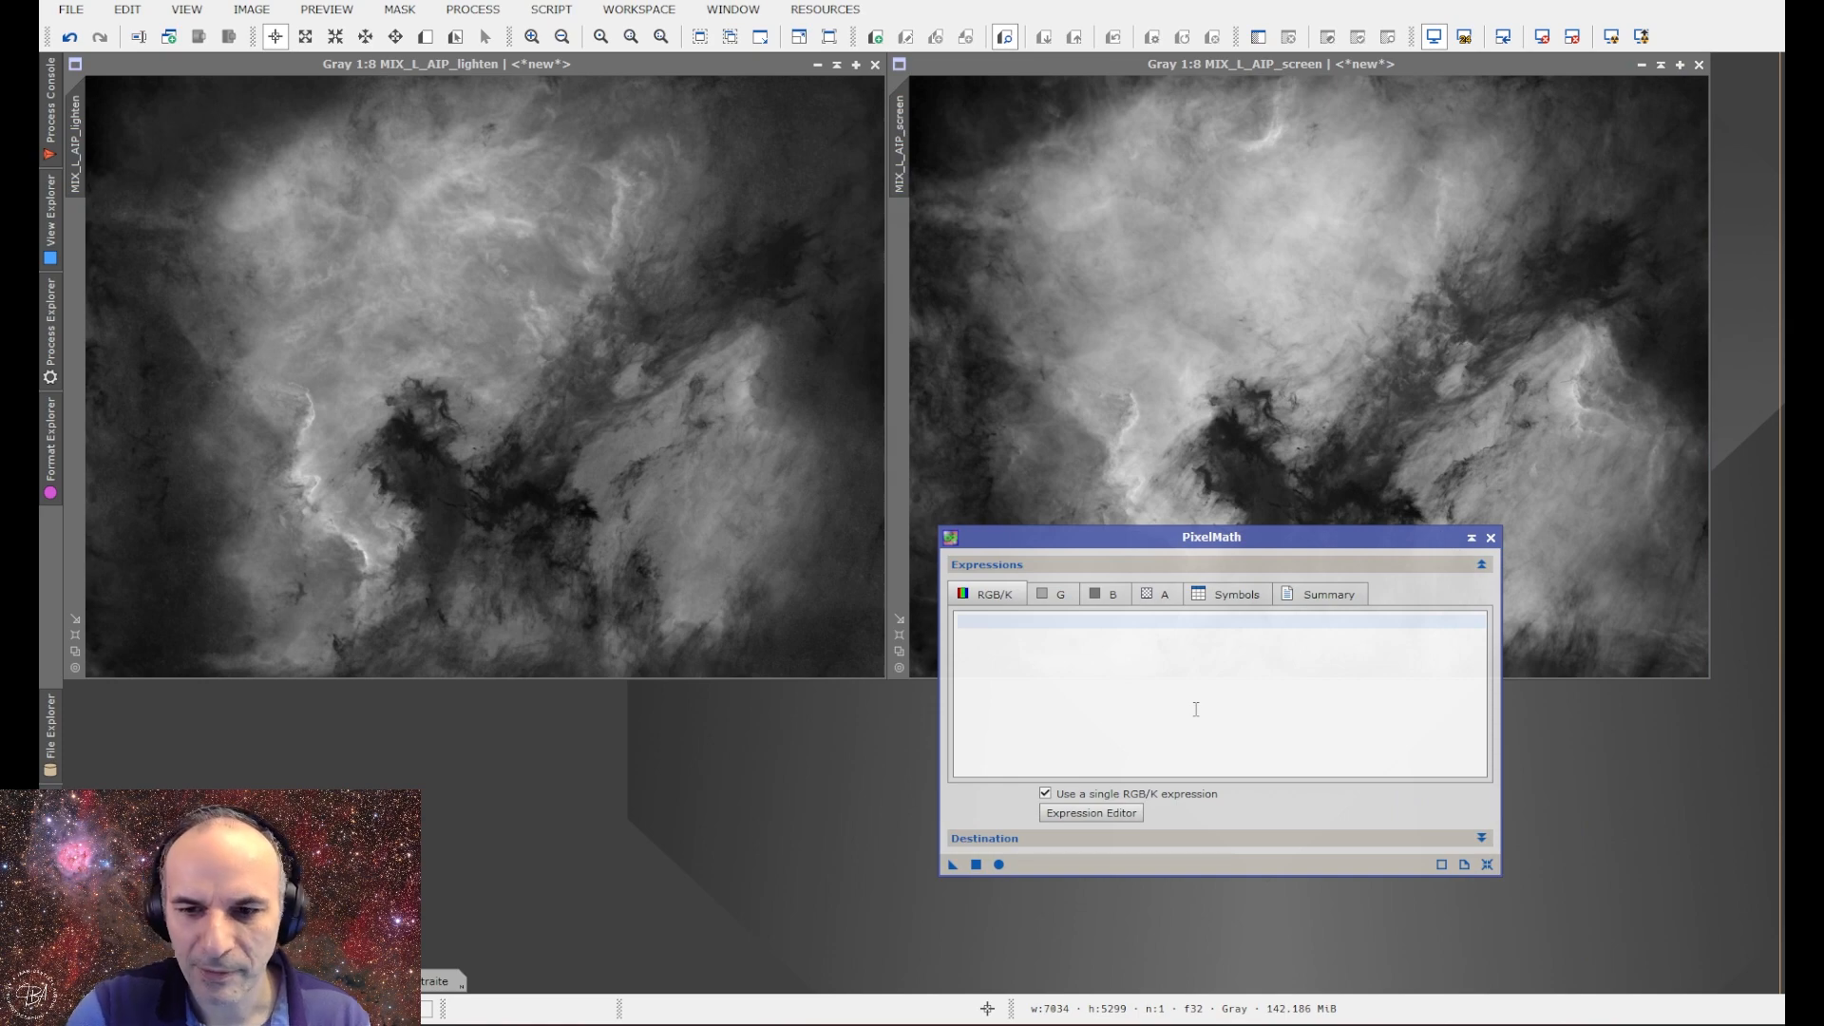
pyautogui.click(1079, 767)
pyautogui.click(1069, 813)
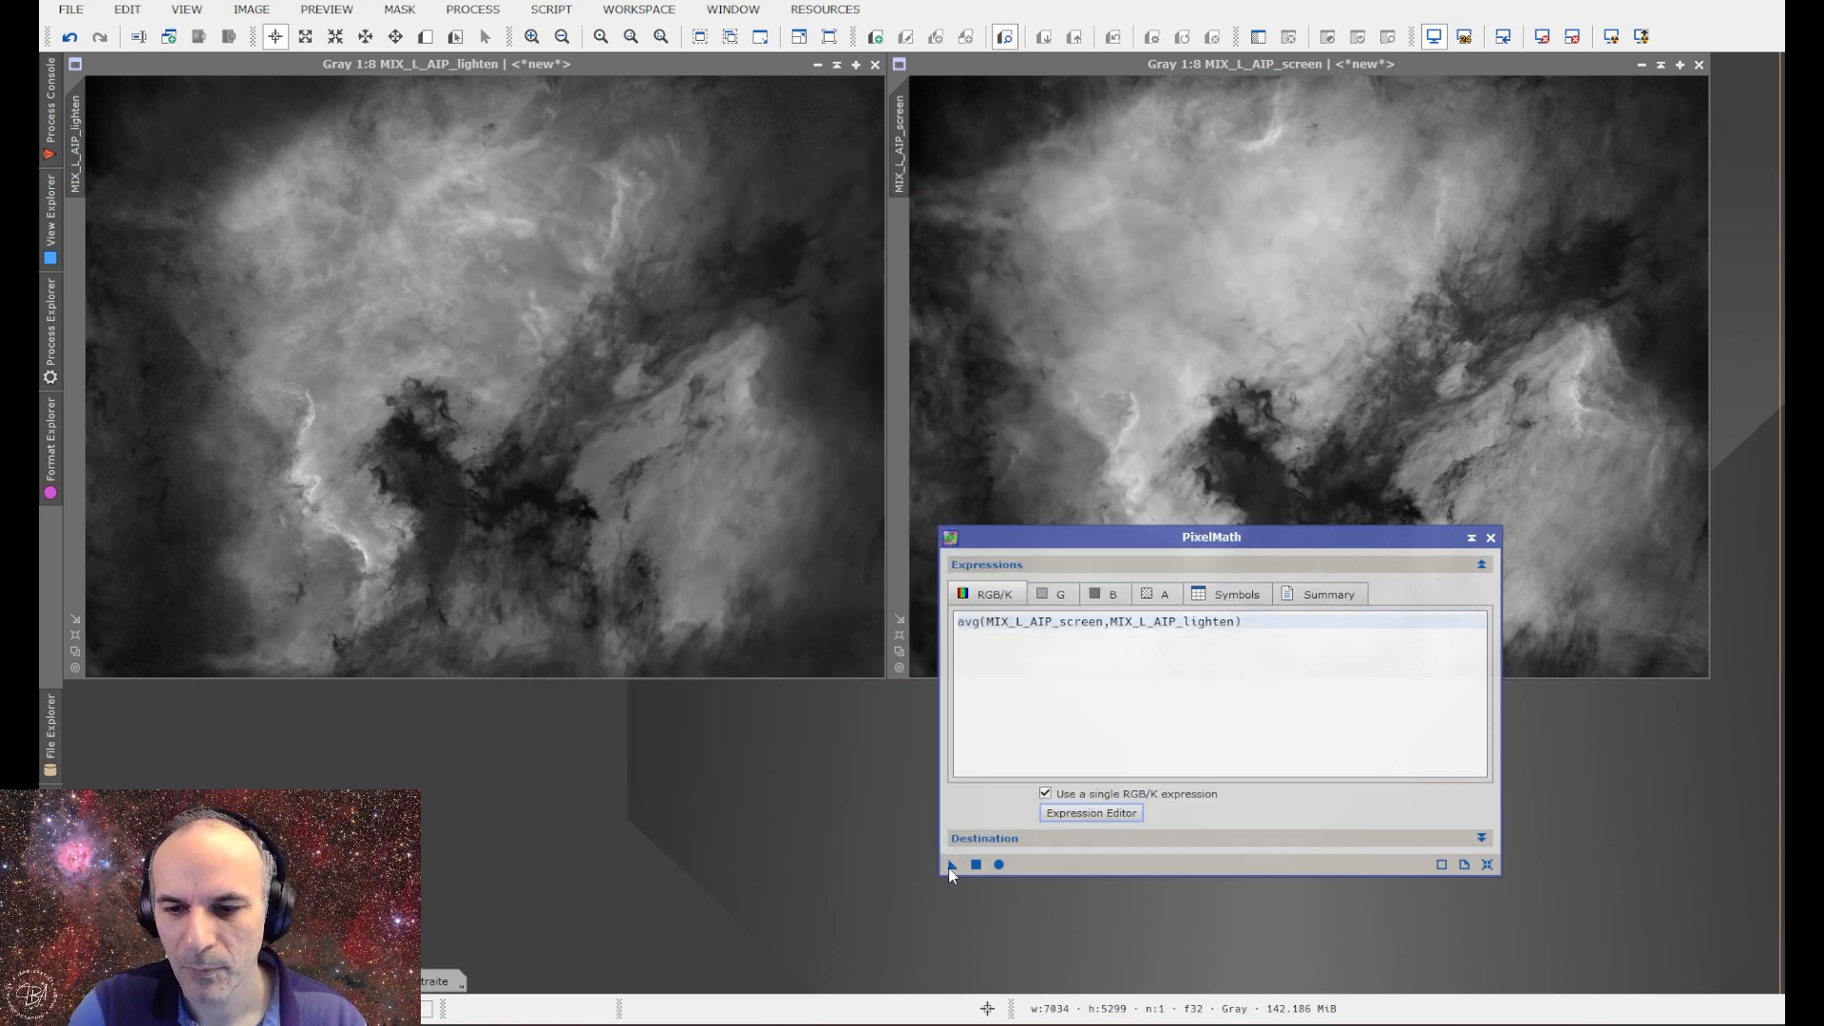
pyautogui.moveTo(953, 865); pyautogui.dragTo(581, 413)
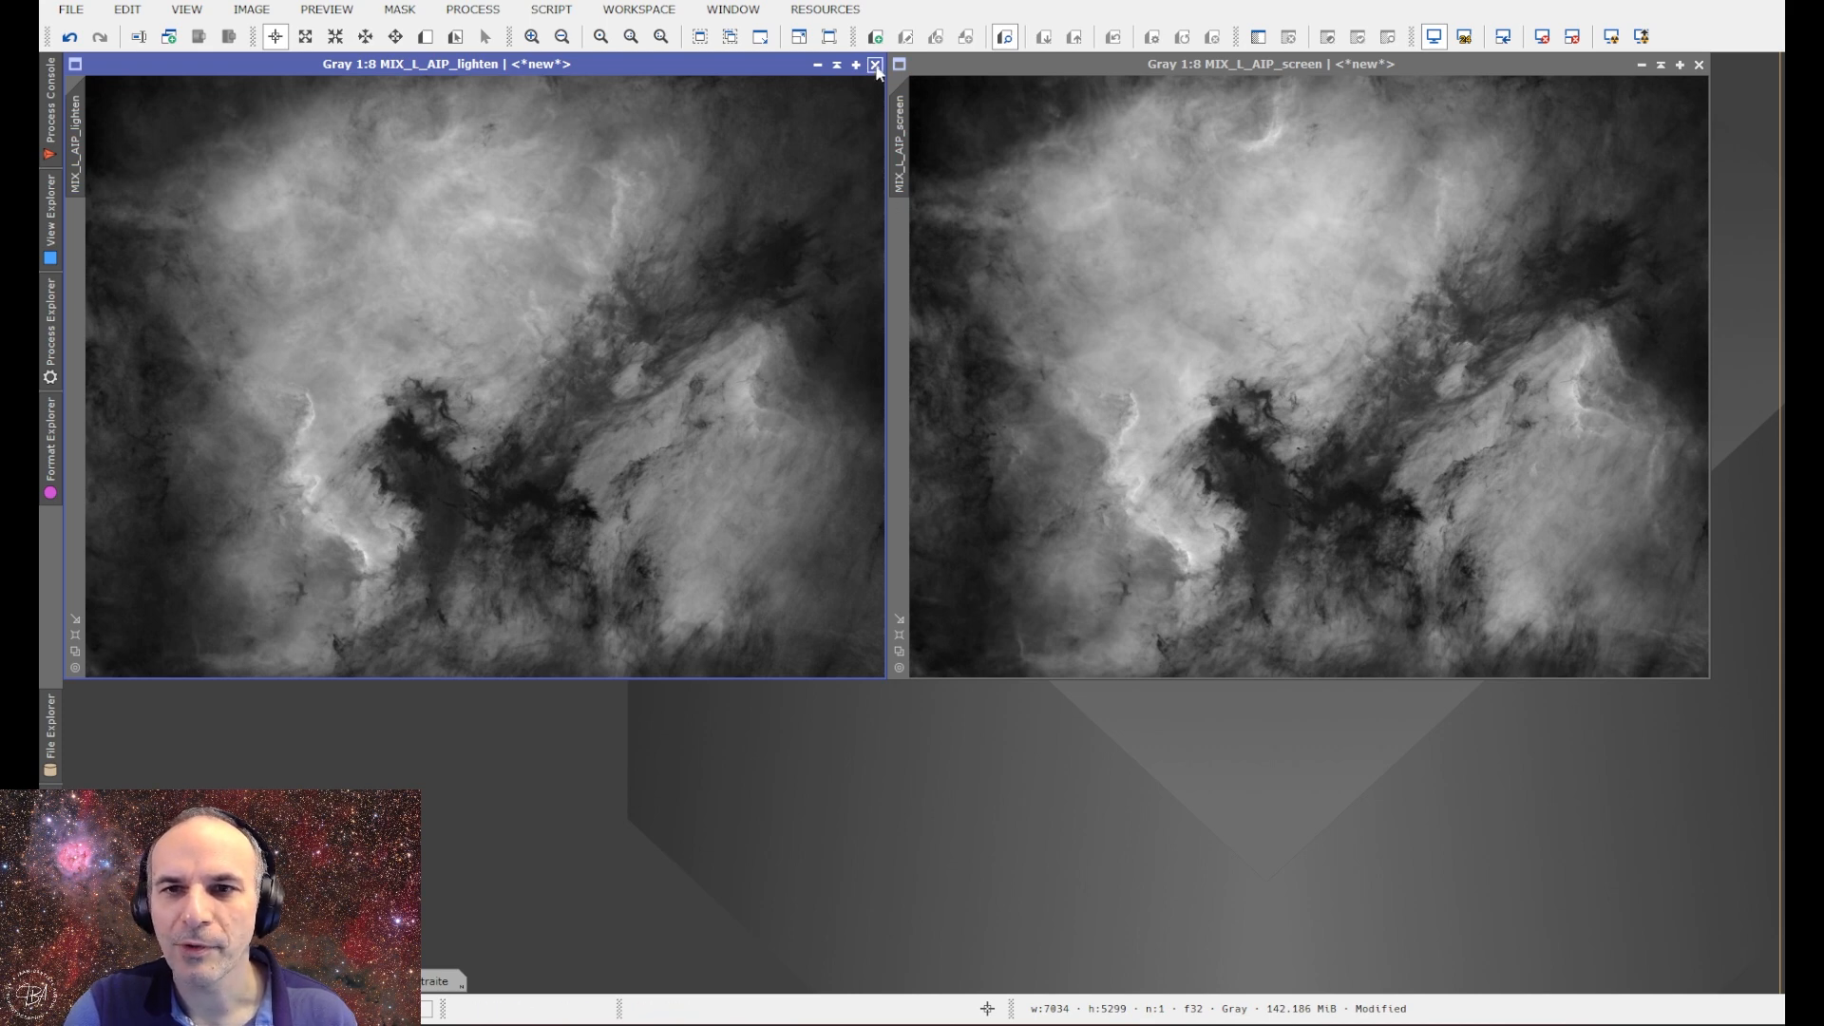
# Close the MIX_L_AIP_lighten image without saving and rename the MIX_L_AIP_screen image's identifier to L.
pyautogui.click(875, 64)
pyautogui.click(873, 556)
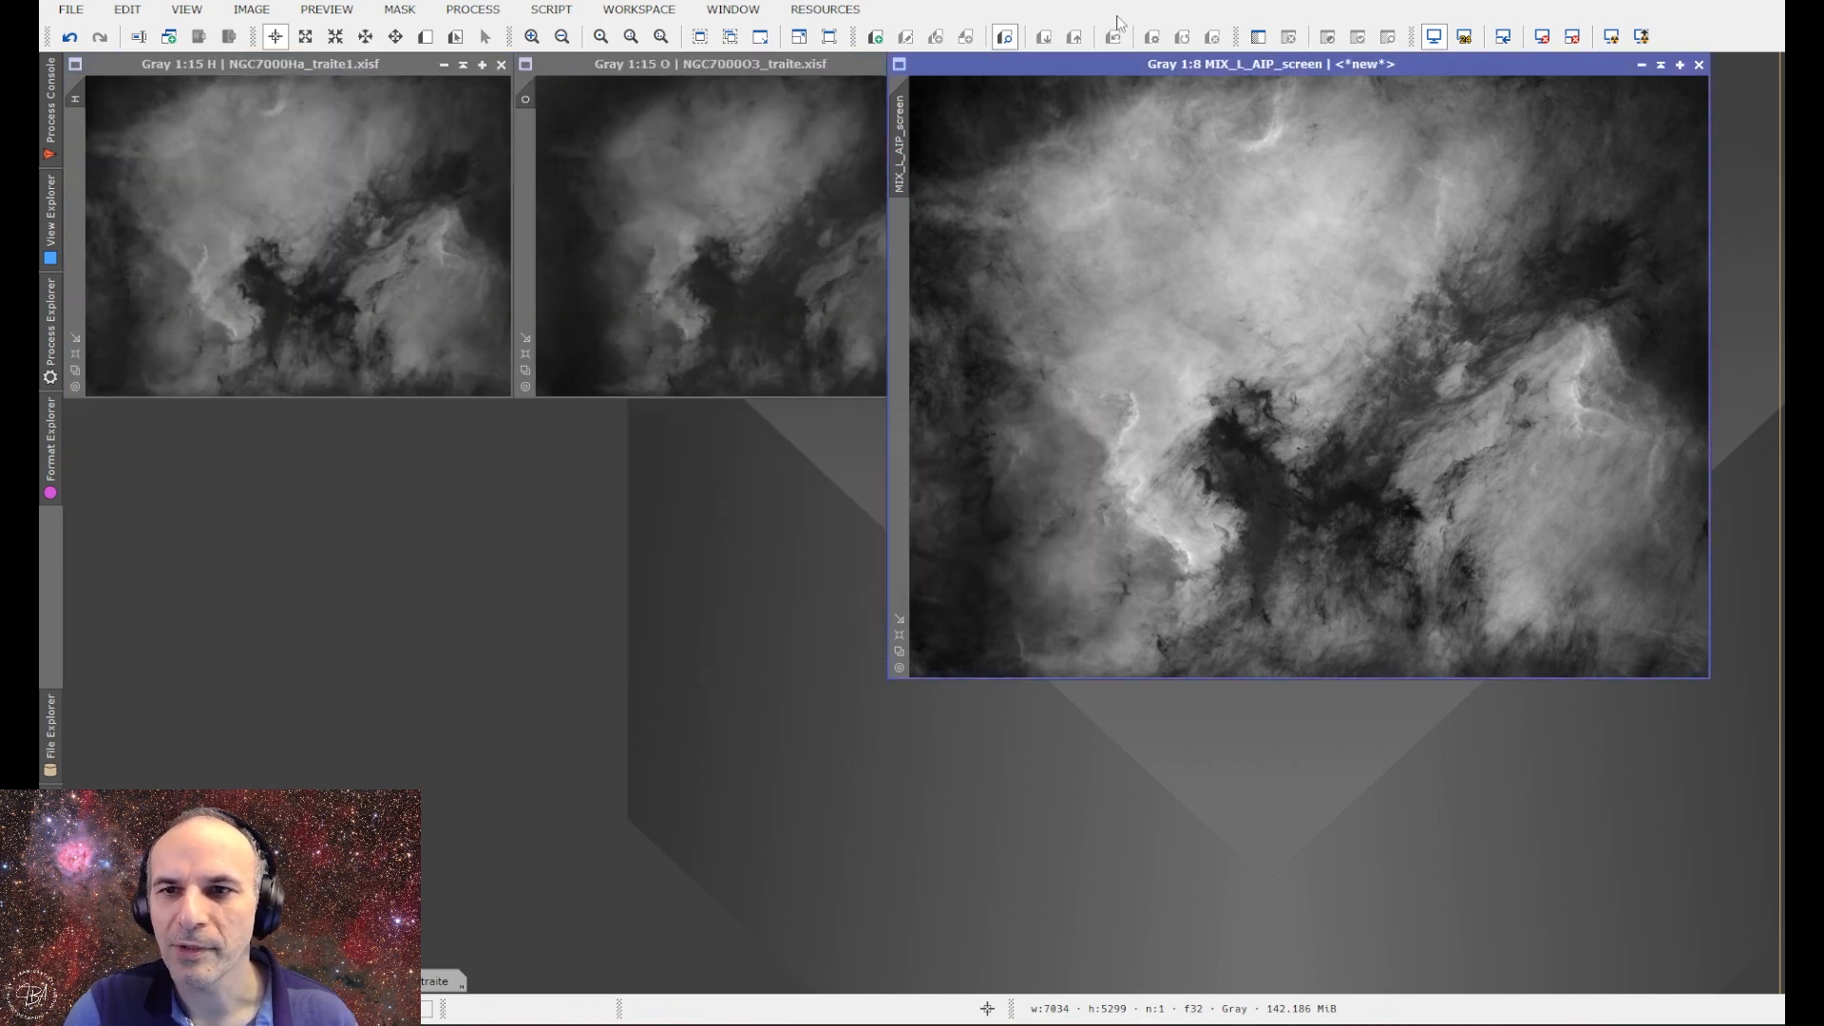
pyautogui.moveTo(1088, 67); pyautogui.dragTo(585, 93)
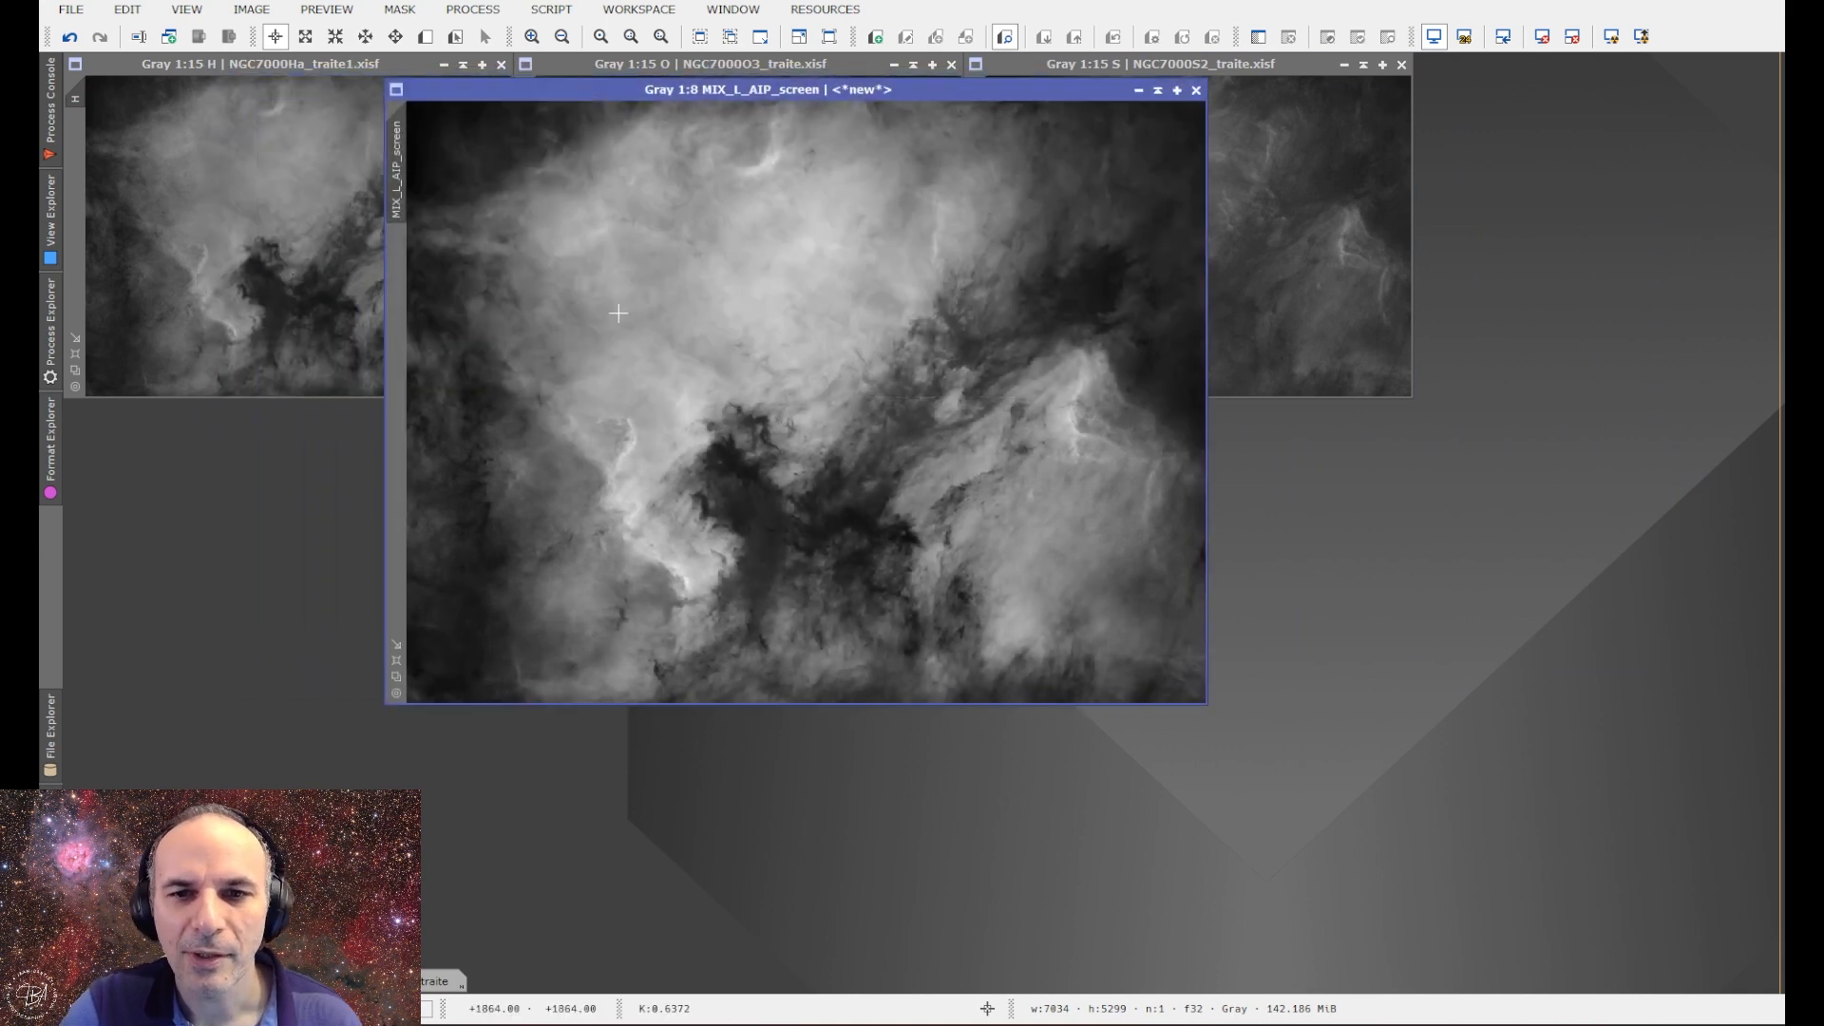
pyautogui.doubleClick(397, 190)
pyautogui.write('L')
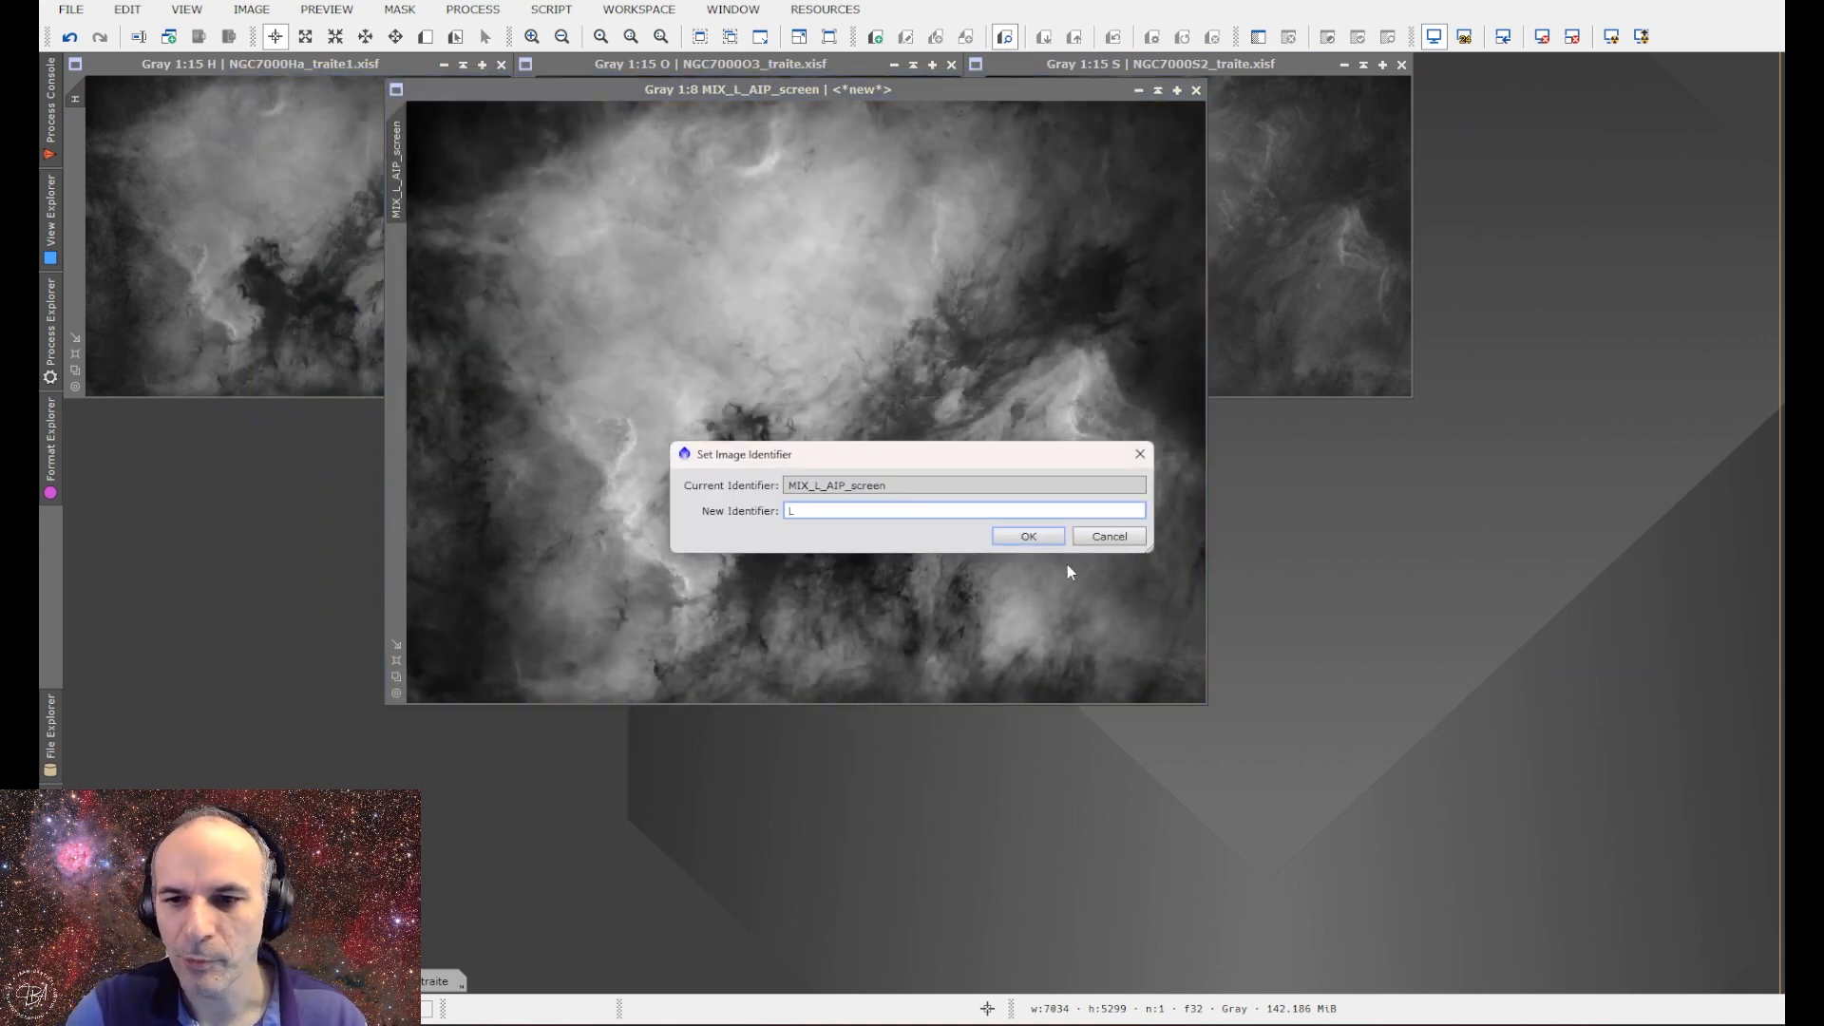
pyautogui.click(1028, 536)
# Arrange the L luminance image and the SHO colour image side by side in the workspace.
pyautogui.moveTo(1100, 93); pyautogui.dragTo(856, 155)
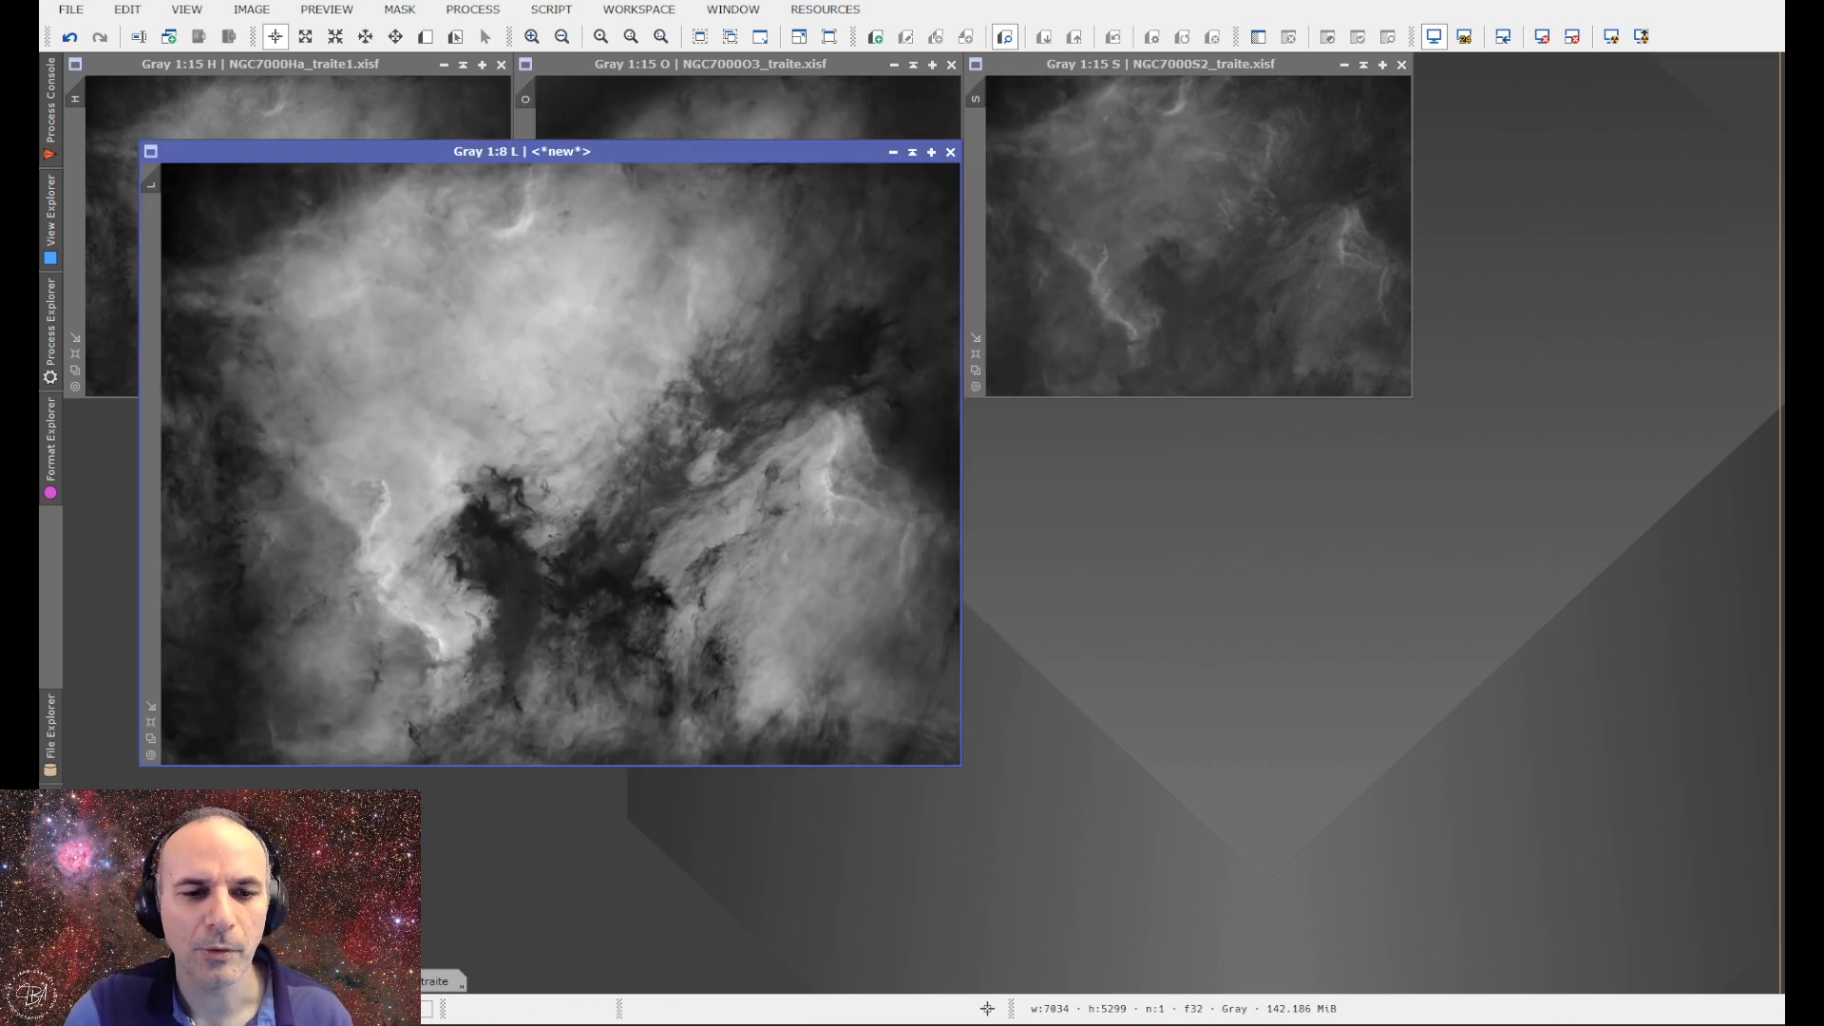
pyautogui.click(473, 9)
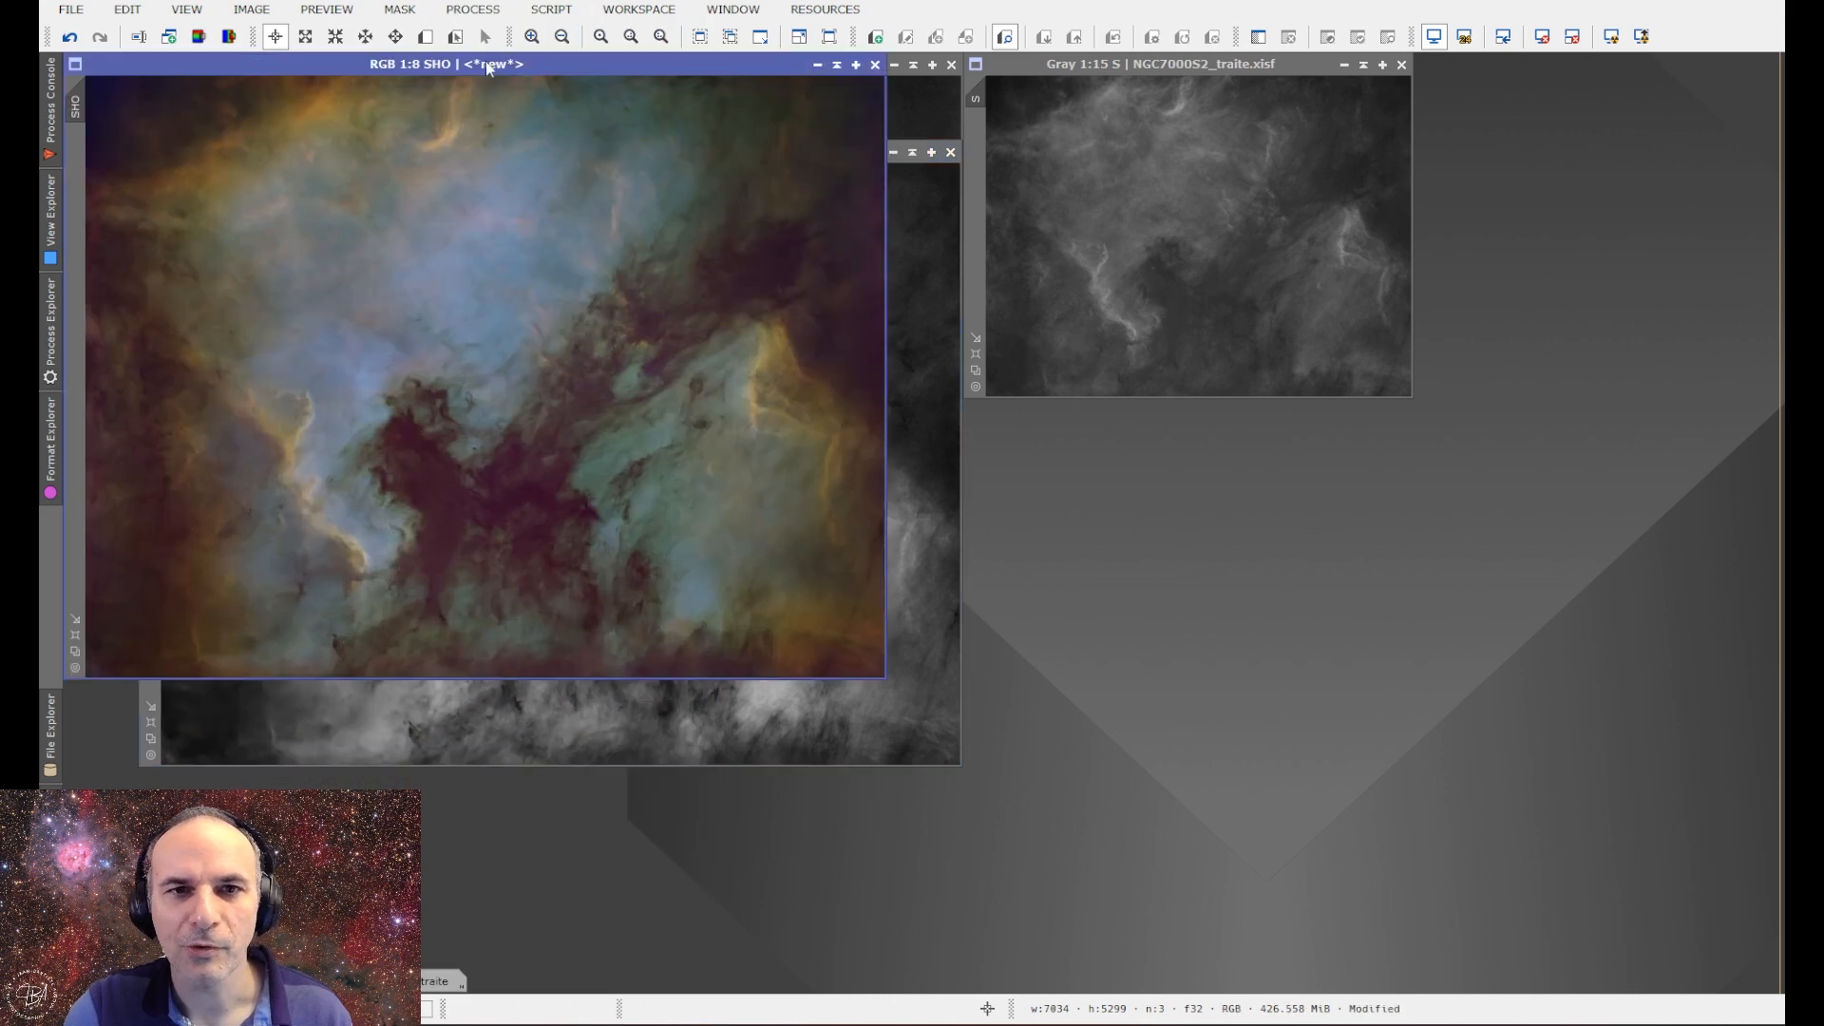
pyautogui.moveTo(489, 69); pyautogui.dragTo(1174, 155)
pyautogui.moveTo(918, 159); pyautogui.dragTo(1040, 160)
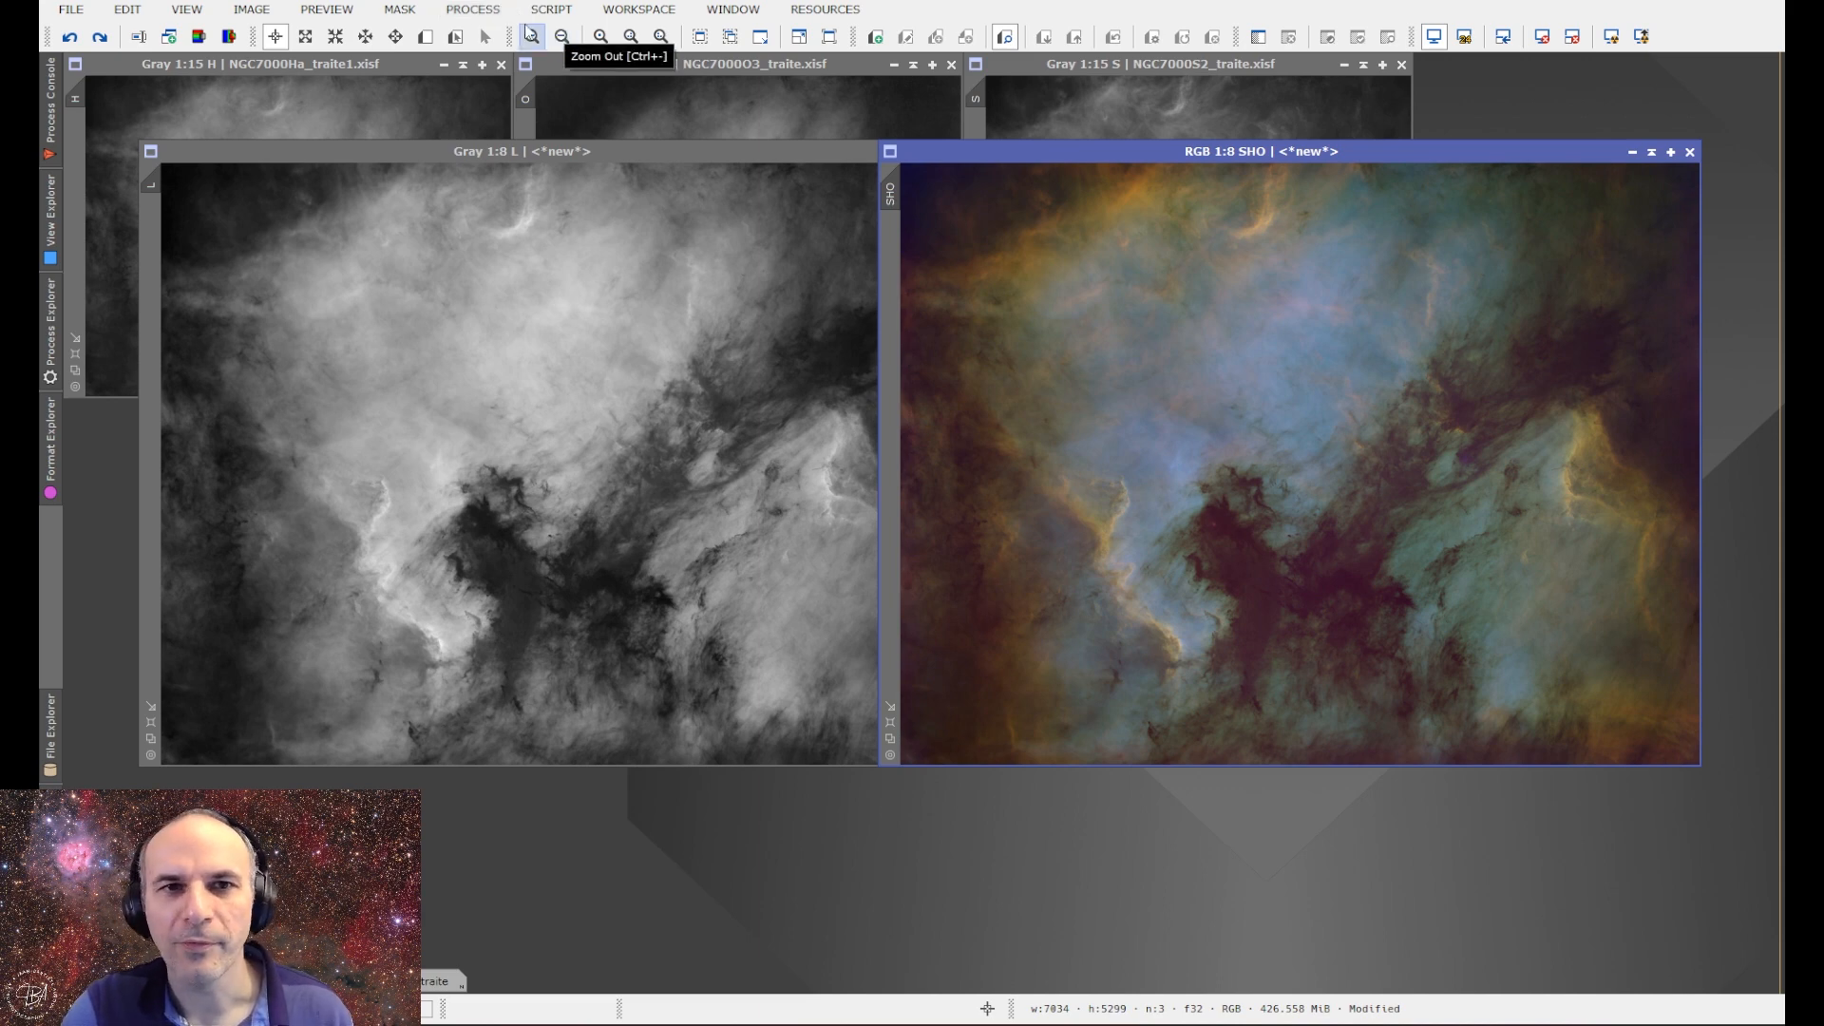
# Try ColorSaturation with a flat saturation of 0.70909 on the SHO image and undo it.
pyautogui.click(474, 11)
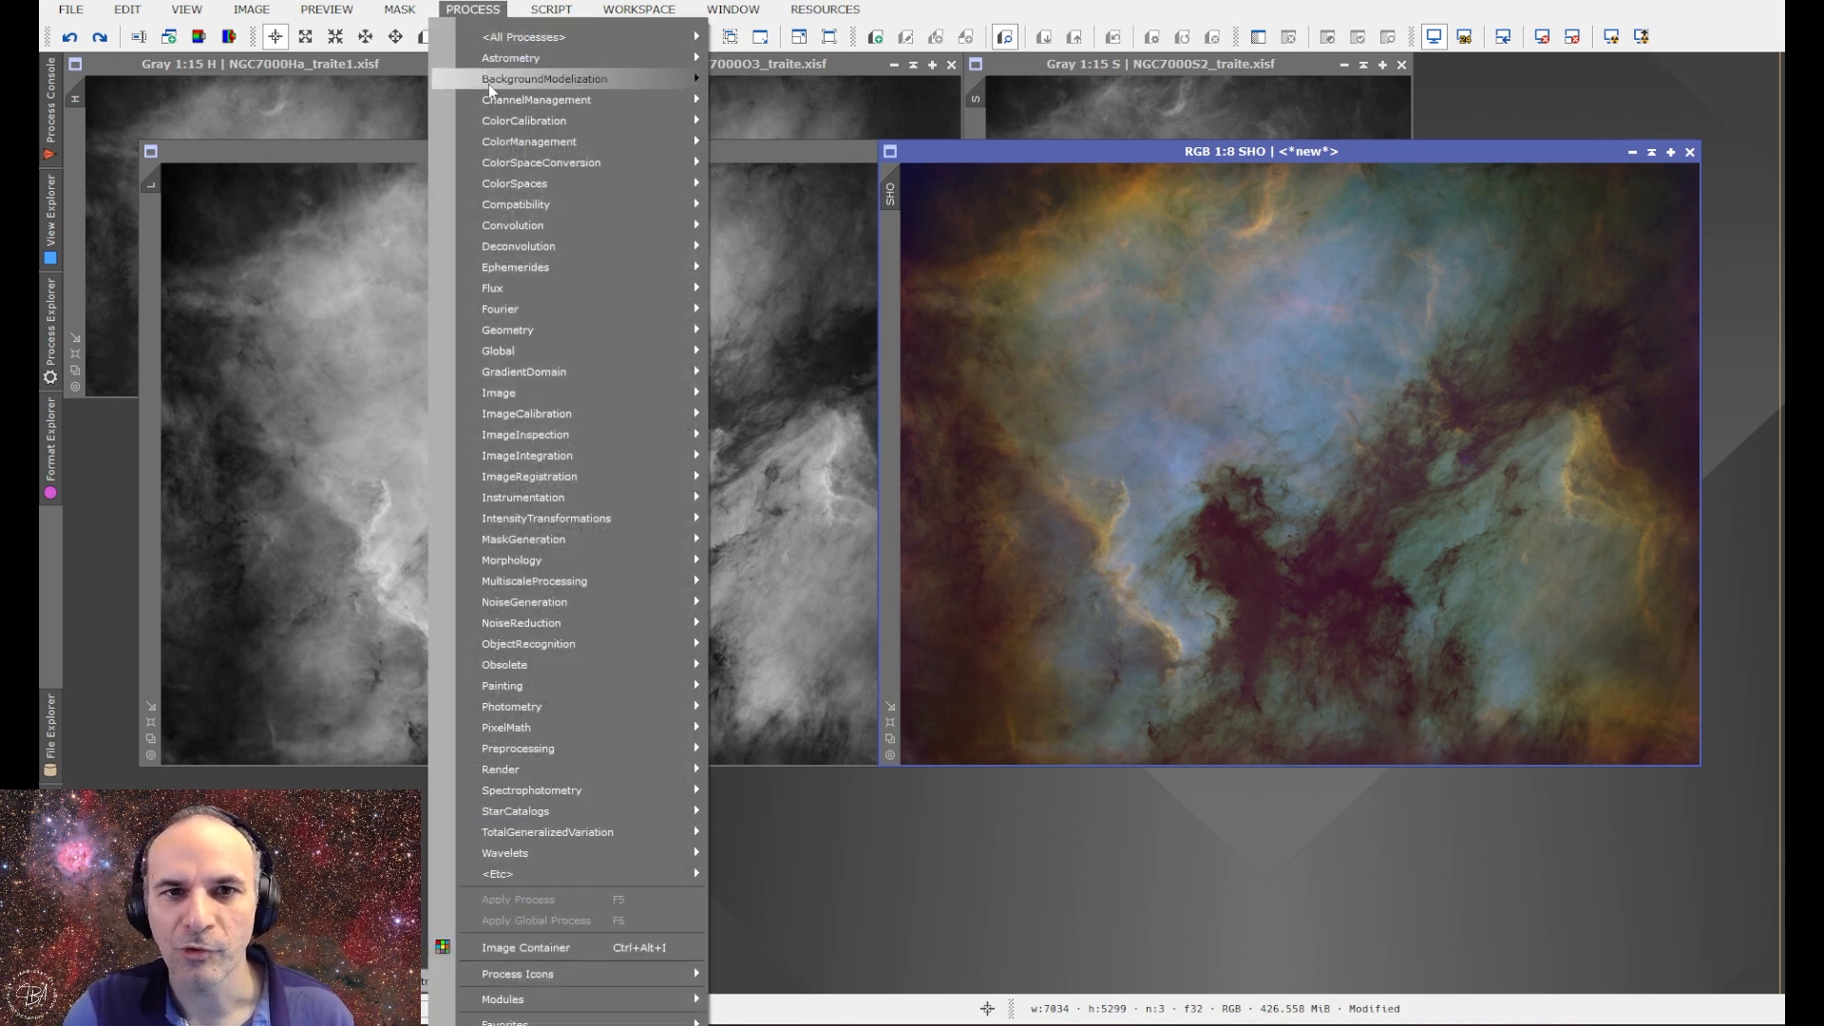
pyautogui.moveTo(489, 82)
pyautogui.click(474, 11)
pyautogui.click(474, 10)
pyautogui.moveTo(570, 37)
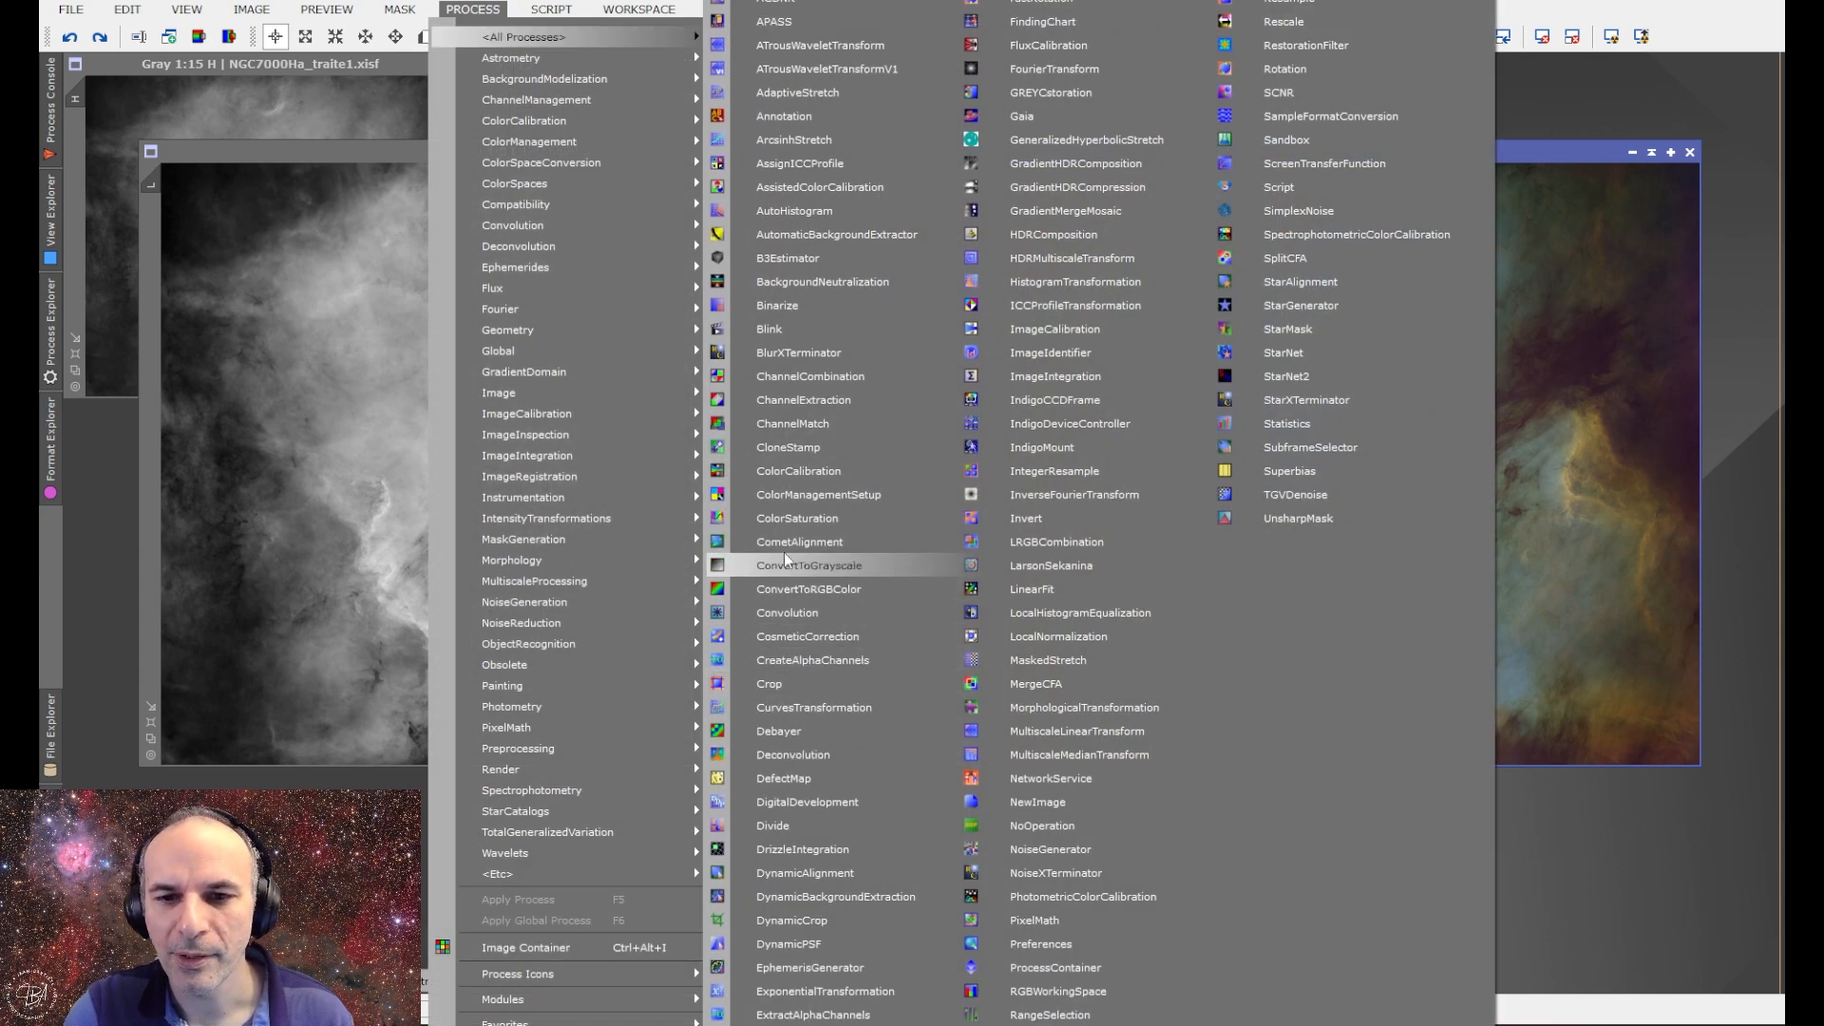
pyautogui.click(784, 519)
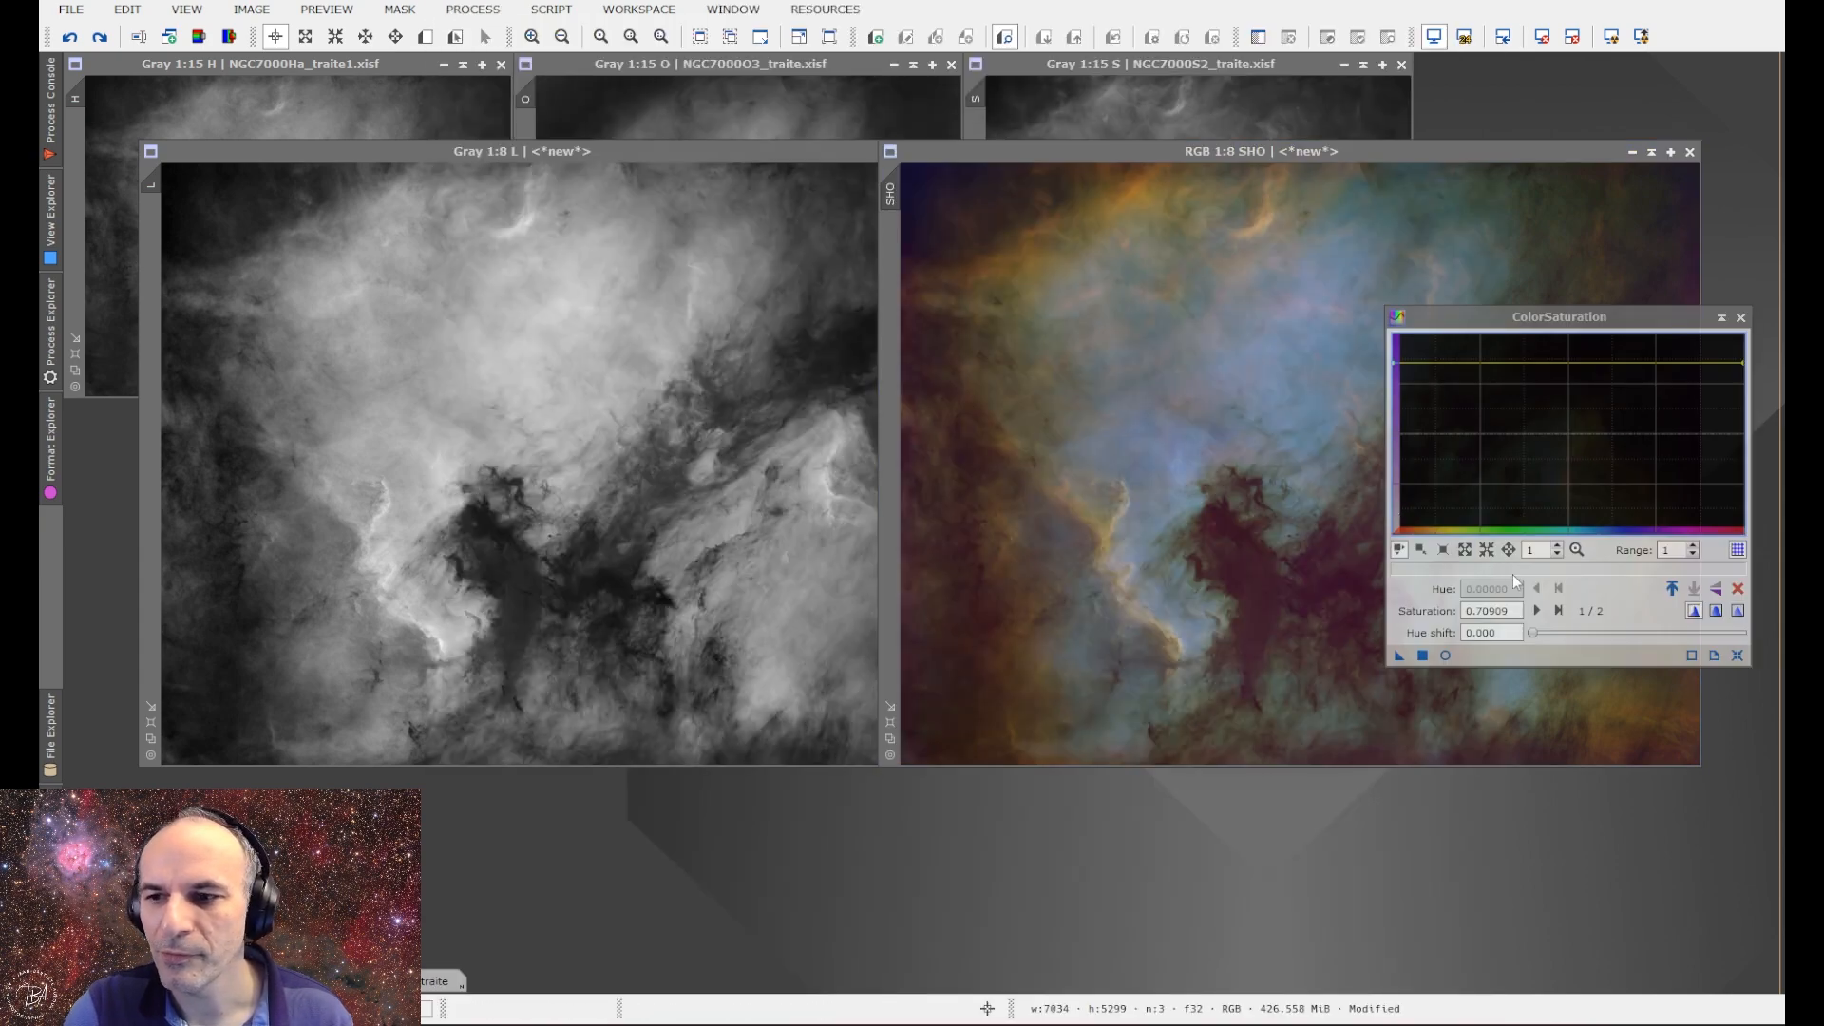
pyautogui.moveTo(1397, 655); pyautogui.dragTo(1290, 644)
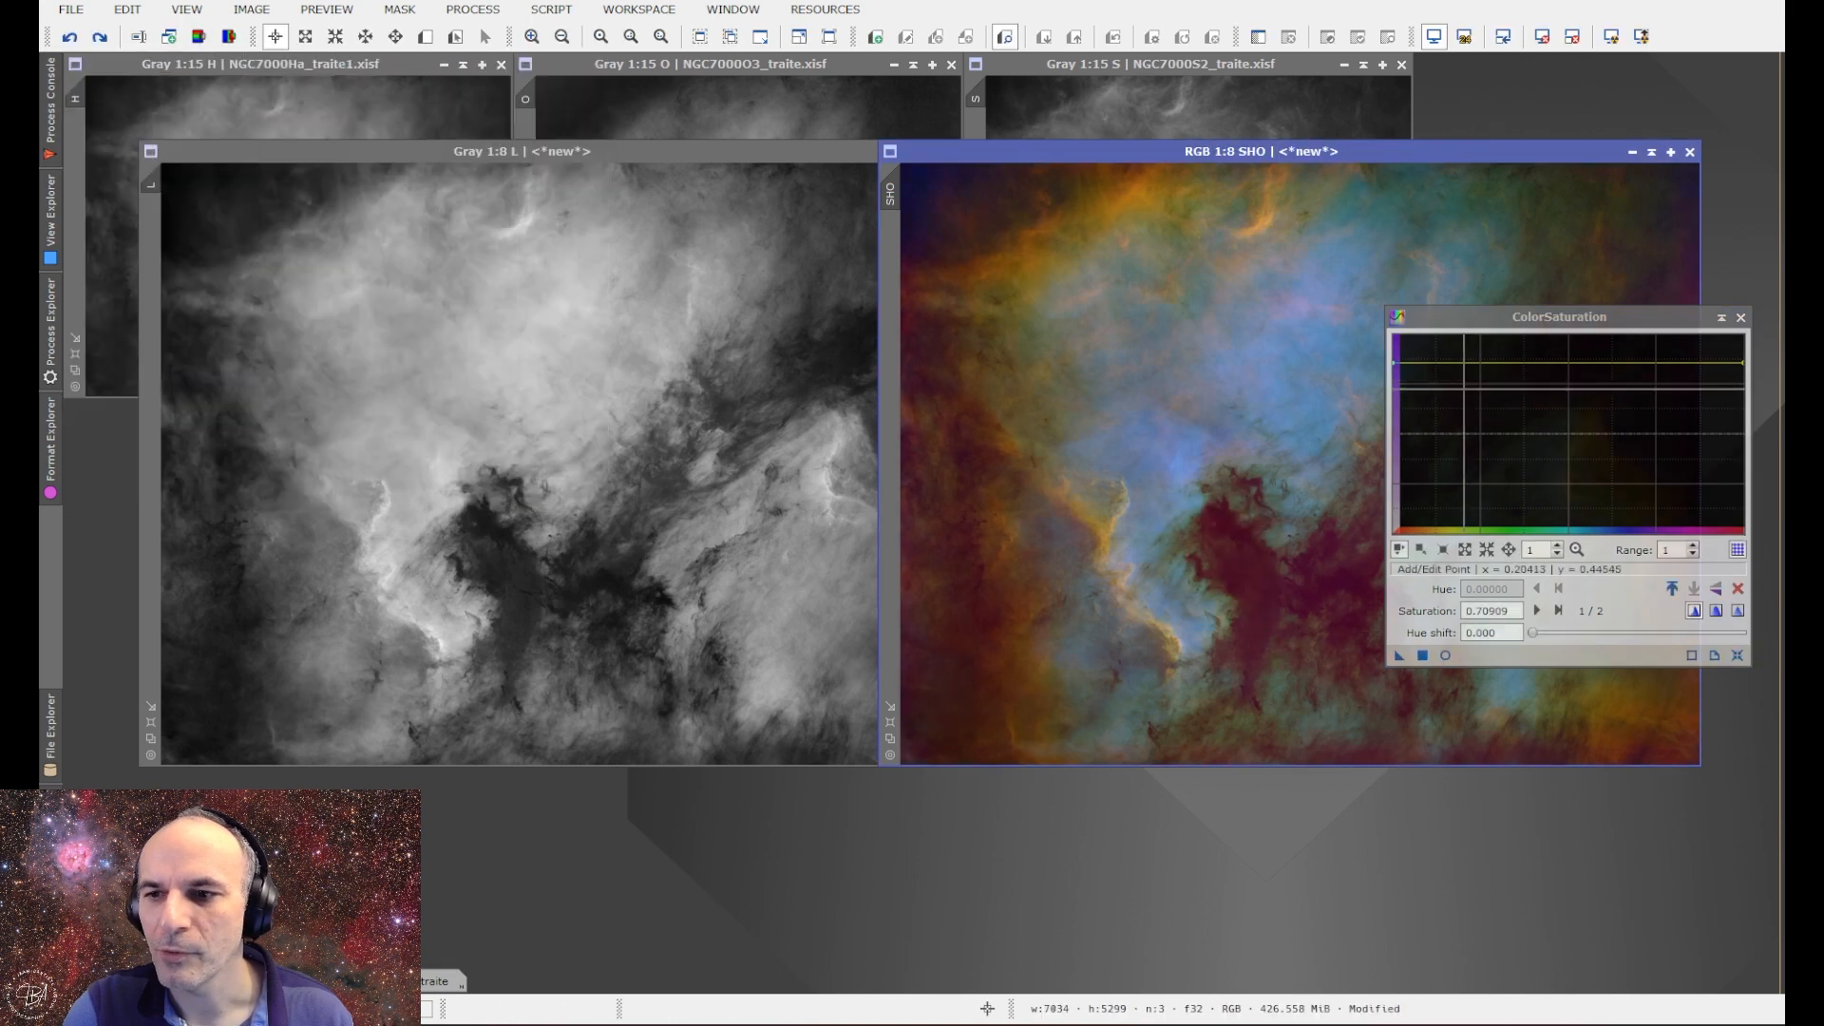
pyautogui.click(70, 37)
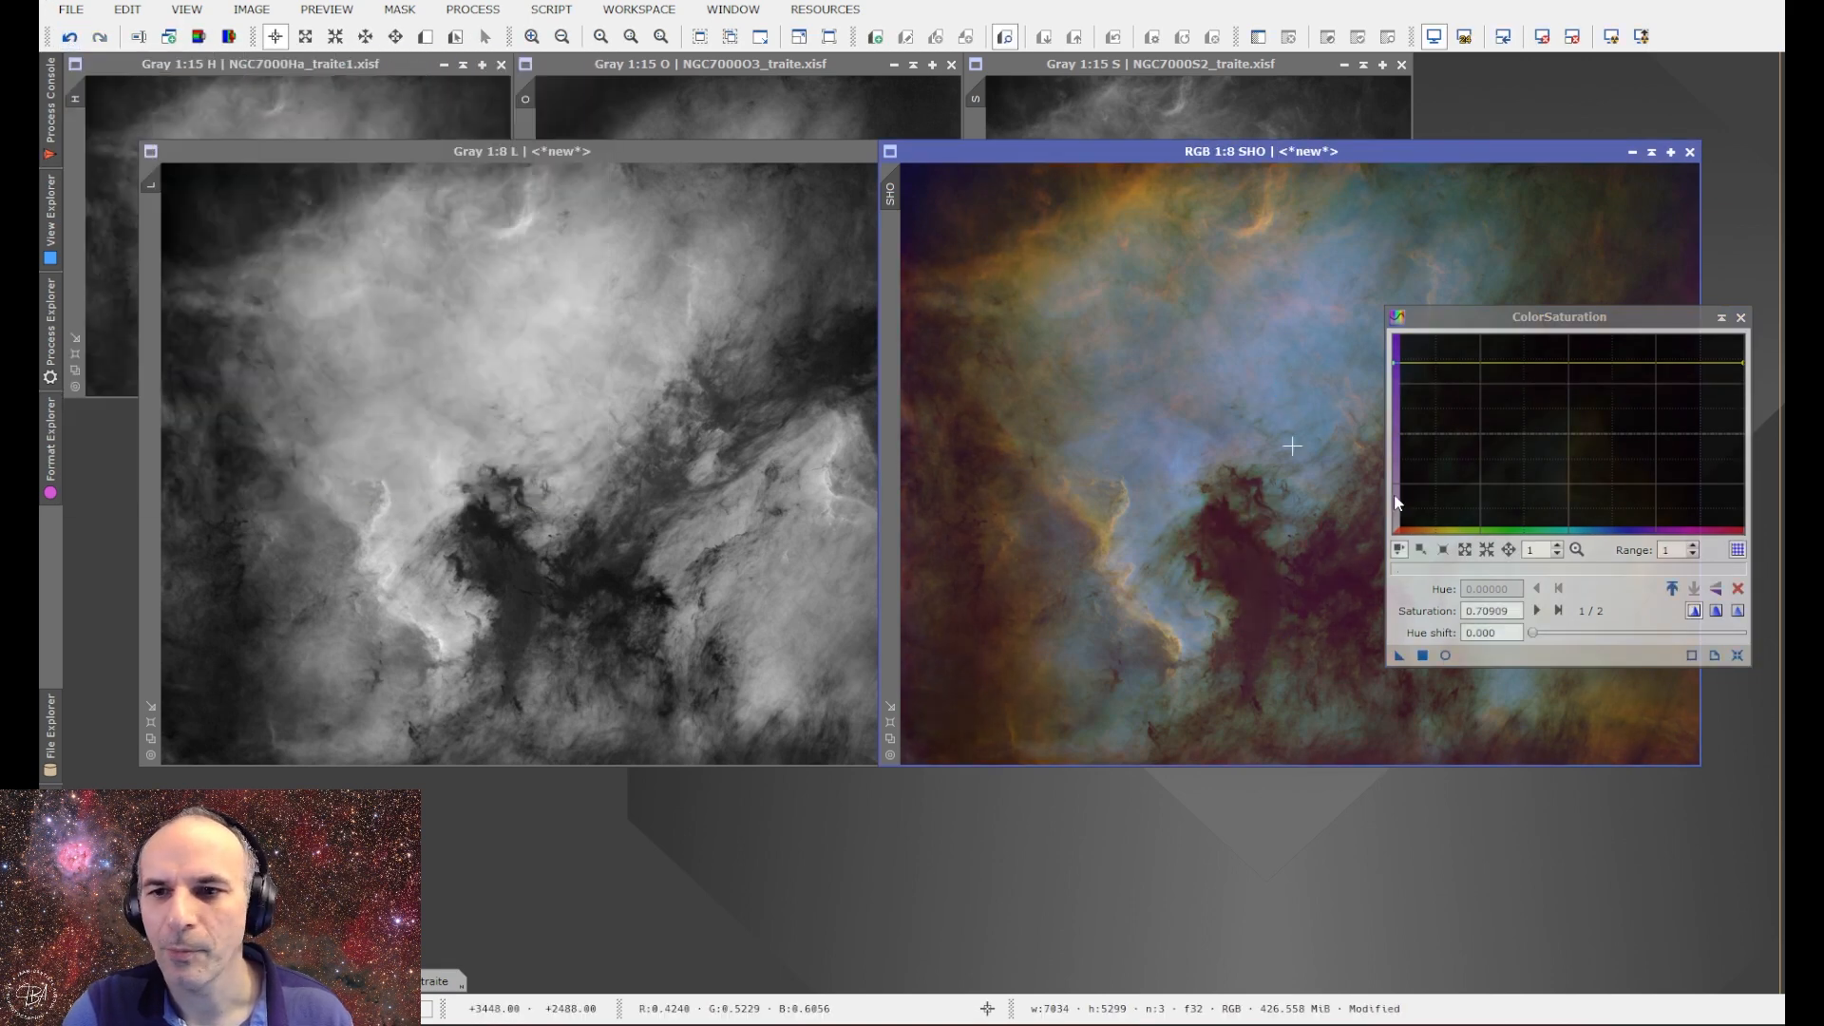
# Lower the flat ColorSaturation curve to 0.35455, apply it to the SHO image and close the process.
pyautogui.moveTo(1395, 362); pyautogui.dragTo(1395, 398)
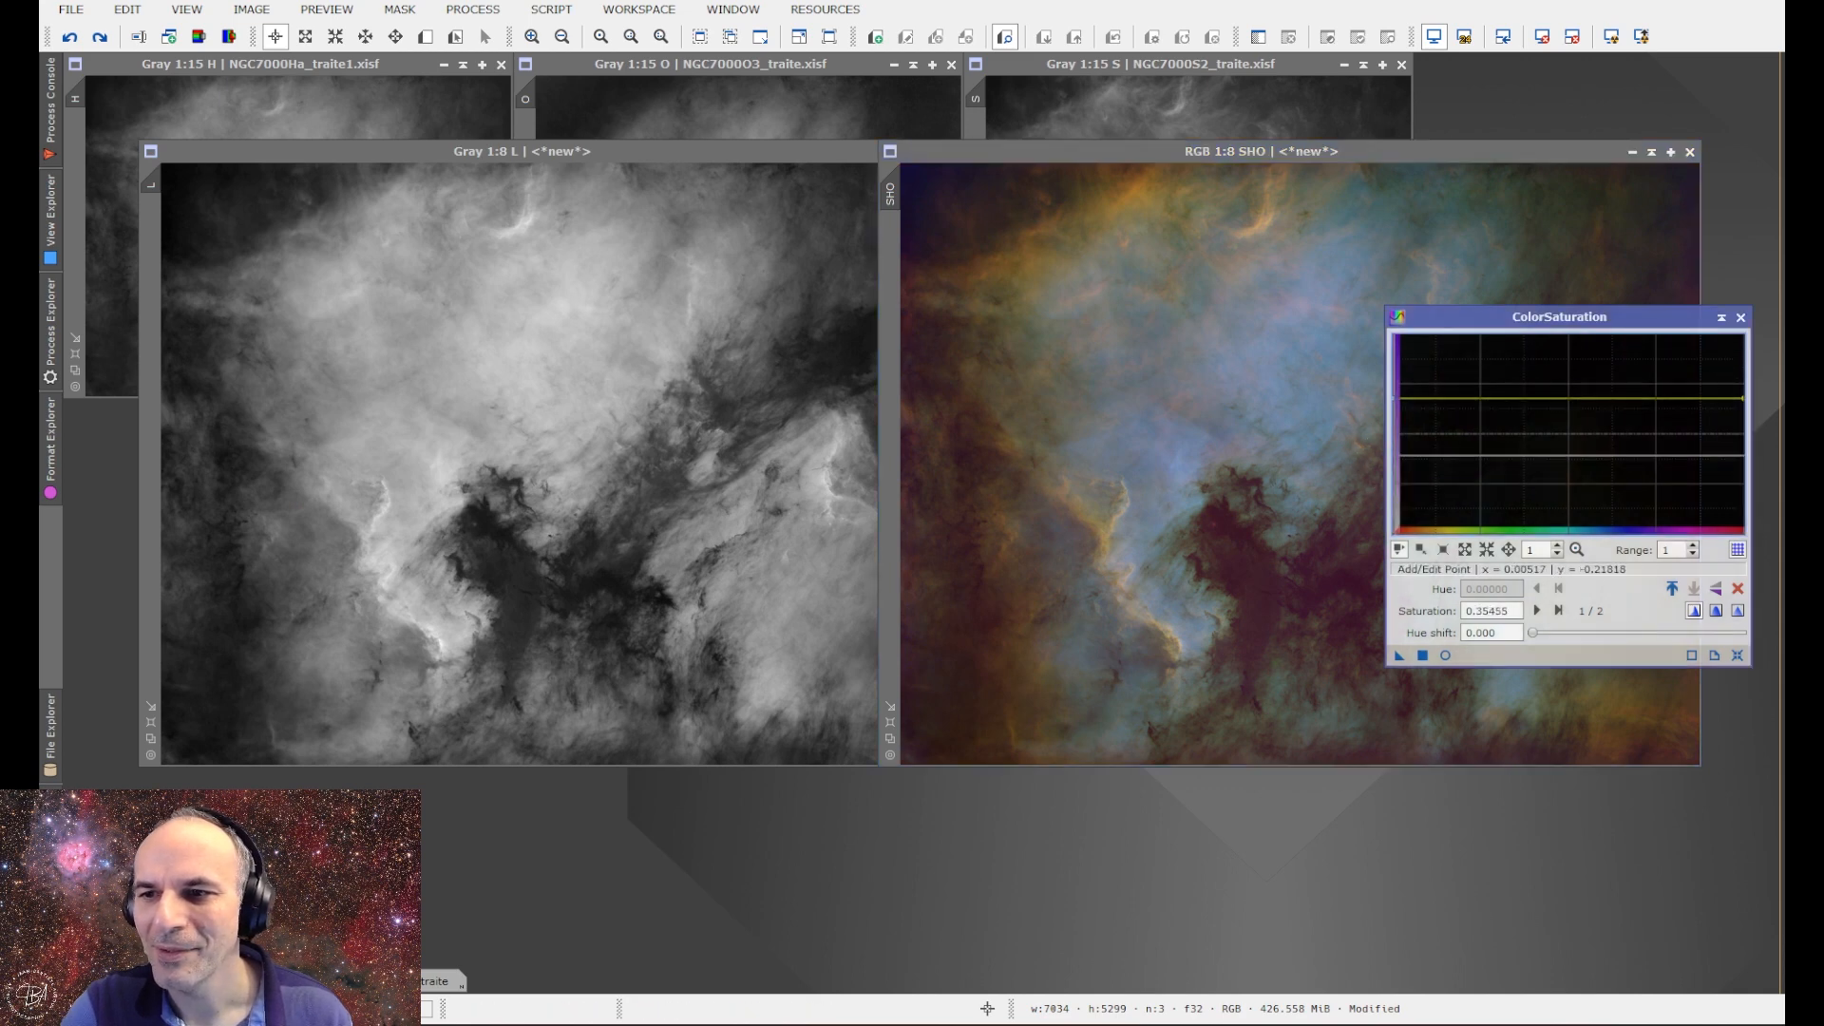
pyautogui.moveTo(1399, 655); pyautogui.dragTo(1290, 580)
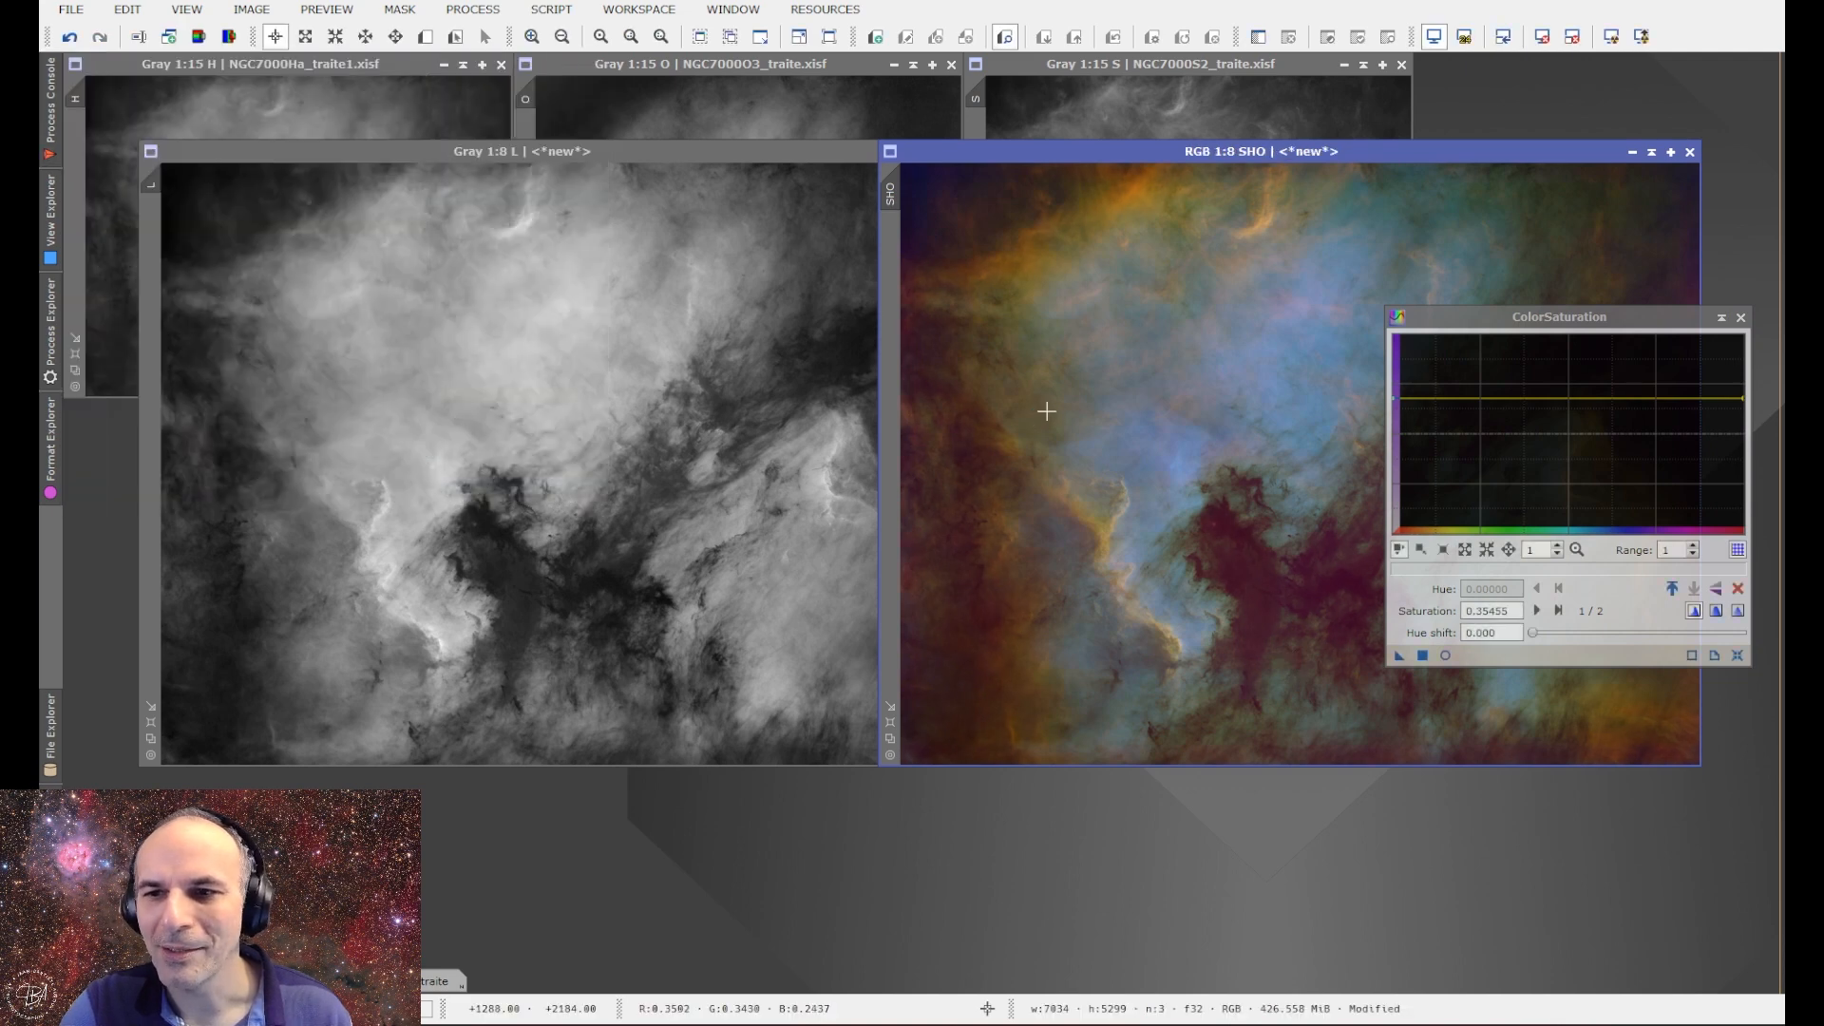
pyautogui.click(1740, 317)
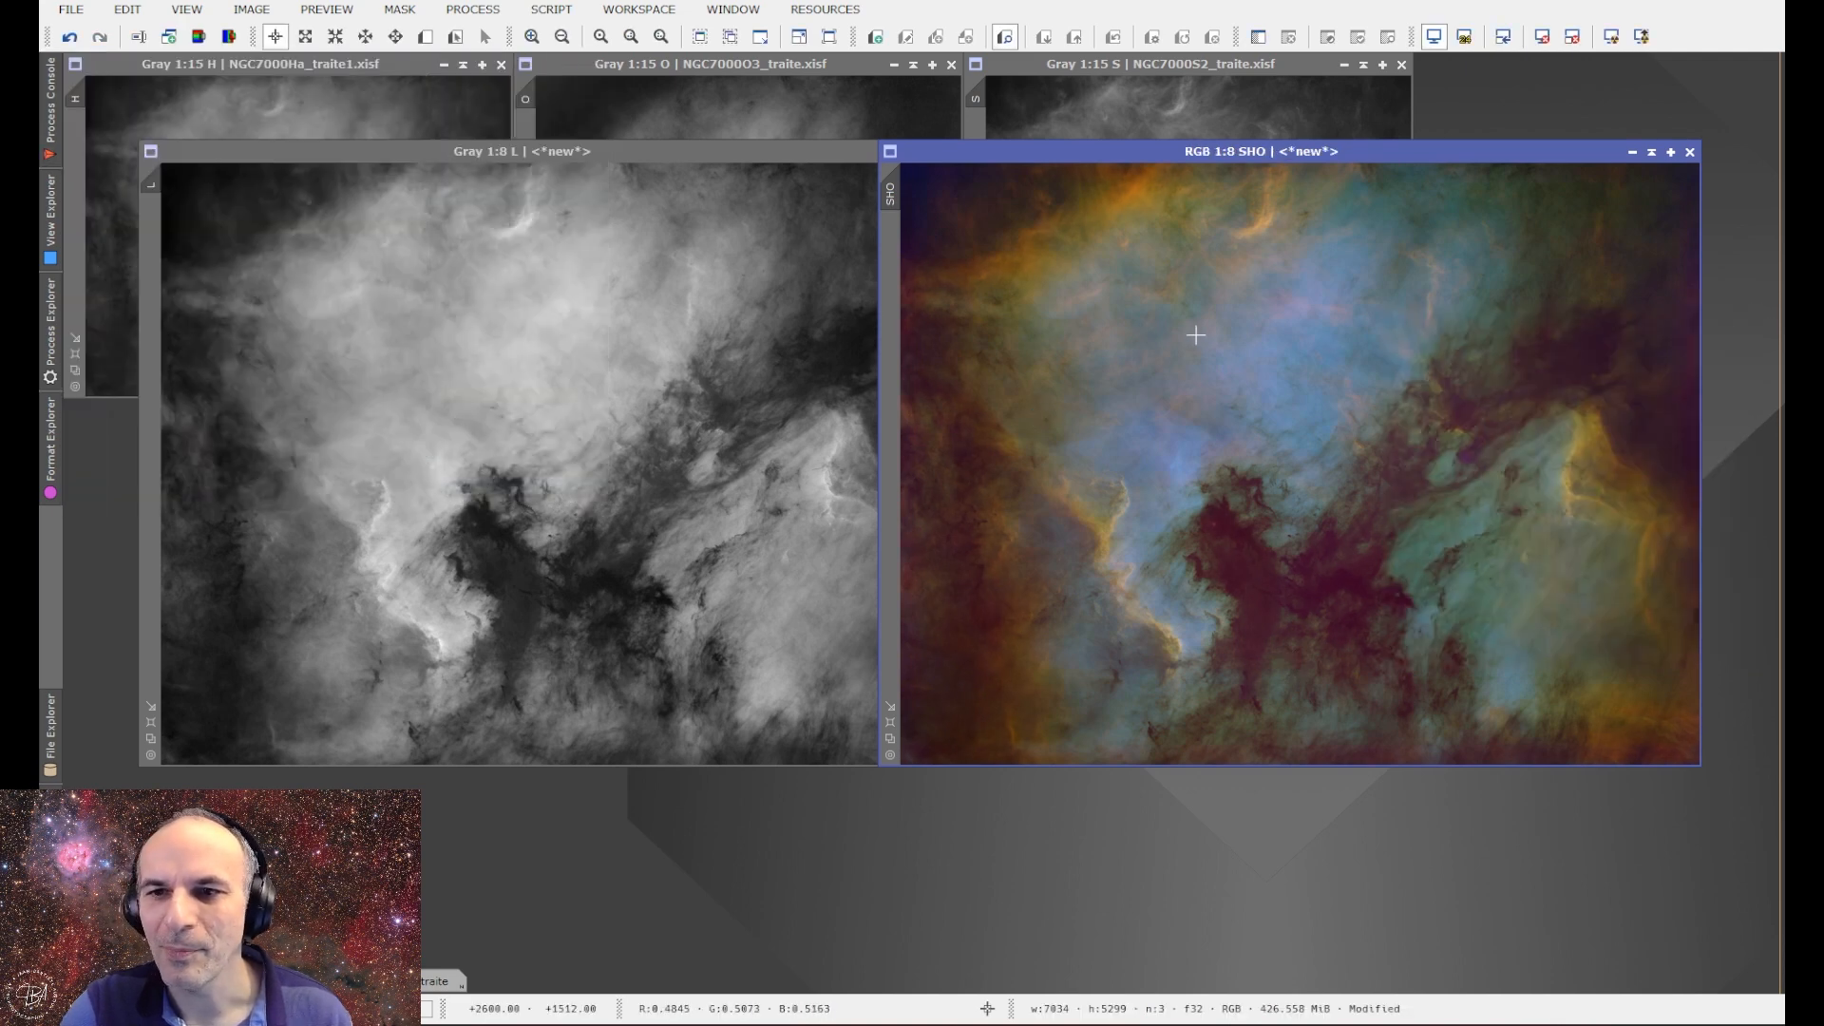
# Smooth the SHO image with ATrousWaveletTransform using four dyadic layers, with layers 1 to 4 disabled and only the residual kept.
pyautogui.click(472, 11)
pyautogui.moveTo(532, 36)
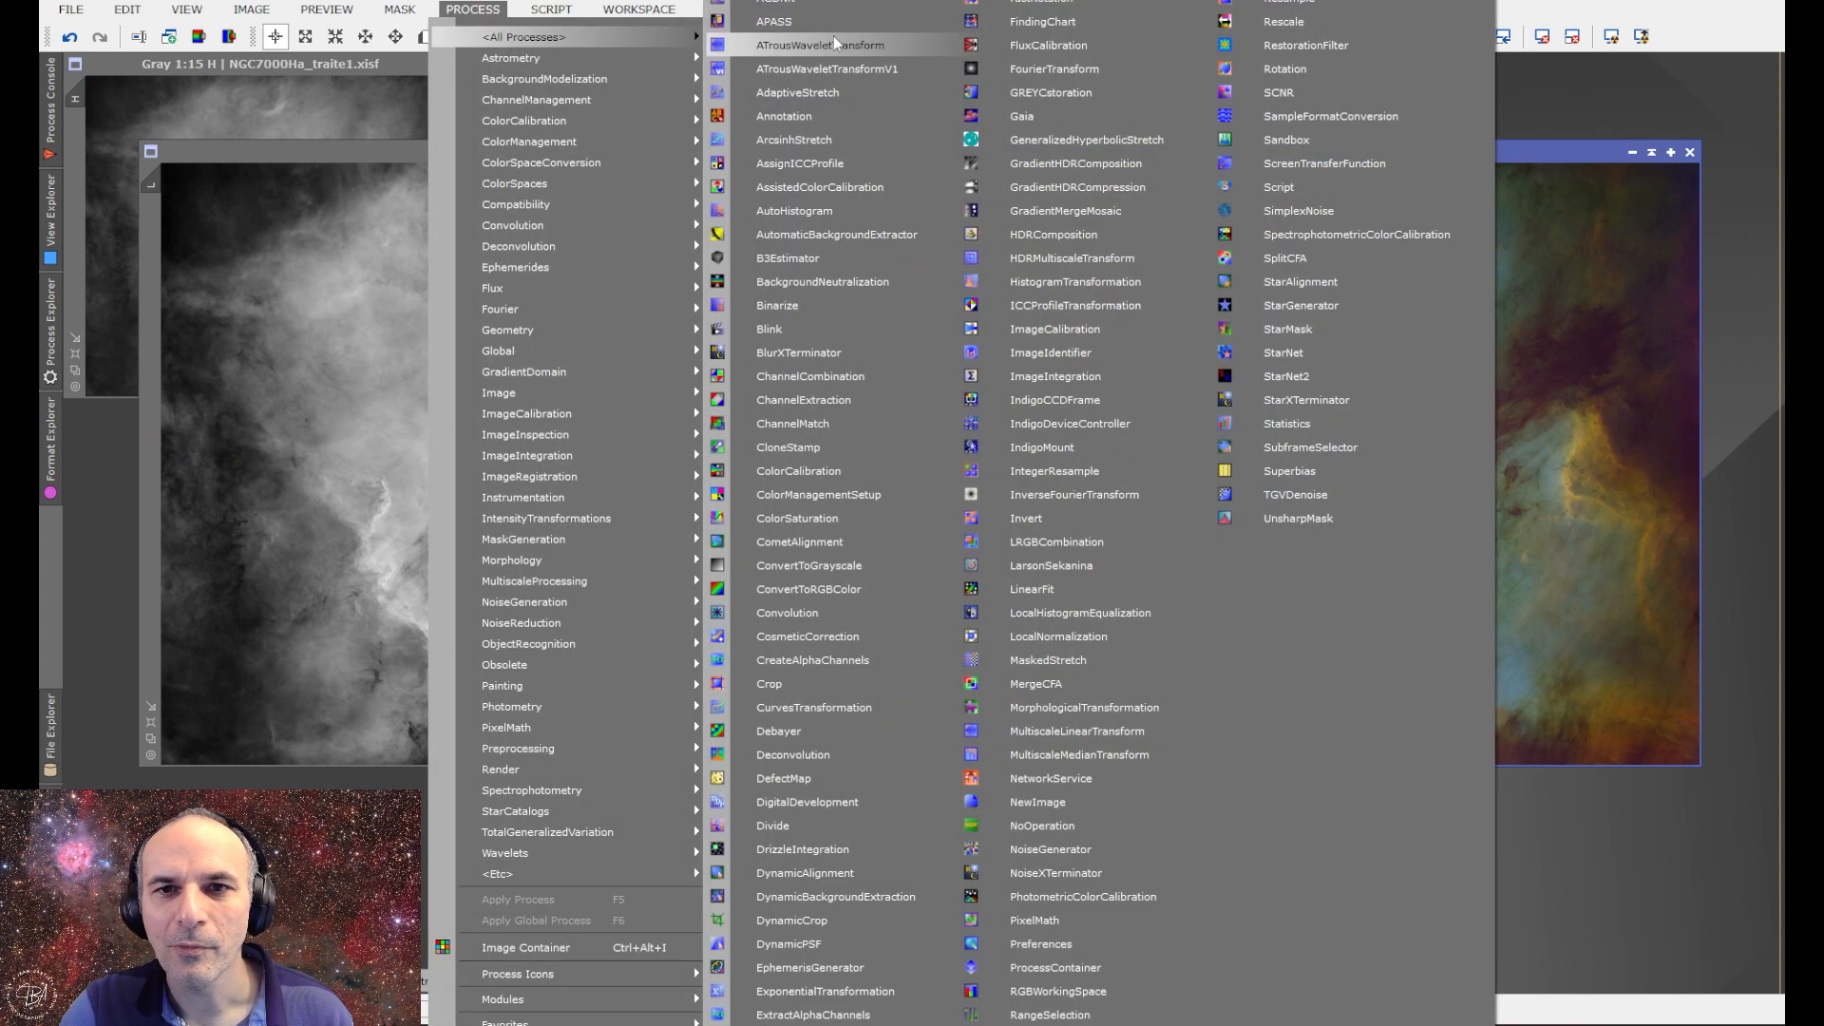
pyautogui.click(777, 45)
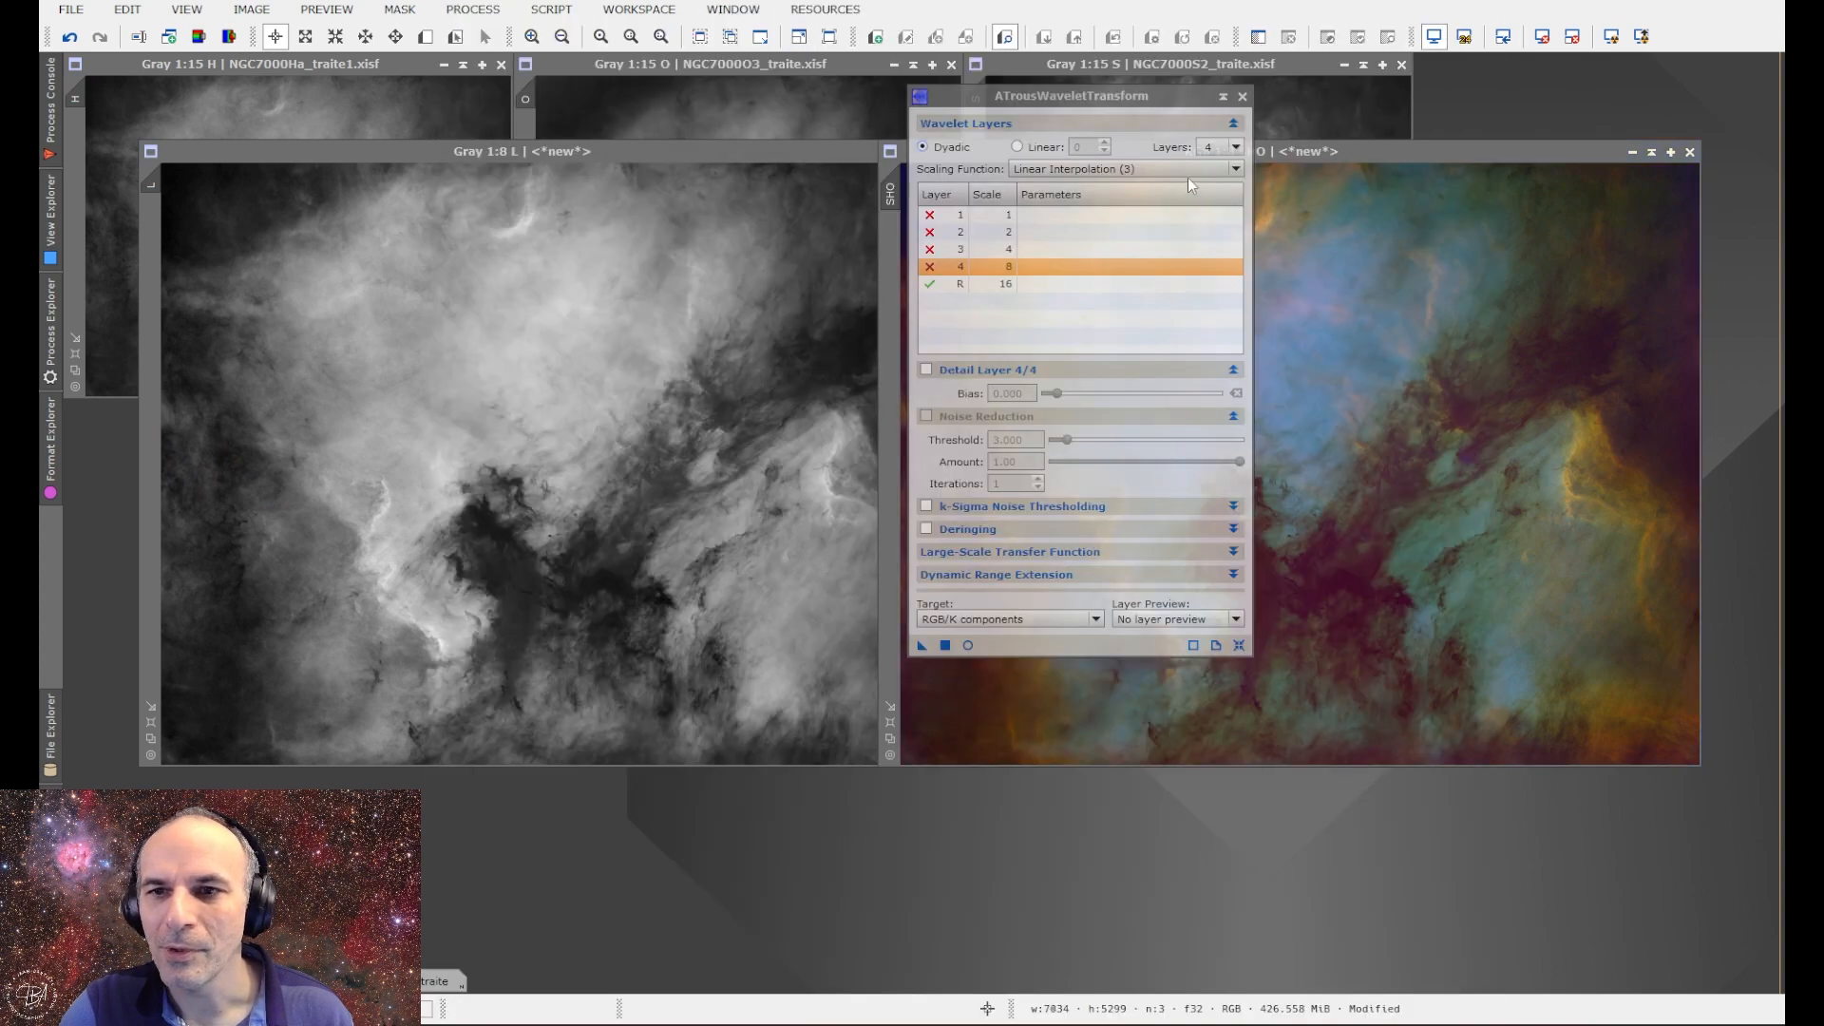
pyautogui.moveTo(1082, 108); pyautogui.dragTo(733, 139)
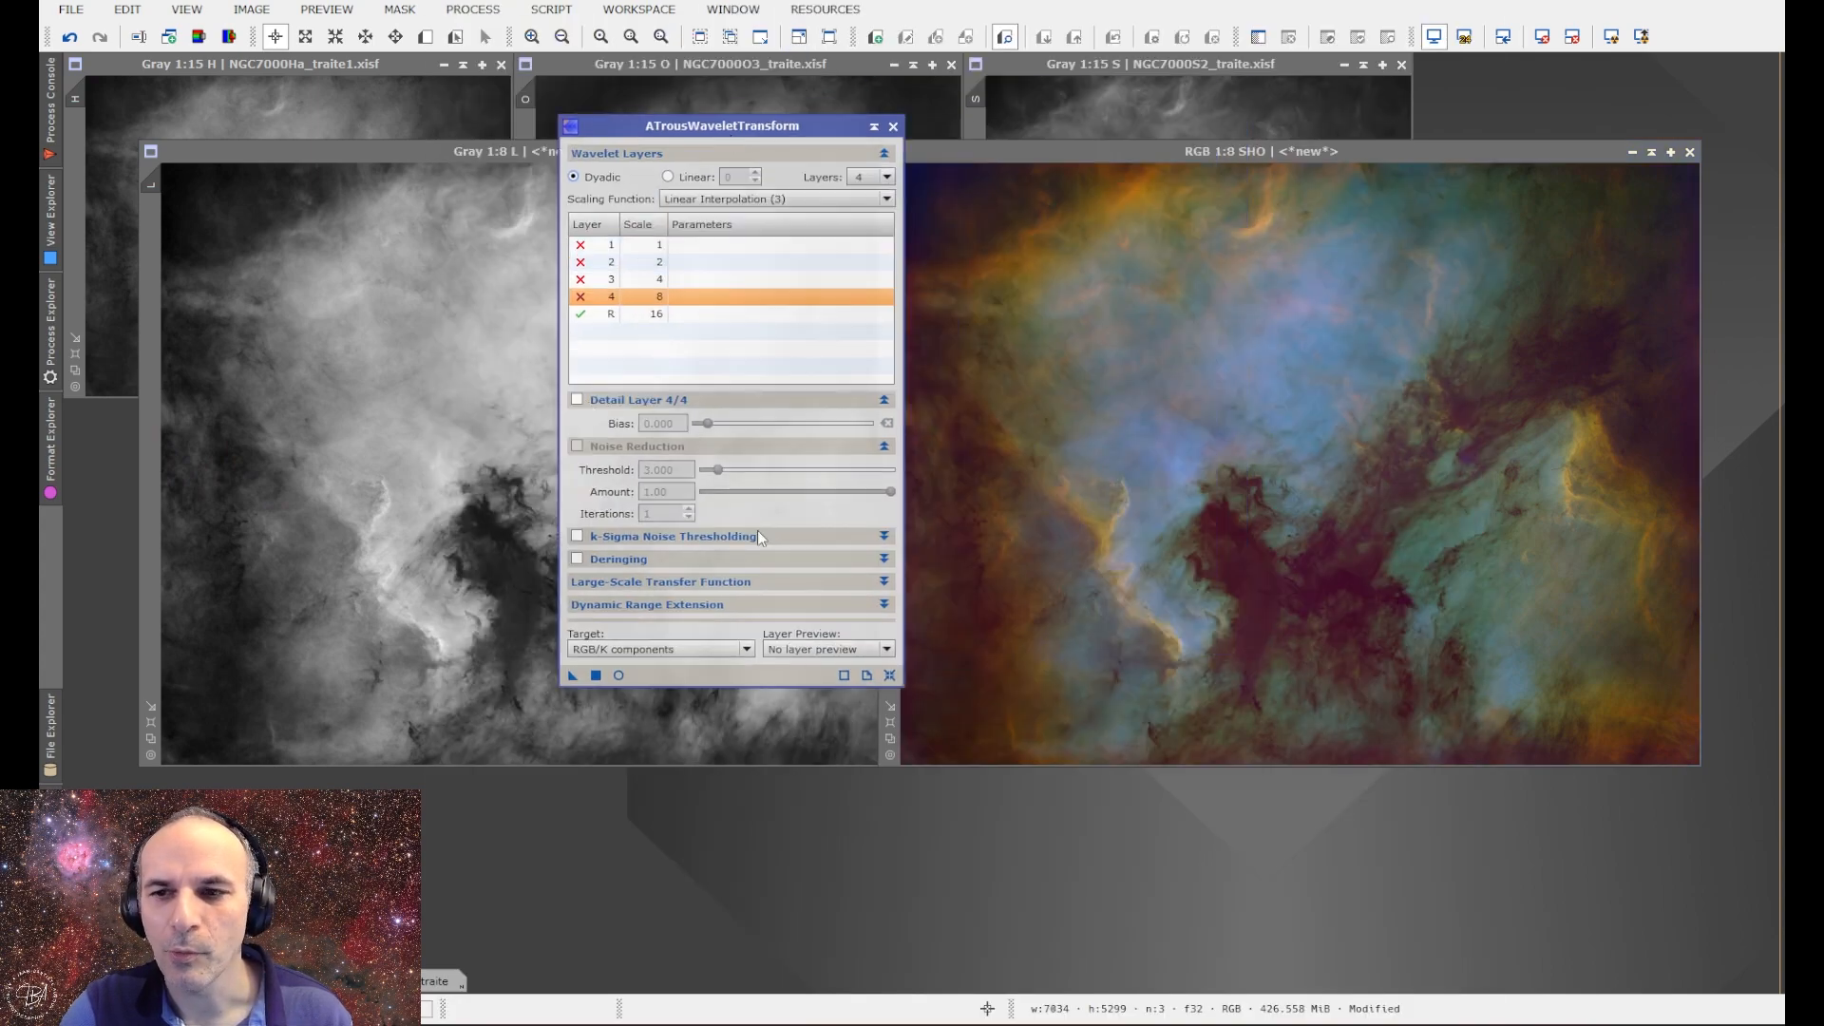
pyautogui.moveTo(572, 674); pyautogui.dragTo(1130, 733)
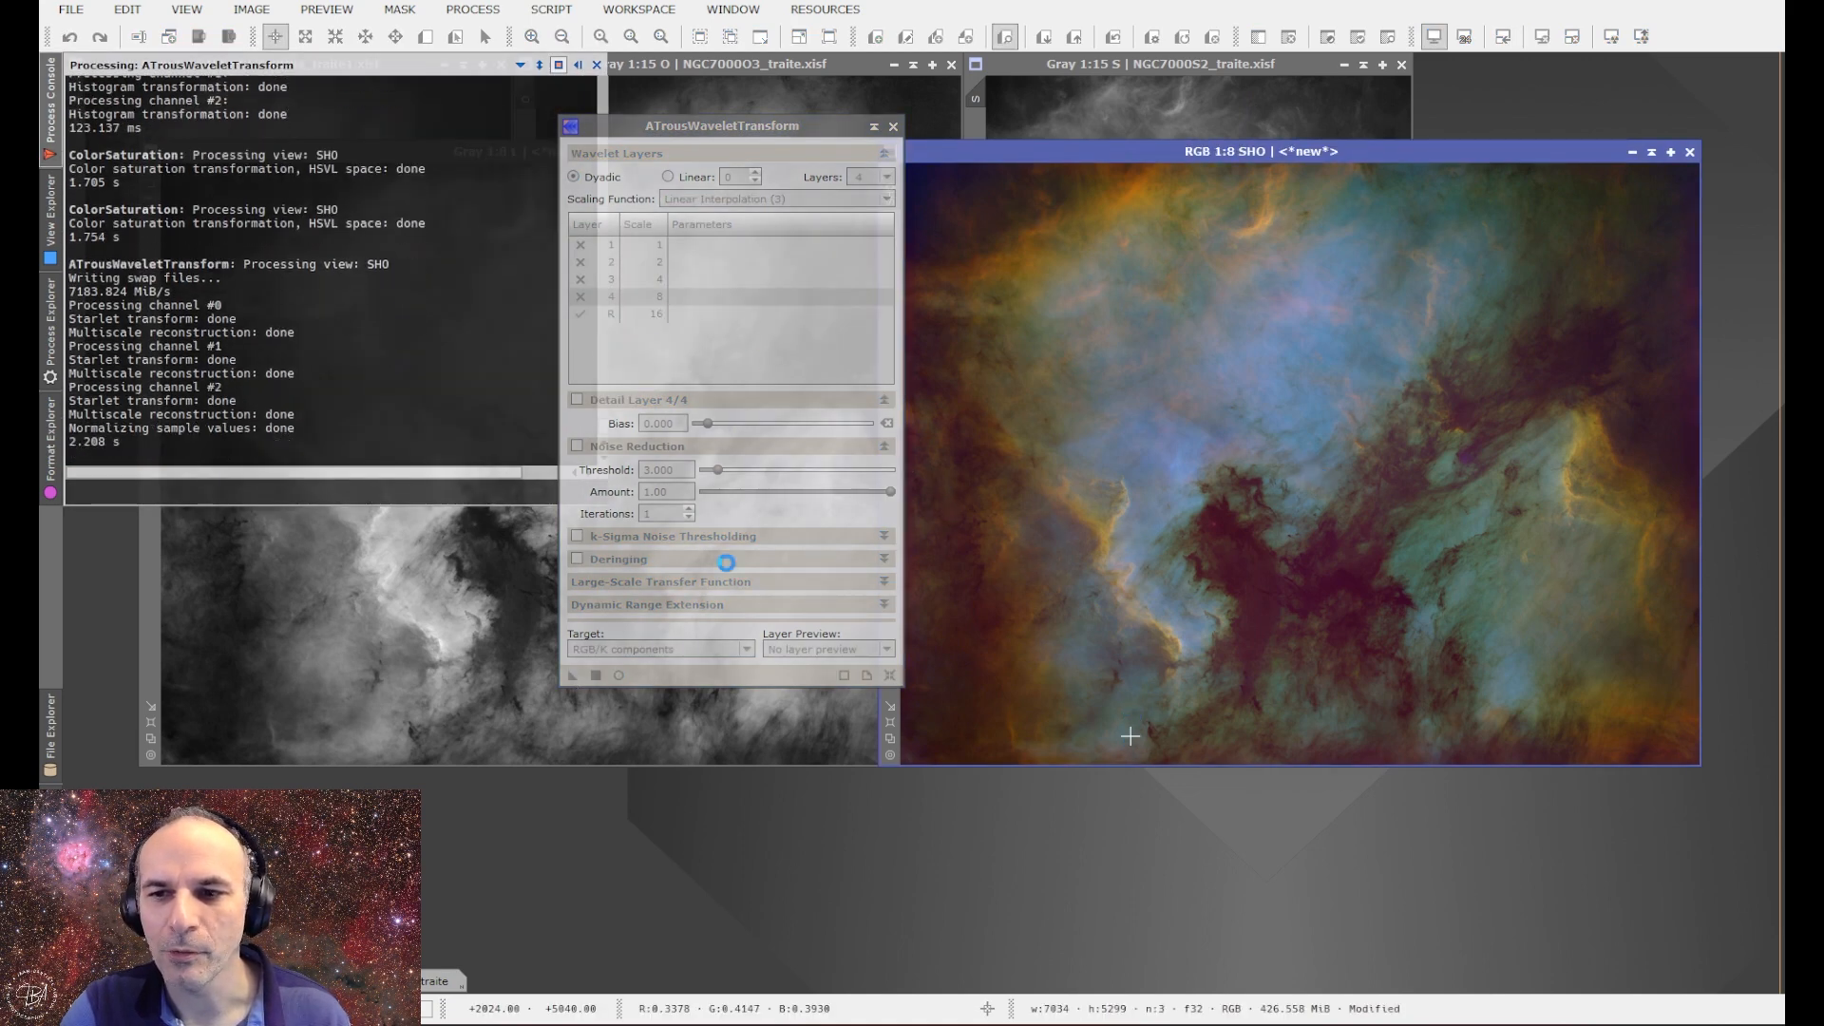
pyautogui.click(893, 126)
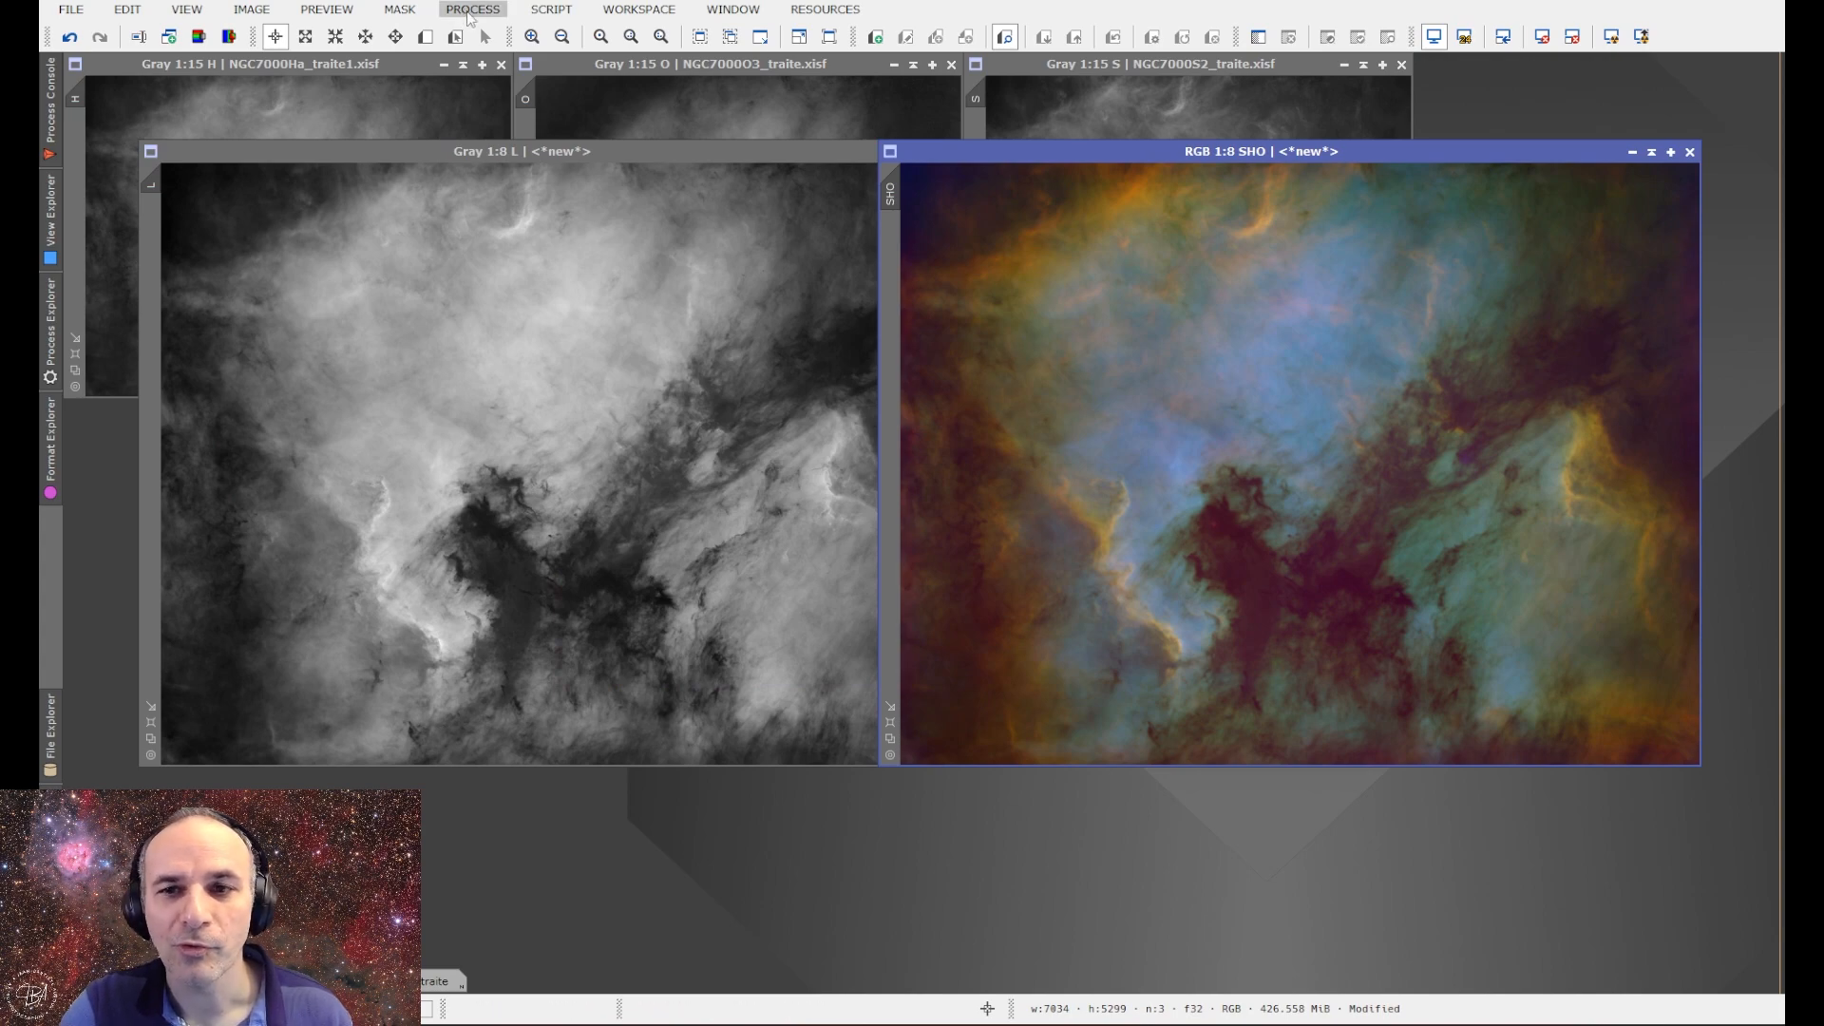
# Insert the L image as luminance into the SHO image using ChannelCombination in CIE L*a*b* with only the L channel enabled.
pyautogui.click(468, 11)
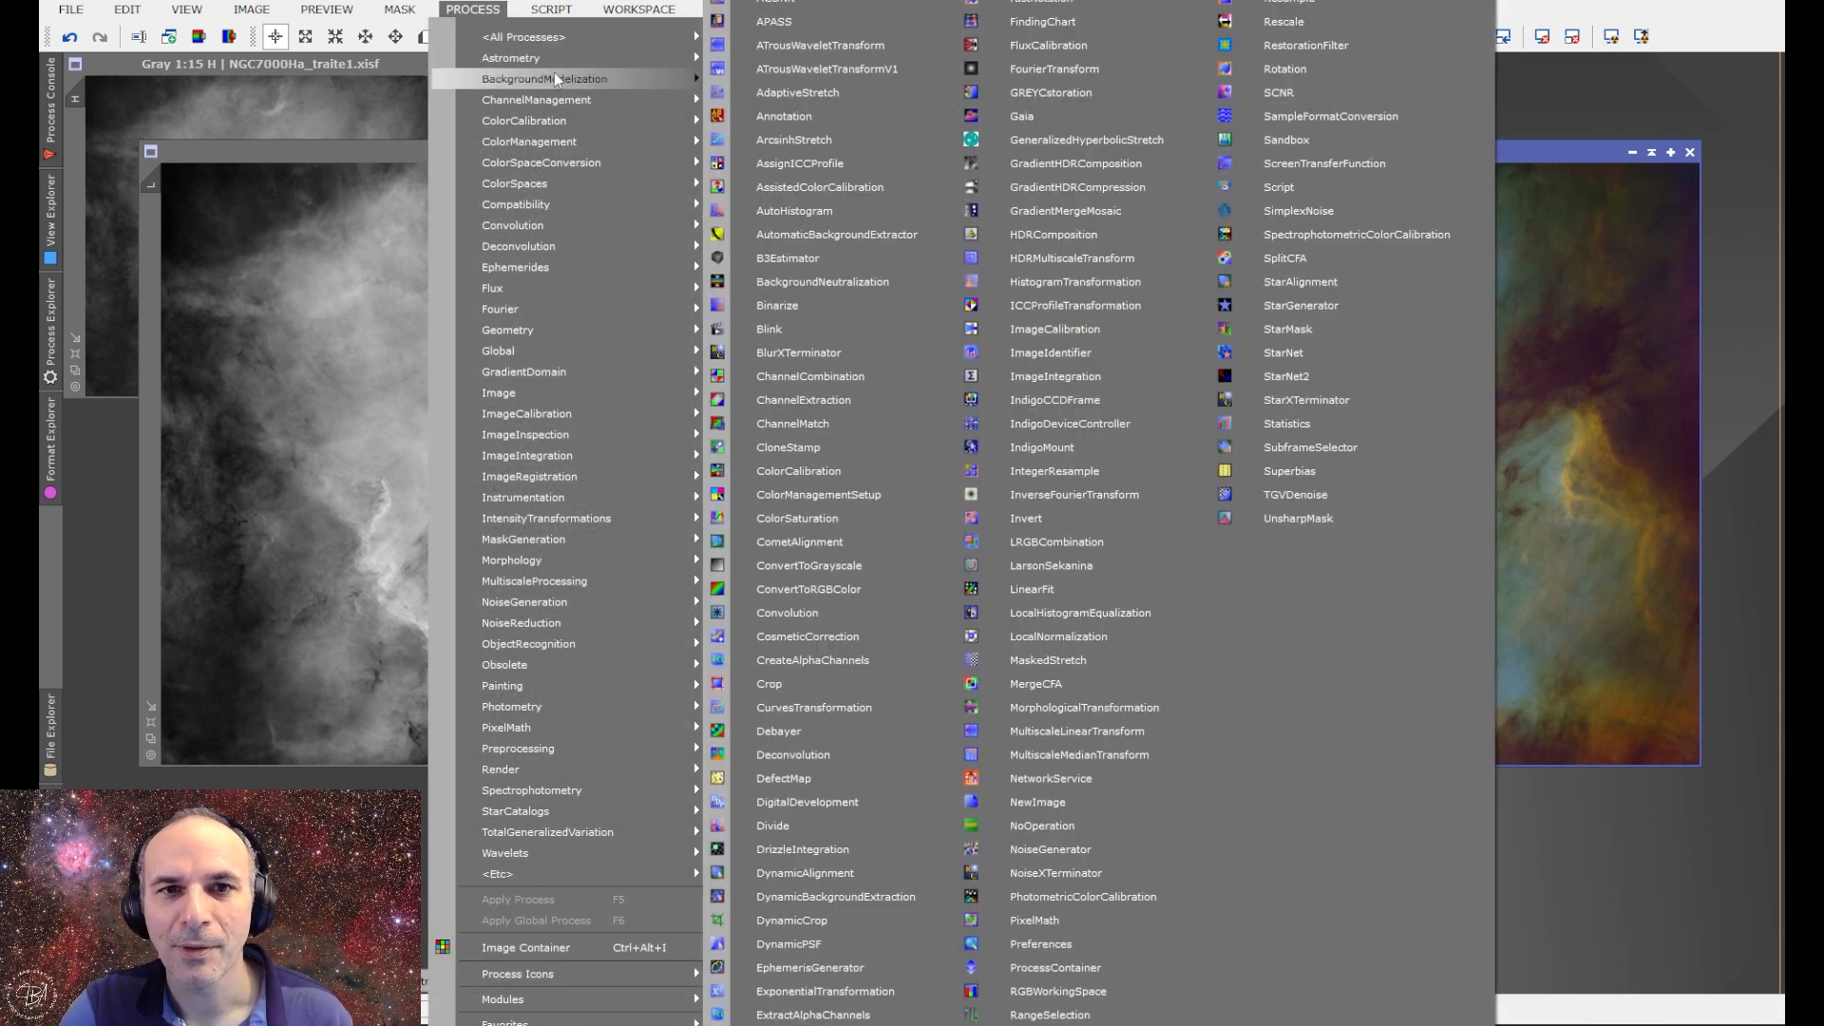
pyautogui.moveTo(553, 105)
pyautogui.click(808, 99)
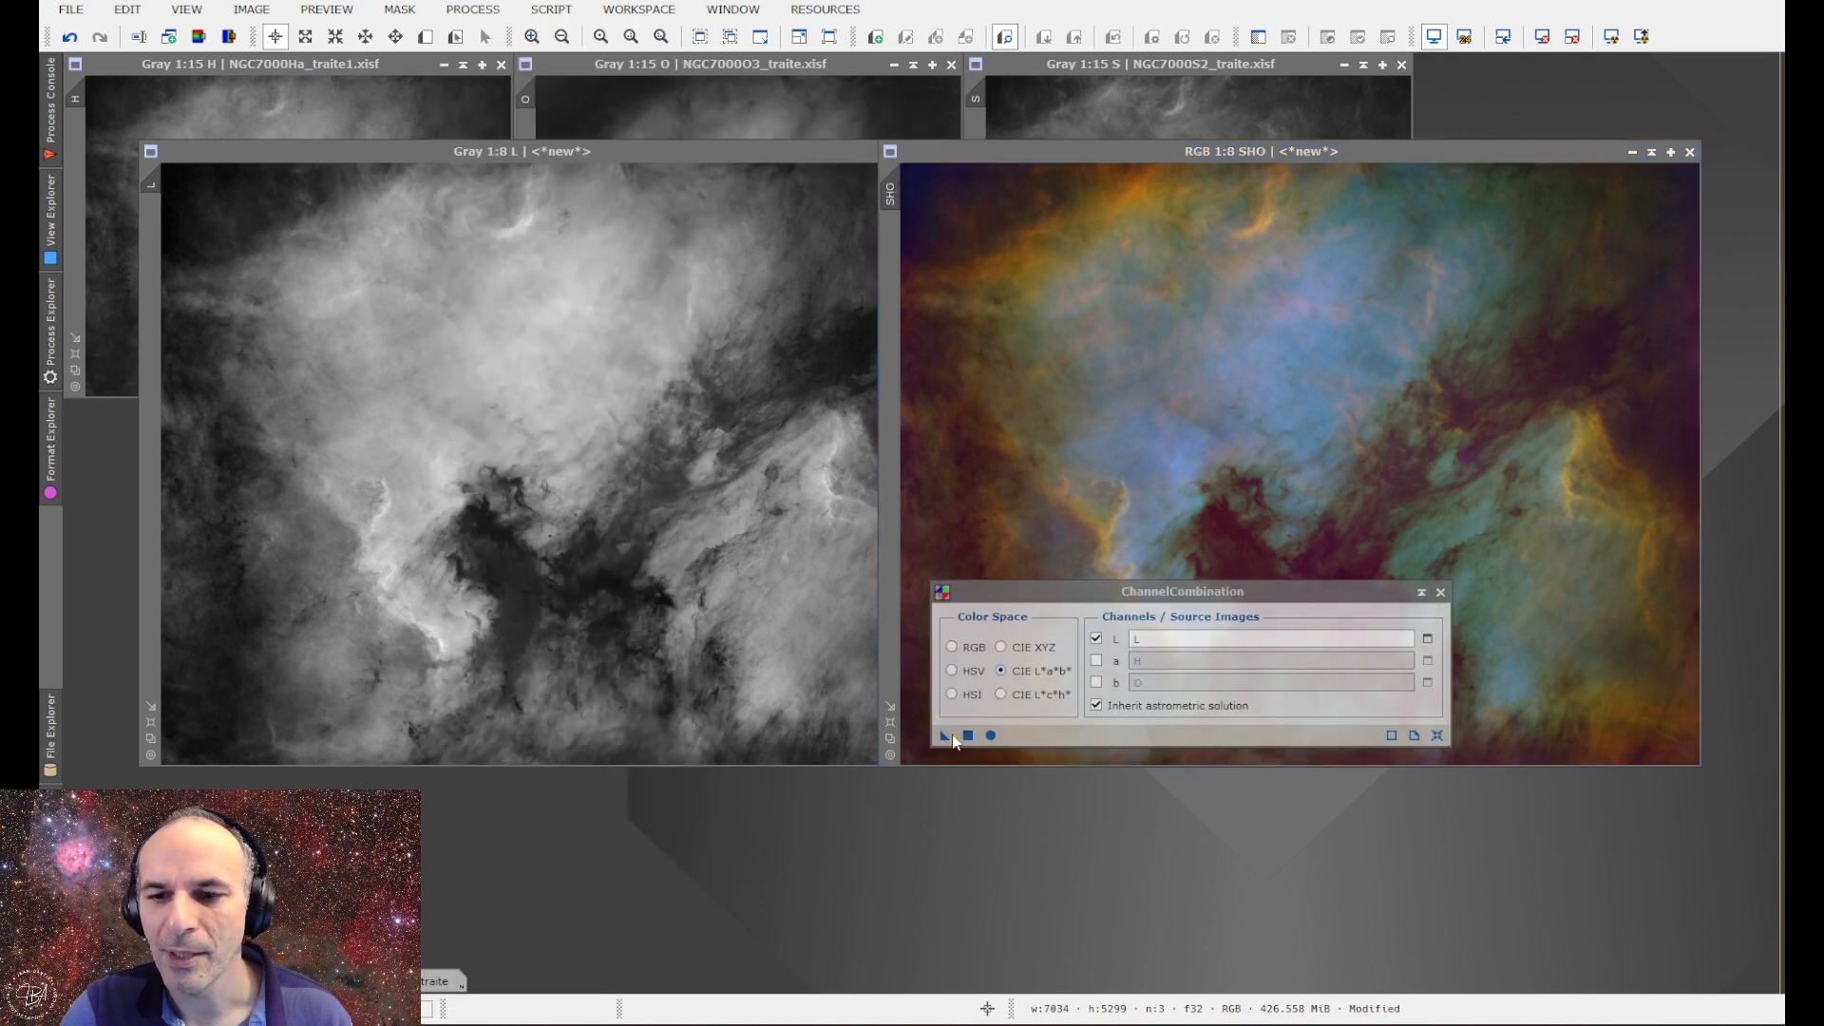
pyautogui.moveTo(945, 739); pyautogui.dragTo(1128, 440)
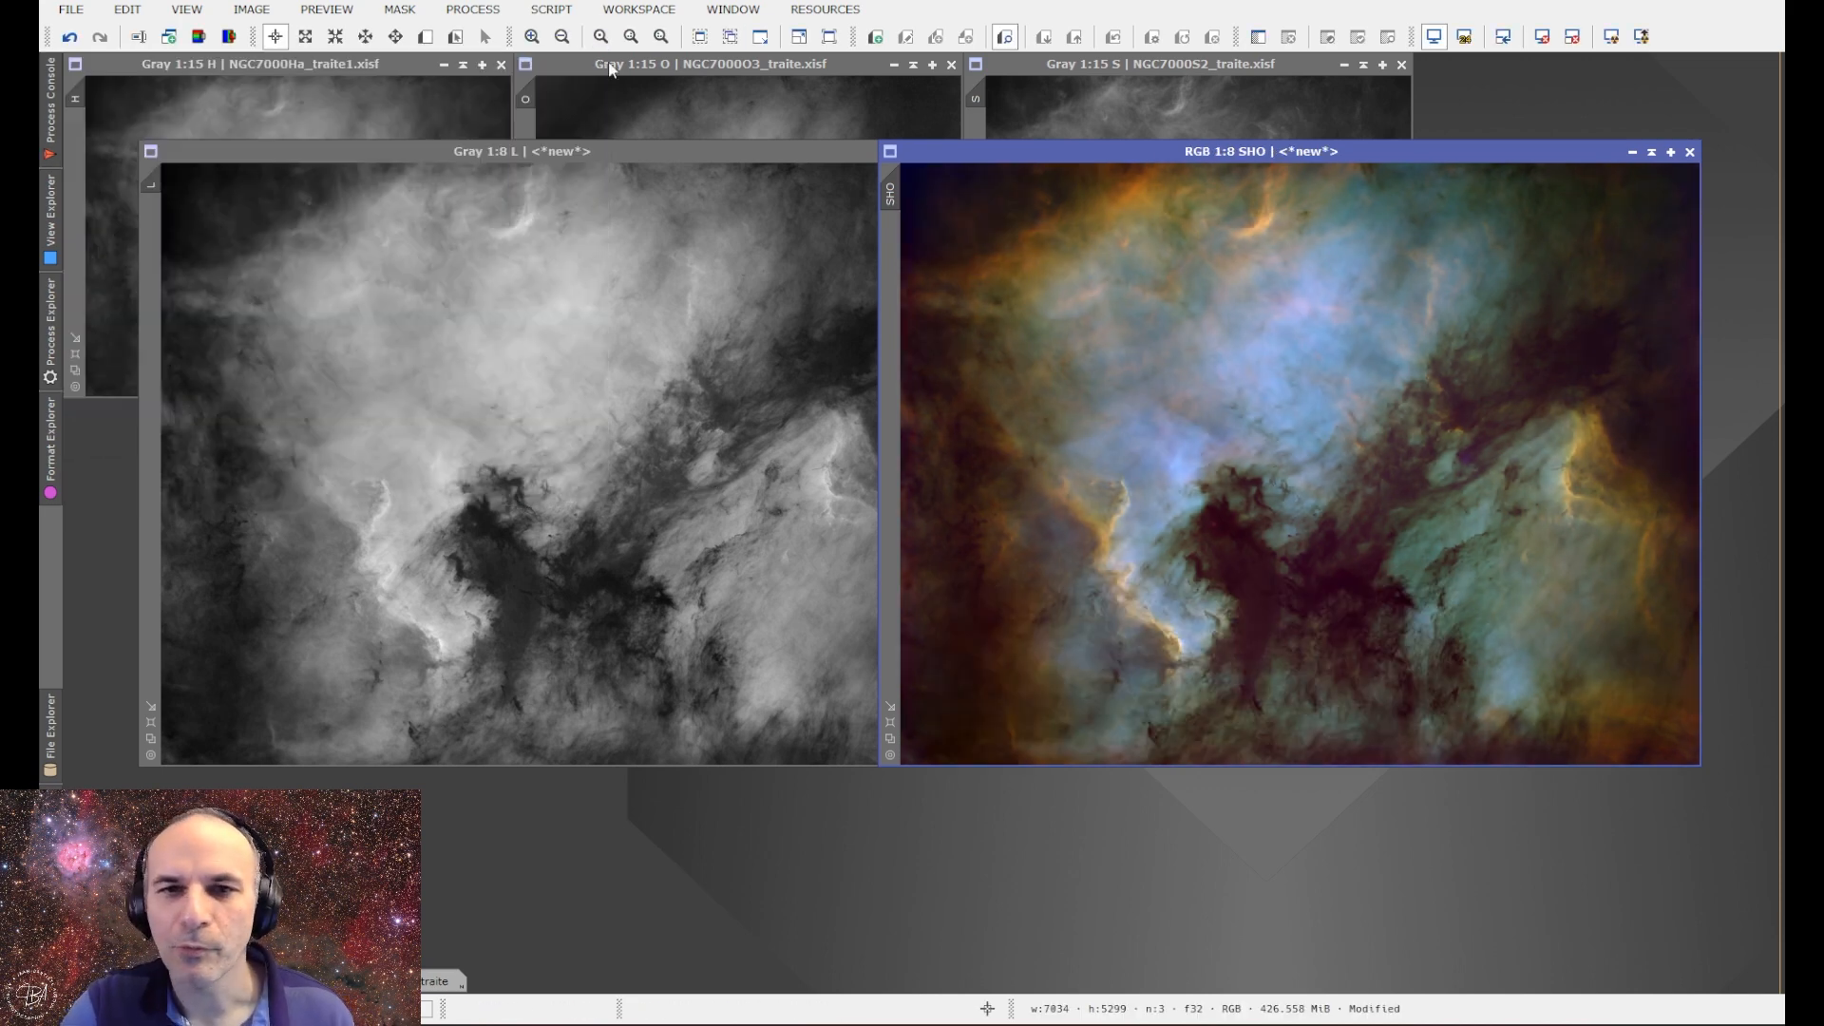
# Iconize the L image to clear it away and move the SHO image window over the Ha master.
pyautogui.click(722, 147)
pyautogui.click(895, 151)
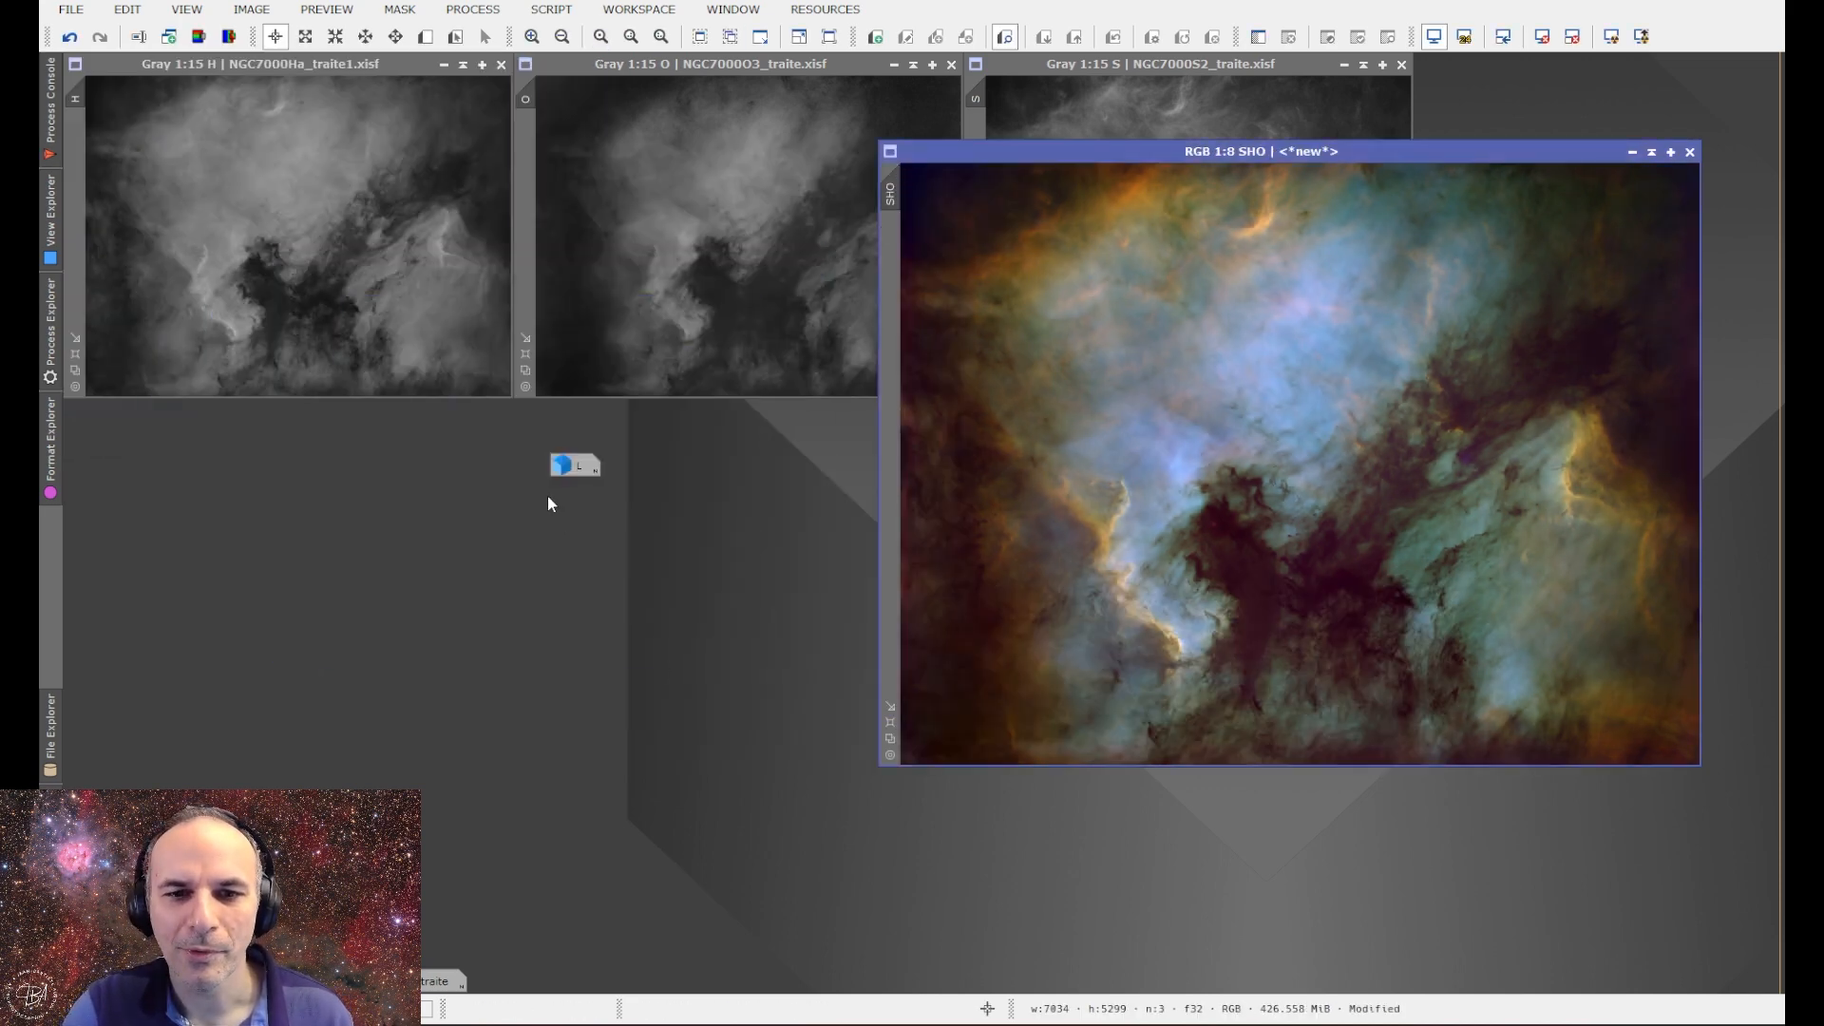
pyautogui.click(577, 472)
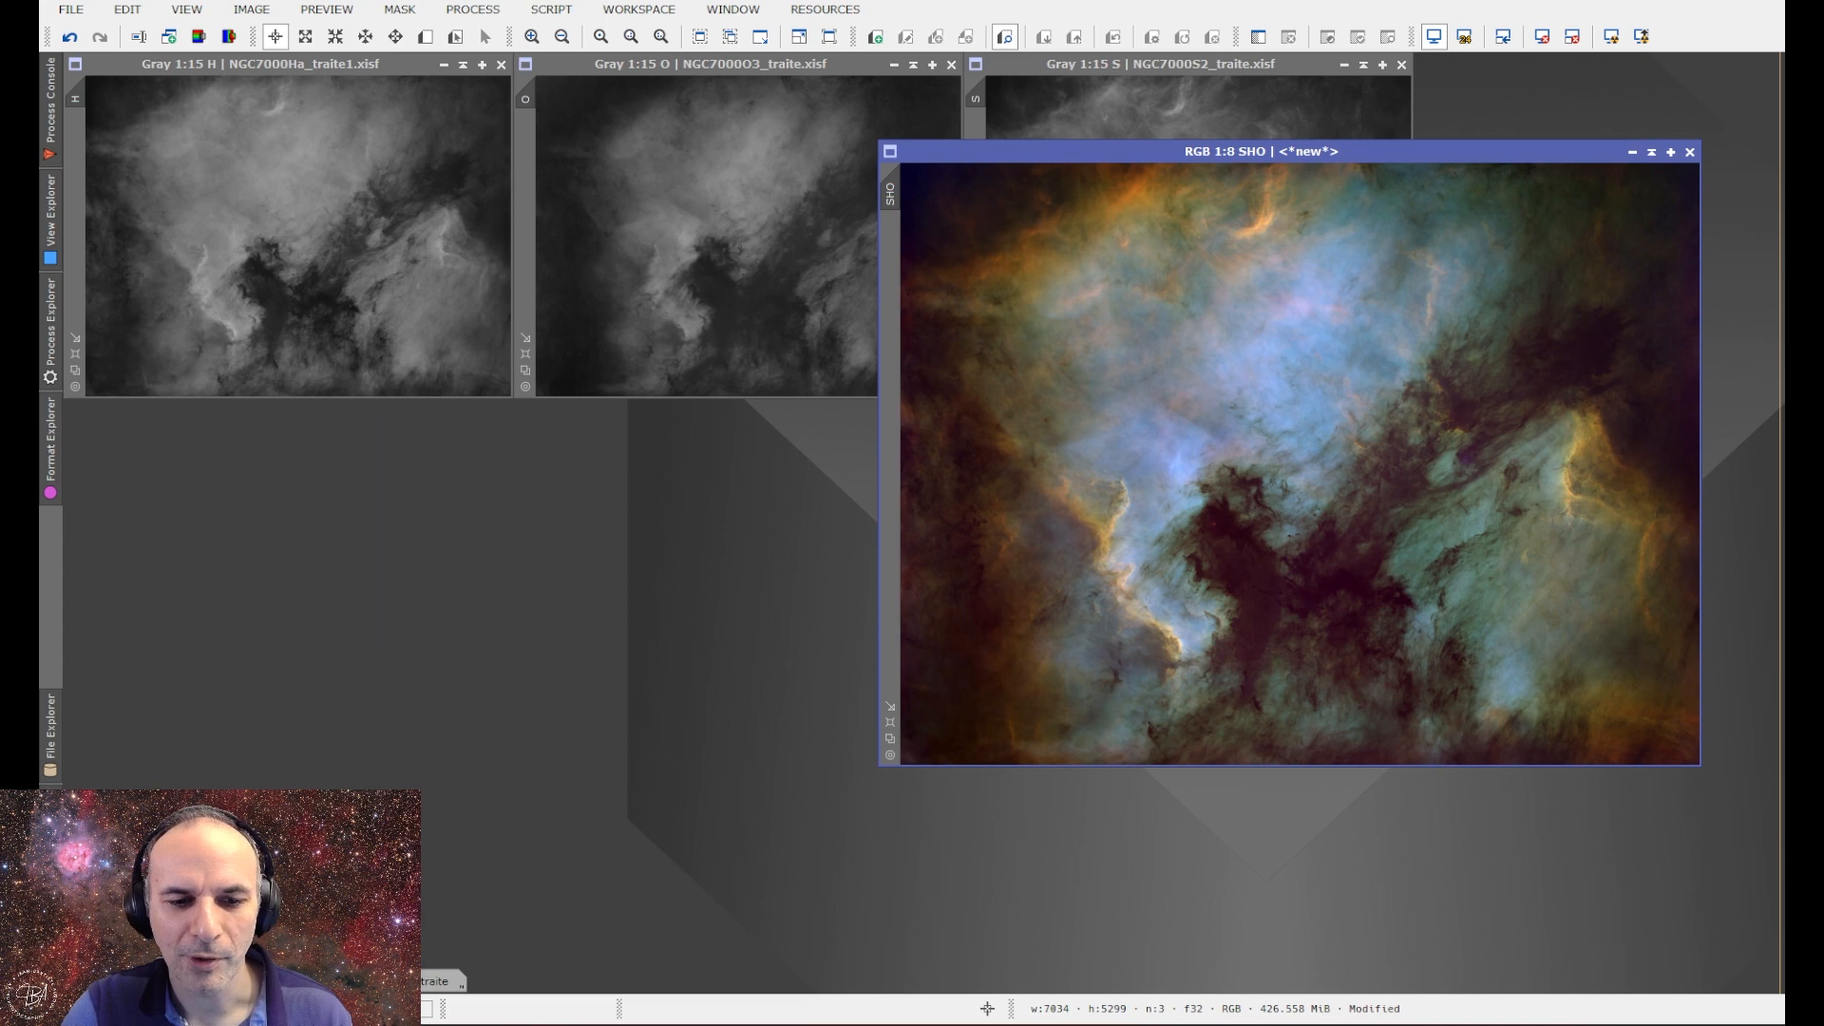
pyautogui.moveTo(1175, 154); pyautogui.dragTo(360, 67)
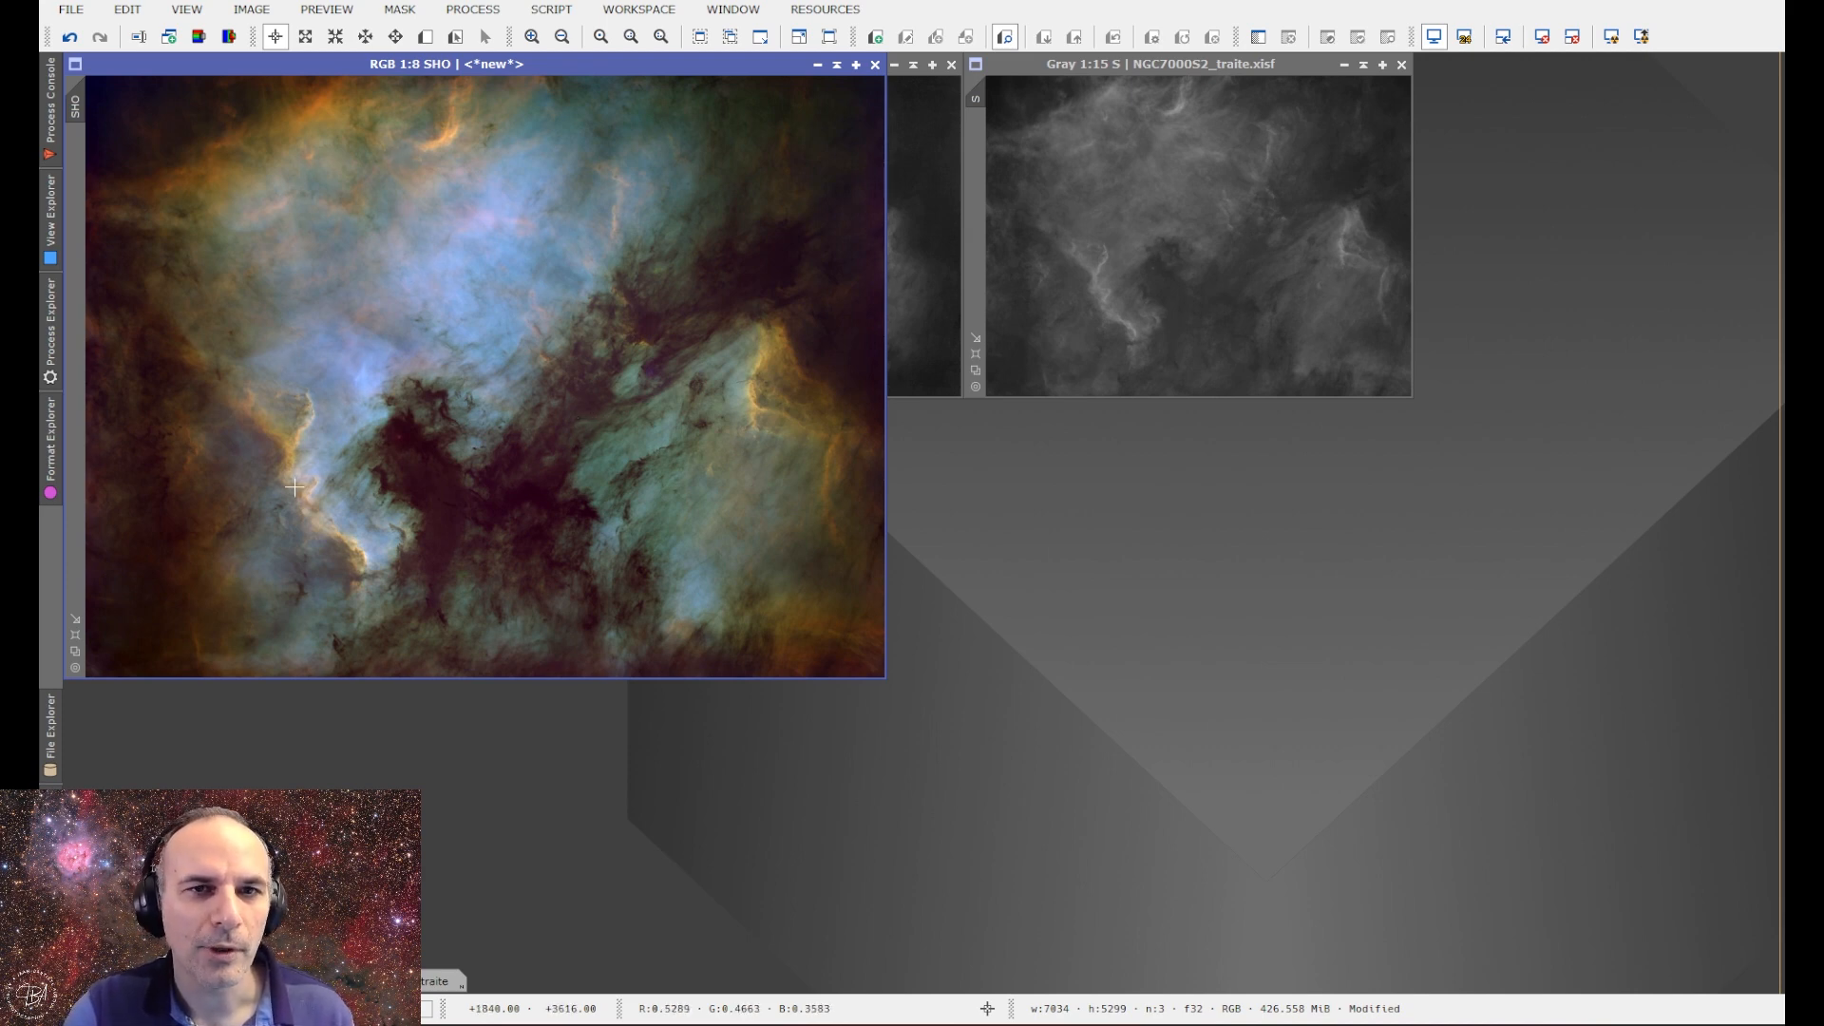
# Inspect the fine detail and colours along the bright ridge and the central dark nebula of the SHO image.
pyautogui.click(395, 36)
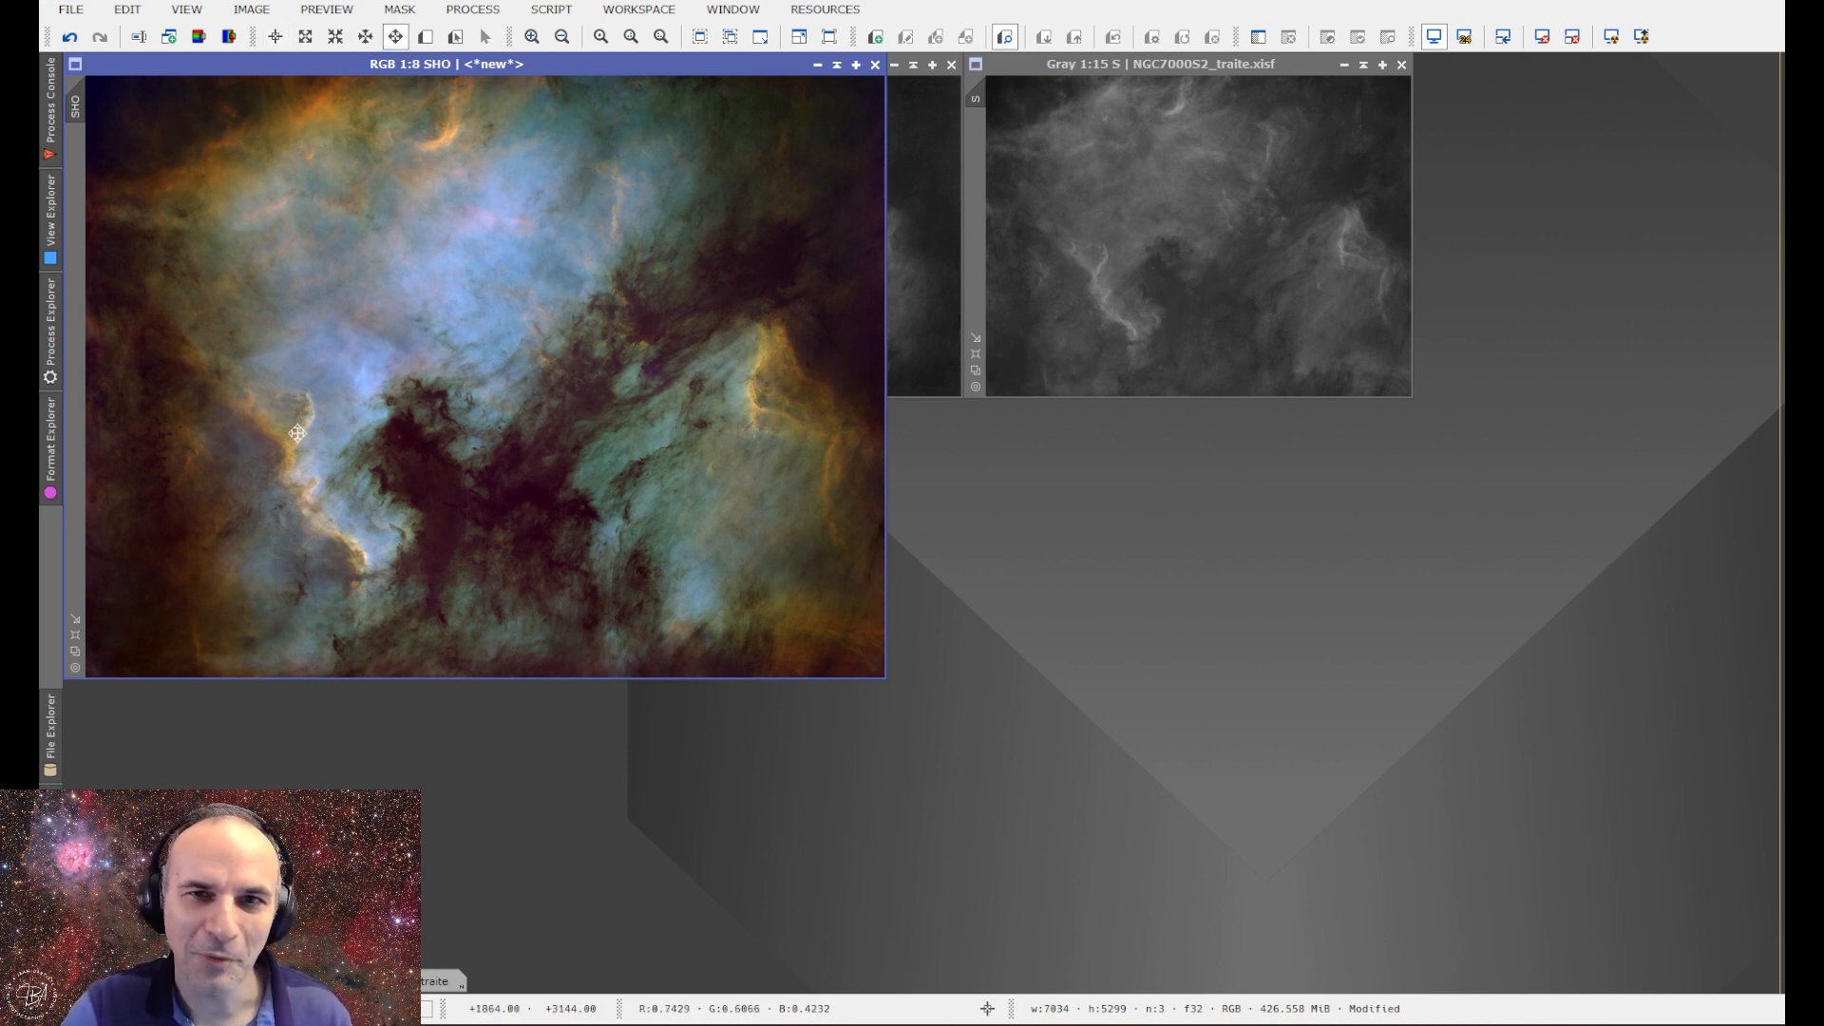
pyautogui.scroll(6, 289, 441)
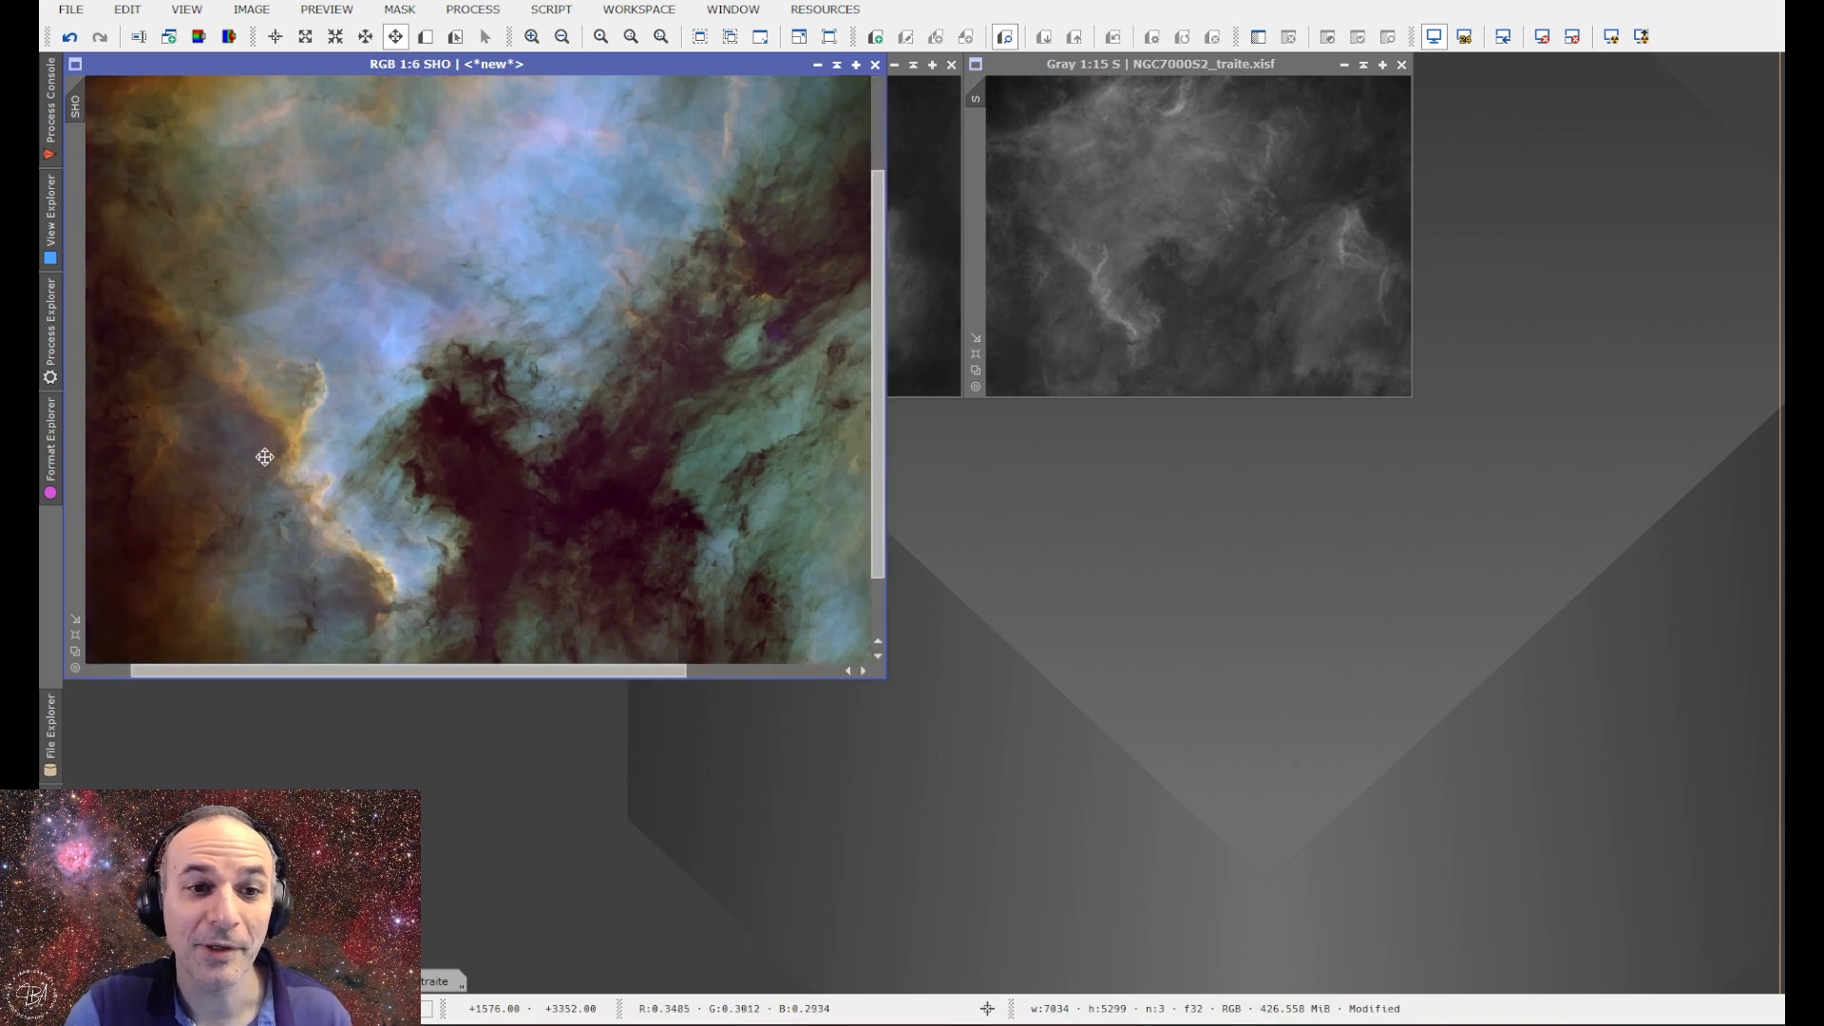
pyautogui.moveTo(283, 341); pyautogui.dragTo(484, 490)
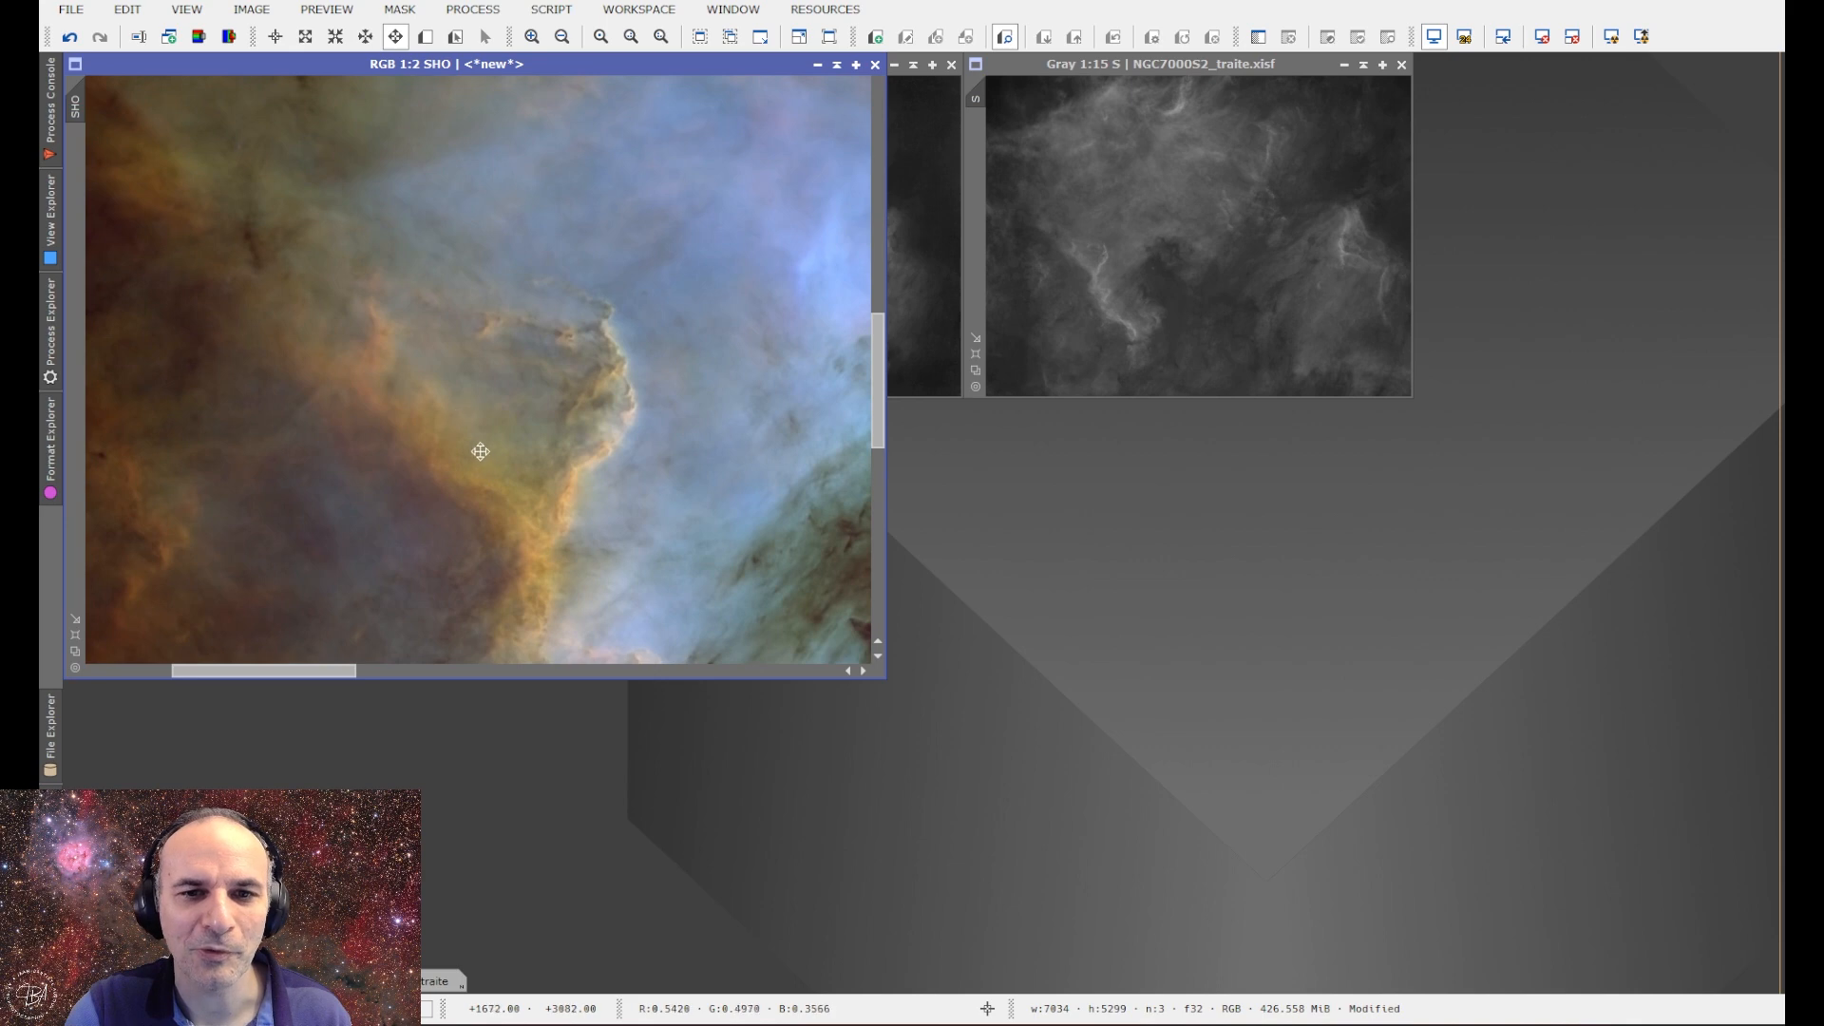
pyautogui.scroll(-4, 448, 370)
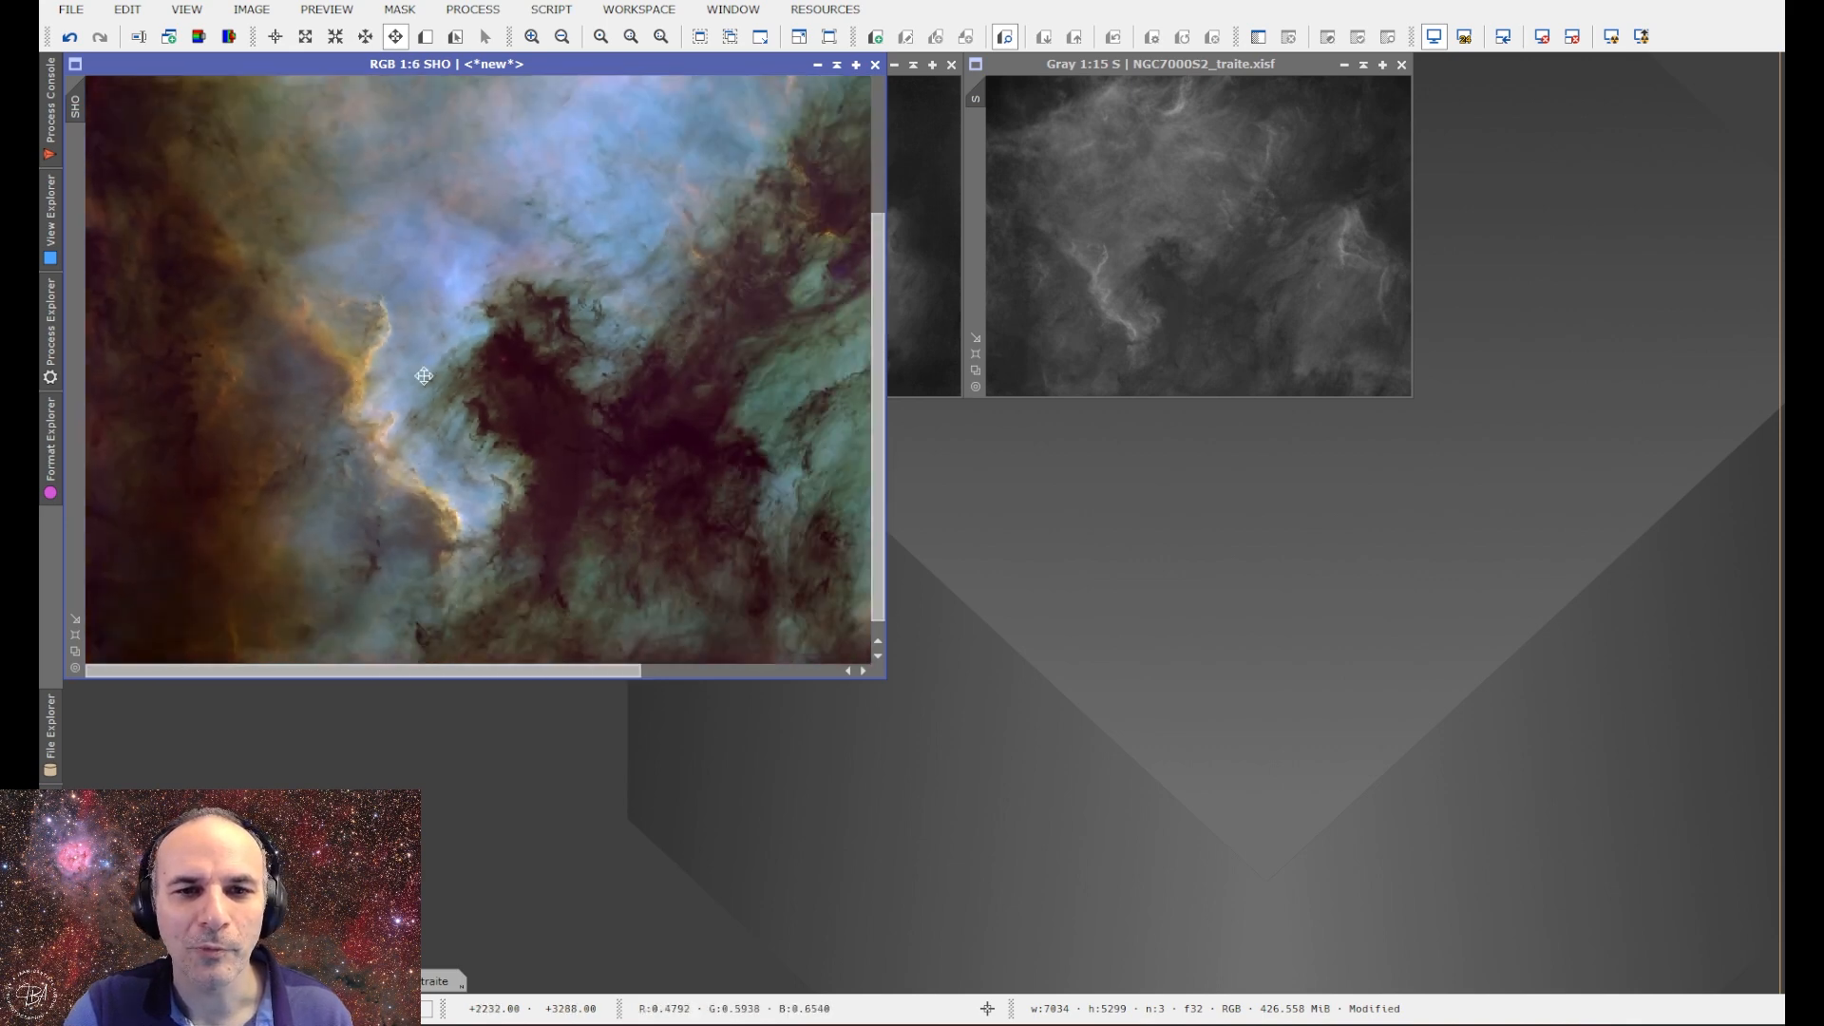
pyautogui.scroll(4, 598, 323)
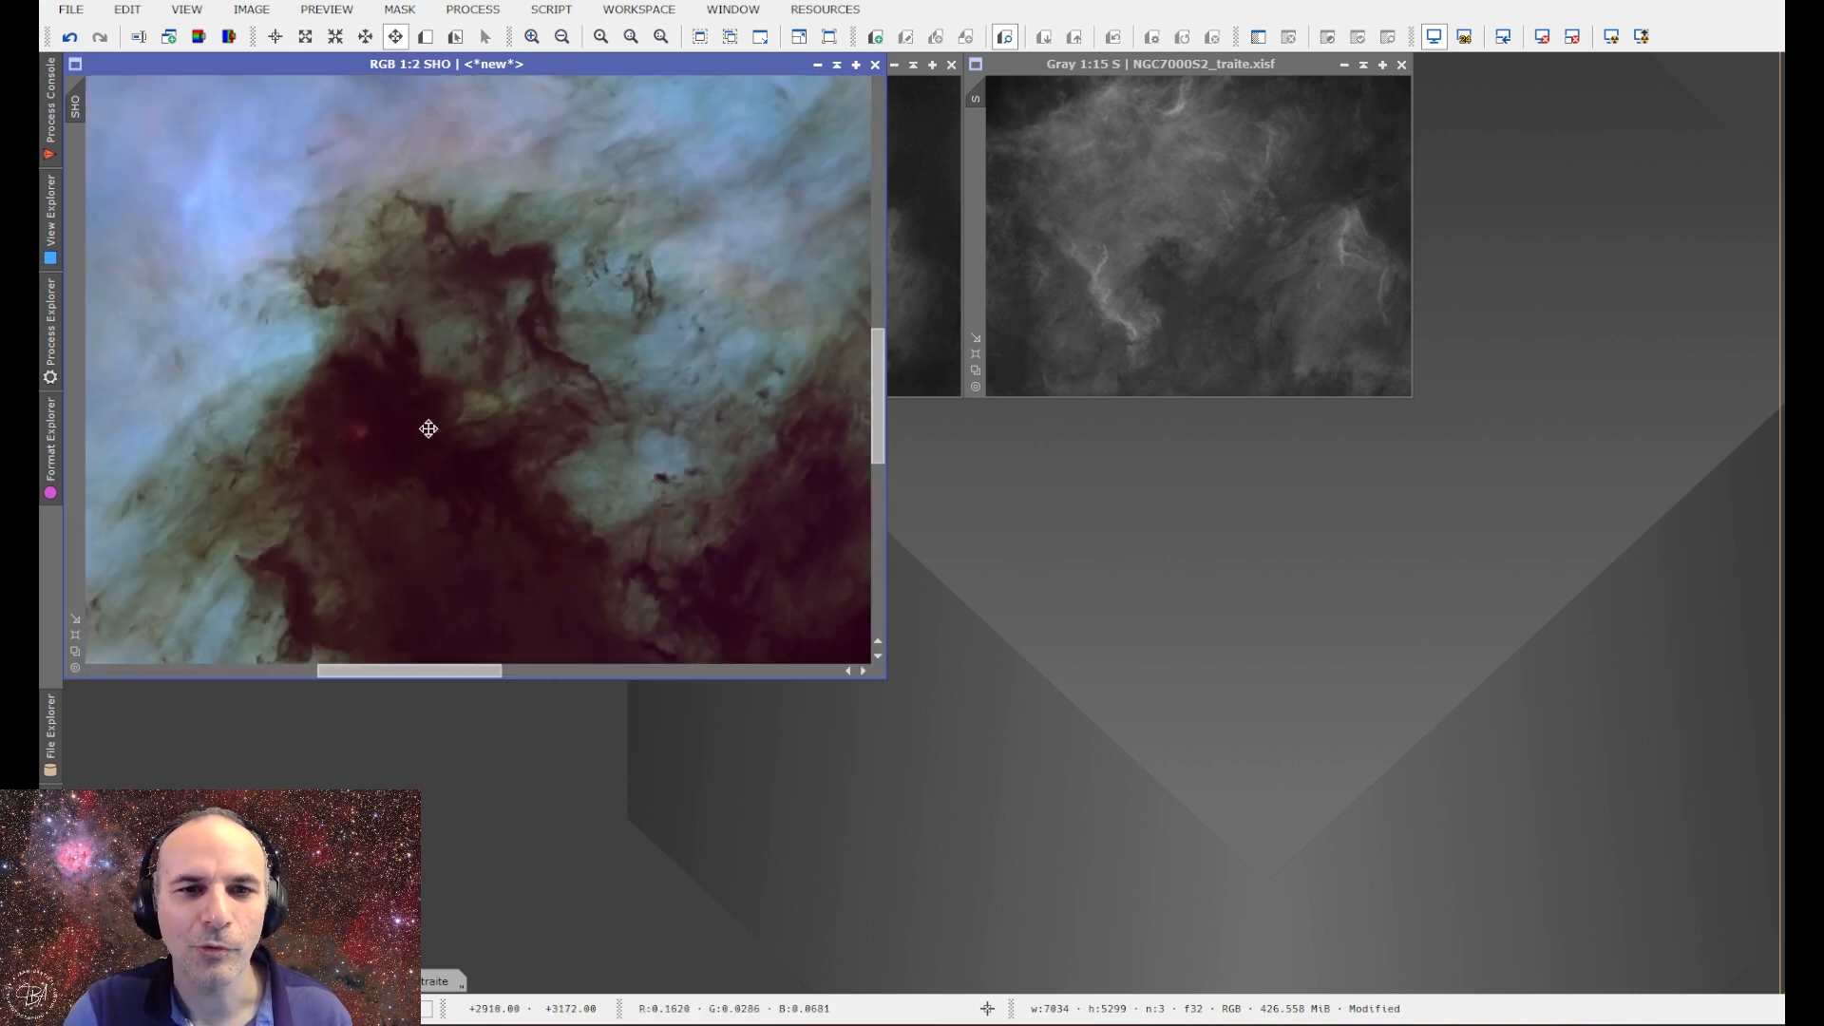
pyautogui.scroll(-6, 428, 428)
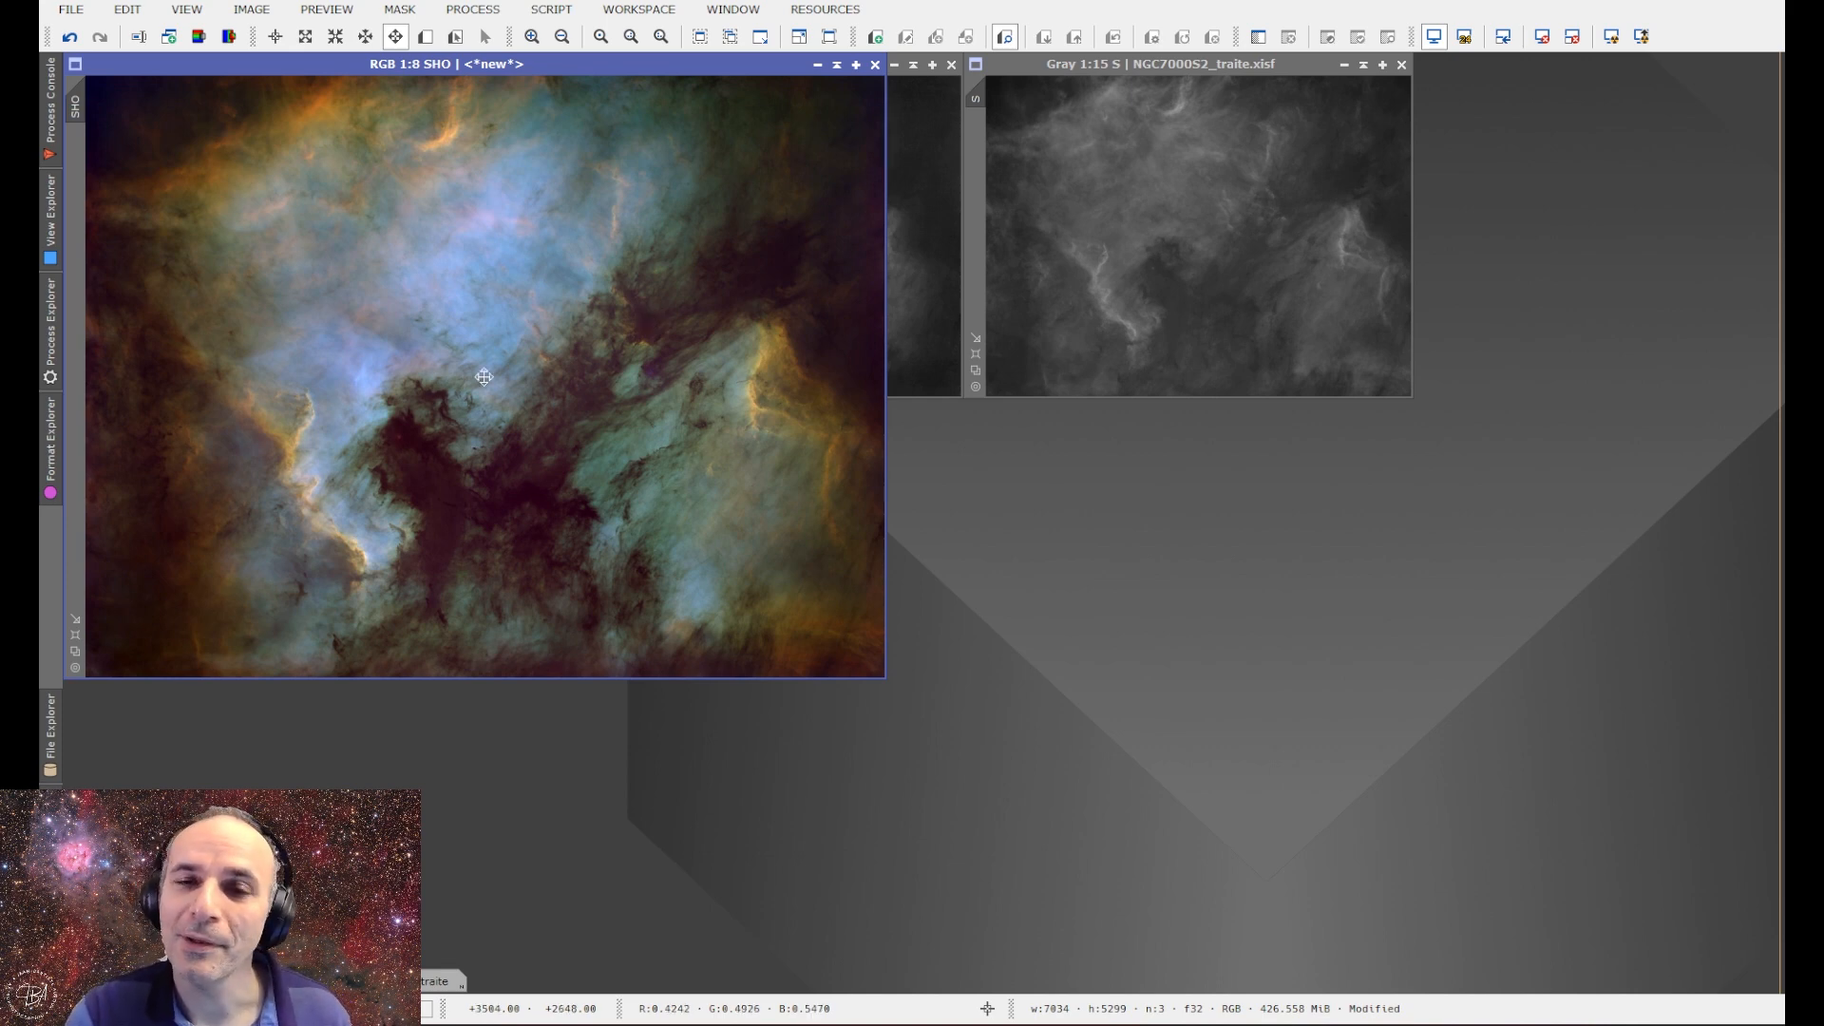
# Restore the iconized H_stars, O_stars and S_stars images below the nebula images.
pyautogui.doubleClick(143, 809)
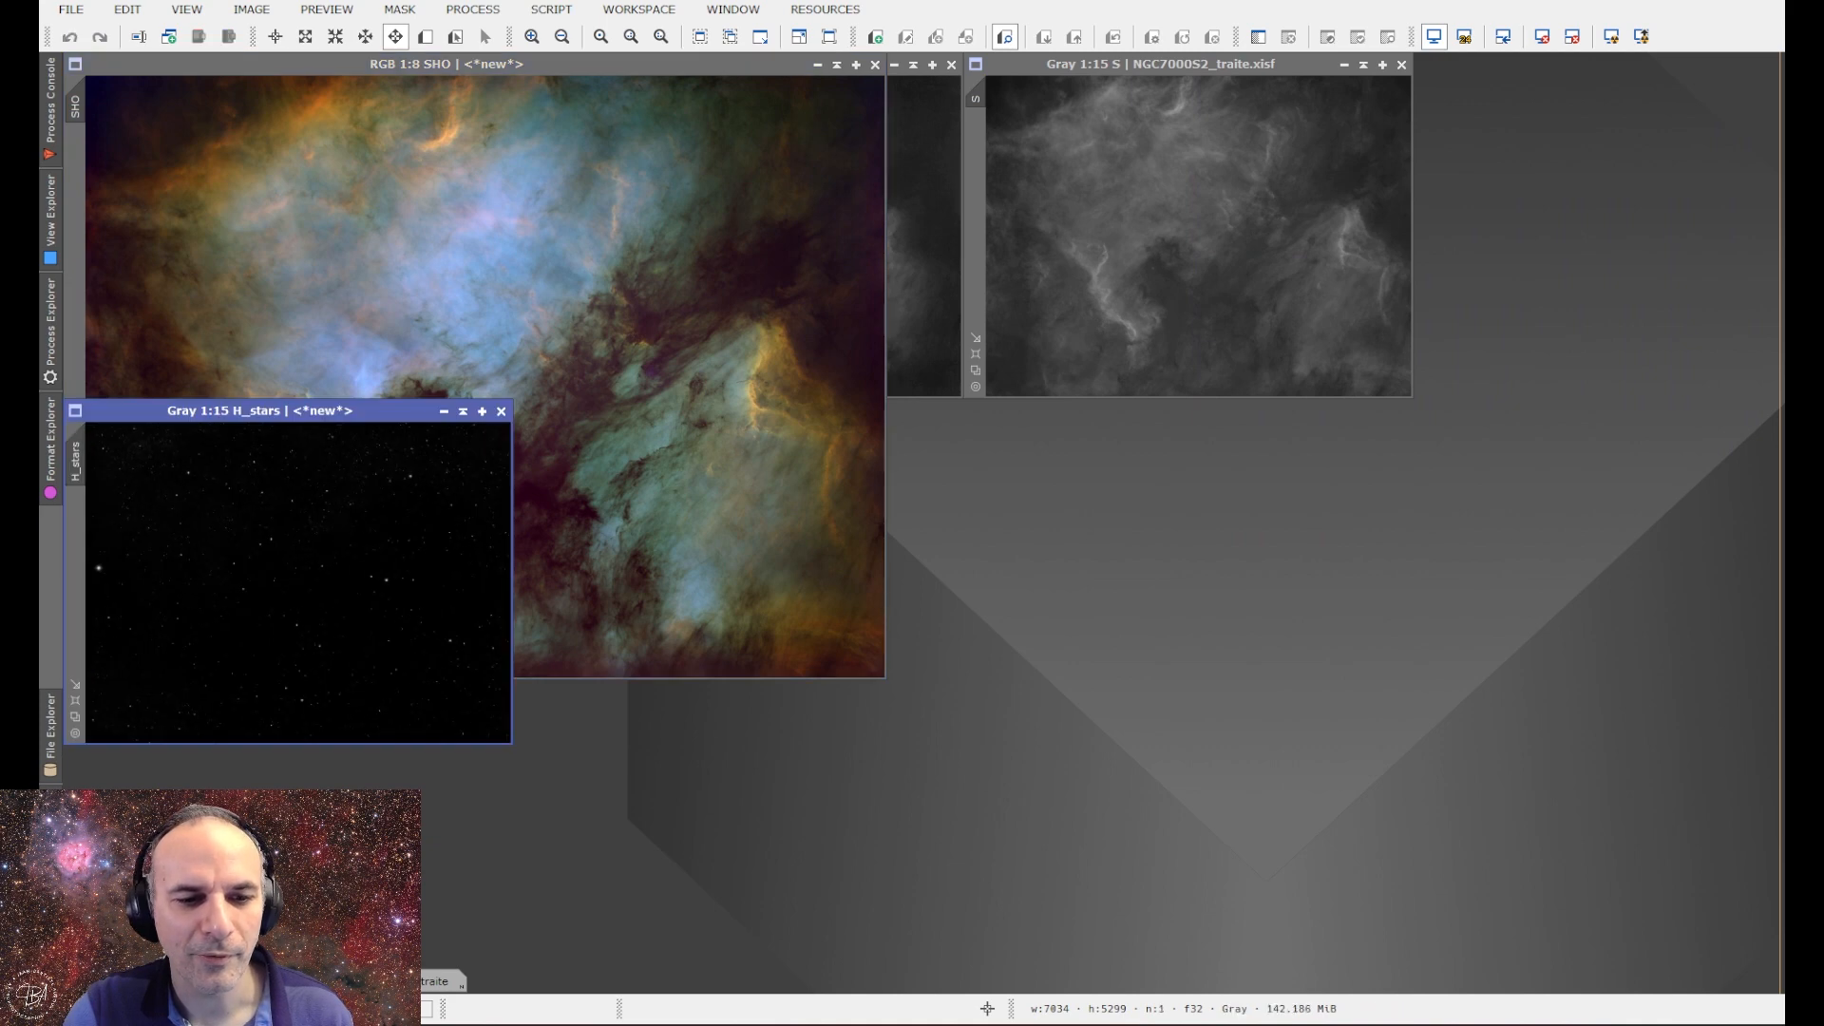
pyautogui.doubleClick(228, 807)
pyautogui.doubleClick(315, 807)
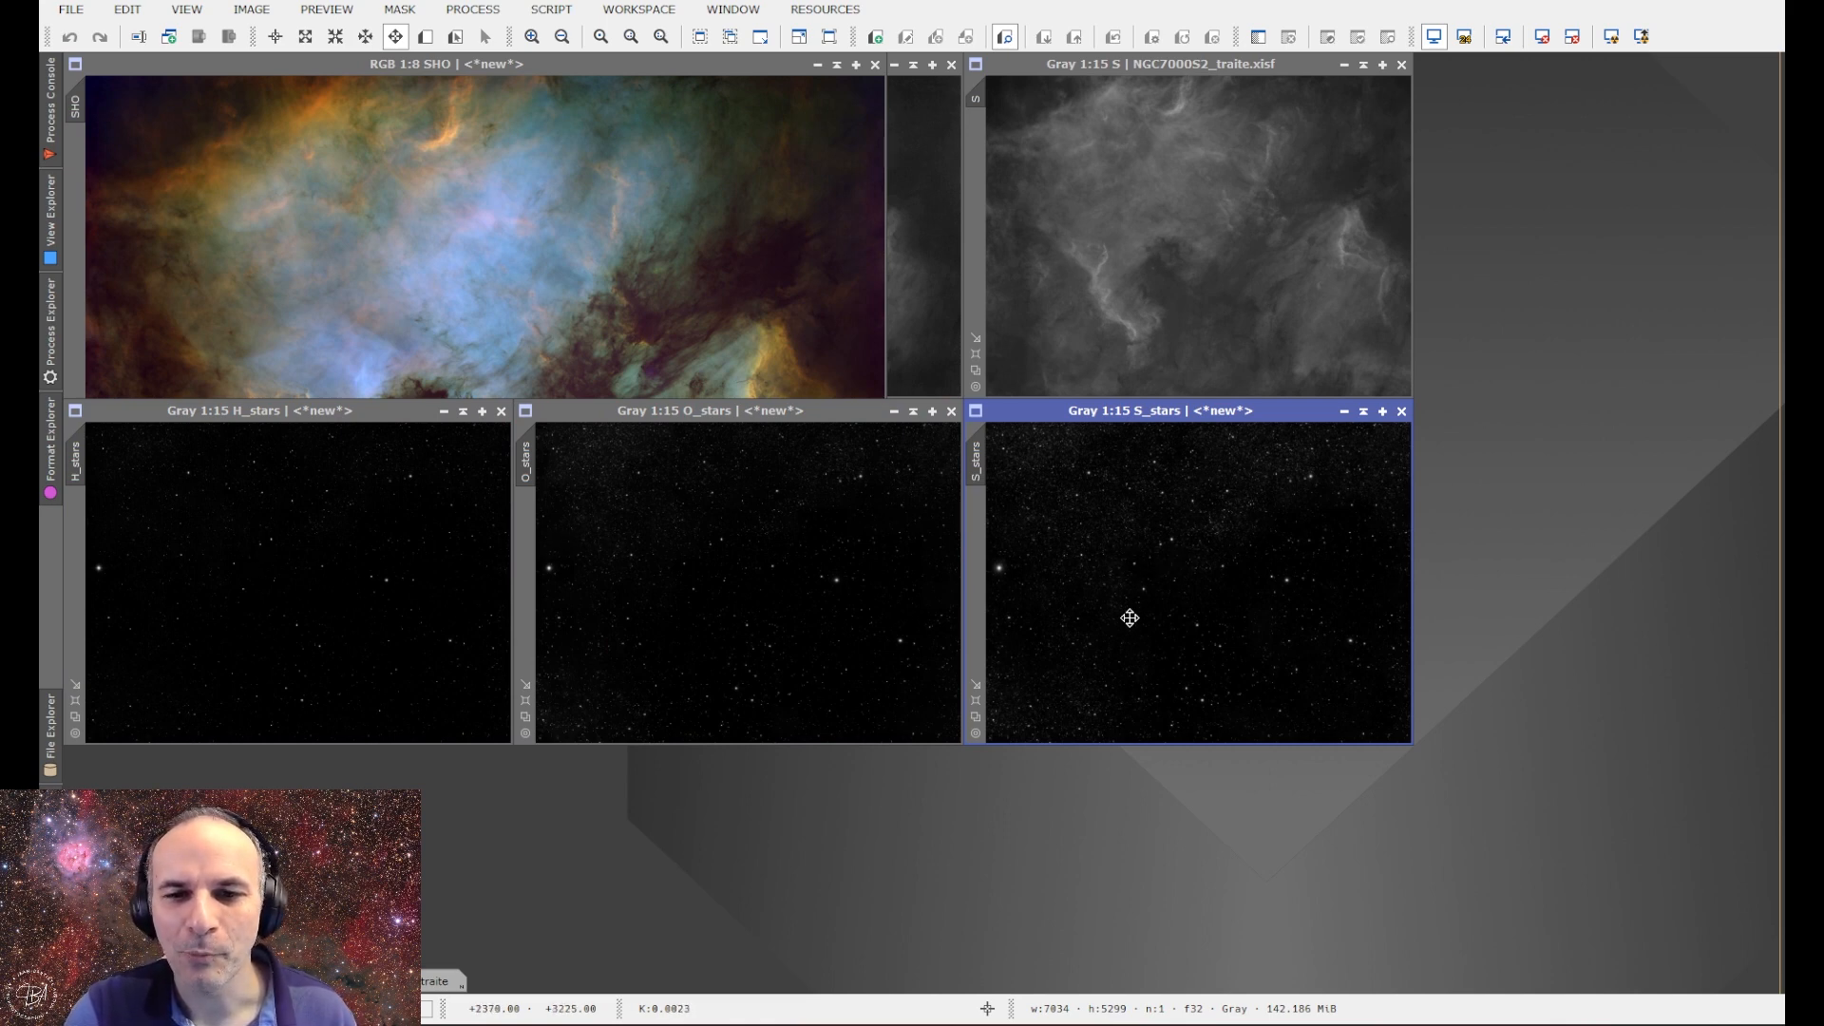
# Average the three star images with the PixelMath expression avg(H_stars,O_stars,S_stars) and move the resulting star image into clear view.
pyautogui.click(471, 17)
pyautogui.moveTo(570, 36)
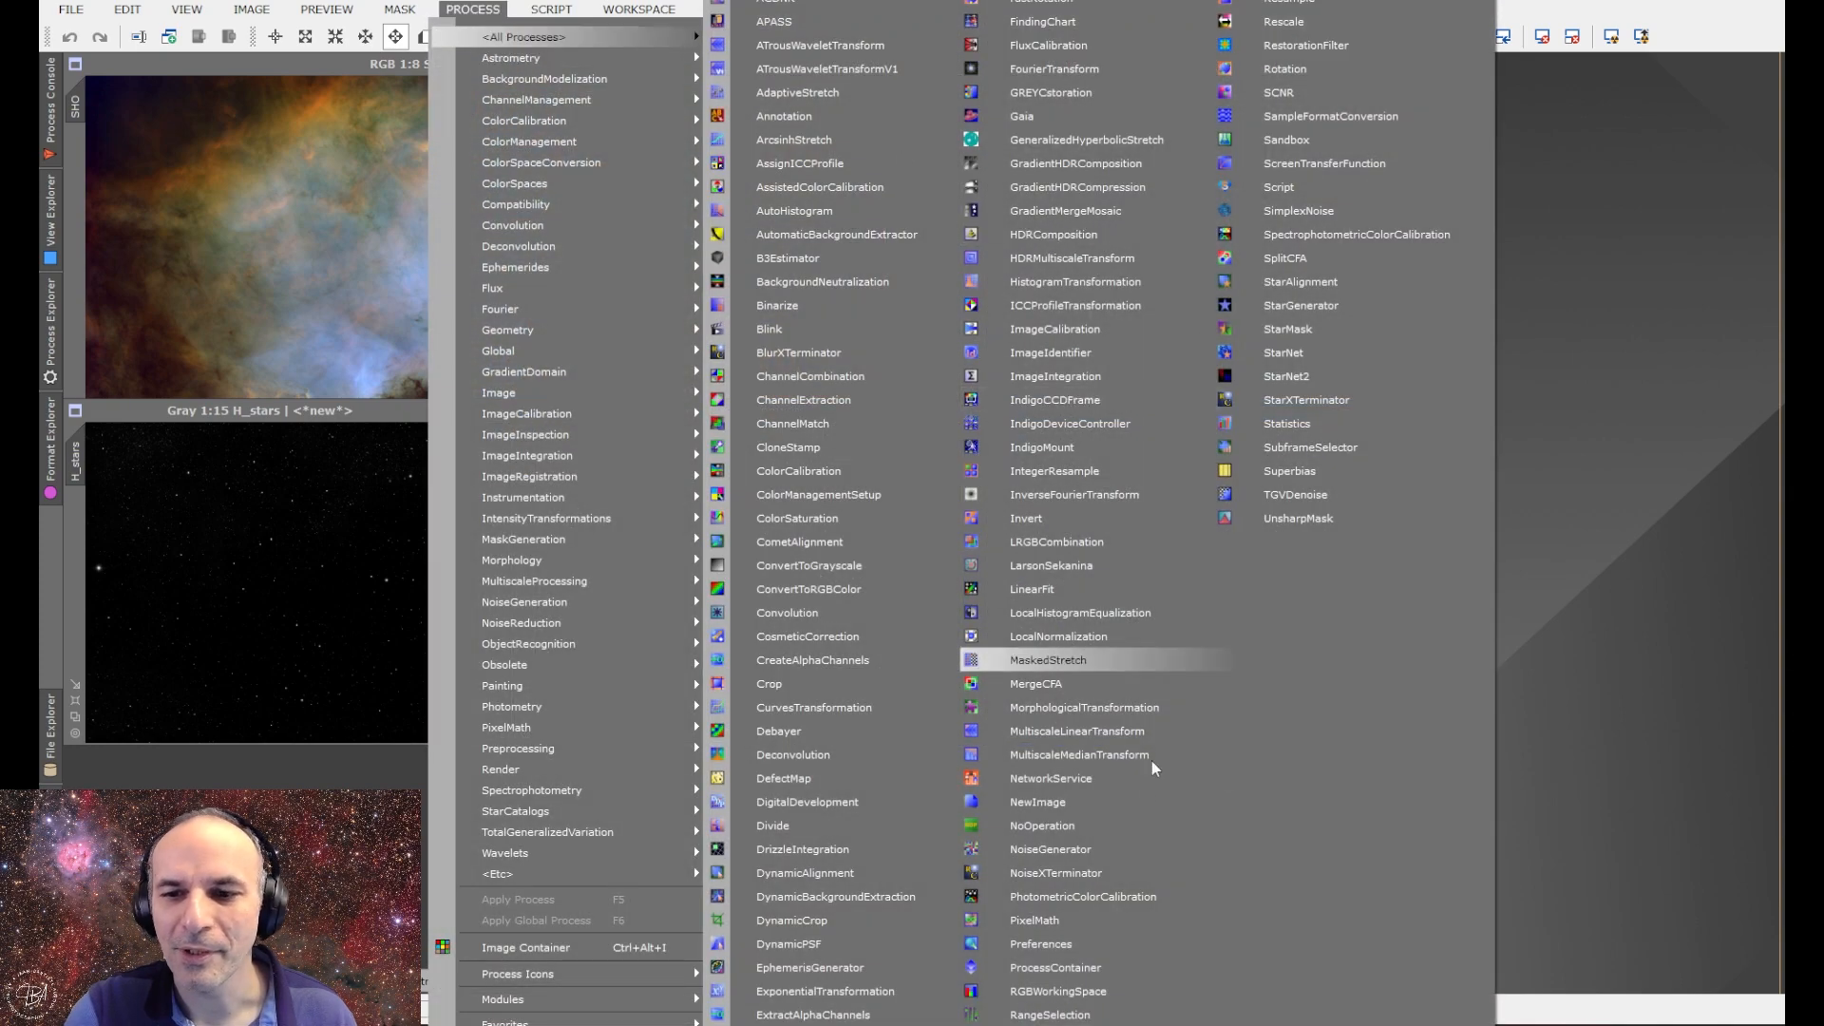
pyautogui.click(1068, 922)
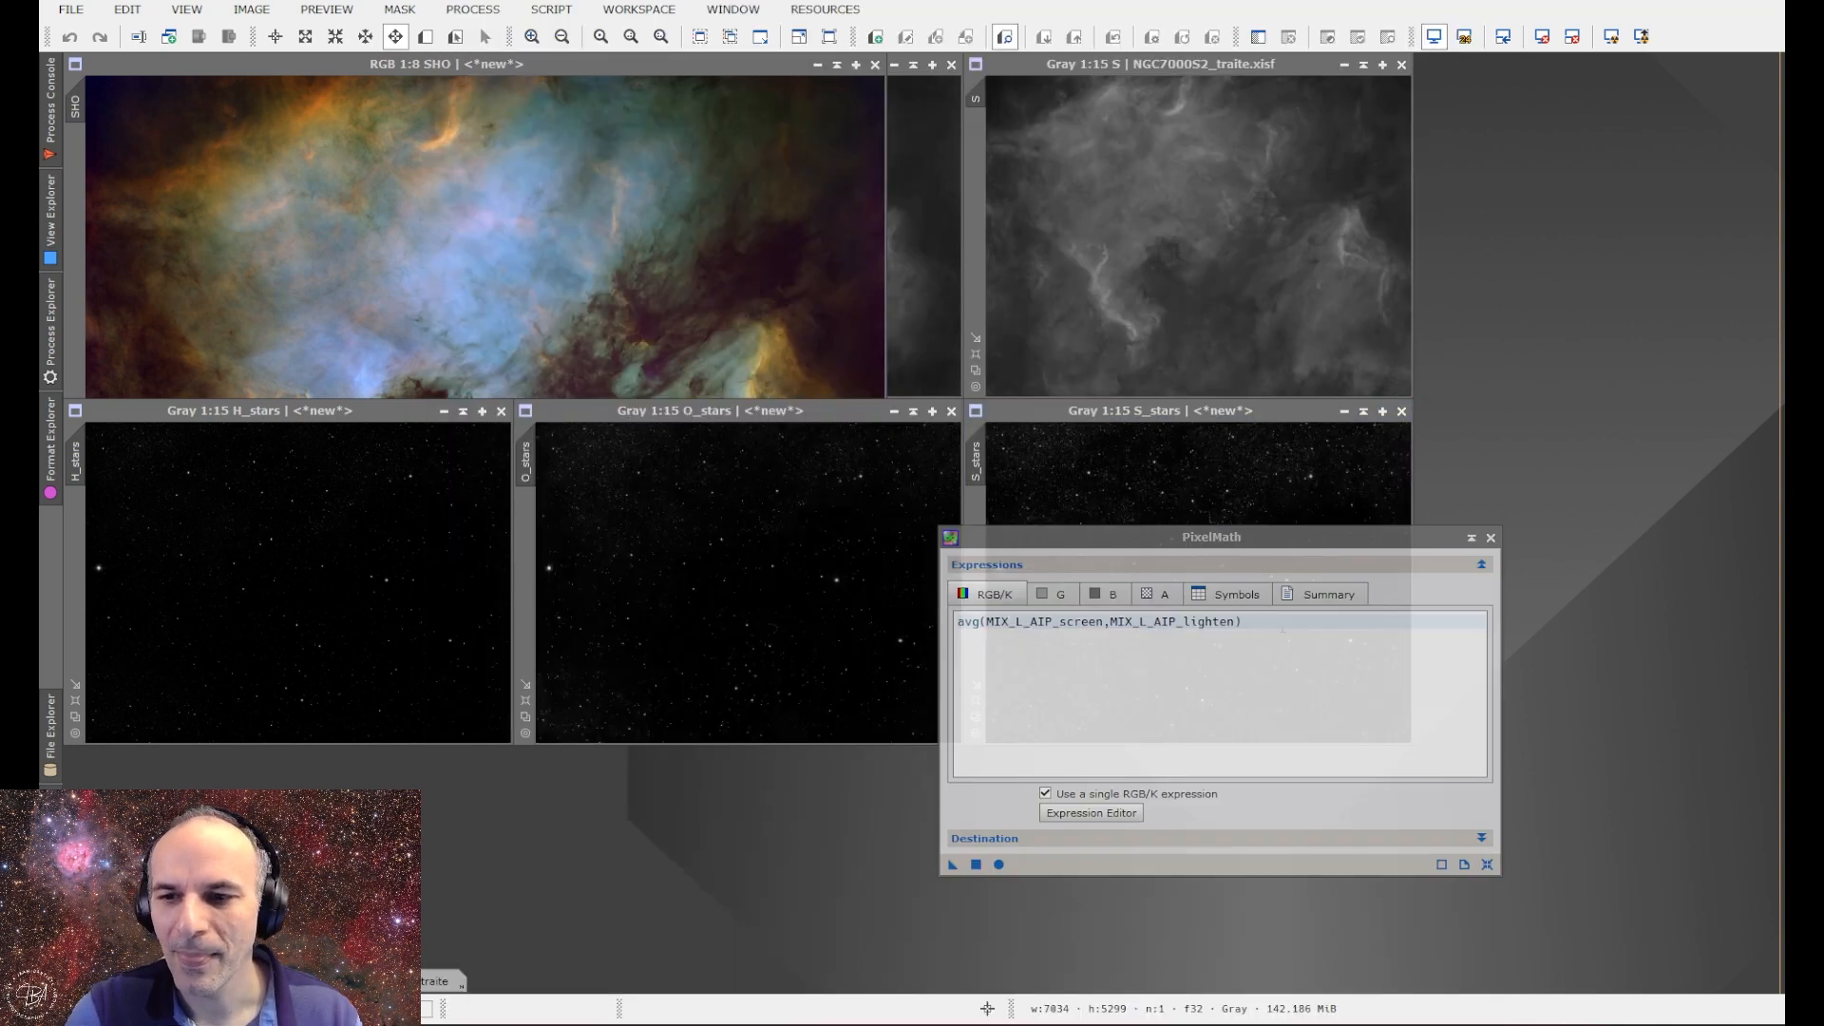
pyautogui.moveTo(1282, 629); pyautogui.dragTo(938, 622)
pyautogui.press('Delete')
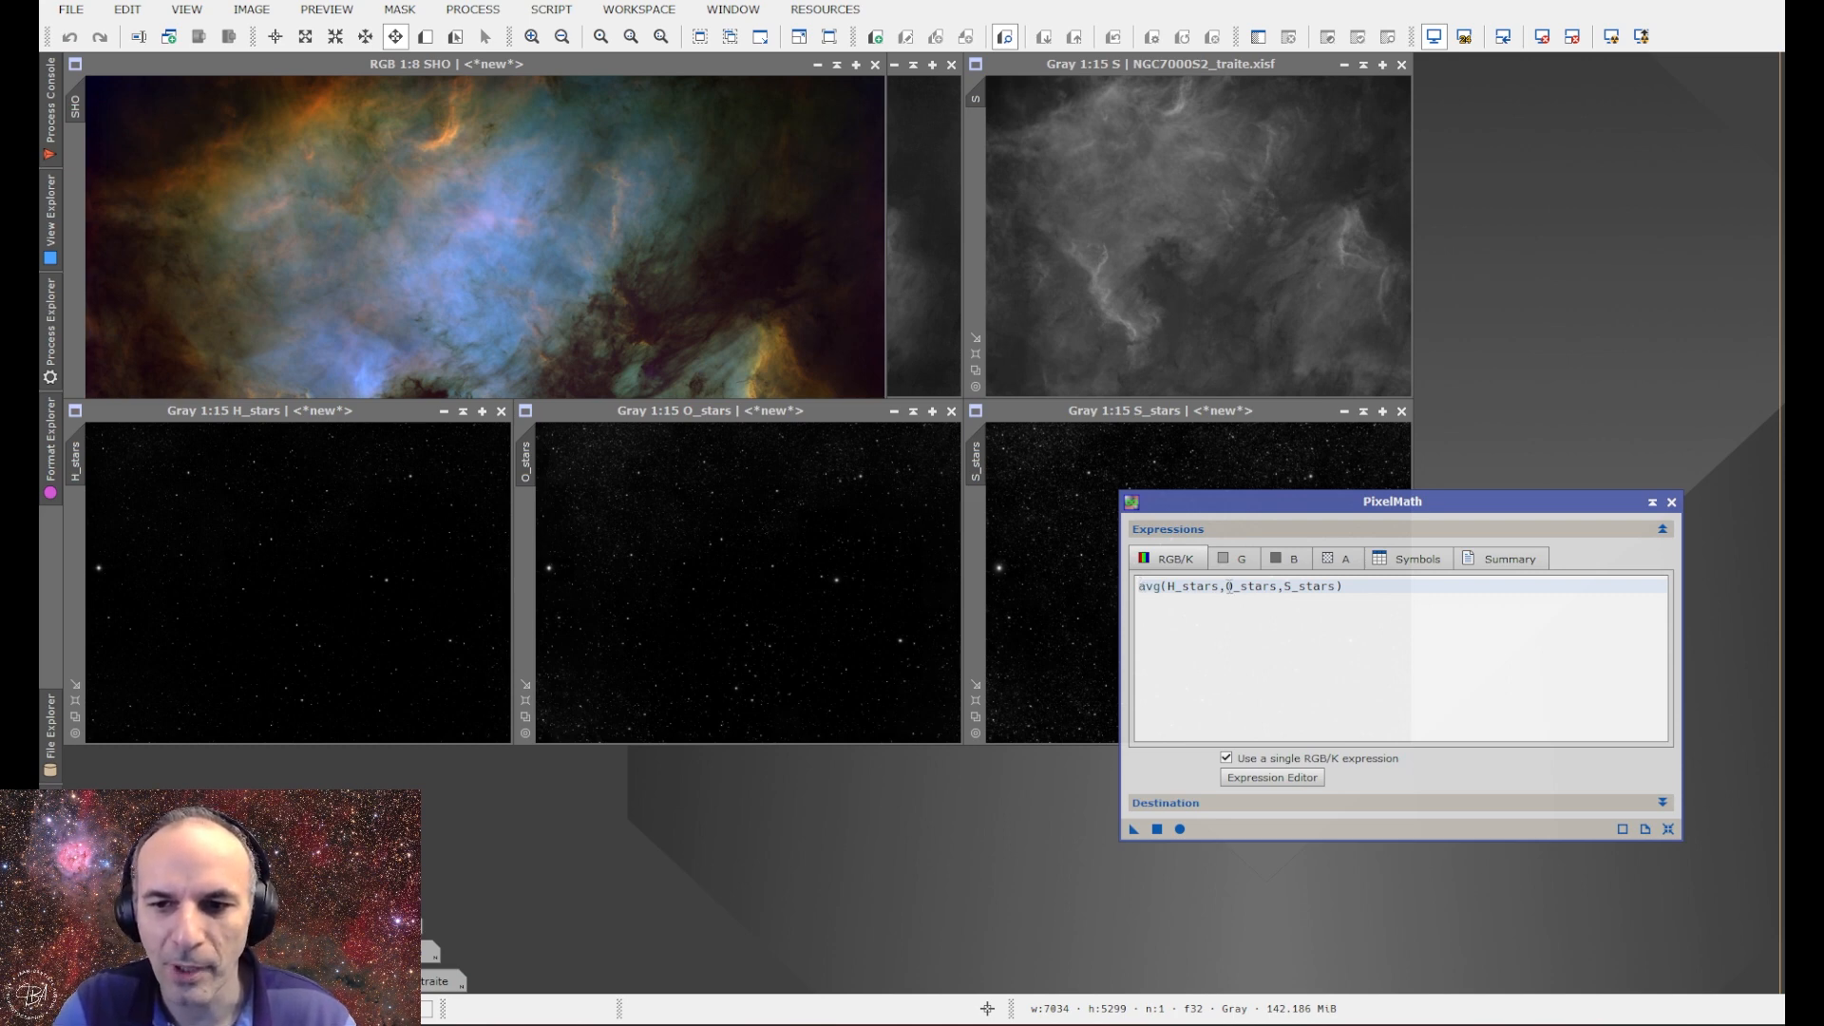
pyautogui.click(1157, 828)
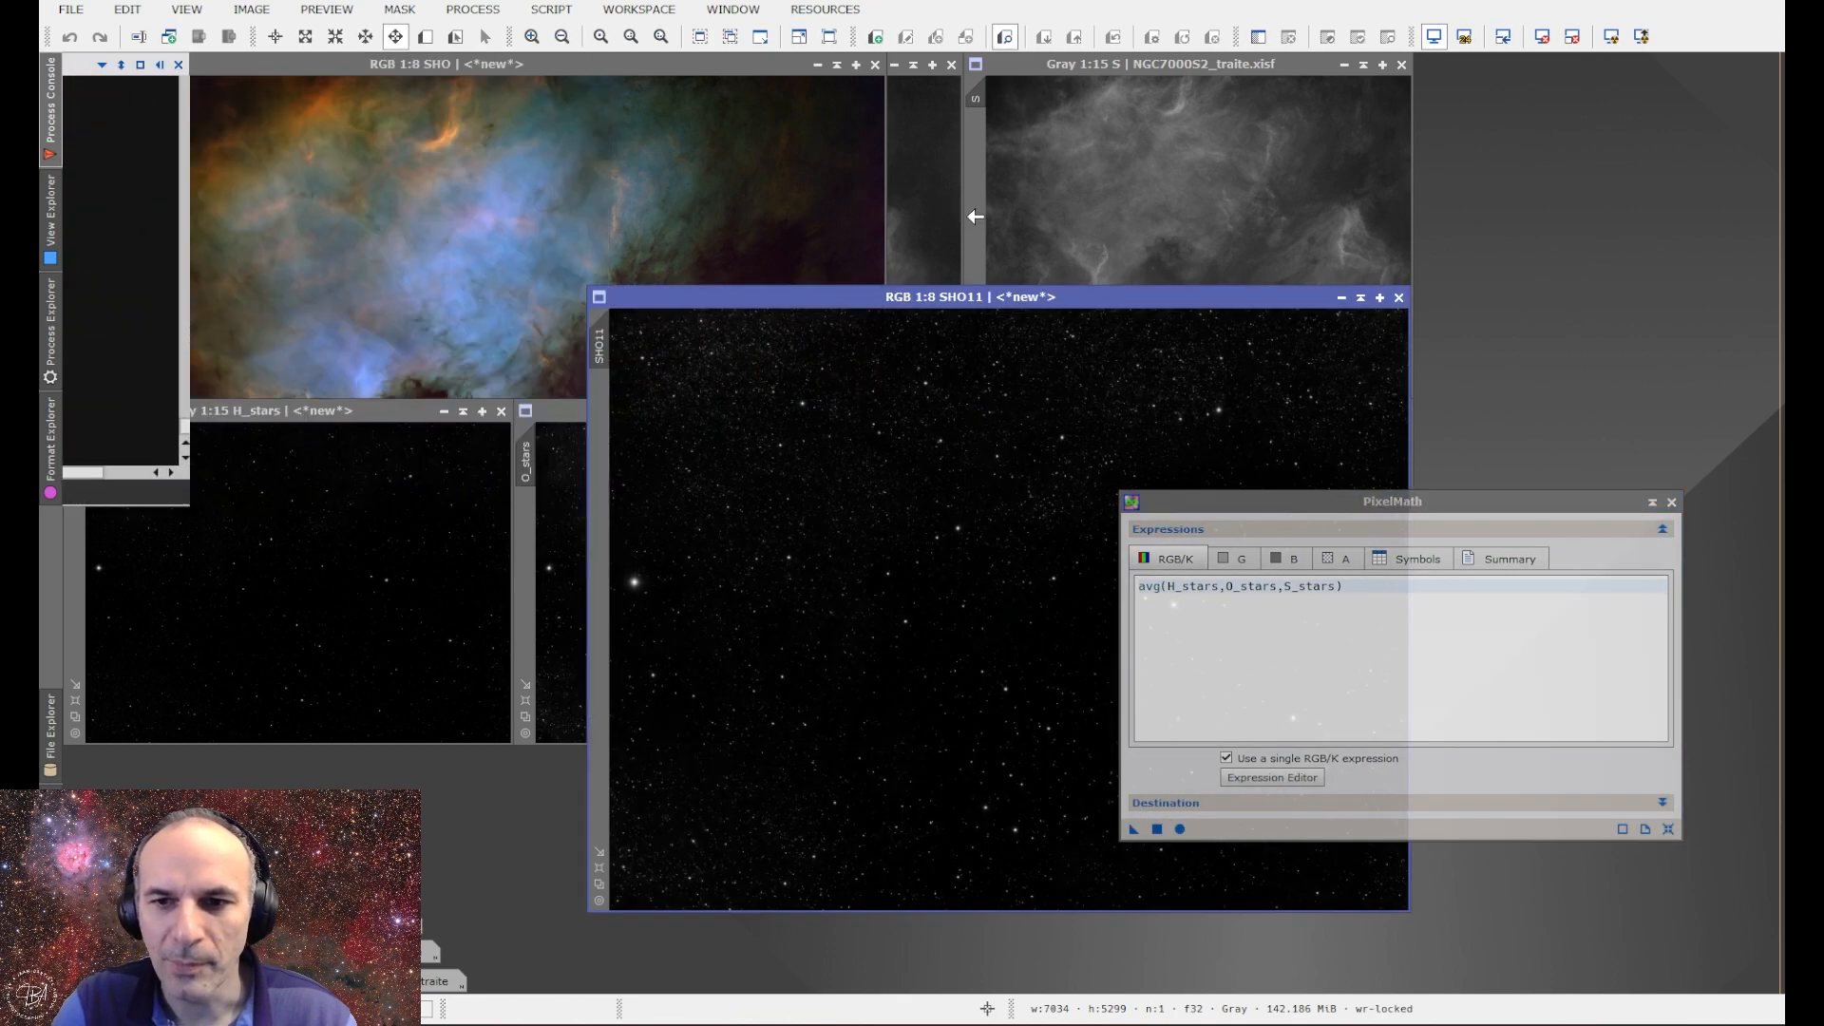
pyautogui.moveTo(974, 293); pyautogui.dragTo(711, 189)
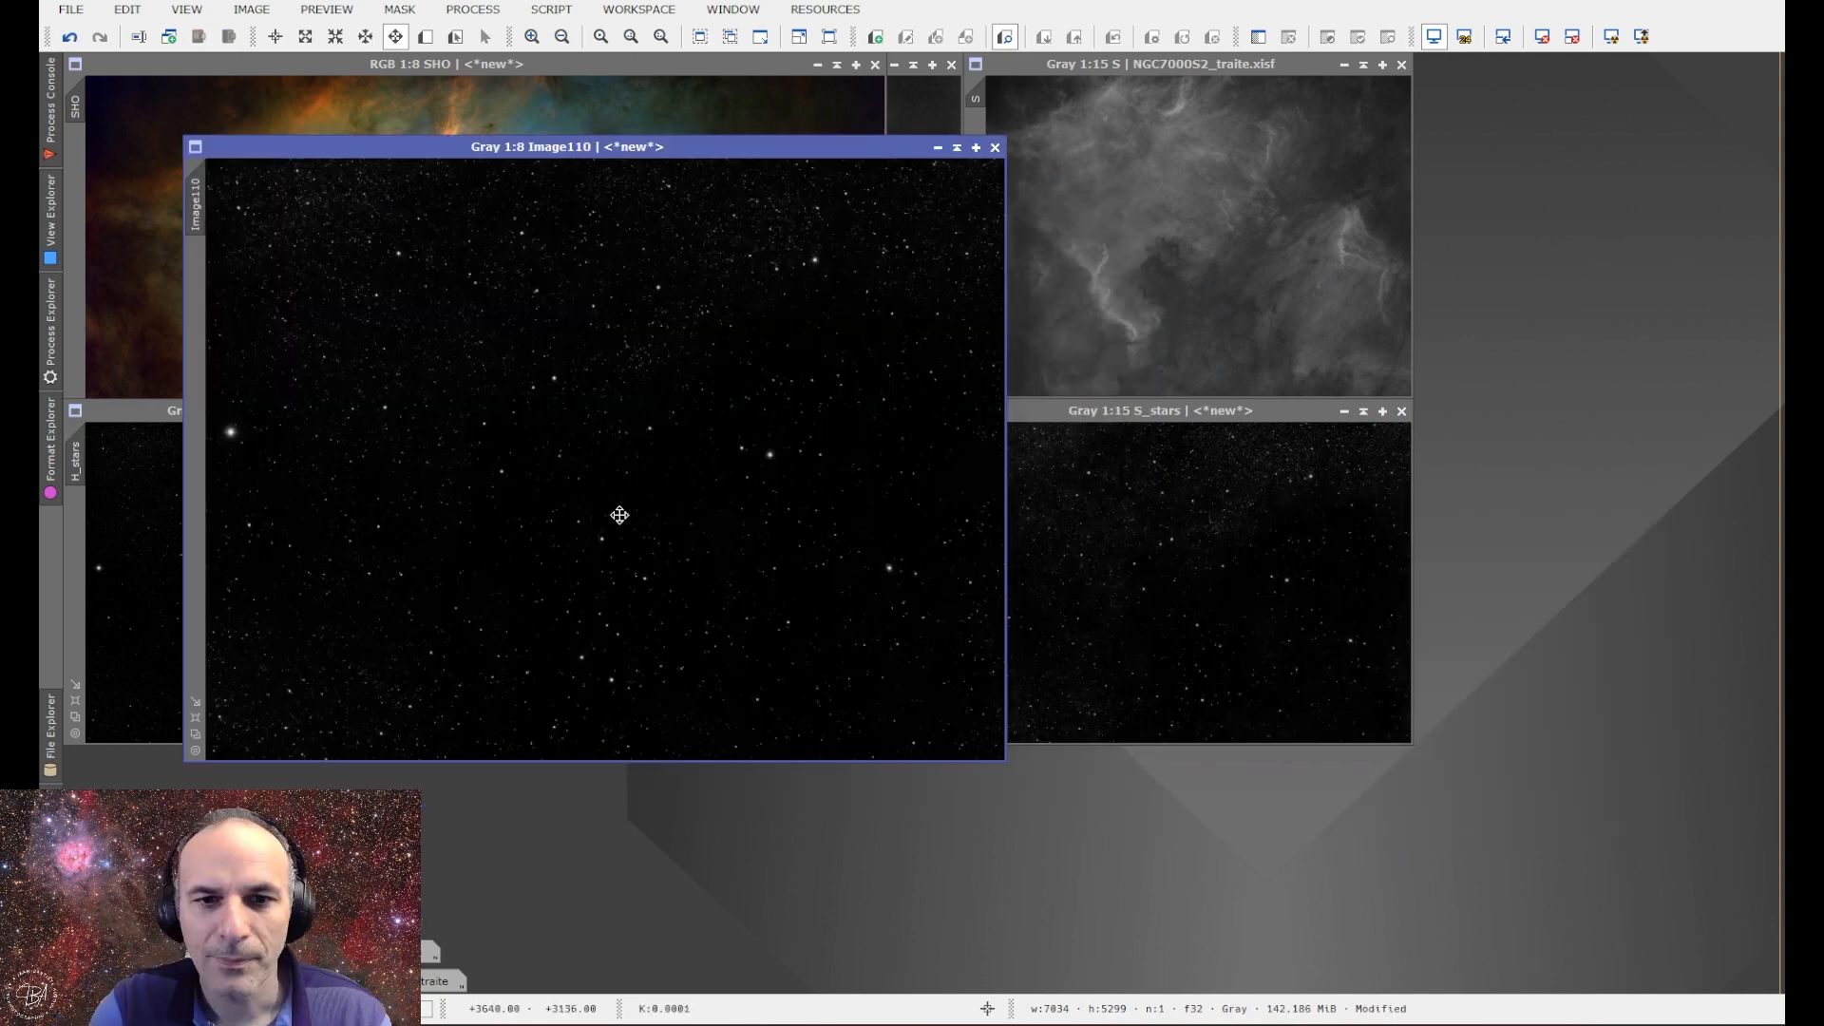
pyautogui.click(252, 8)
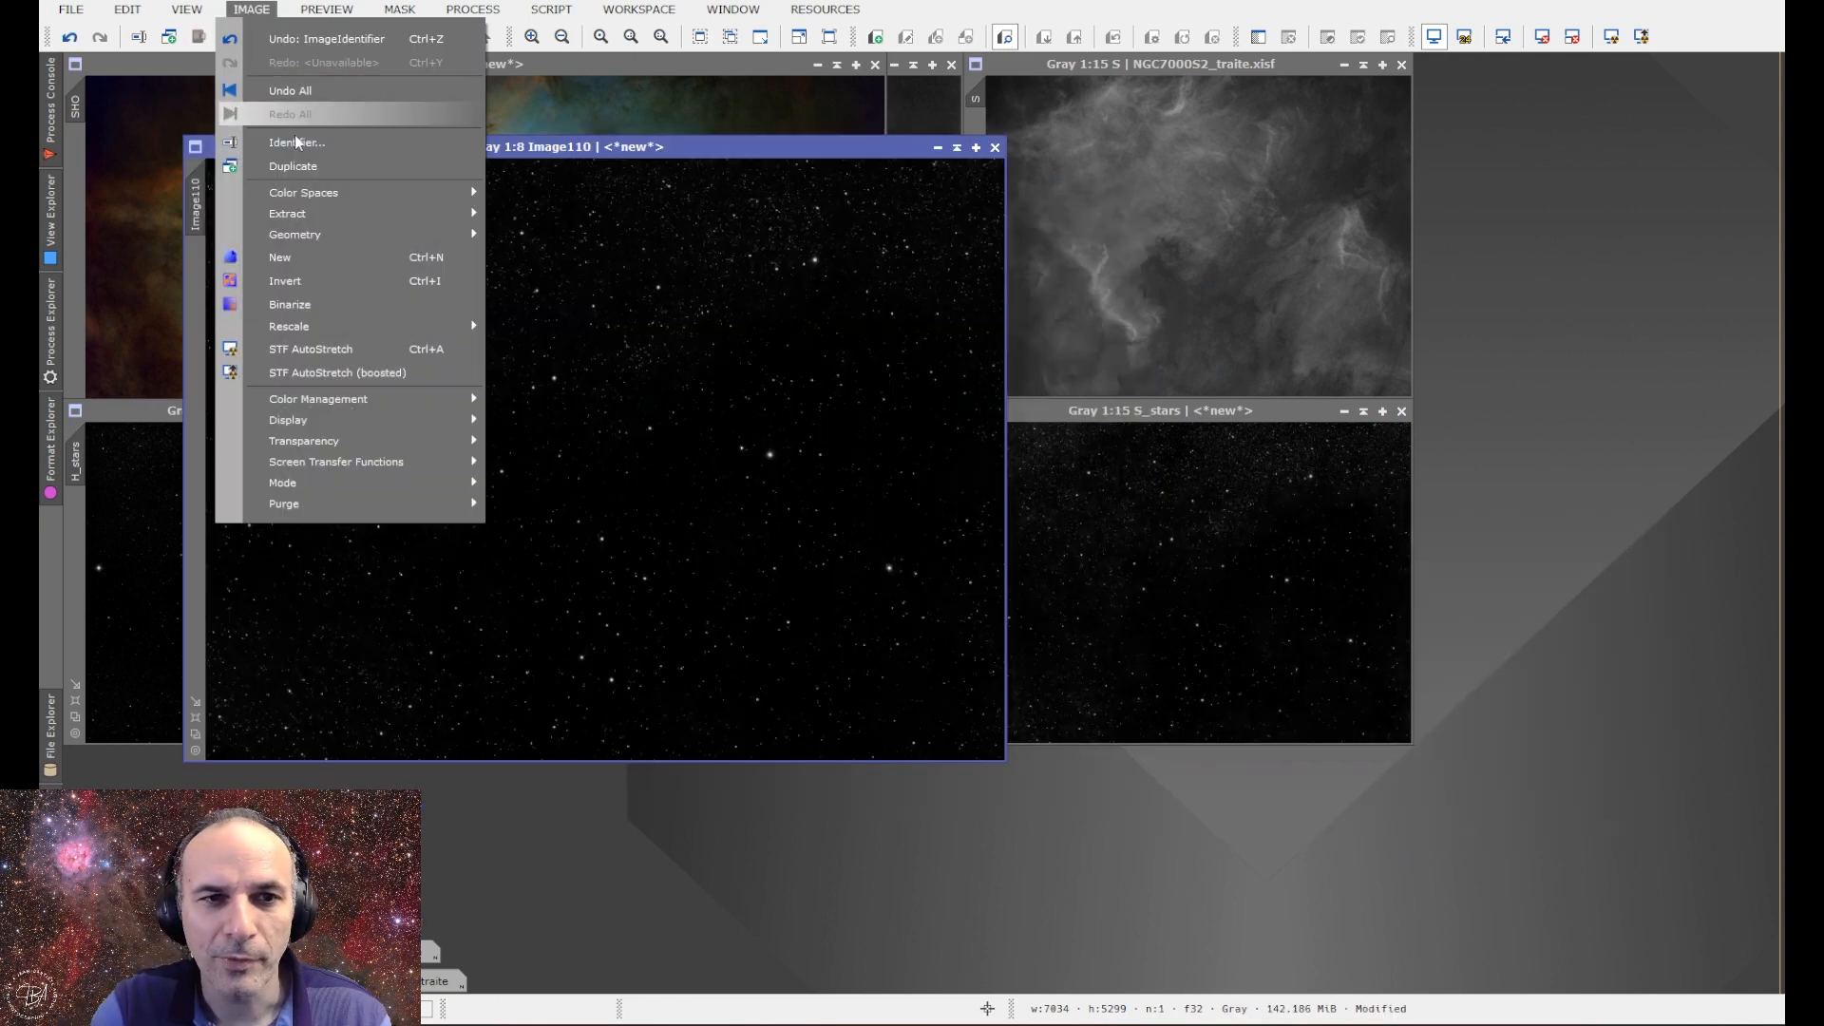
pyautogui.moveTo(302, 201)
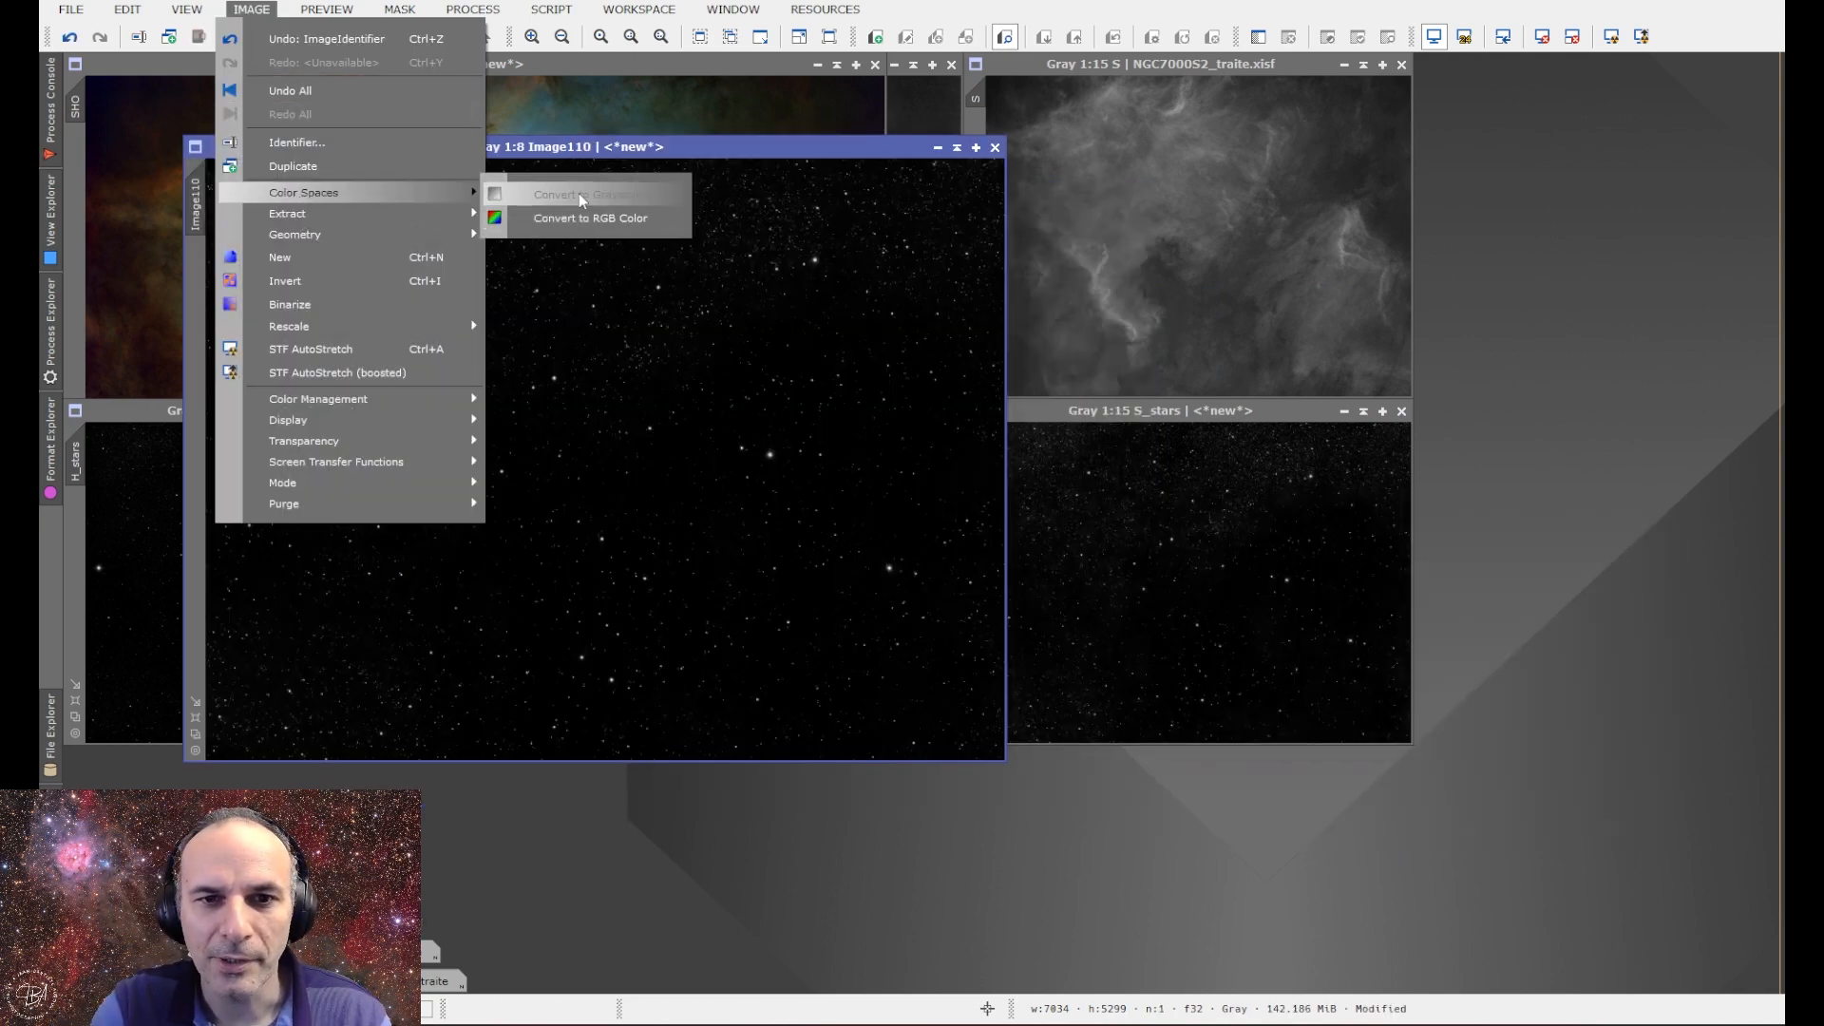
pyautogui.click(607, 152)
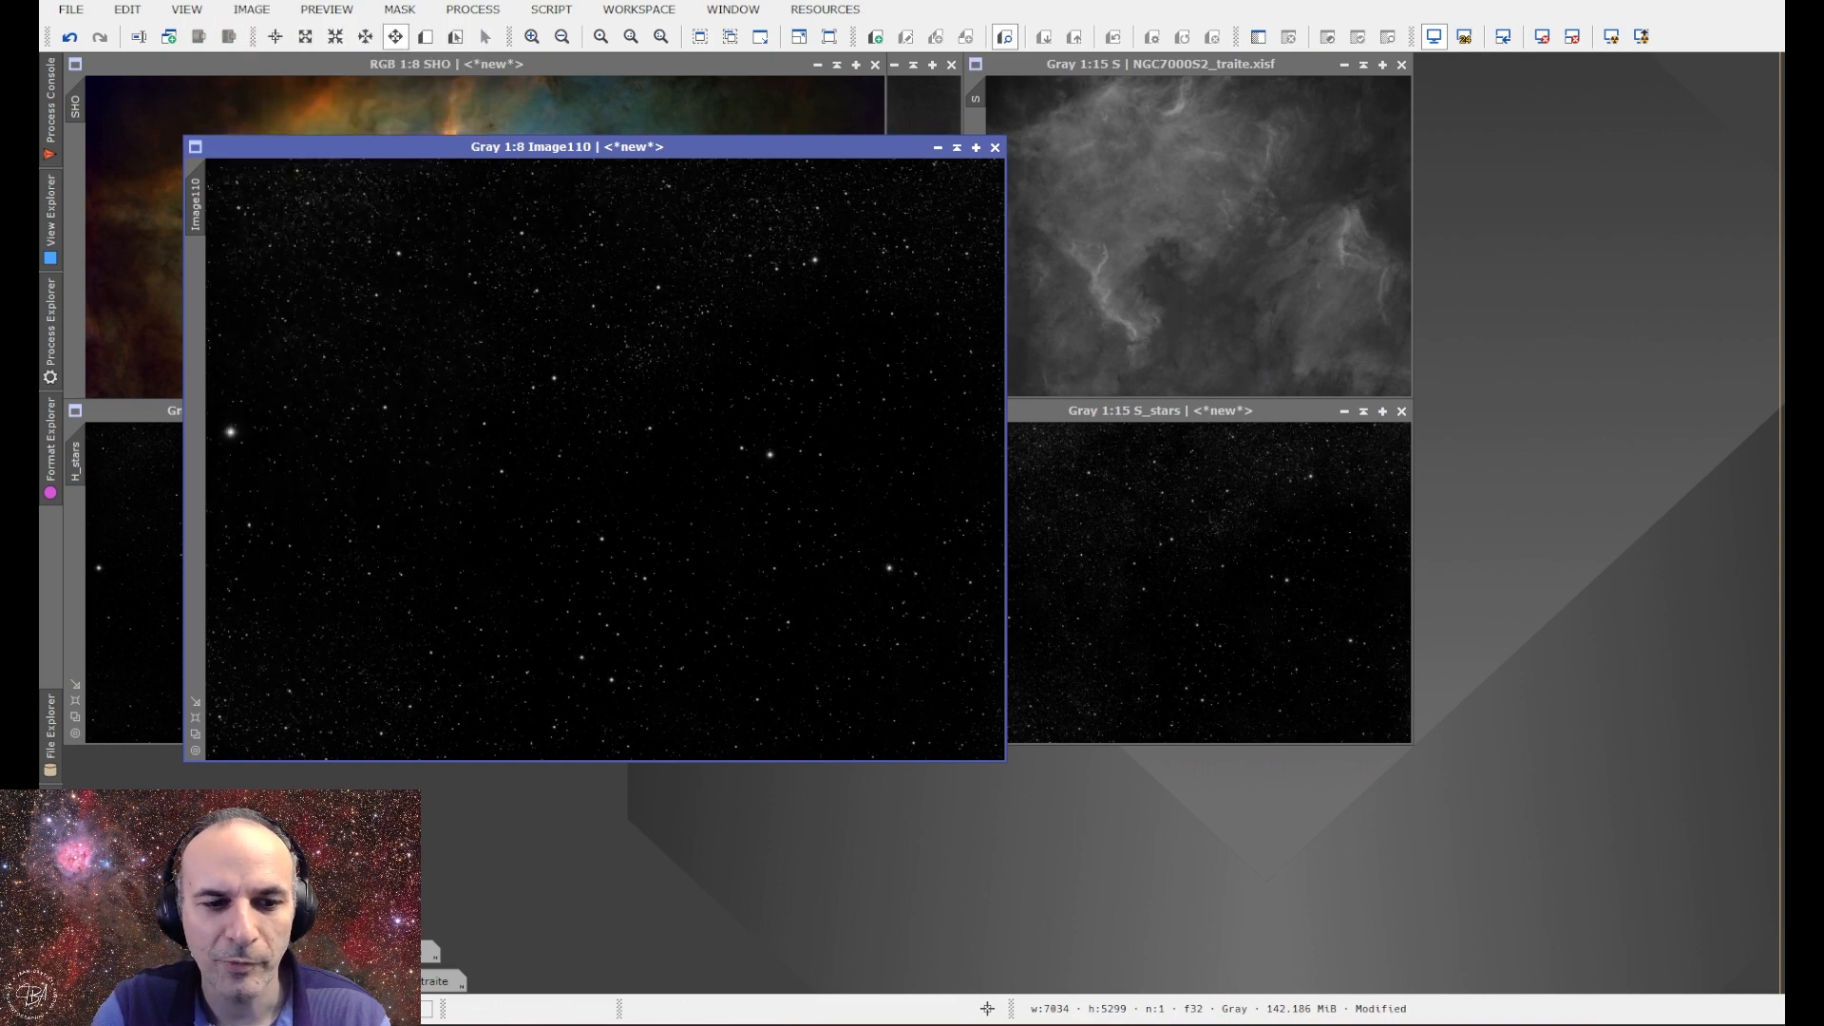
# Restore the RGB image and separate its stars into their own image with StarXTerminator.
pyautogui.doubleClick(366, 921)
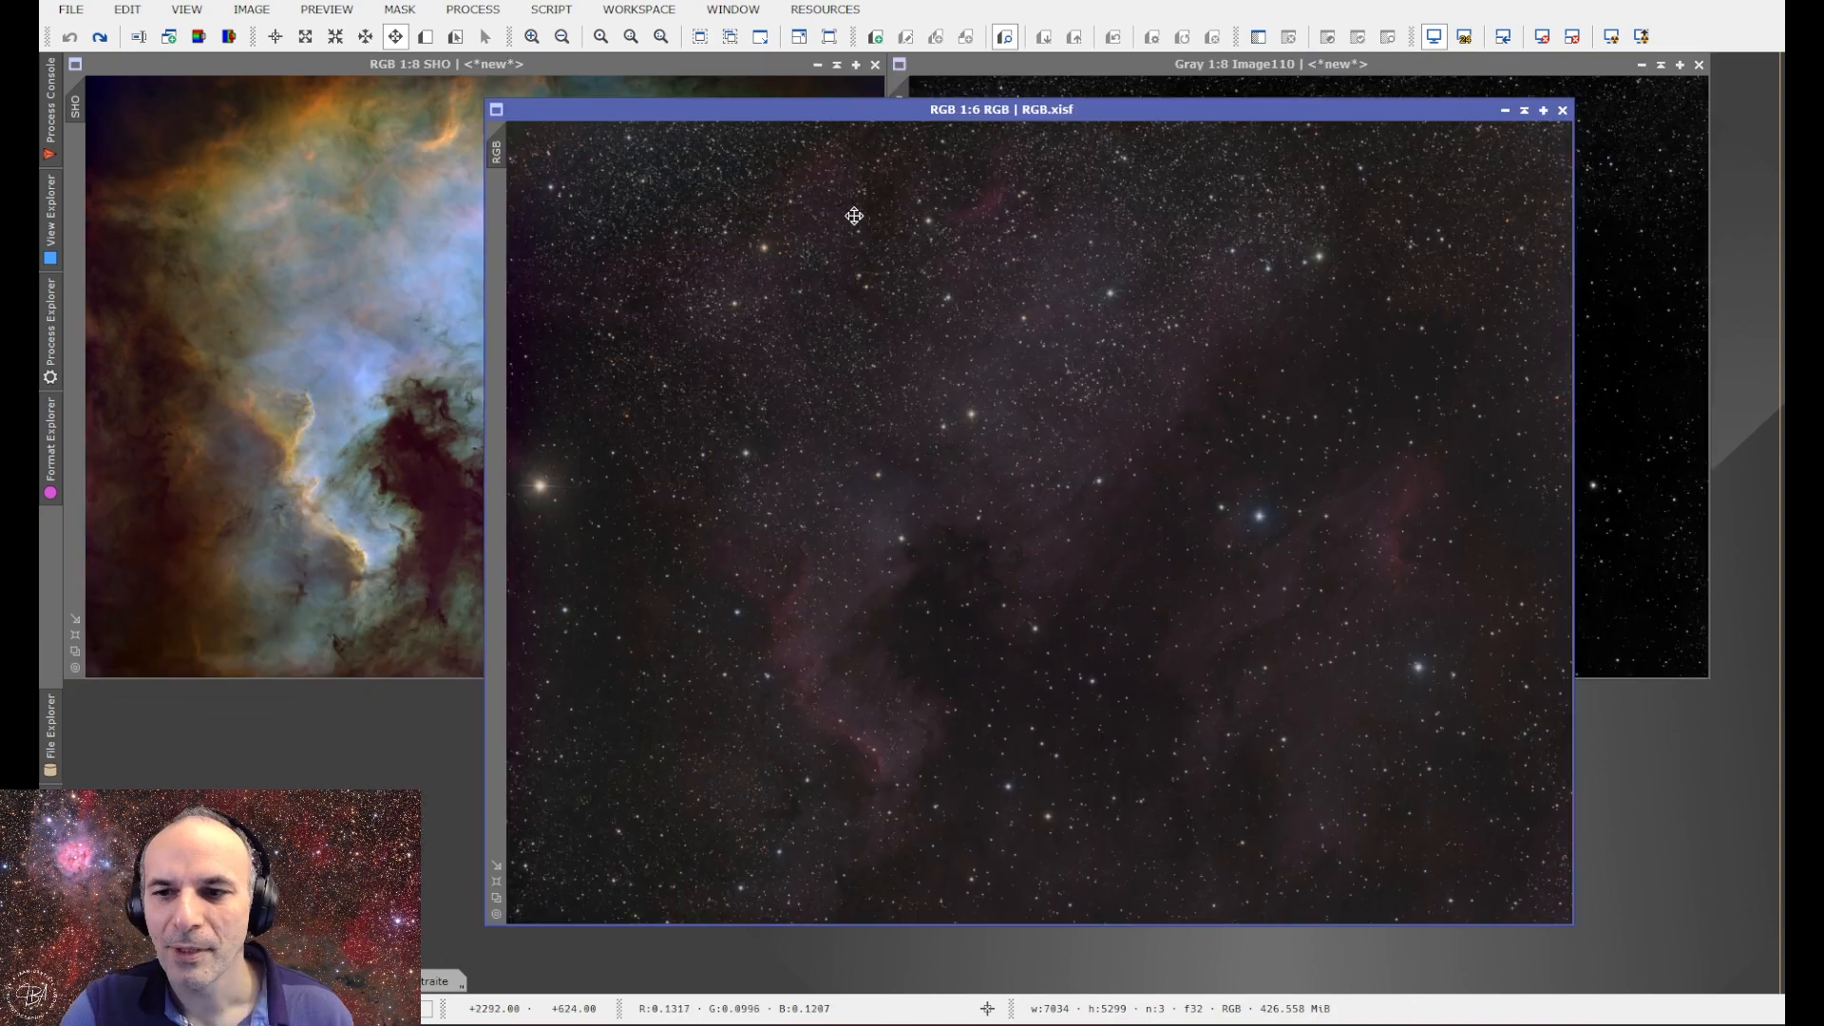
pyautogui.click(458, 14)
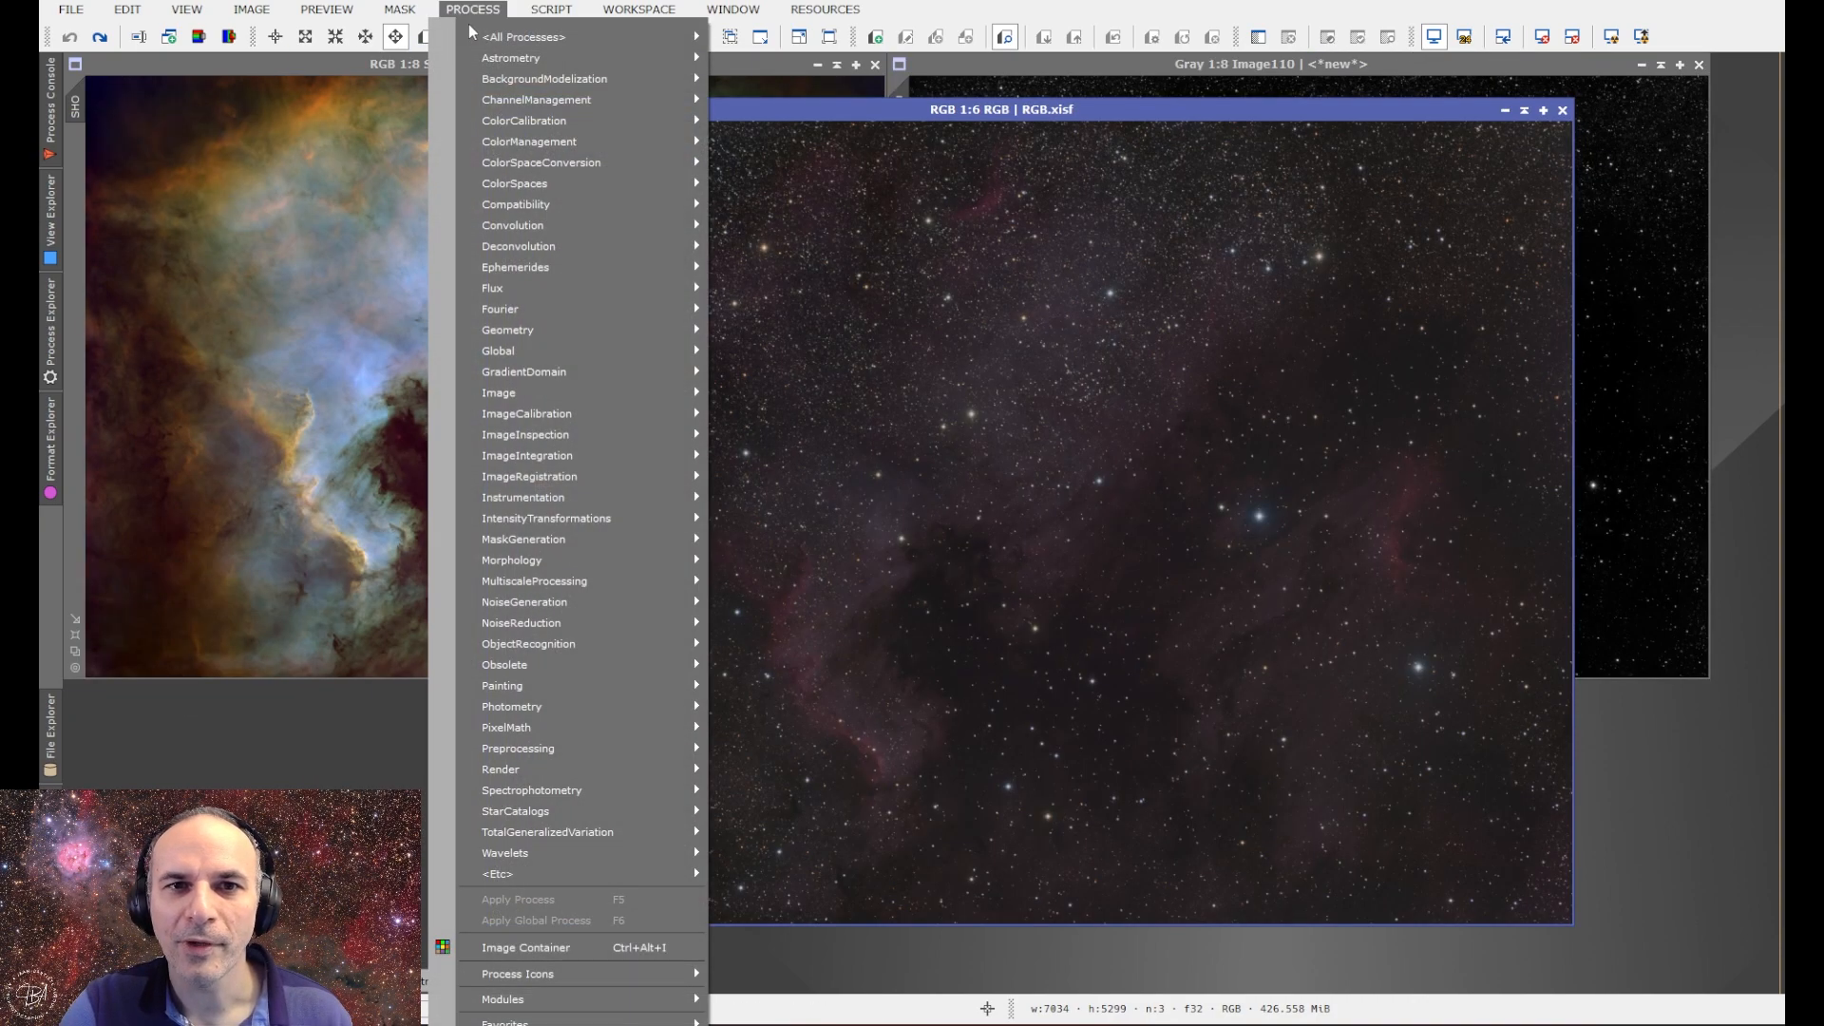
pyautogui.moveTo(570, 36)
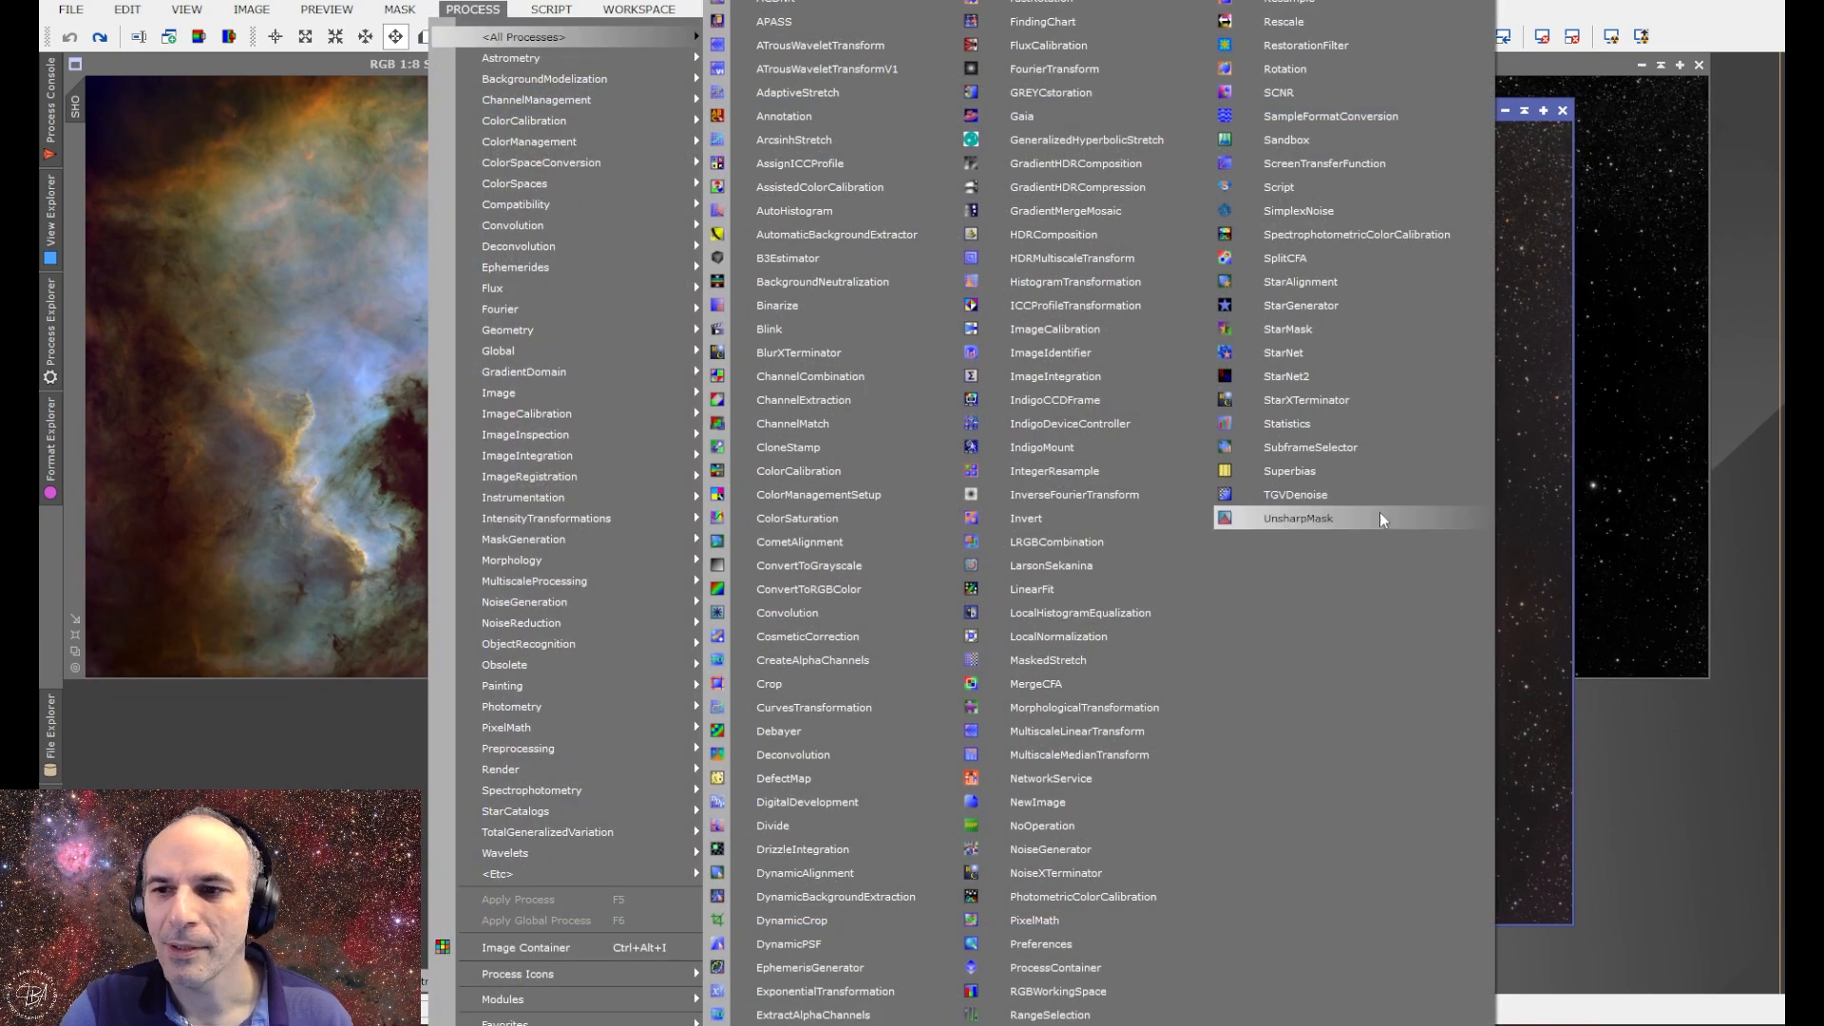
pyautogui.click(1308, 398)
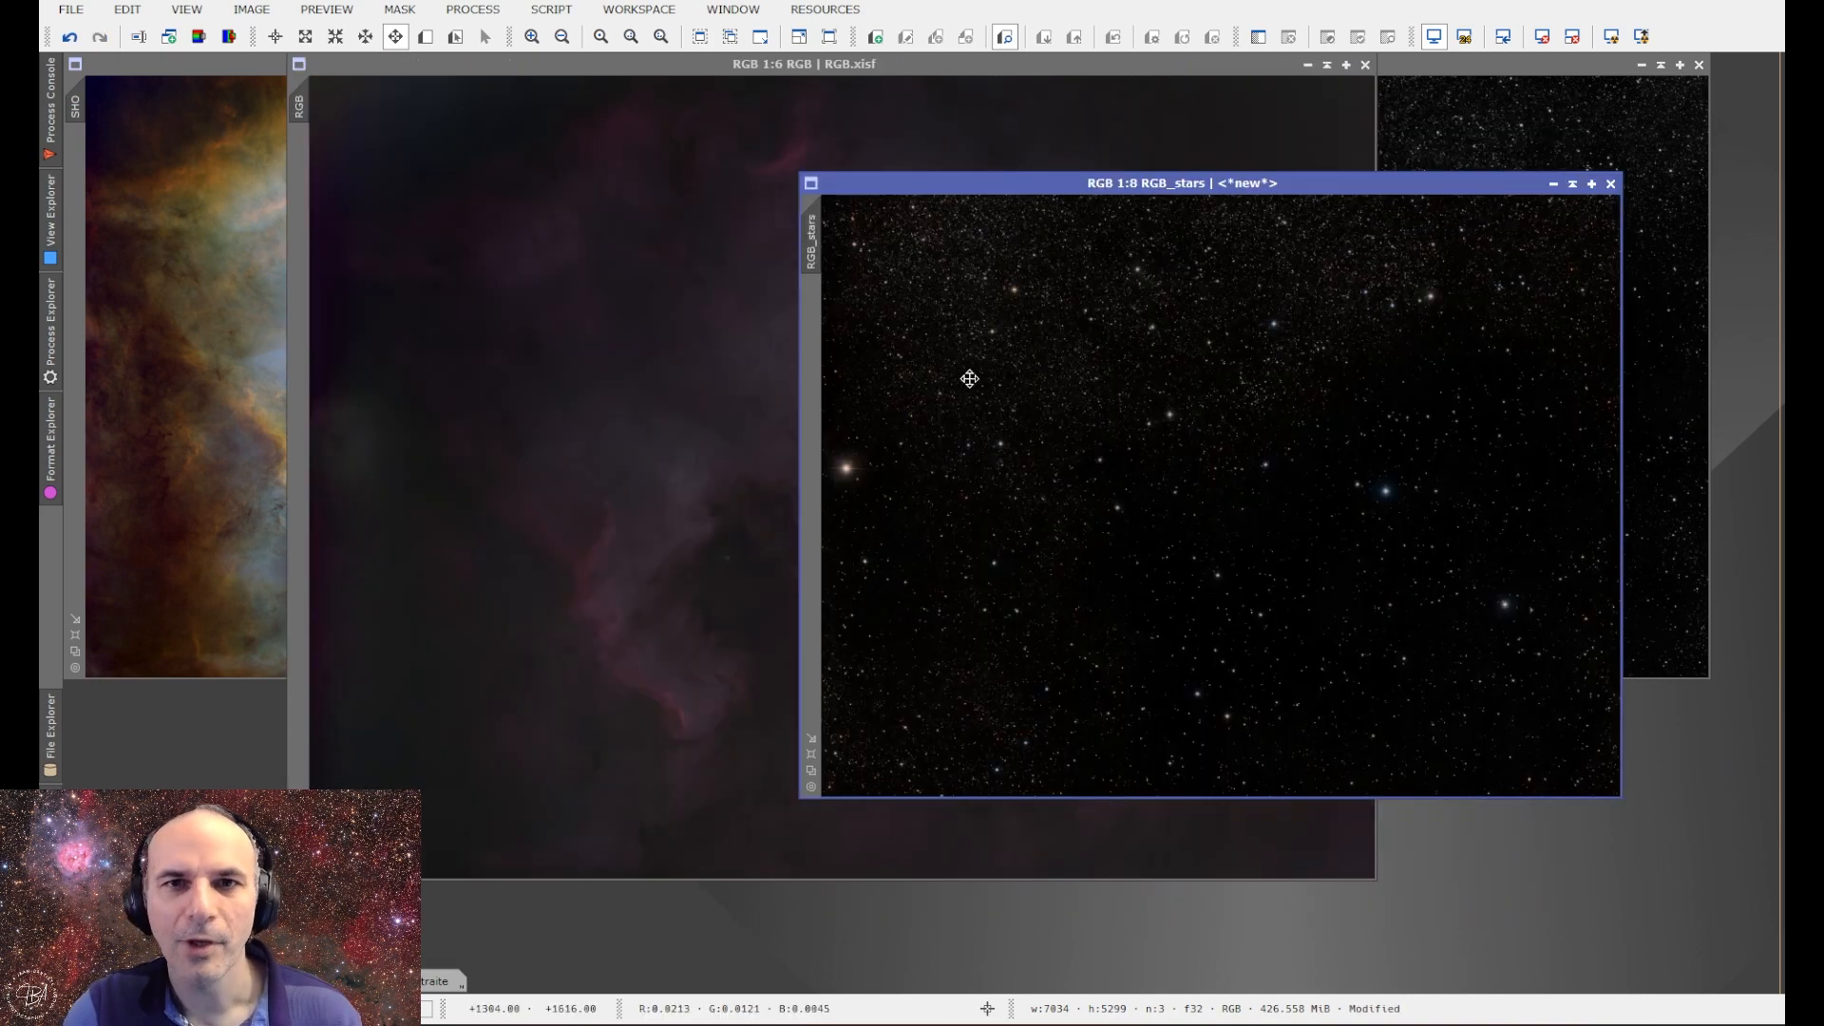
# Iconize the starless RGB image and move the RGB_stars image up next to the SHO image.
pyautogui.click(704, 301)
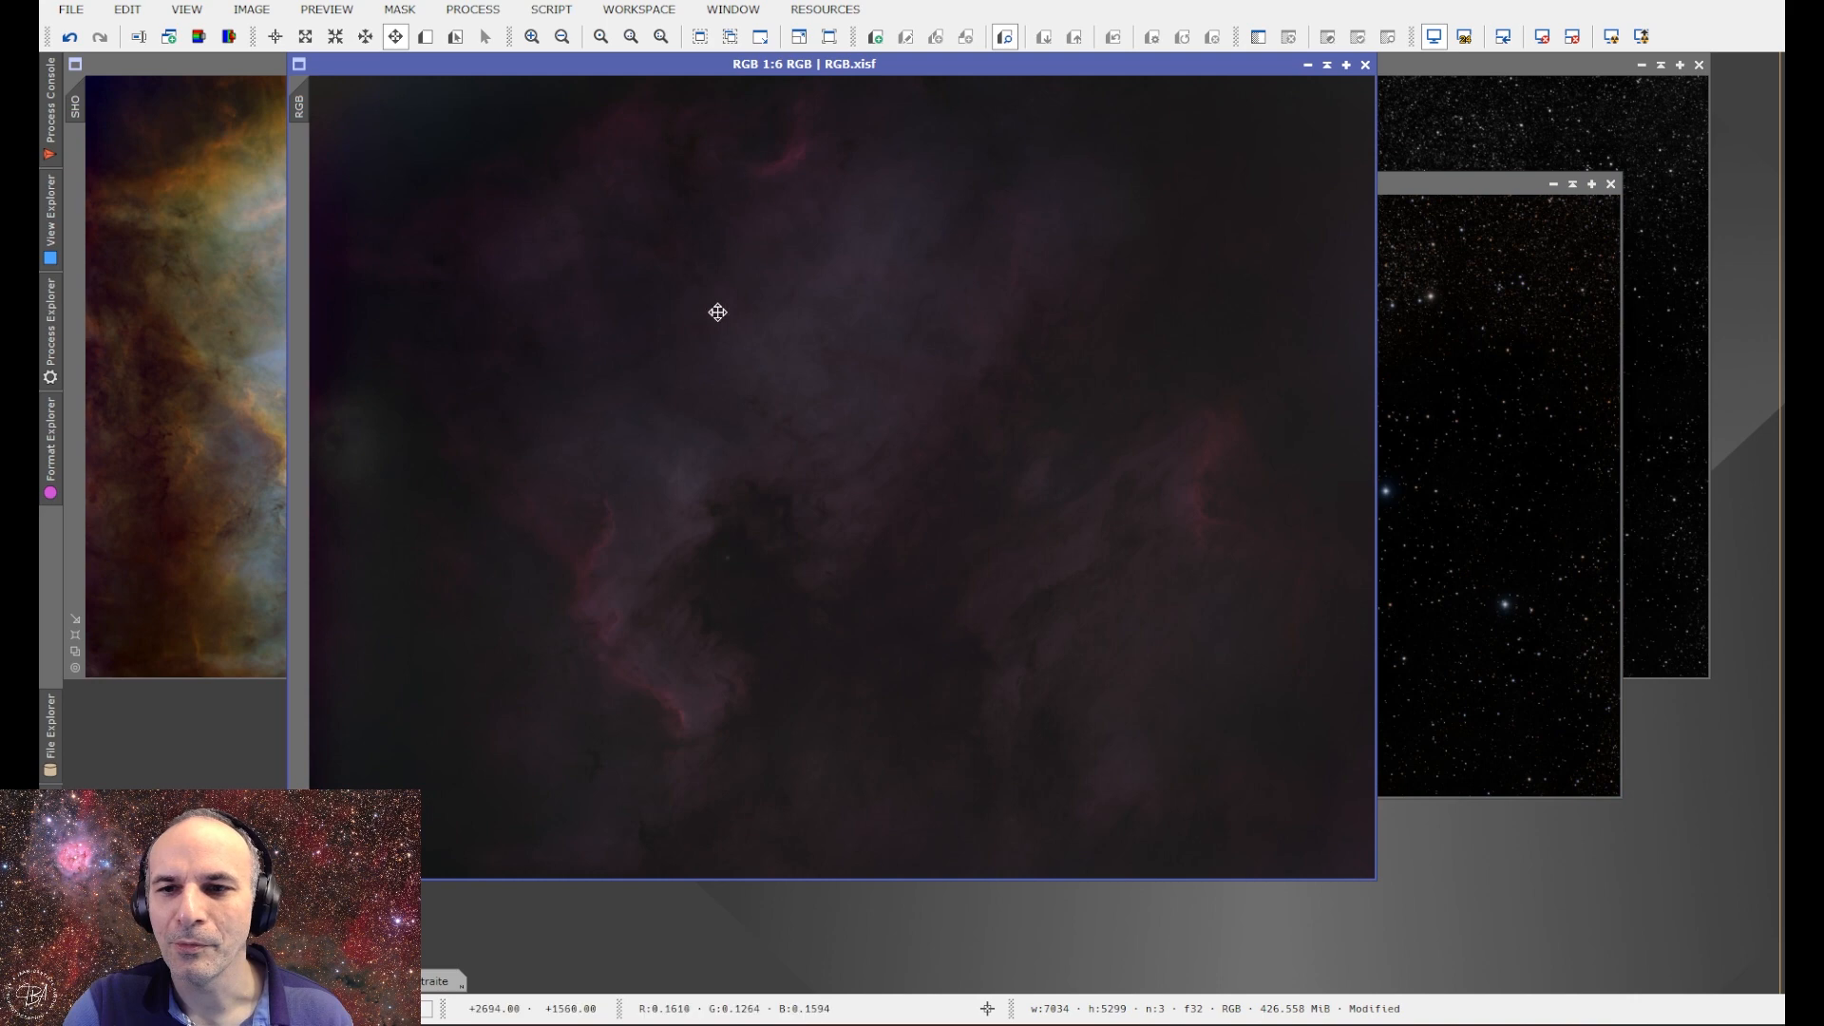
pyautogui.click(1307, 64)
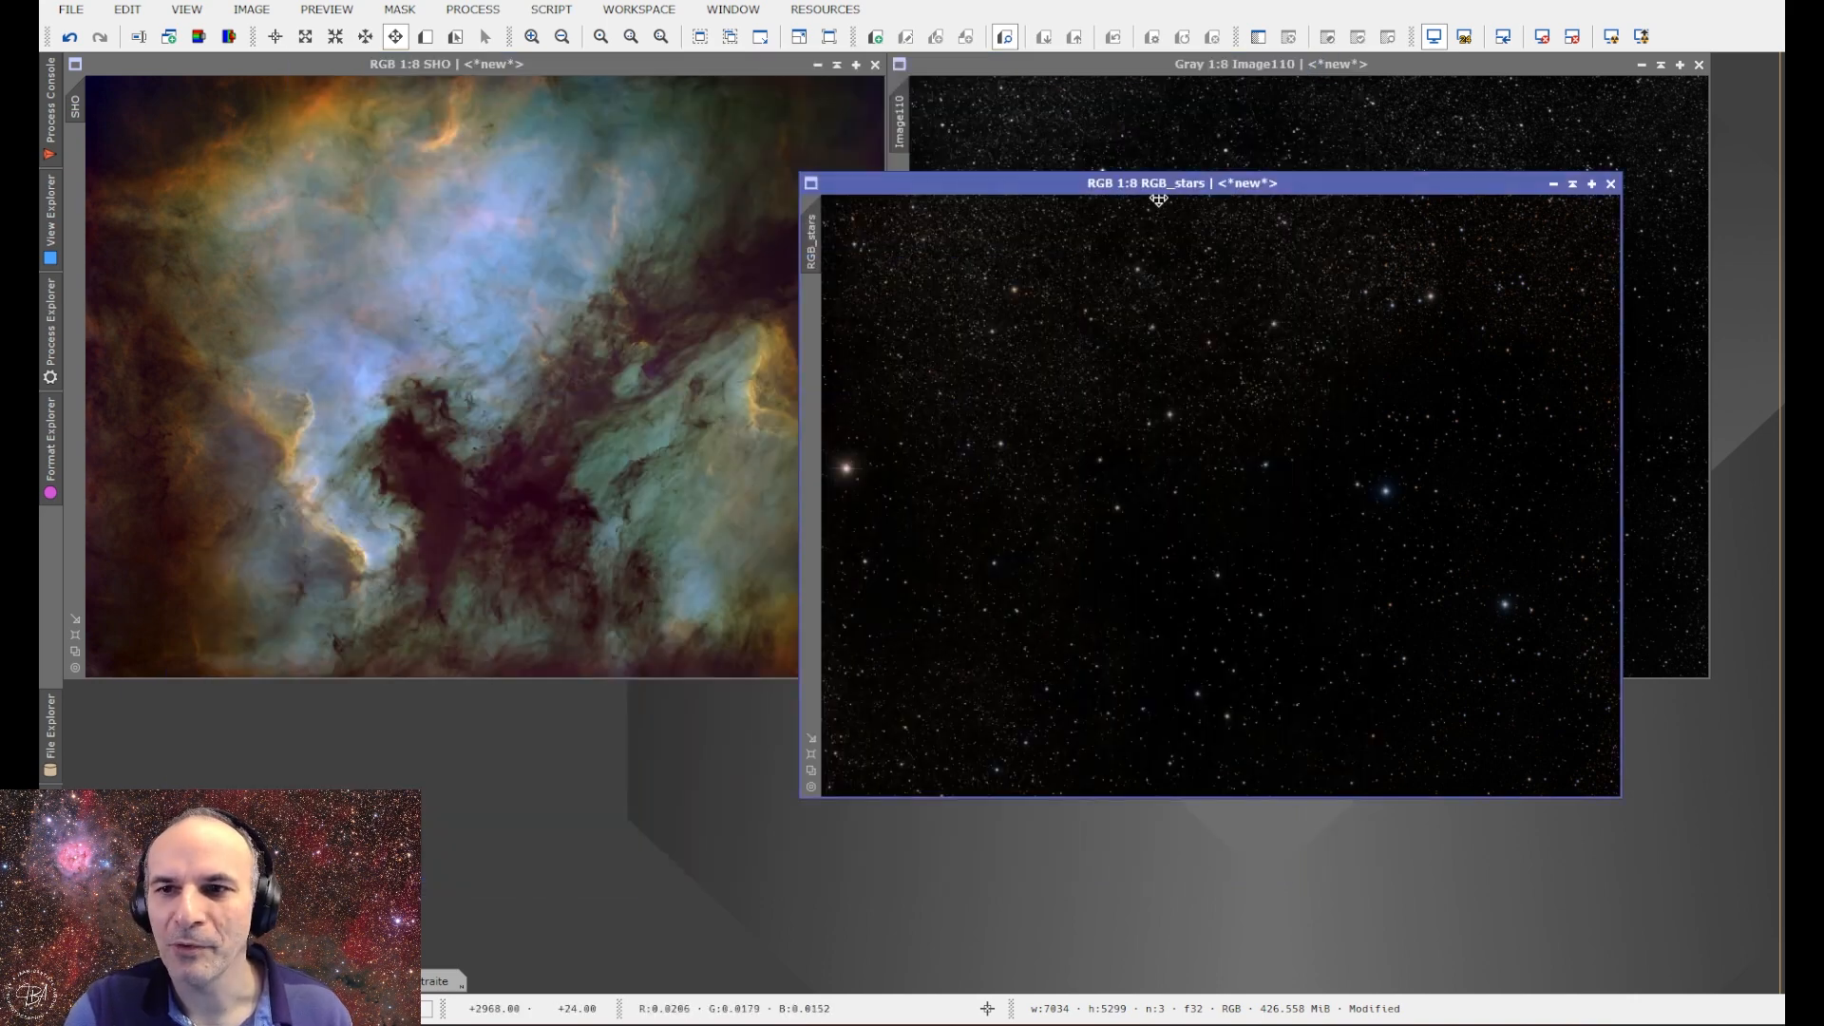
pyautogui.moveTo(1176, 190); pyautogui.dragTo(967, 71)
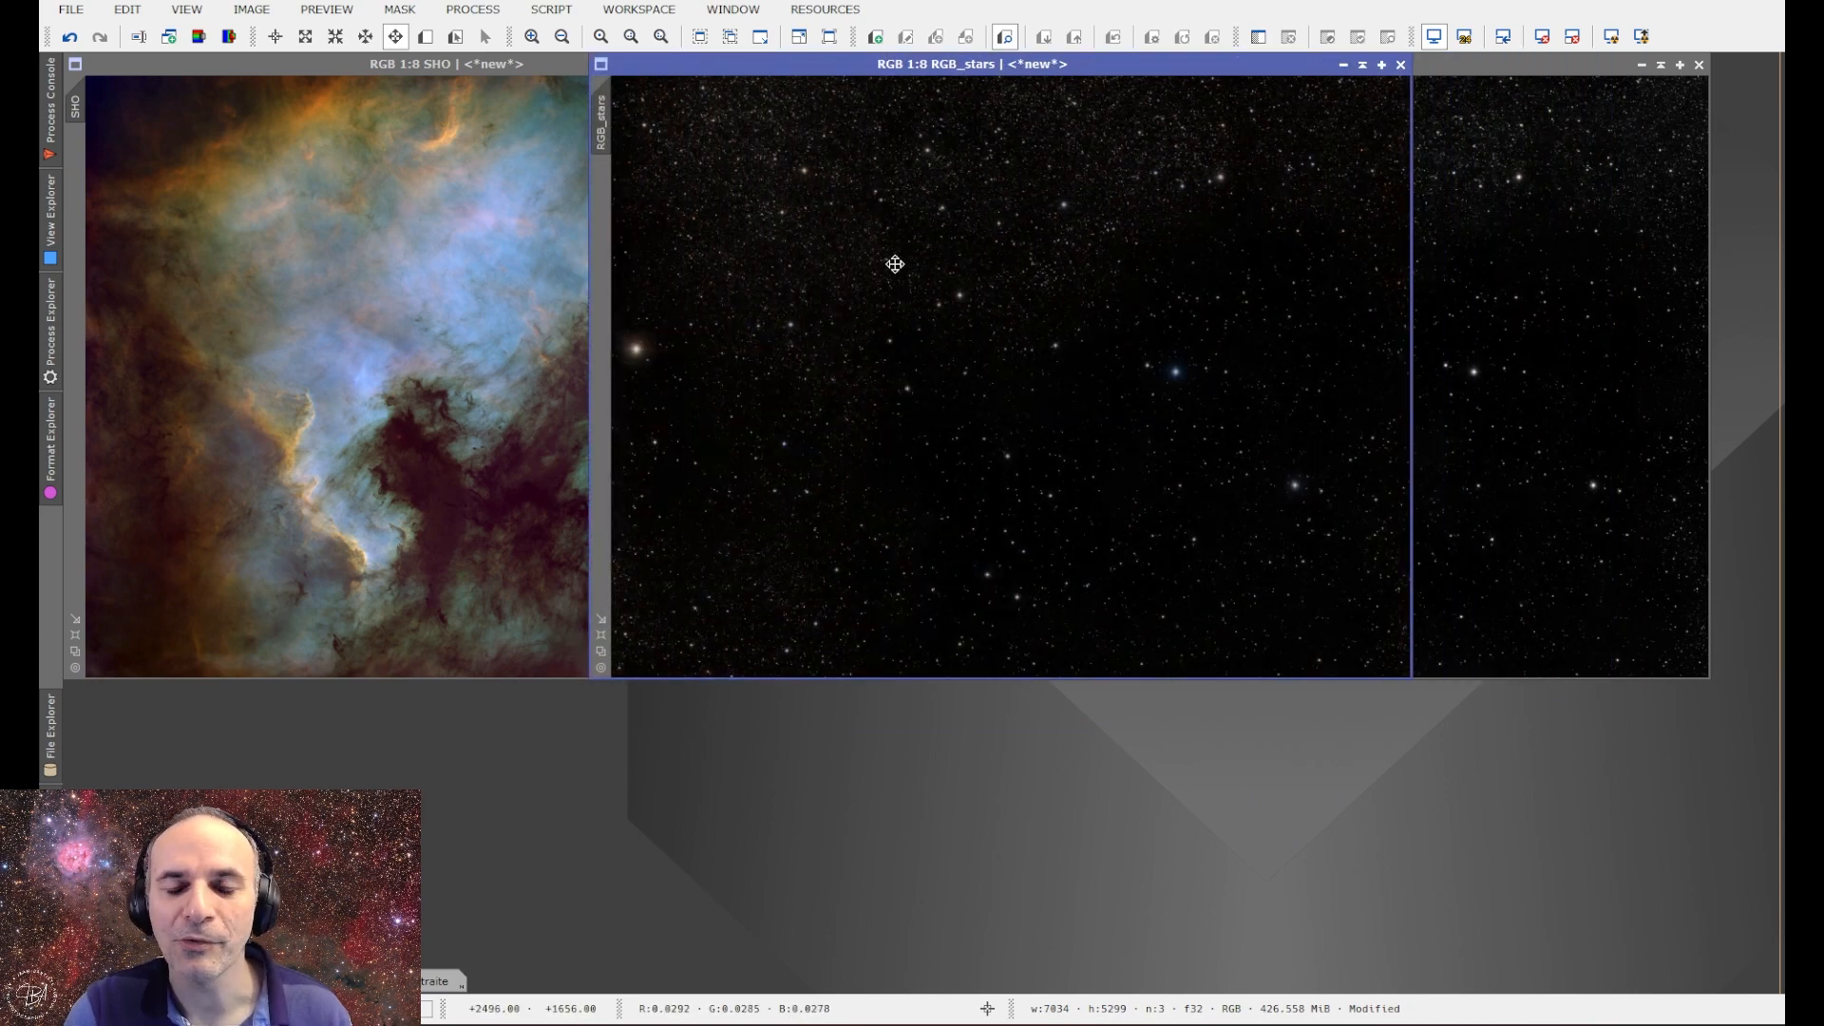
# Find the ImageSolver script, open it for the RGB_stars image, review its plate-solving settings and close it.
pyautogui.click(42, 329)
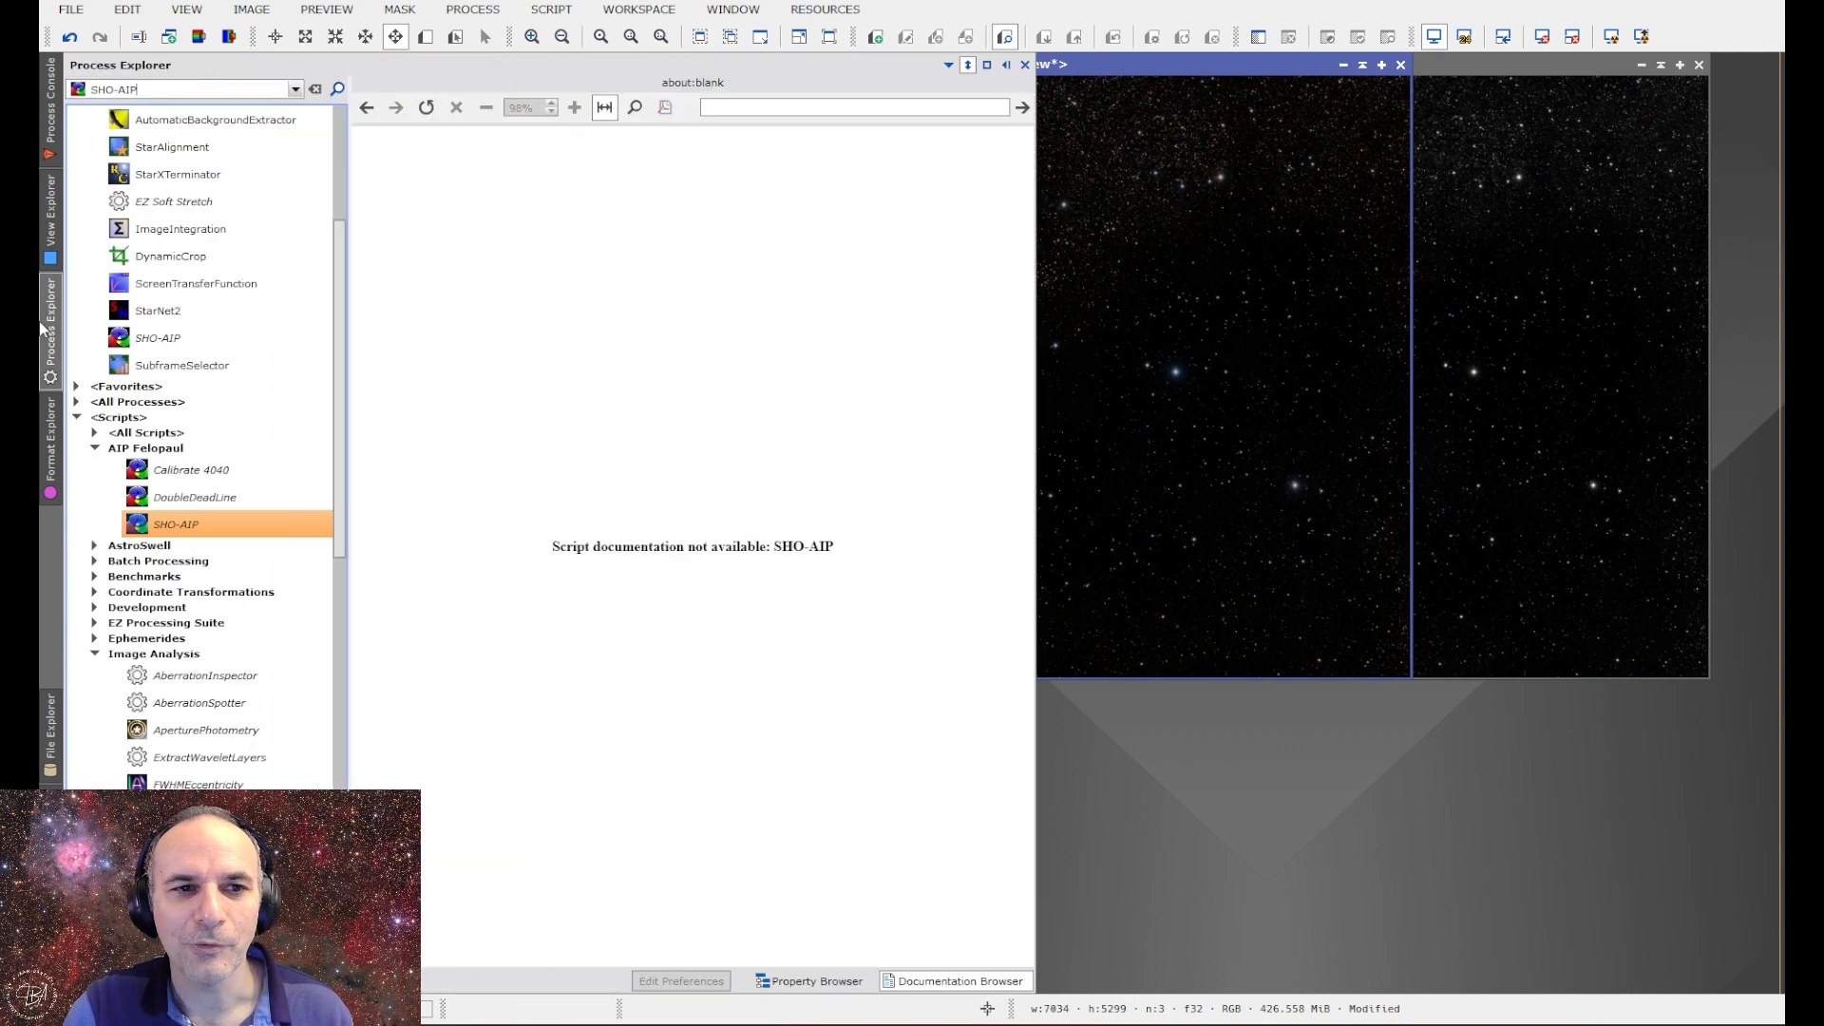
pyautogui.click(315, 89)
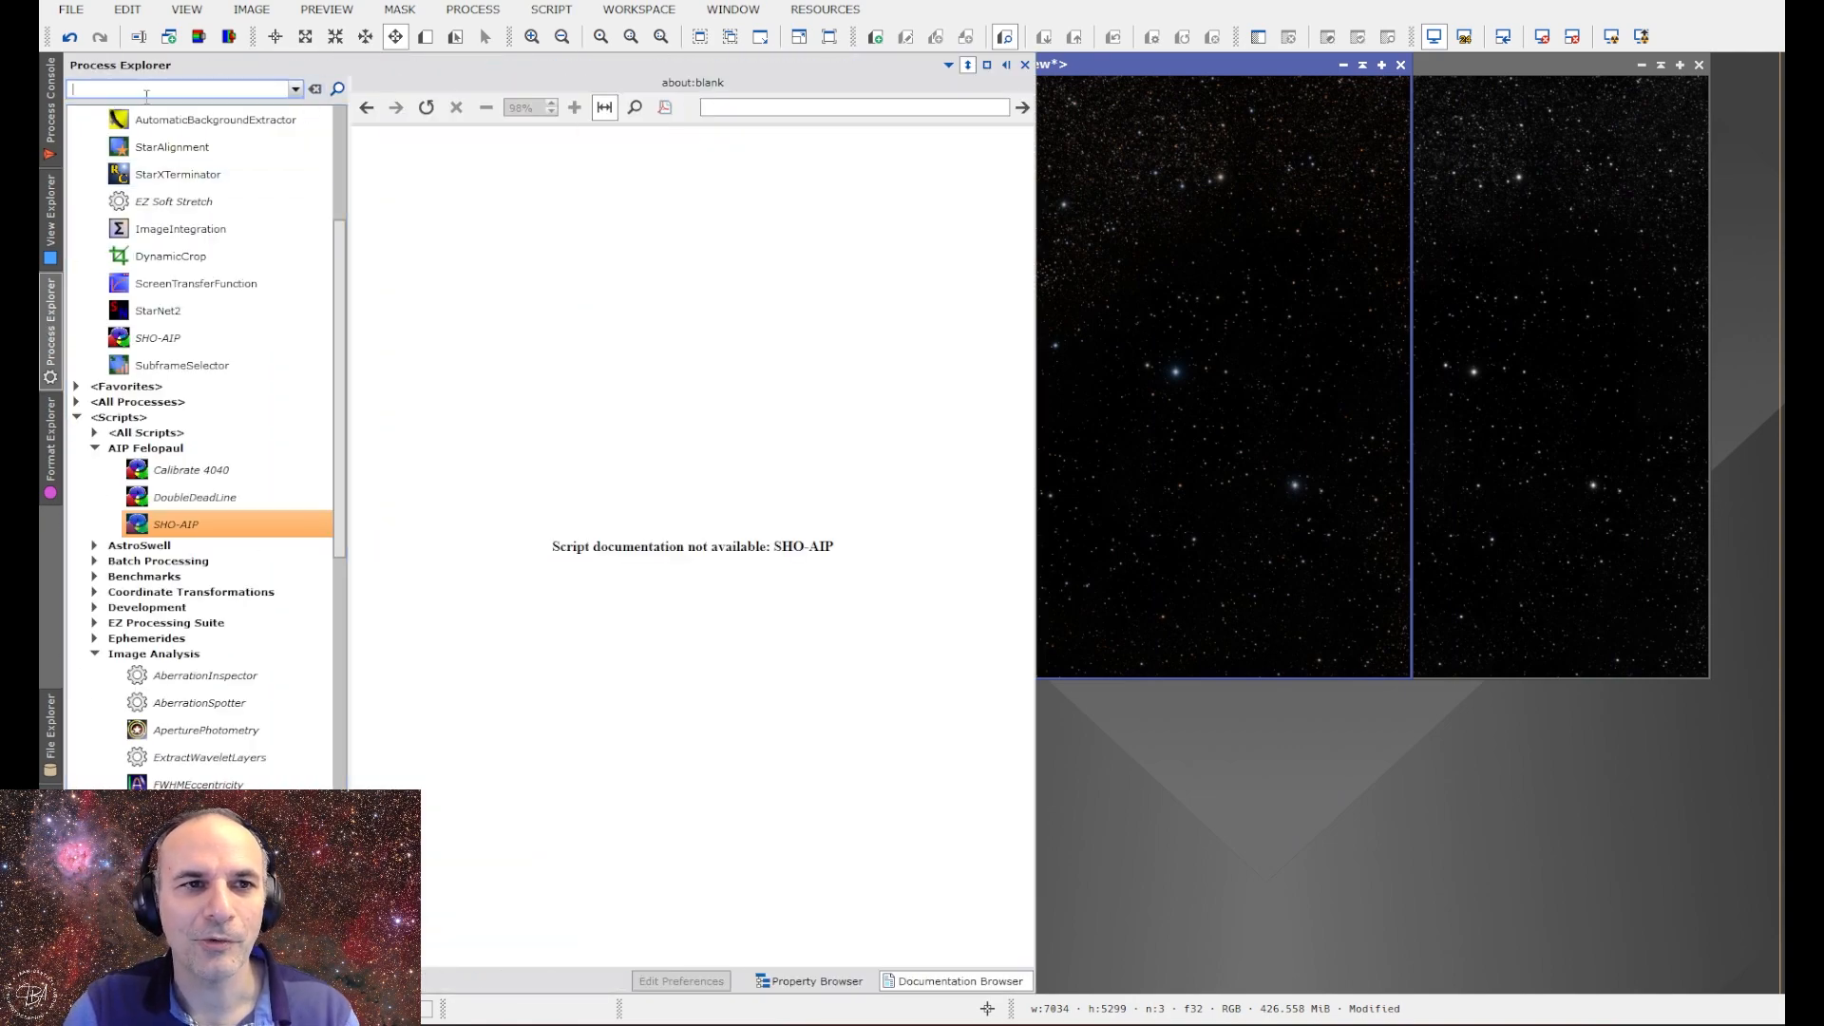
pyautogui.write('image')
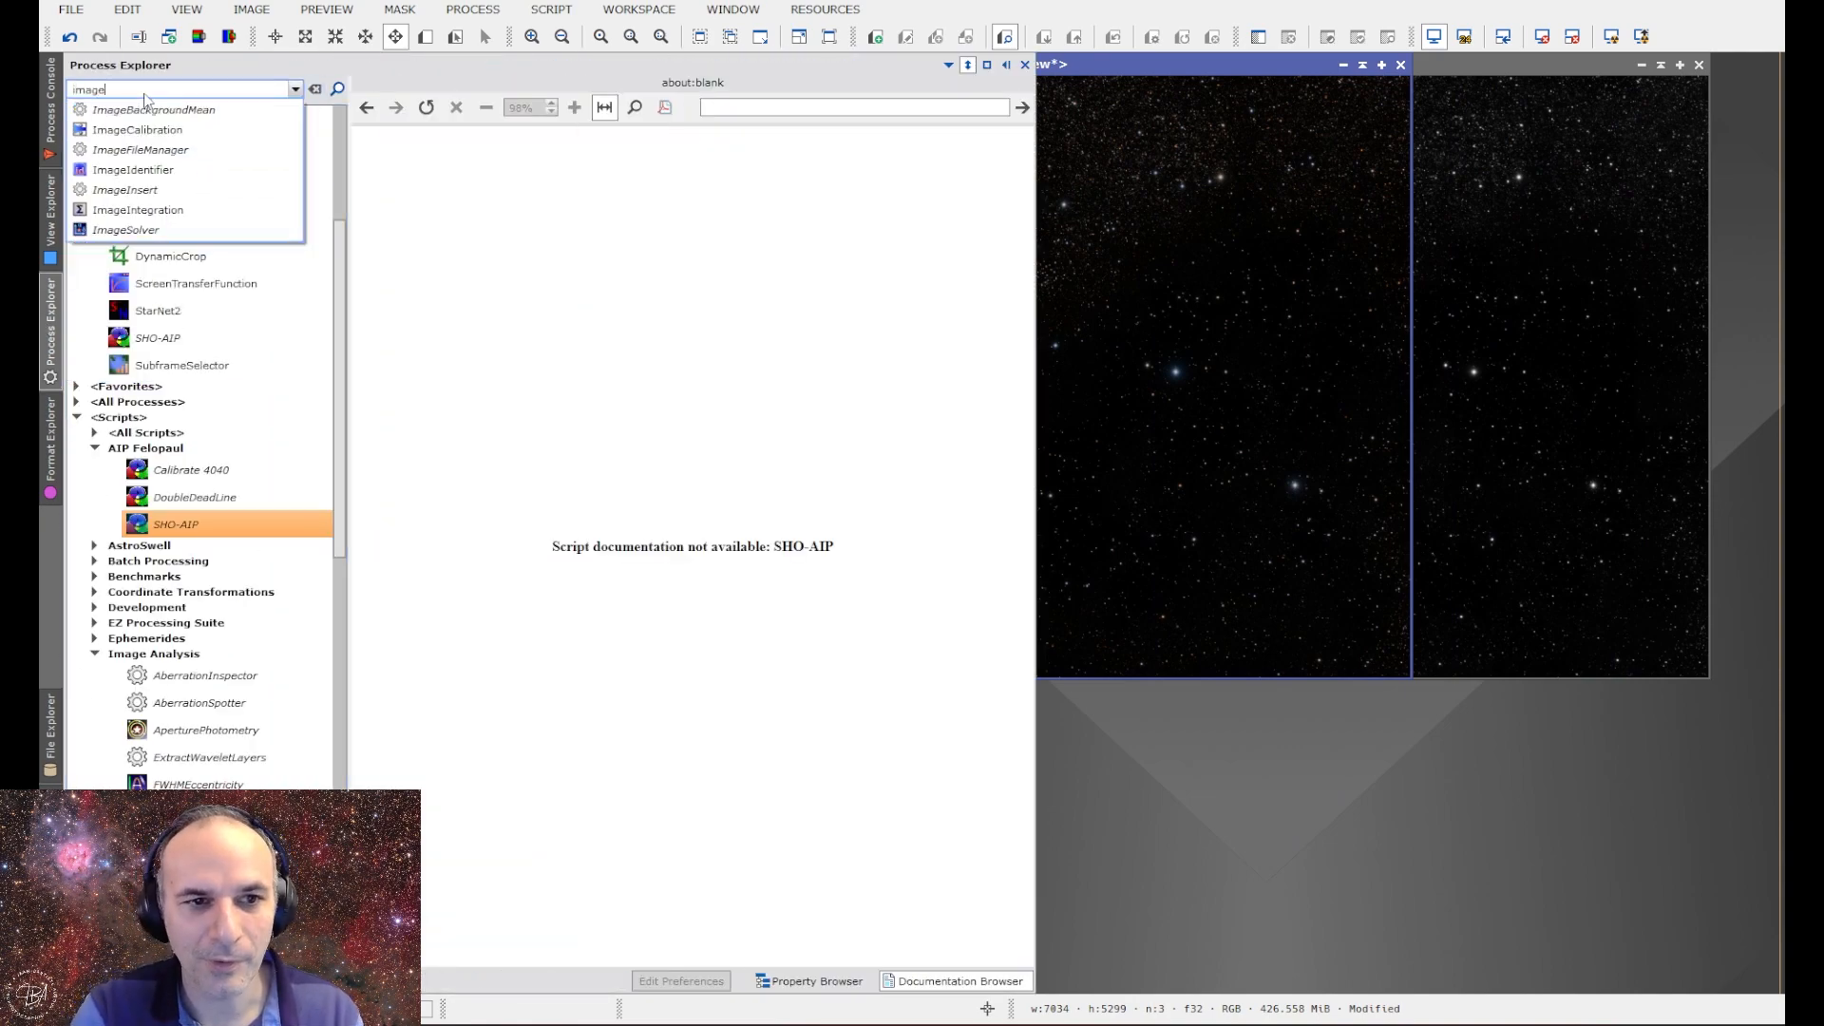
pyautogui.click(126, 229)
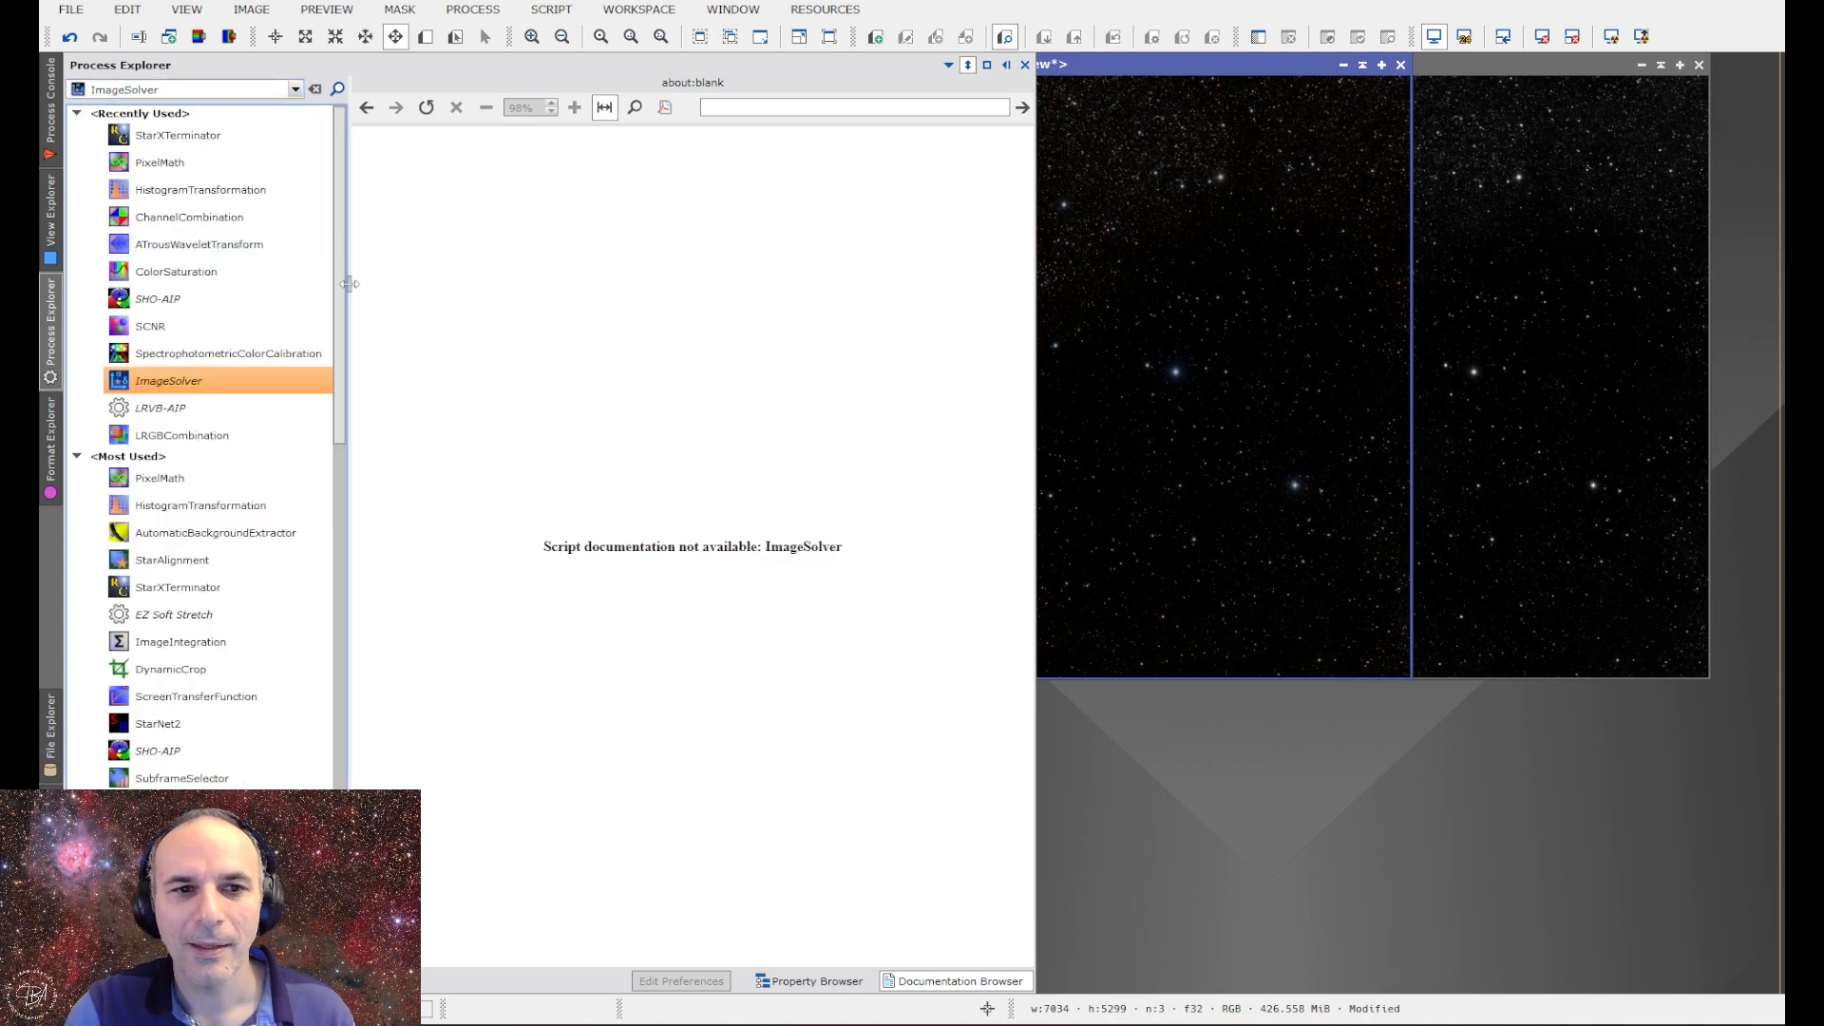
pyautogui.doubleClick(200, 385)
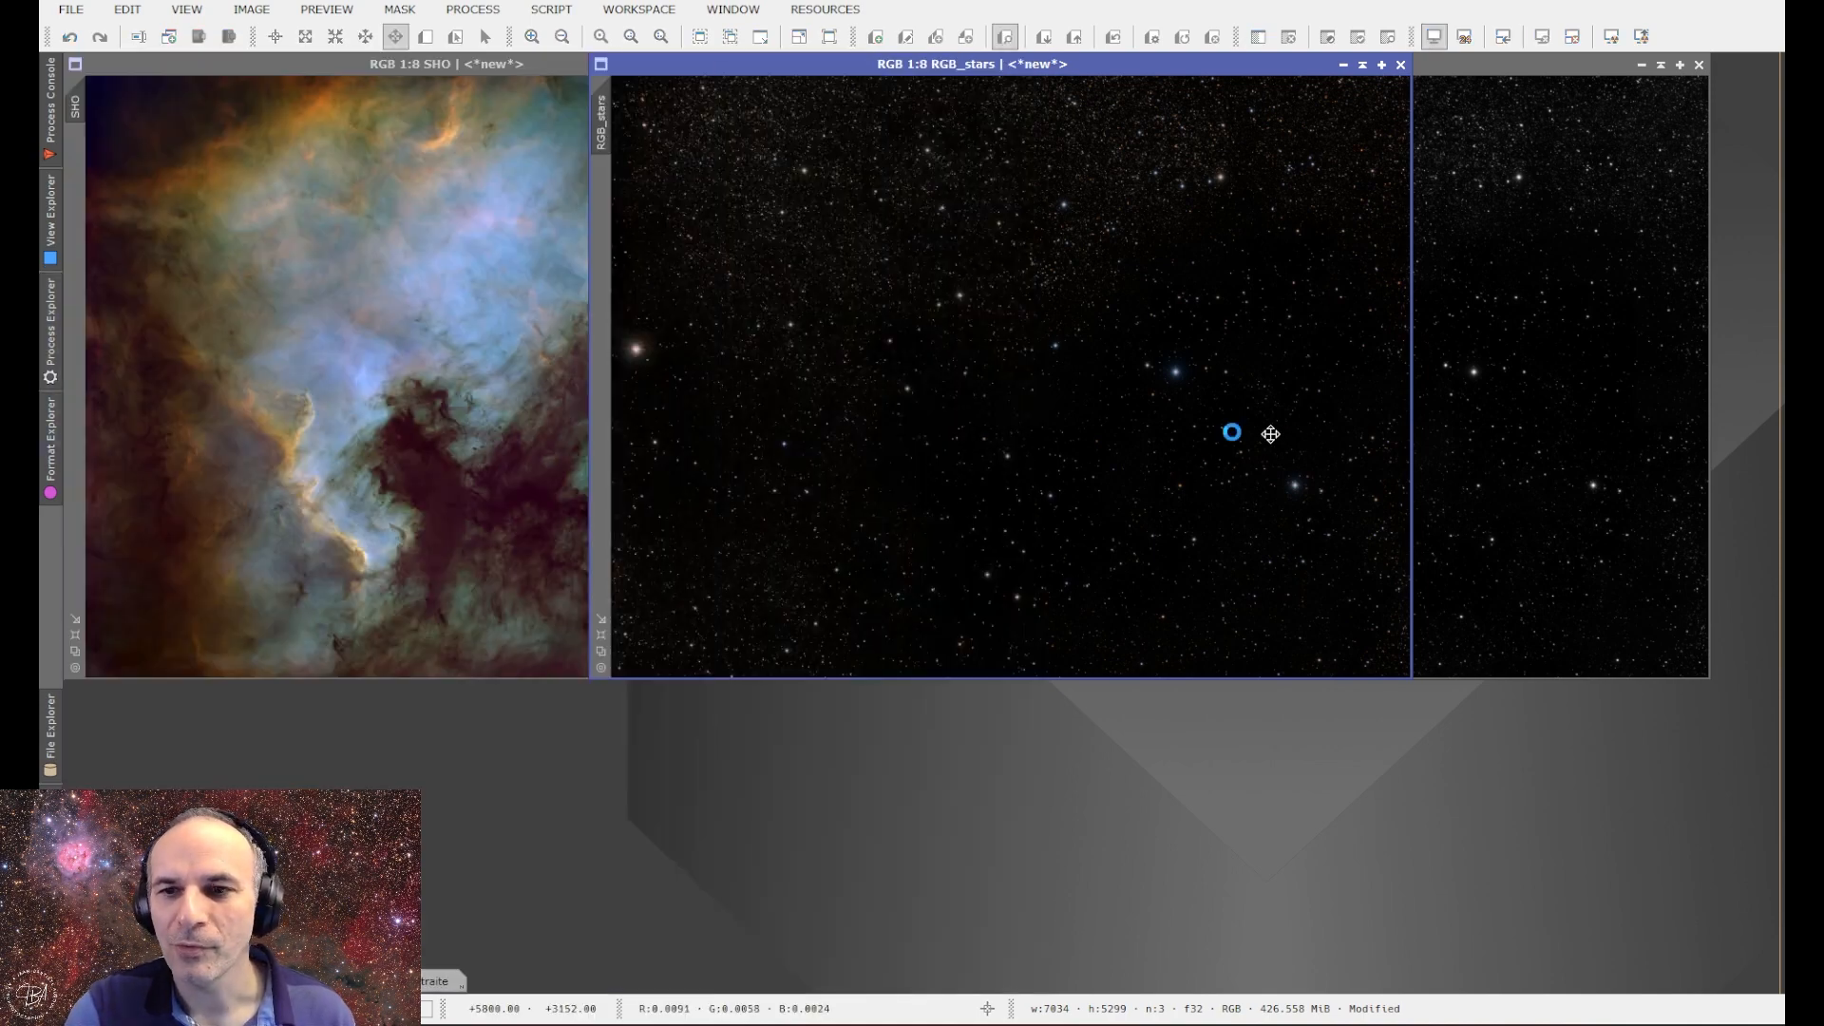
pyautogui.moveTo(914, 150); pyautogui.dragTo(1316, 197)
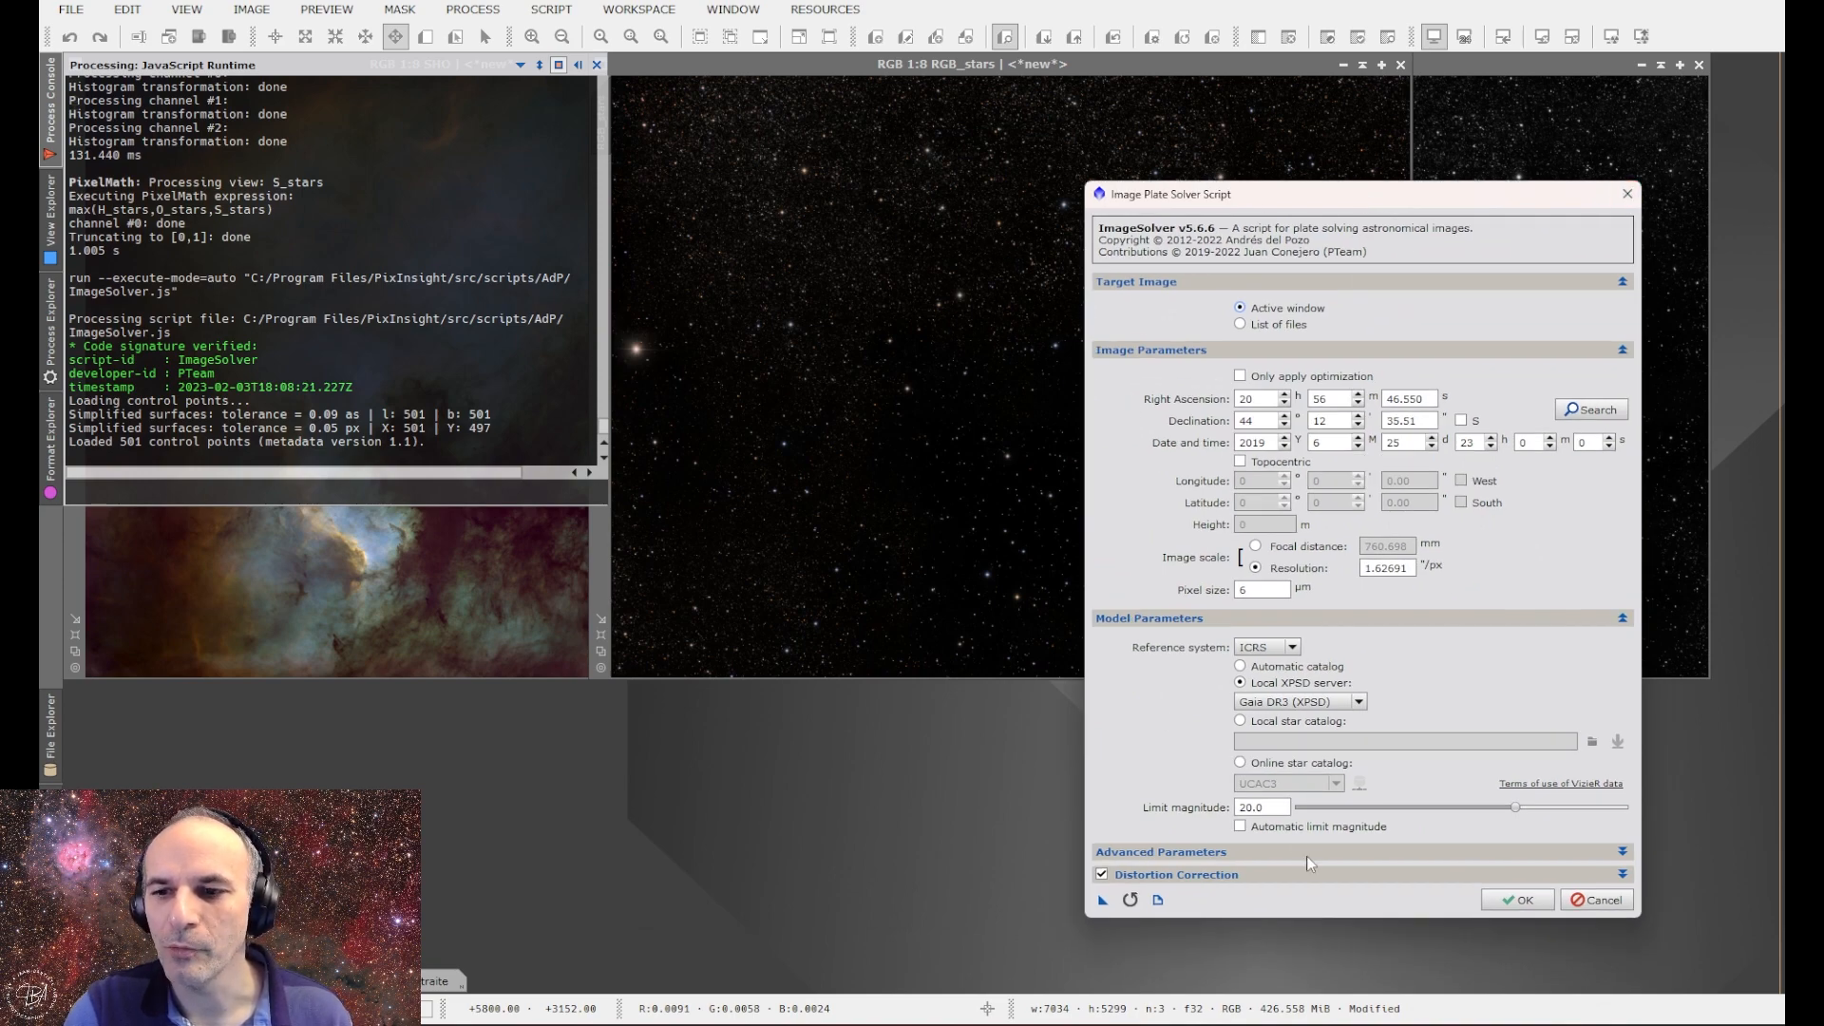
pyautogui.click(1627, 194)
# Review SpectrophotometricColorCalibration for the RGB_stars image with narrowband filters mode disabled, checking its RGB filters and limit magnitude, and close it.
pyautogui.click(472, 10)
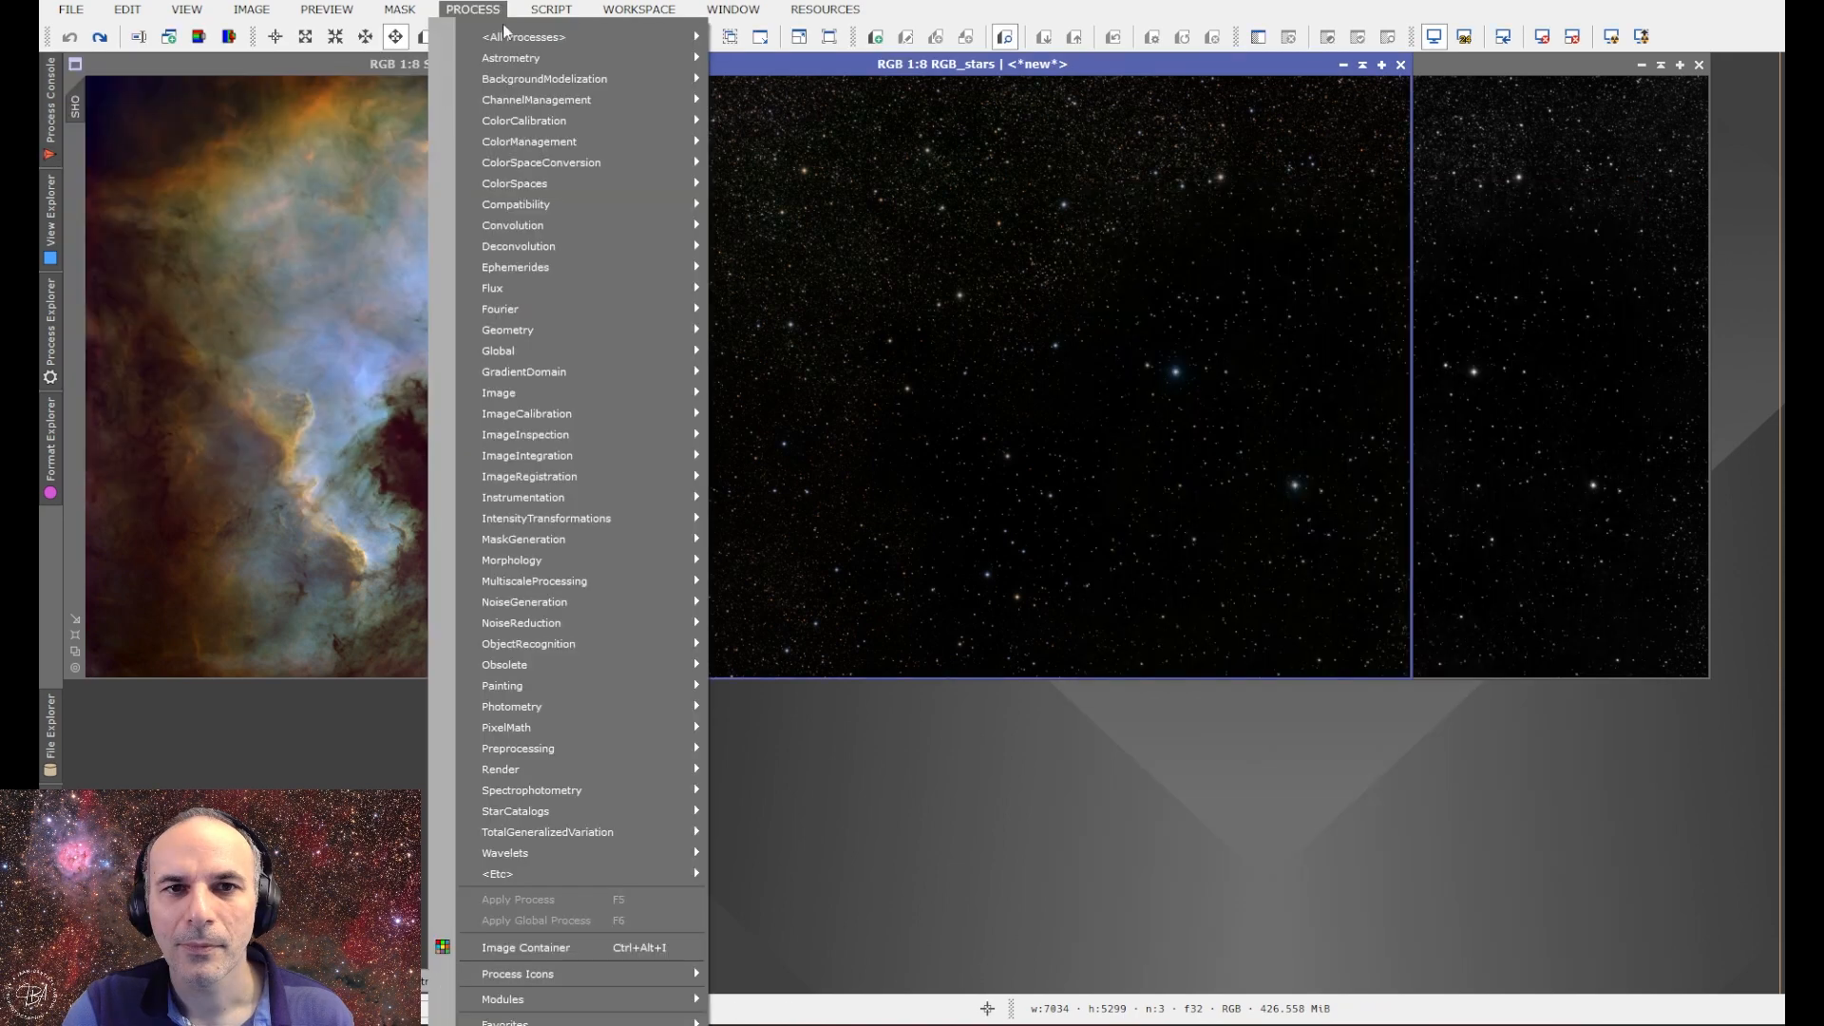
pyautogui.moveTo(570, 36)
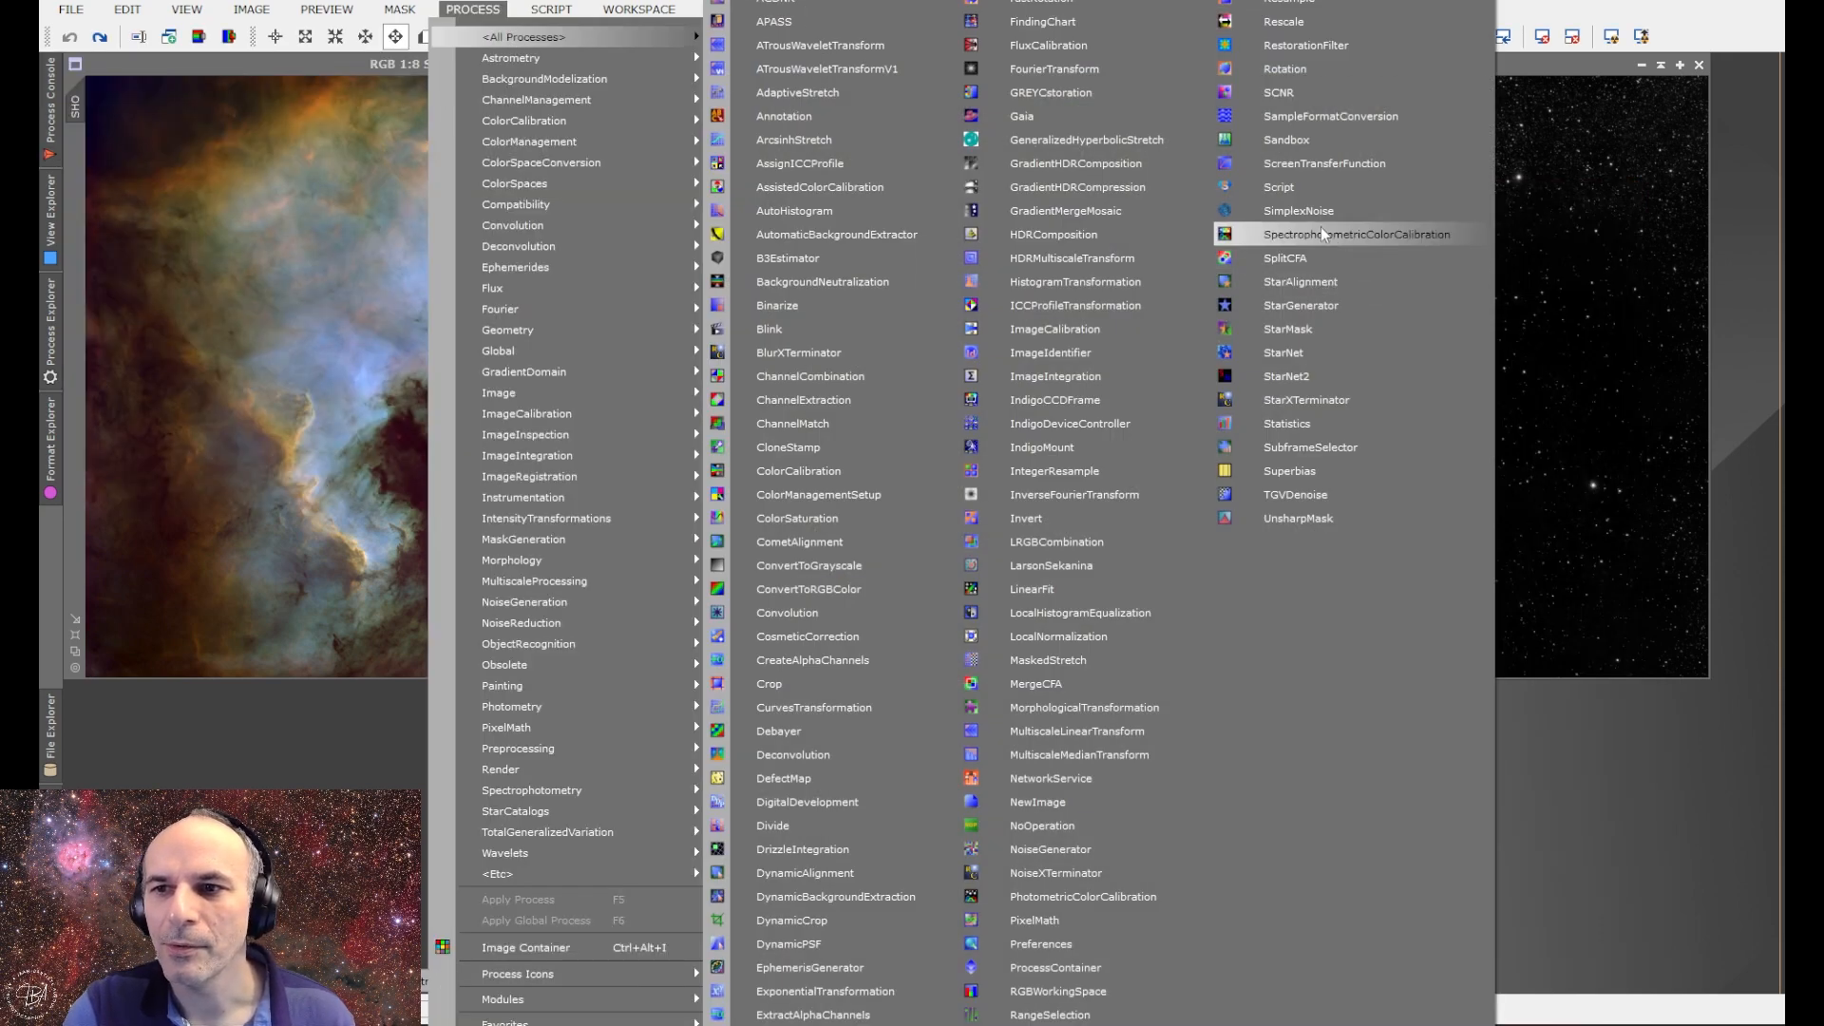
pyautogui.click(1320, 233)
pyautogui.moveTo(1261, 148); pyautogui.dragTo(1365, 122)
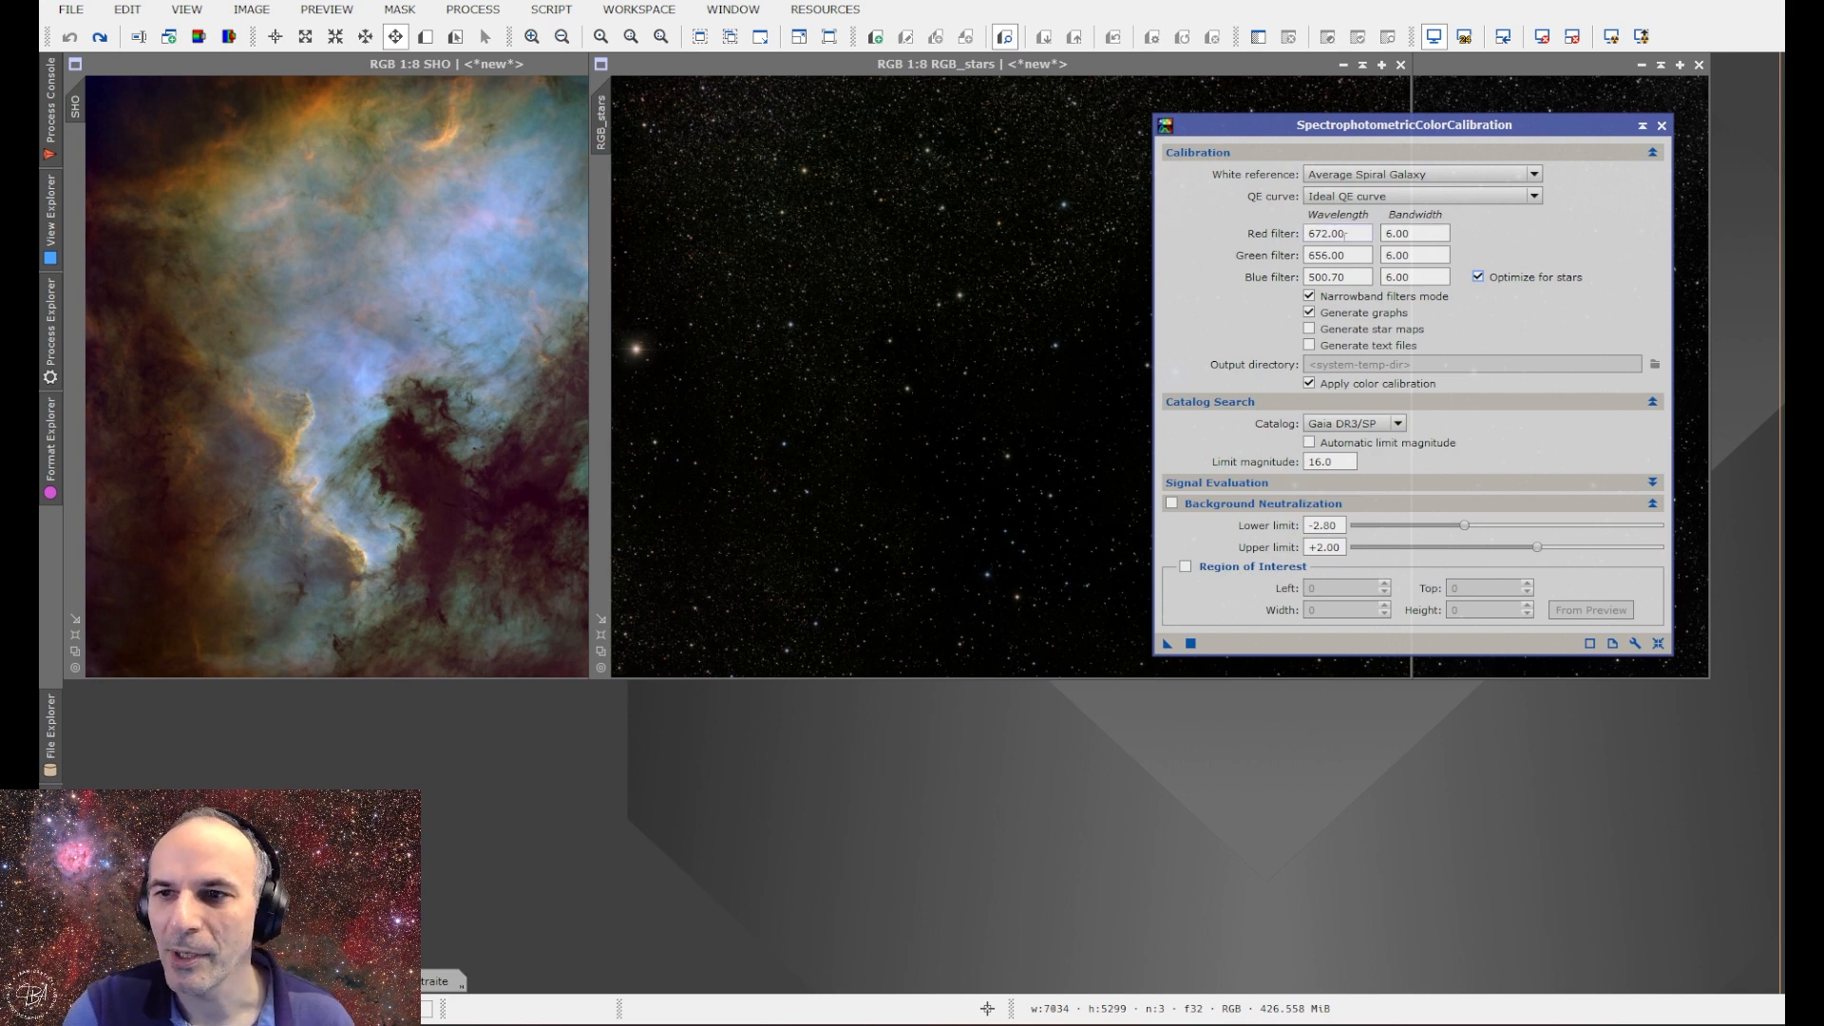
pyautogui.click(1320, 298)
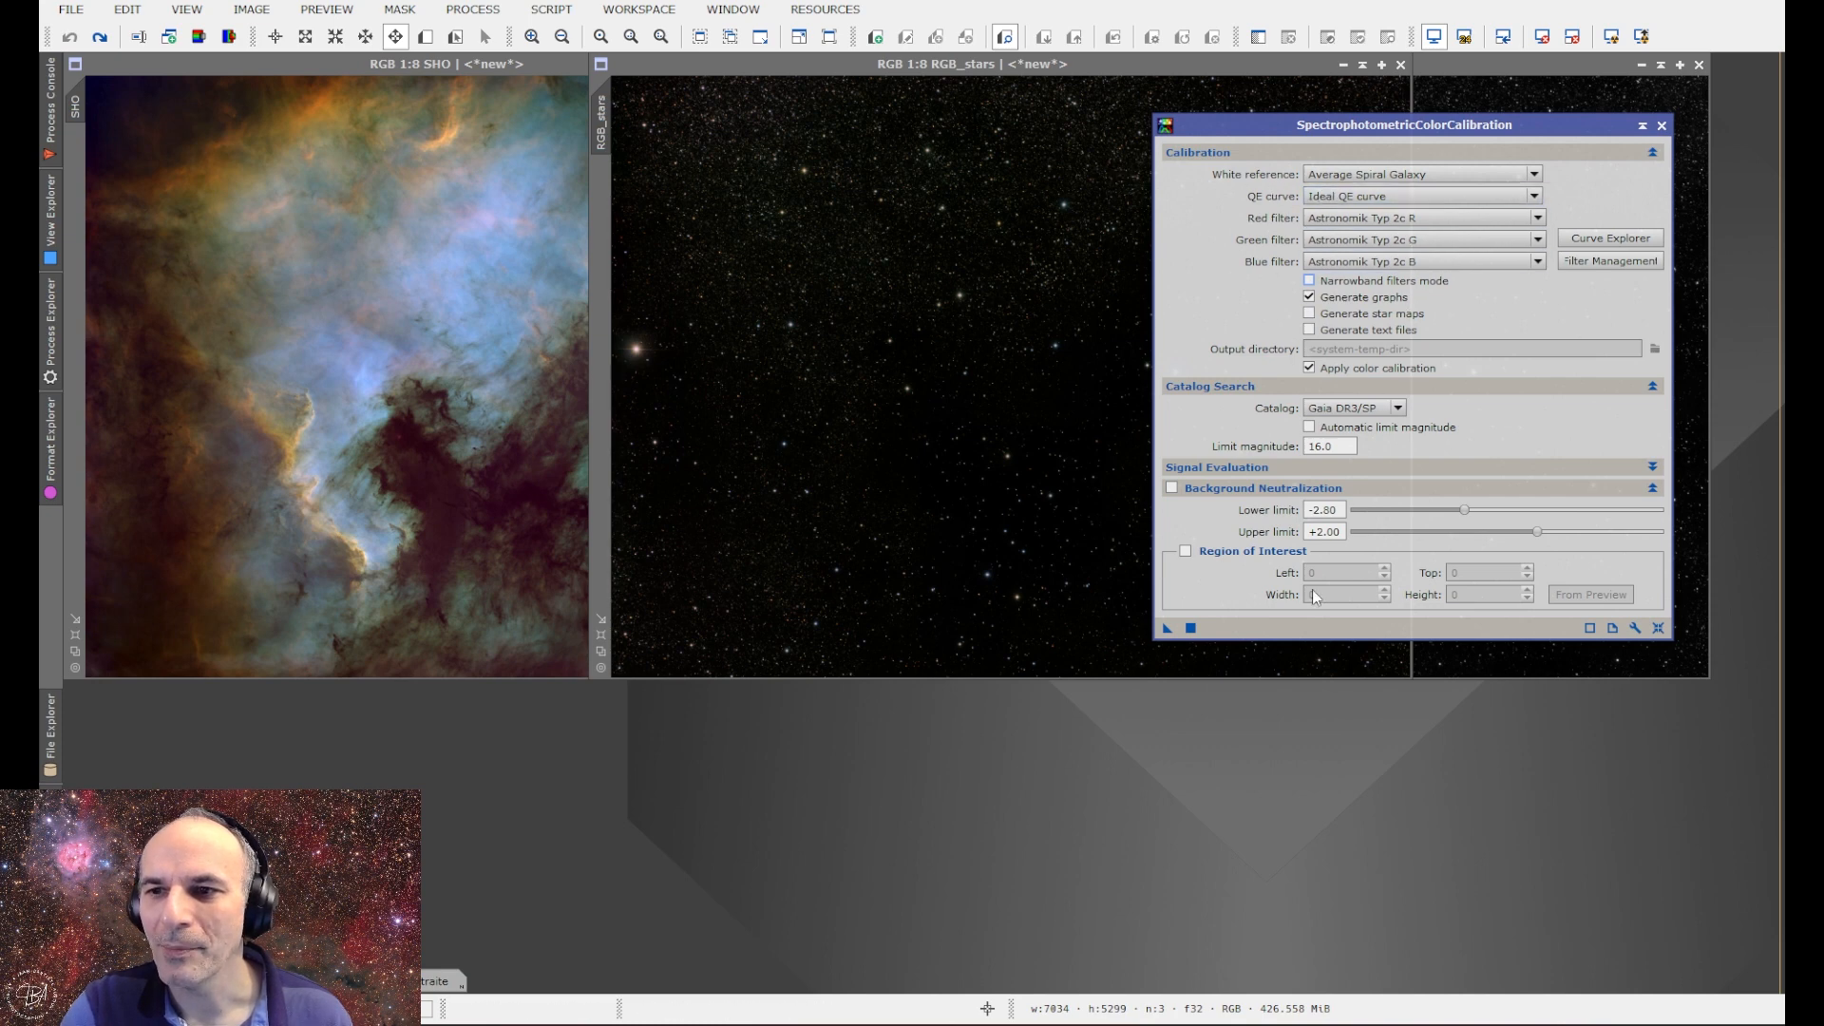
pyautogui.click(1311, 427)
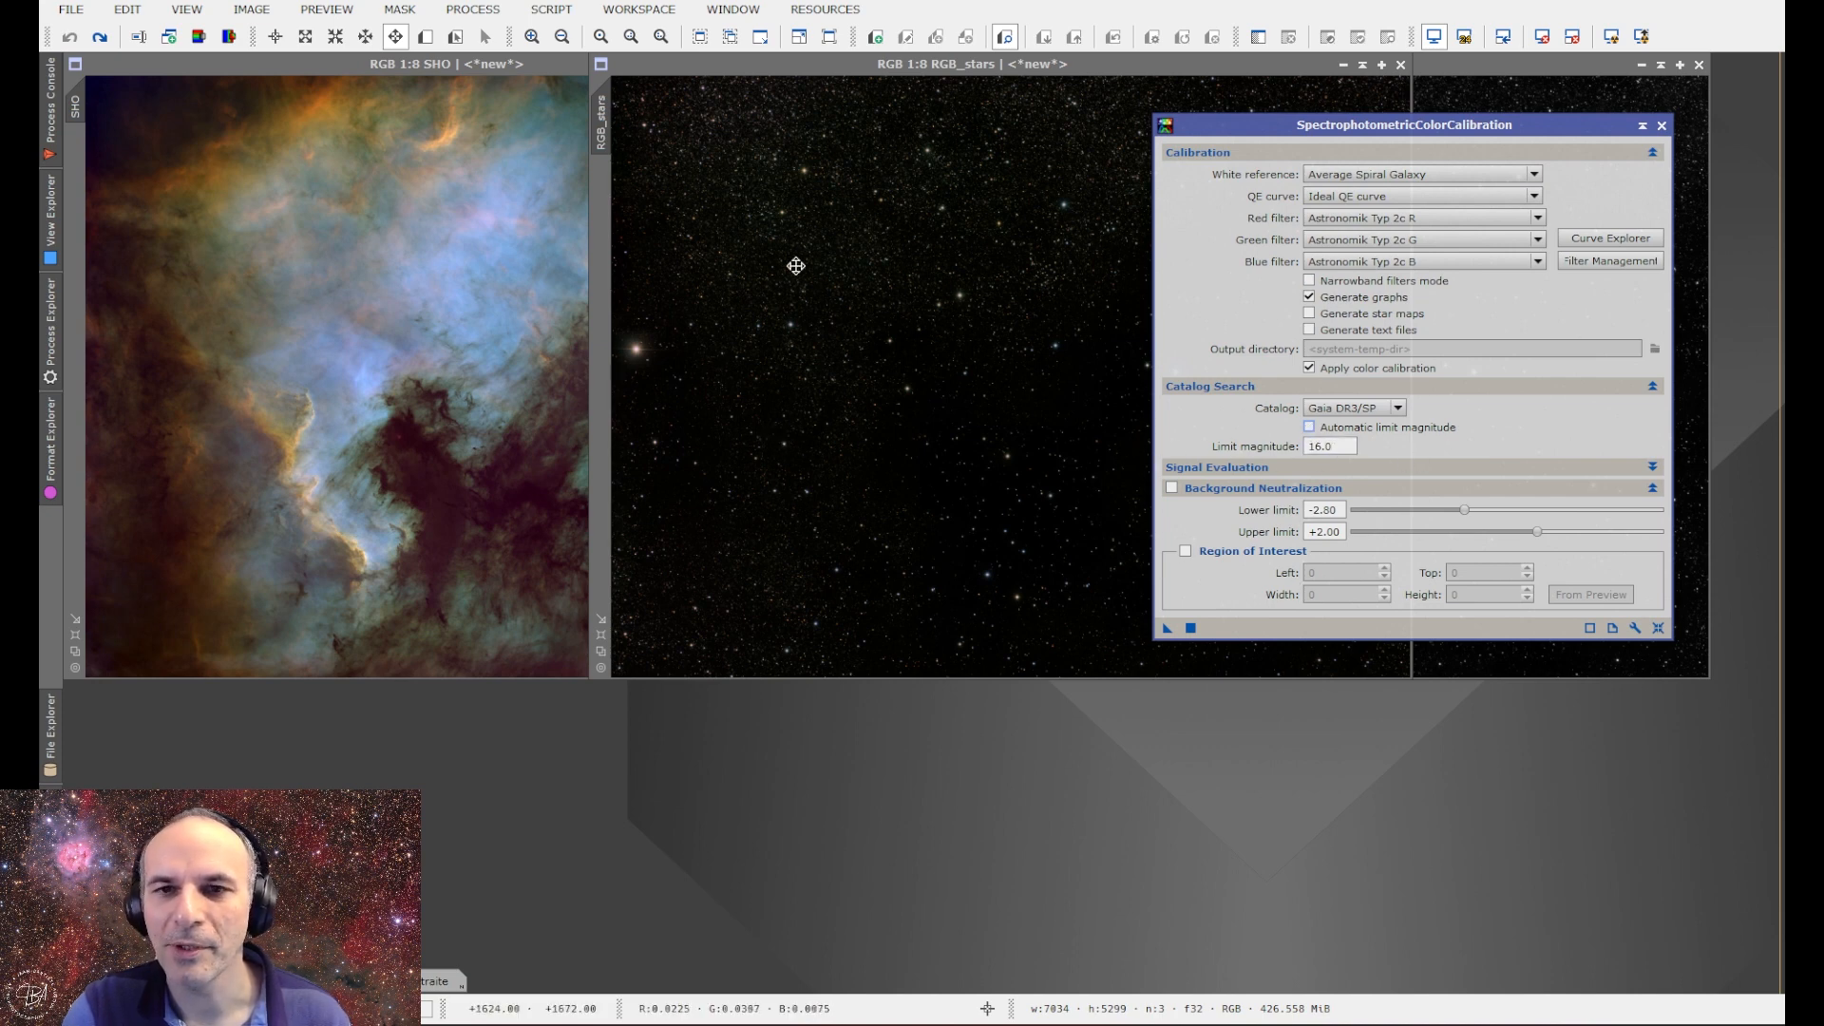
pyautogui.click(1661, 125)
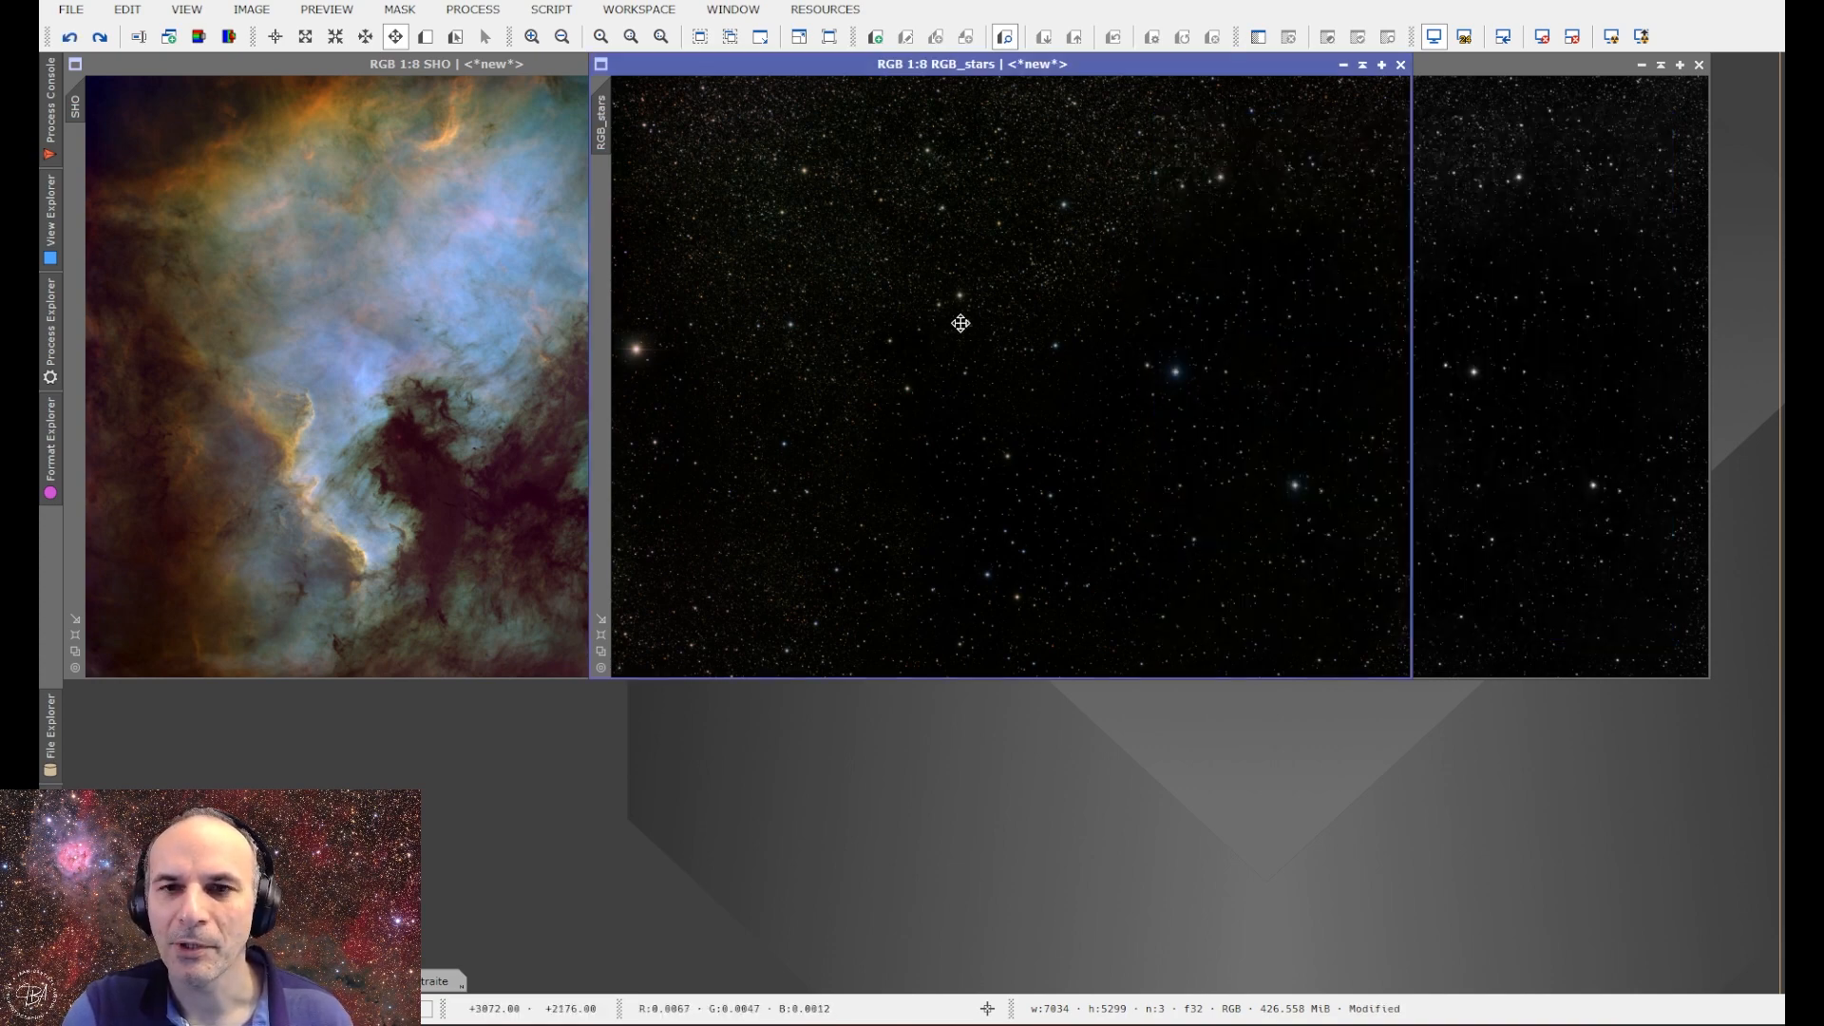
# Remove the green cast from the RGB_stars image using SCNR with Average Neutral protection, amount 1.00 and lightness preserved.
pyautogui.click(472, 10)
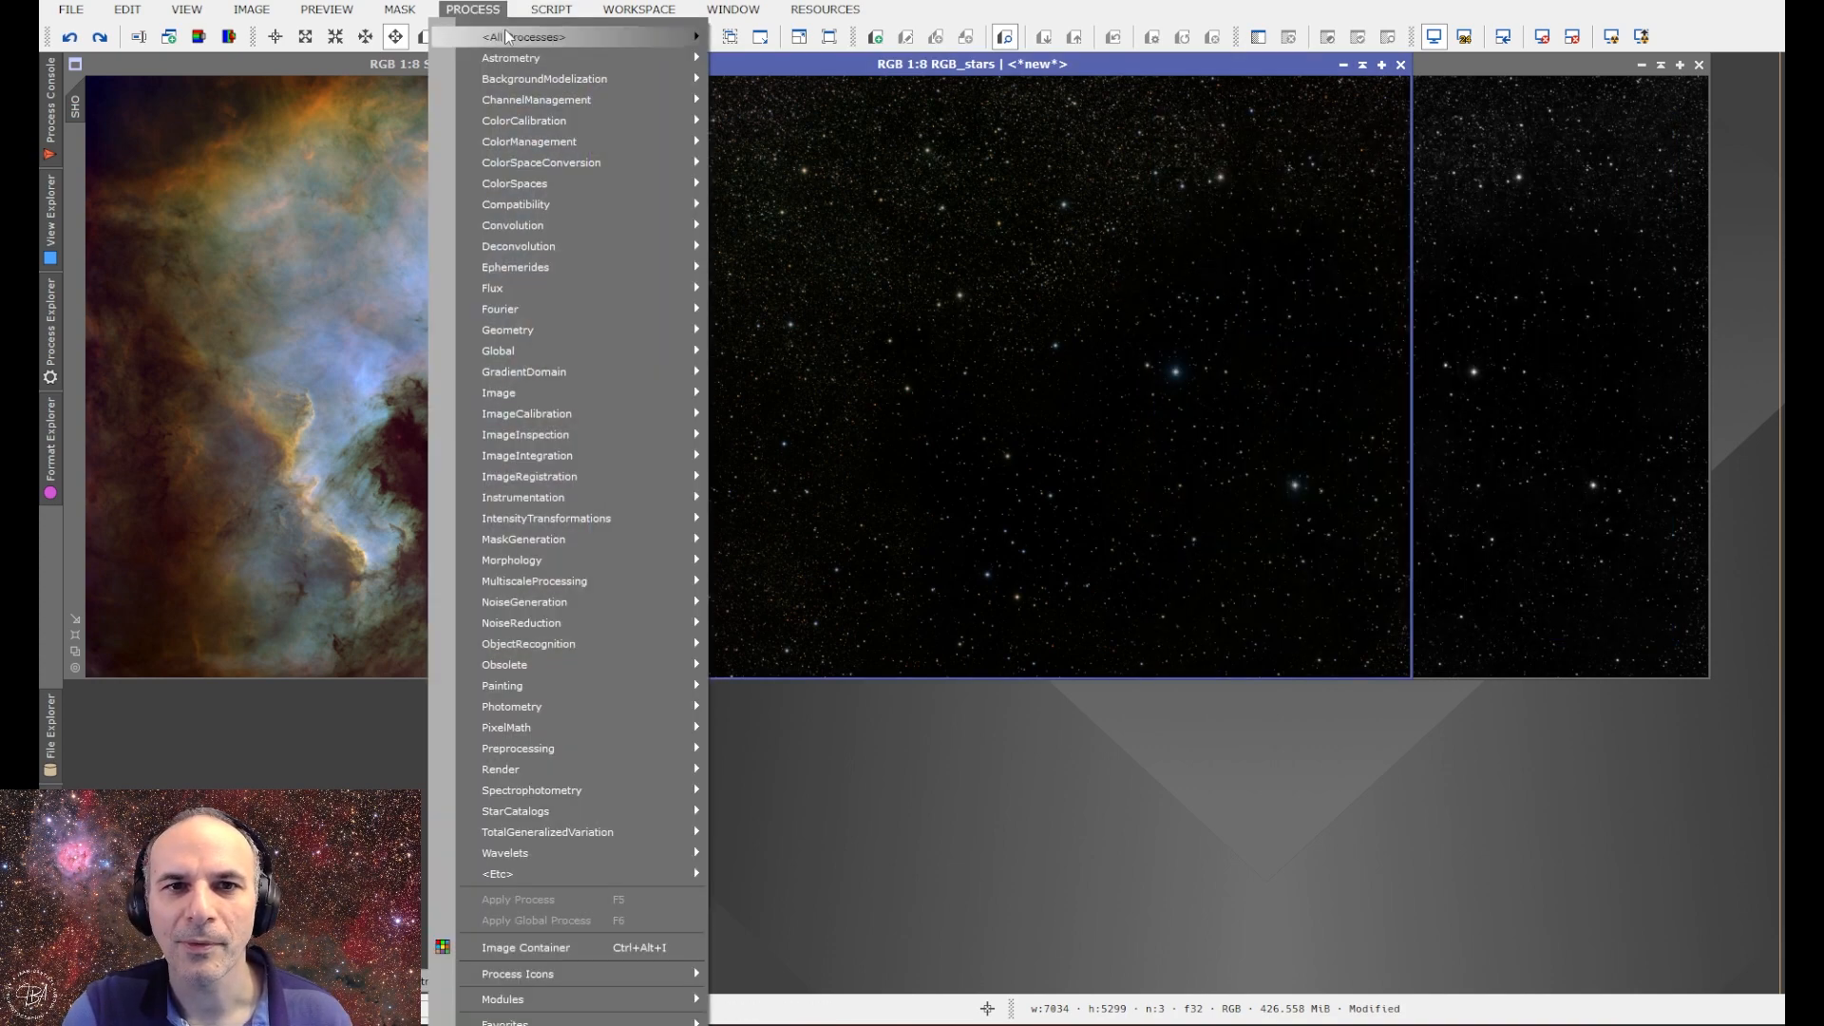
pyautogui.moveTo(694, 50)
pyautogui.click(1317, 92)
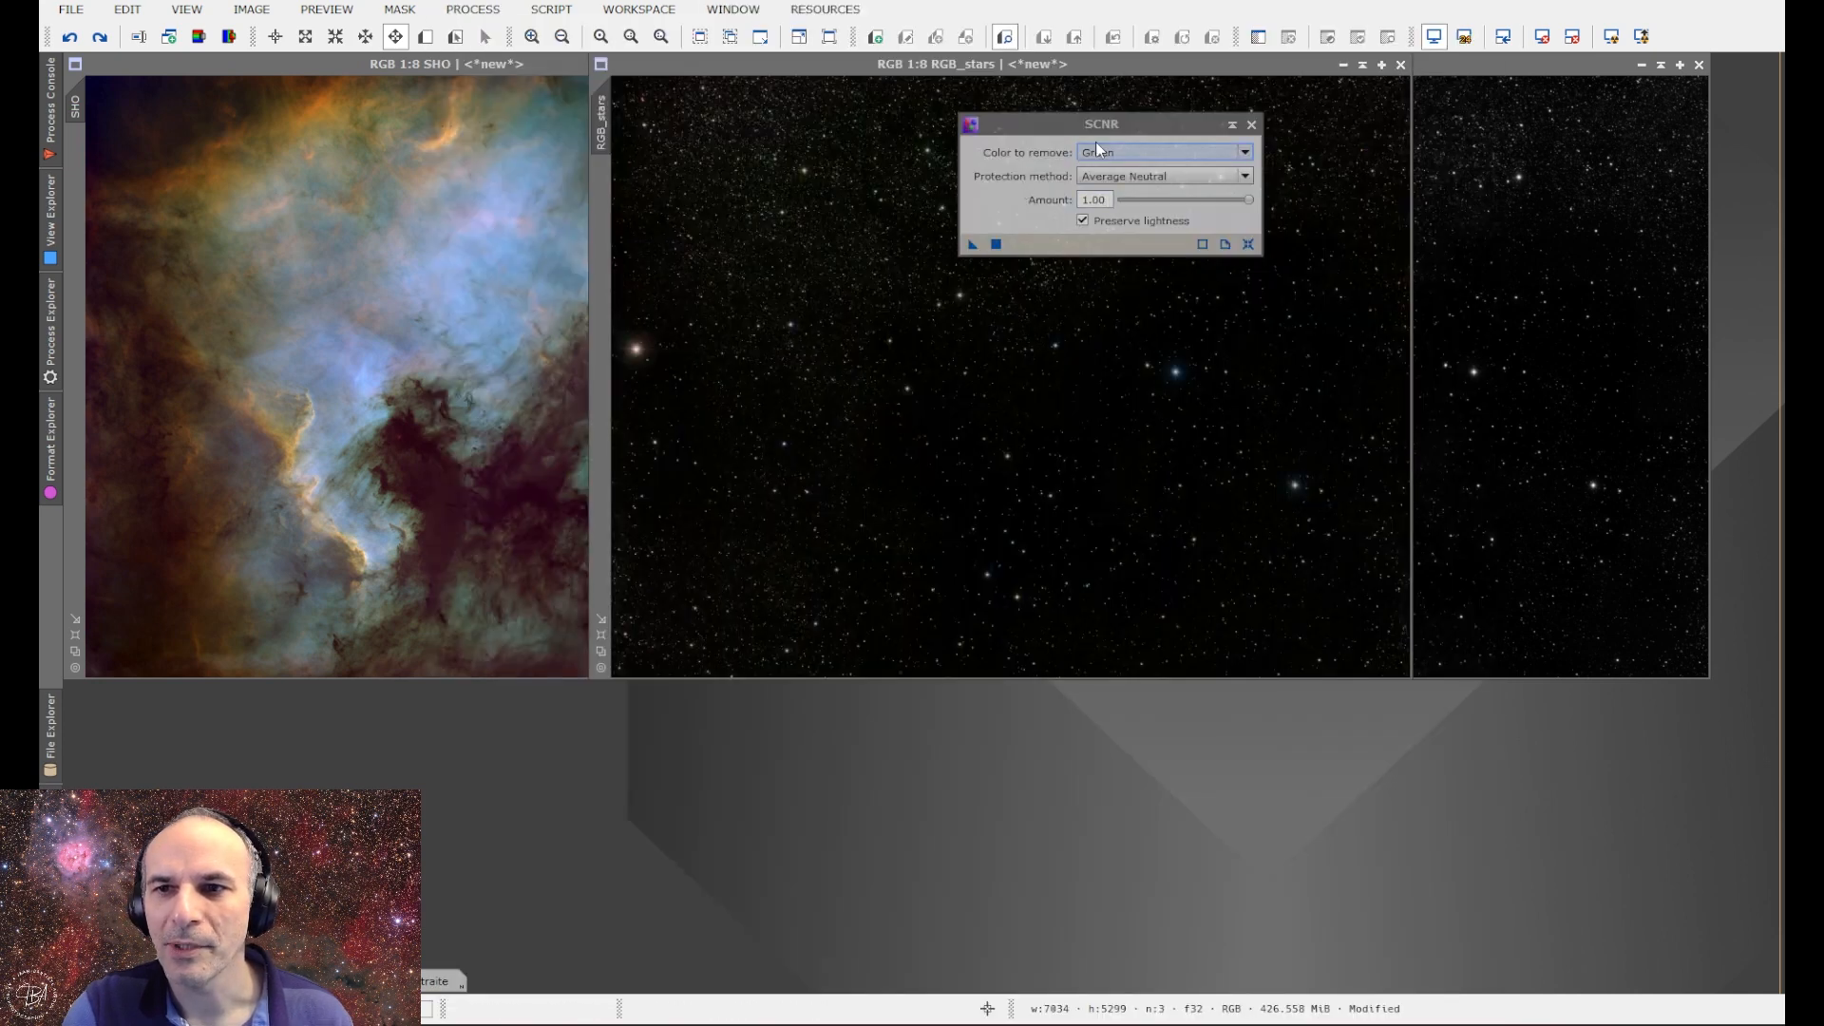
pyautogui.moveTo(972, 244); pyautogui.dragTo(973, 391)
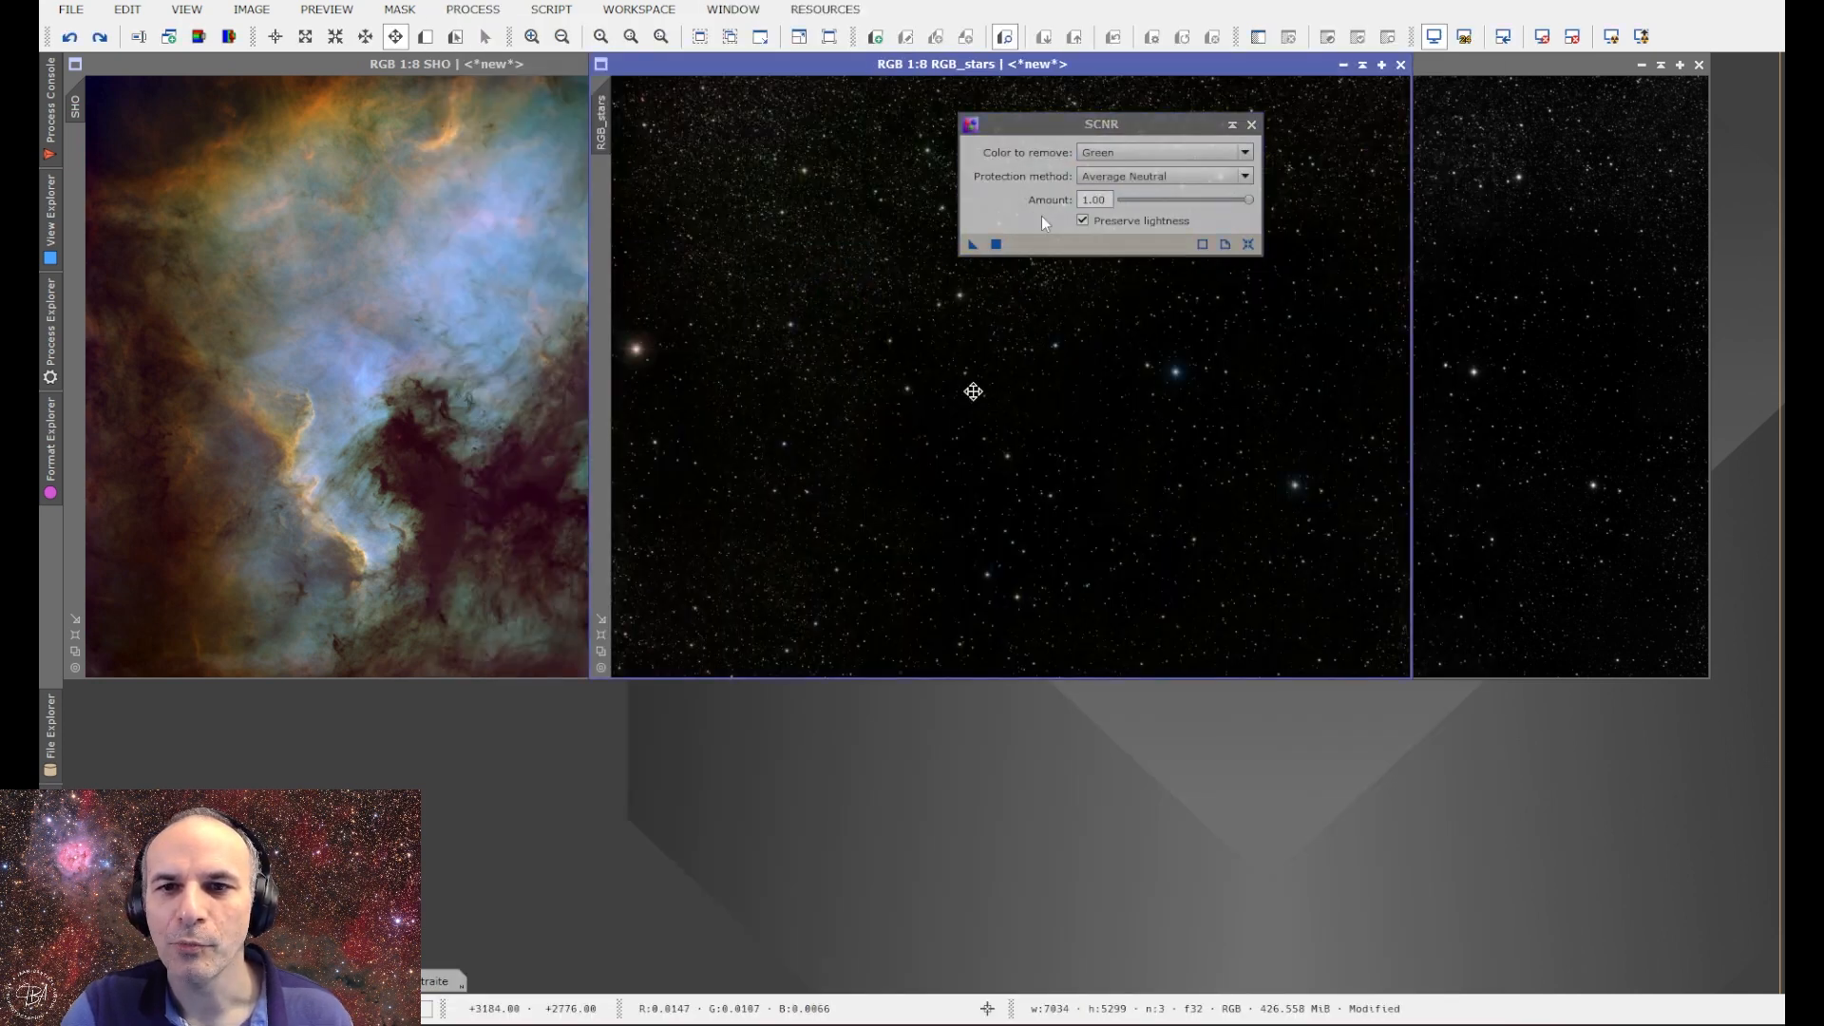
pyautogui.click(1251, 125)
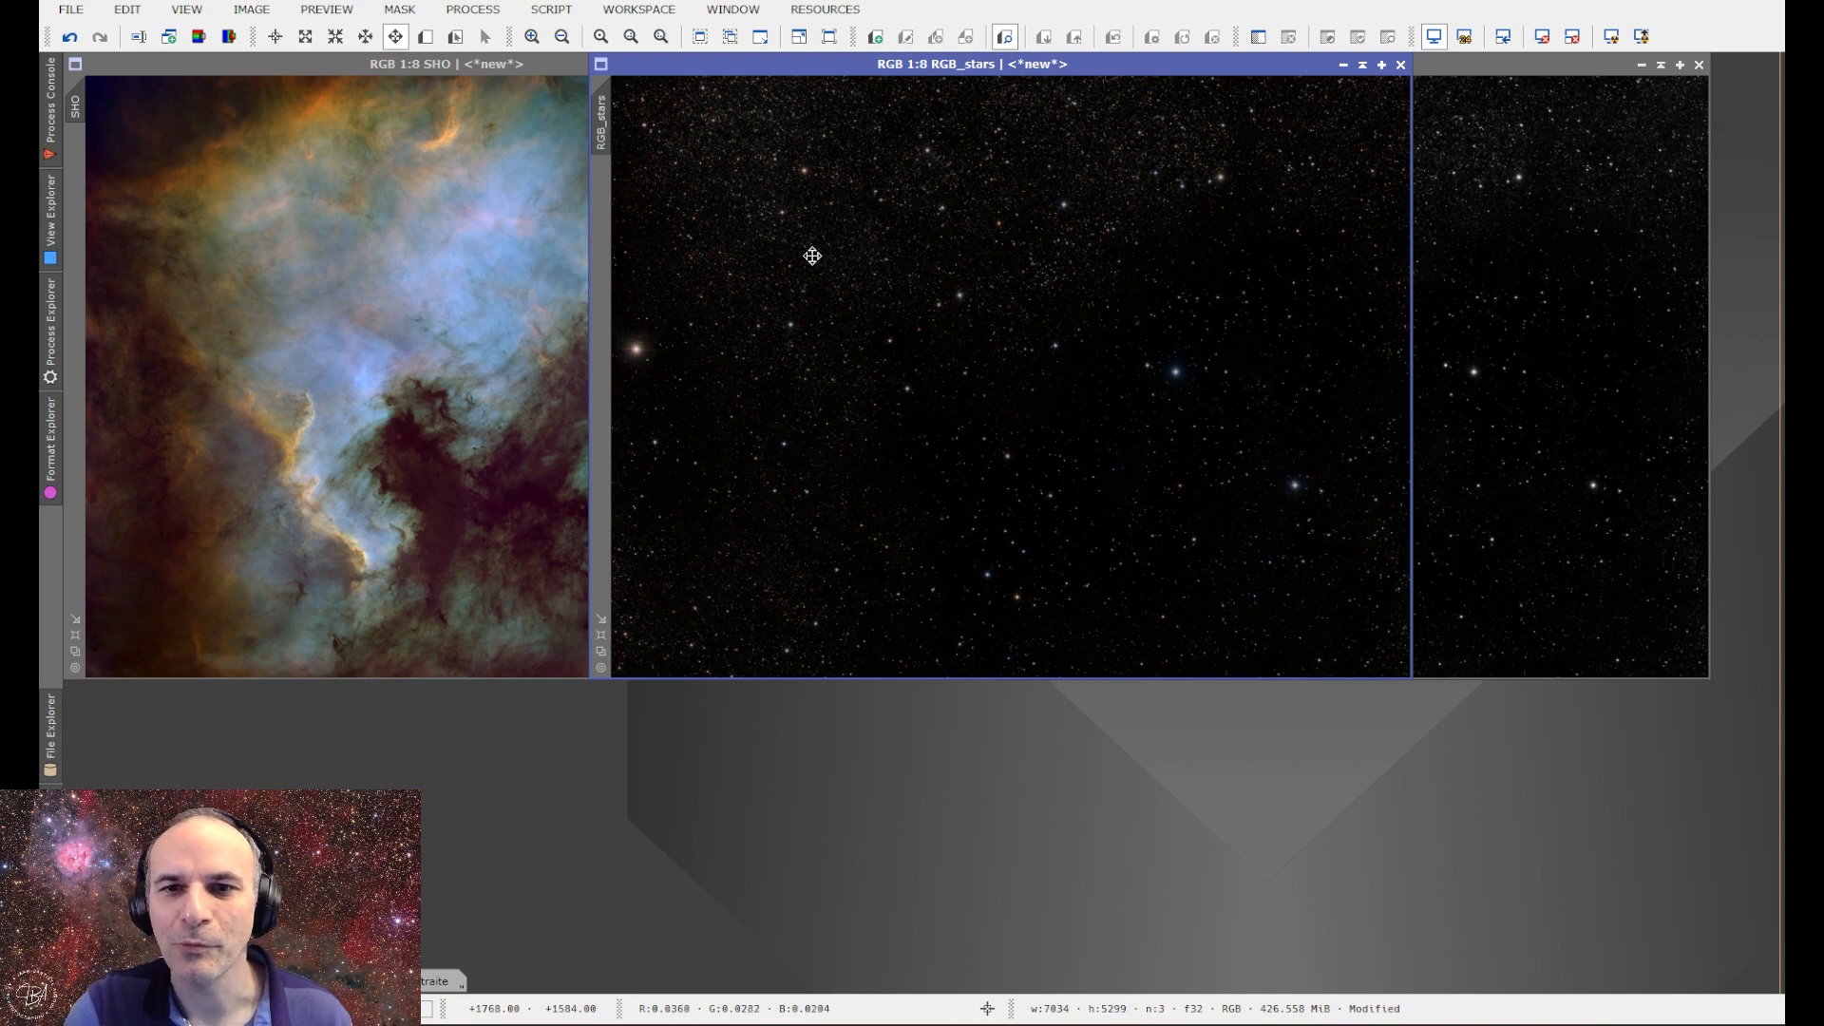
pyautogui.scroll(7, 757, 203)
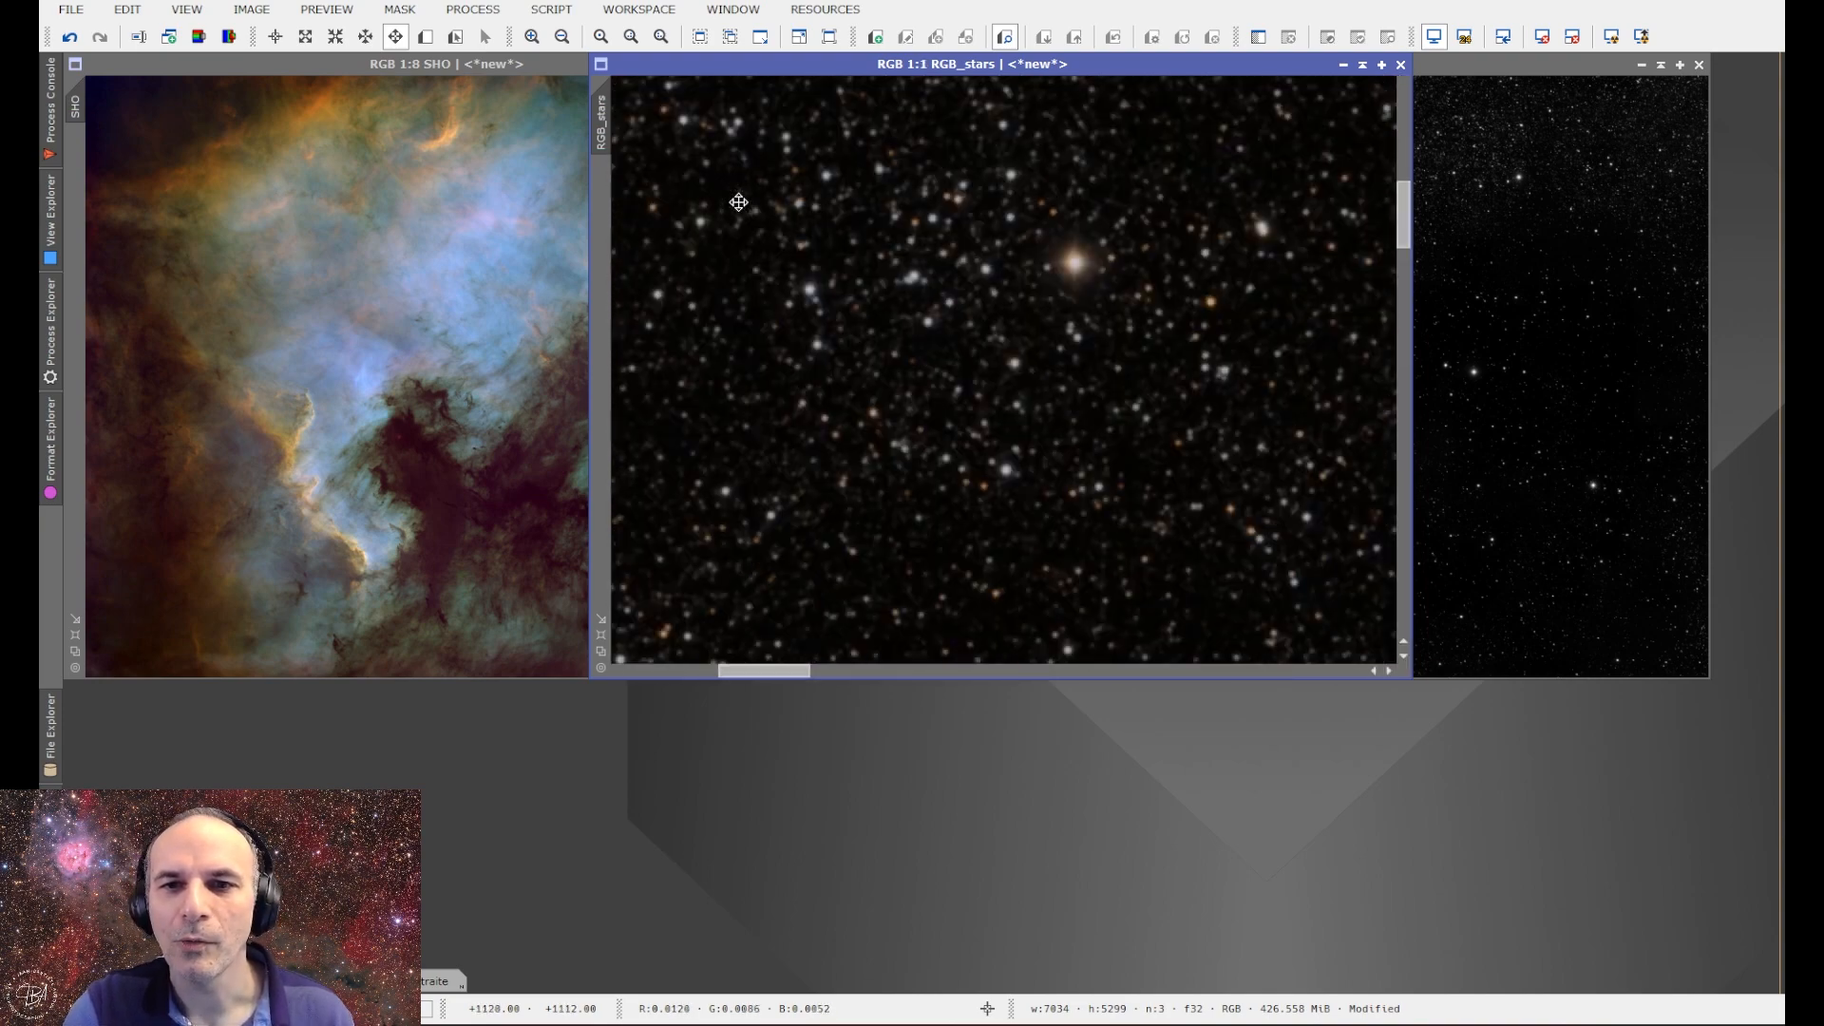
pyautogui.moveTo(968, 222); pyautogui.dragTo(998, 162)
pyautogui.scroll(-1, 1010, 296)
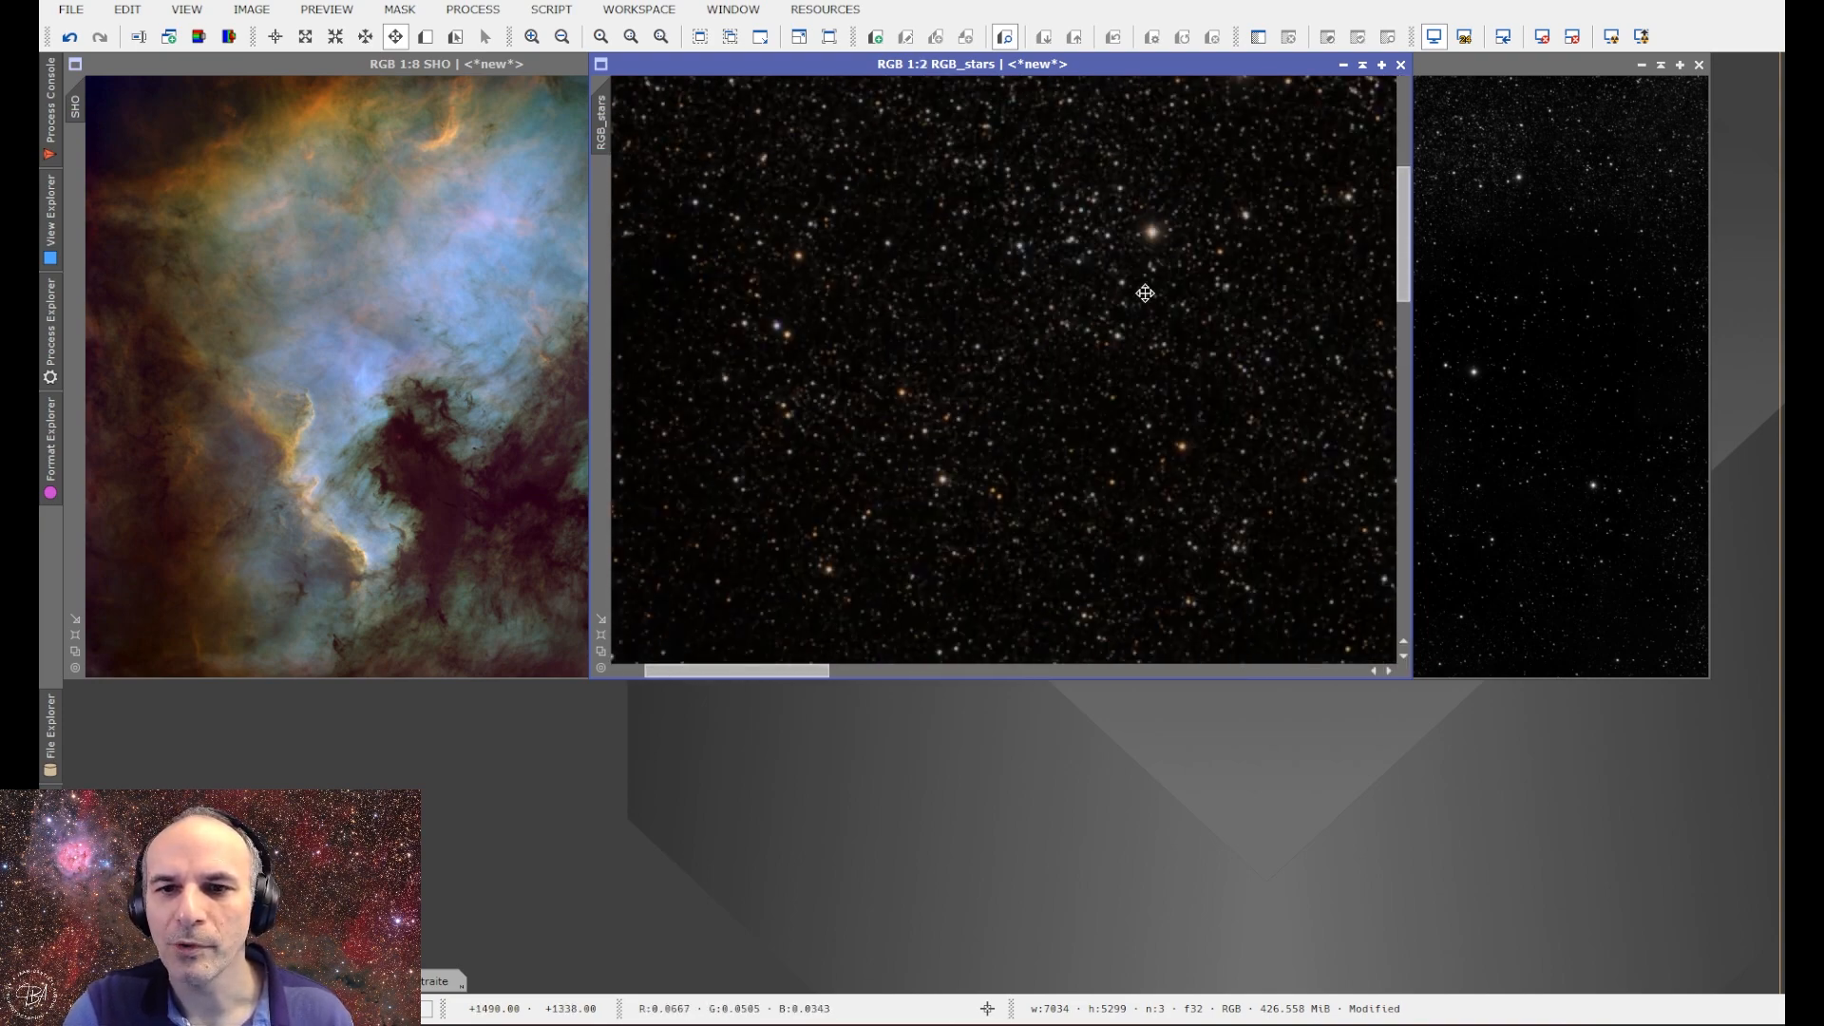
pyautogui.moveTo(915, 286); pyautogui.dragTo(690, 476)
pyautogui.moveTo(1140, 276); pyautogui.dragTo(708, 131)
pyautogui.scroll(-6, 867, 372)
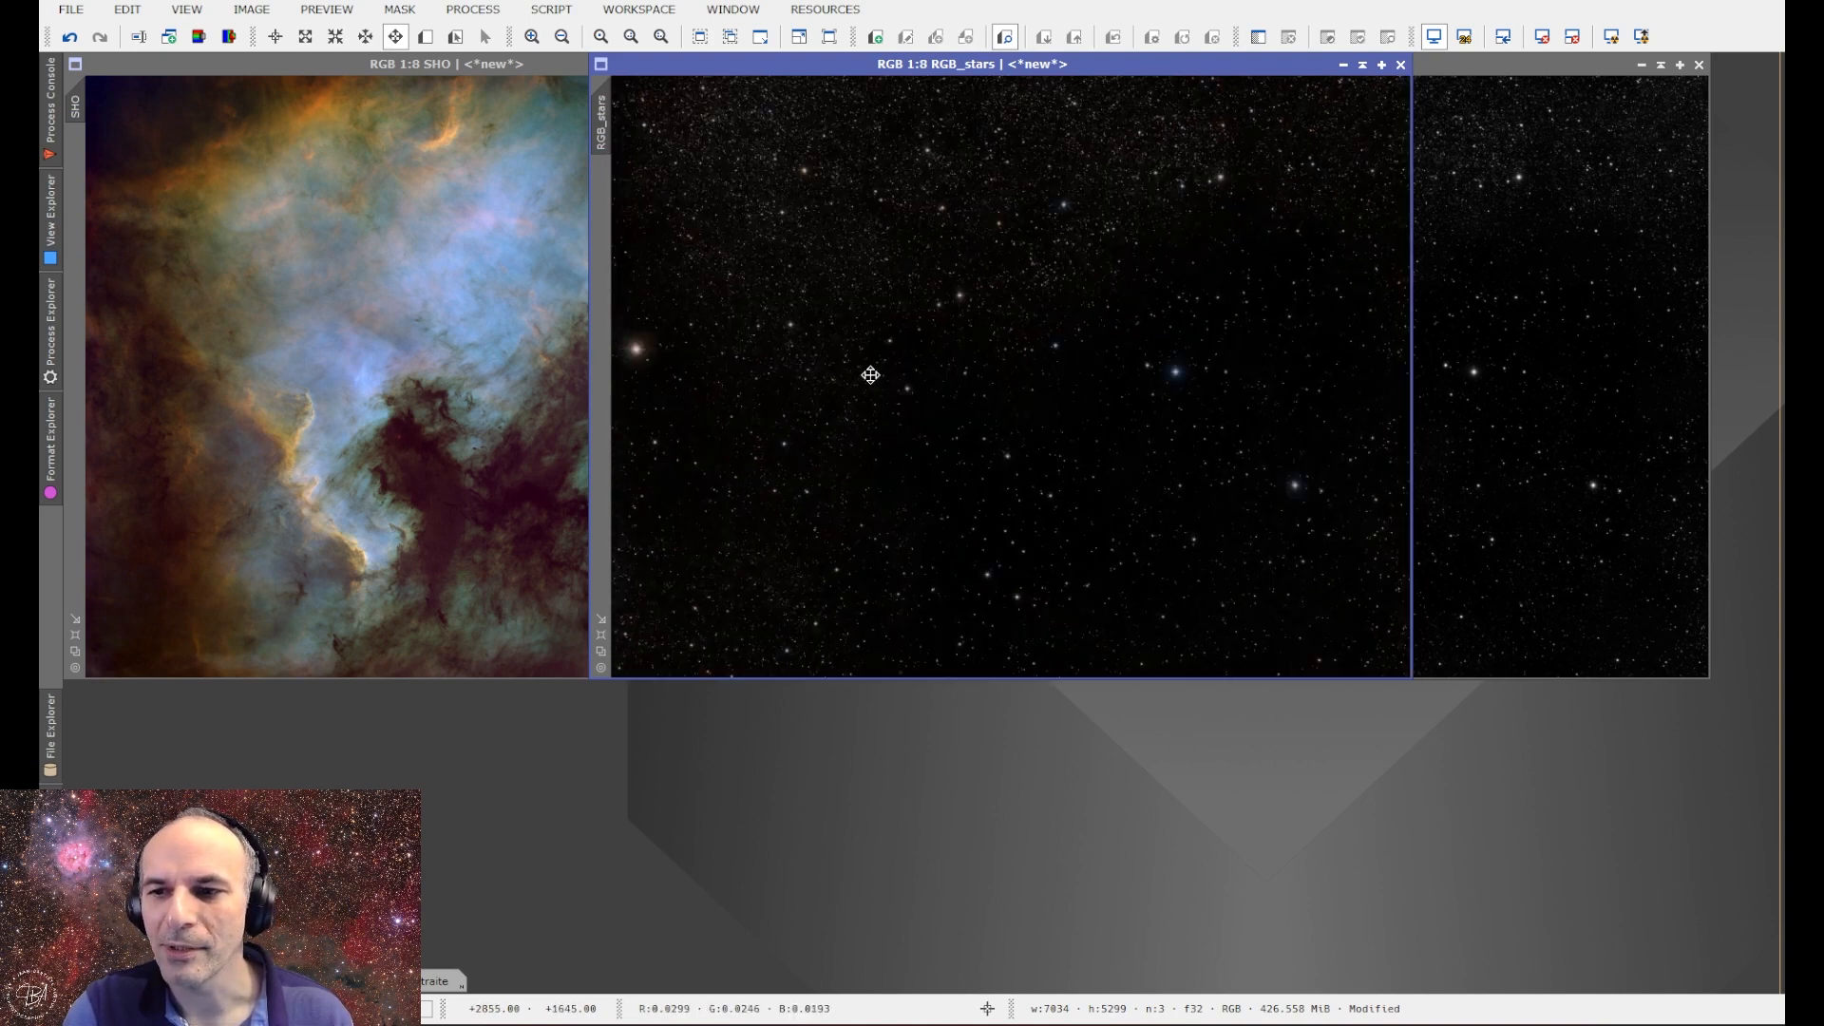
# Rearrange the image windows so the grayscale Image110 star image covers SHO and RGB_stars sits directly beside it.
pyautogui.moveTo(959, 71); pyautogui.dragTo(1264, 218)
pyautogui.moveTo(1181, 65); pyautogui.dragTo(354, 66)
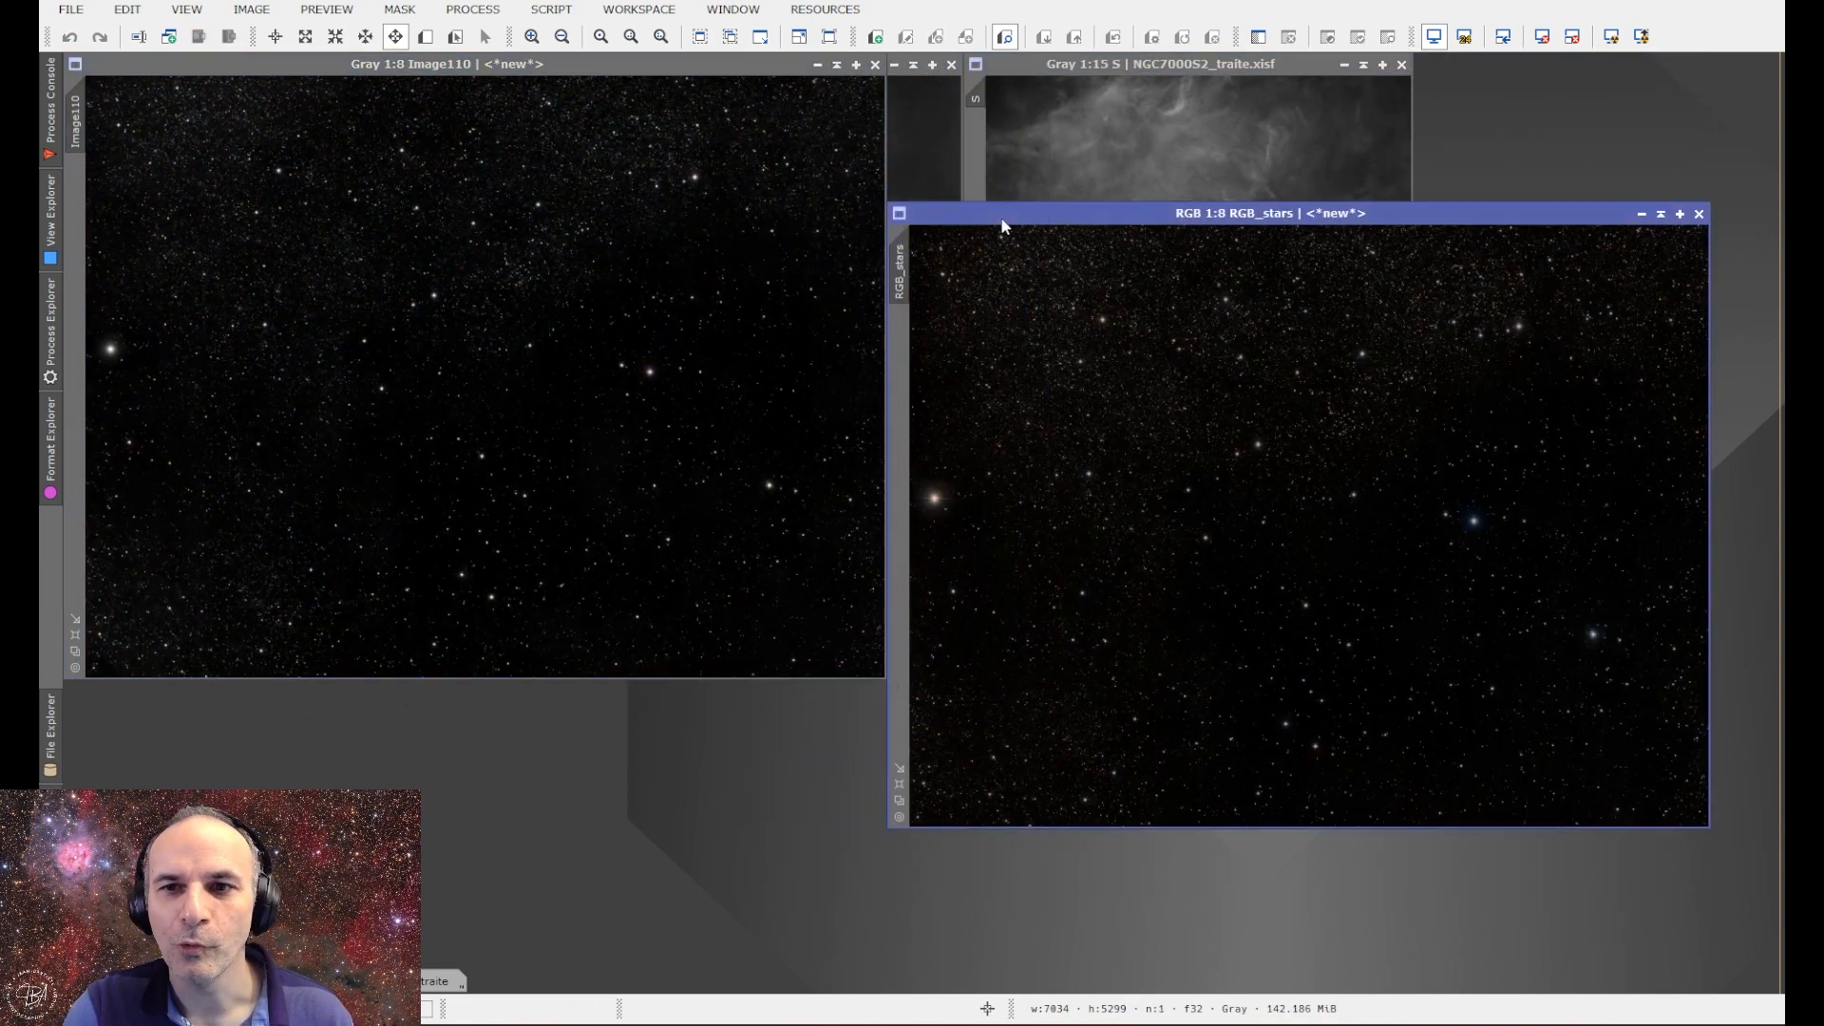
pyautogui.moveTo(1005, 214); pyautogui.dragTo(1001, 70)
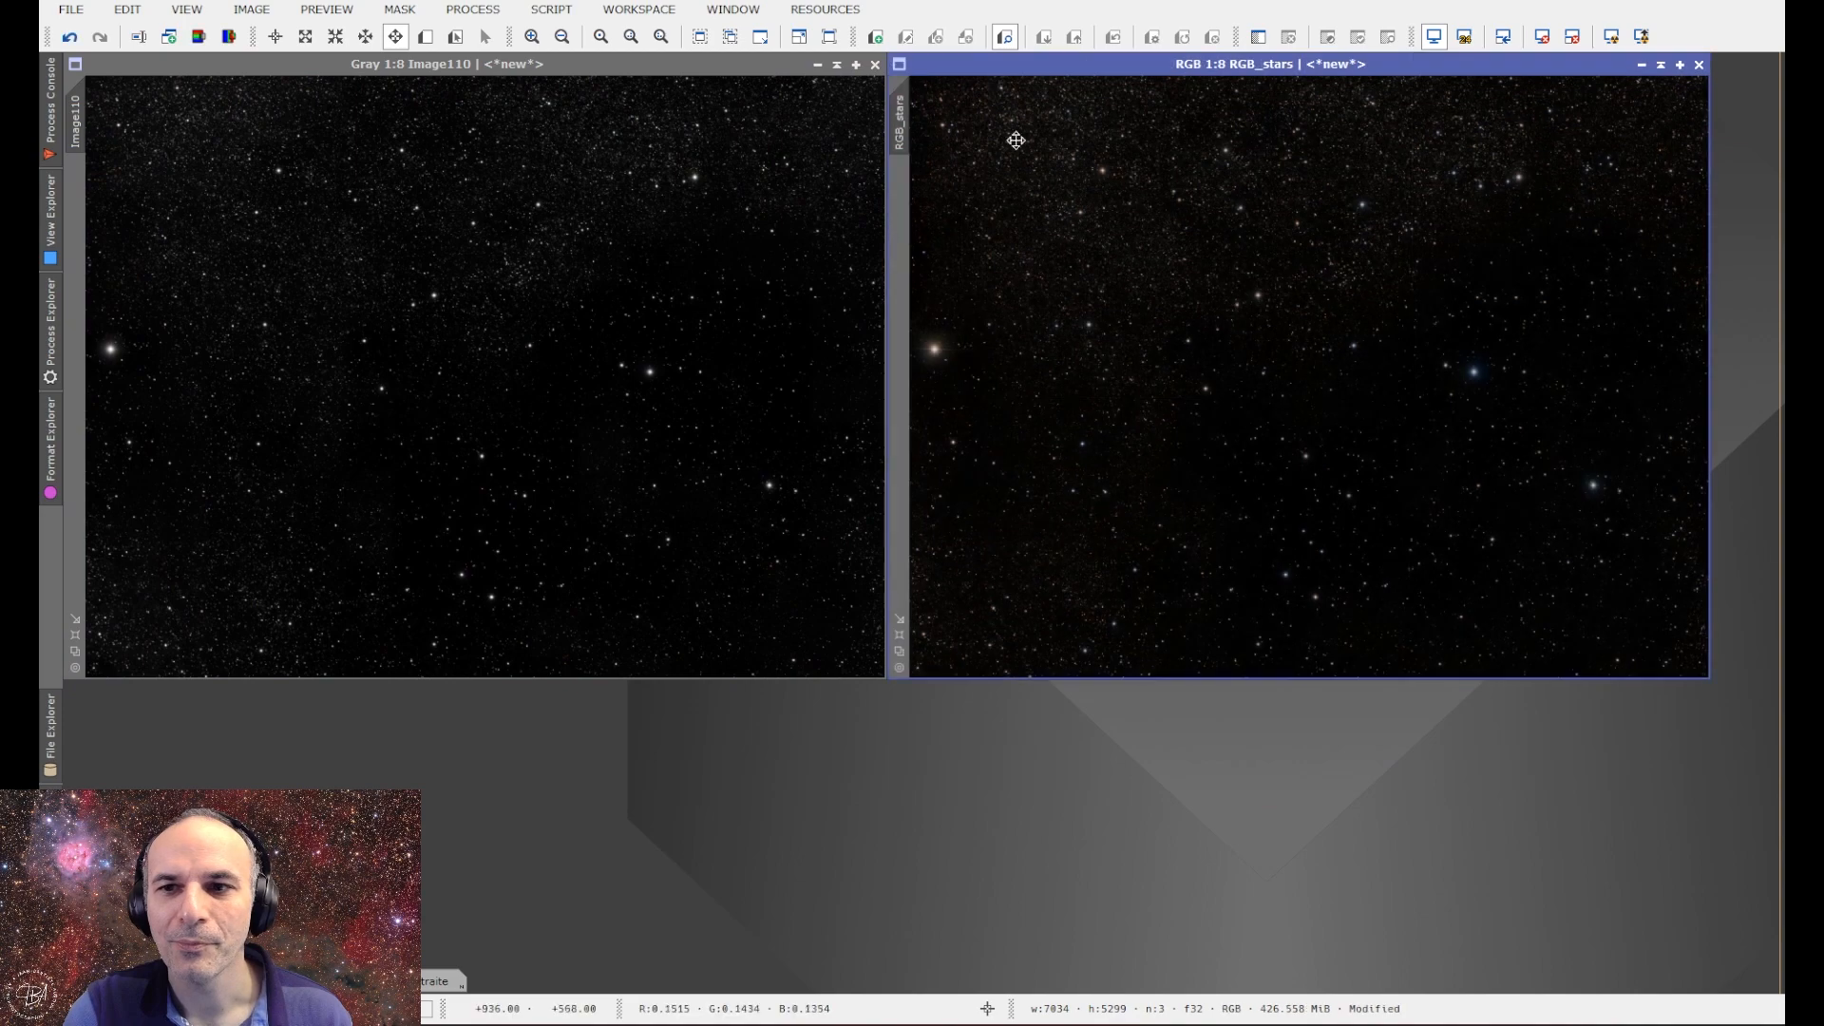
# Boost the star colours of the RGB_stars image by raising the whole ColorSaturation curve and applying it.
pyautogui.click(467, 11)
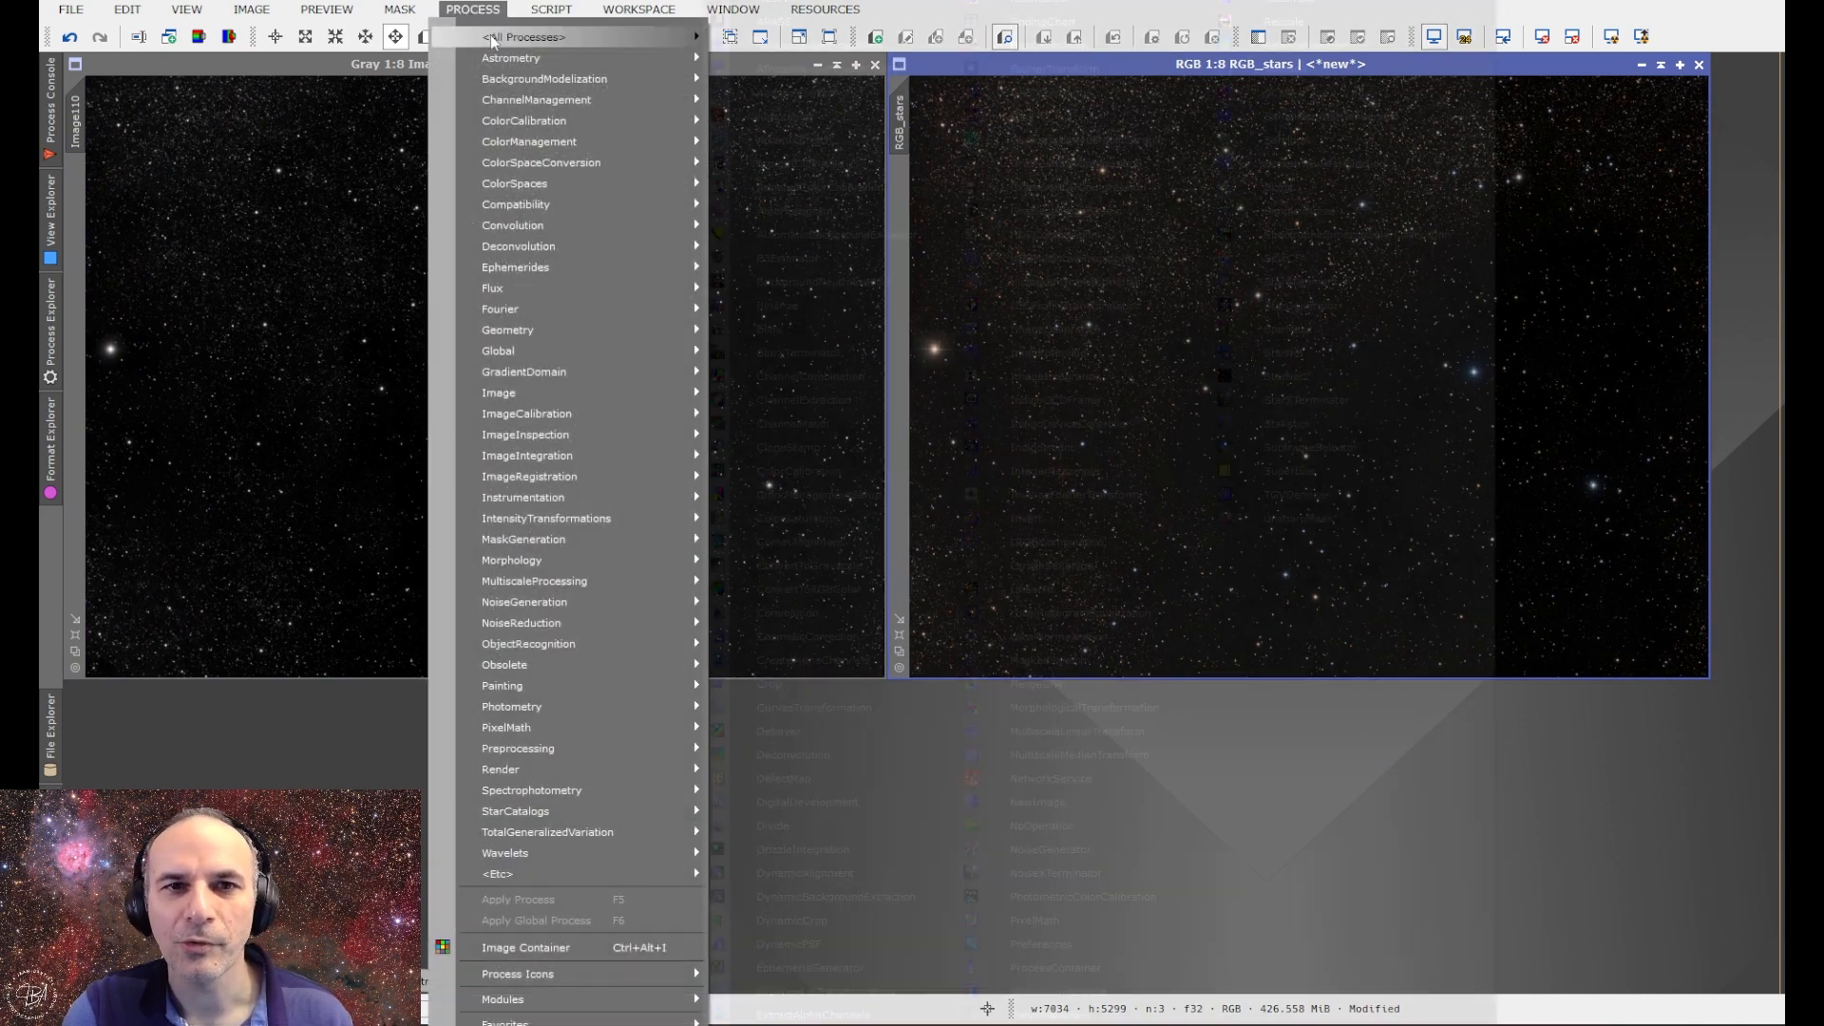
pyautogui.moveTo(665, 37)
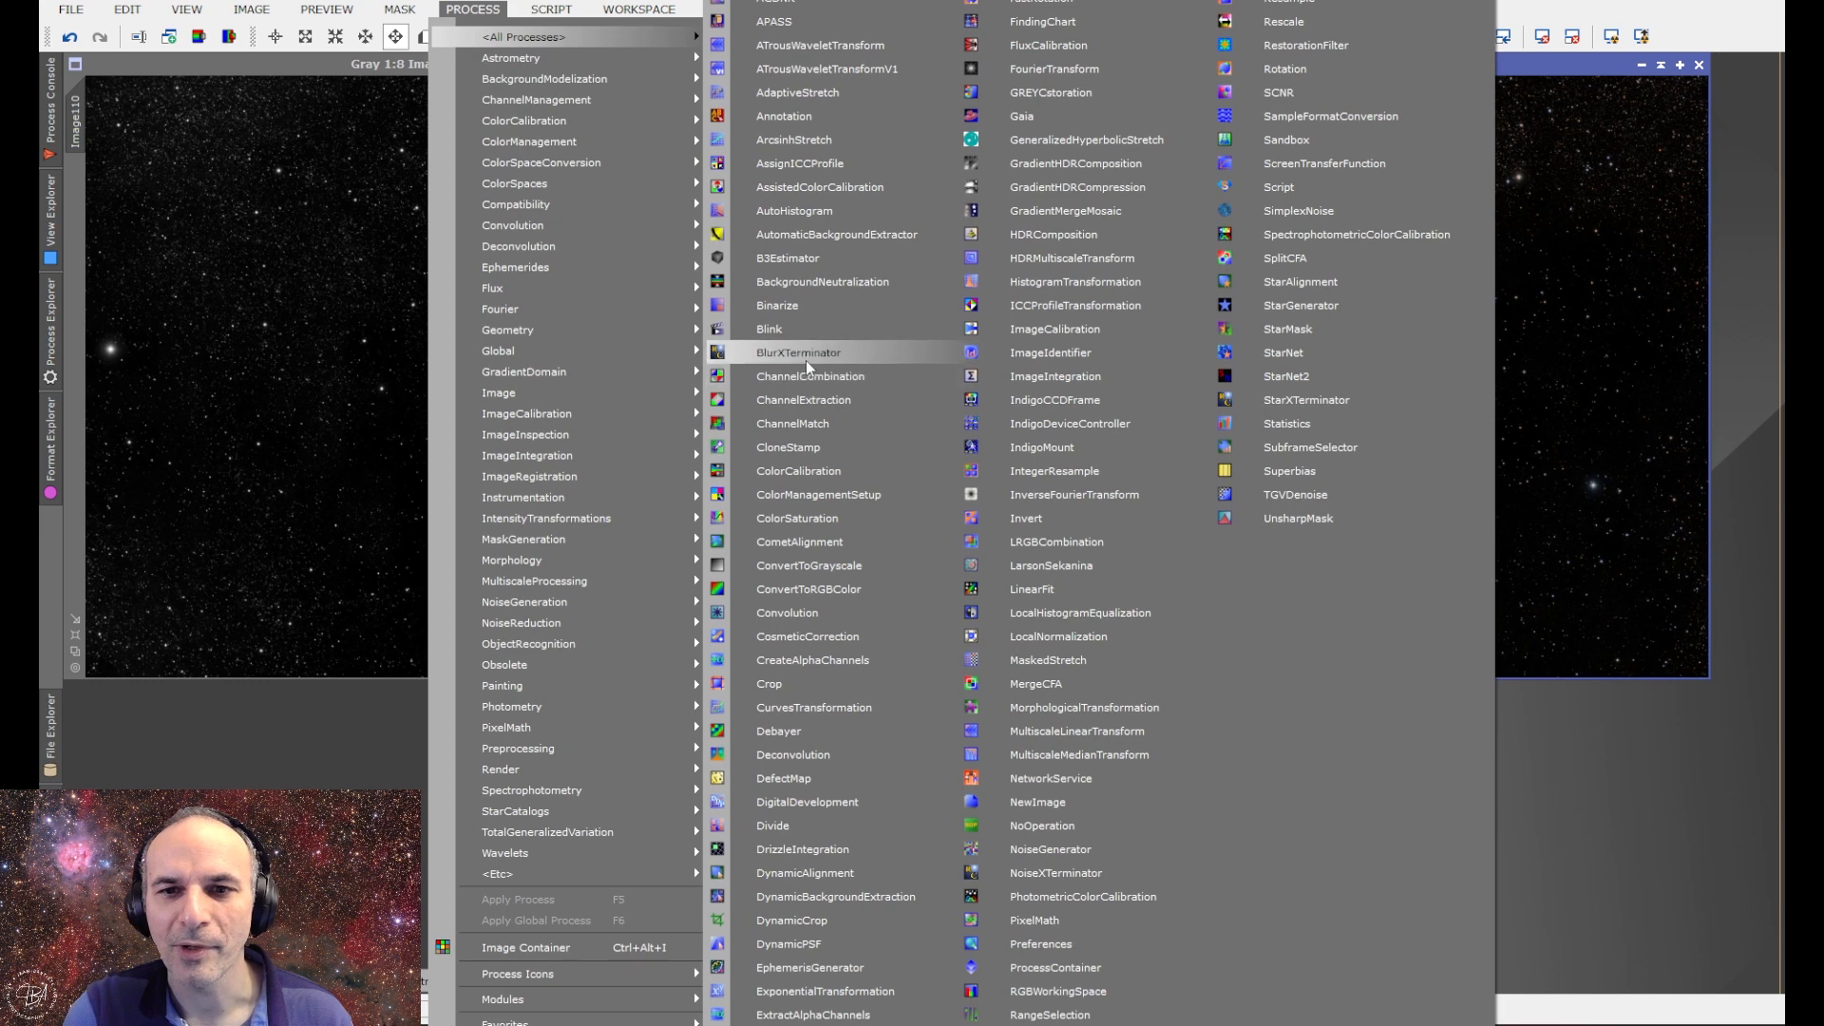
pyautogui.click(797, 518)
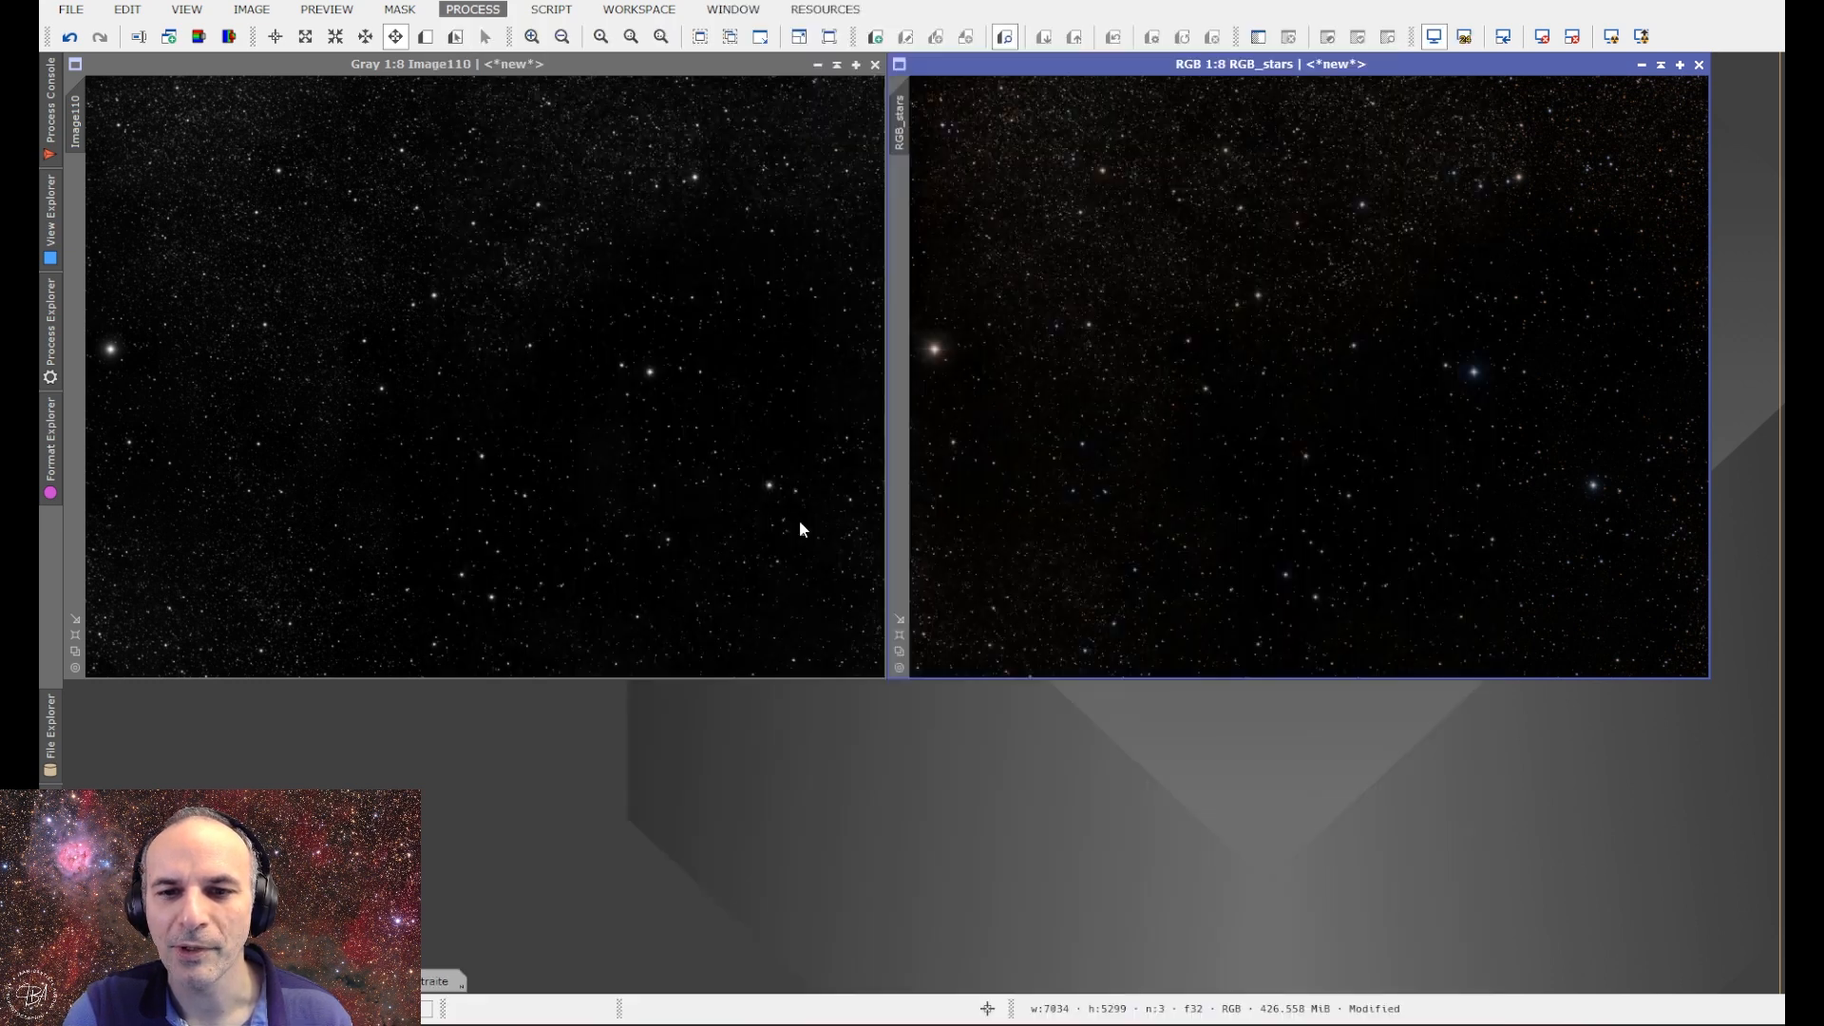
pyautogui.moveTo(1397, 396); pyautogui.dragTo(1397, 381)
pyautogui.moveTo(1269, 495); pyautogui.dragTo(1256, 497)
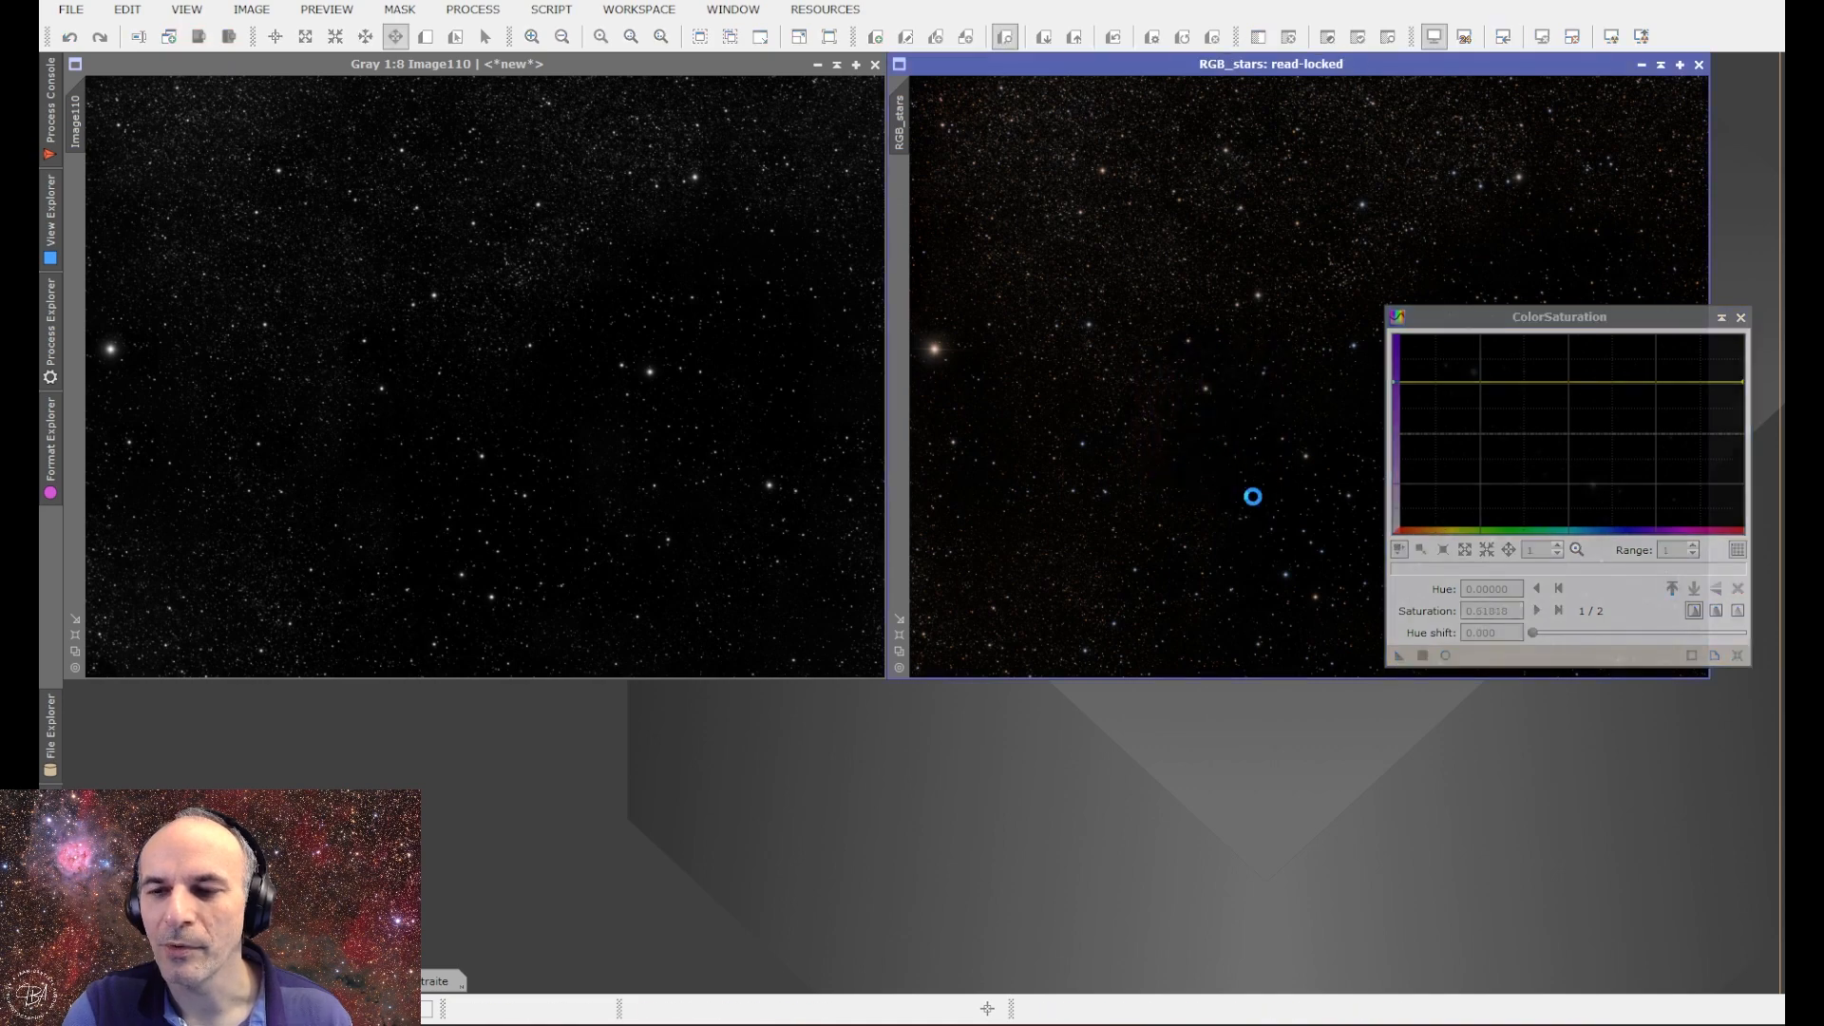
pyautogui.click(1741, 318)
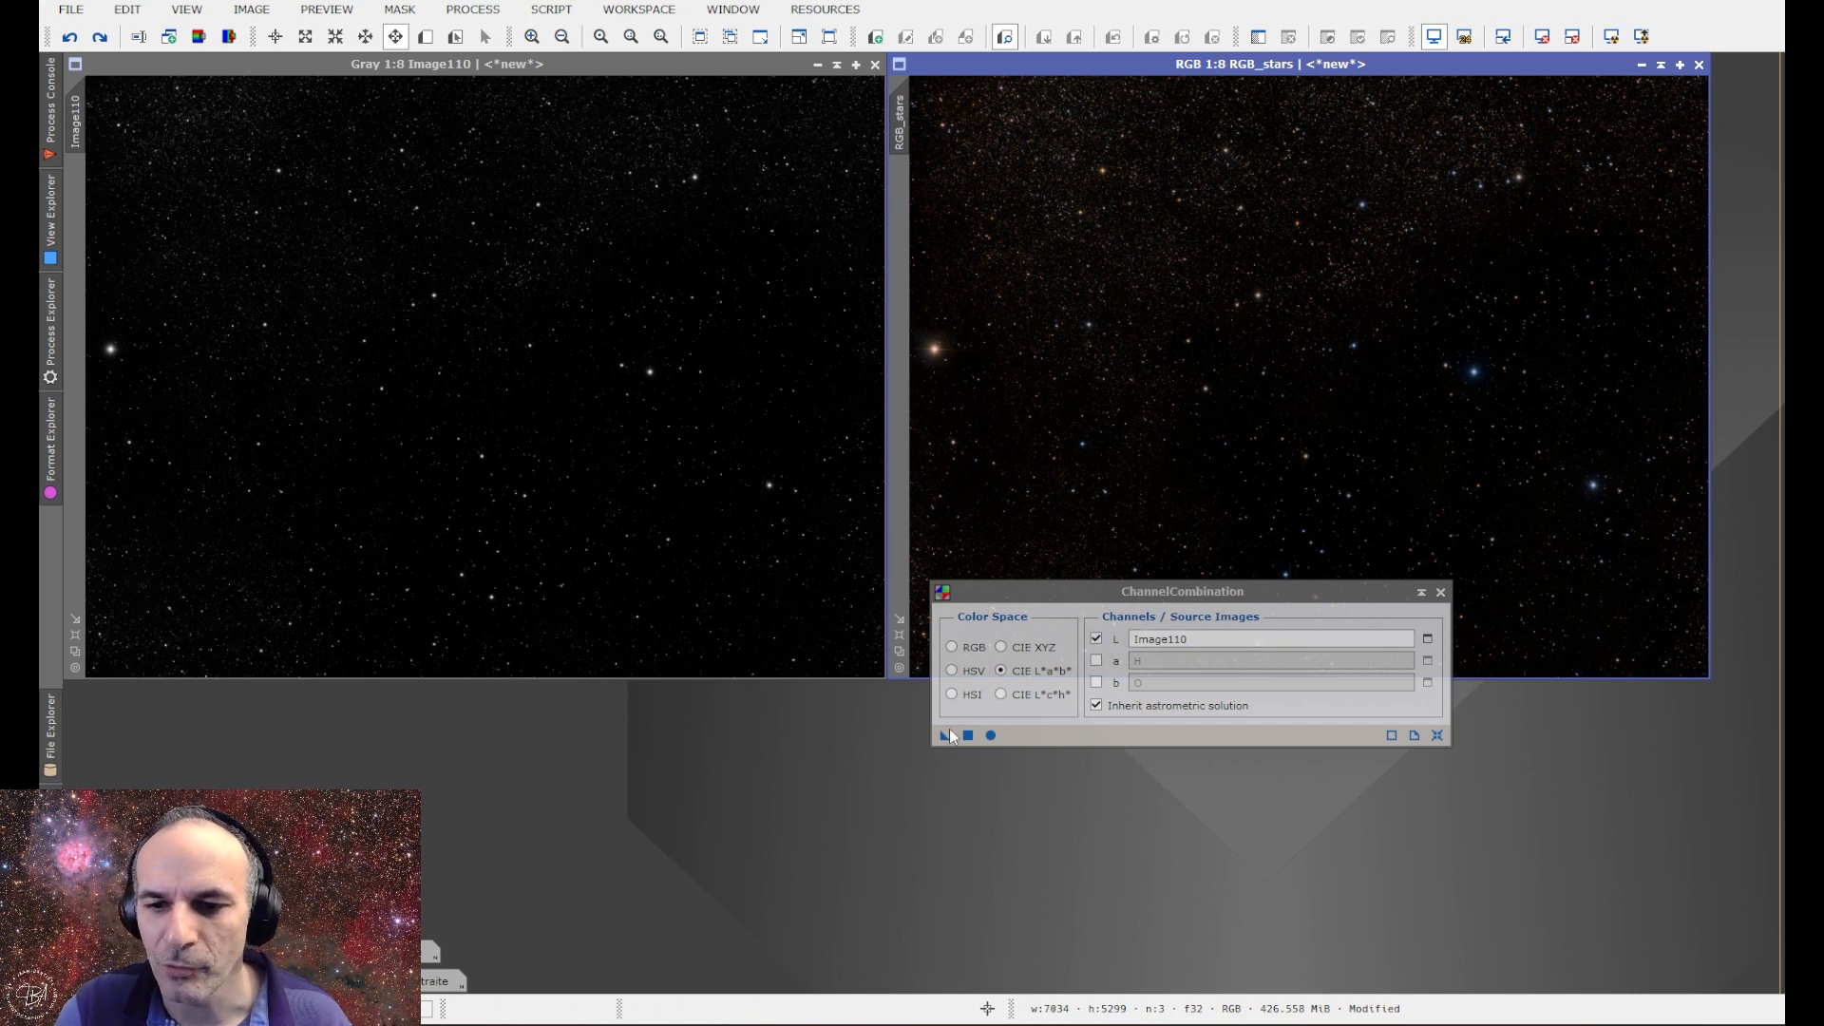
# Apply Image110 as the L channel of RGB_stars with ChannelCombination in CIE L*a*b*, and iconize Image110.
pyautogui.moveTo(951, 737); pyautogui.dragTo(1164, 415)
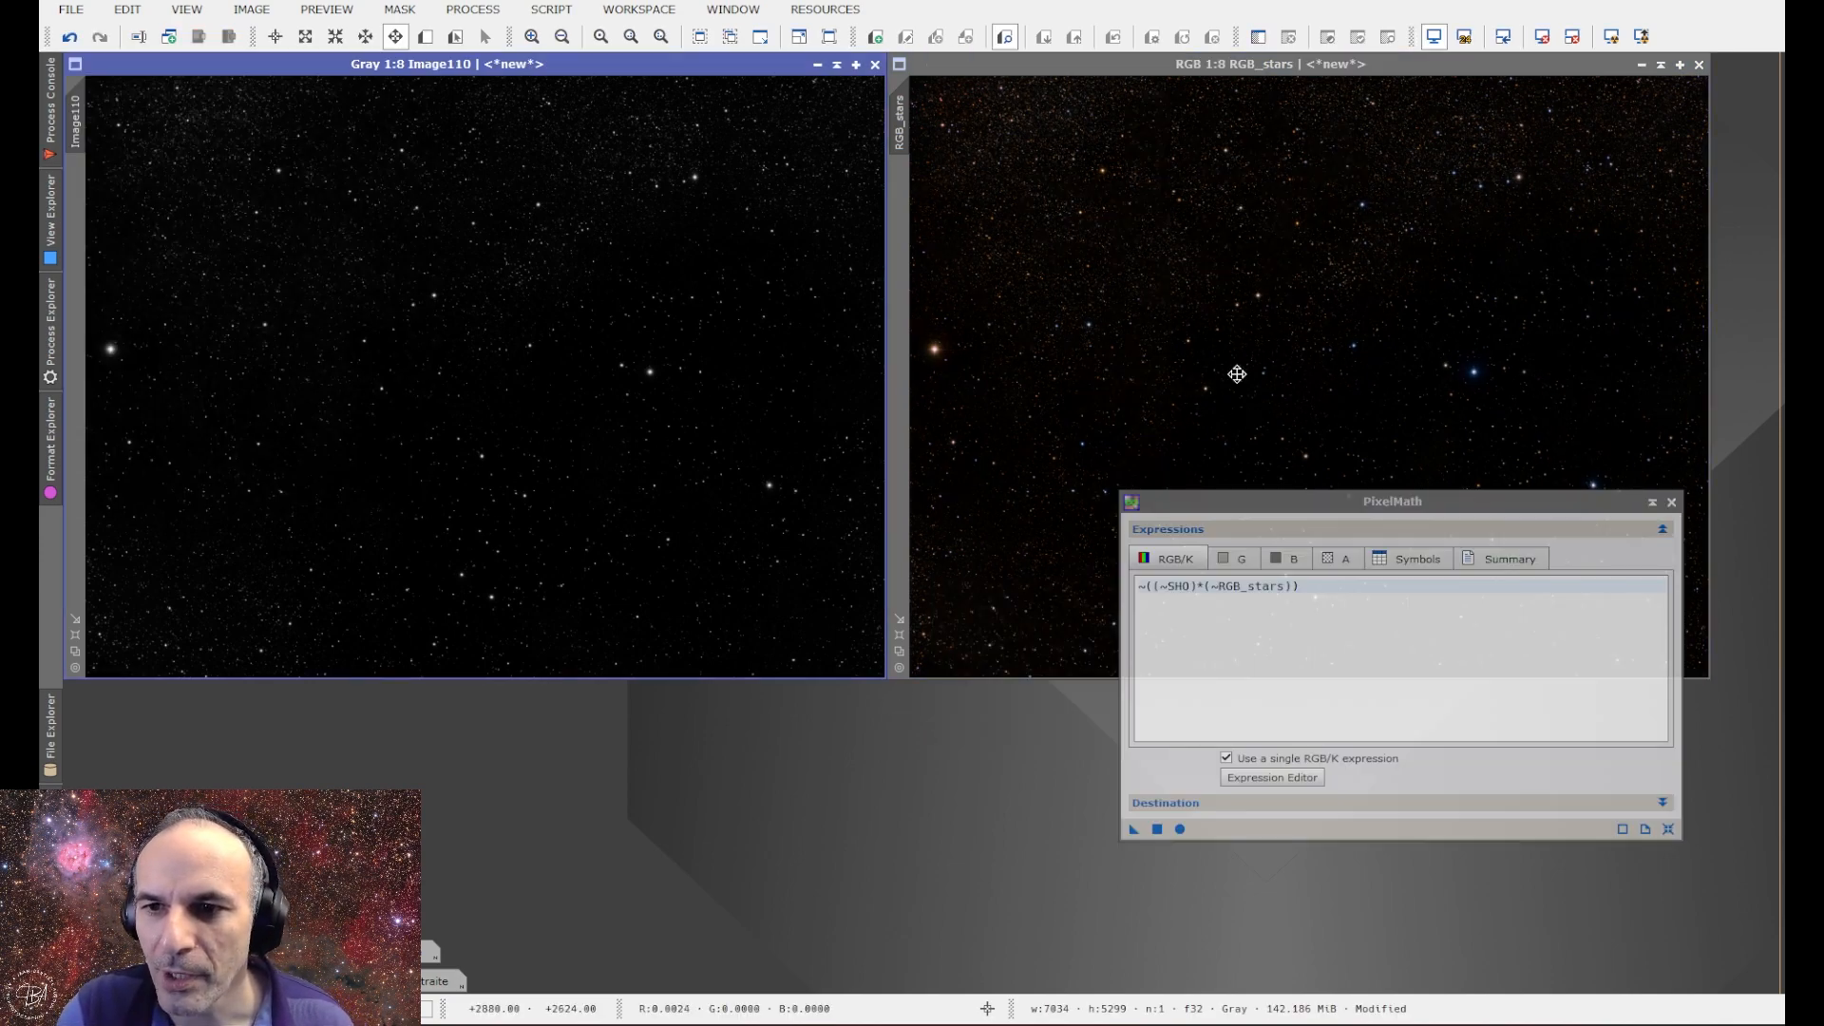
pyautogui.click(816, 65)
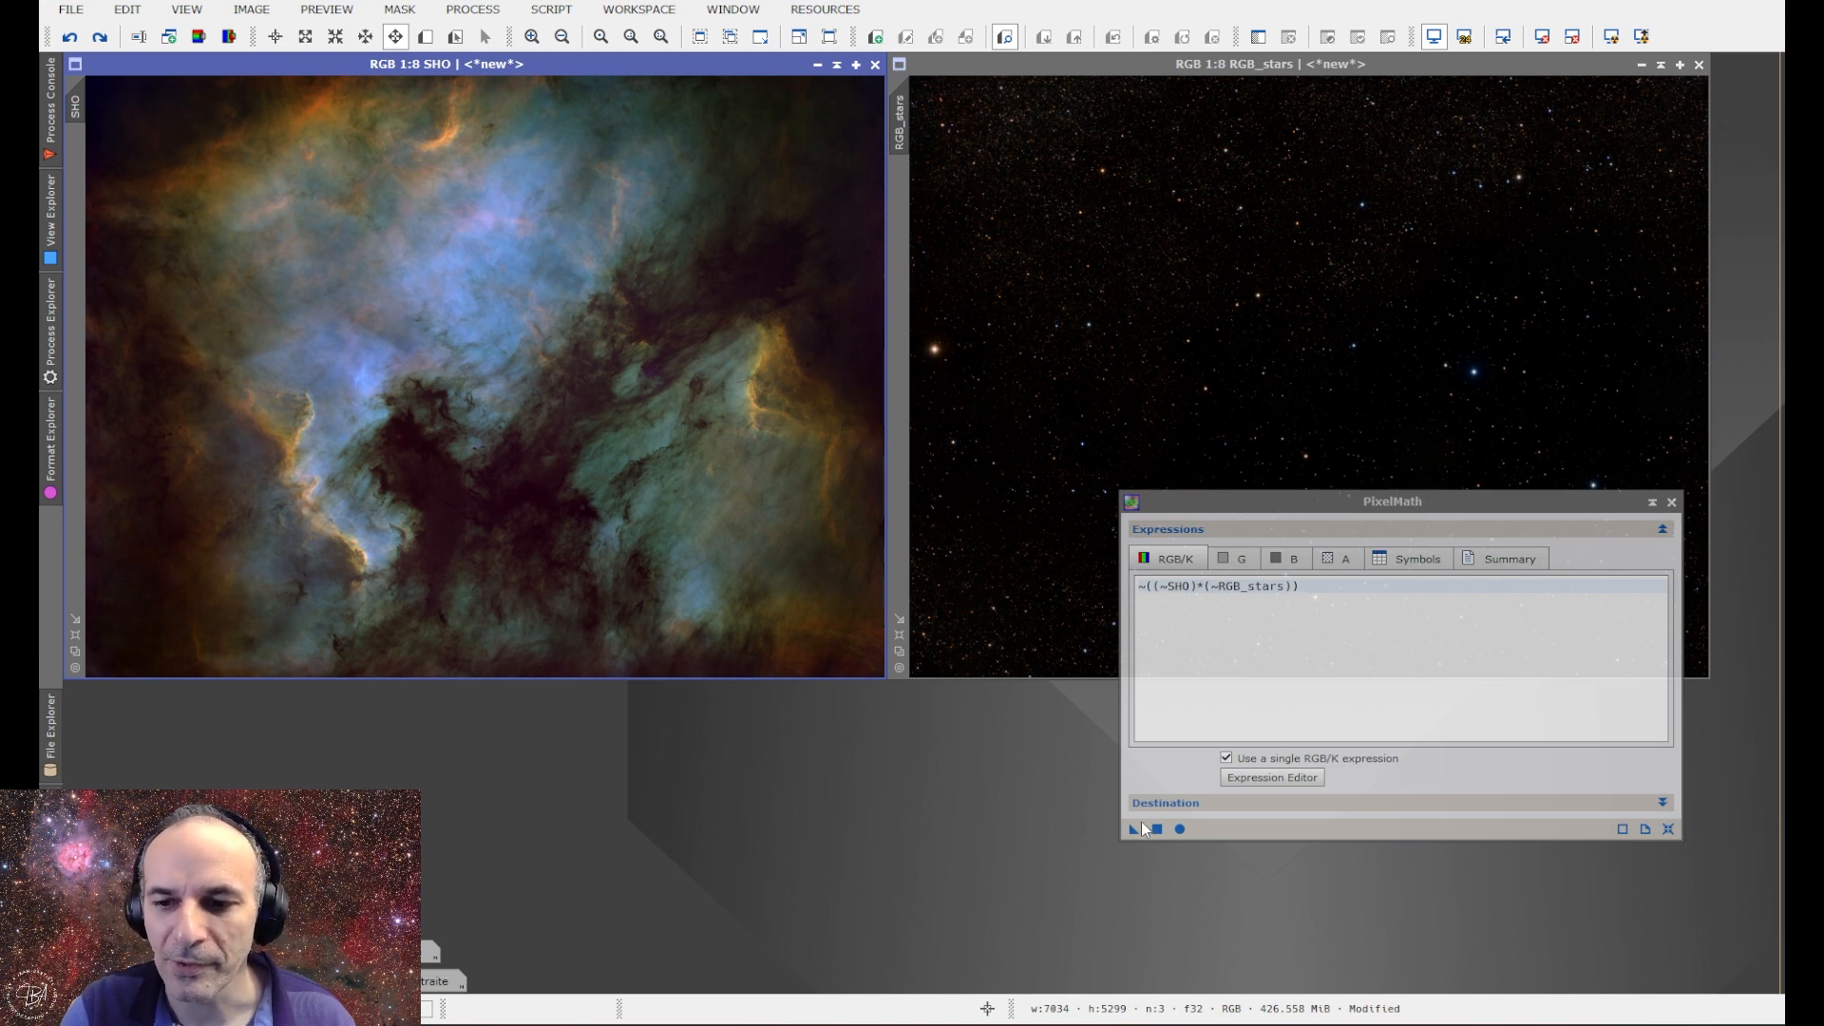
# Blend the stars into the SHO image with the PixelMath expression ~((~SHO)*(~RGB_stars)).
pyautogui.moveTo(1134, 829); pyautogui.dragTo(704, 467)
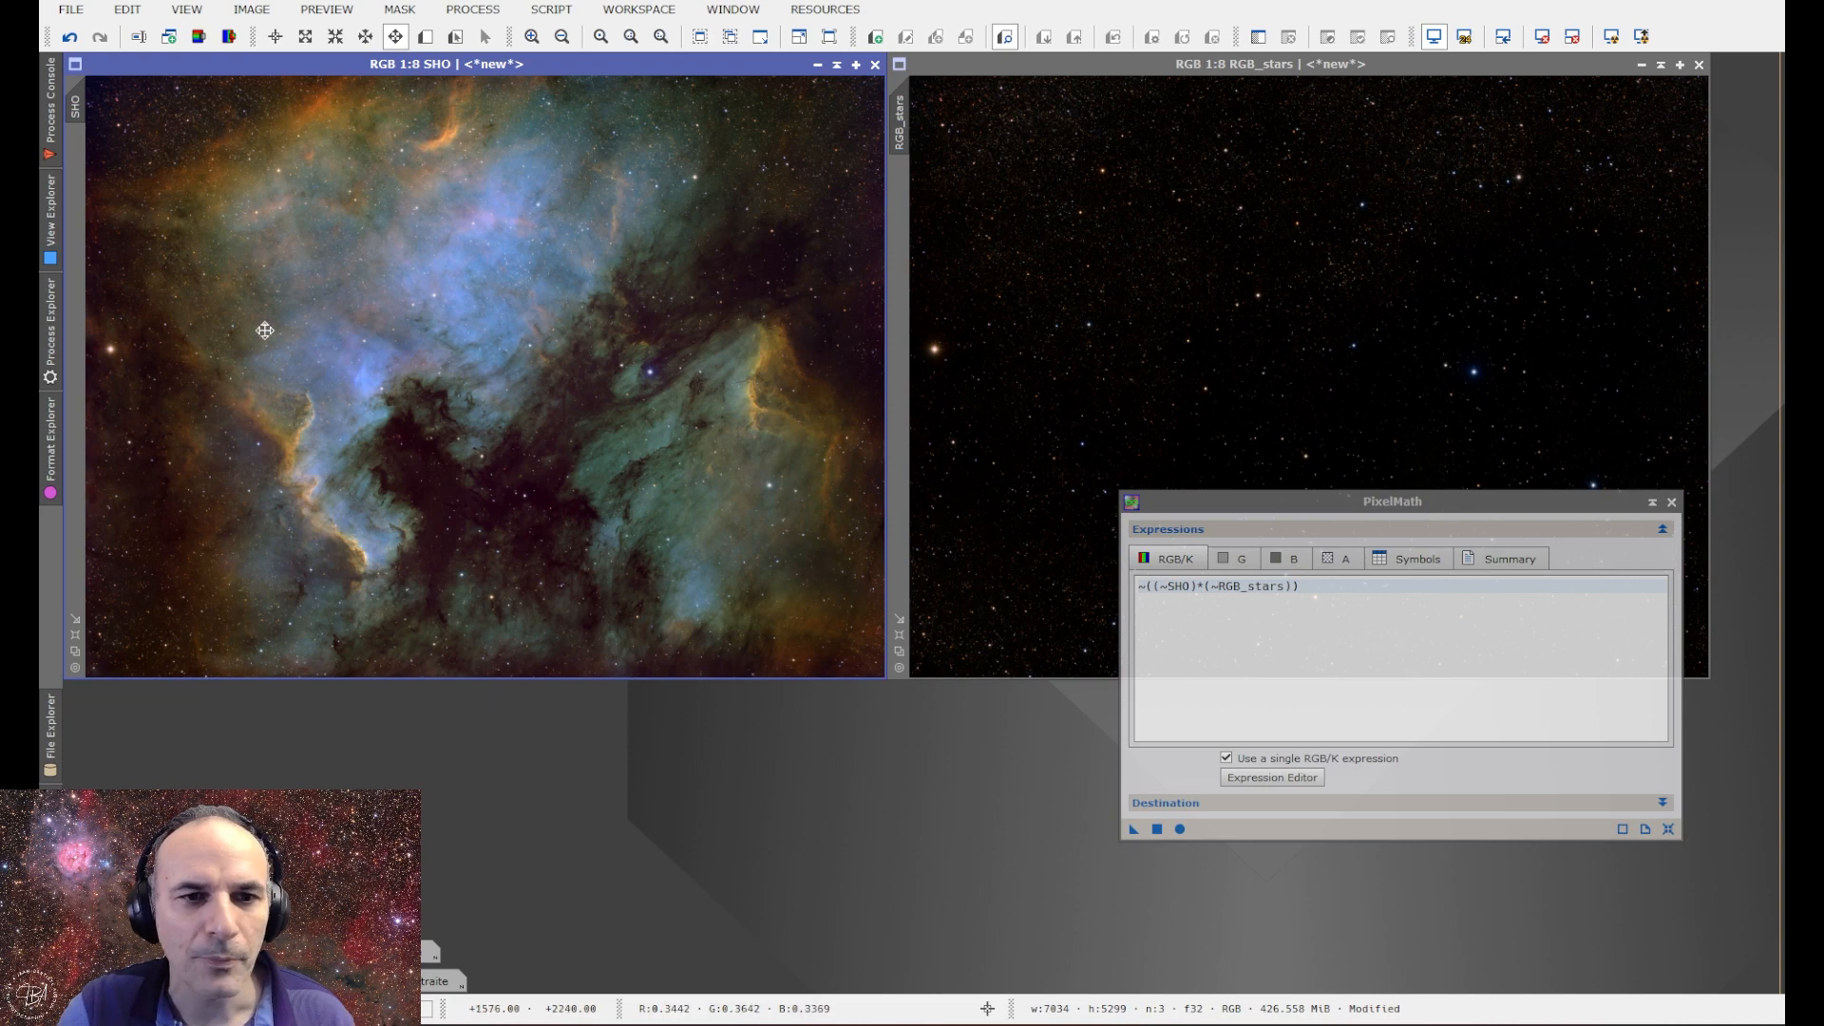
pyautogui.scroll(3, 233, 294)
pyautogui.scroll(-2, 236, 278)
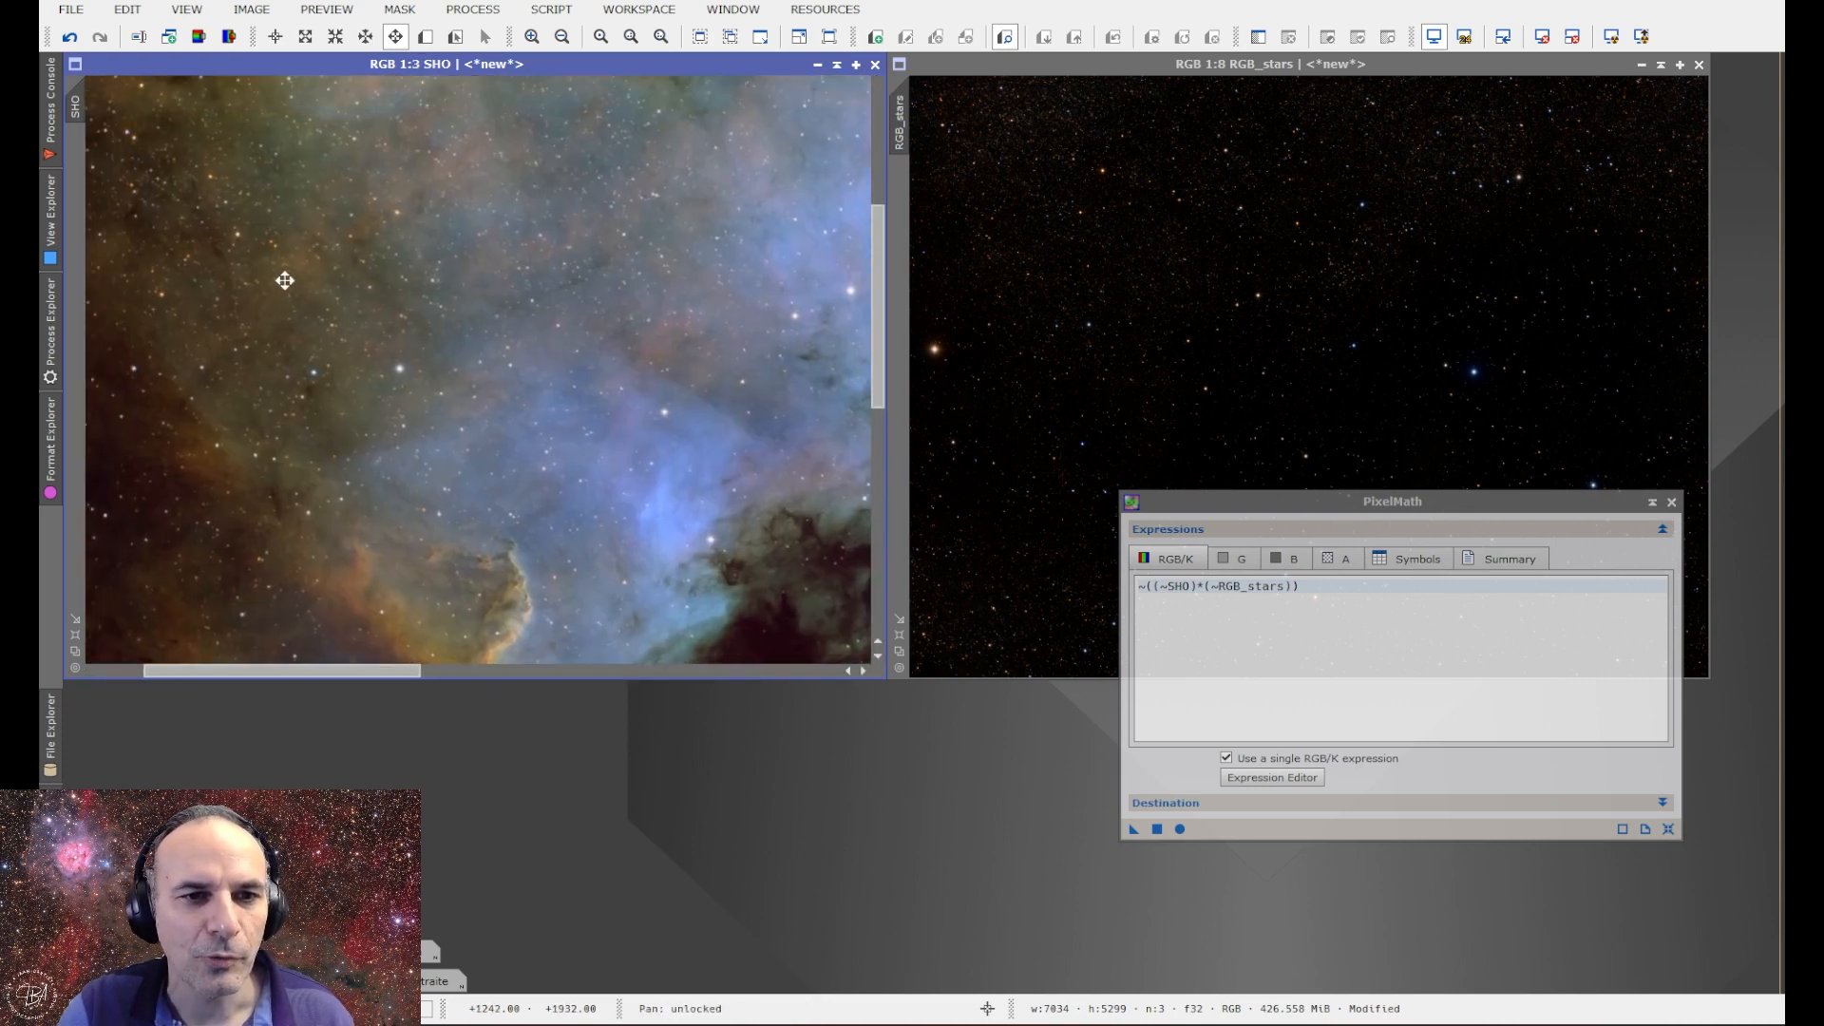
# Examine the blended stars up close across the SHO image's blue core, dark lanes and green nebula region, including one bright orange star.
pyautogui.scroll(1, 285, 281)
pyautogui.moveTo(316, 269); pyautogui.dragTo(389, 311)
pyautogui.moveTo(646, 391); pyautogui.dragTo(289, 403)
pyautogui.moveTo(563, 334); pyautogui.dragTo(340, 275)
pyautogui.scroll(1, 455, 212)
pyautogui.moveTo(455, 213); pyautogui.dragTo(637, 268)
pyautogui.scroll(1, 448, 413)
pyautogui.scroll(-2, 496, 423)
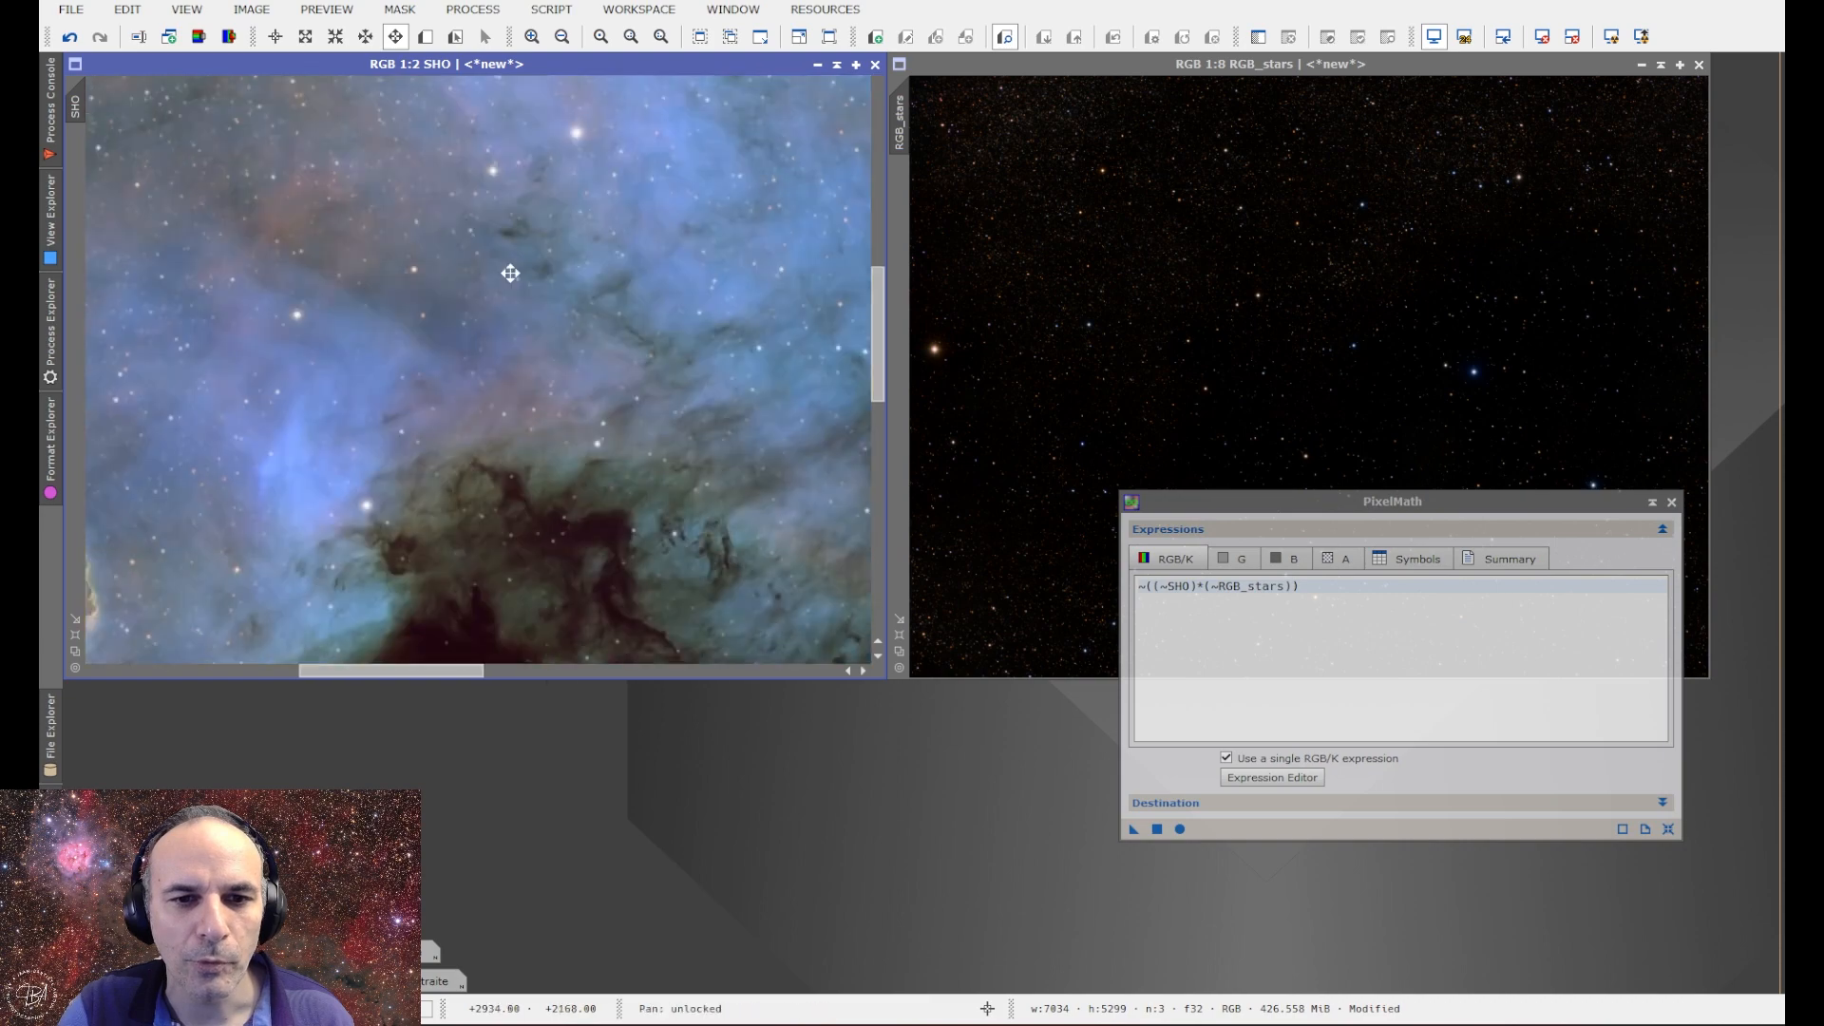
pyautogui.moveTo(509, 273); pyautogui.dragTo(503, 187)
pyautogui.moveTo(511, 467); pyautogui.dragTo(629, 105)
pyautogui.moveTo(590, 351); pyautogui.dragTo(286, 160)
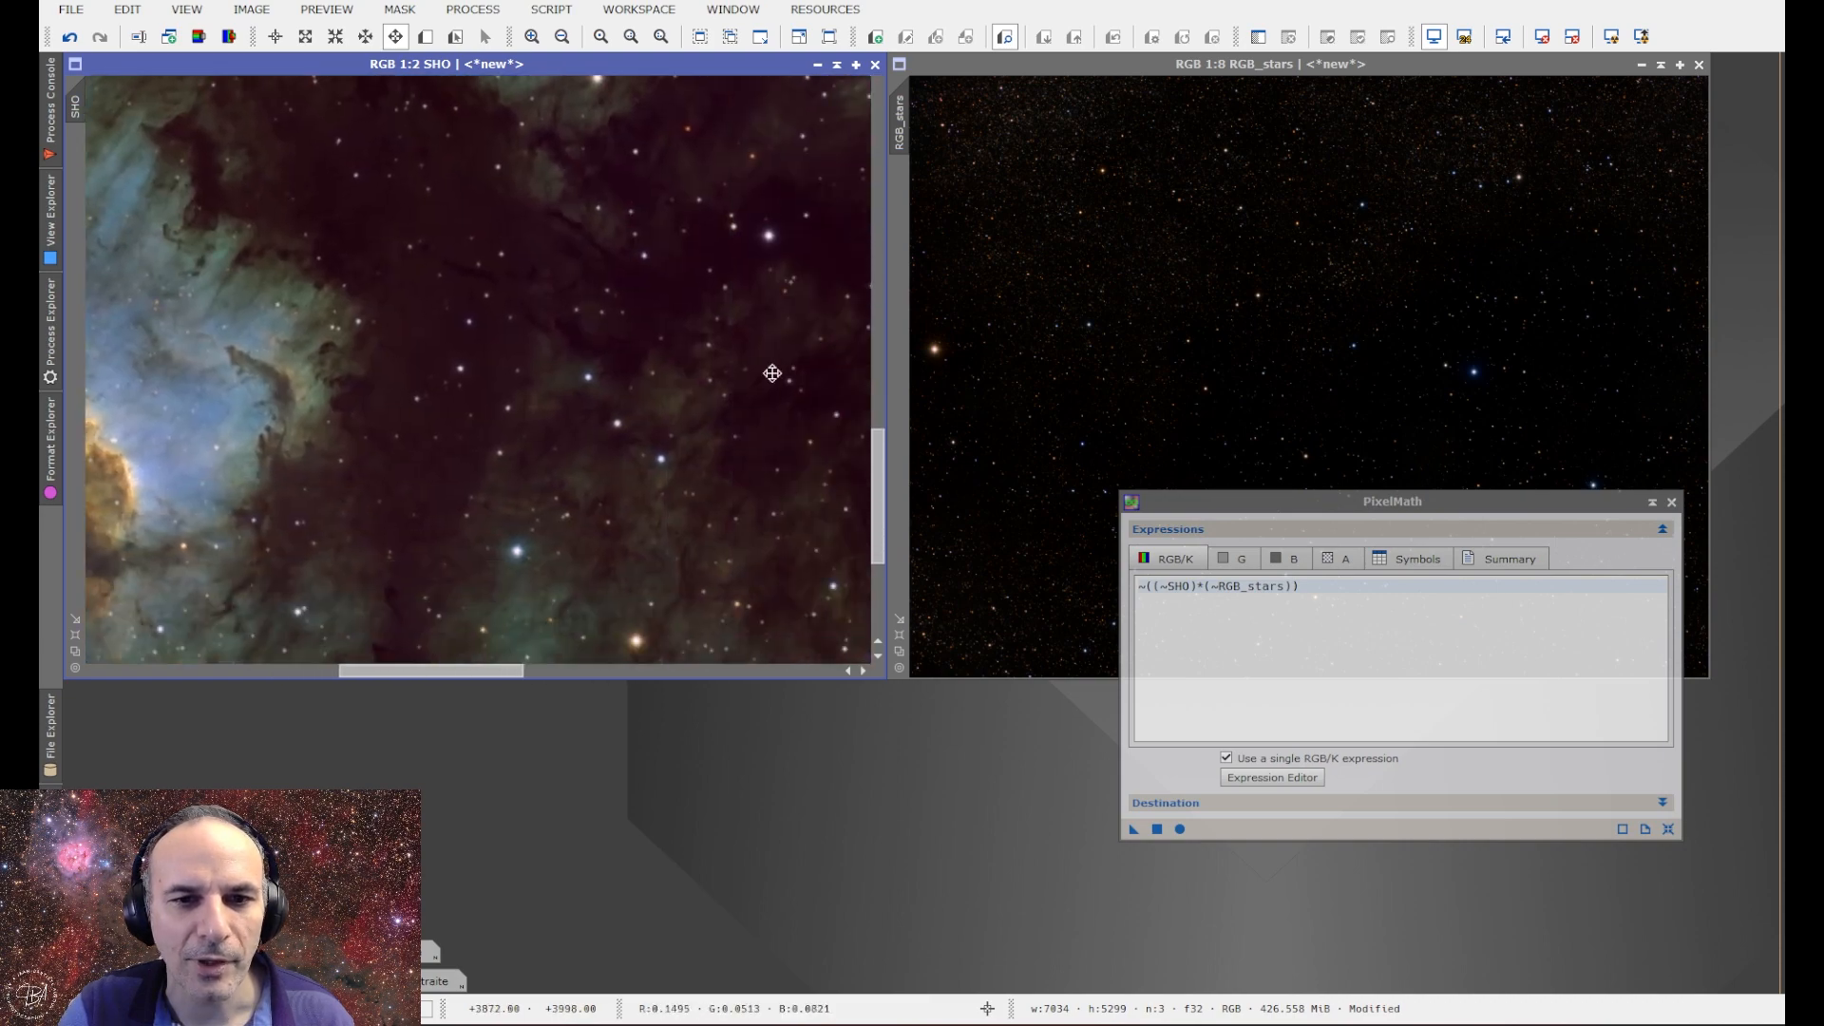
pyautogui.moveTo(770, 371); pyautogui.dragTo(572, 390)
pyautogui.moveTo(666, 313); pyautogui.dragTo(206, 523)
pyautogui.moveTo(433, 295); pyautogui.dragTo(240, 223)
pyautogui.scroll(2, 394, 338)
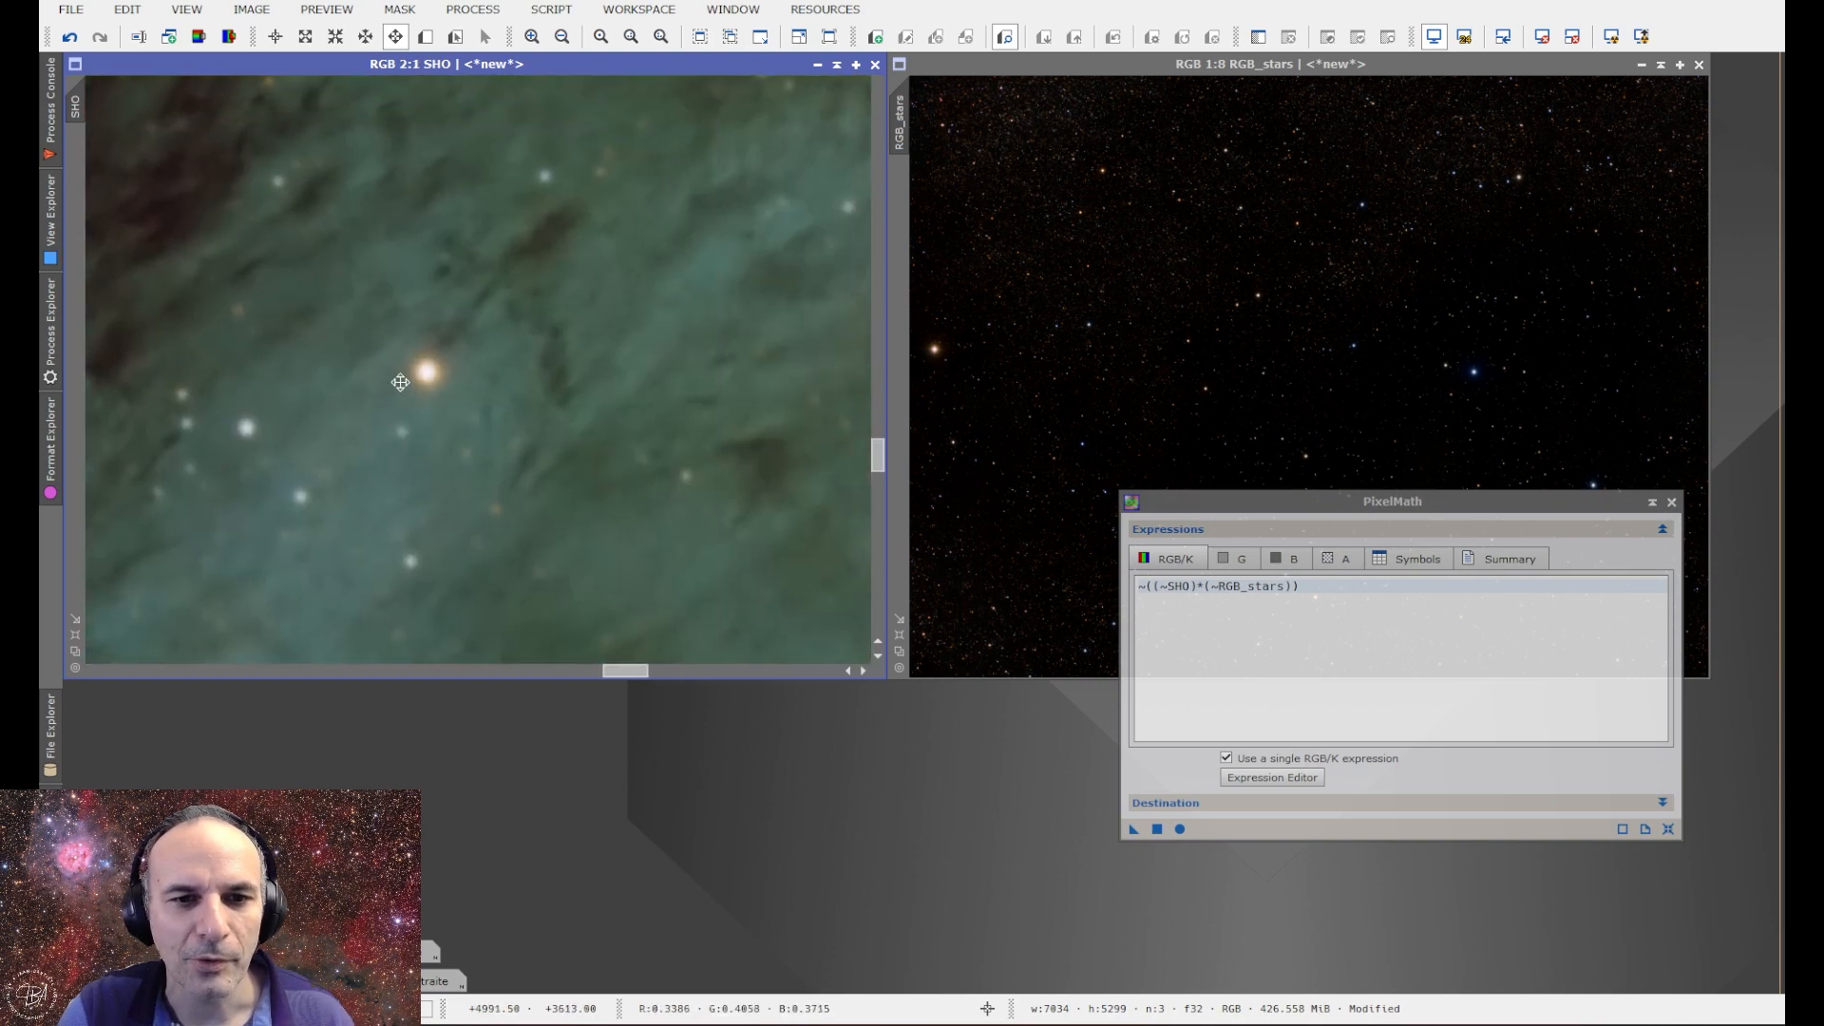
pyautogui.scroll(-2, 371, 421)
pyautogui.scroll(1, 407, 327)
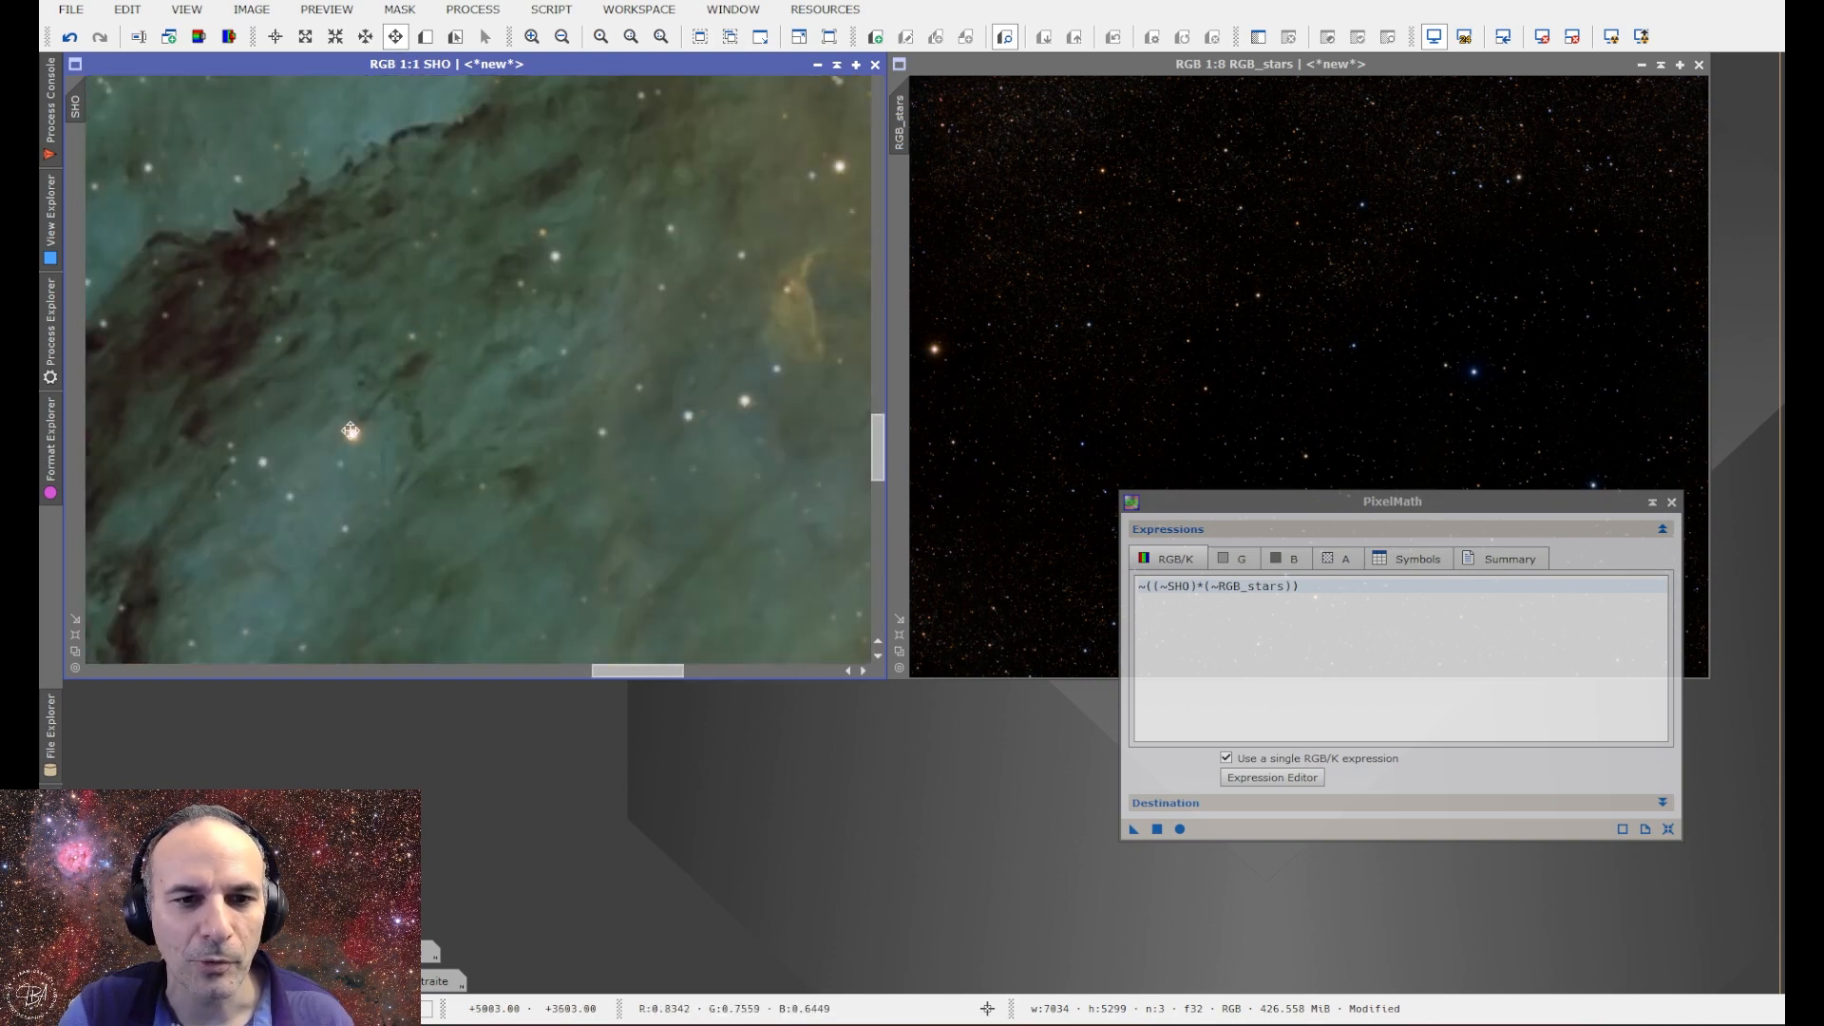
pyautogui.scroll(4, 351, 430)
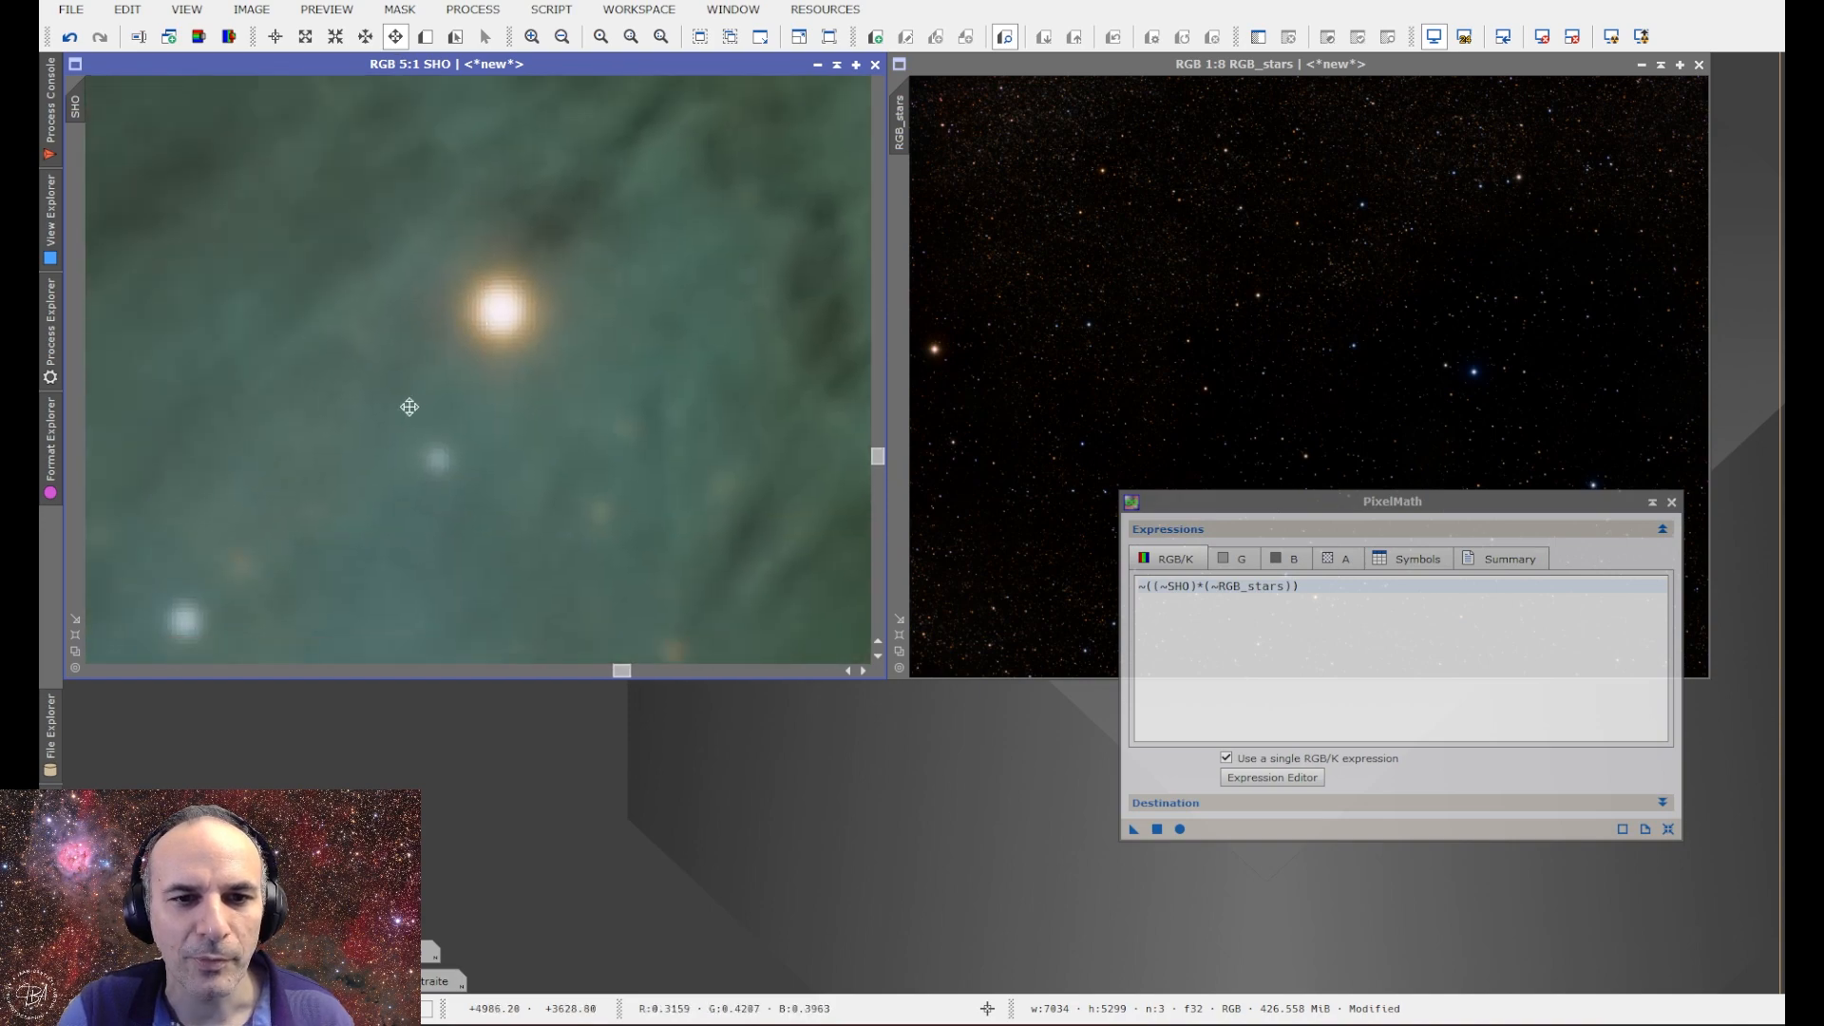
pyautogui.scroll(-8, 389, 360)
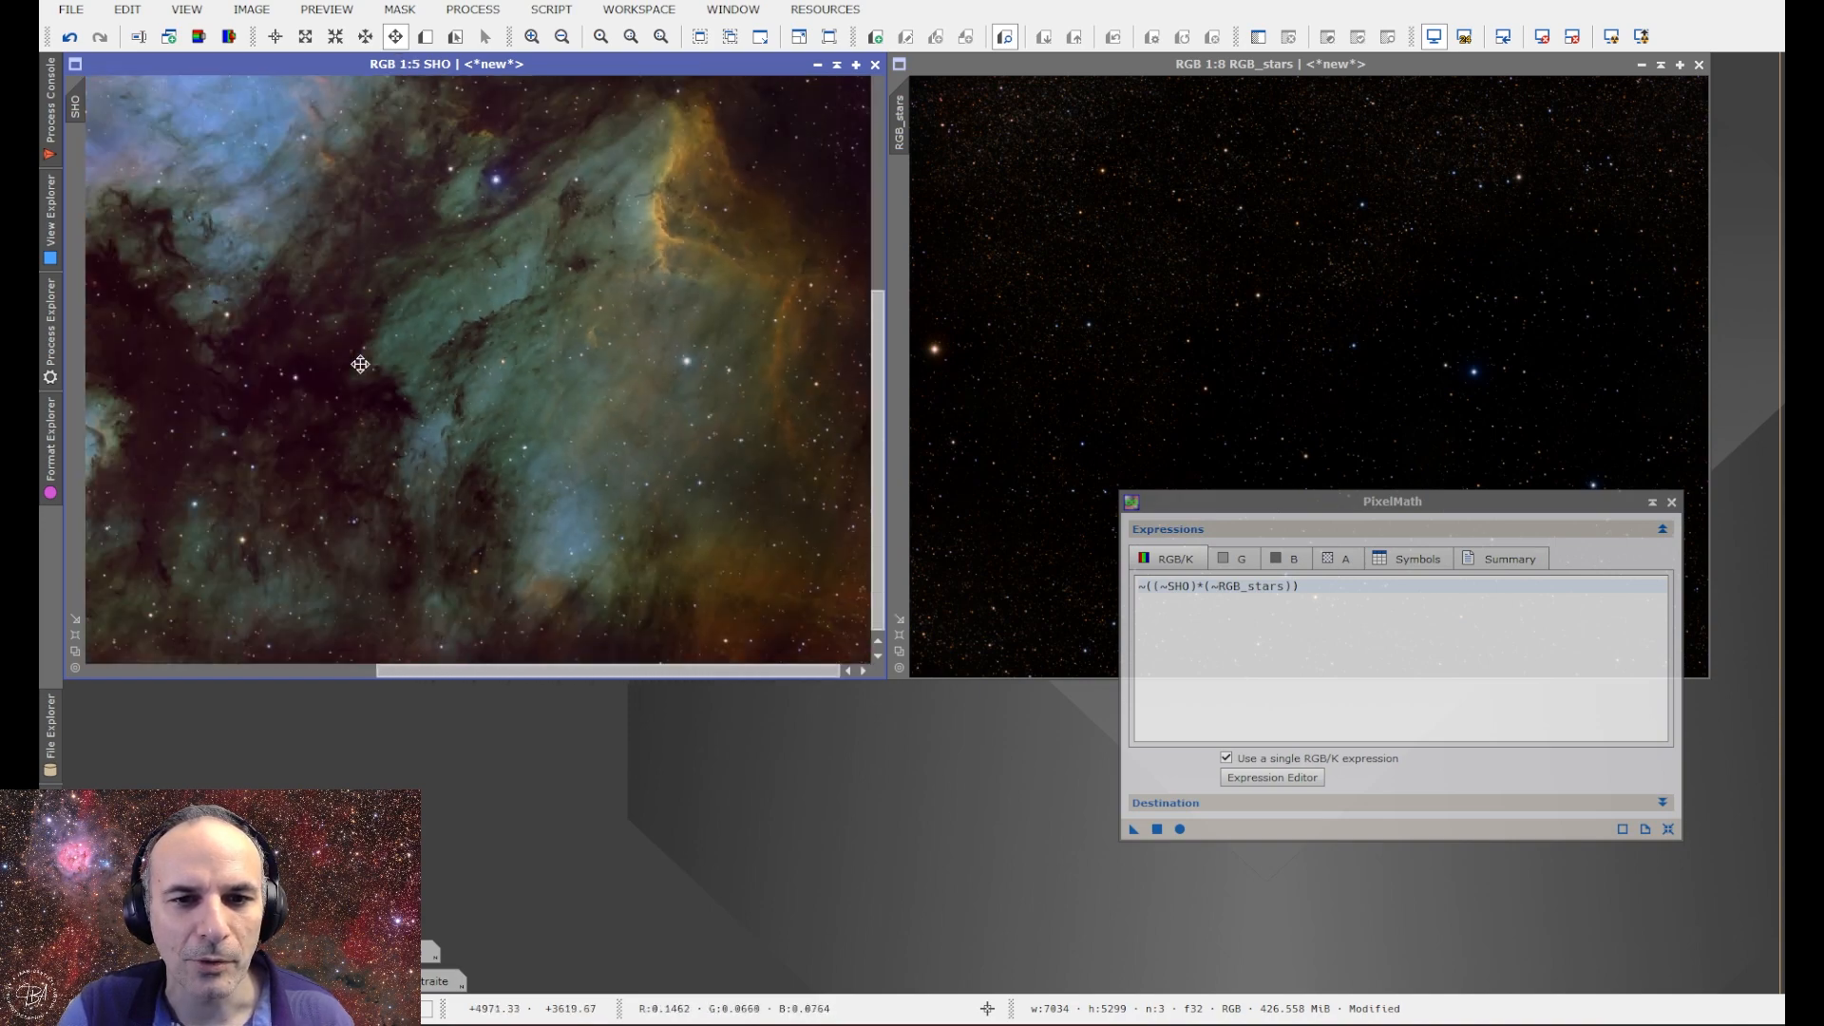
pyautogui.scroll(-3, 359, 361)
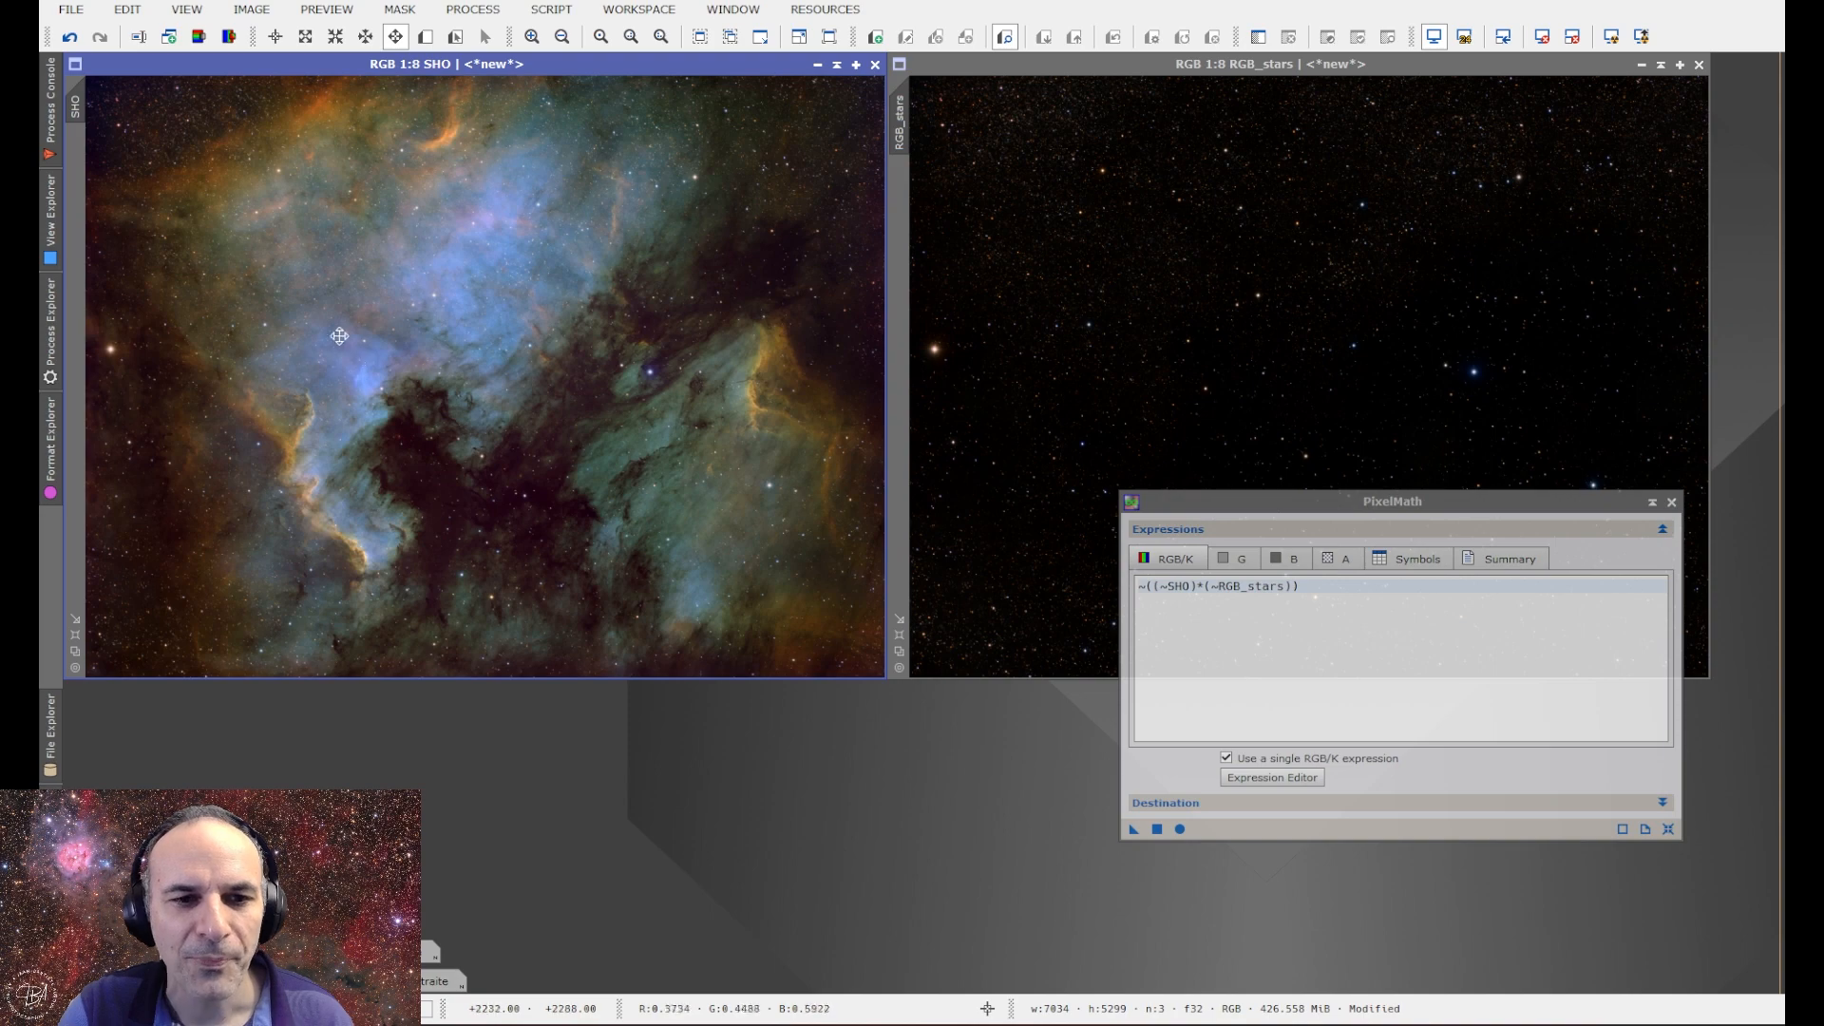
# Examine star density and colour in the SHO image's upper blue nebulosity and its dark, star-rich upper-left corner.
pyautogui.scroll(7, 565, 394)
pyautogui.scroll(-1, 532, 390)
pyautogui.scroll(1, 476, 377)
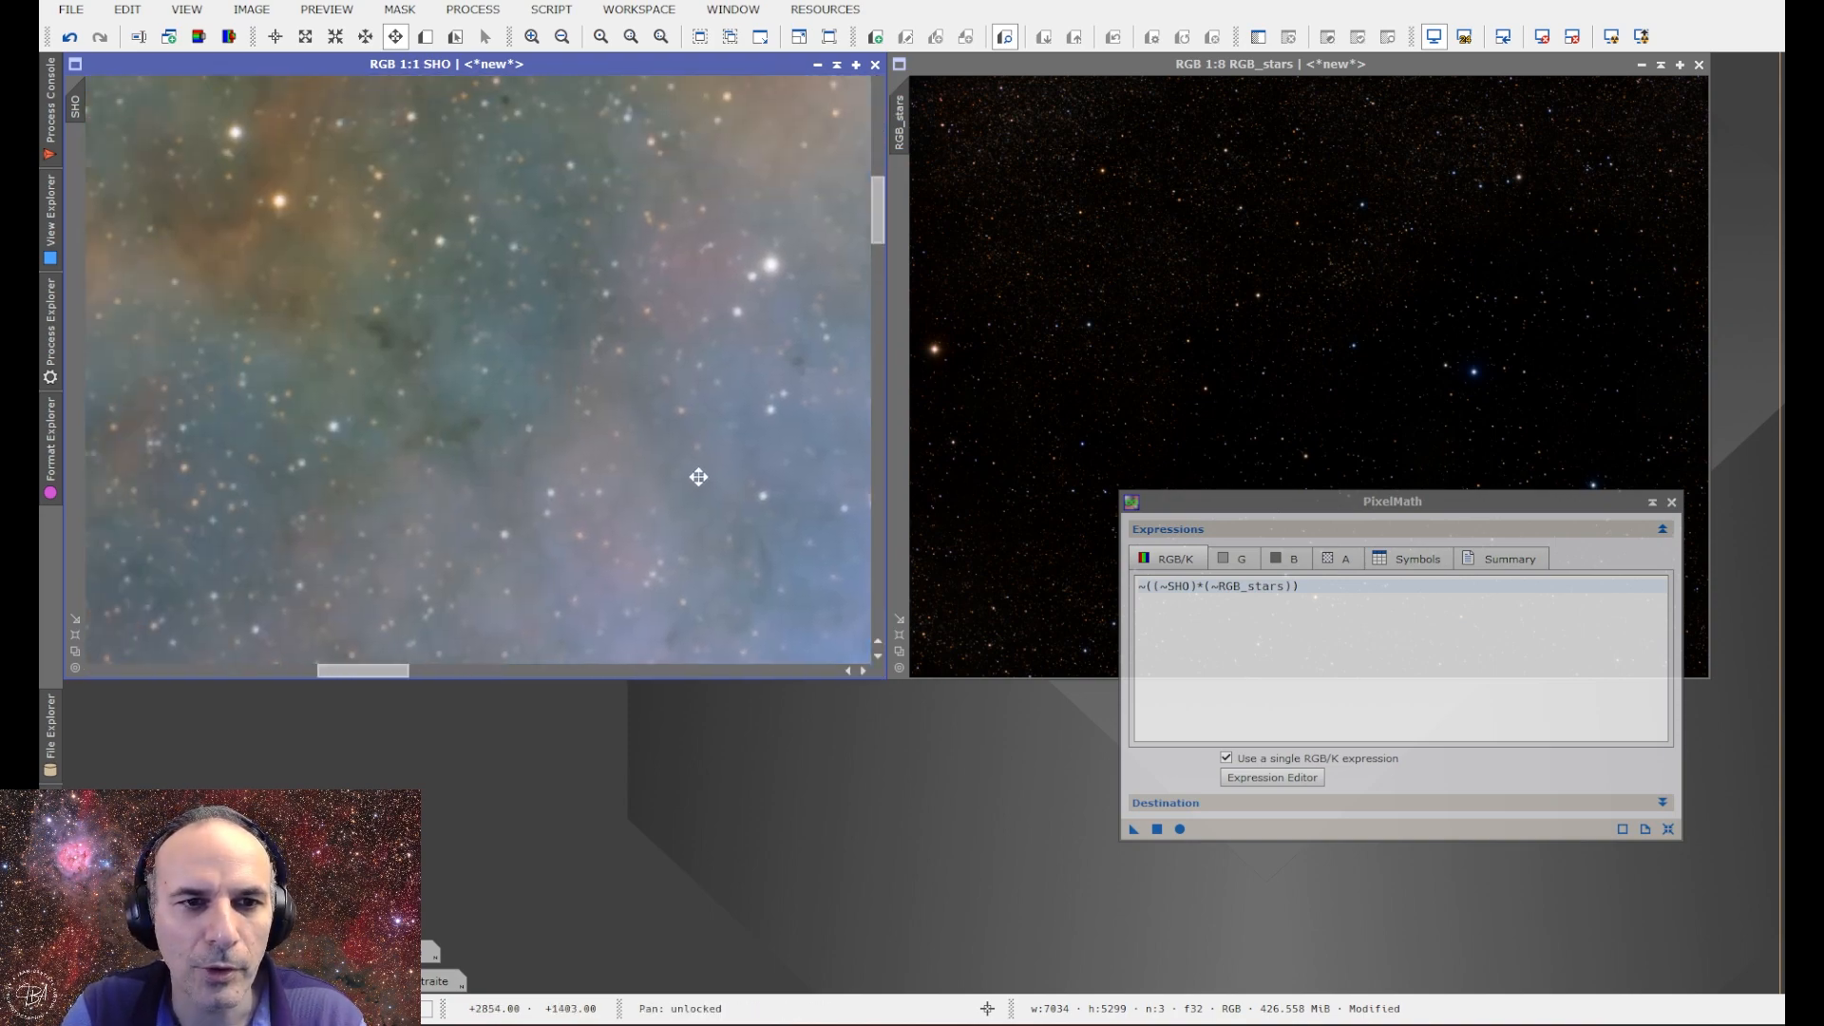
pyautogui.scroll(-1, 476, 378)
pyautogui.moveTo(595, 422); pyautogui.dragTo(415, 289)
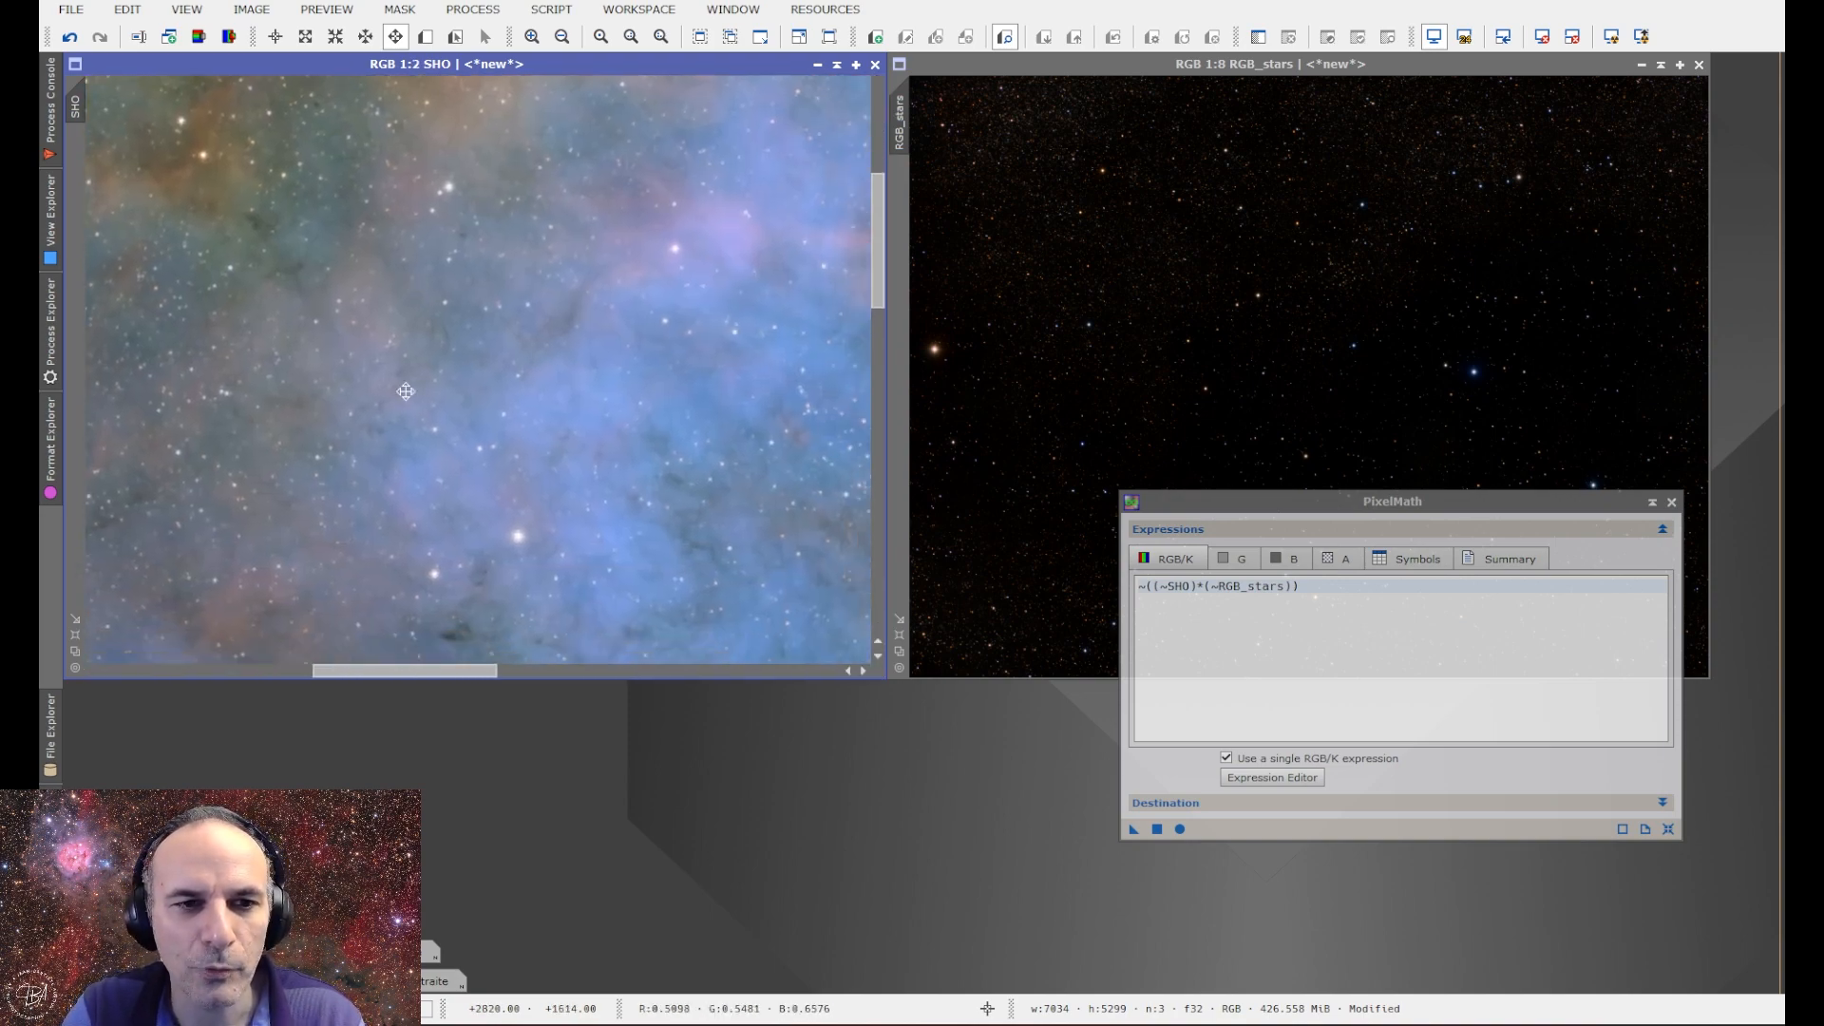
pyautogui.scroll(1, 212, 326)
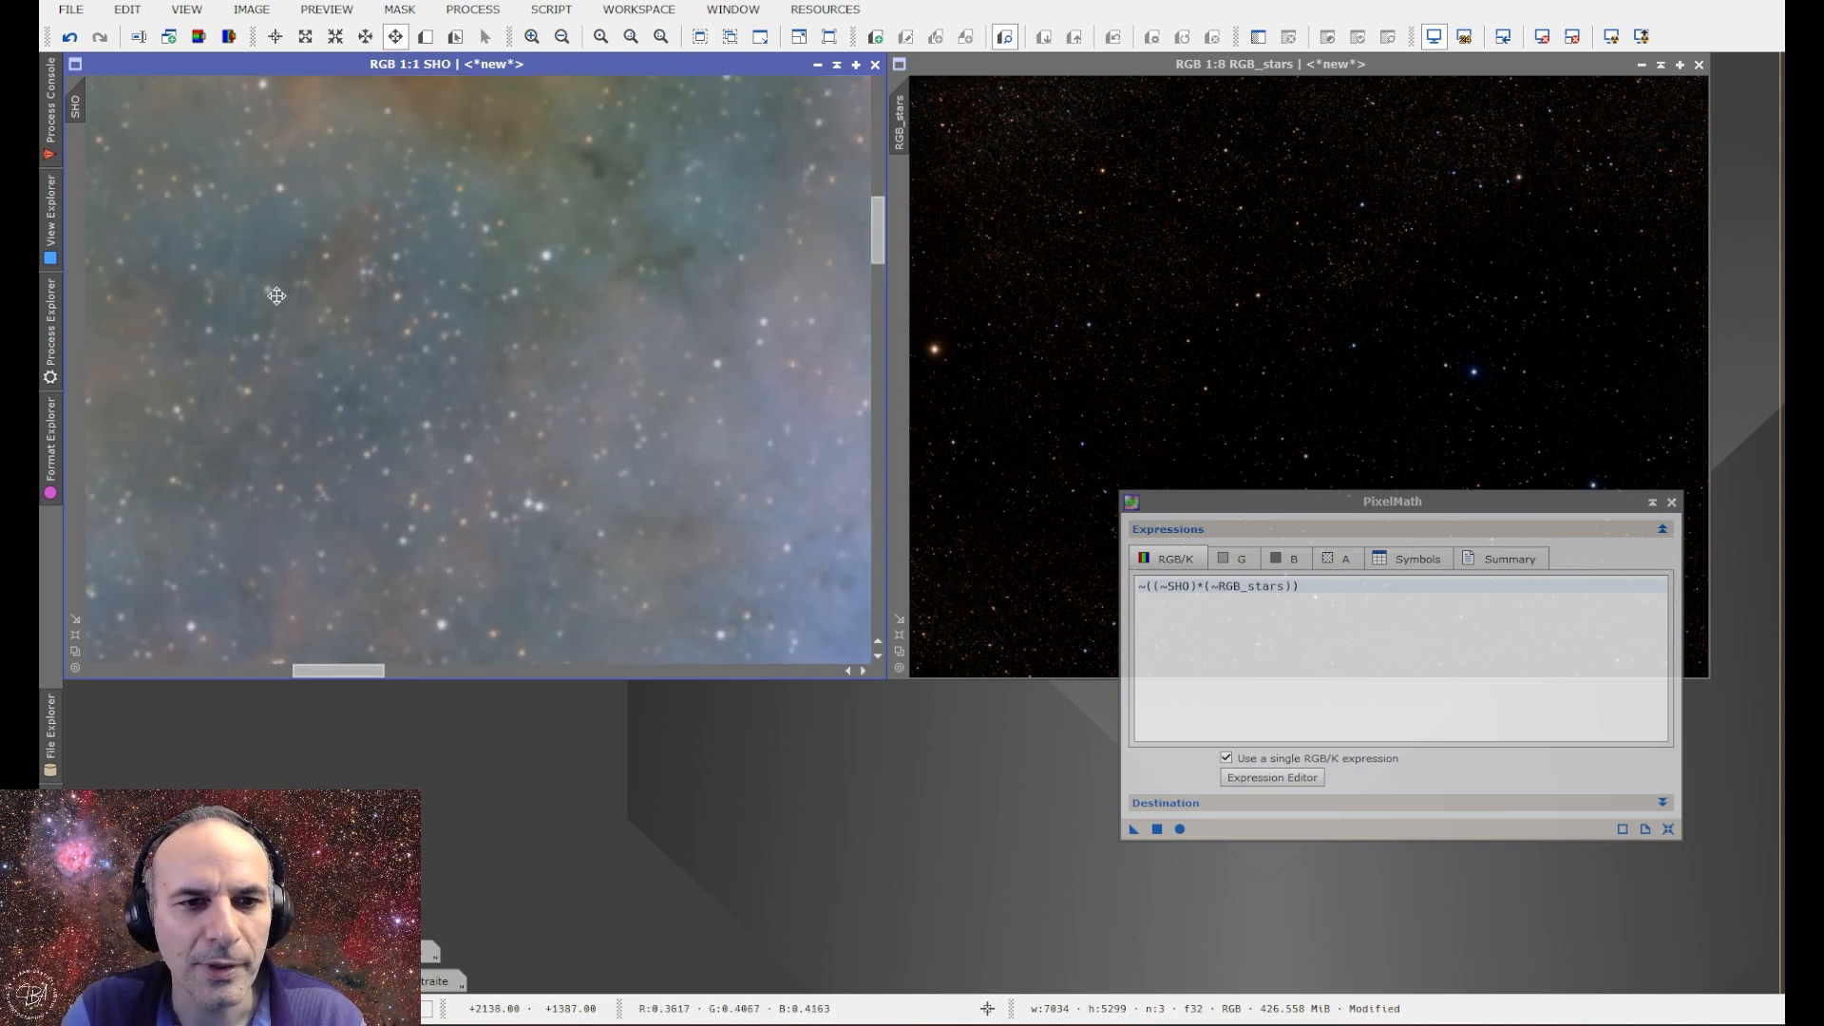
pyautogui.scroll(-3, 465, 388)
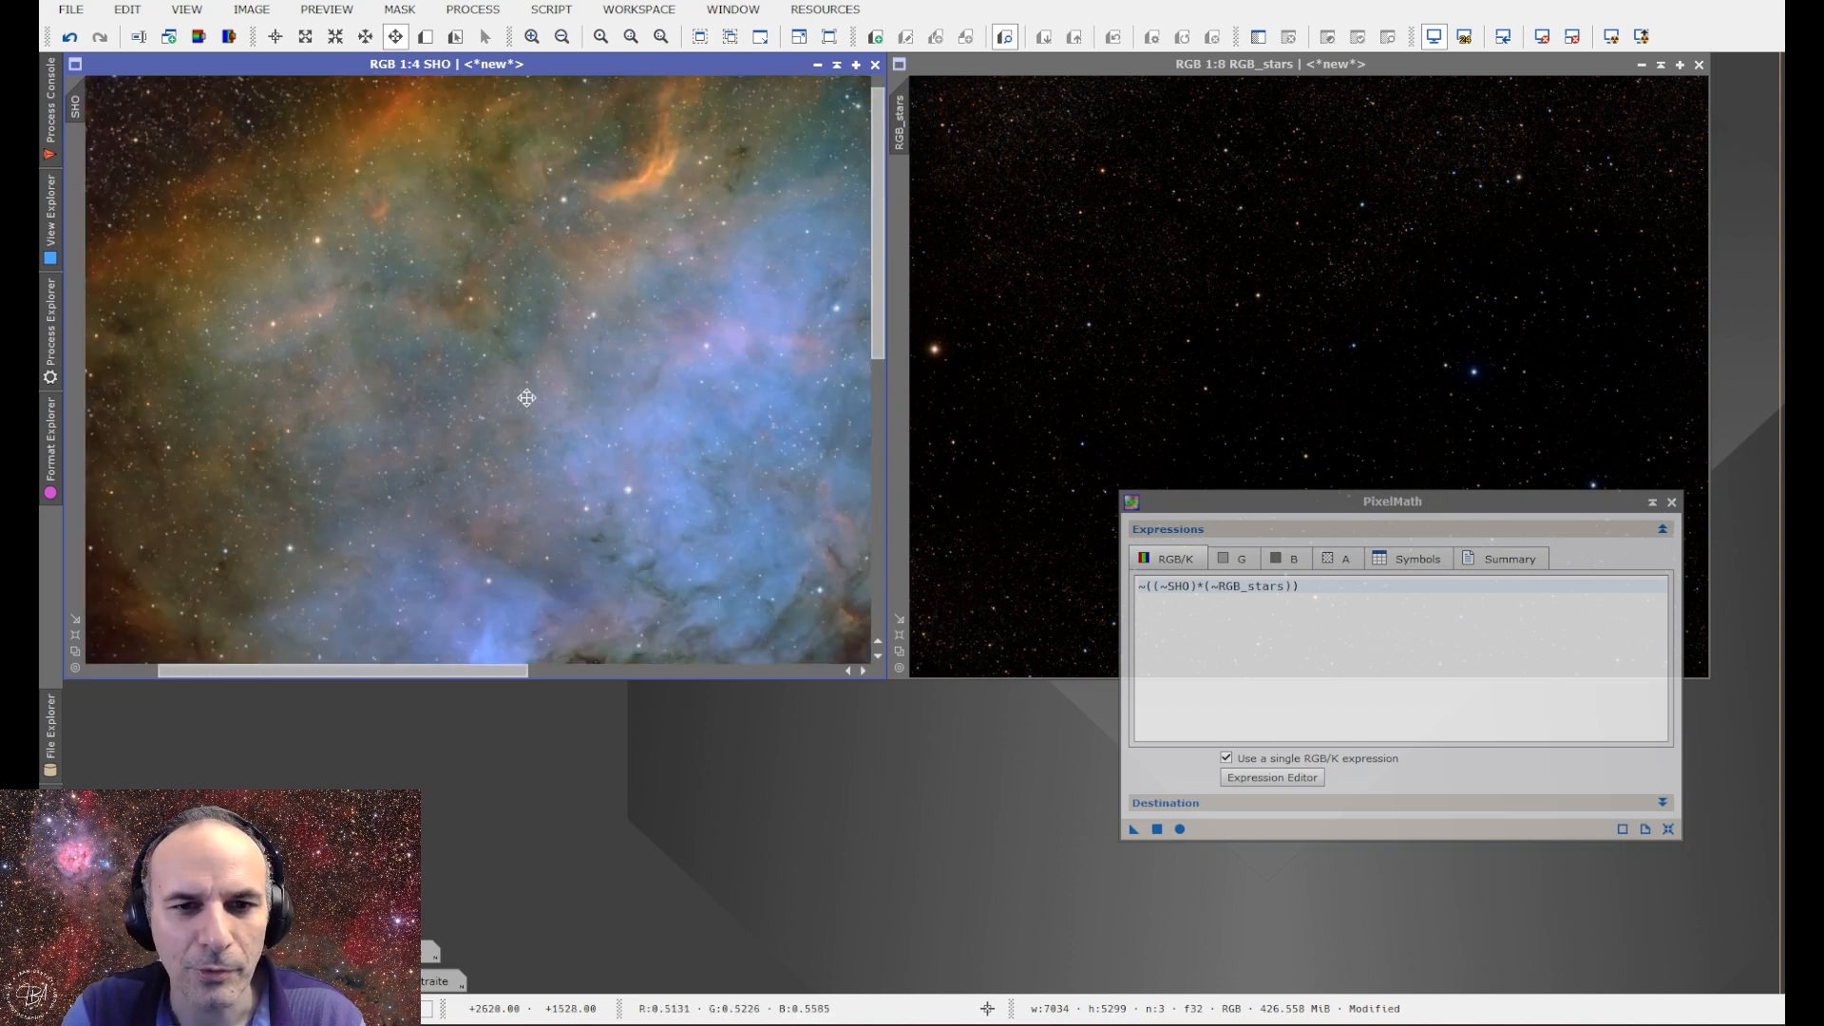
pyautogui.scroll(-3, 497, 346)
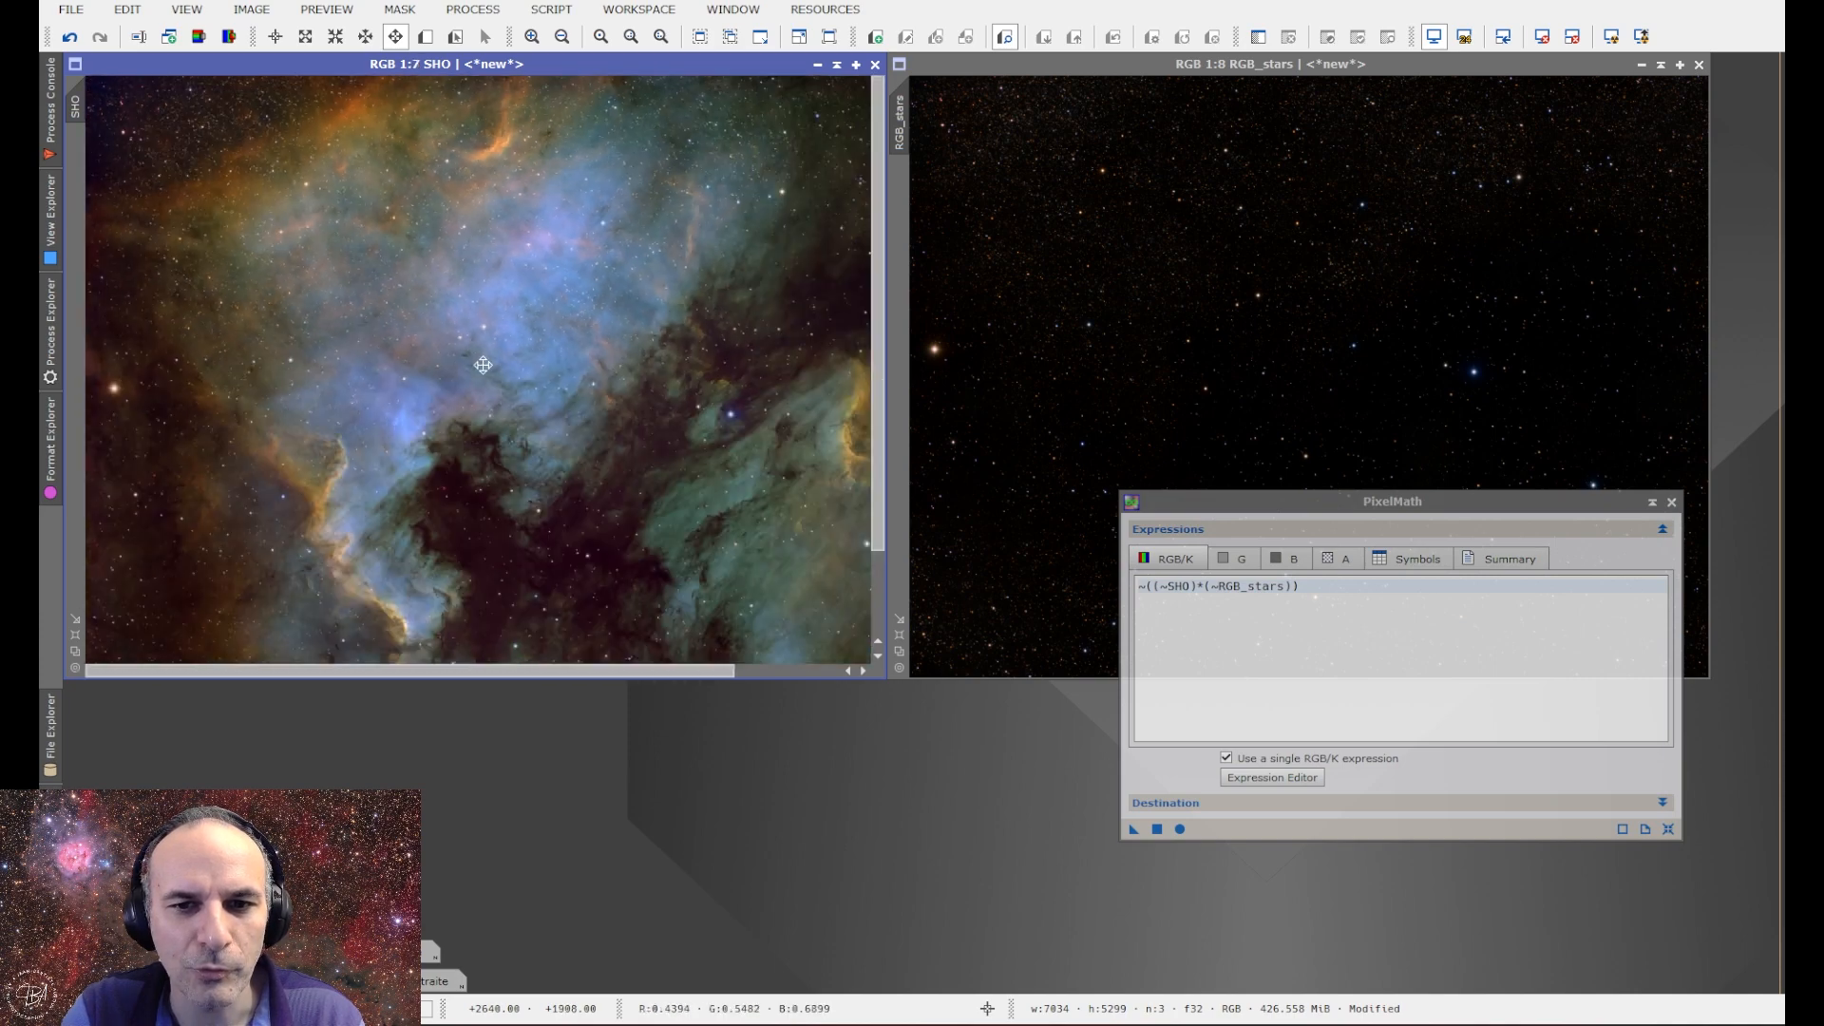
pyautogui.scroll(-1, 482, 365)
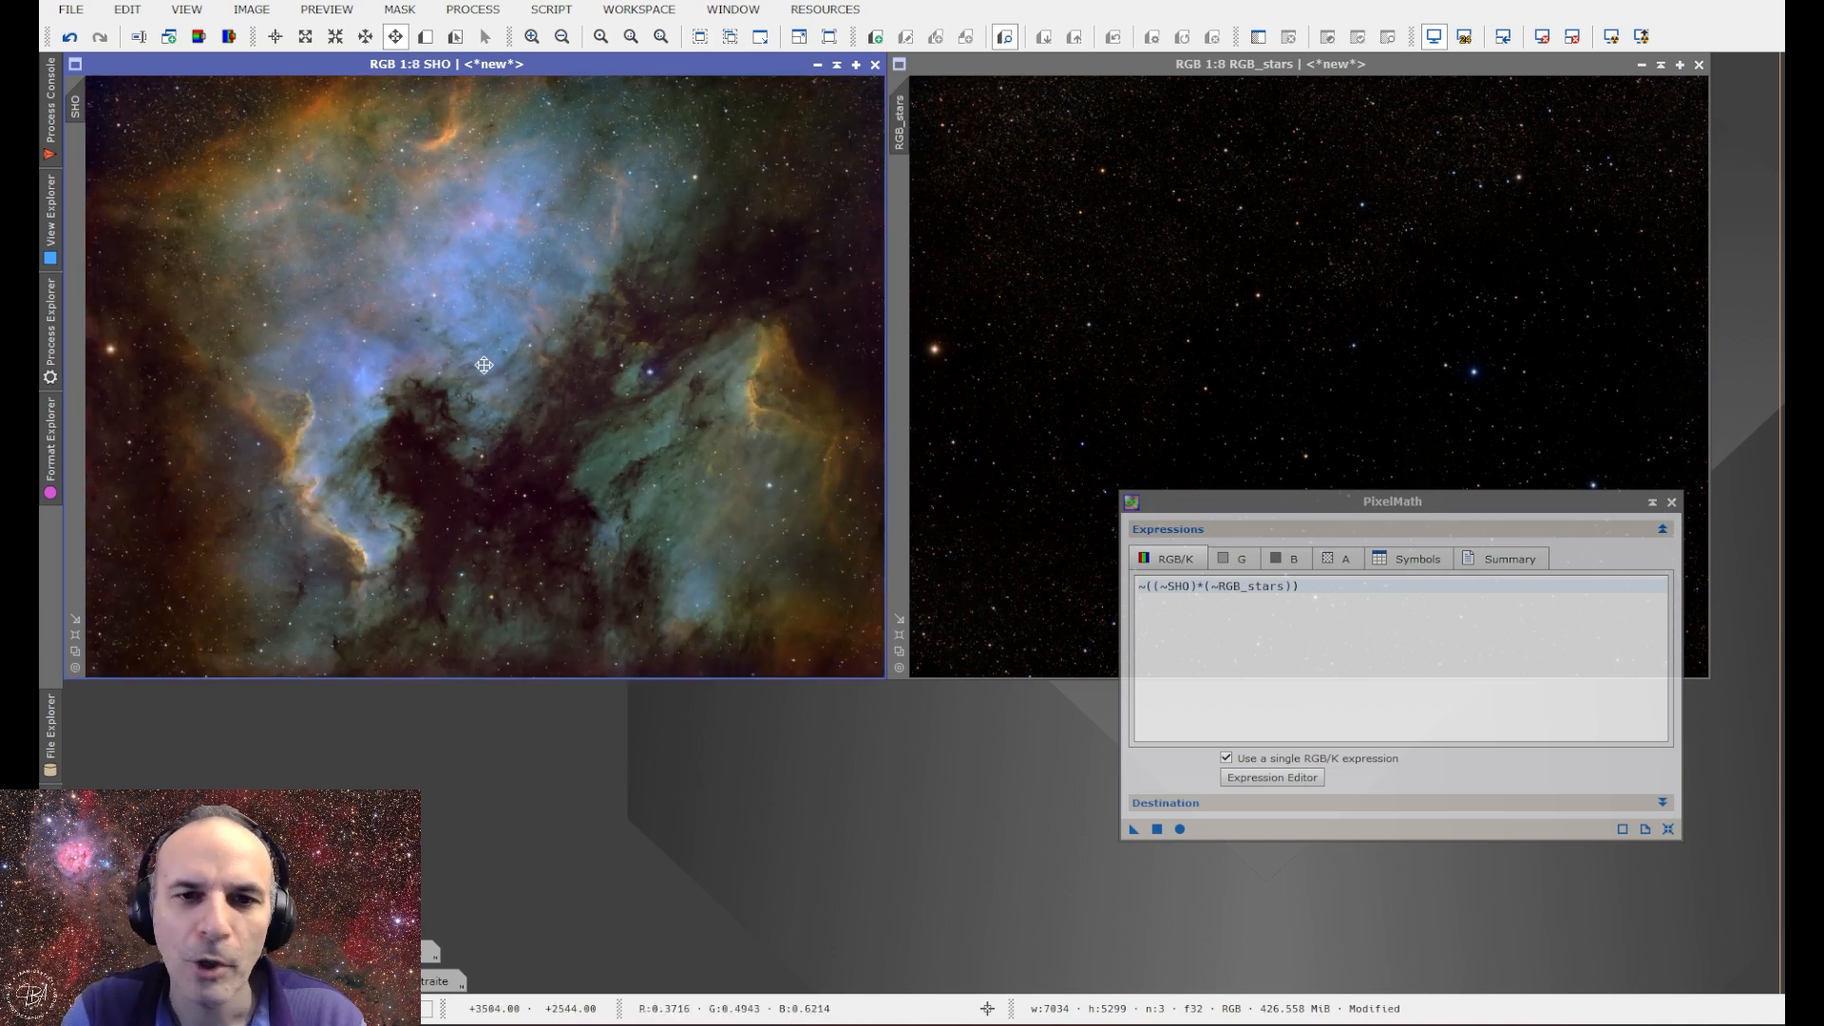
pyautogui.scroll(5, 161, 110)
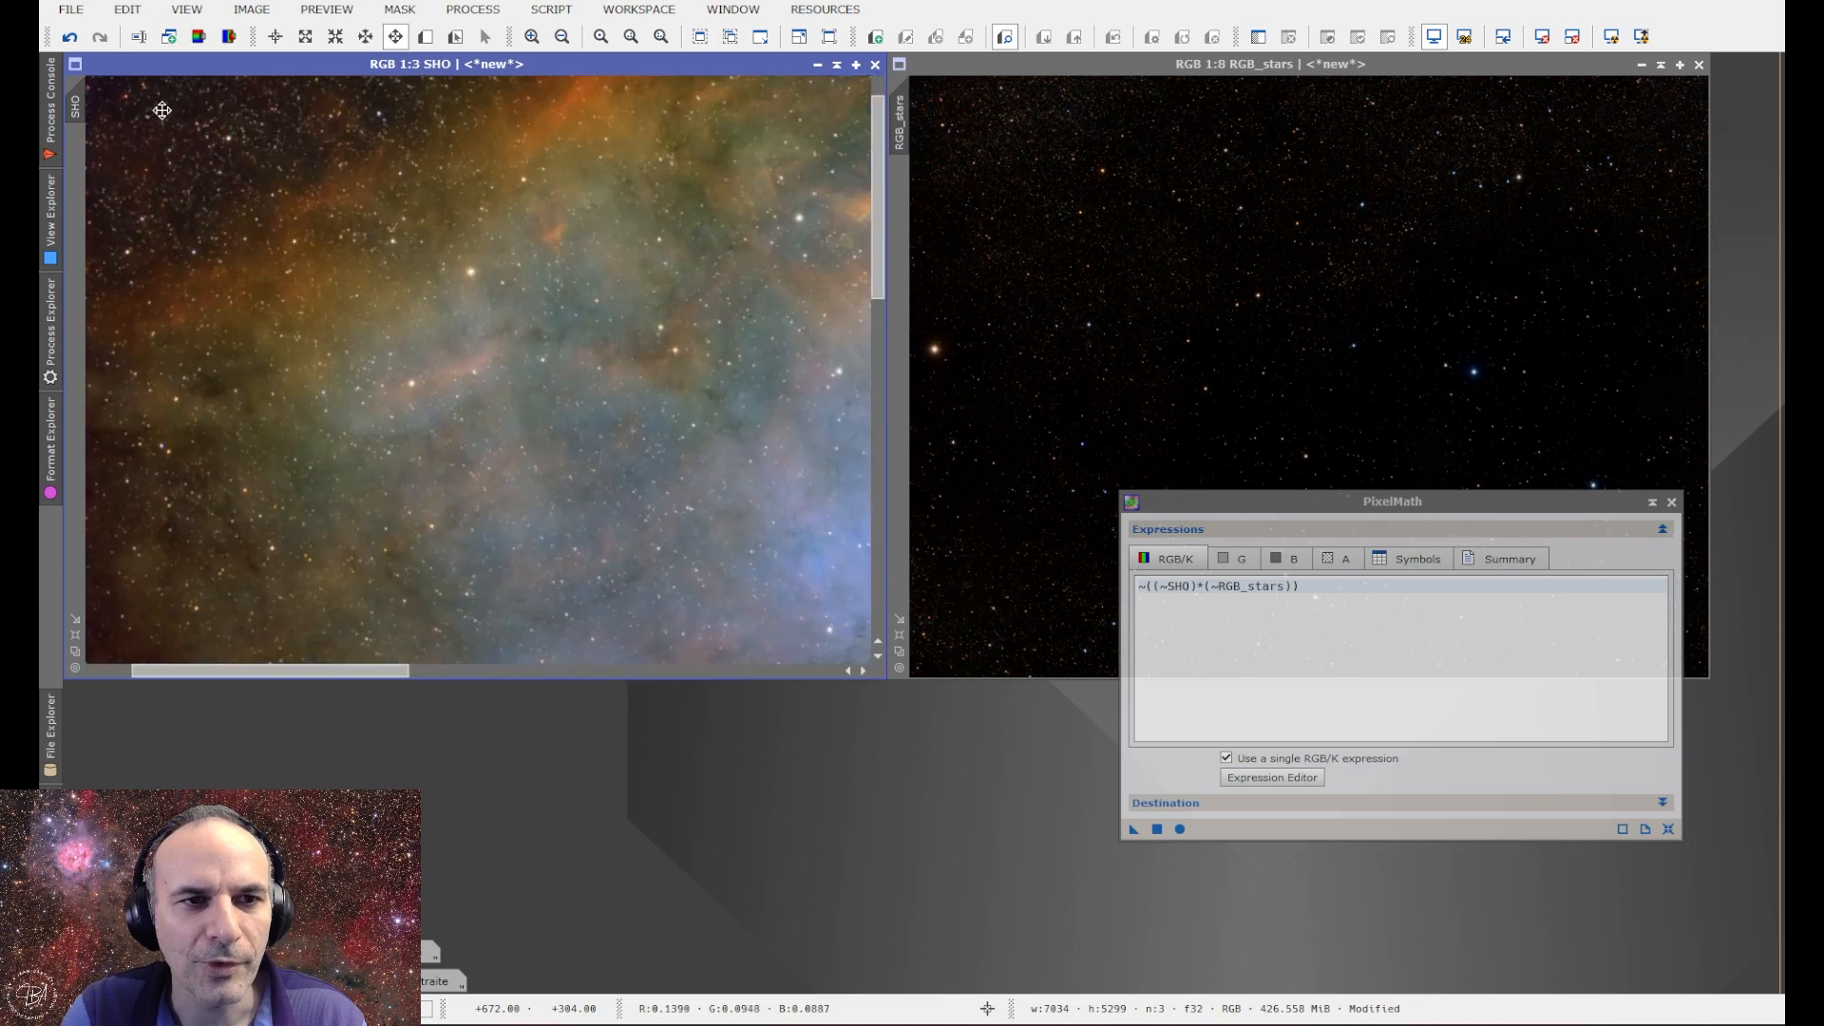
pyautogui.scroll(4, 164, 112)
pyautogui.scroll(-2, 265, 240)
pyautogui.moveTo(246, 288); pyautogui.dragTo(598, 233)
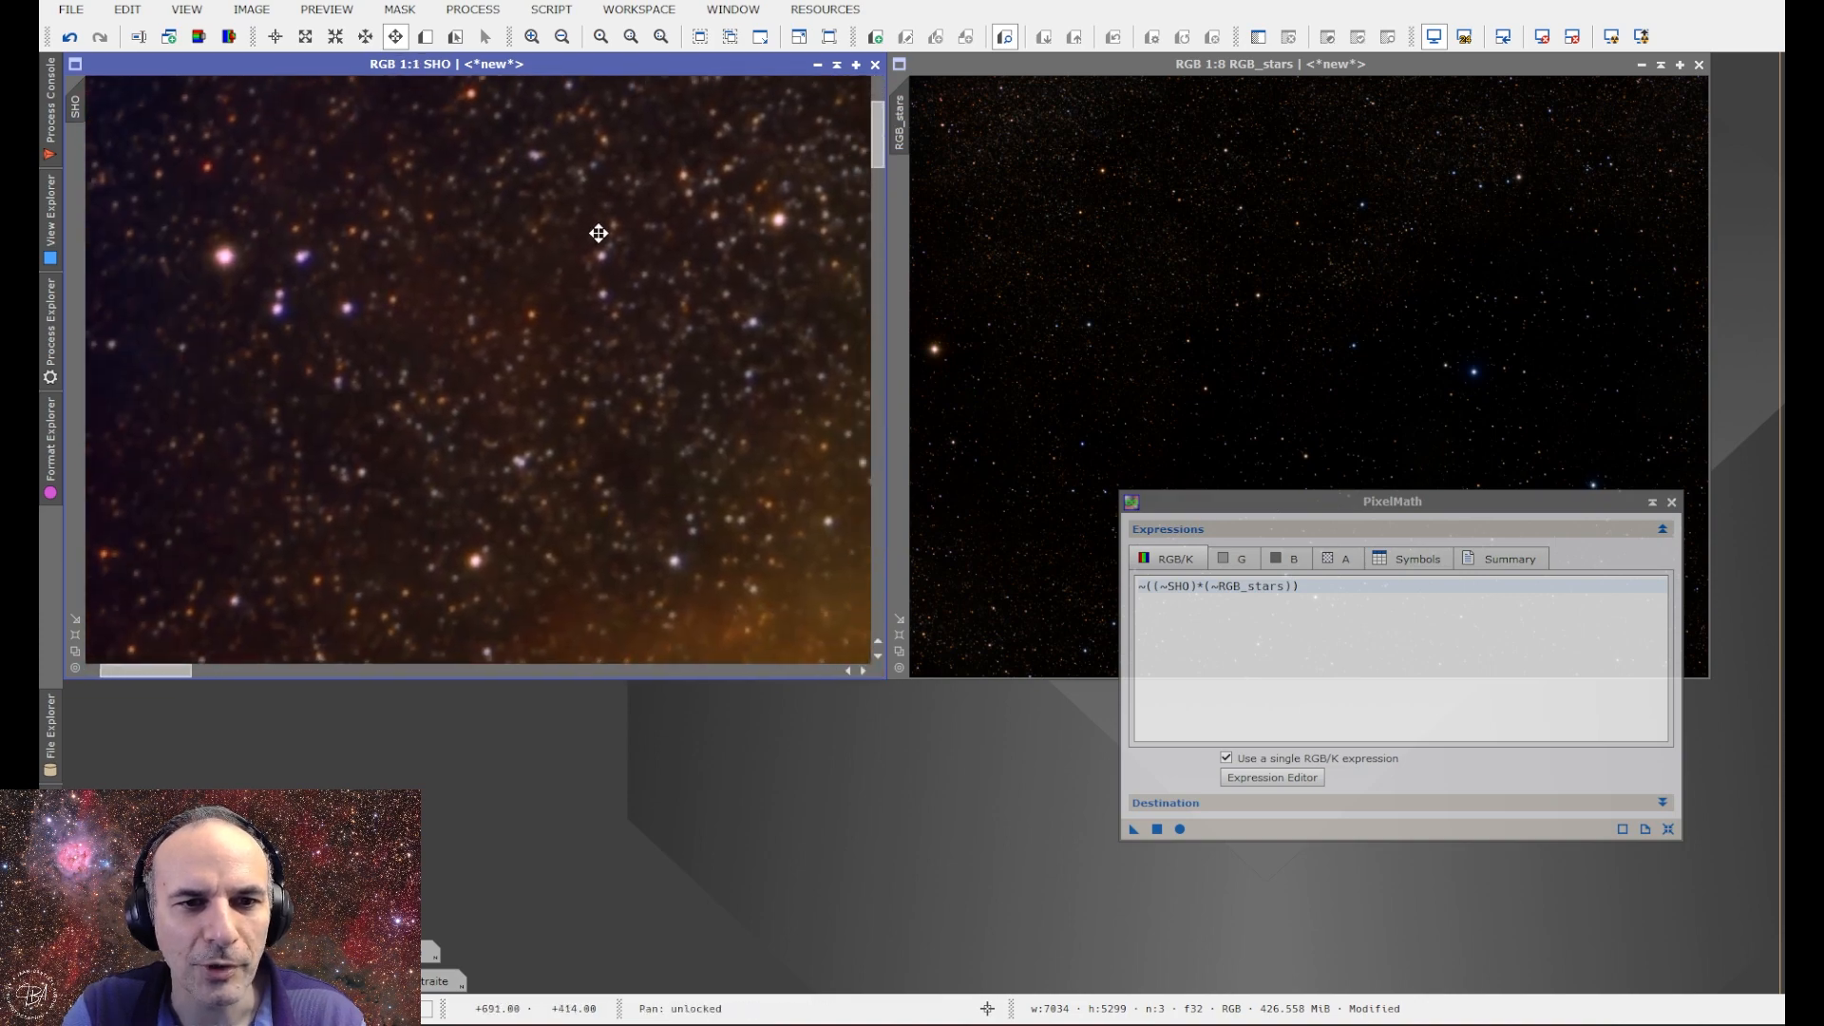
pyautogui.scroll(-7, 598, 232)
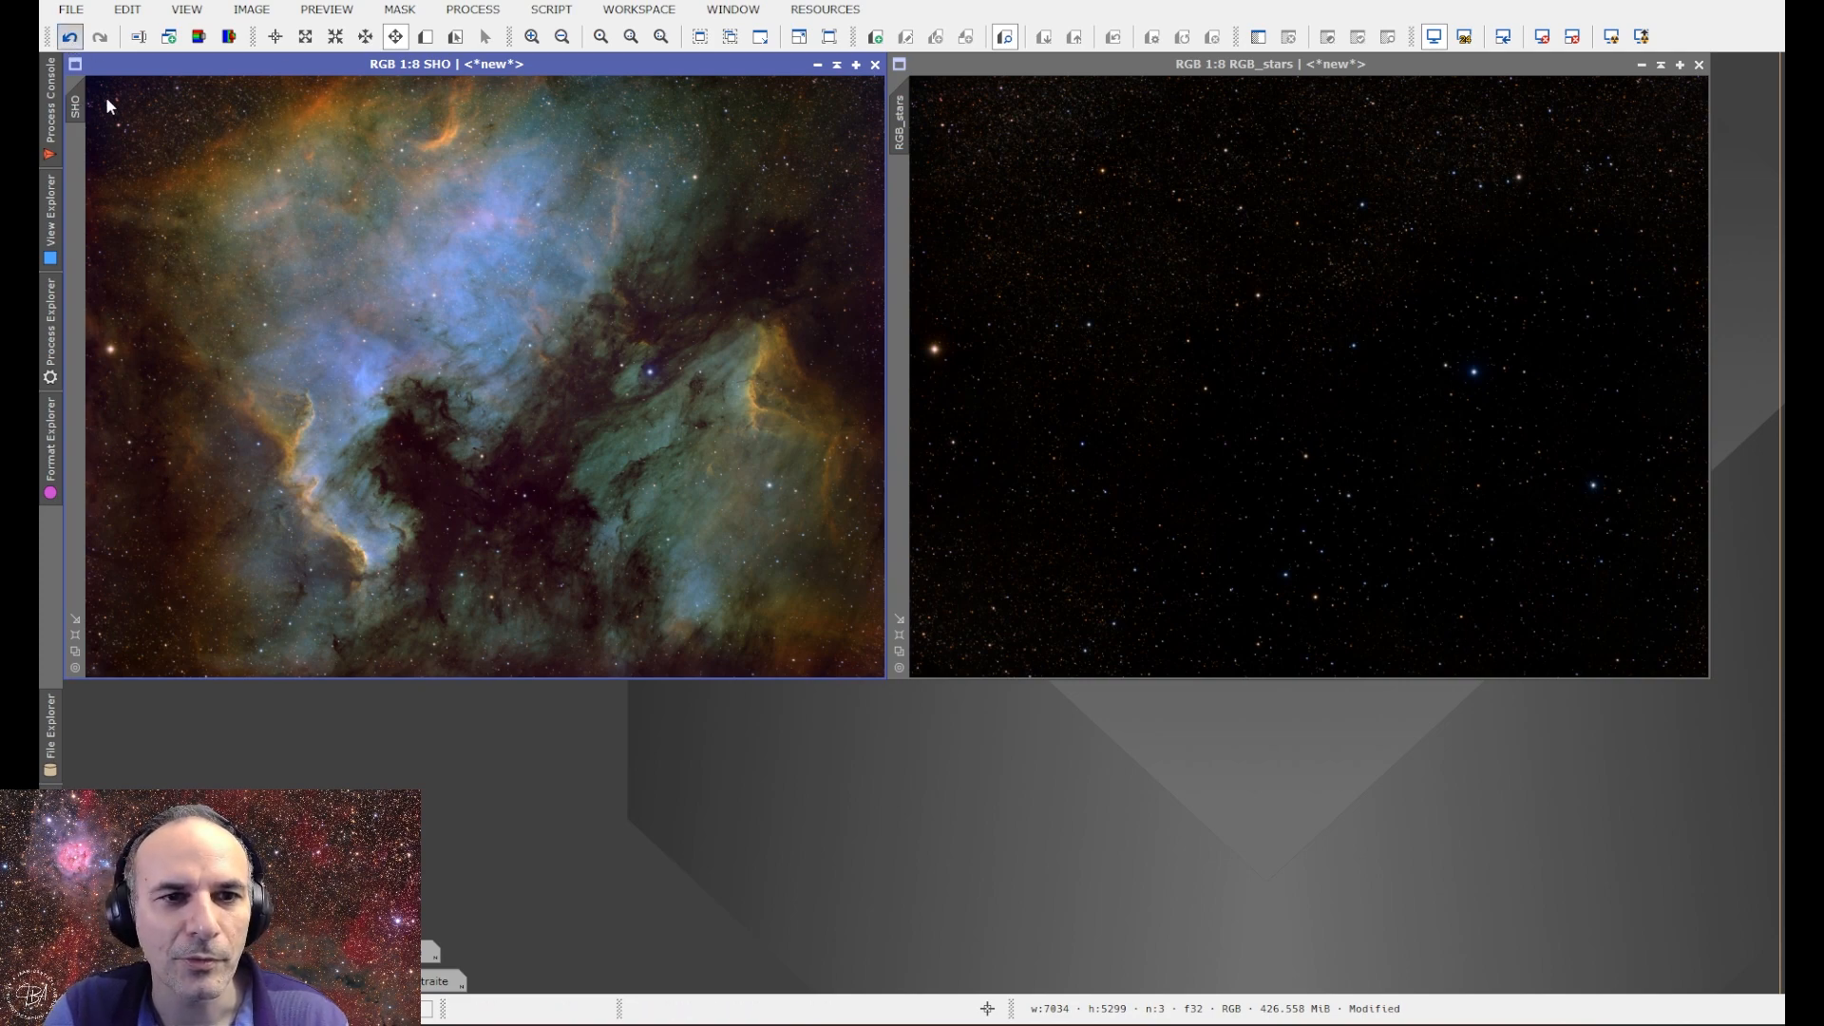
# Undo the star blend on the SHO image and clone the starless version into a separate image.
pyautogui.hotkey('ctrl', 'z')
pyautogui.moveTo(76, 103); pyautogui.dragTo(952, 197)
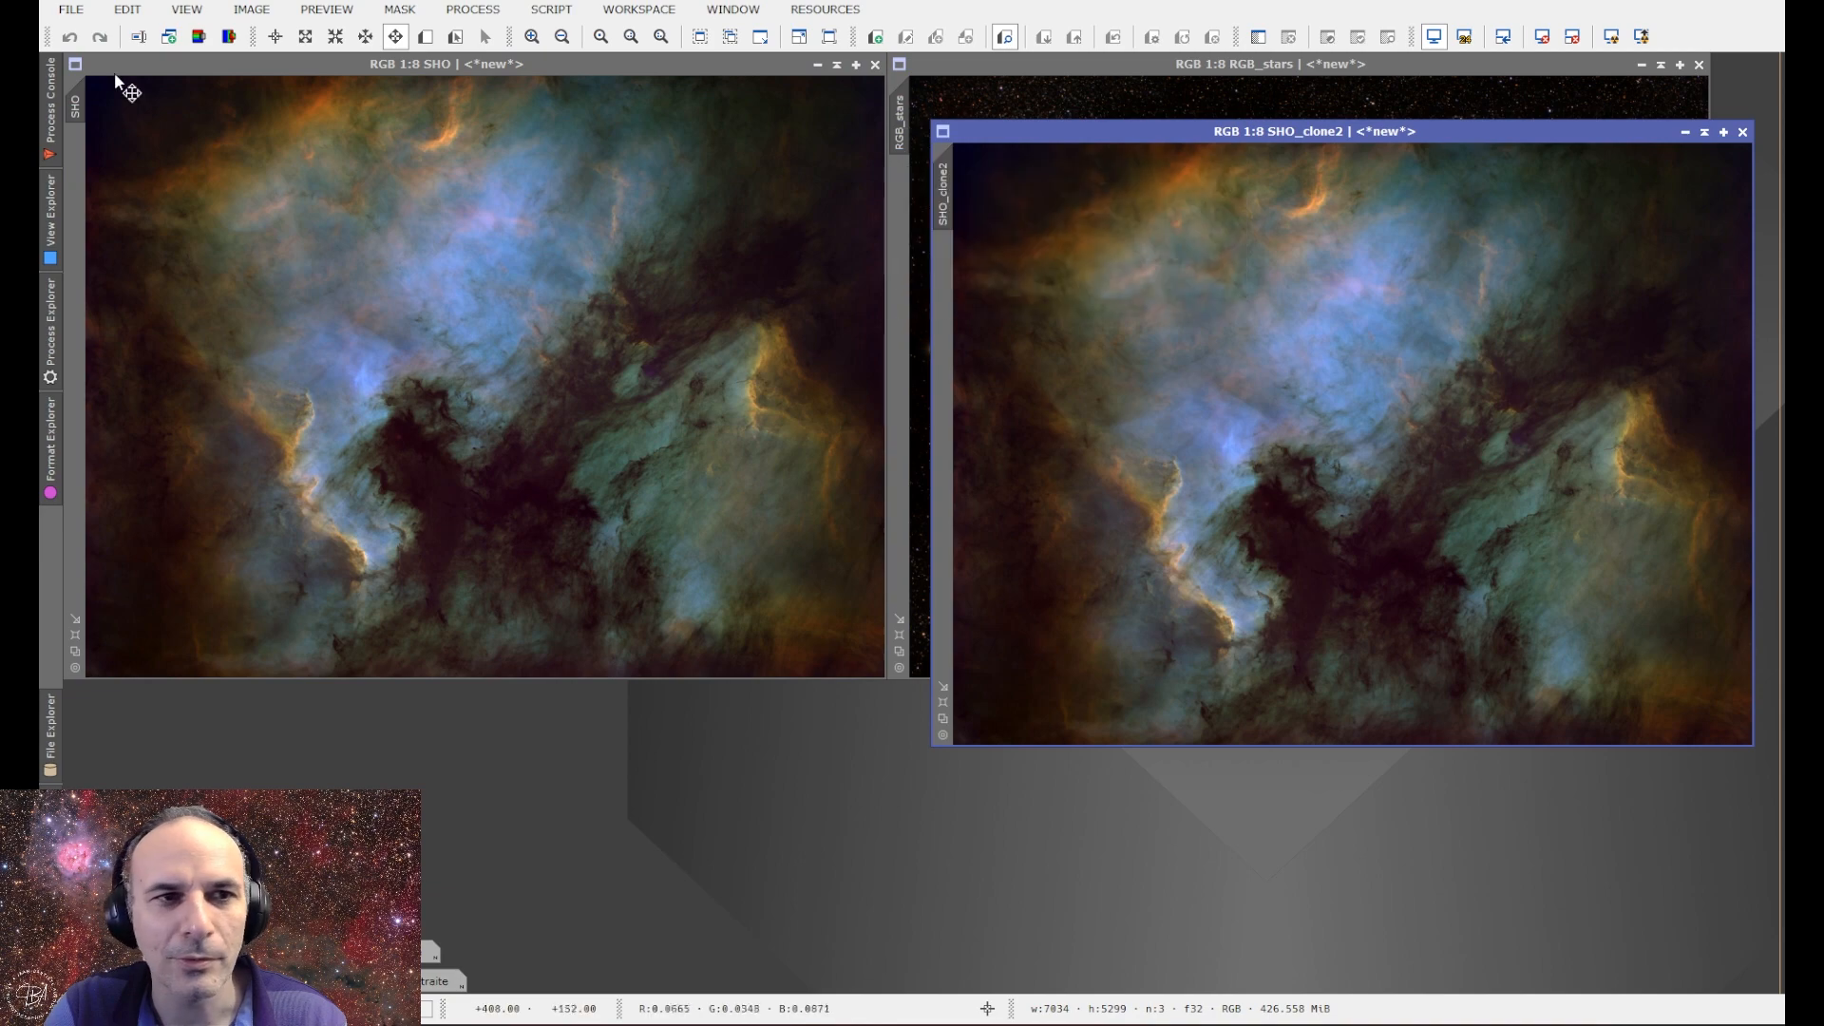
# Place the starless SHO_clone2 and stars_SHO images side by side and examine the narrowband stars' colour up close.
pyautogui.moveTo(1139, 134); pyautogui.dragTo(266, 76)
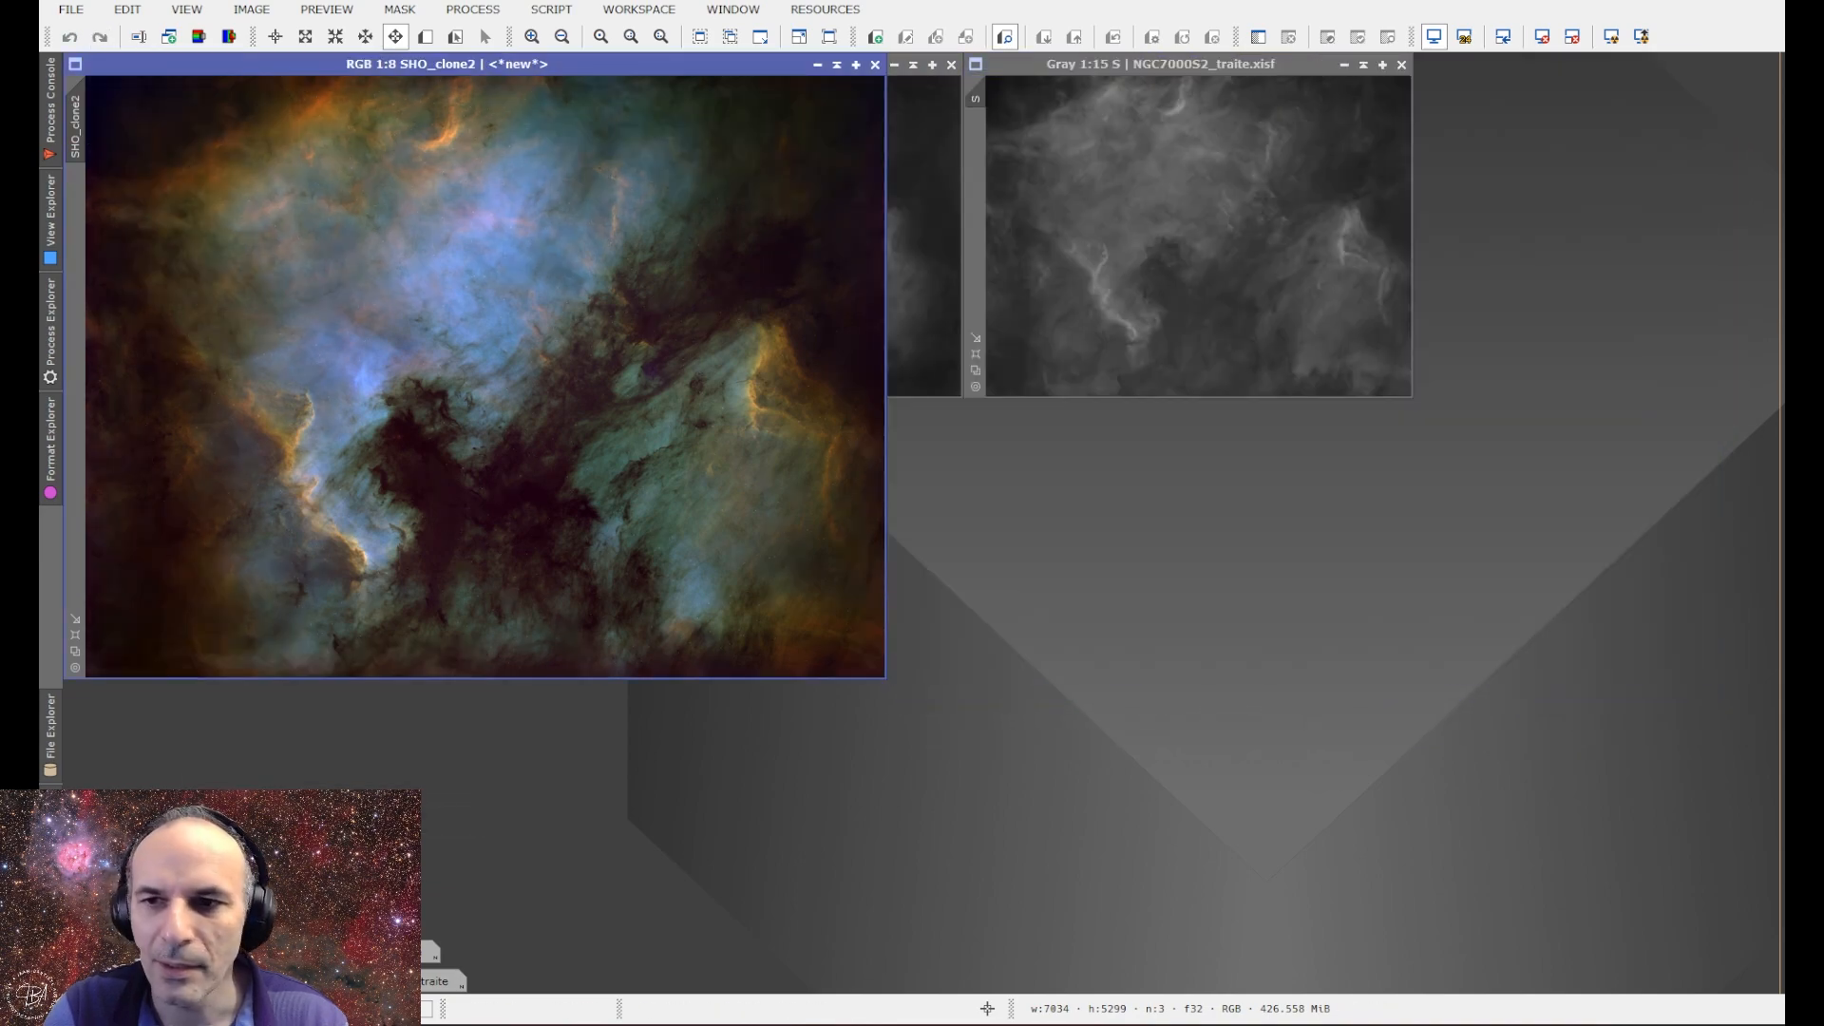
pyautogui.moveTo(700, 130); pyautogui.dragTo(1270, 75)
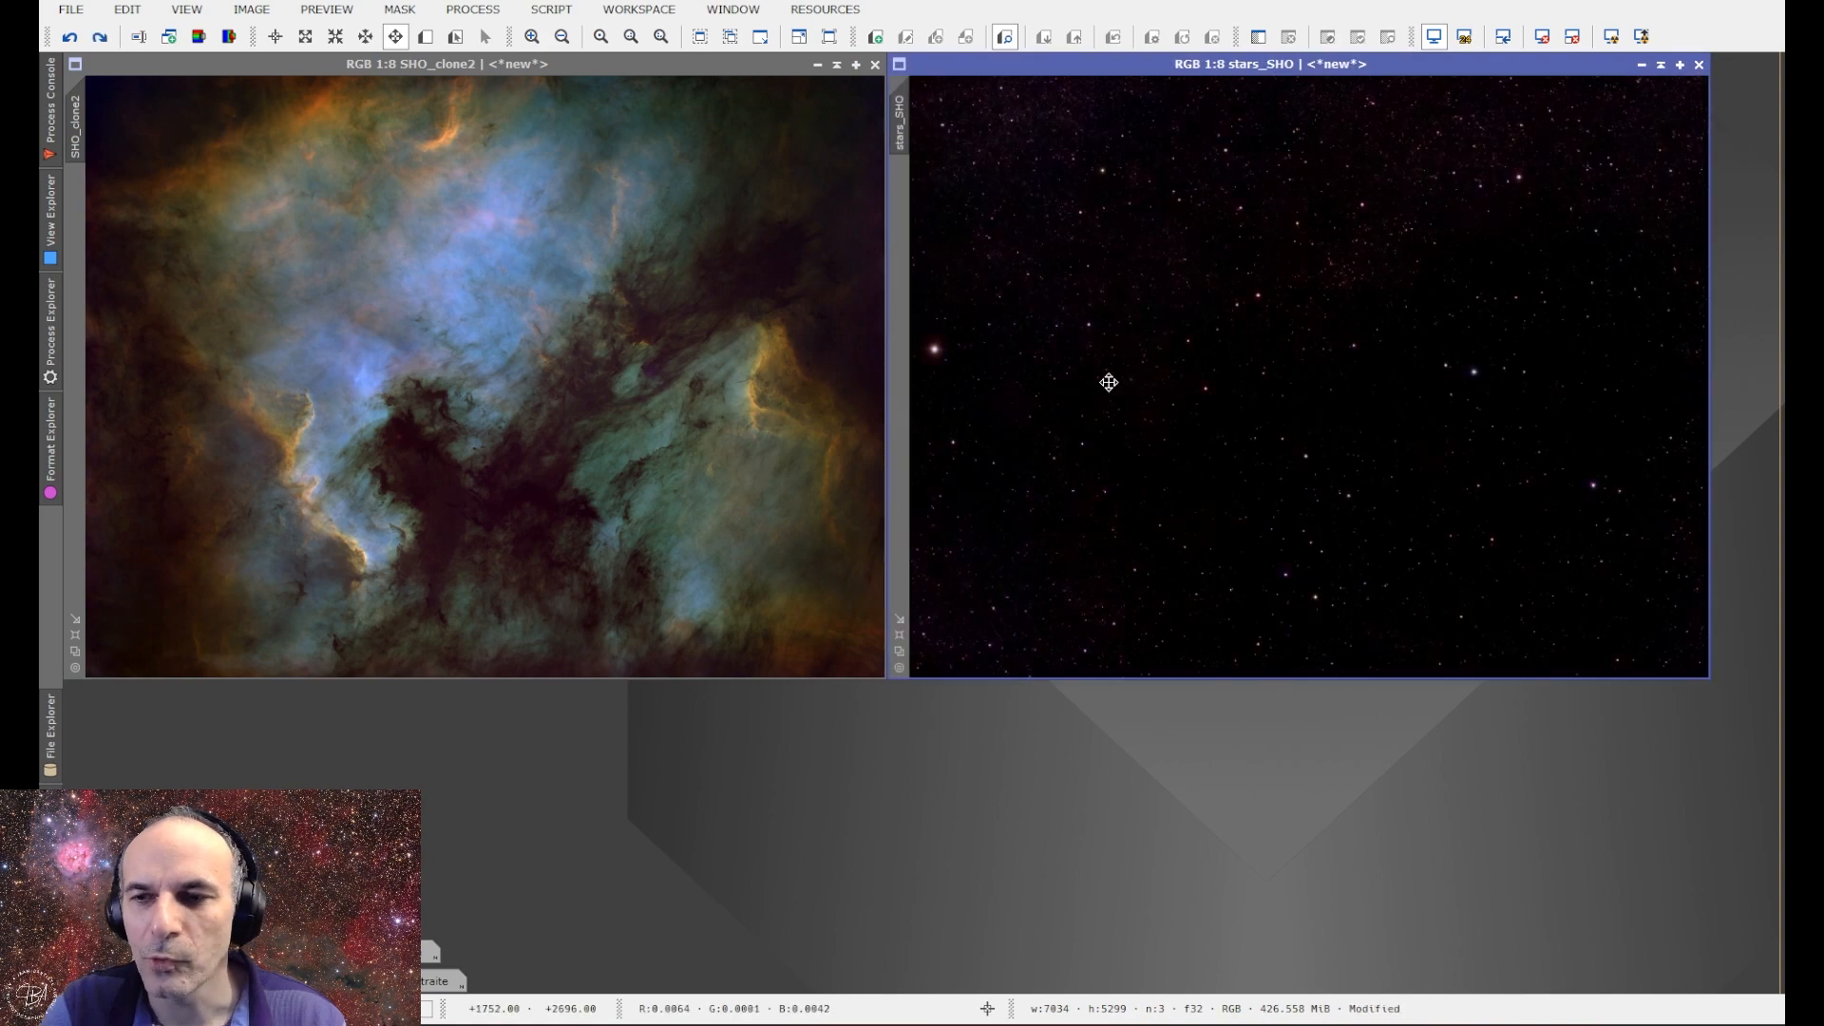
pyautogui.scroll(5, 985, 294)
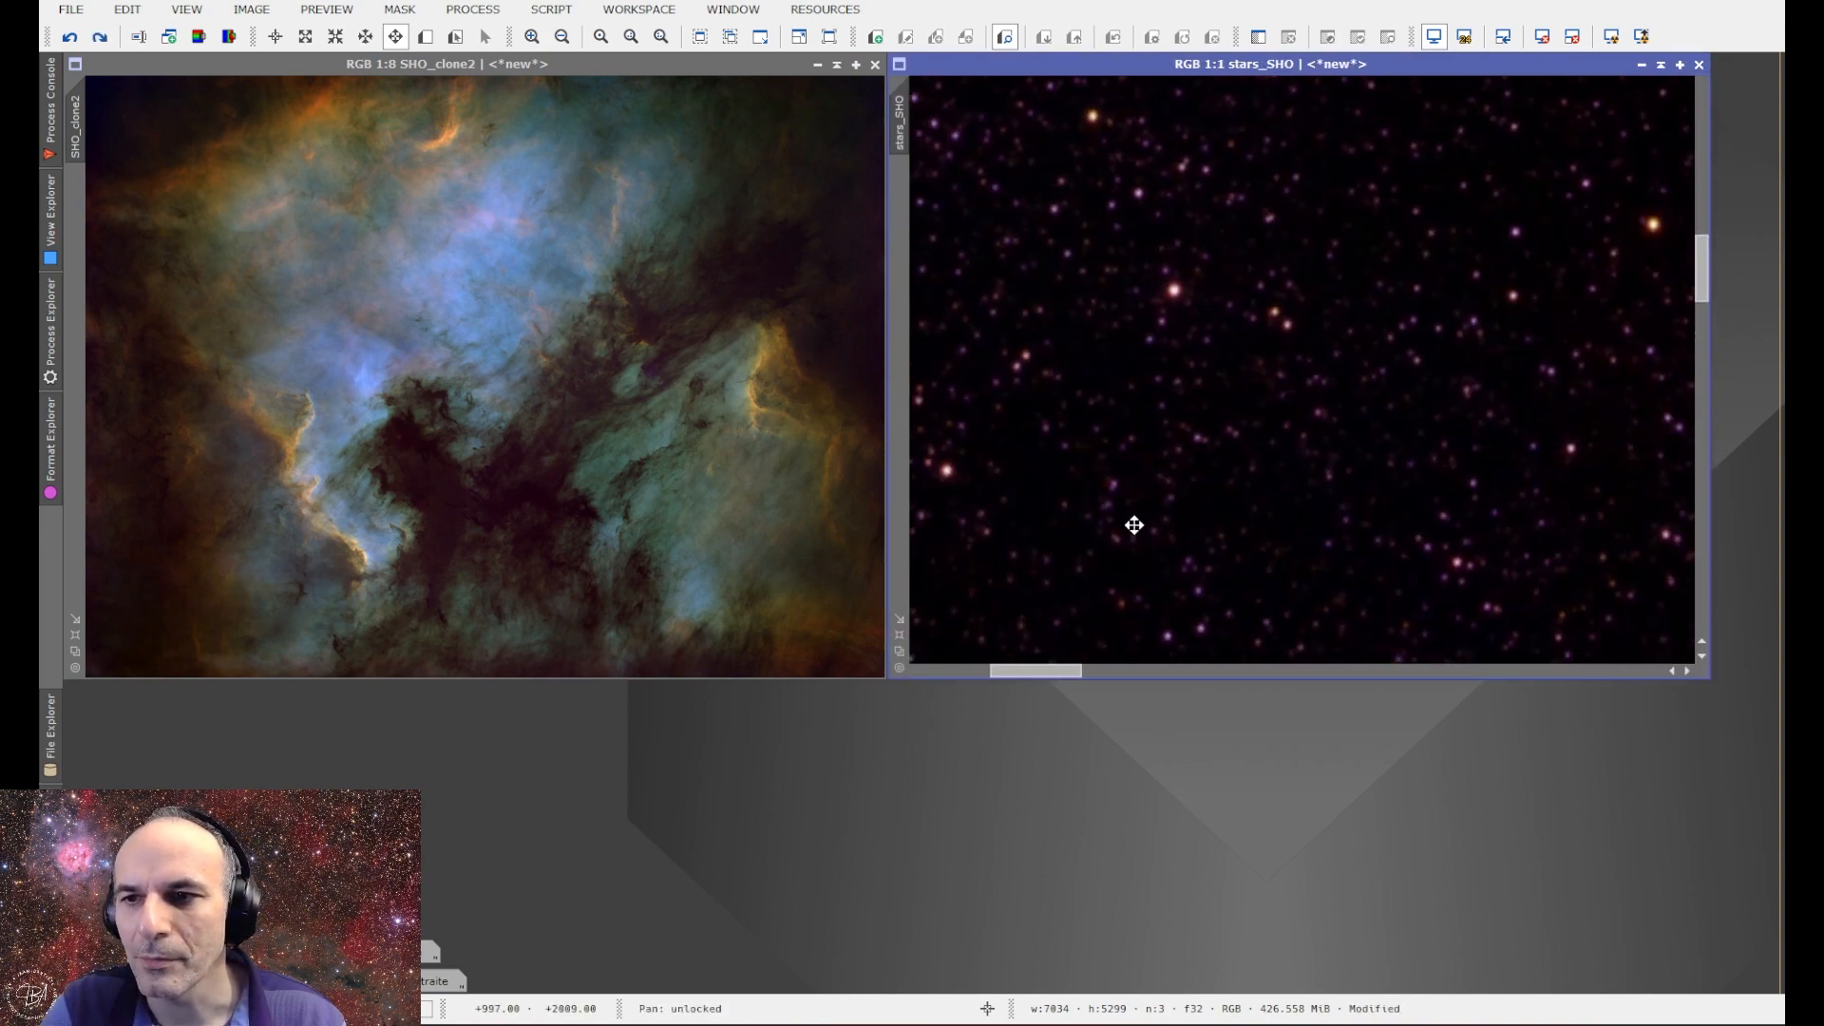
pyautogui.moveTo(1283, 399); pyautogui.dragTo(1140, 474)
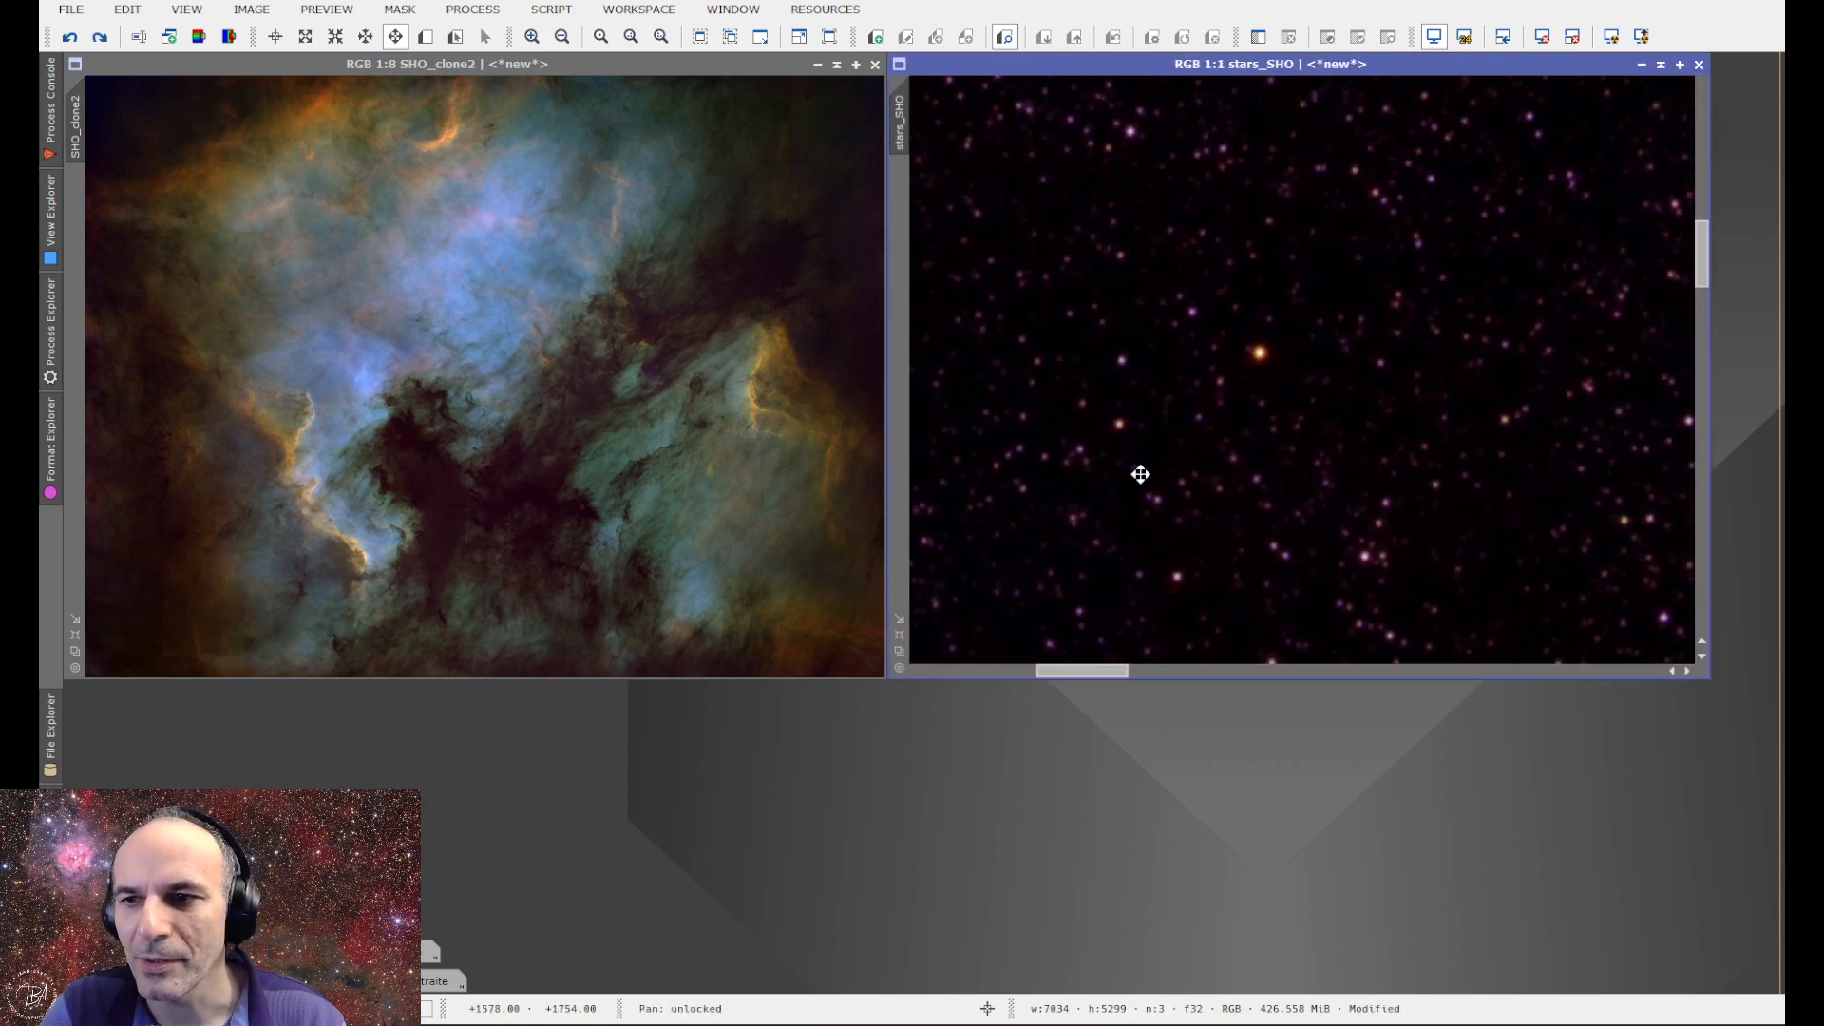
pyautogui.scroll(-8, 1144, 472)
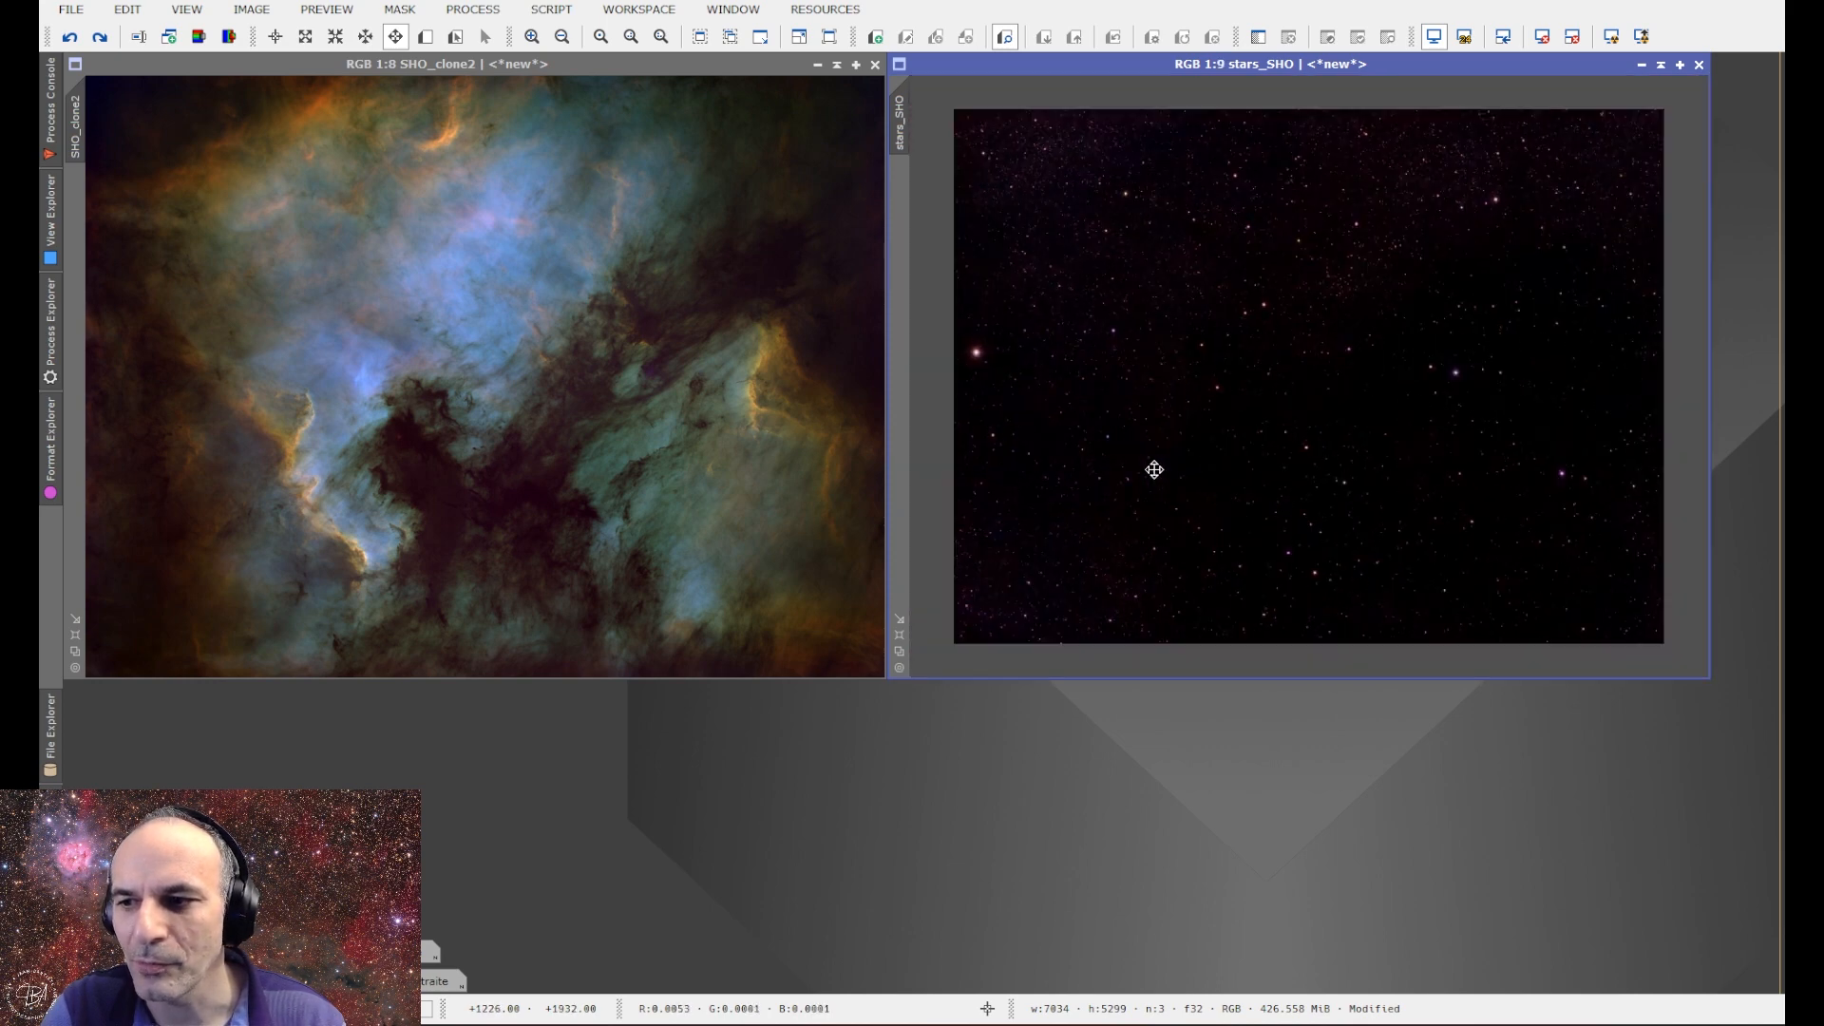
pyautogui.scroll(1, 1154, 469)
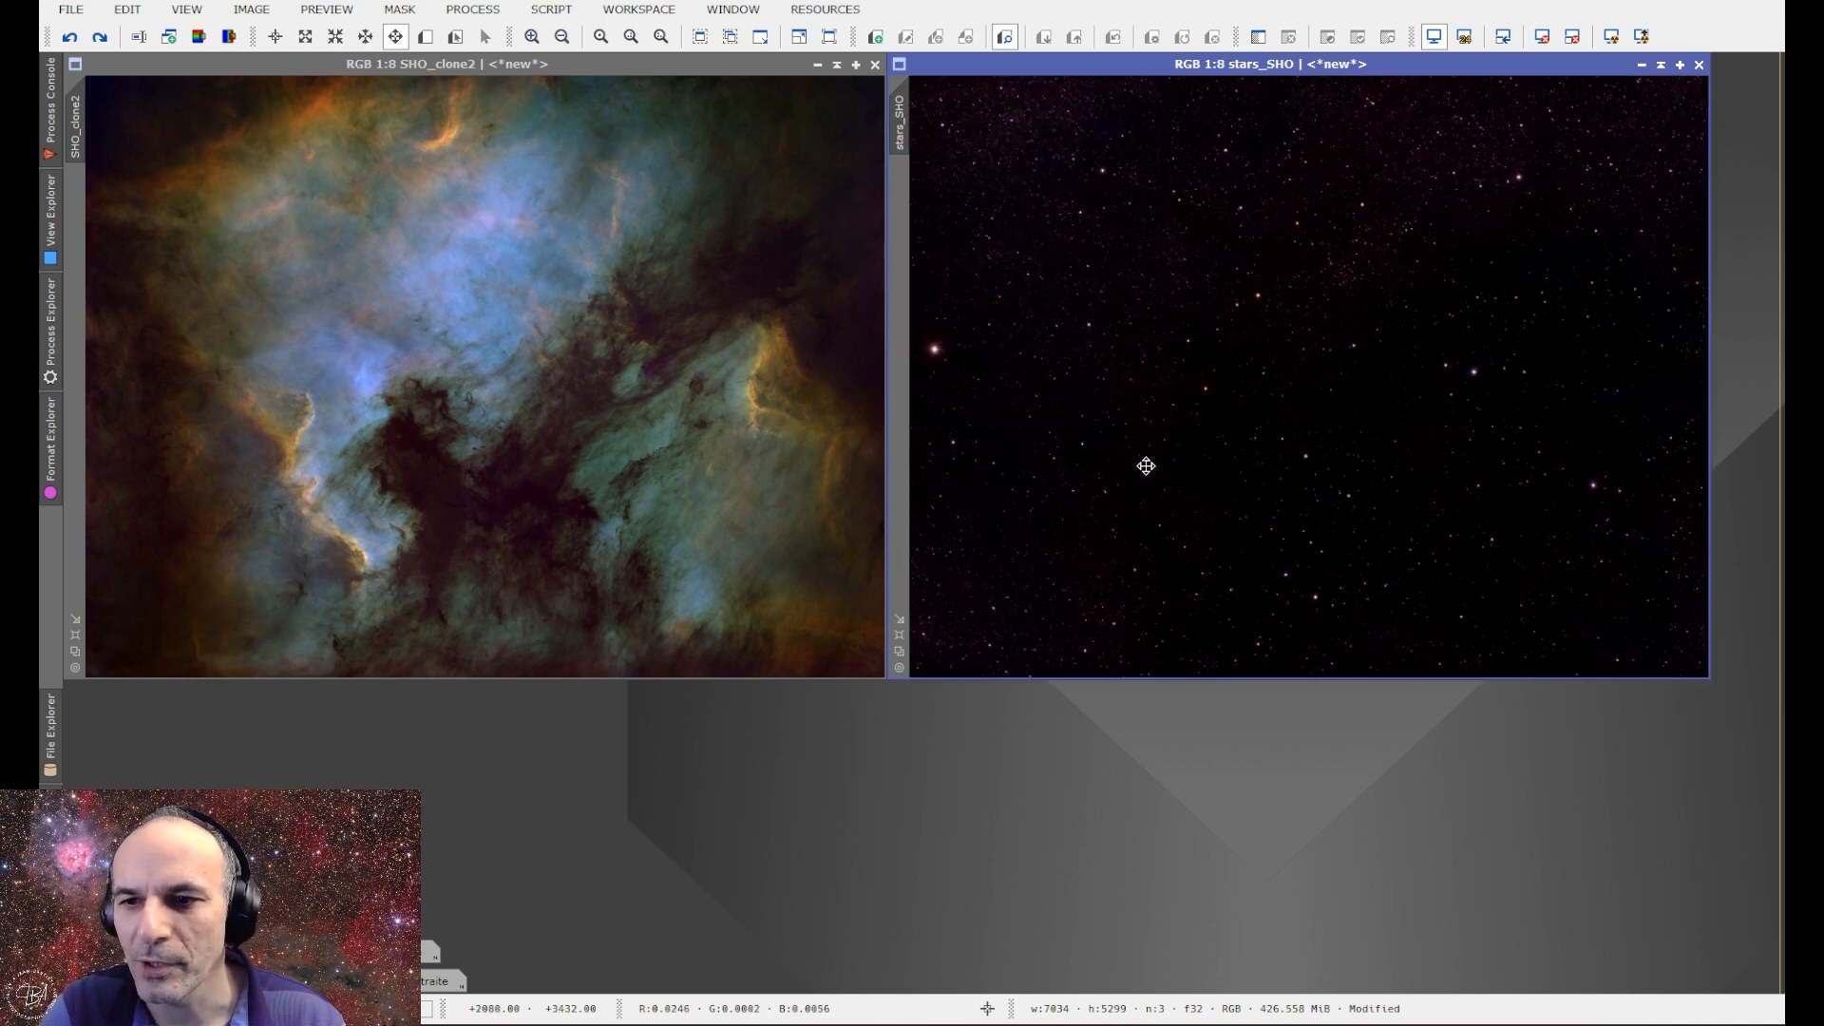
# Run SpectrophotometricColorCalibration on stars_SHO in narrowband filters mode with 672, 656 and 500.70 nm wavelengths and 6 nm bandwidths.
pyautogui.click(466, 11)
pyautogui.moveTo(684, 38)
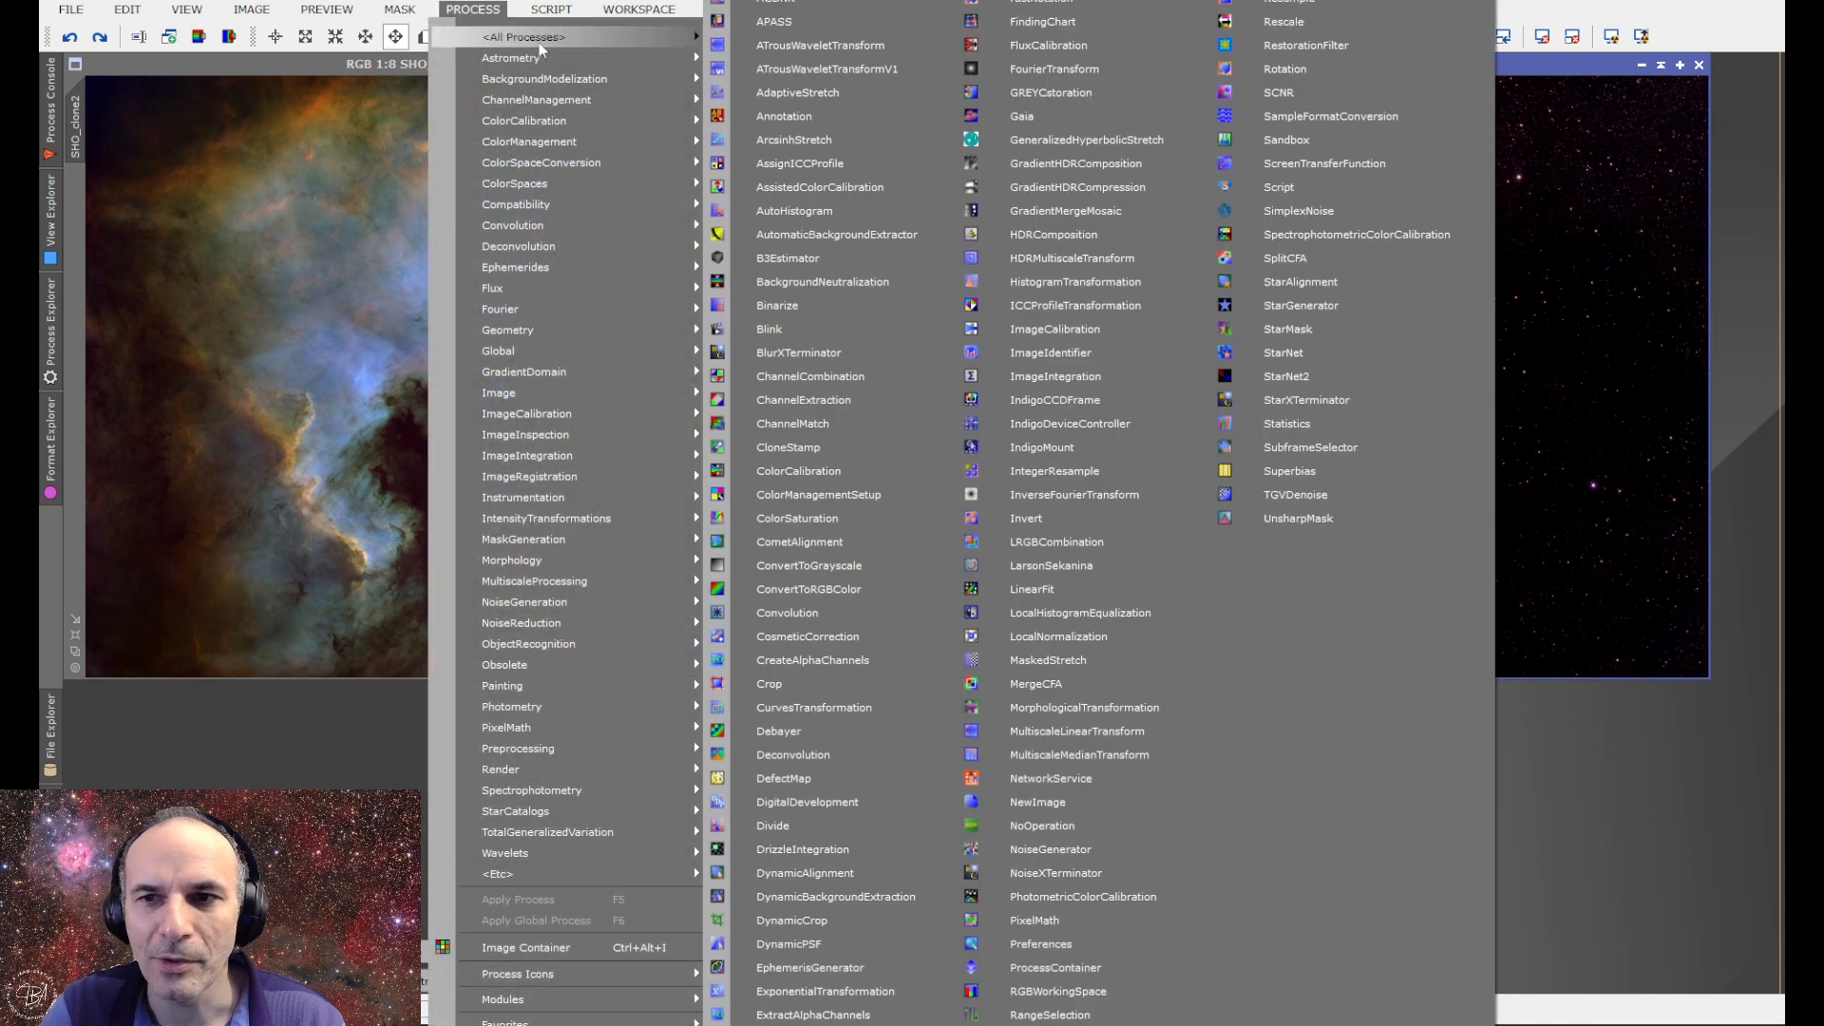
pyautogui.click(1291, 237)
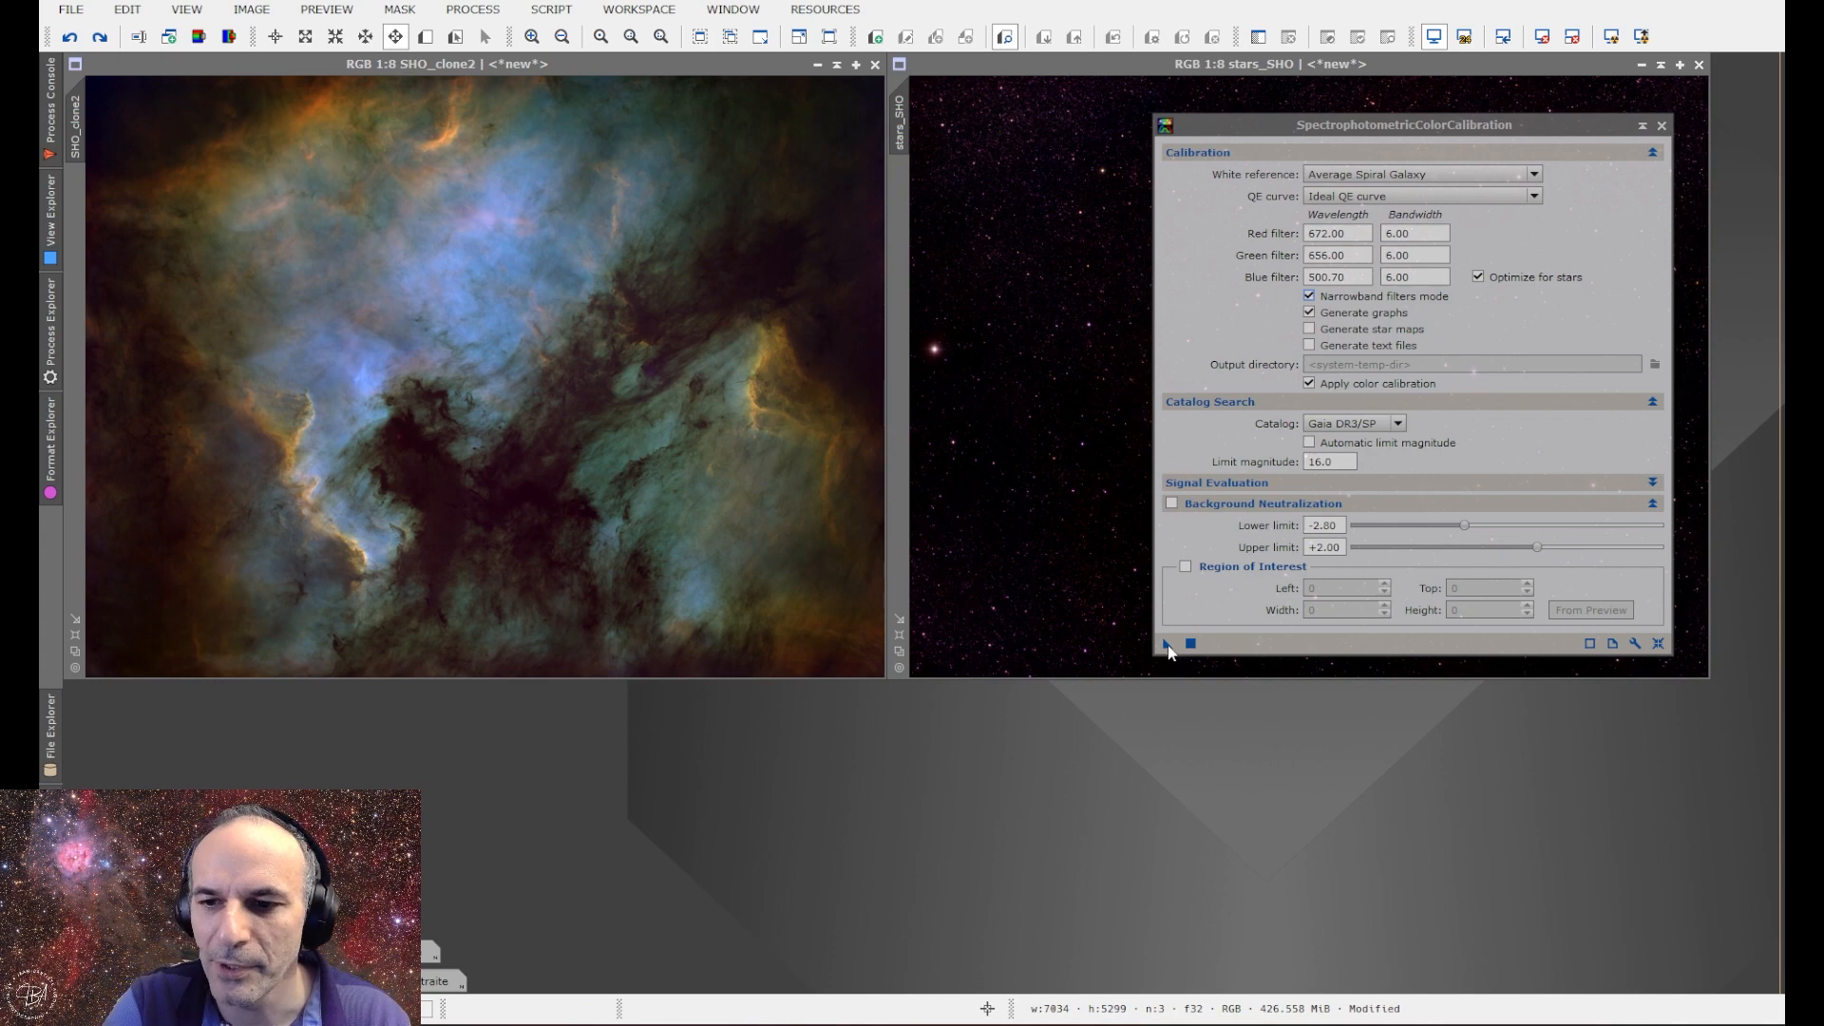
pyautogui.moveTo(1167, 645); pyautogui.dragTo(1128, 562)
# Remove the green cast from stars_SHO using SCNR with Average Neutral protection and amount 1.00.
pyautogui.click(472, 10)
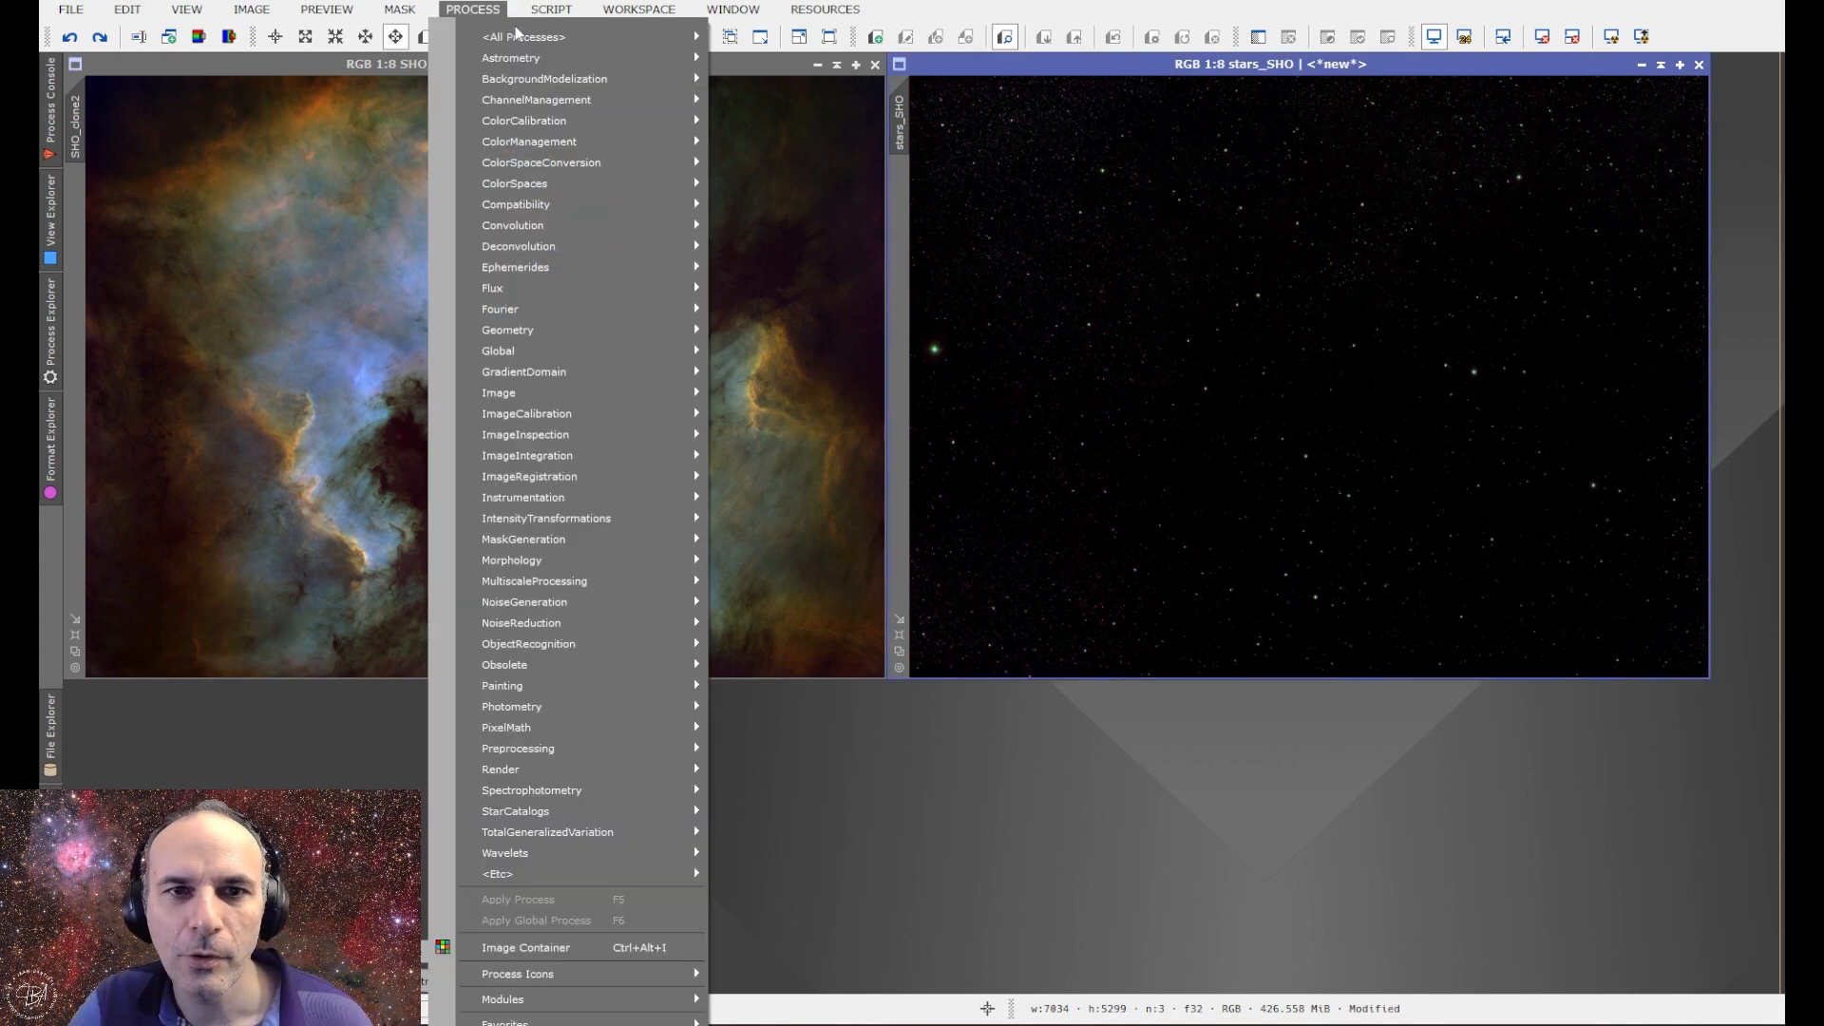
pyautogui.moveTo(539, 40)
pyautogui.click(1279, 92)
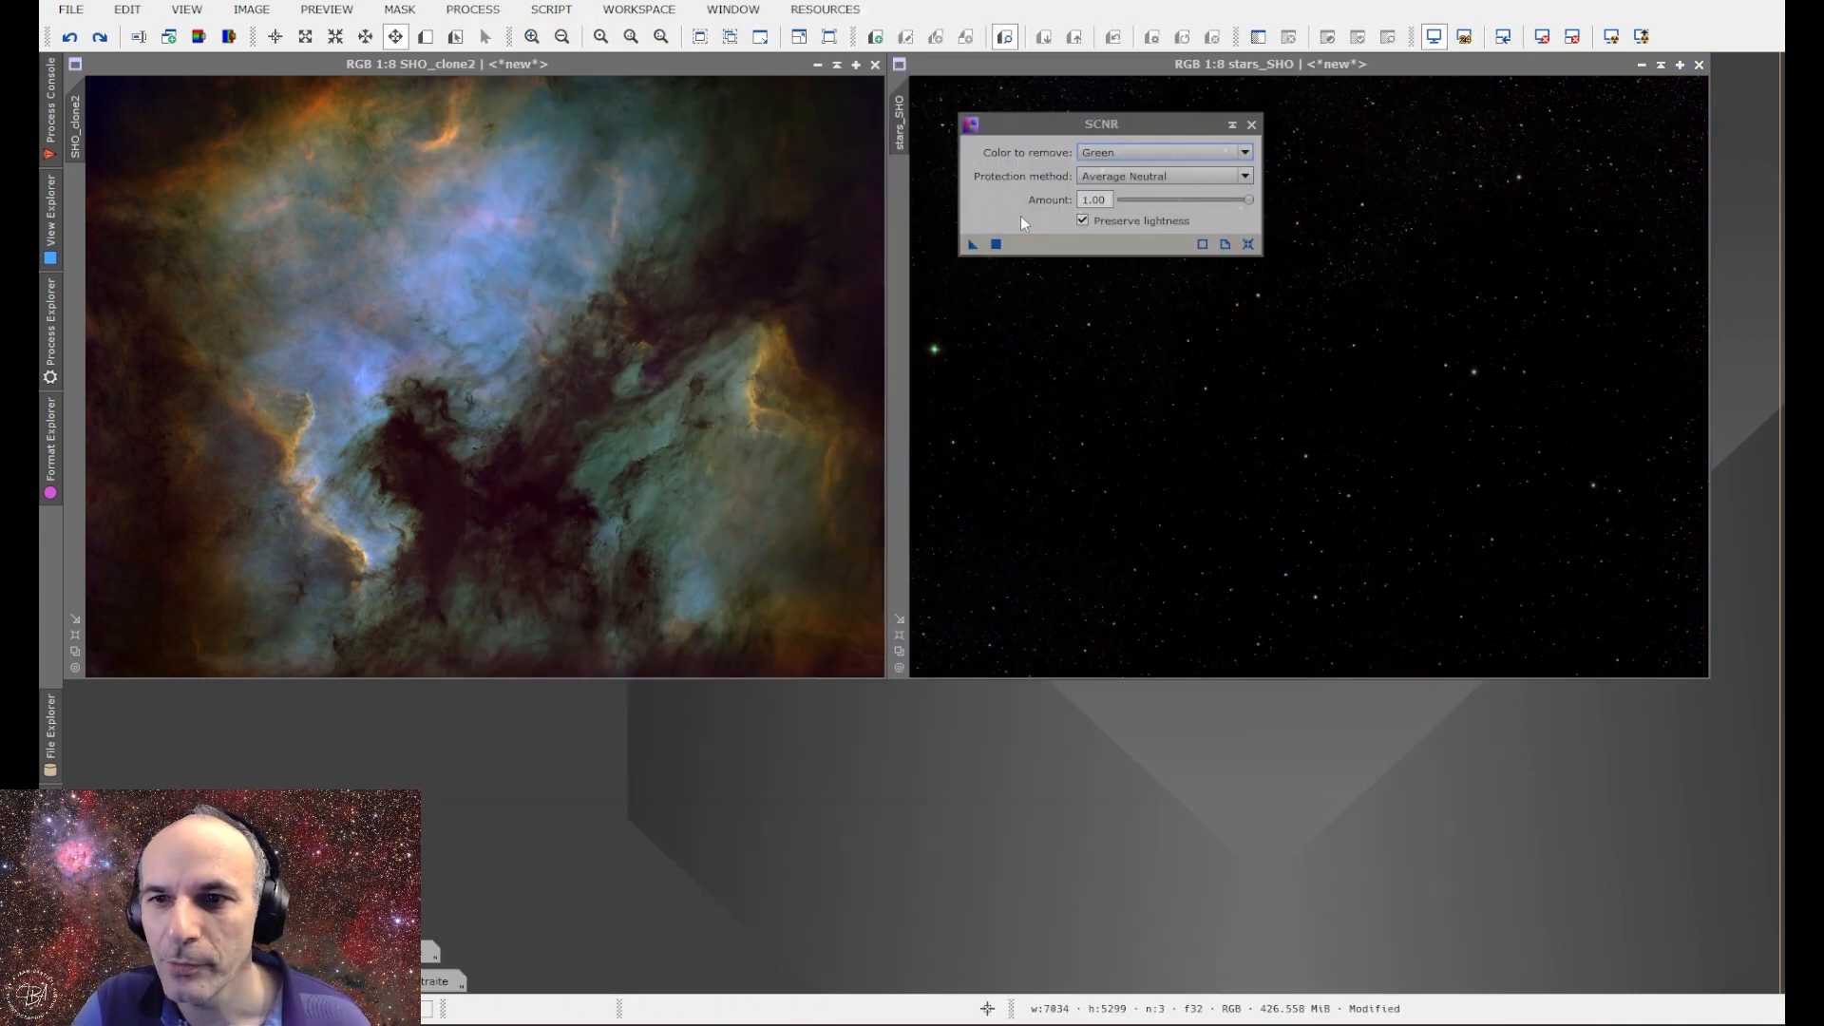
pyautogui.moveTo(972, 244); pyautogui.dragTo(1156, 395)
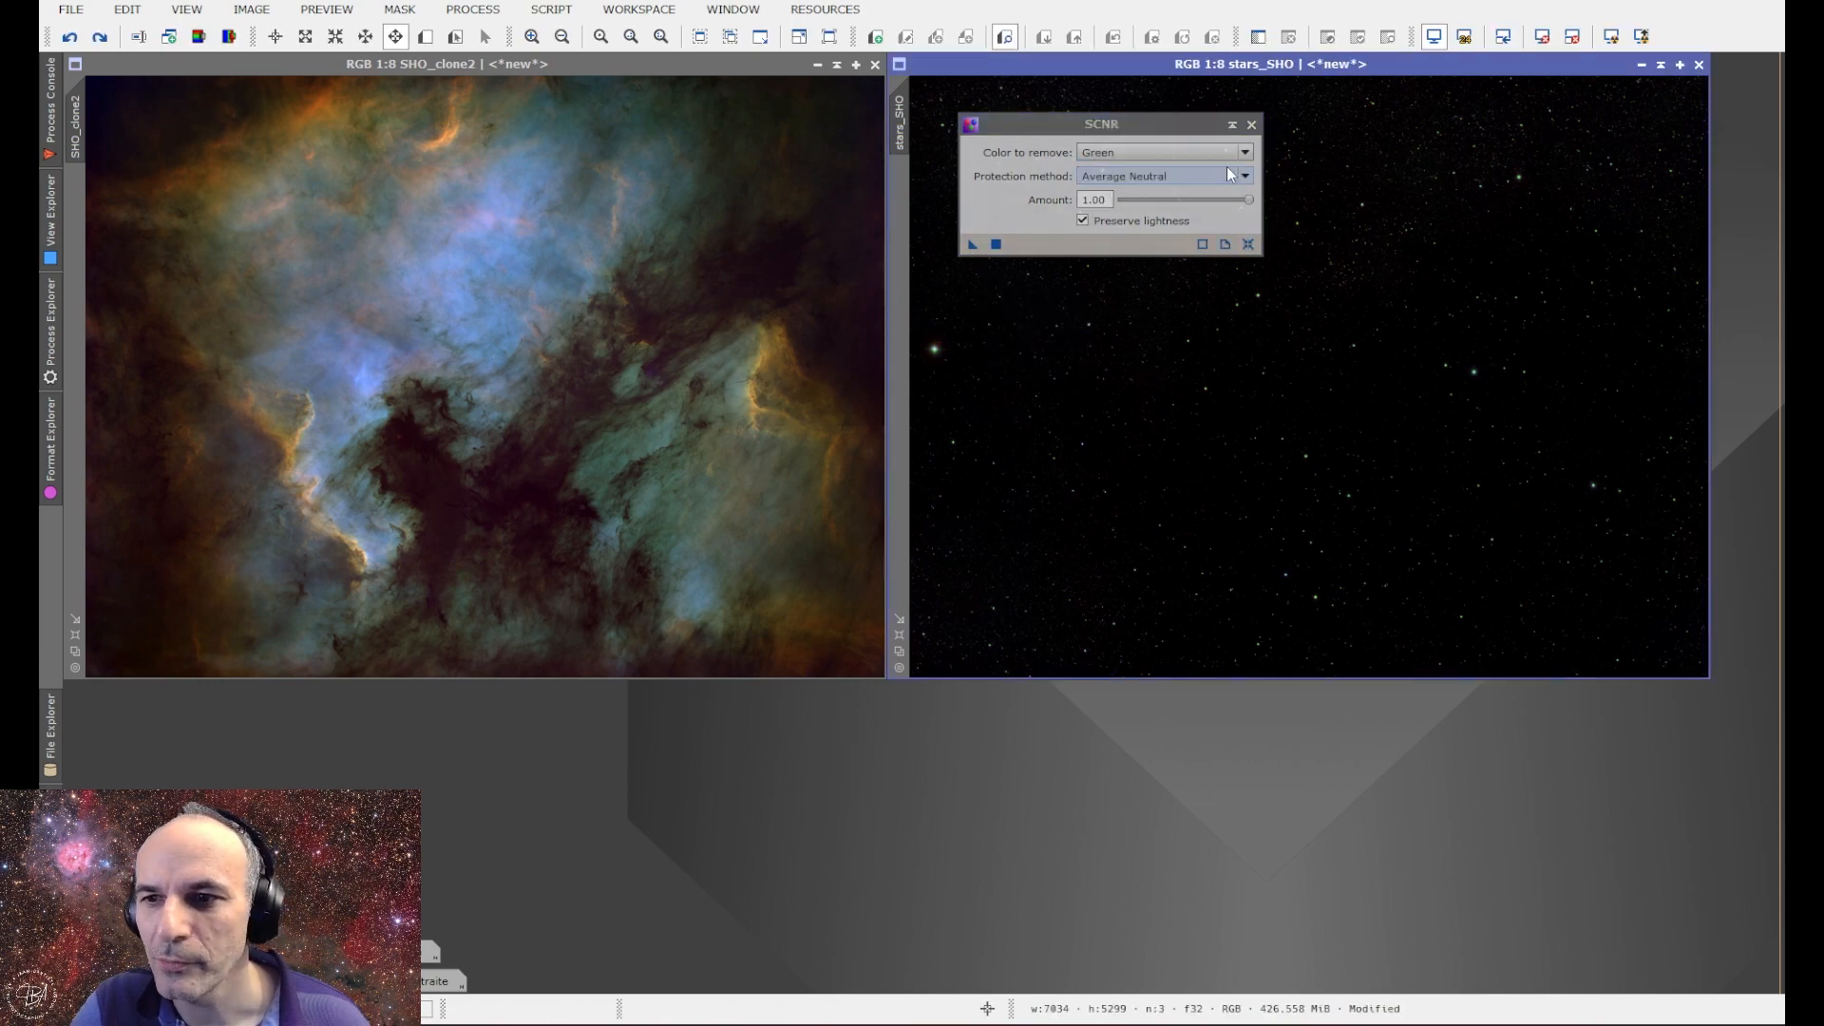
pyautogui.click(1251, 125)
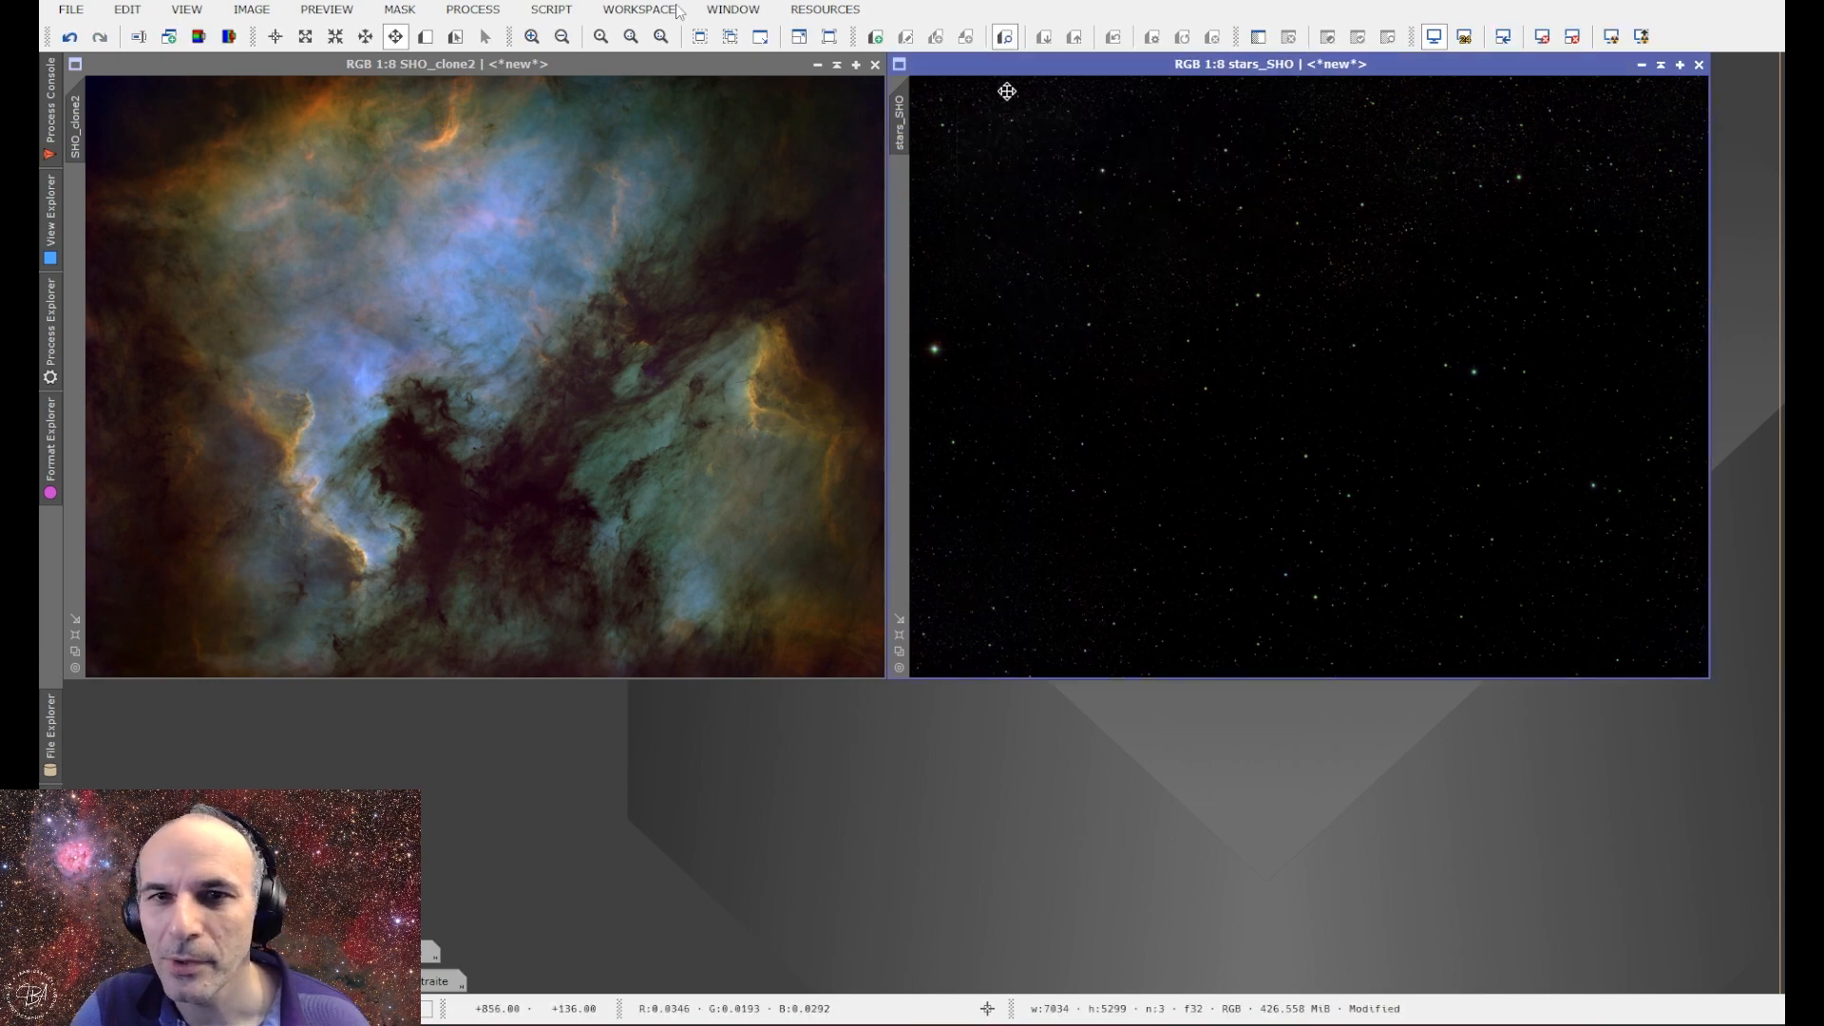
# Boost the colour of the stars_SHO image using ColorSaturation with a flat curve at saturation 0.51818.
pyautogui.click(472, 9)
pyautogui.moveTo(494, 36)
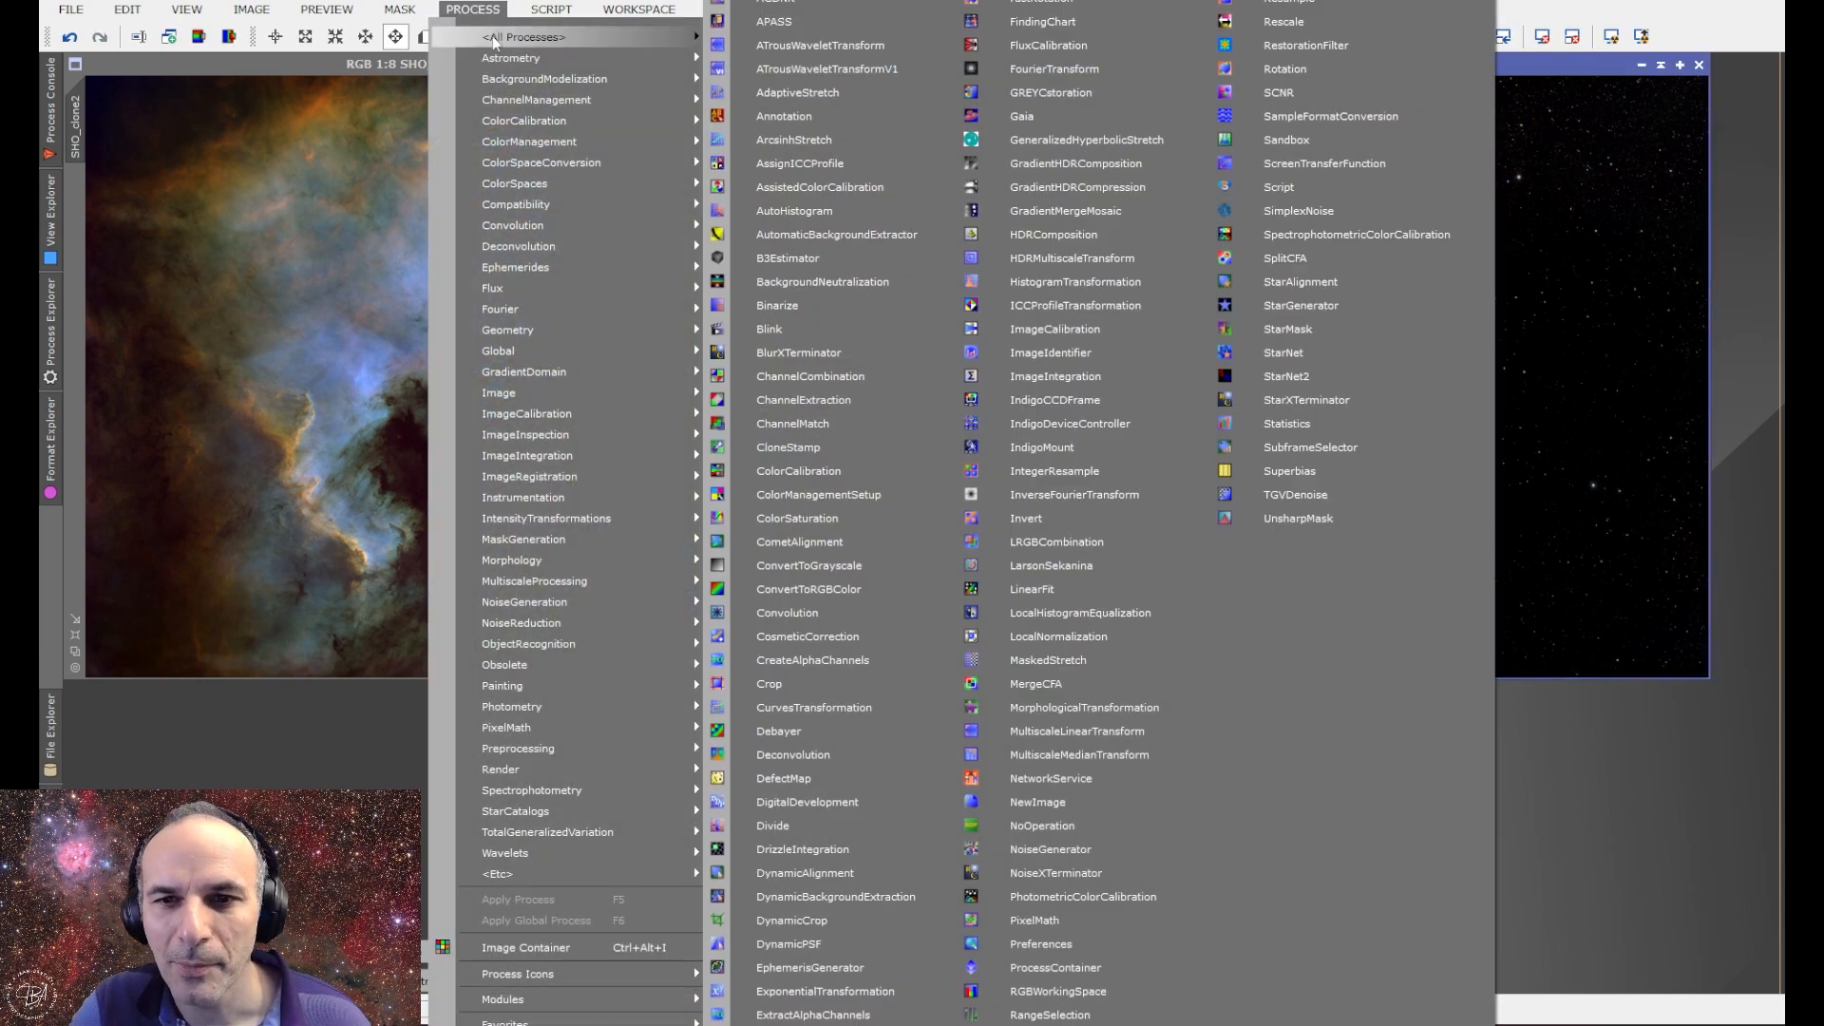
pyautogui.click(805, 515)
pyautogui.moveTo(1399, 652); pyautogui.dragTo(1264, 456)
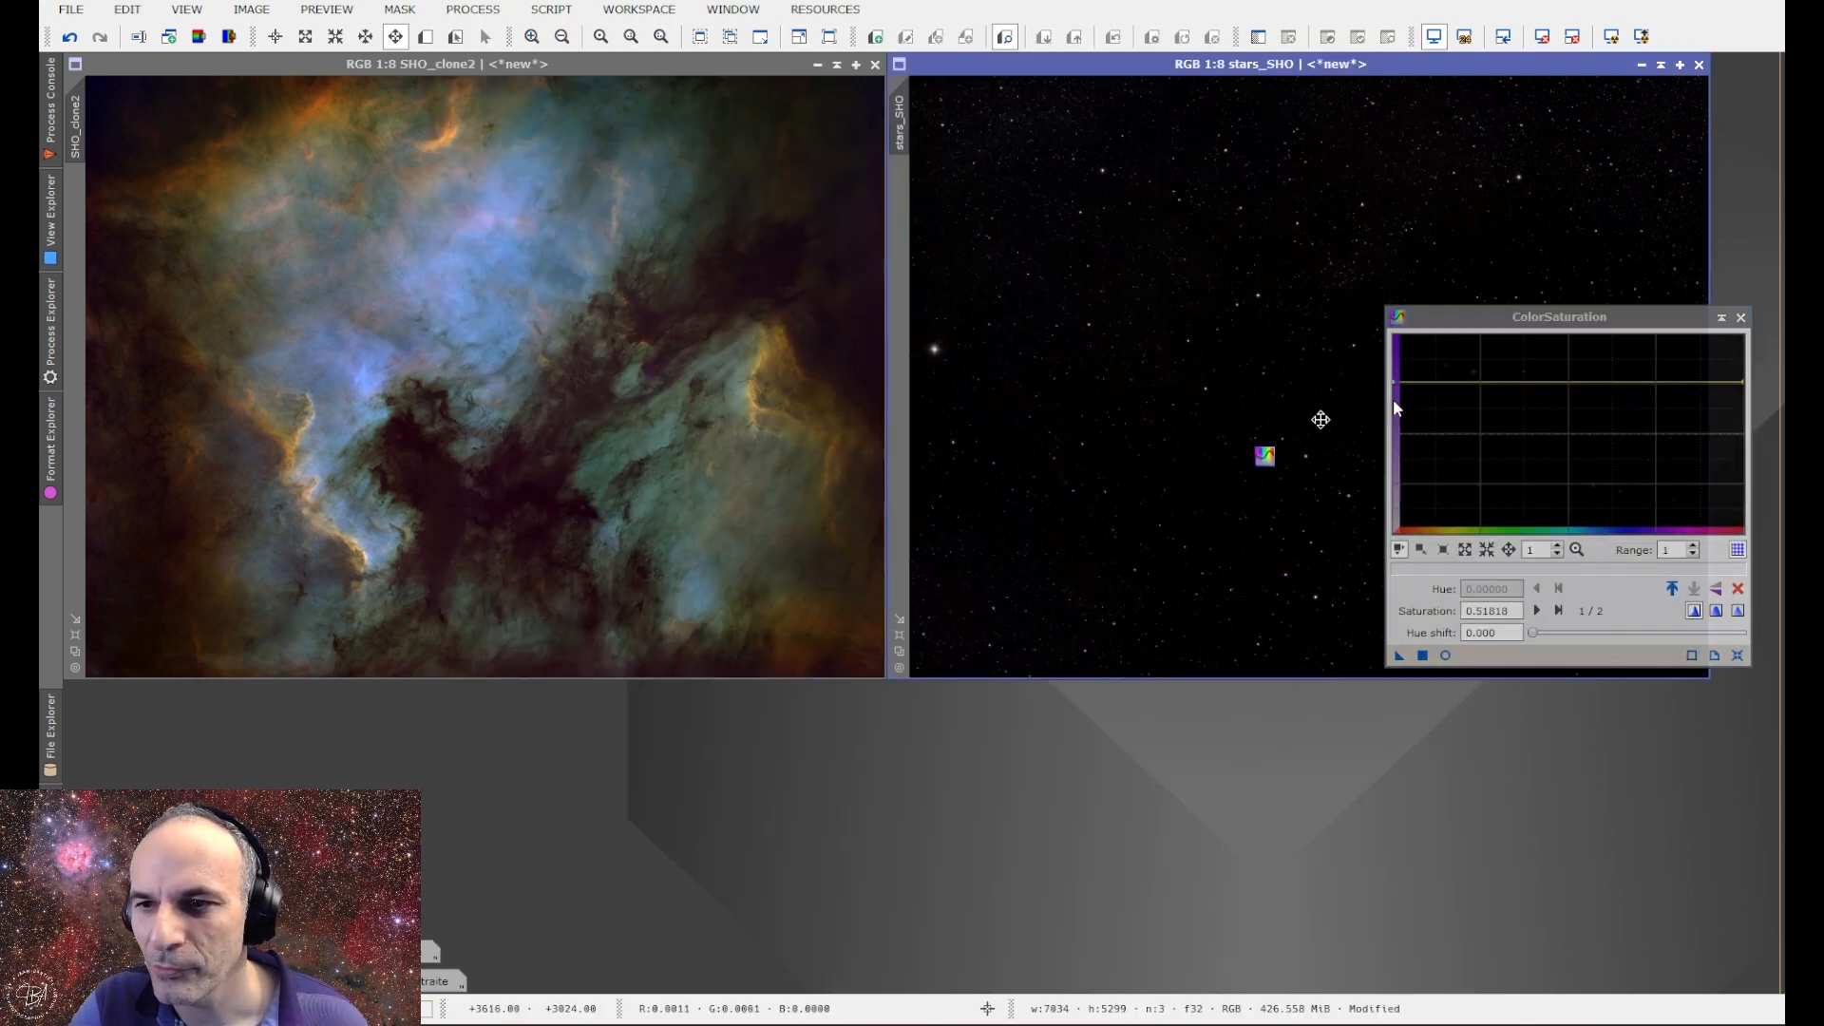
pyautogui.click(1741, 316)
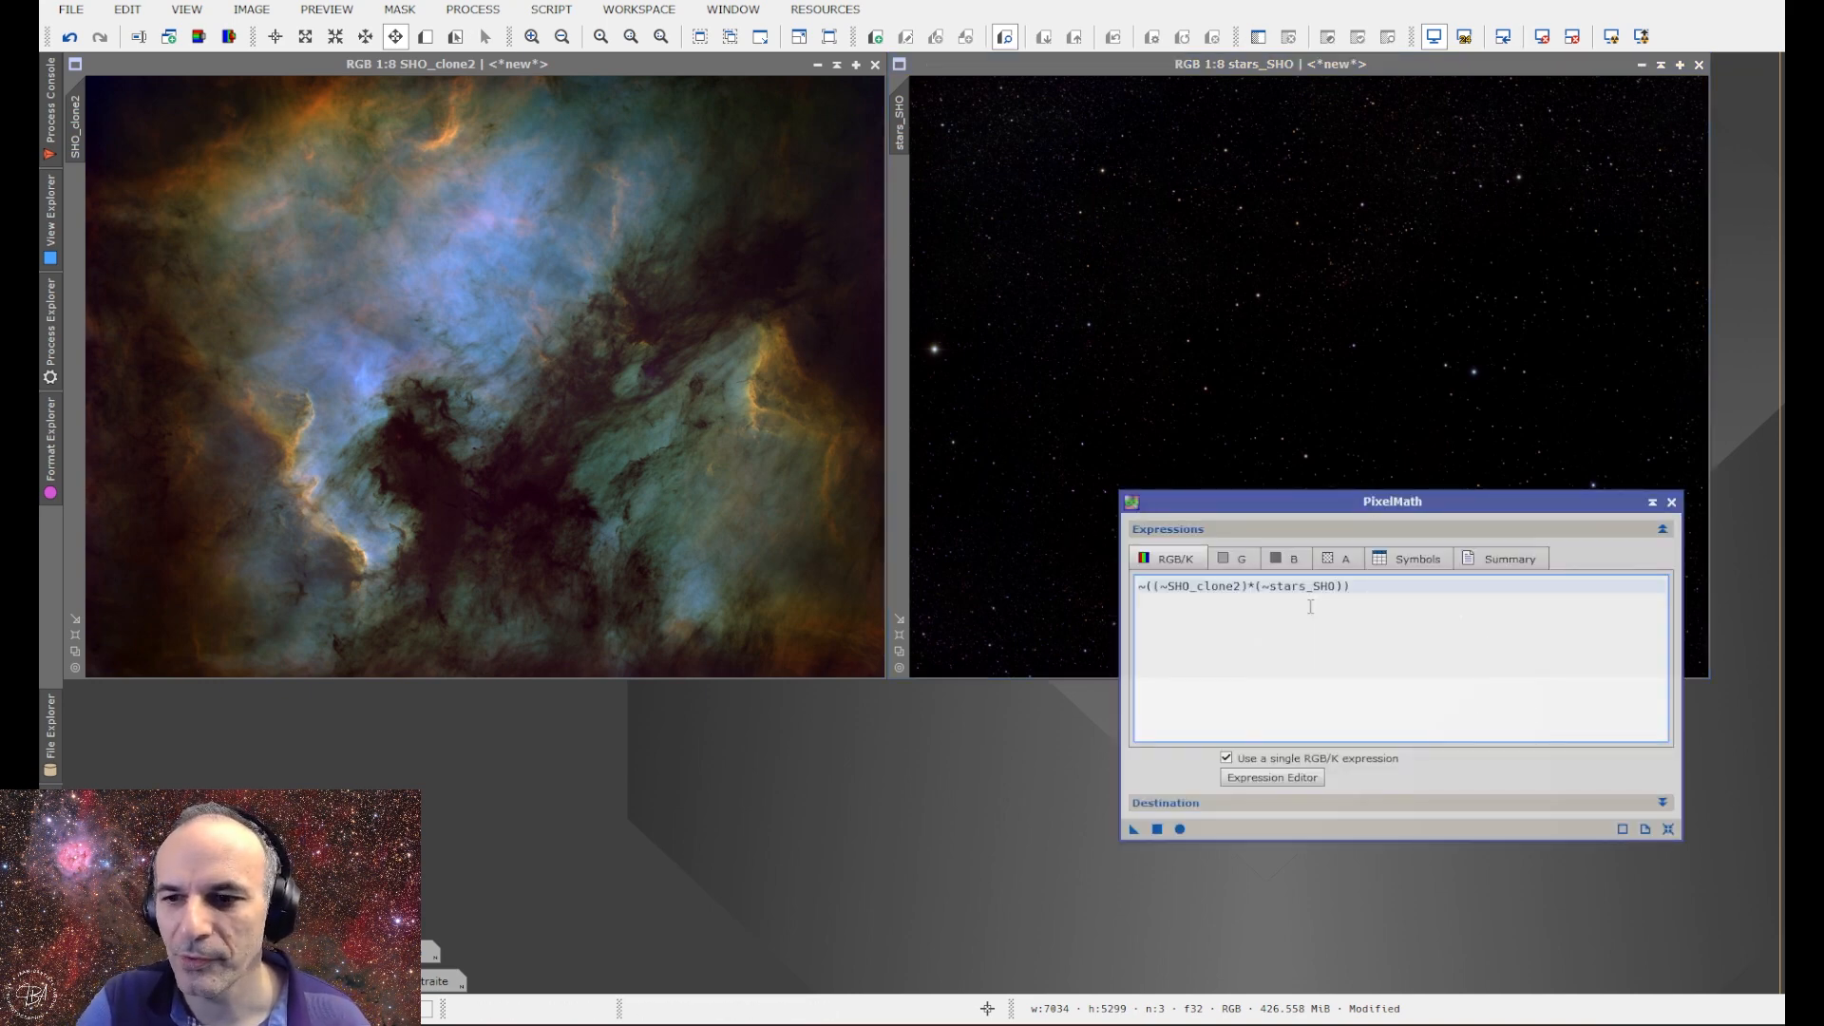
# Blend the narrowband stars into SHO_clone2 with the PixelMath expression ~((~SHO_clone2)*(~stars_SHO)).
pyautogui.moveTo(1134, 829); pyautogui.dragTo(1026, 424)
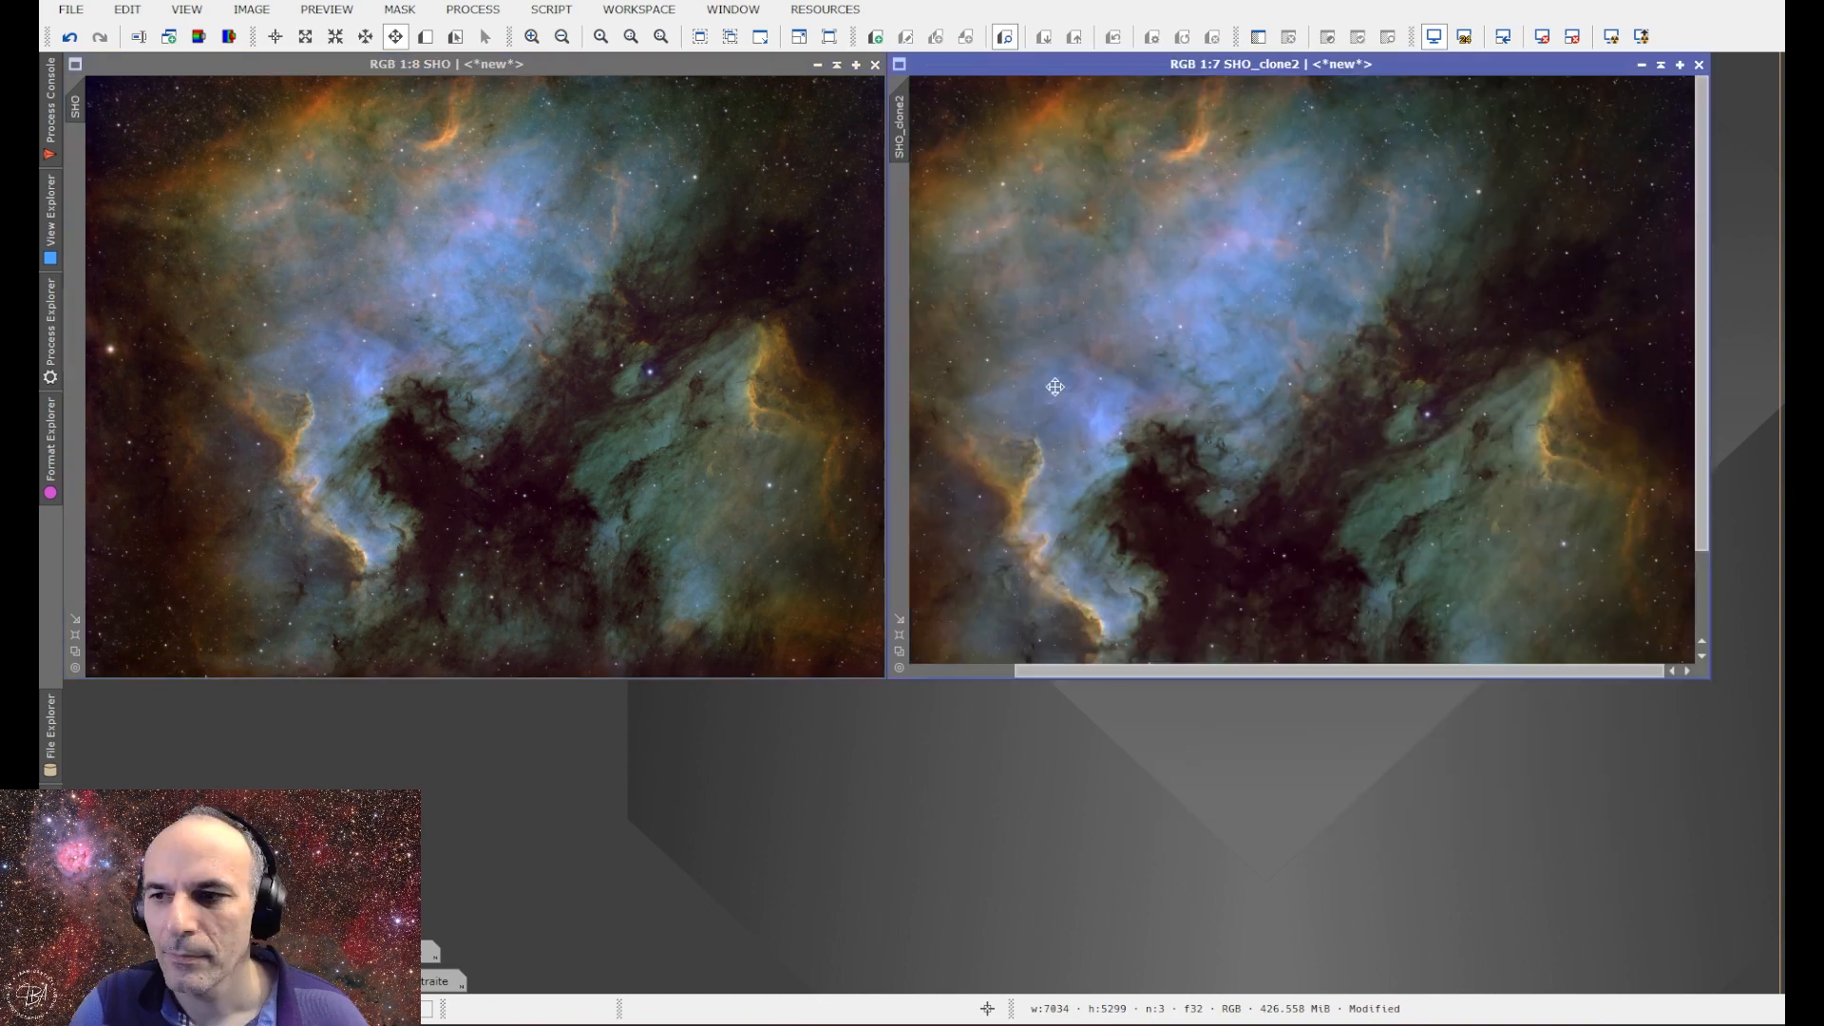
pyautogui.scroll(-1, 1055, 387)
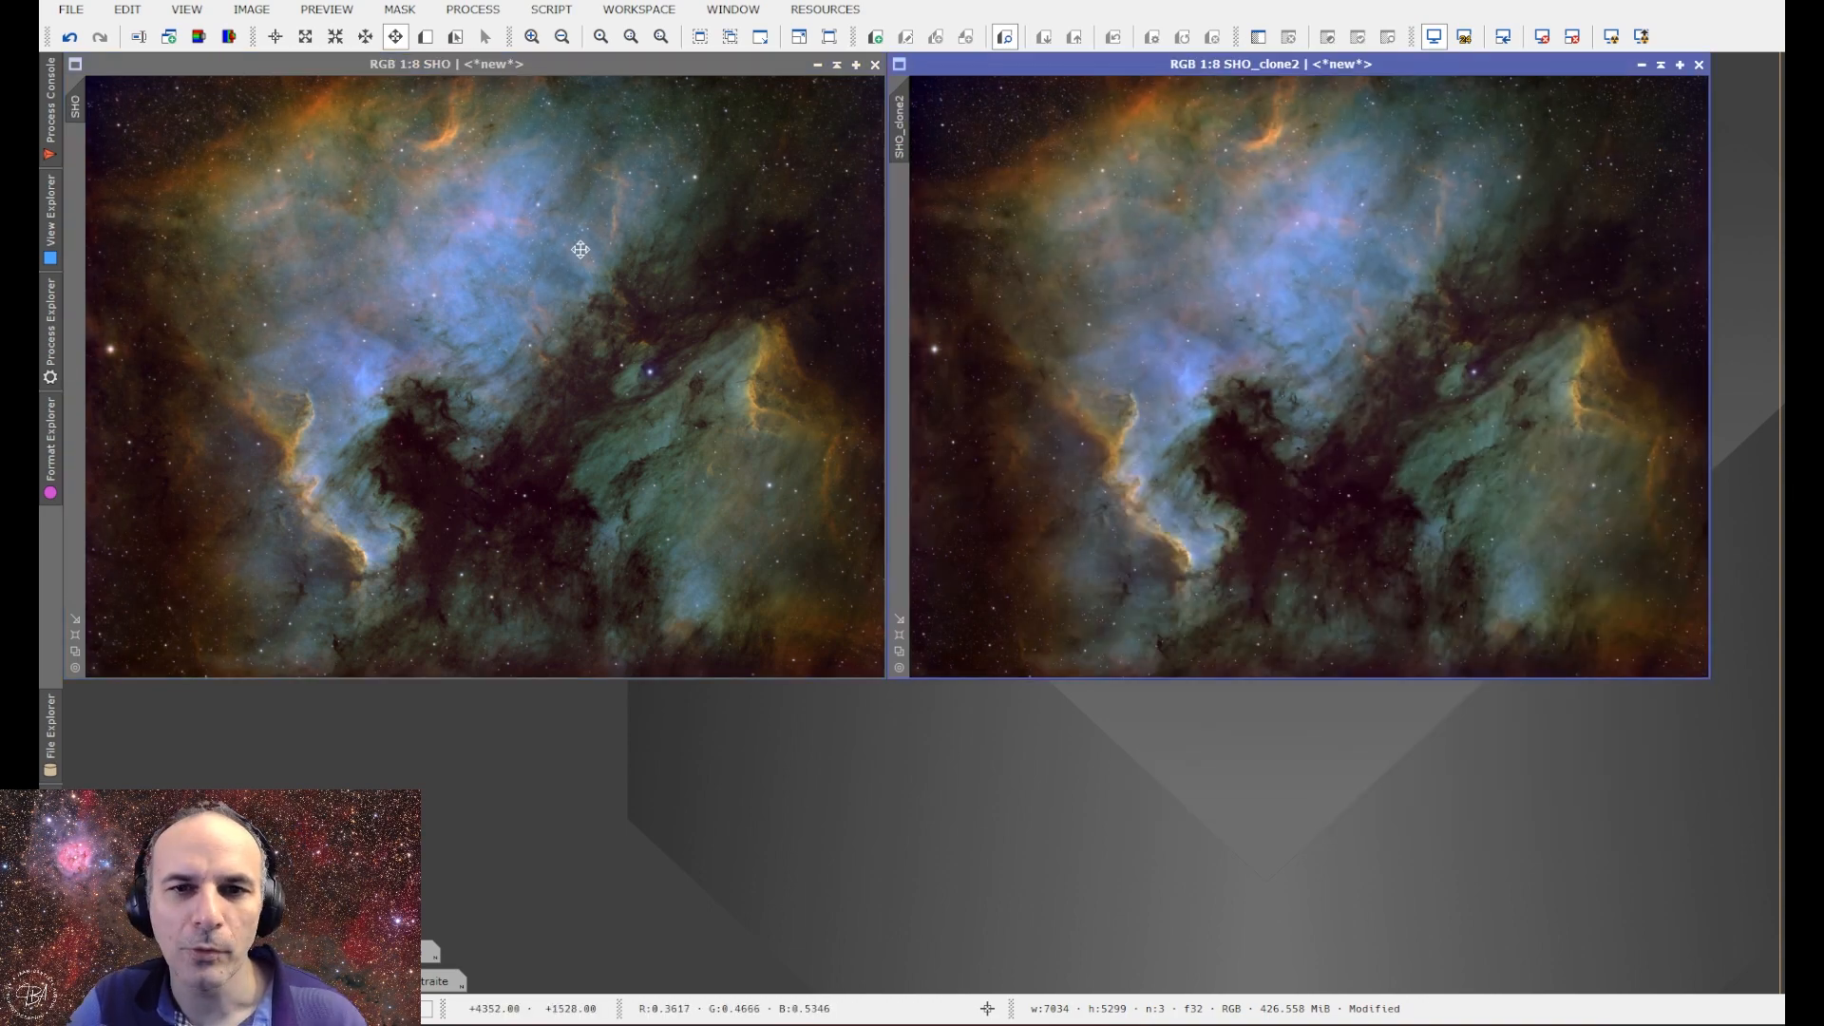
# Compare star colours between SHO and SHO_clone2 up close, matching both views on the dark area around the brightest star.
pyautogui.scroll(6, 627, 154)
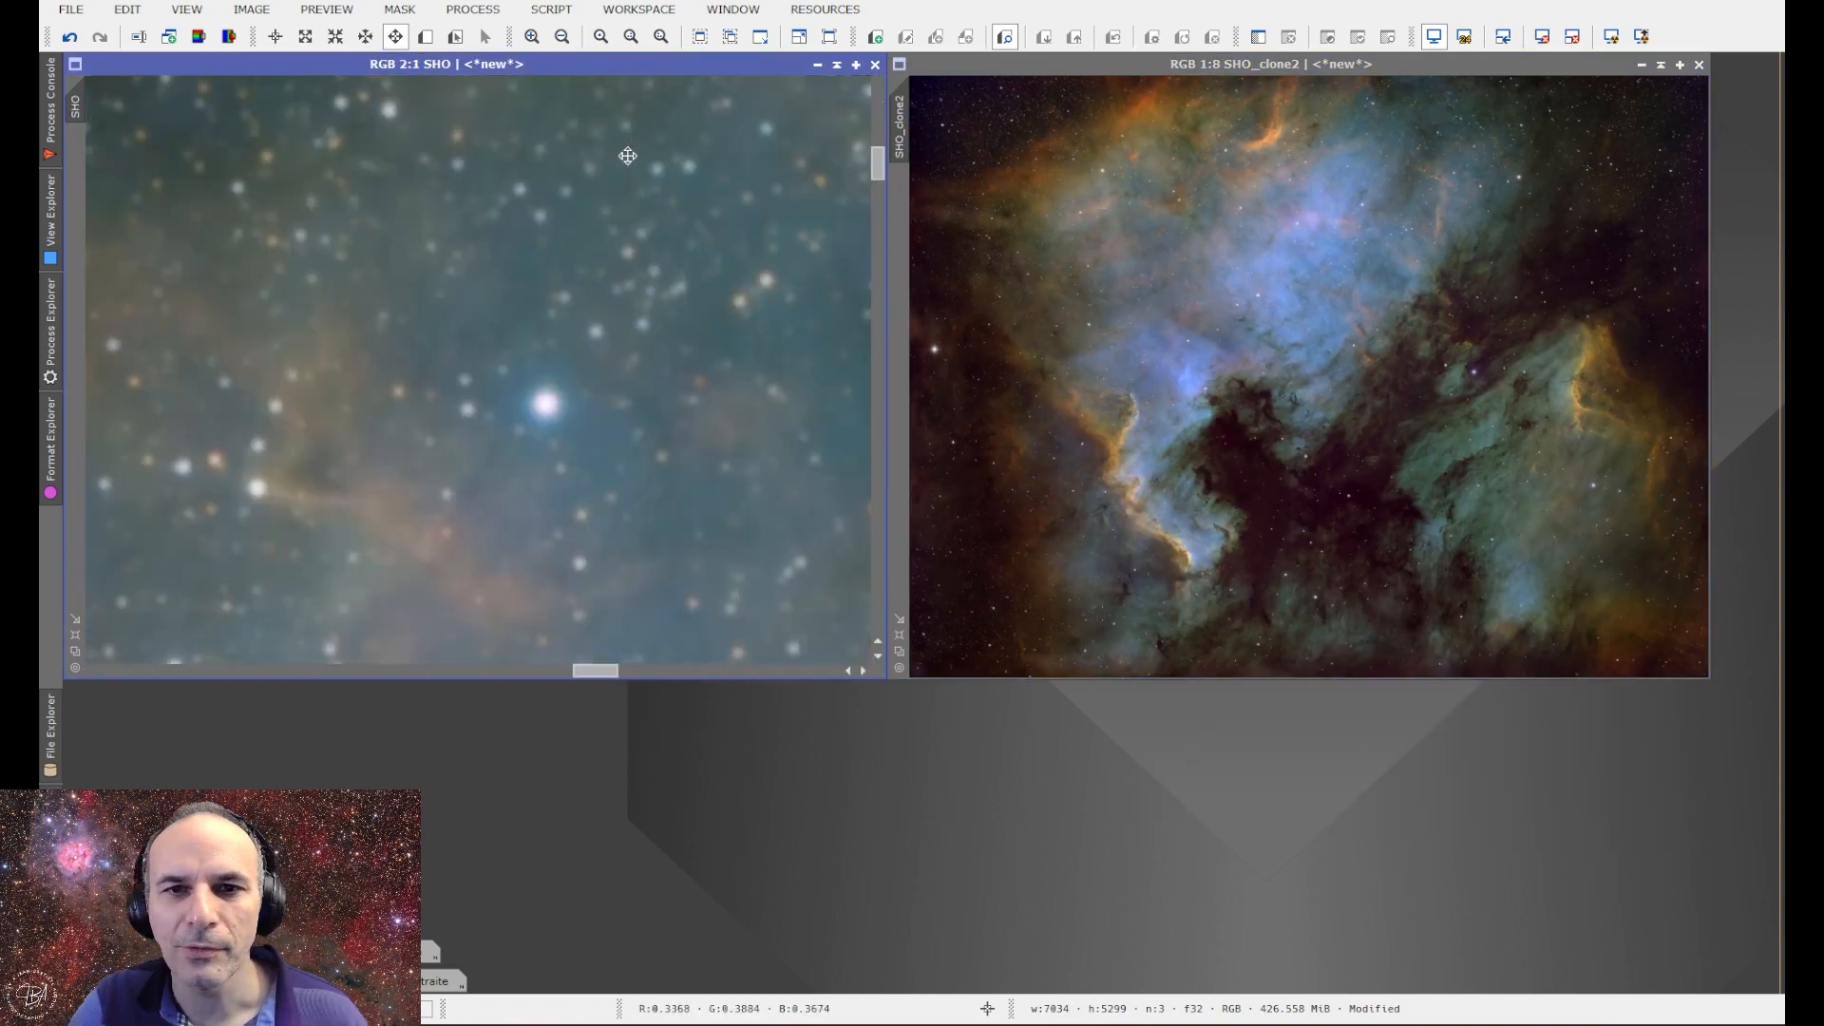
pyautogui.moveTo(599, 221); pyautogui.dragTo(503, 342)
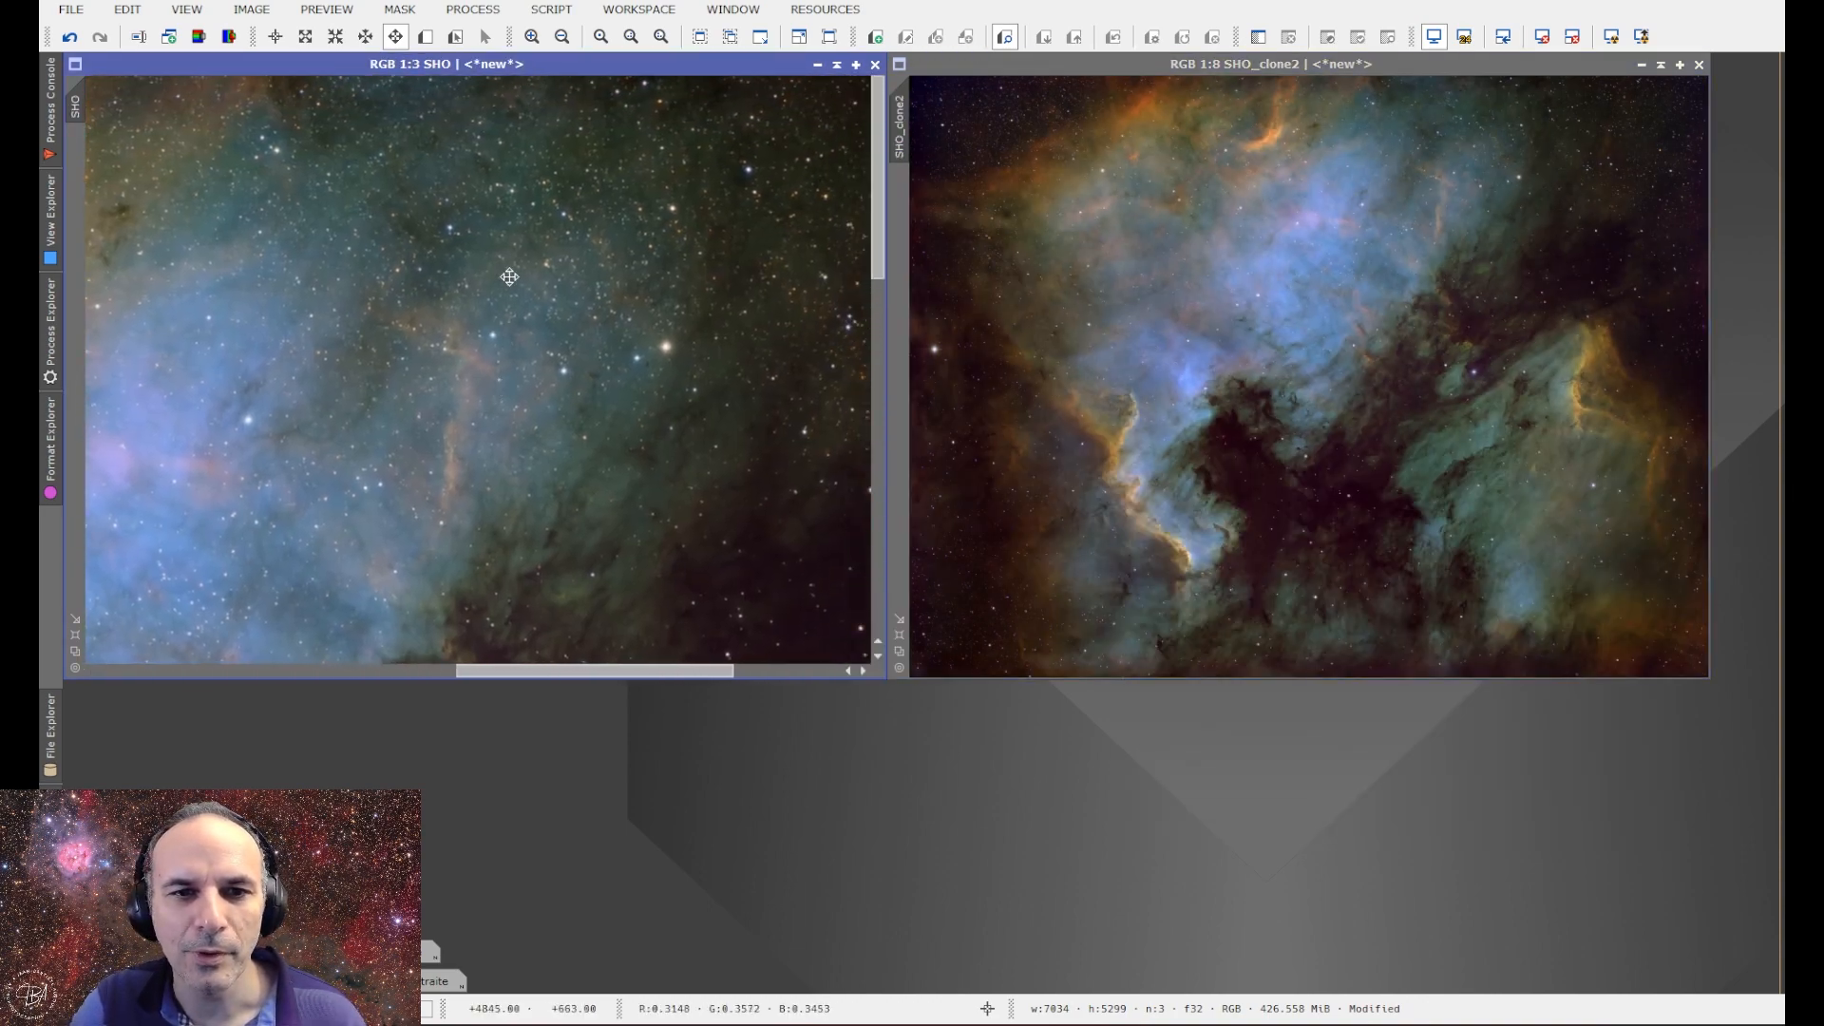
pyautogui.moveTo(75, 105); pyautogui.dragTo(918, 133)
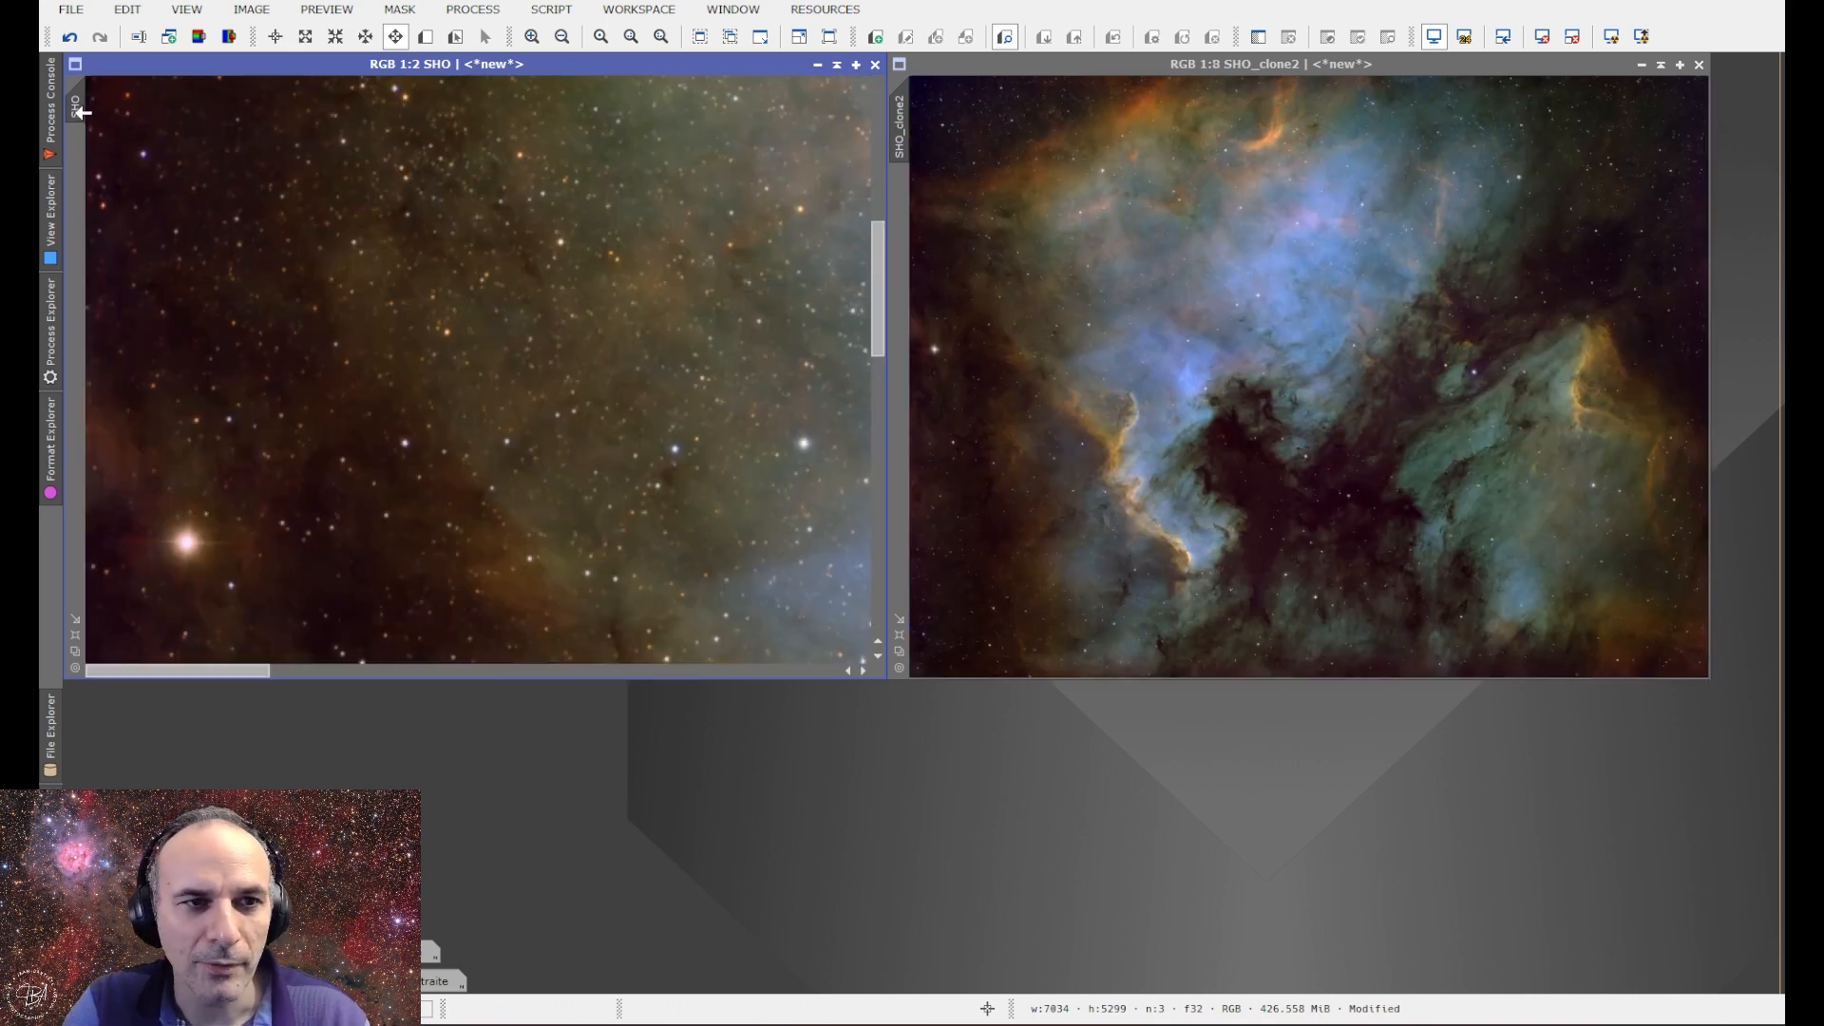
pyautogui.moveTo(898, 131); pyautogui.dragTo(908, 143)
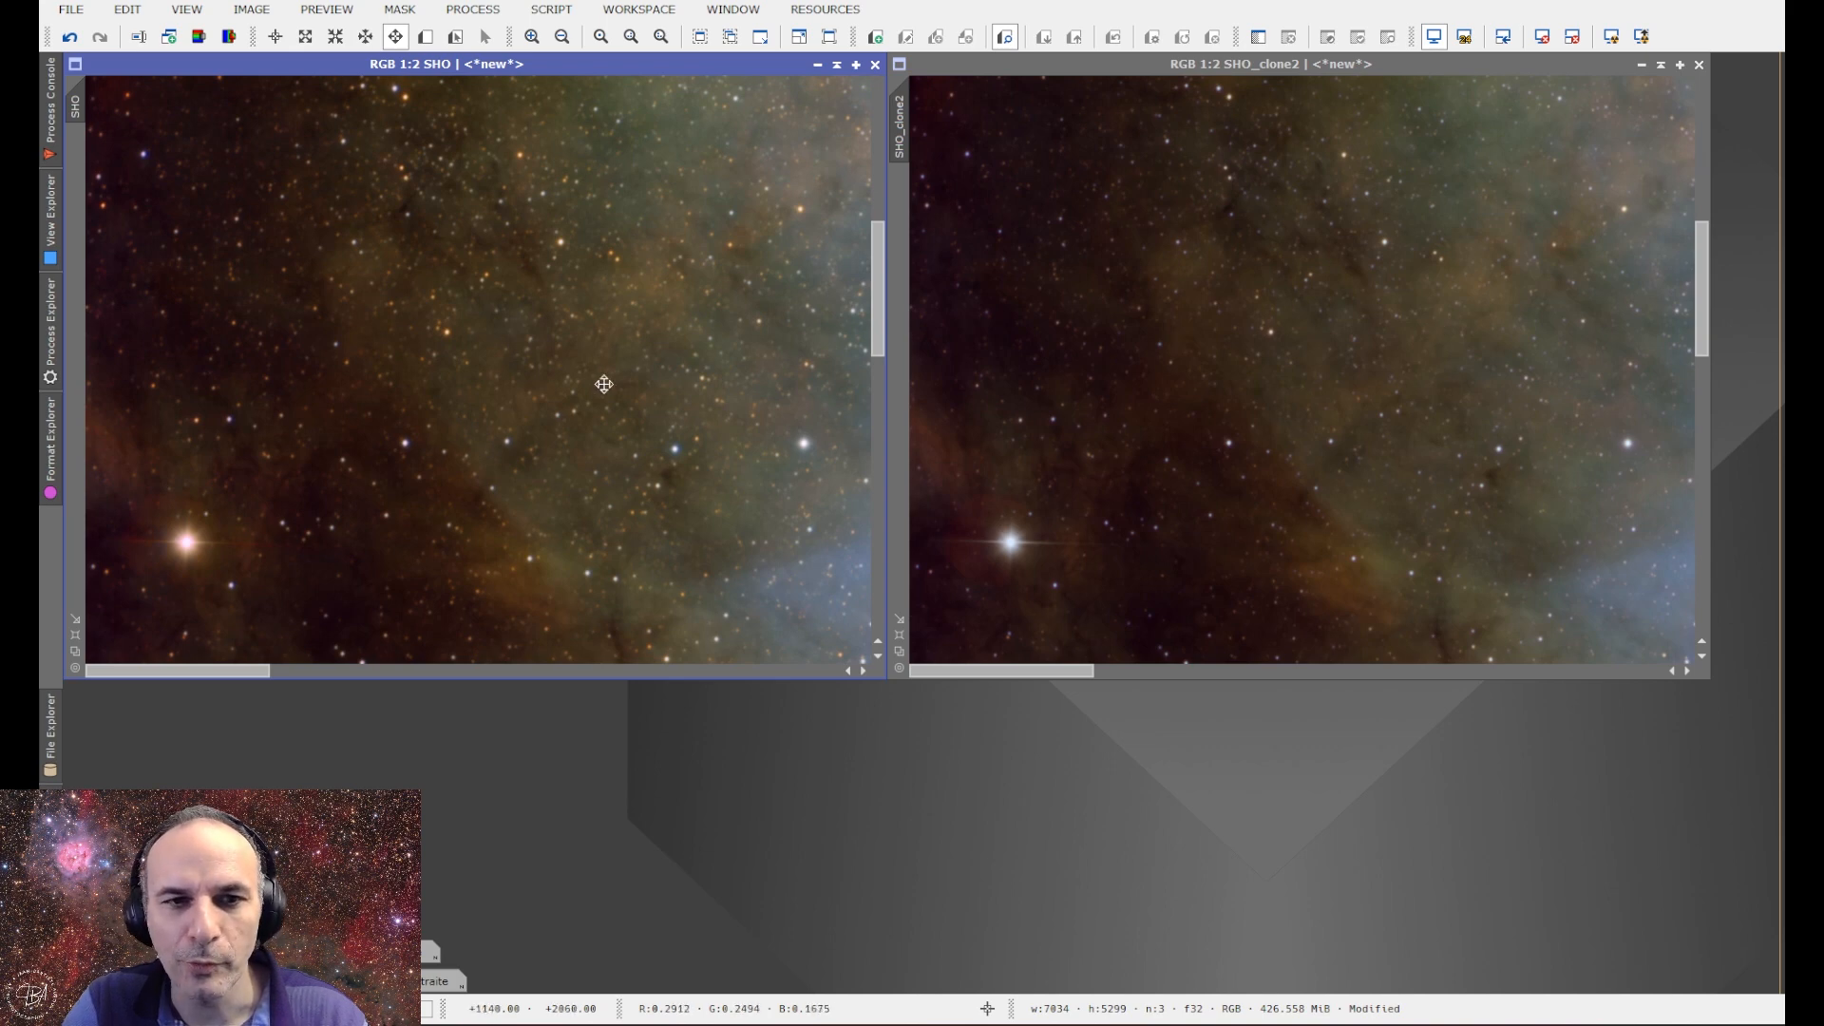
pyautogui.scroll(-1, 555, 426)
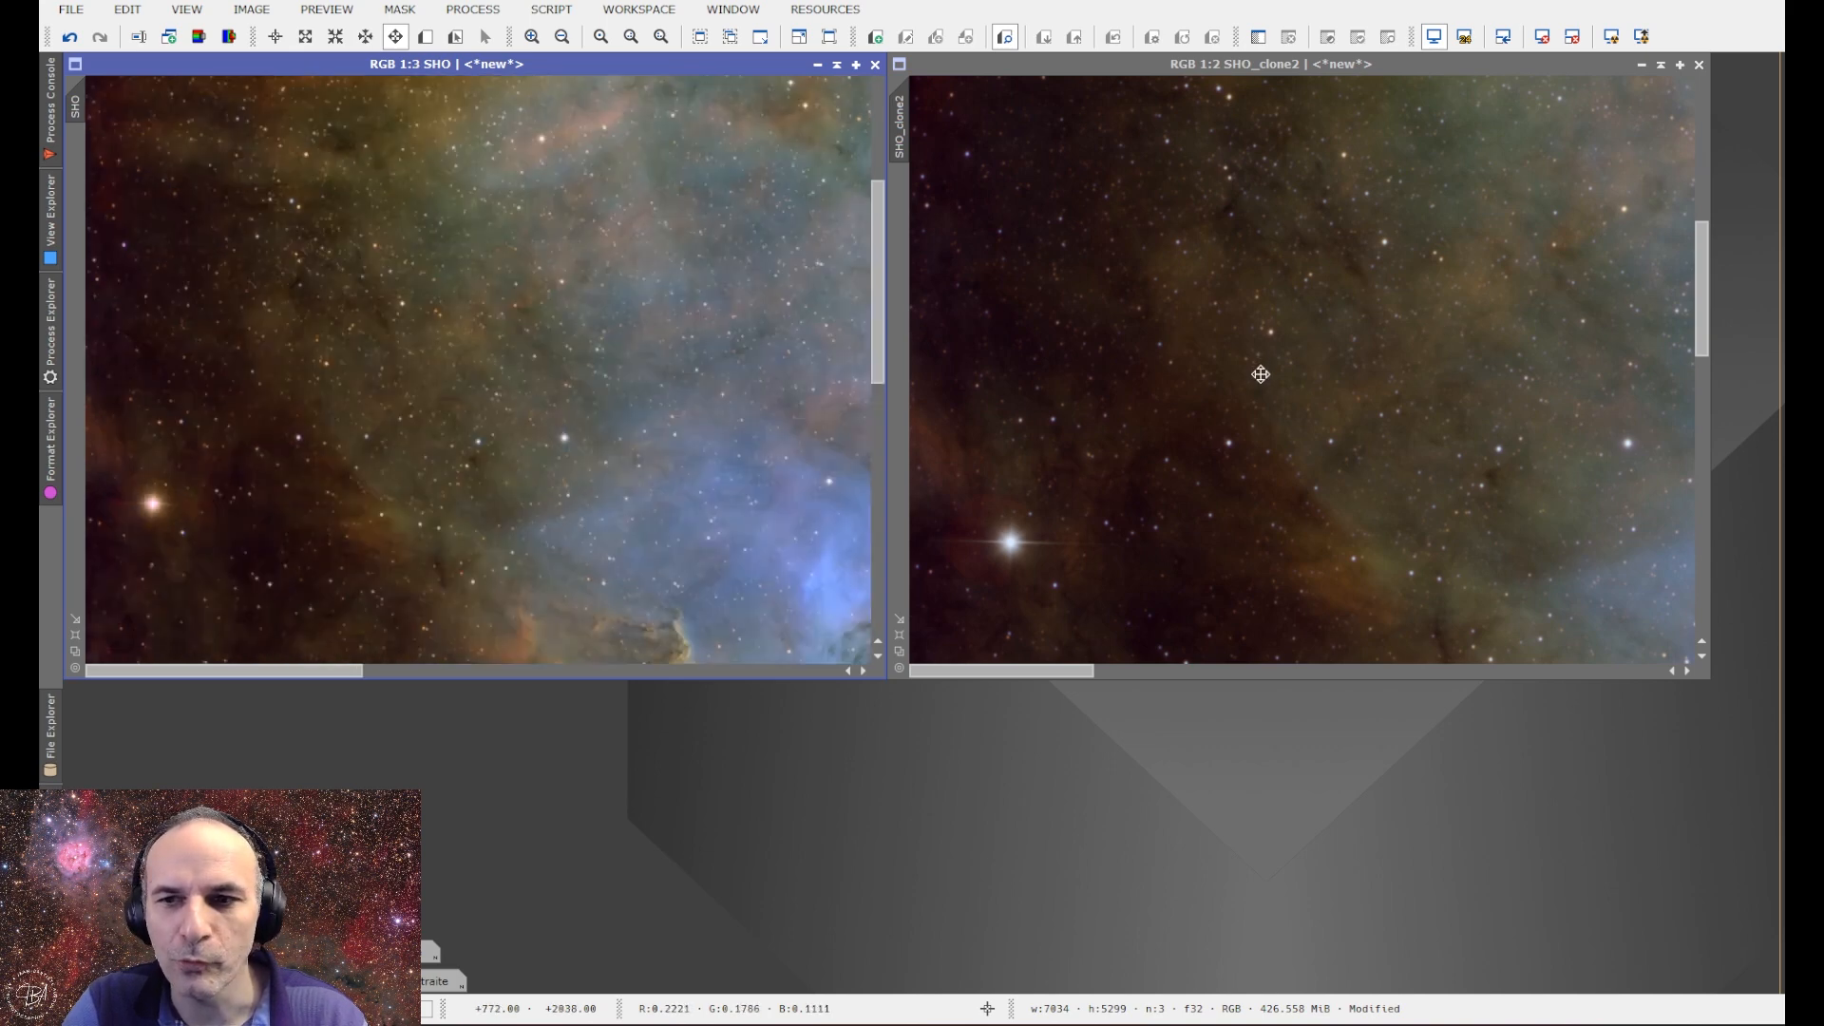
pyautogui.scroll(-1, 1259, 375)
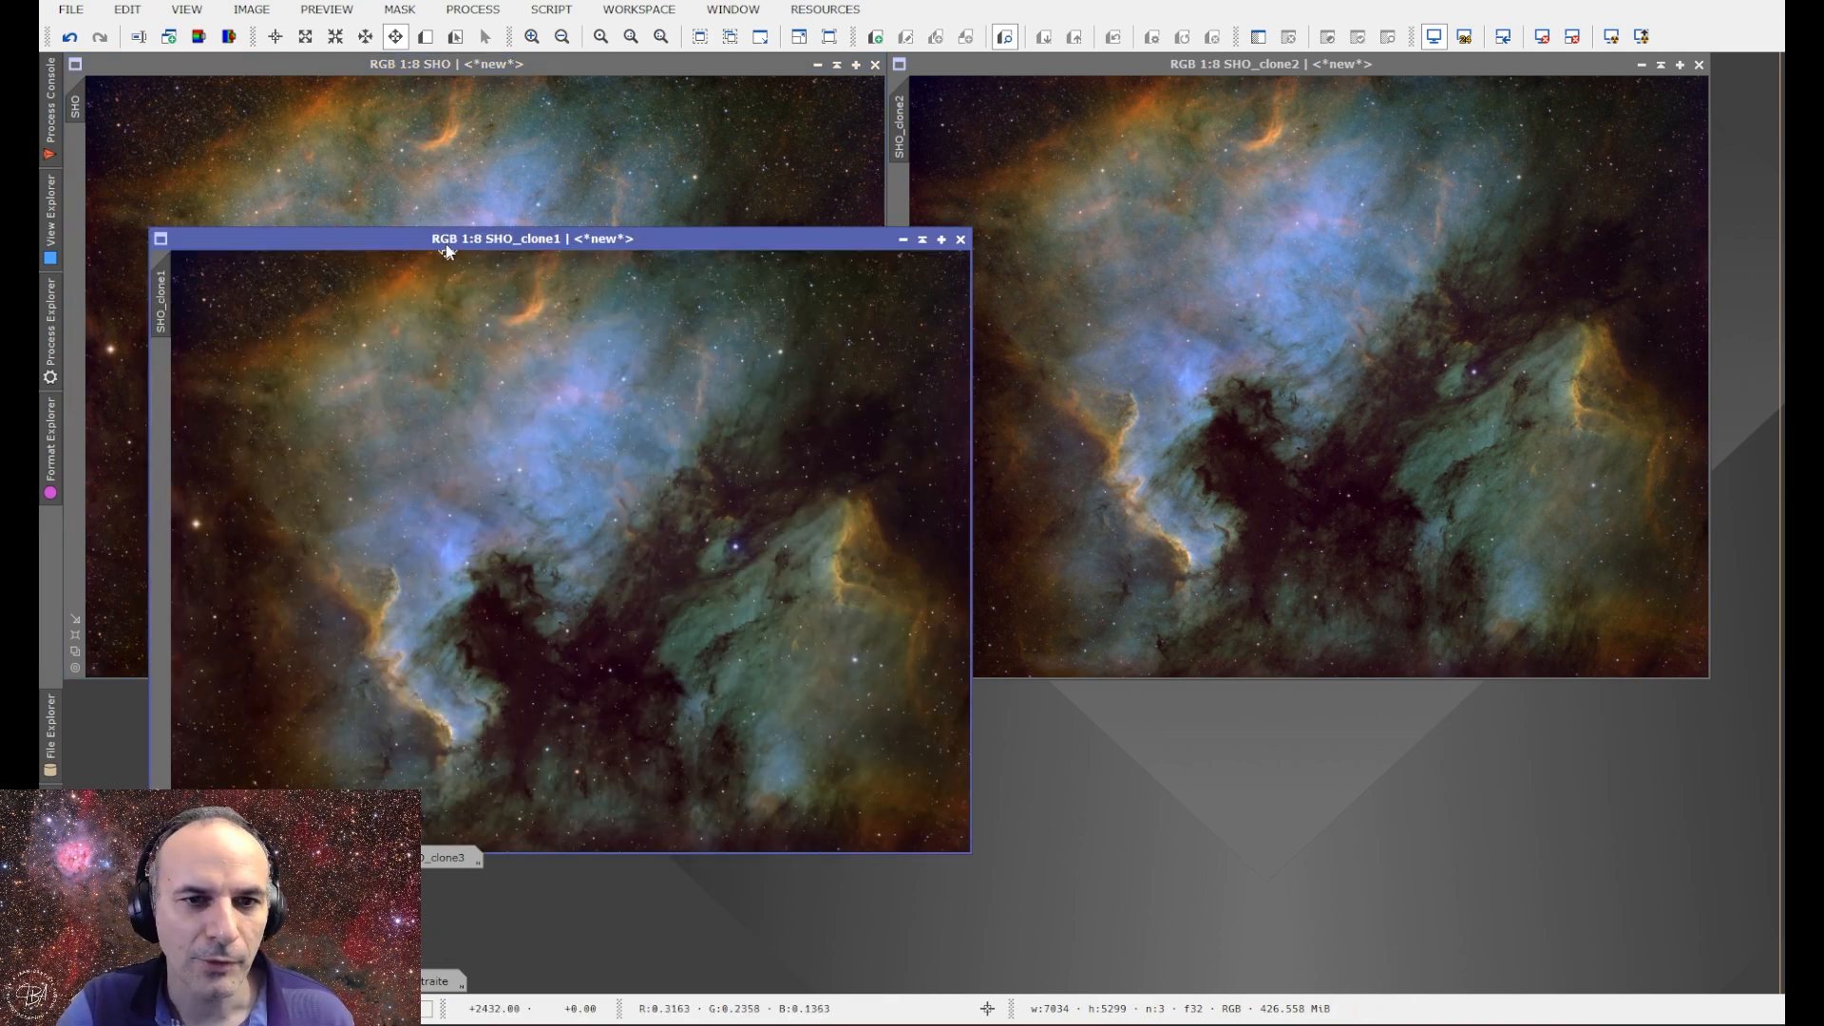
# Minimise the SHO_clone1 image and place the restored starless SHO_clone3 beside the SHO image.
pyautogui.moveTo(447, 249); pyautogui.dragTo(1181, 69)
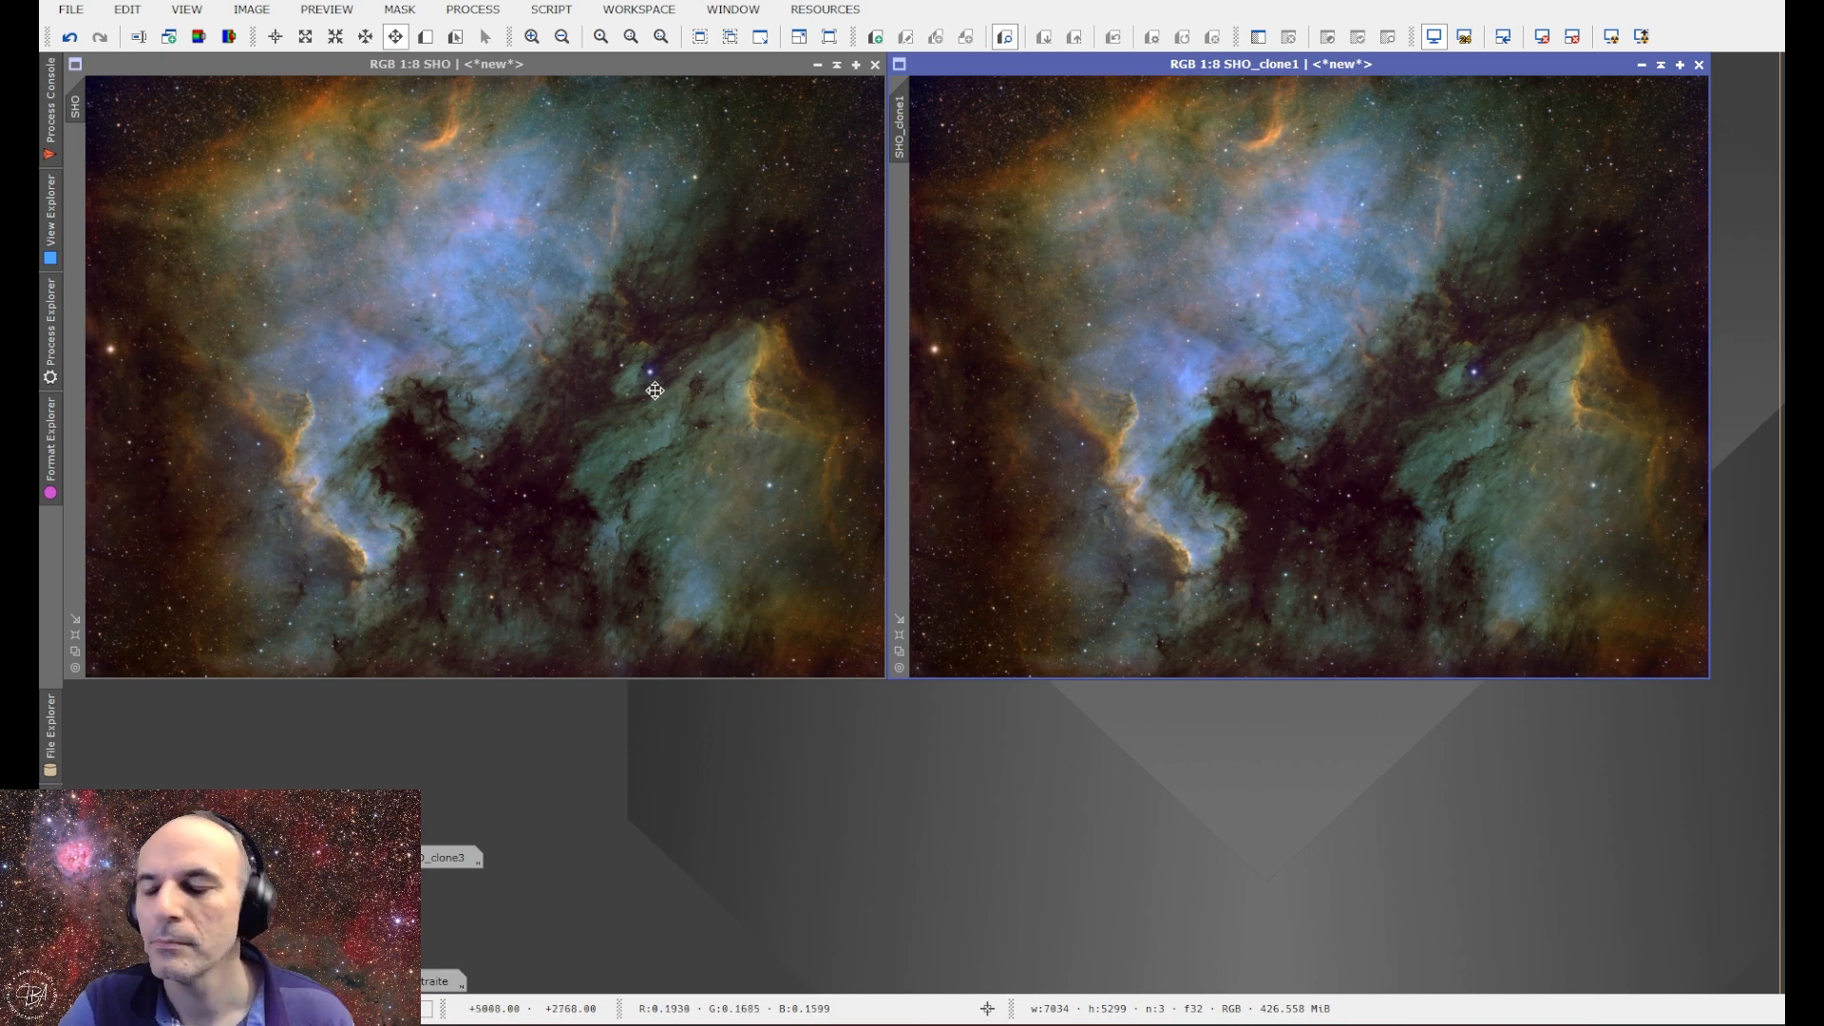
pyautogui.click(1641, 65)
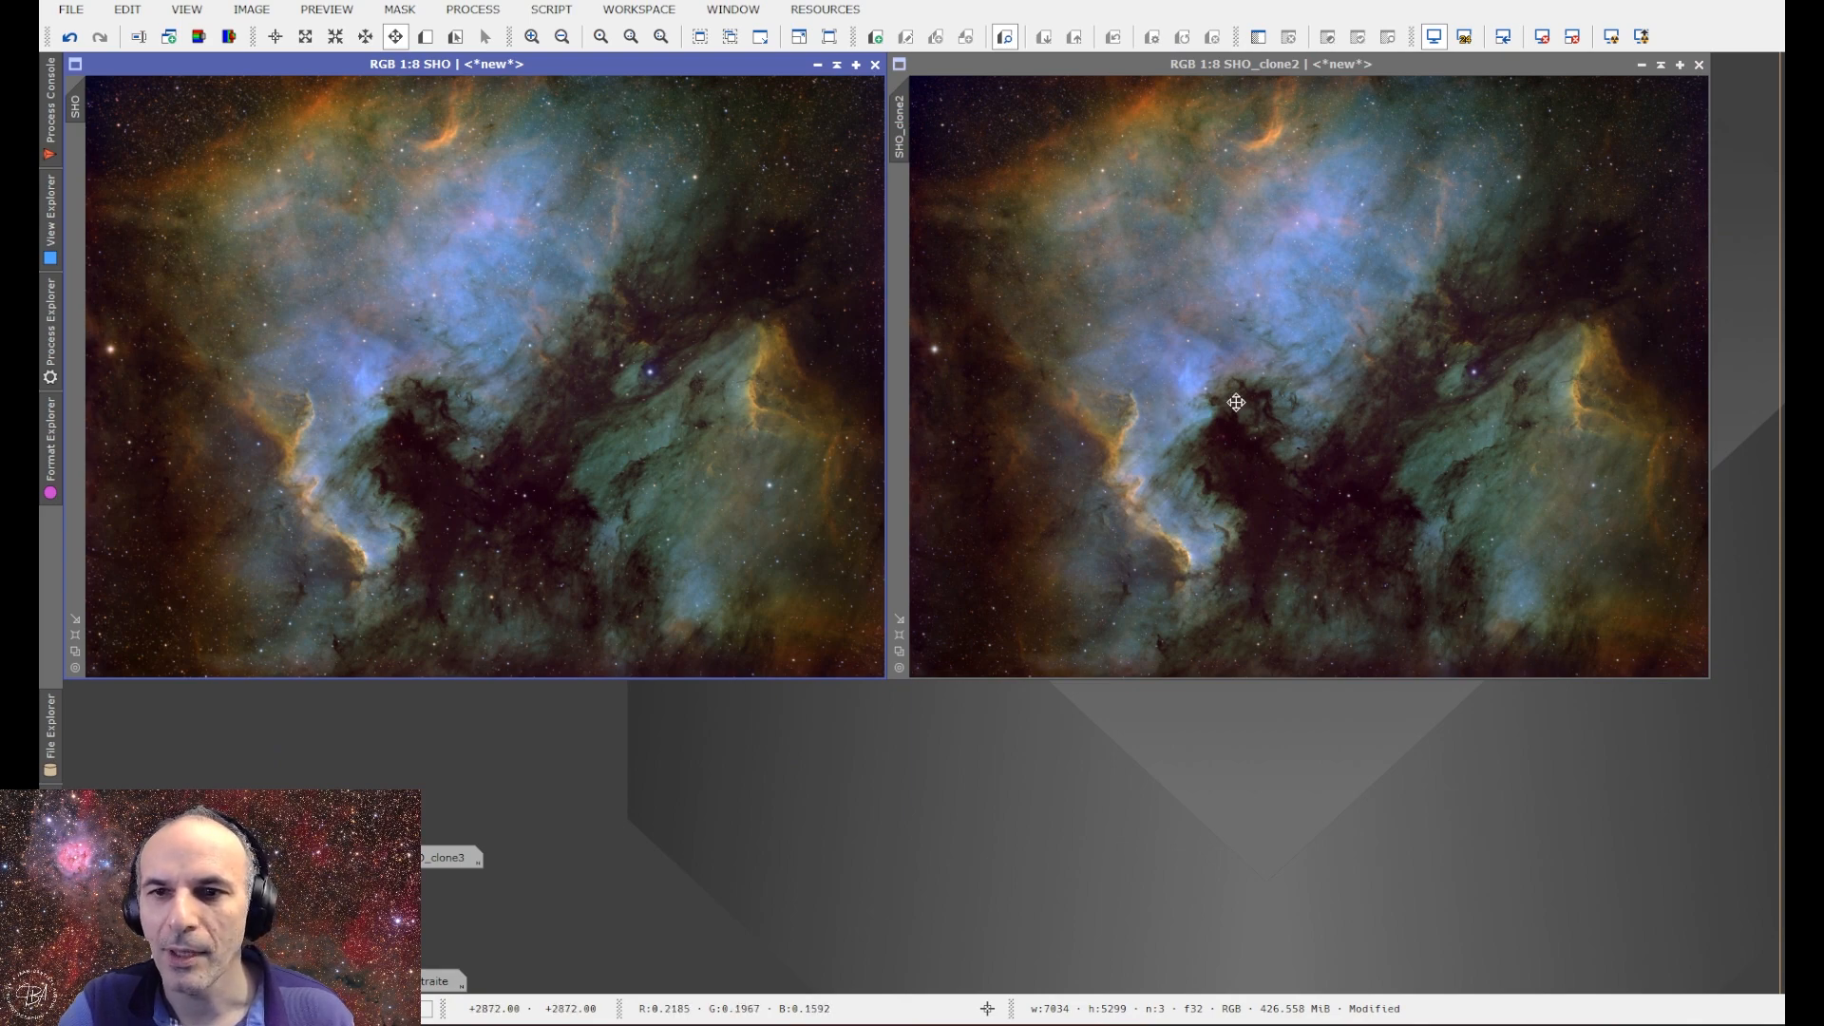
pyautogui.doubleClick(424, 855)
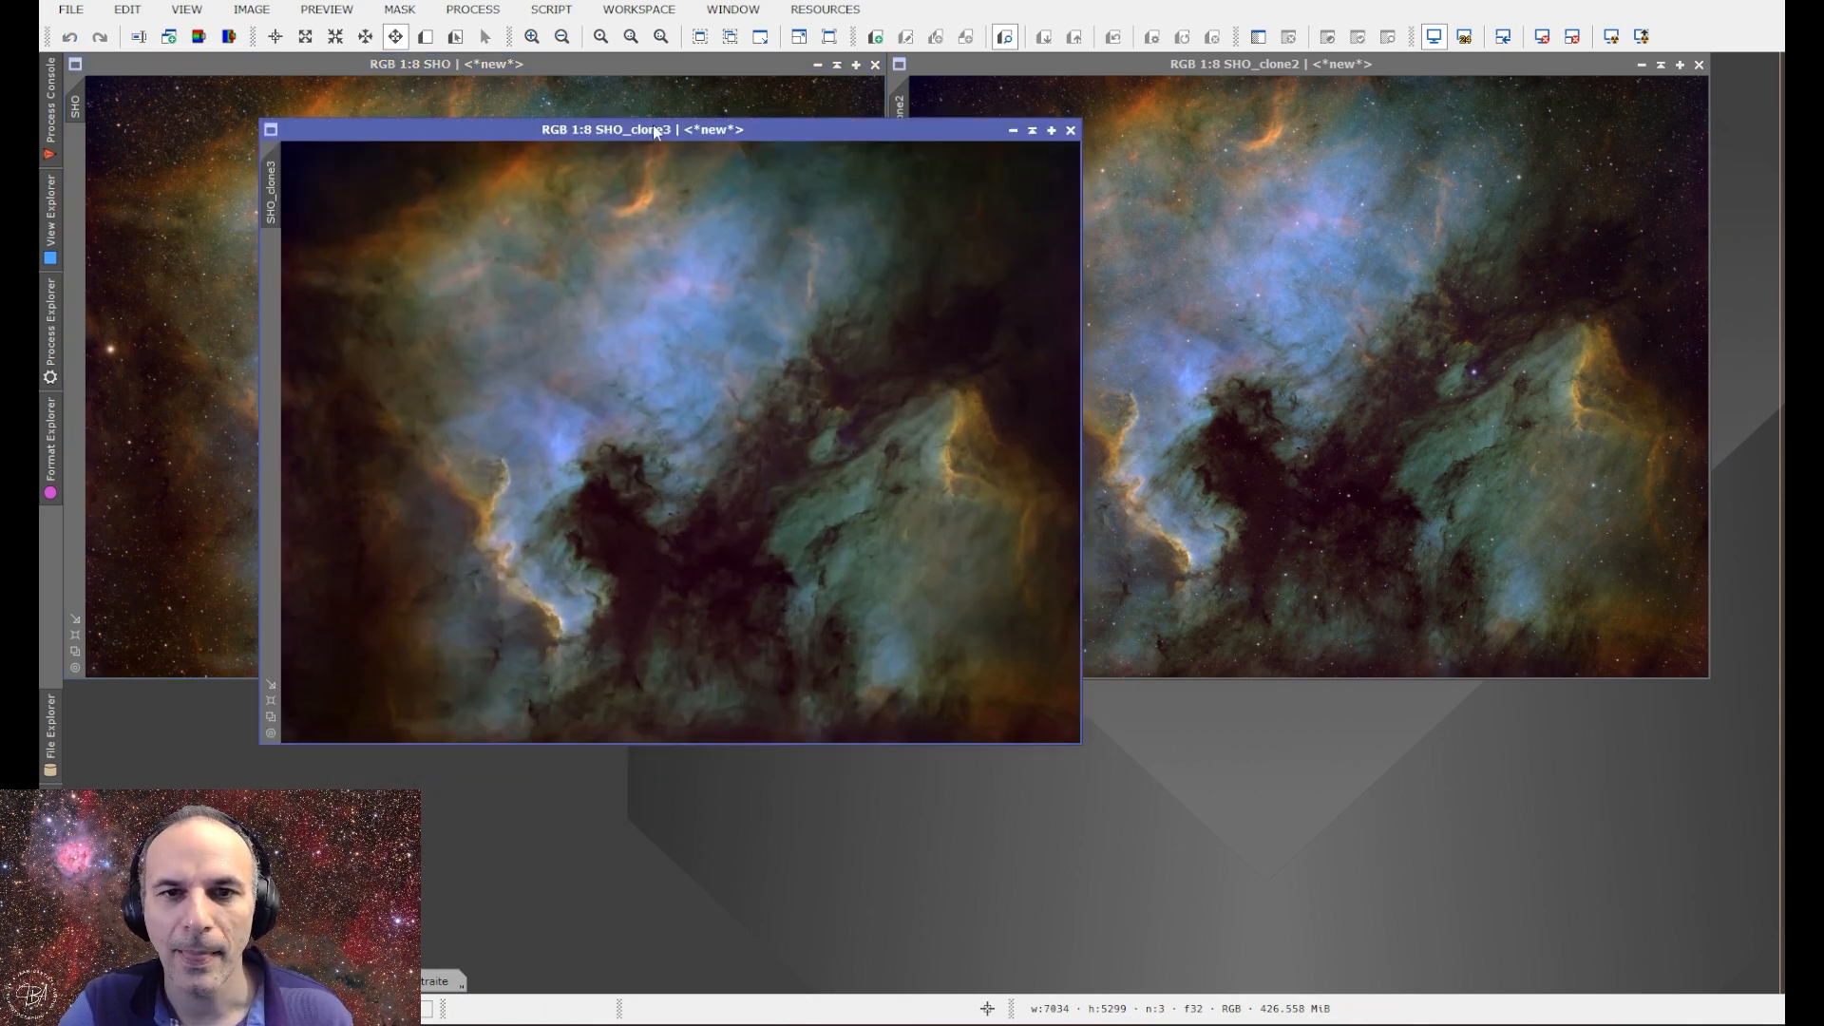
pyautogui.moveTo(639, 132); pyautogui.dragTo(1268, 67)
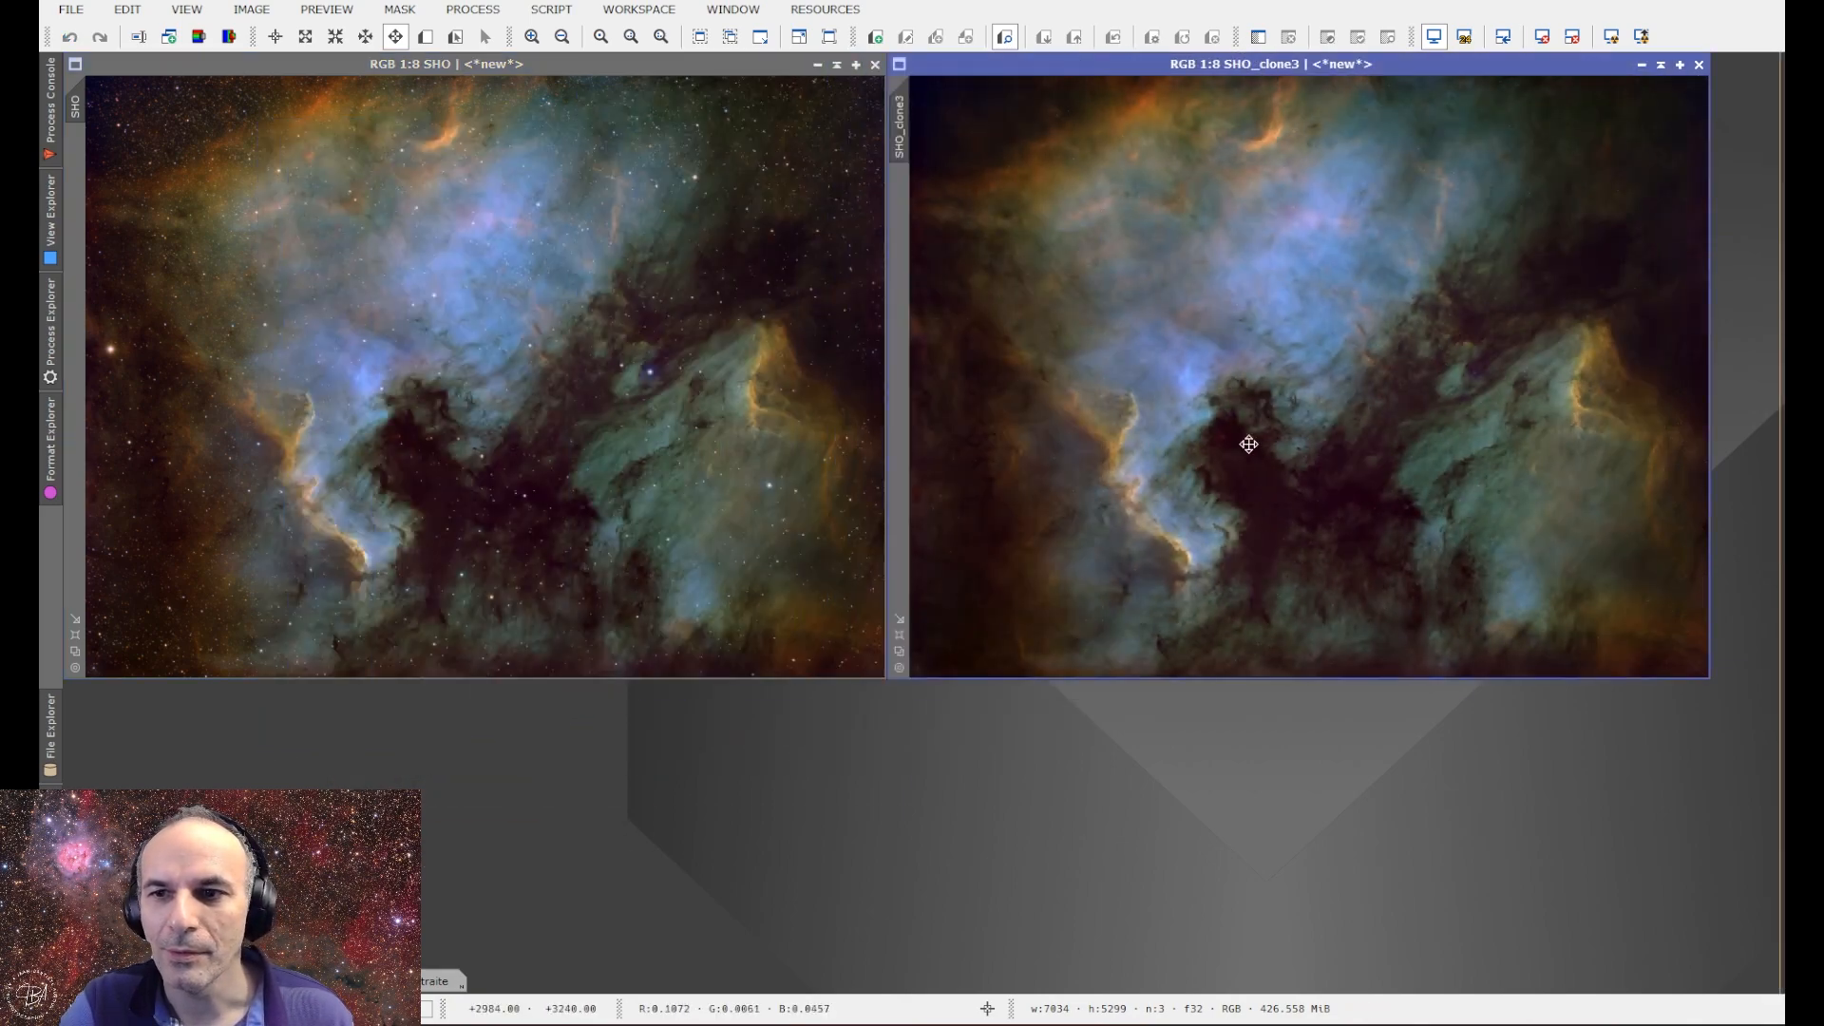
# Create a new star luminance image with the PixelMath expression min(S_stars,O_stars,H_stars) and move it clear of SHO_clone3.
pyautogui.click(465, 11)
pyautogui.moveTo(532, 37)
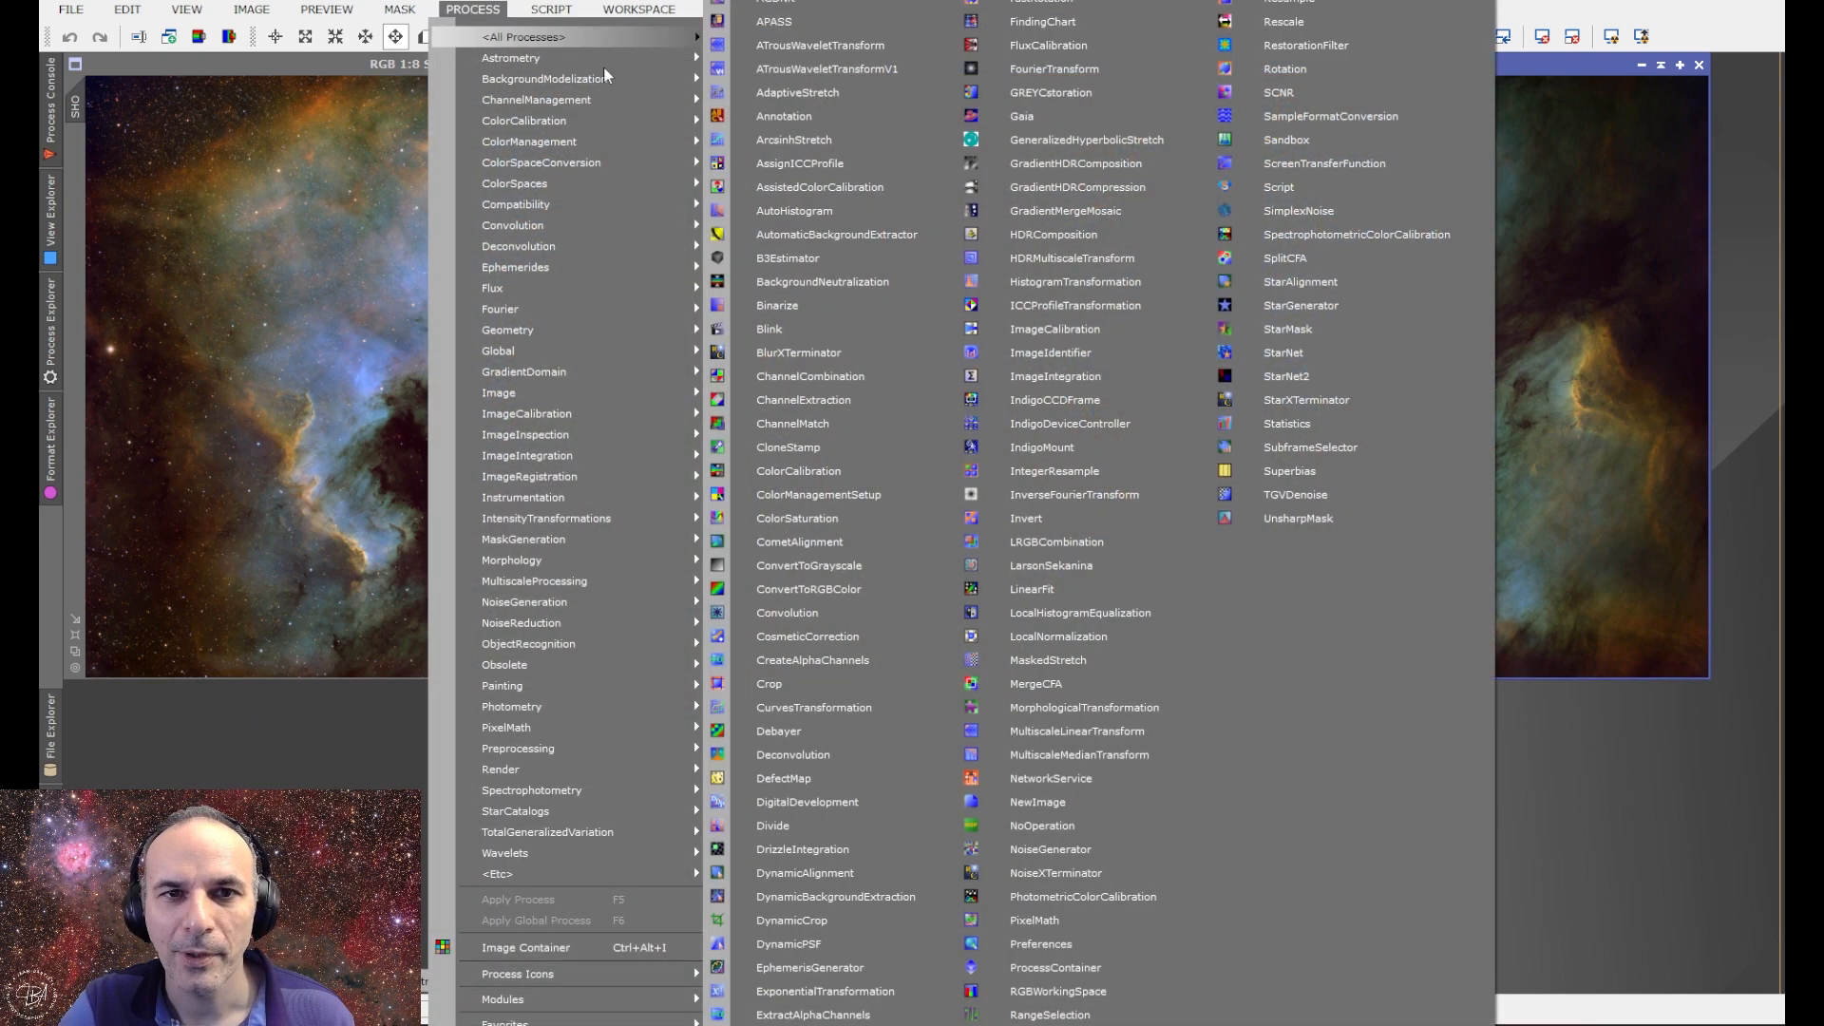
pyautogui.click(1048, 916)
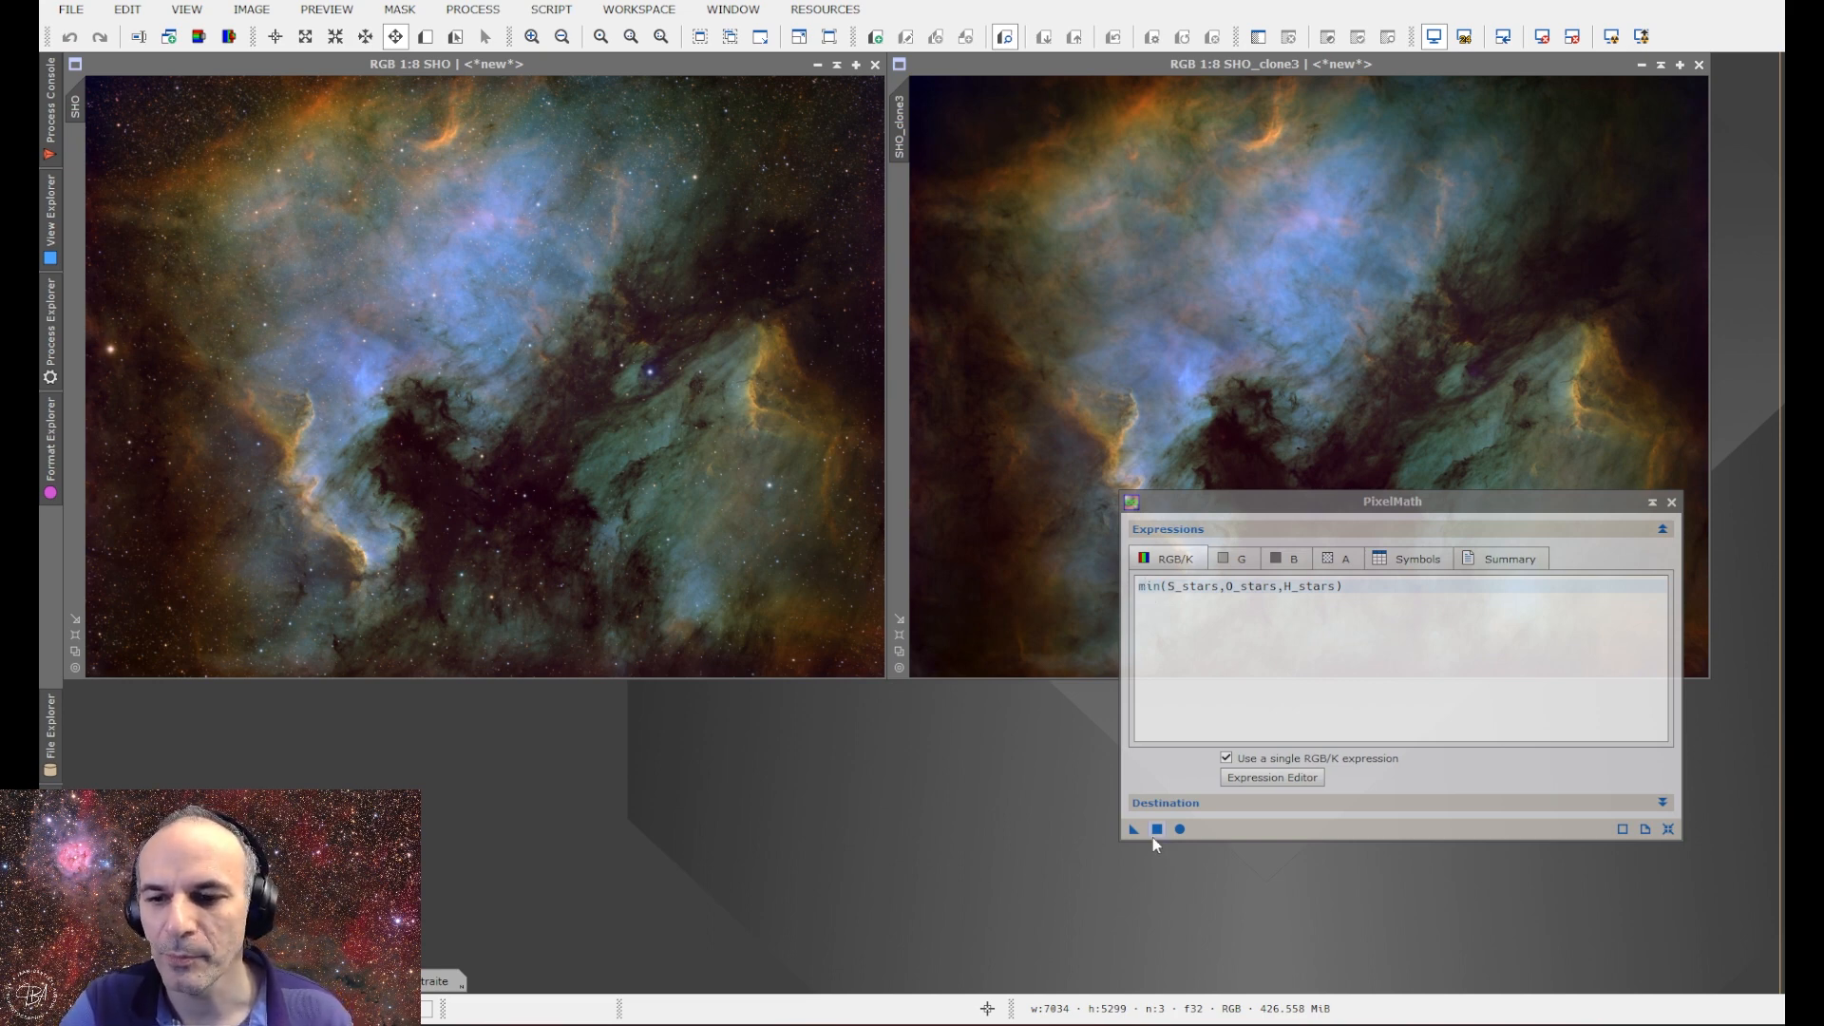
pyautogui.moveTo(1135, 830); pyautogui.dragTo(1022, 497)
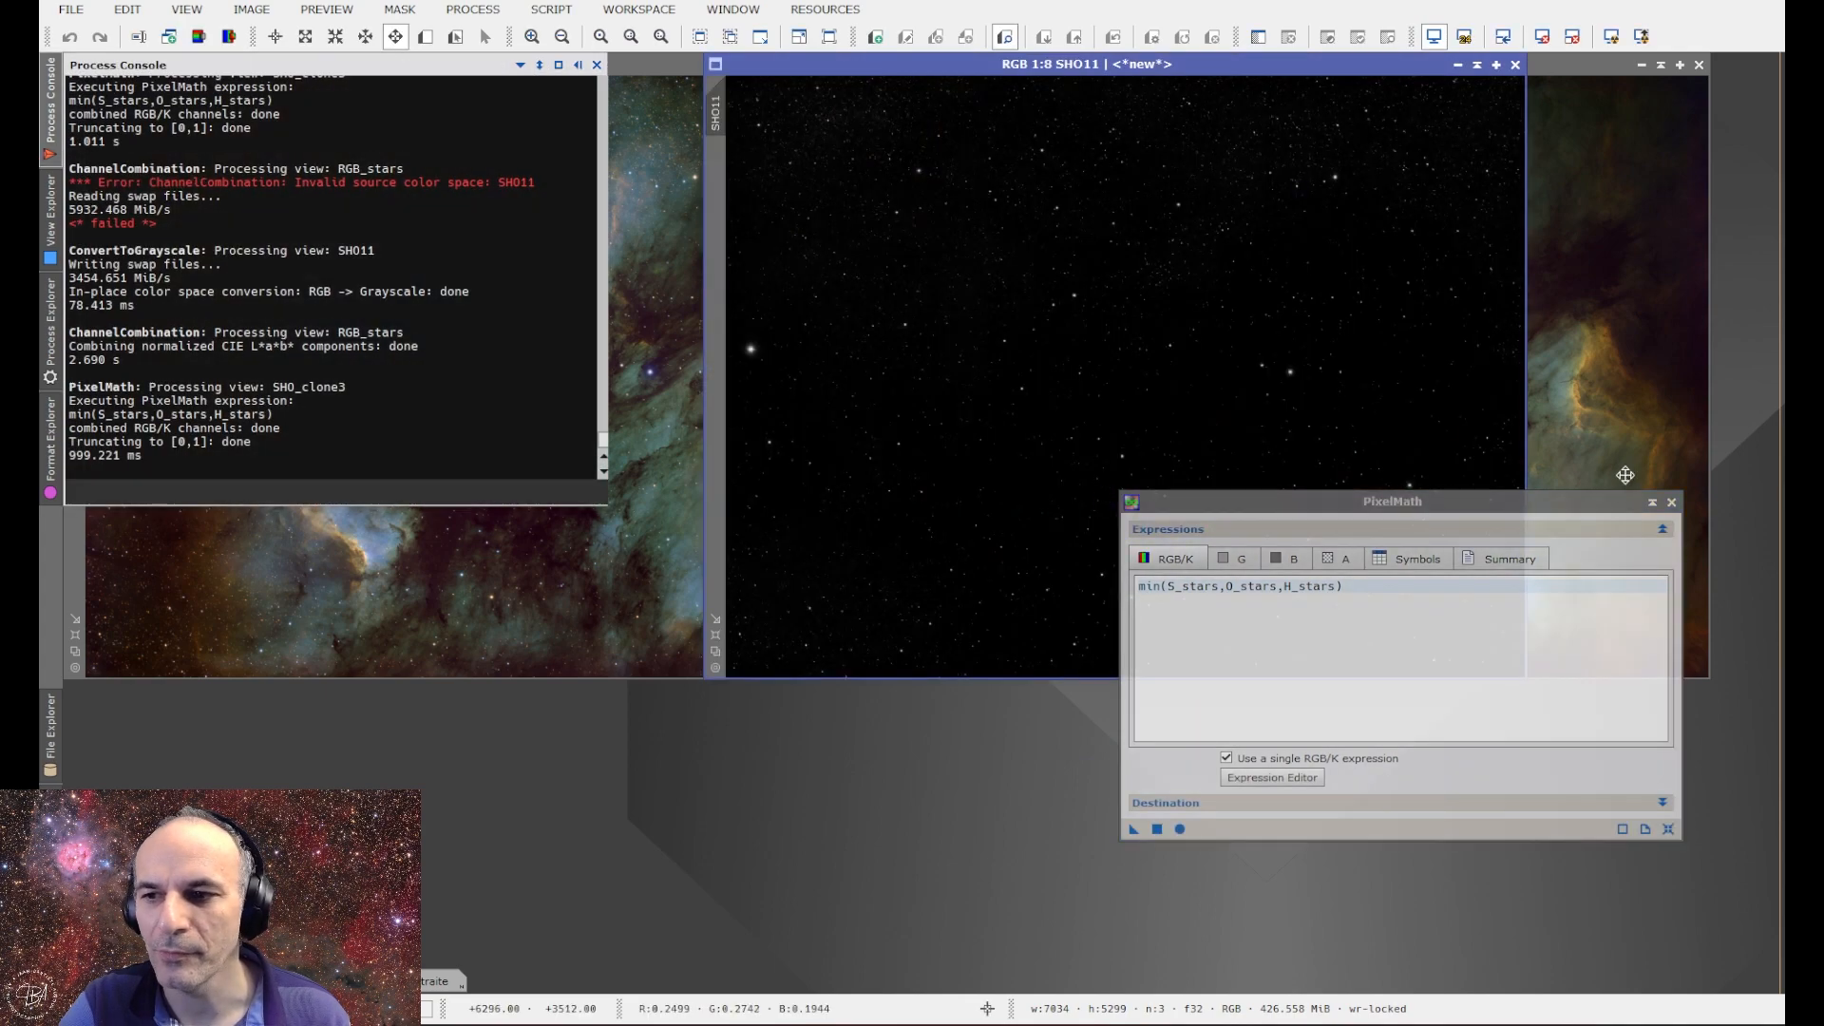
pyautogui.click(1671, 502)
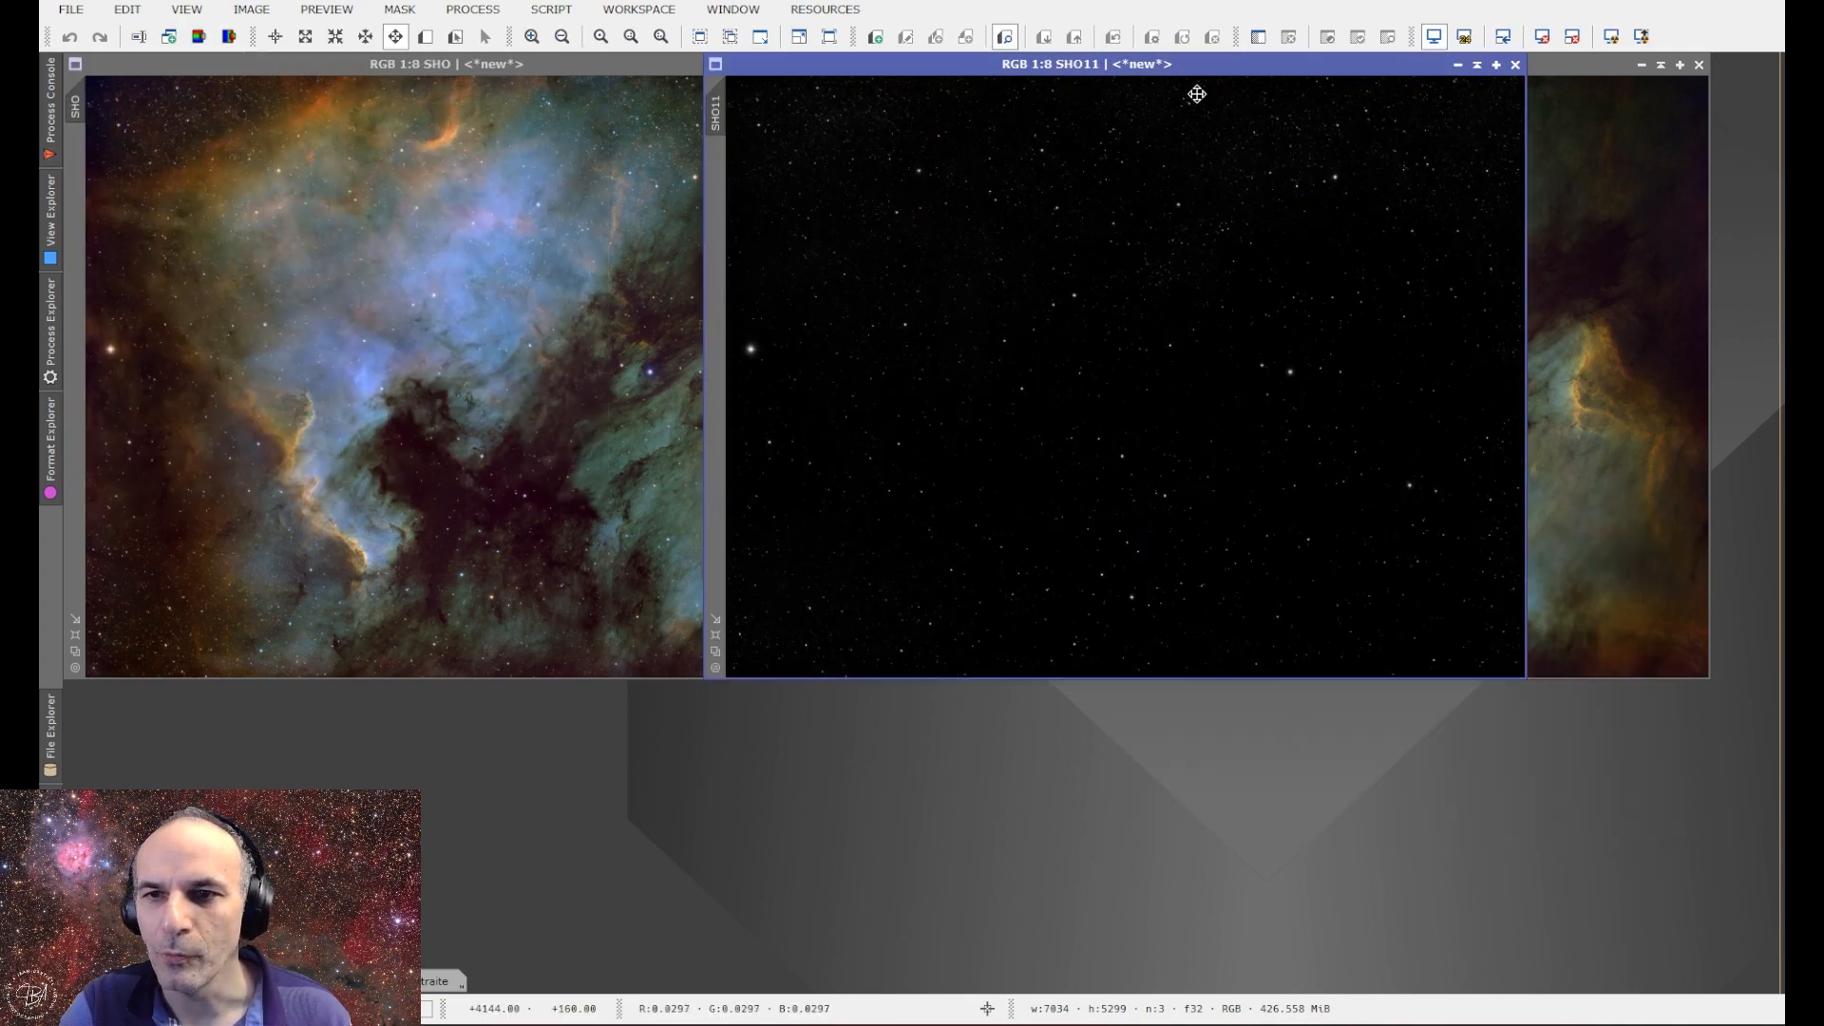
pyautogui.moveTo(1169, 68); pyautogui.dragTo(616, 109)
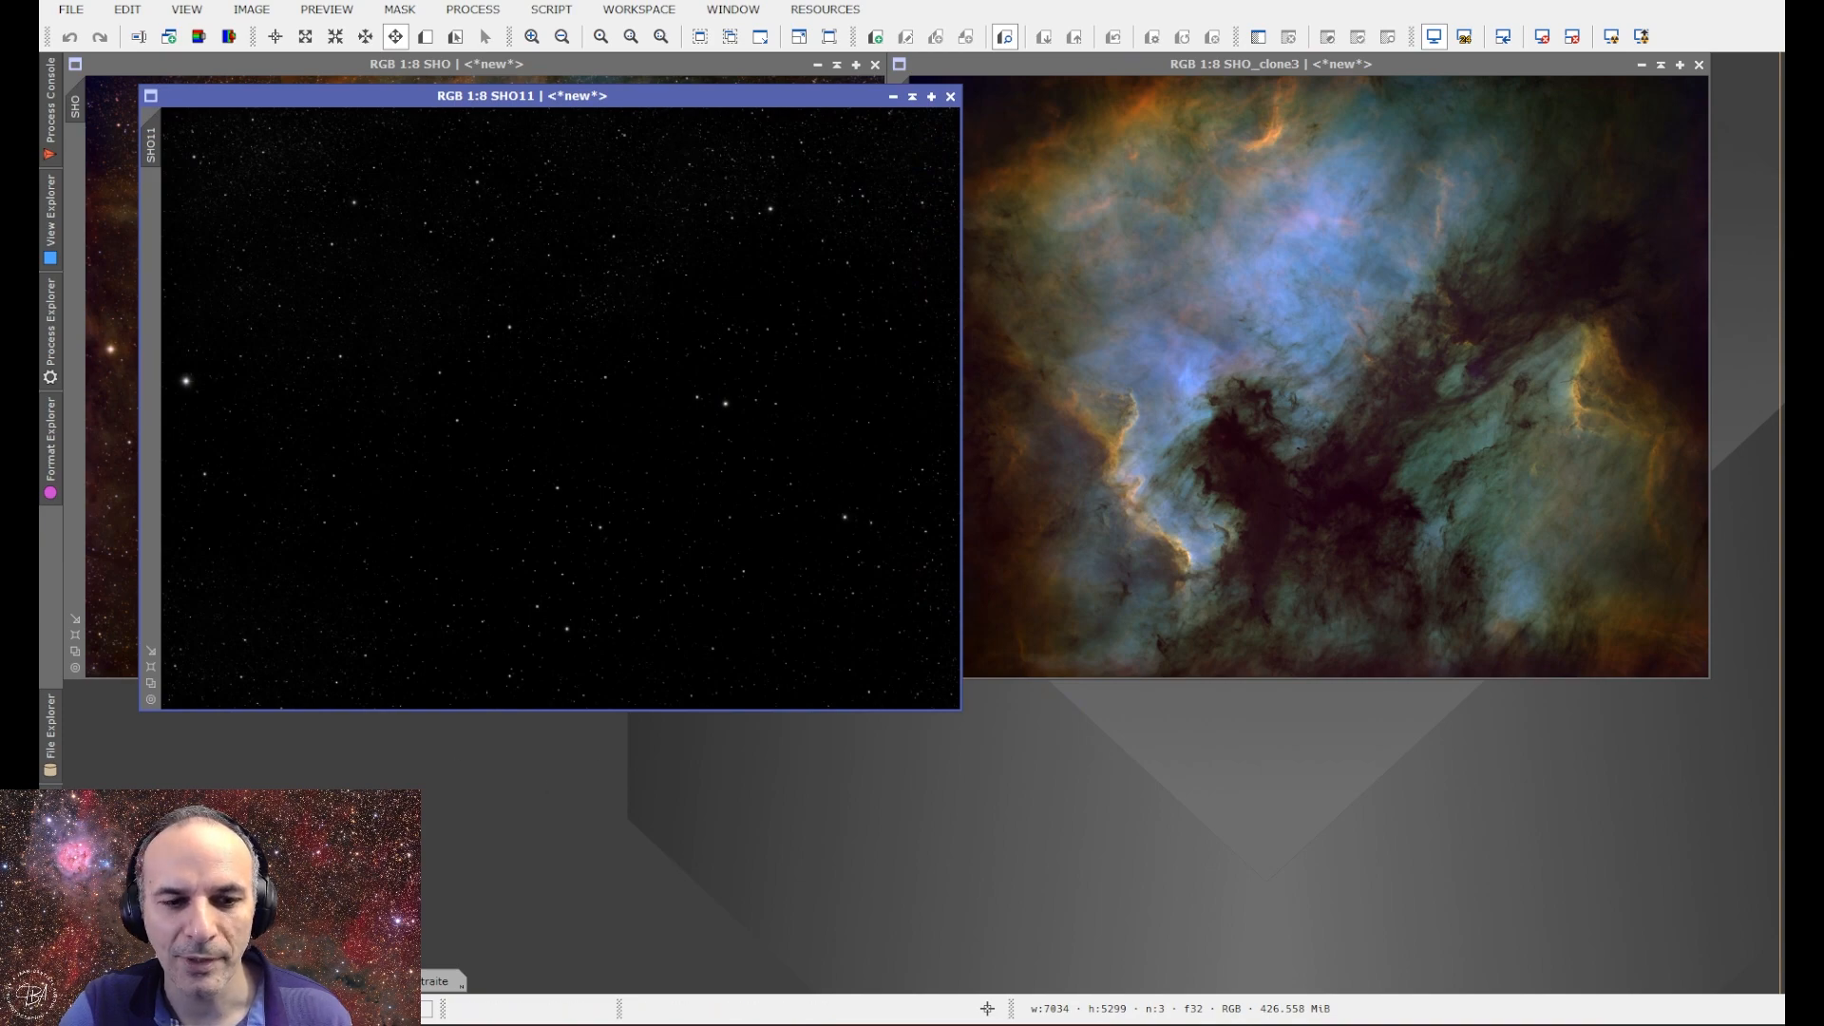
# Replace the luminance of RGB_stars with SHO11 using ChannelCombination in CIE L*a*b* with only the L channel enabled.
pyautogui.click(473, 10)
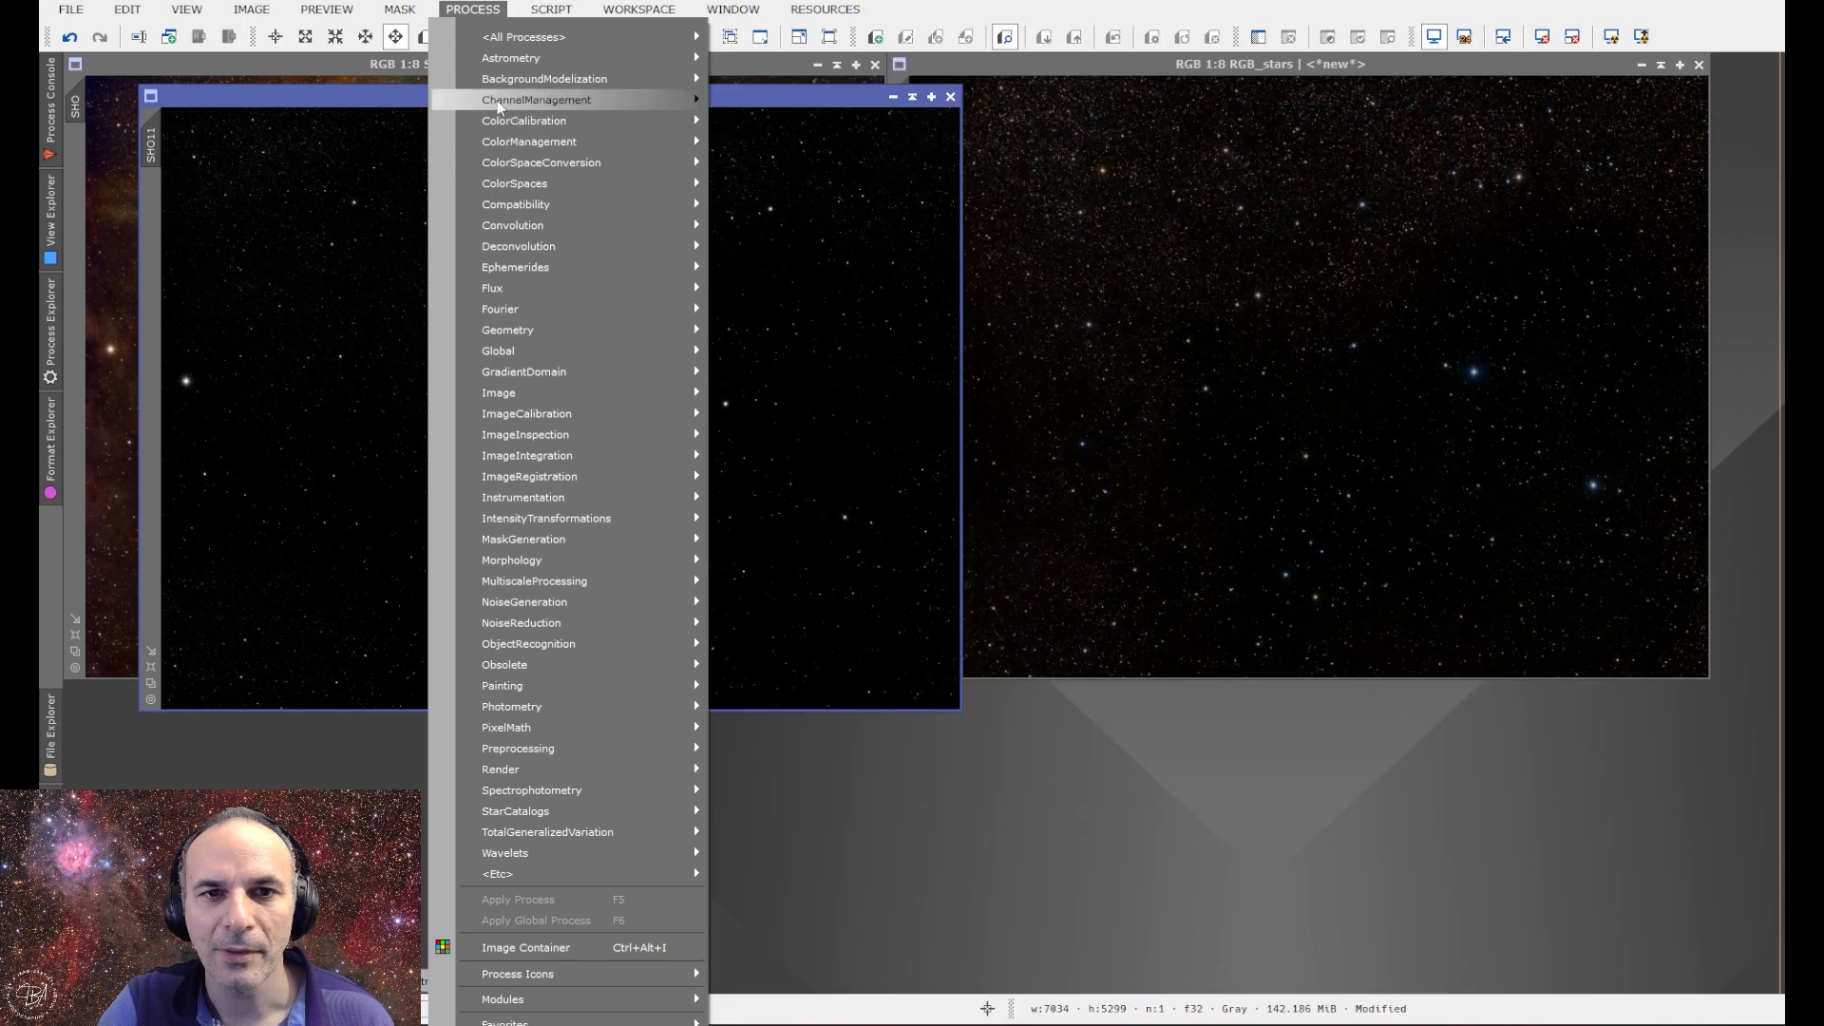
pyautogui.moveTo(500, 102)
pyautogui.click(841, 107)
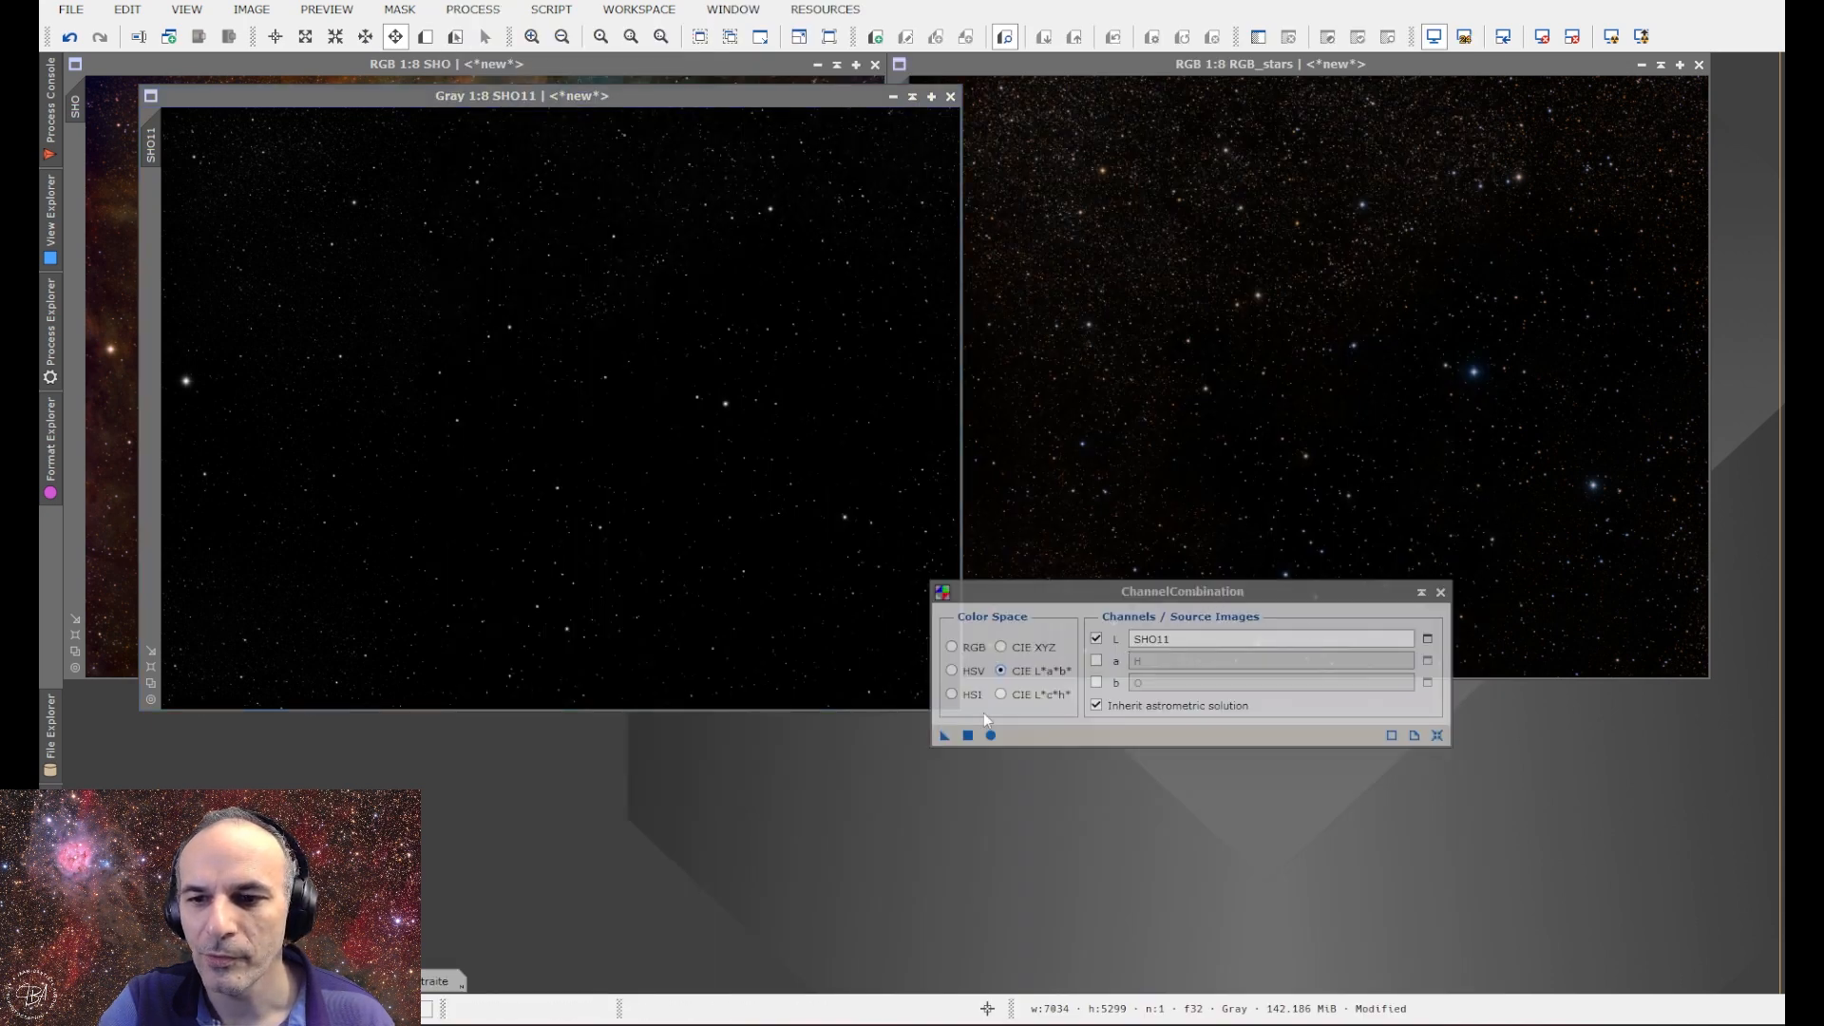
pyautogui.moveTo(944, 735); pyautogui.dragTo(1352, 509)
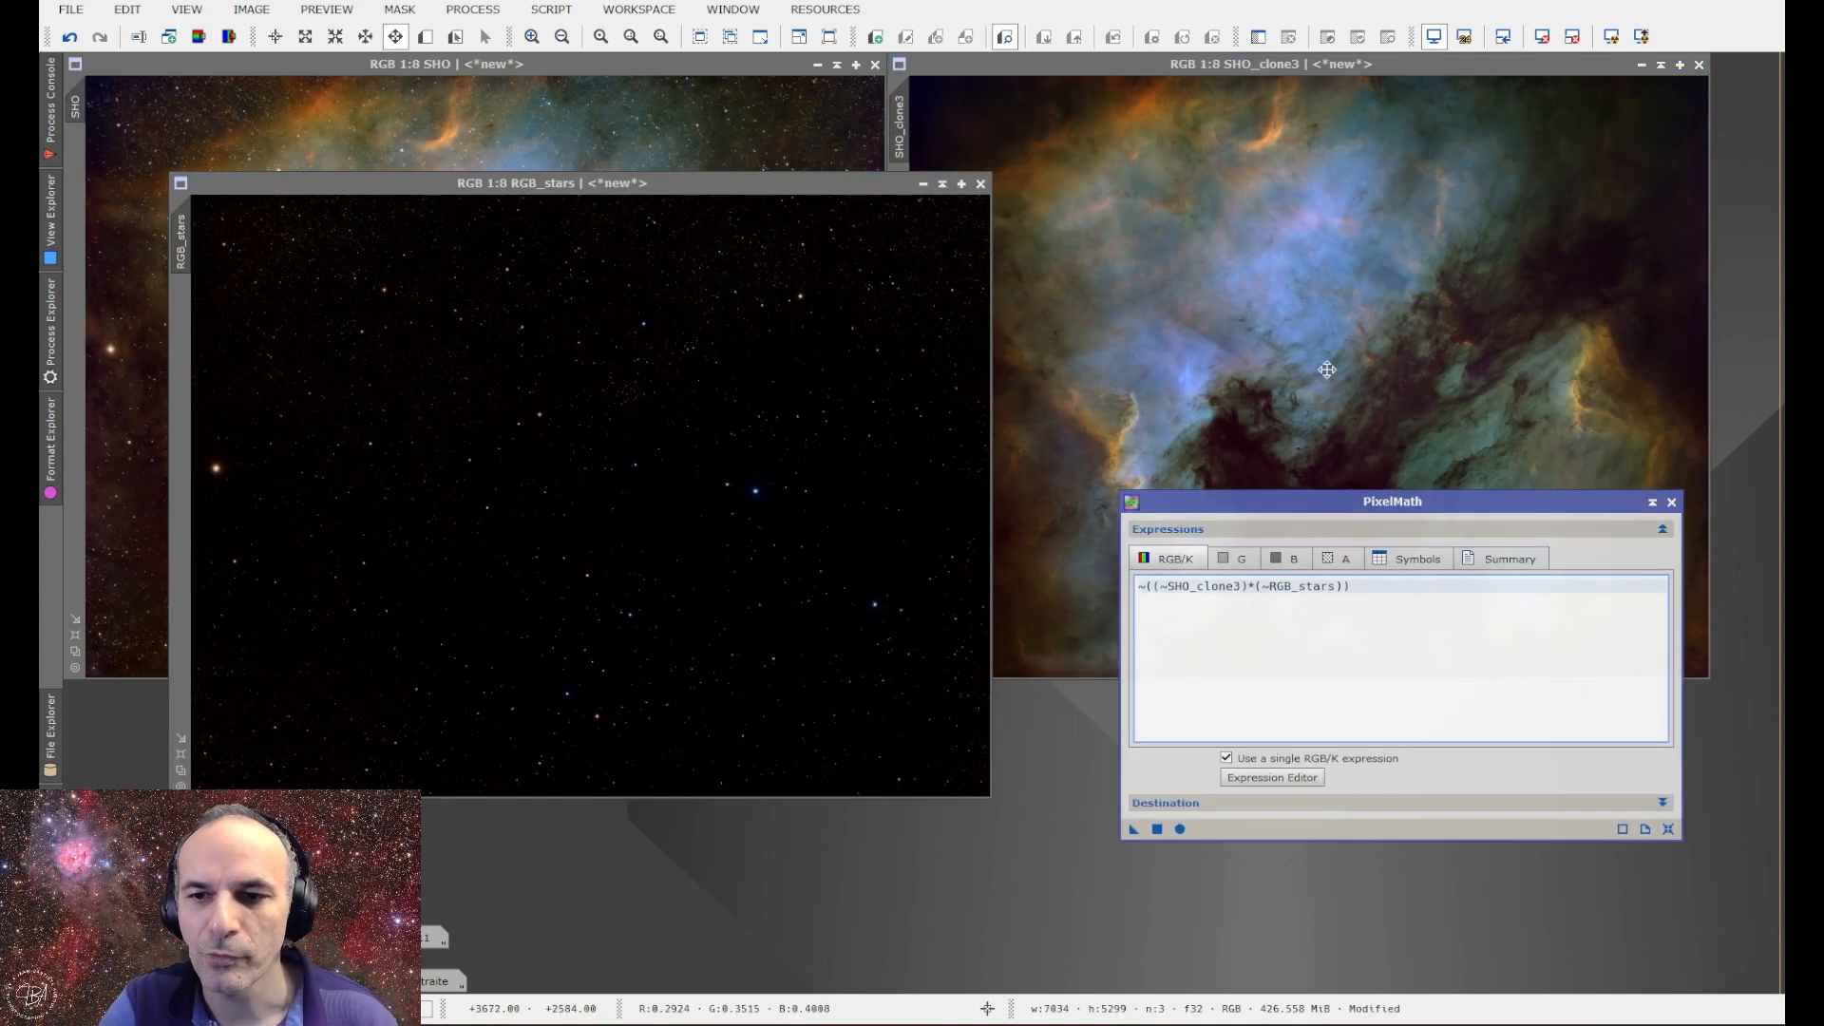
# Blend RGB_stars into SHO_clone3 with the PixelMath expression ~((~SHO_clone3)*(~RGB_stars)) and compare its stars with SHO at matching 1:1 views.
pyautogui.moveTo(1140, 827); pyautogui.dragTo(1245, 437)
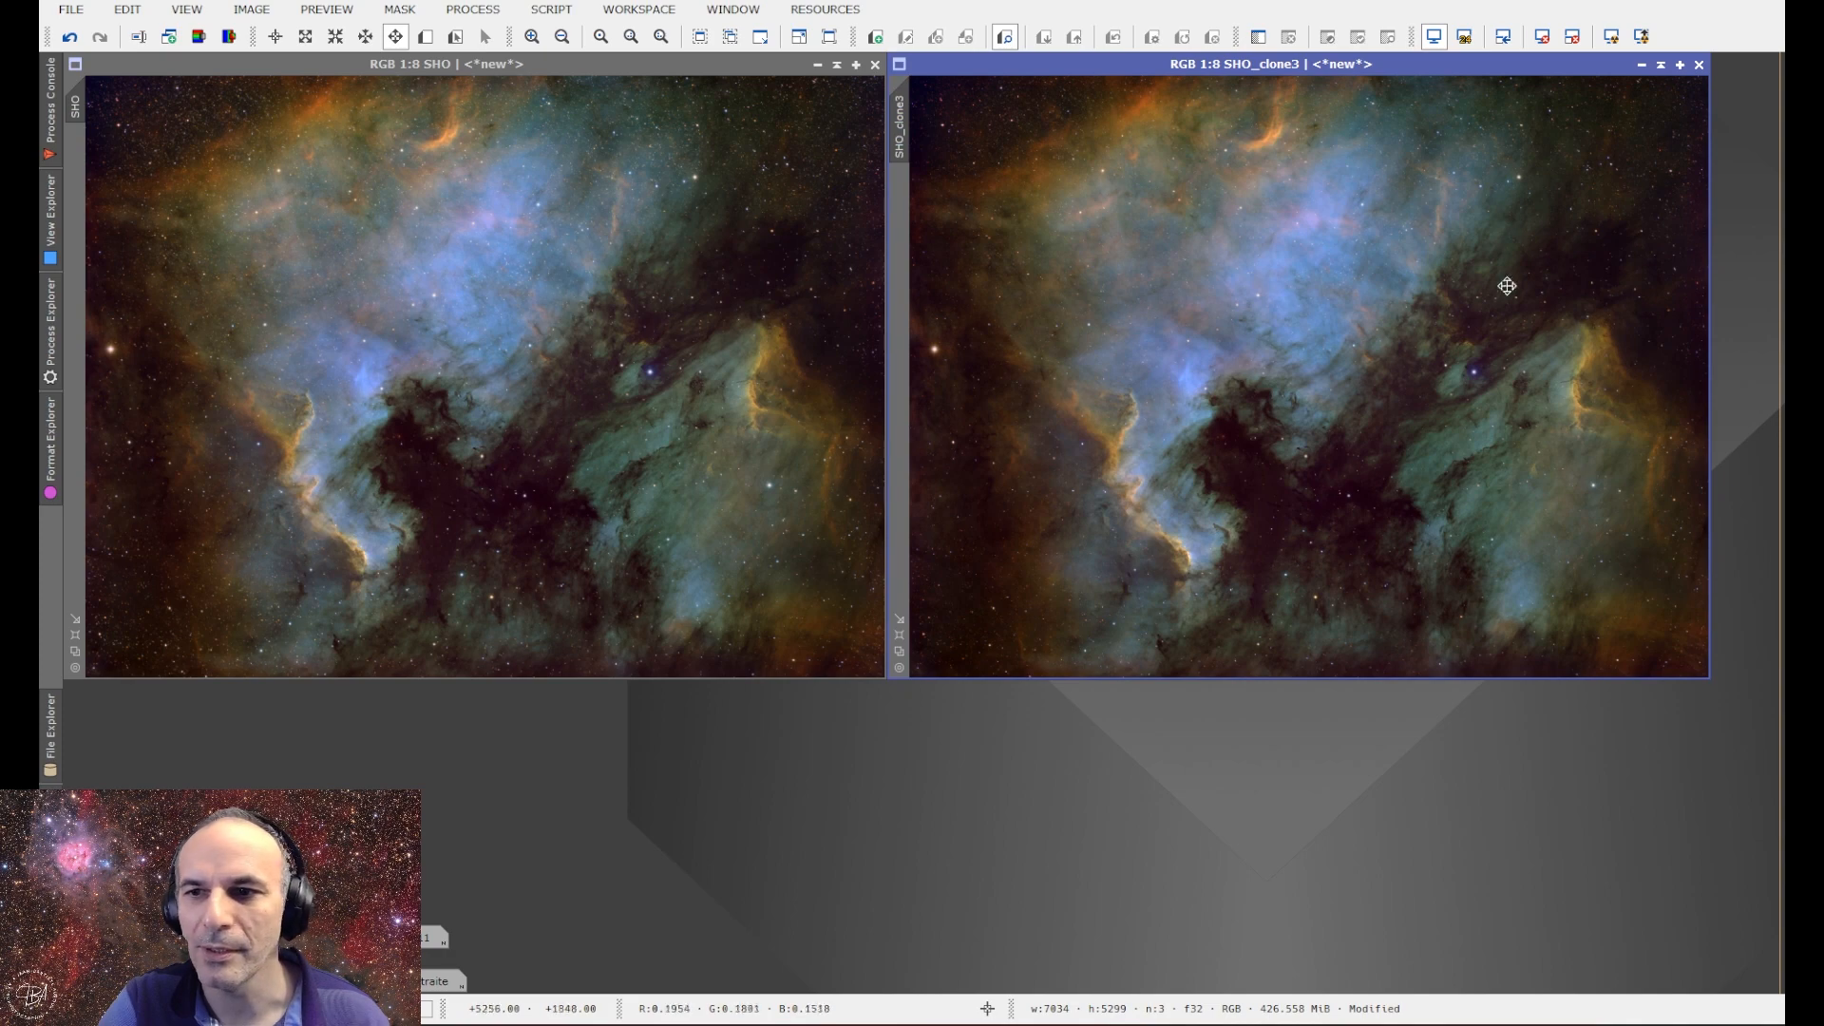
pyautogui.scroll(7, 499, 248)
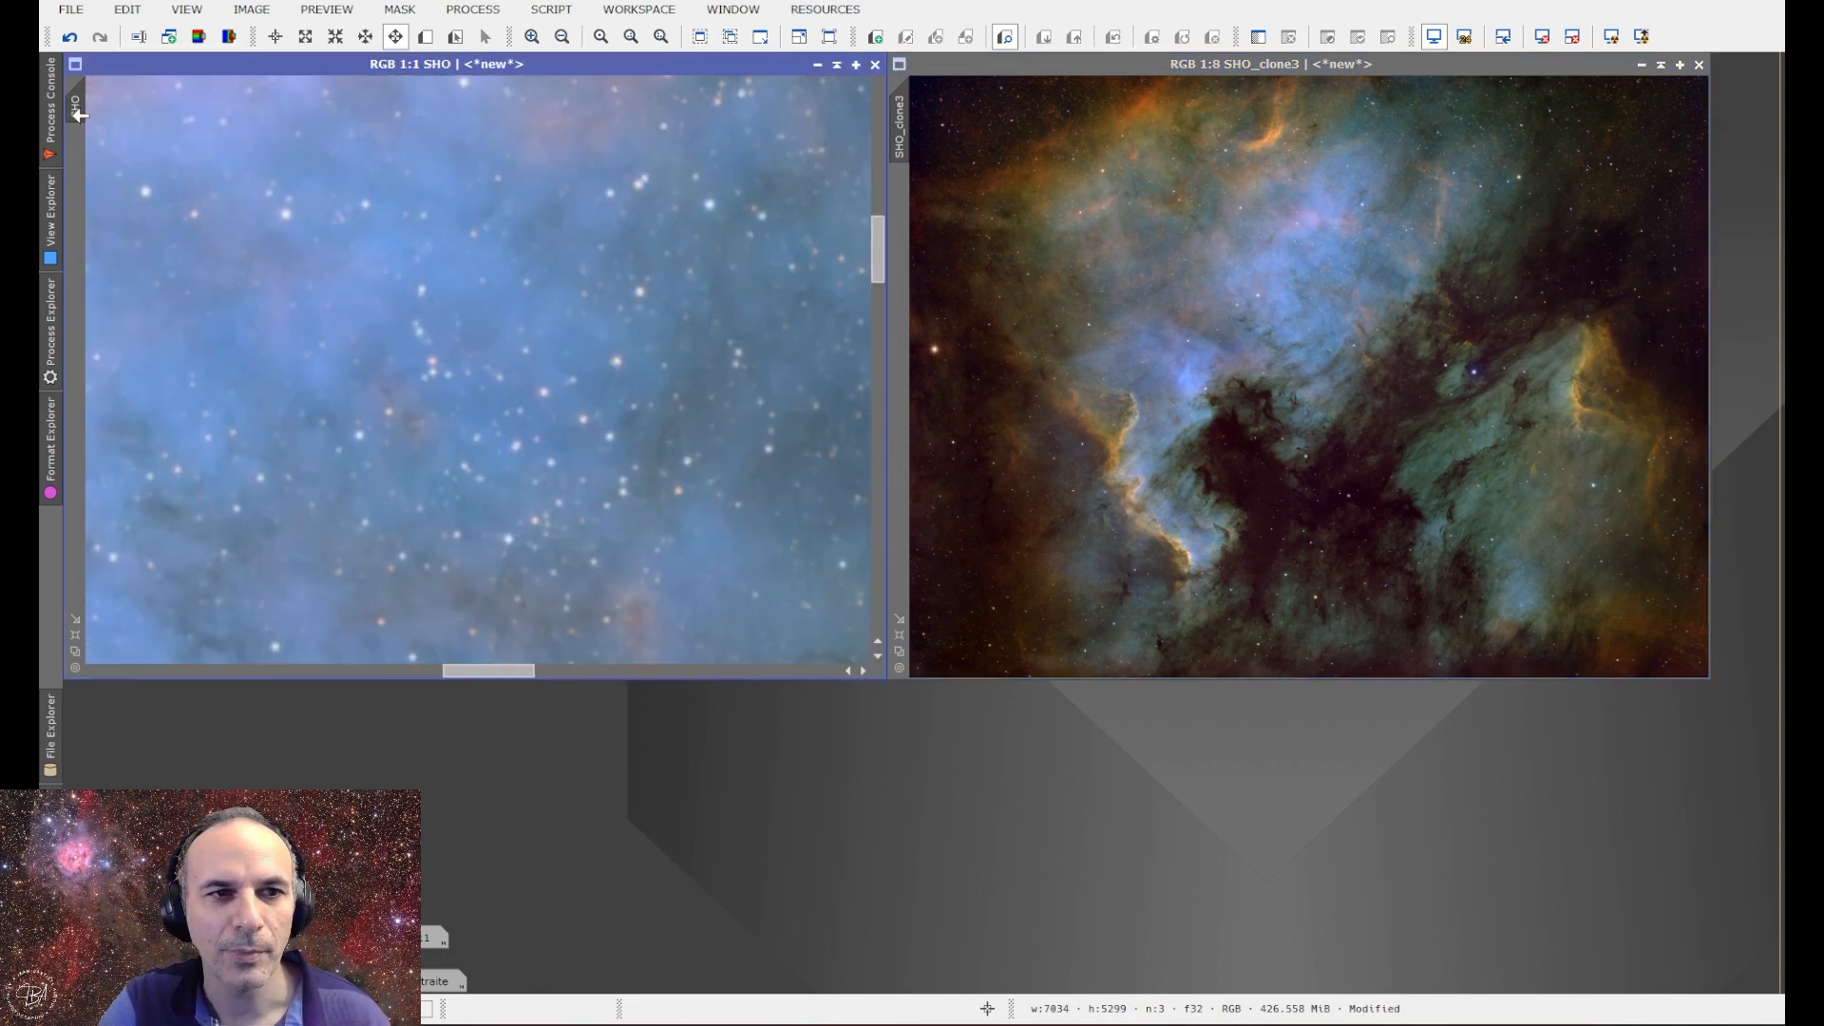
pyautogui.moveTo(75, 106); pyautogui.dragTo(902, 136)
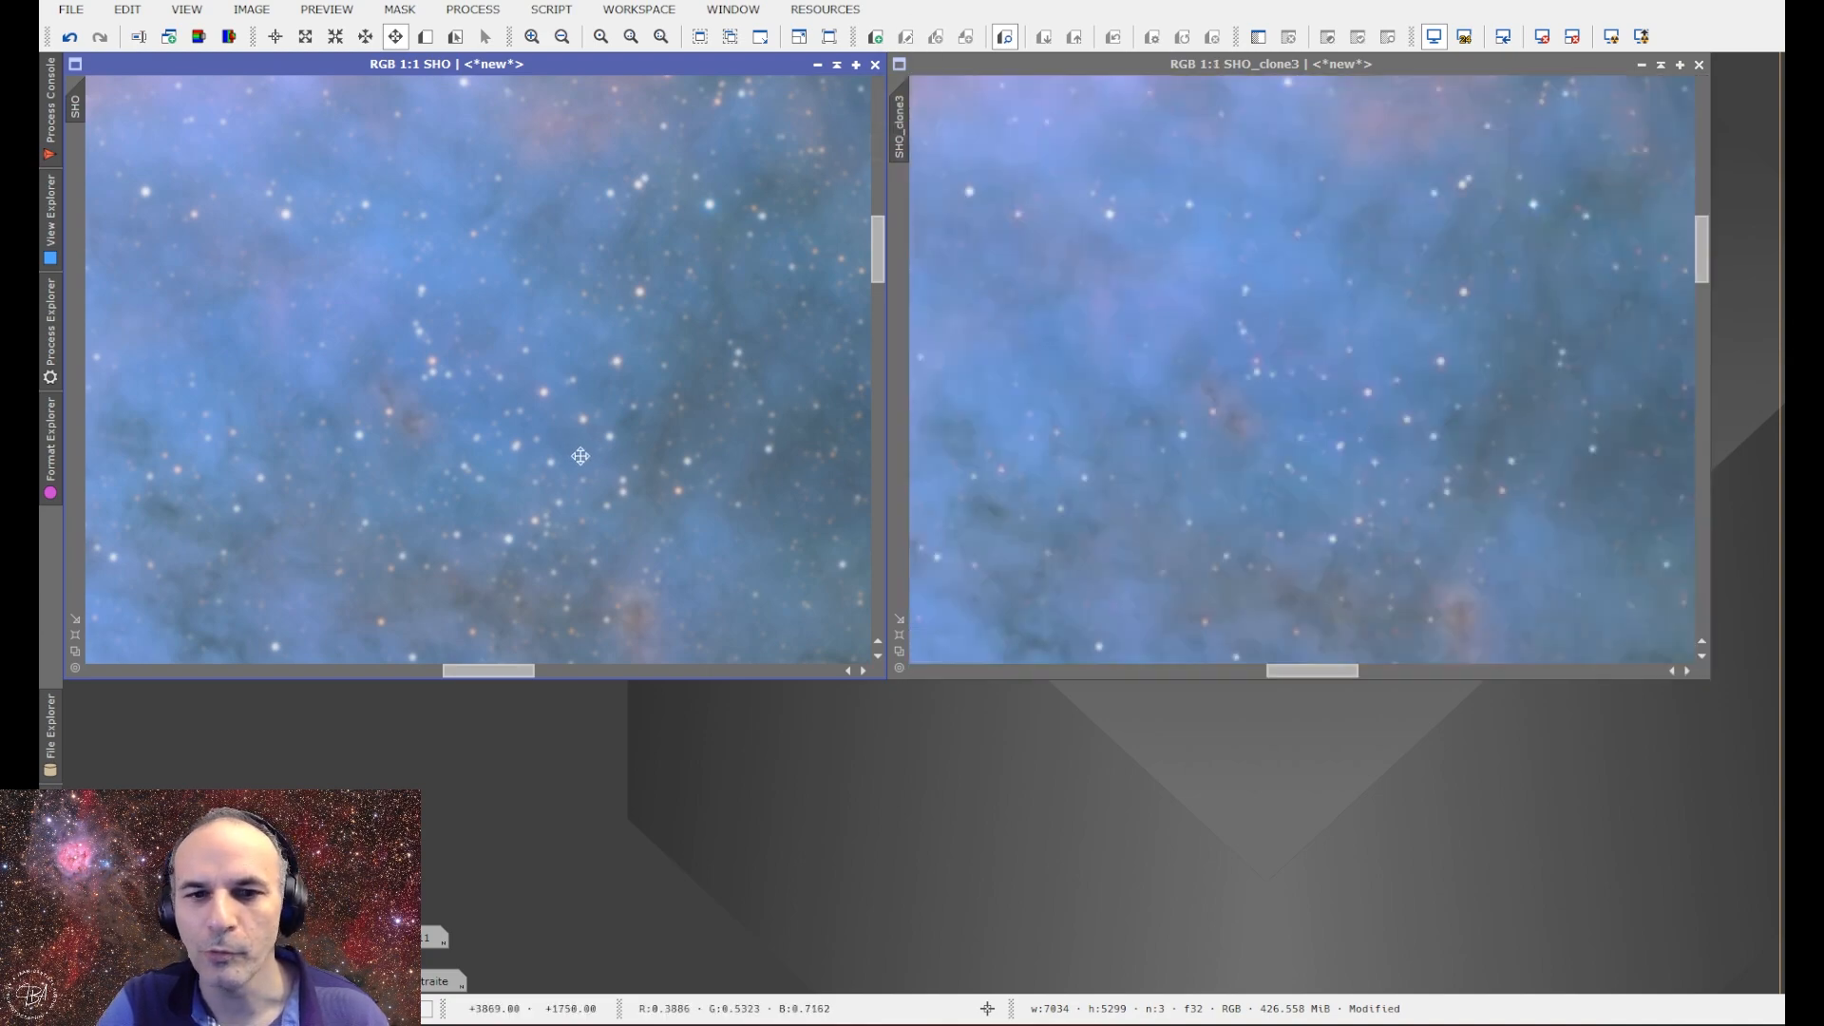
pyautogui.scroll(-7, 535, 431)
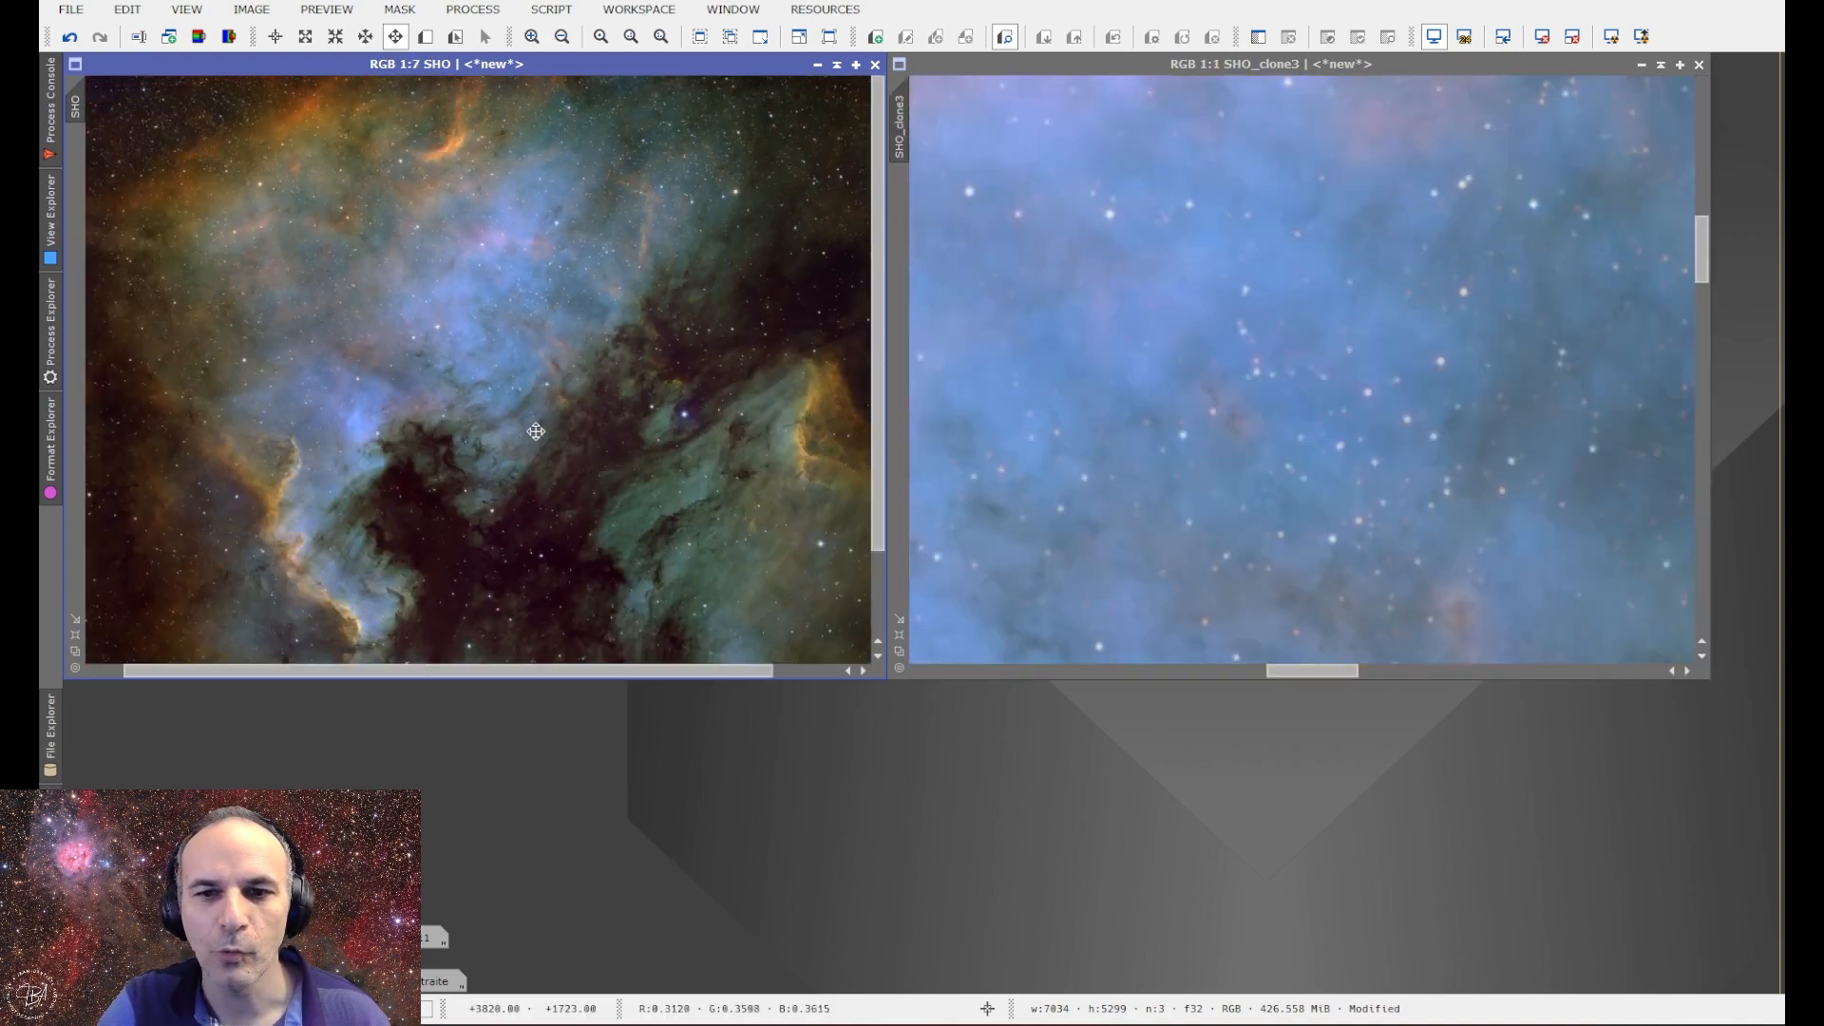
pyautogui.scroll(-6, 1381, 467)
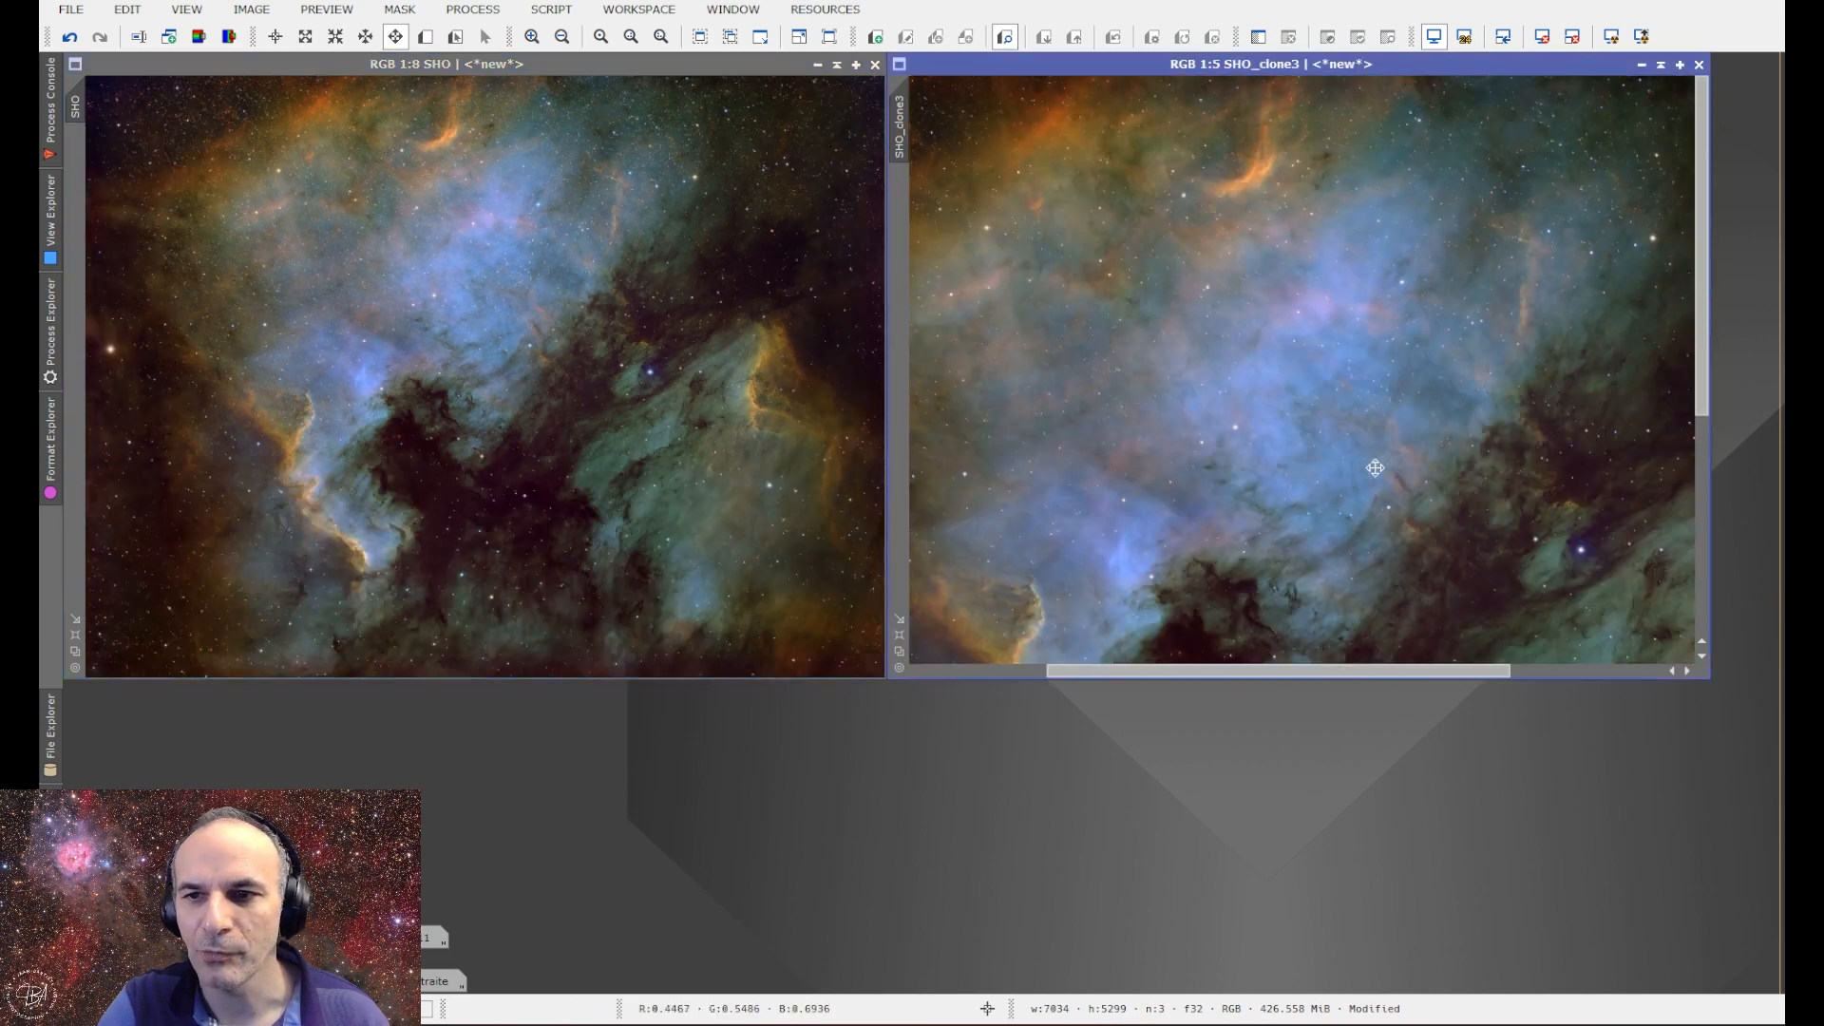
pyautogui.scroll(-1, 1375, 468)
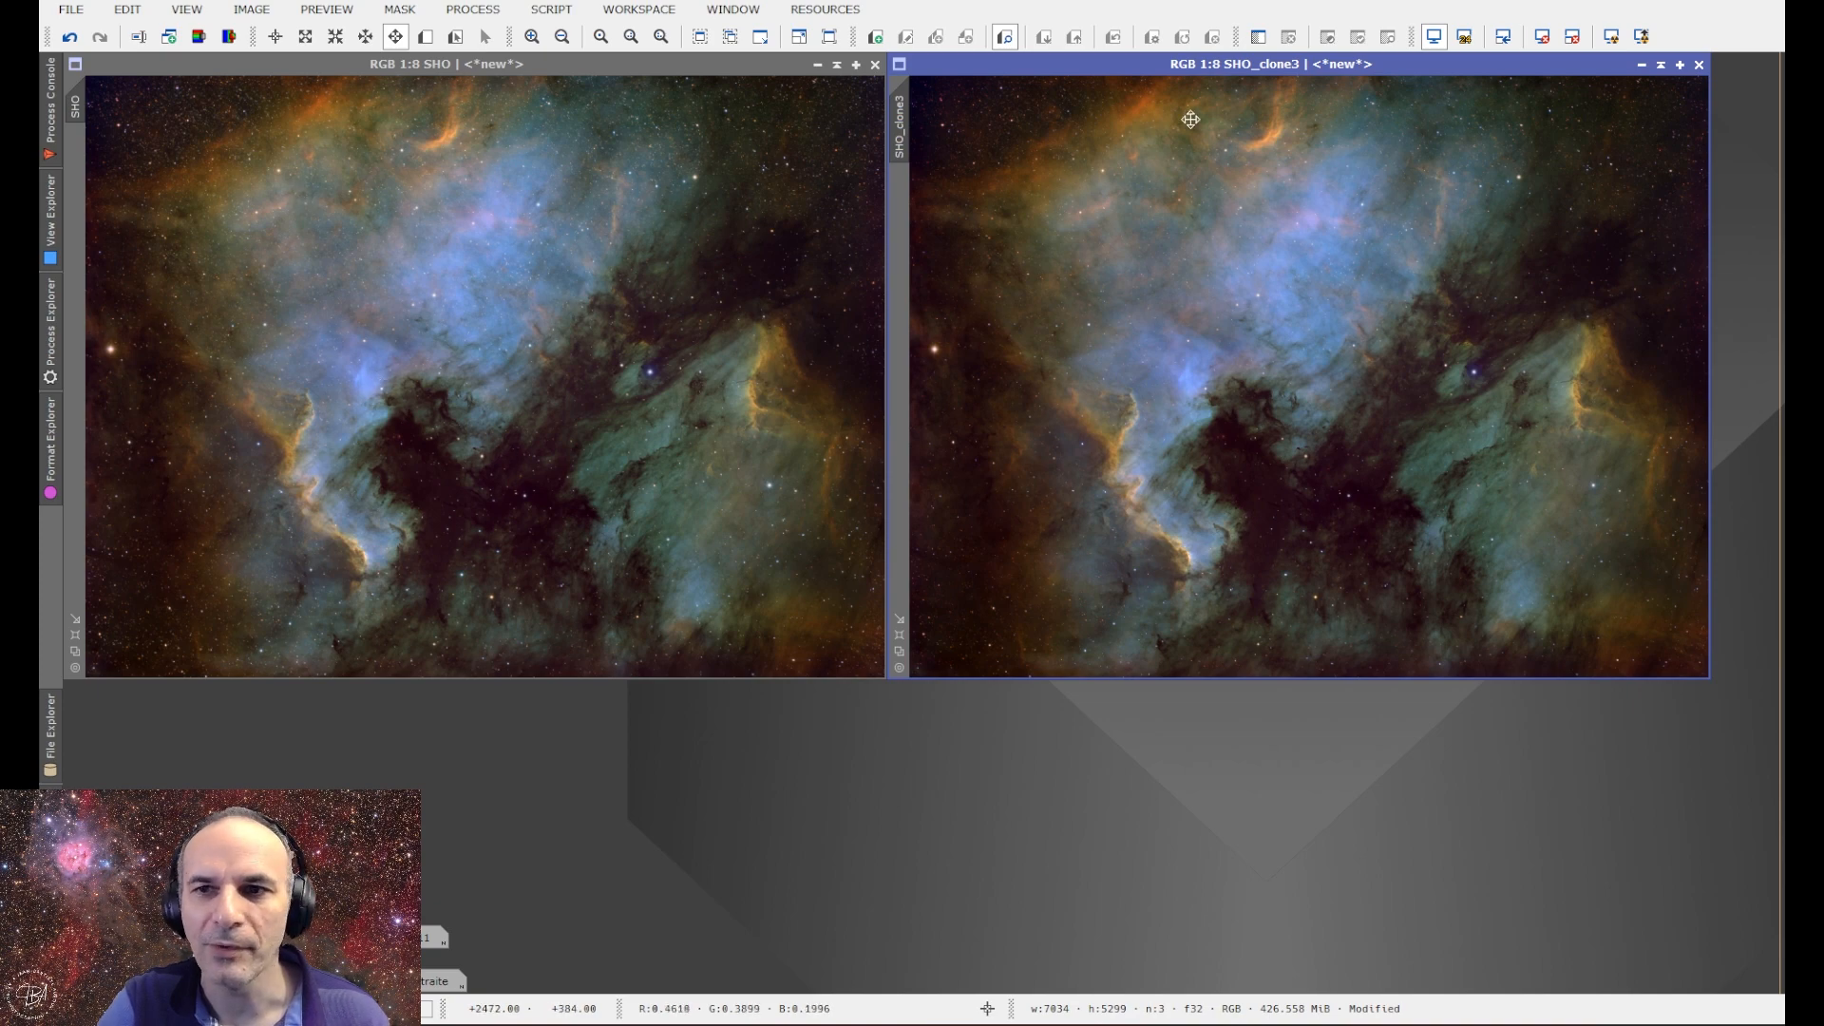
# Place SHO_clone1 and SHO_clone side by side and examine the stars over the blue nebulosity in SHO_clone1 up close.
pyautogui.moveTo(1205, 70); pyautogui.dragTo(388, 80)
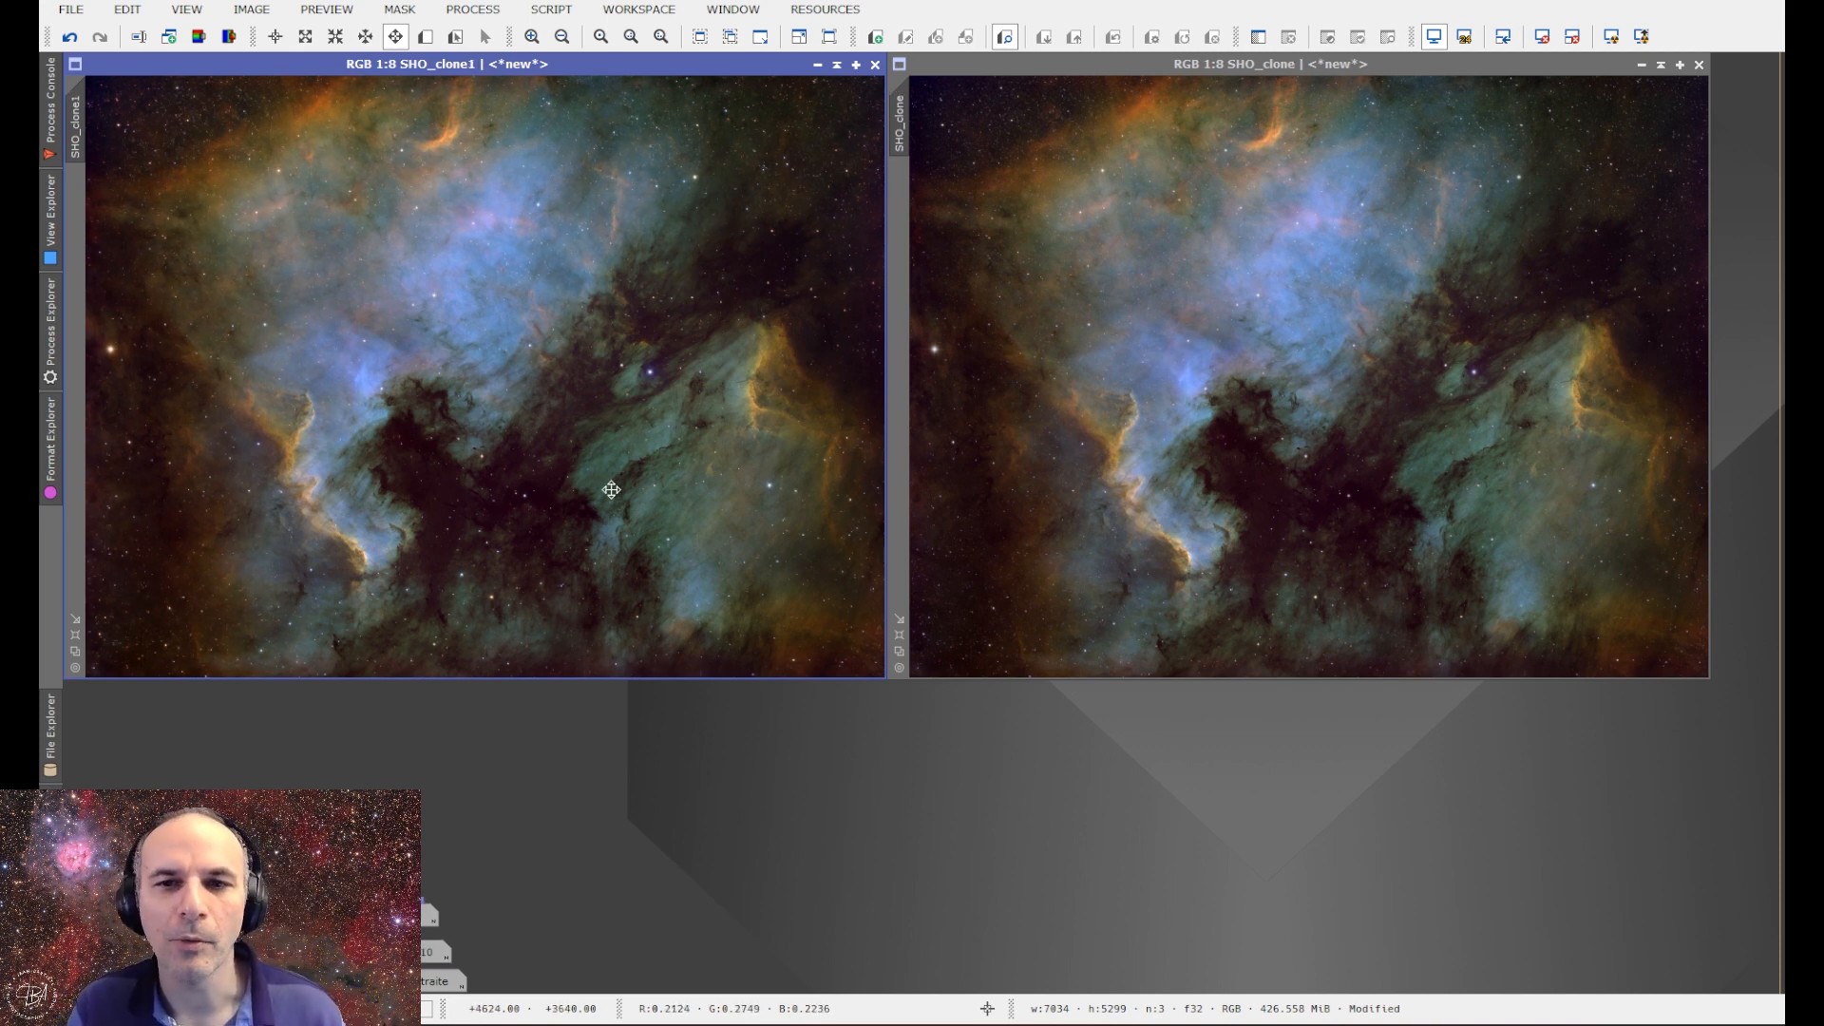
pyautogui.scroll(5, 324, 270)
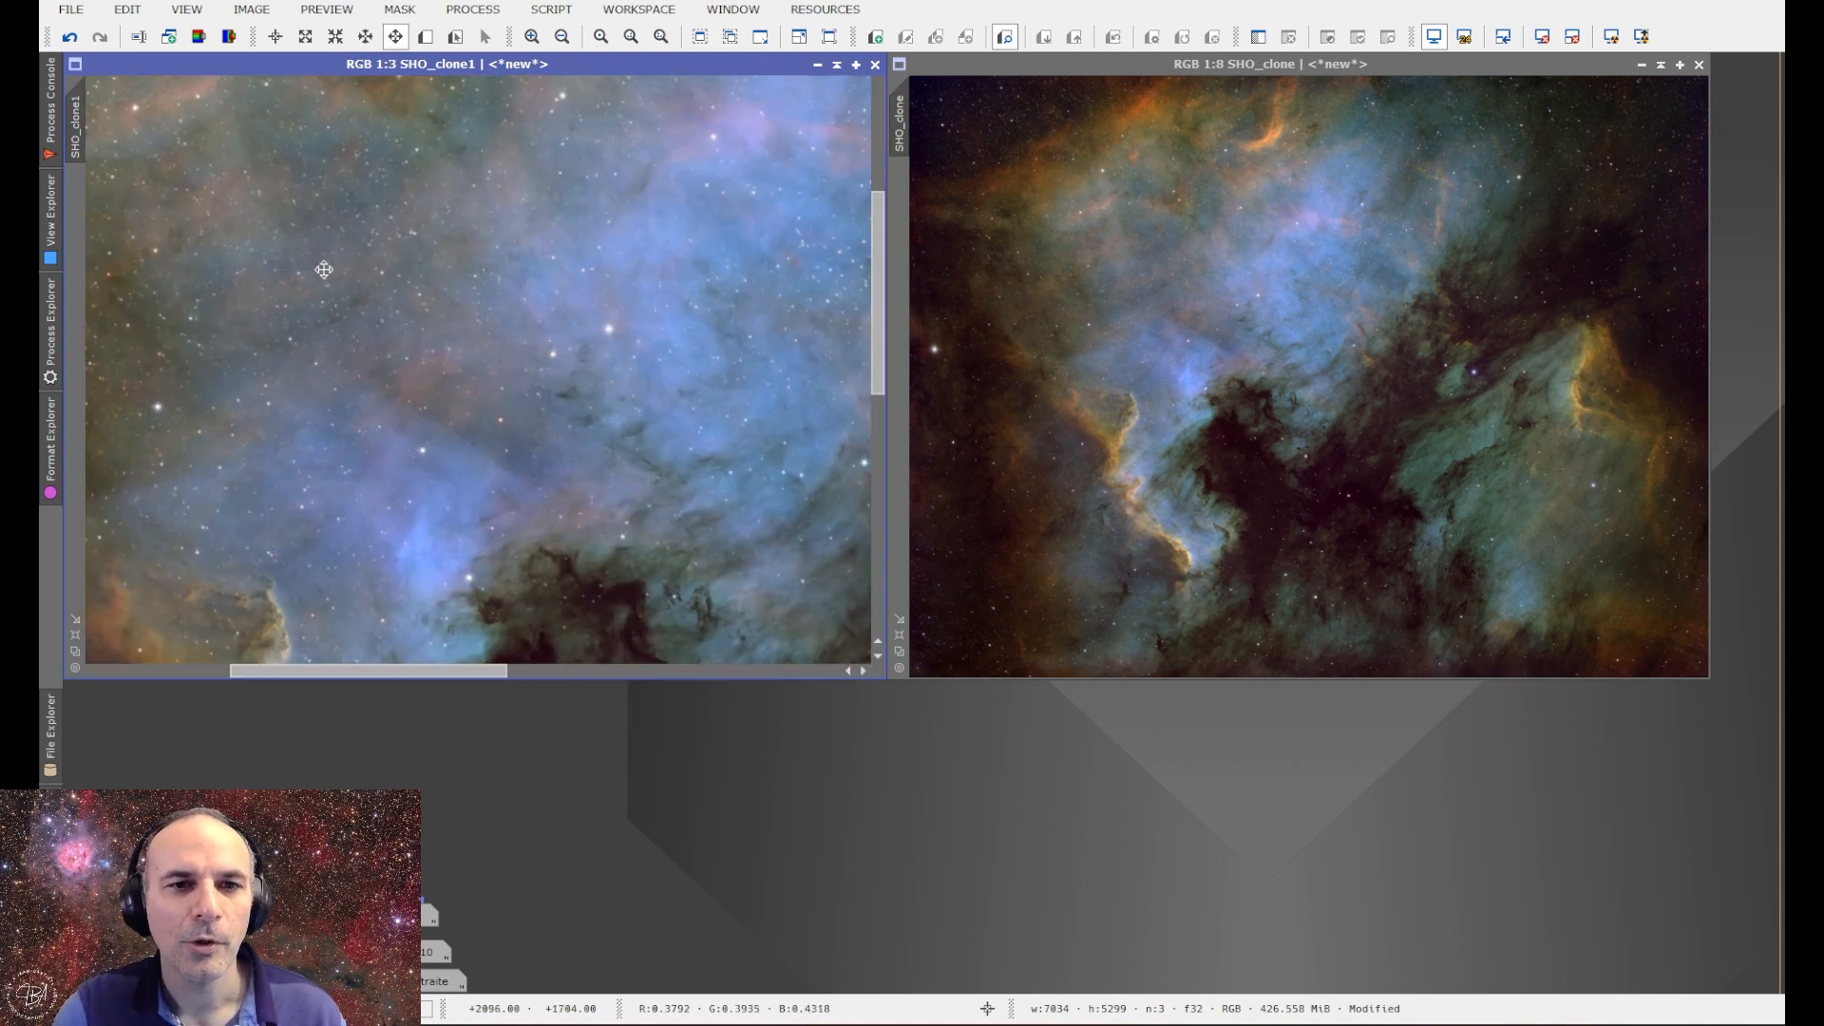
pyautogui.scroll(1, 324, 270)
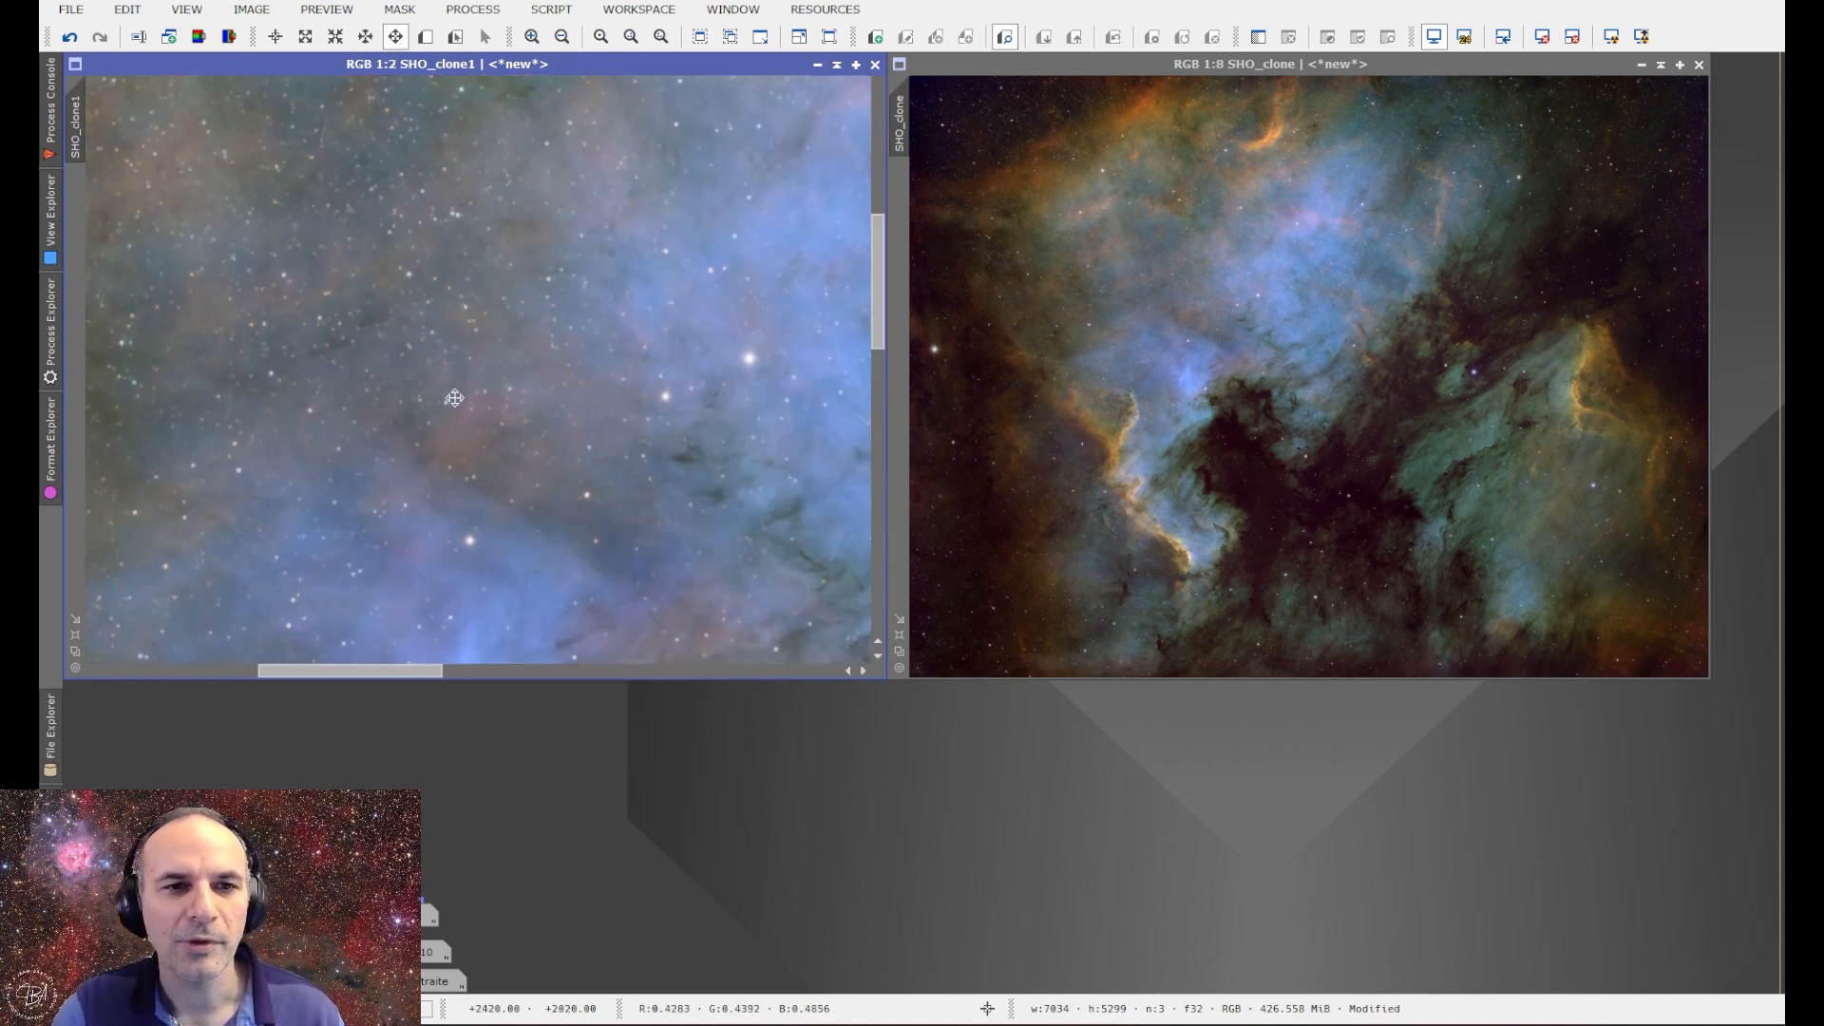
pyautogui.scroll(-5, 568, 400)
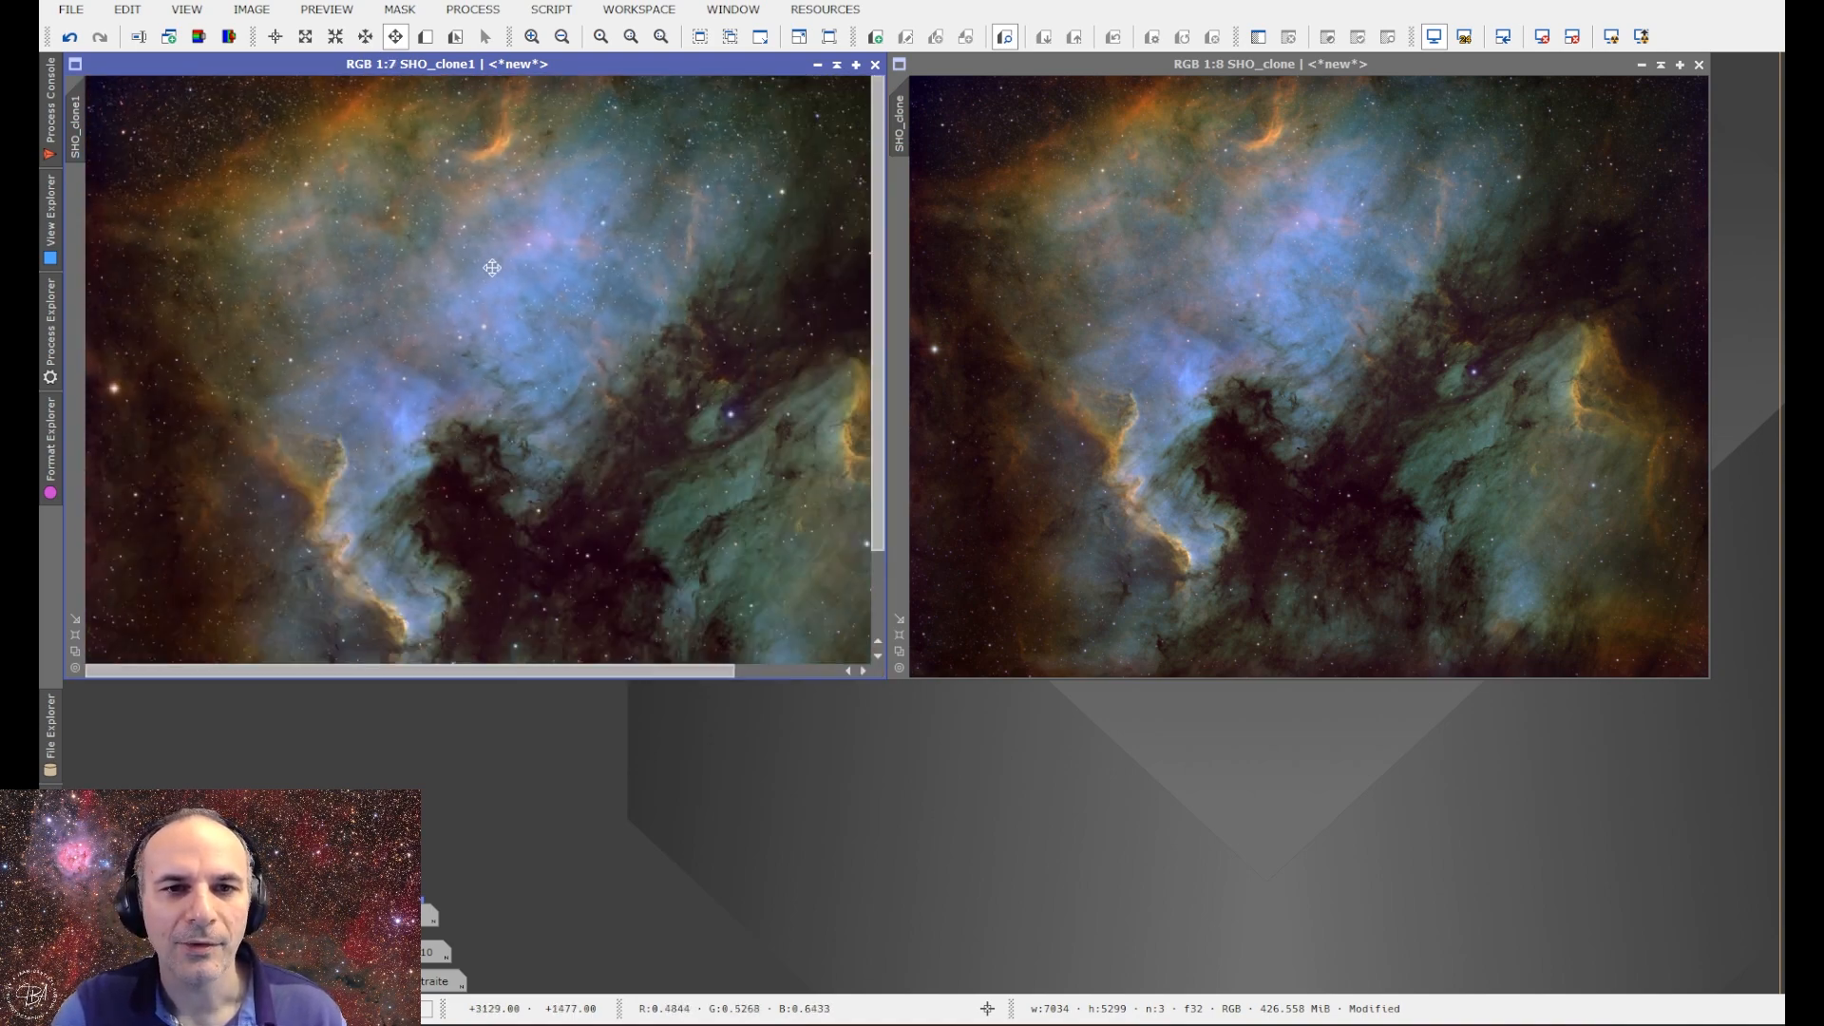
pyautogui.scroll(7, 491, 267)
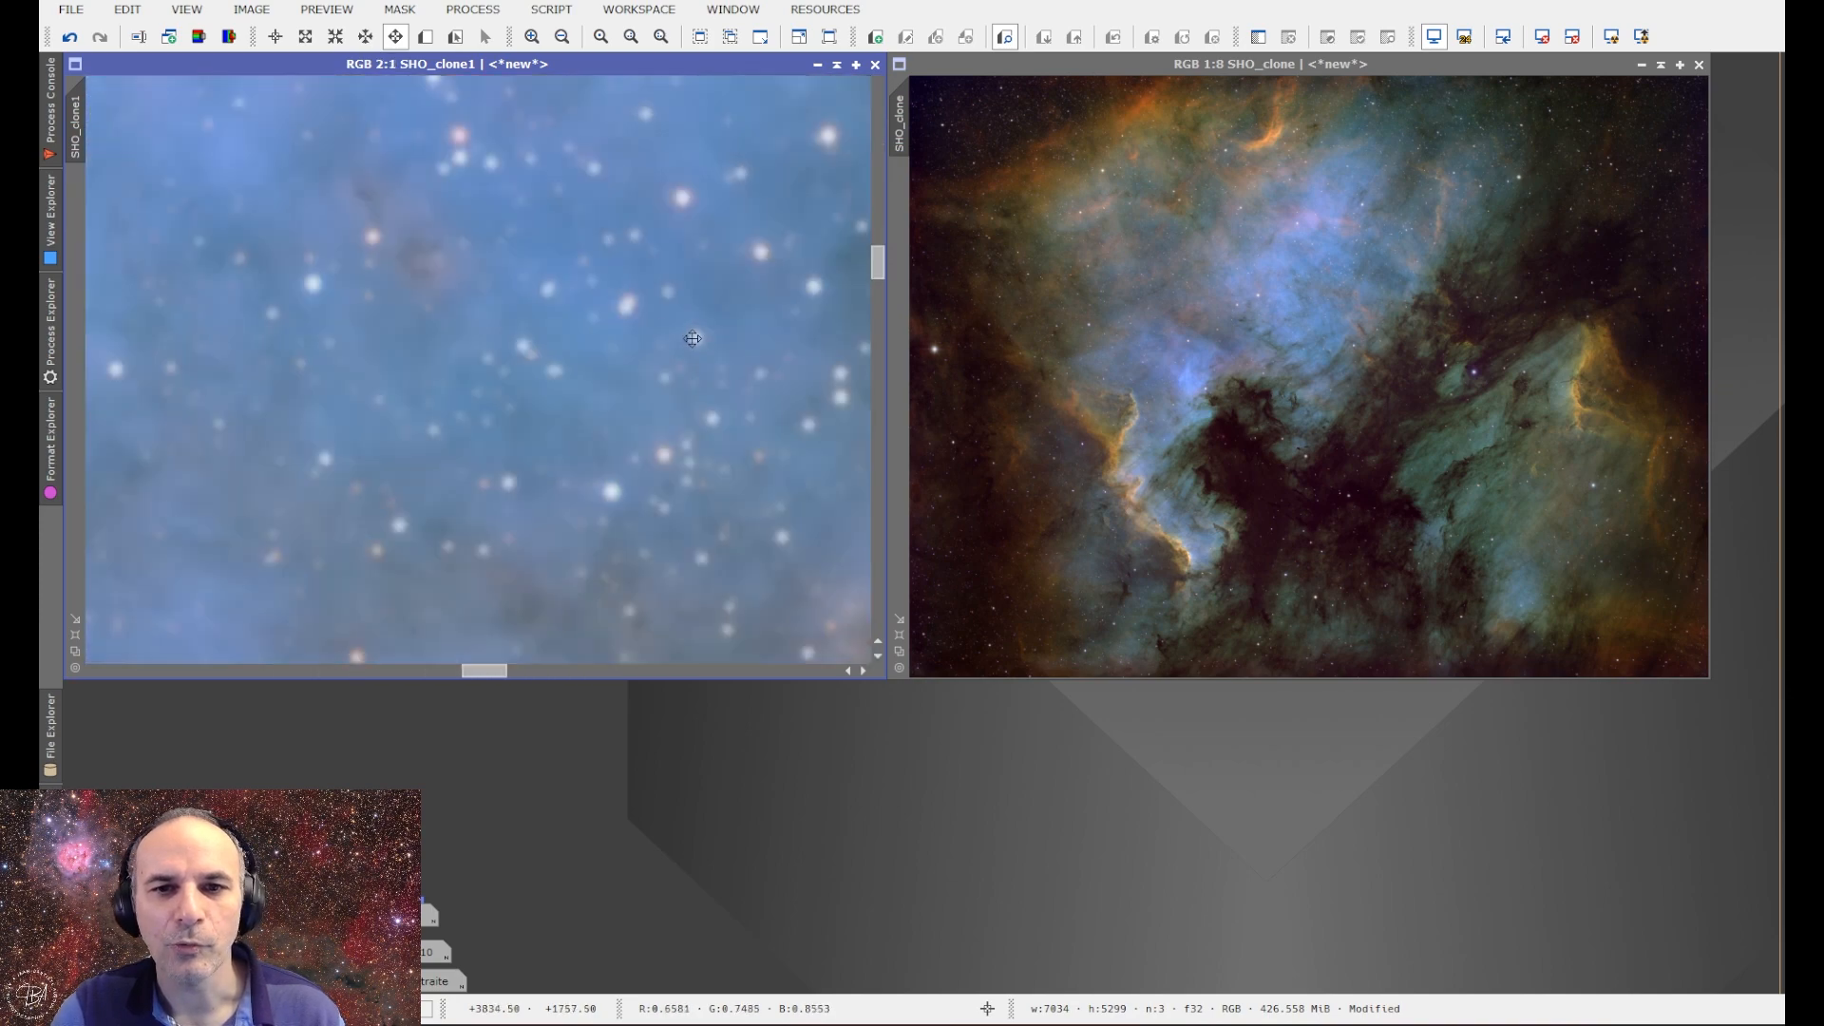
pyautogui.scroll(-9, 693, 339)
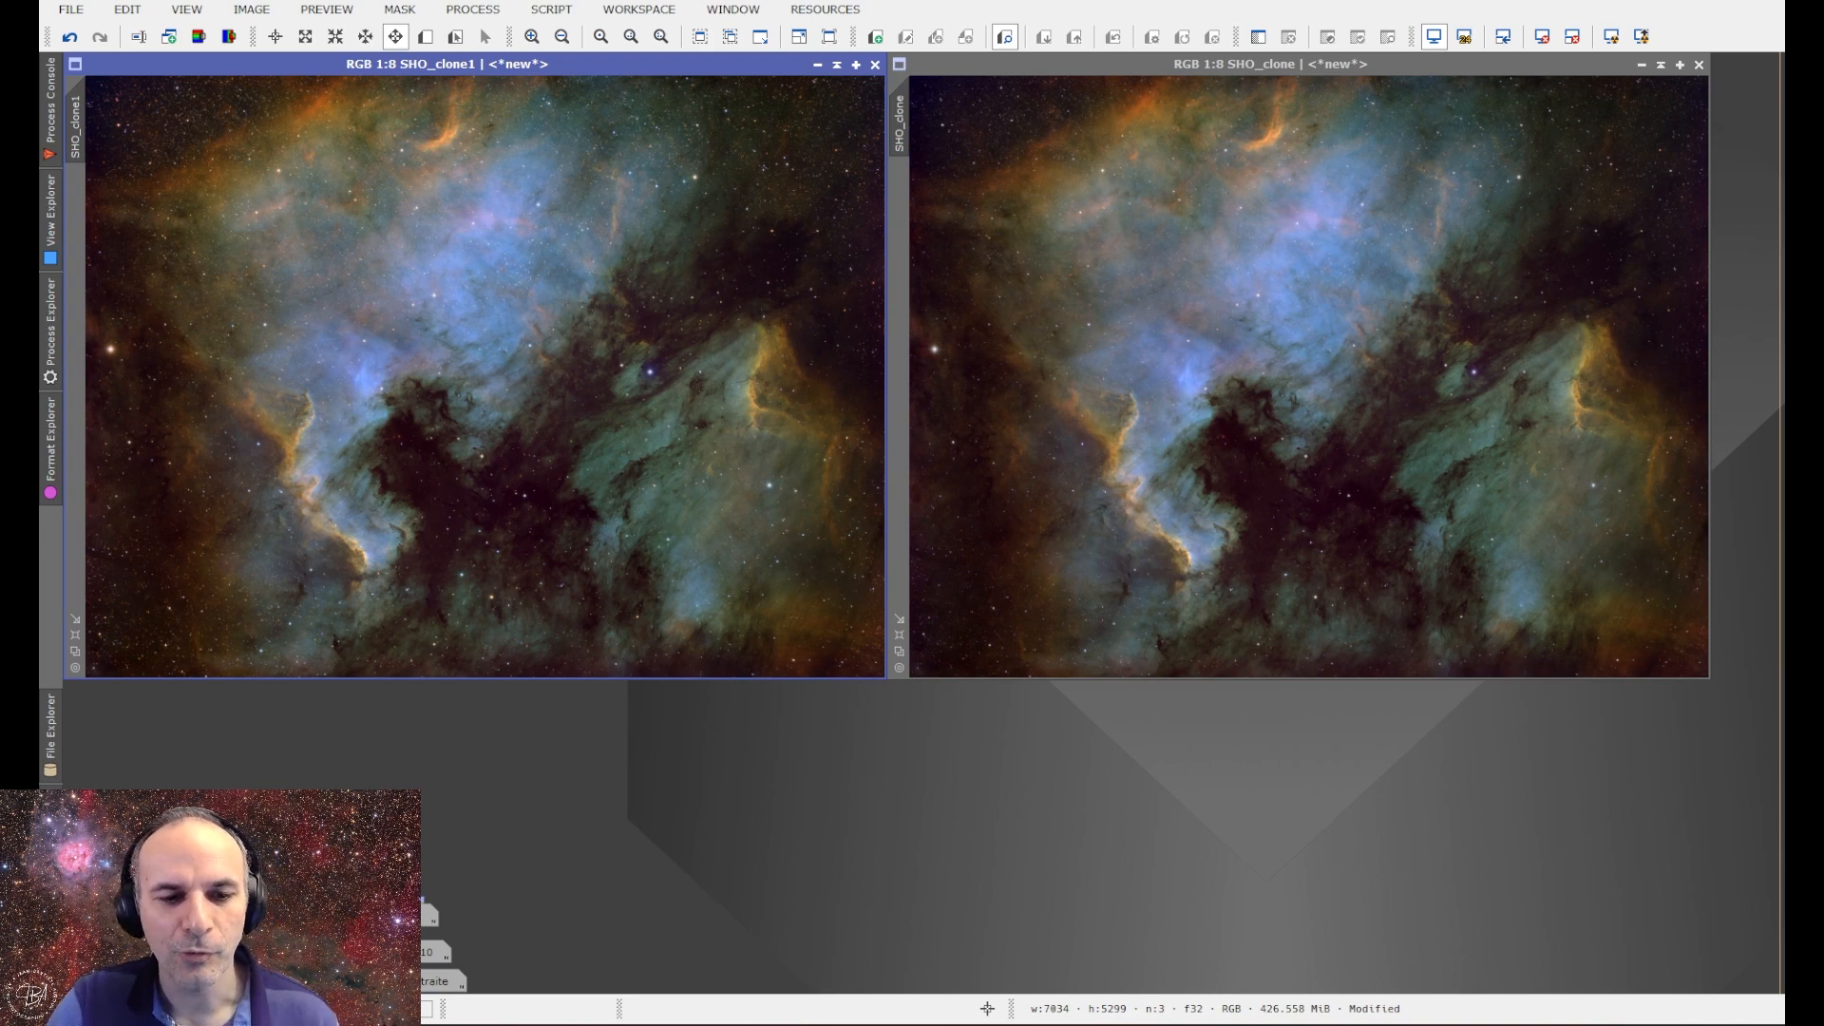
# Examine the star cluster in the grayscale Image114 up close at 2:1, and minimise that image.
pyautogui.scroll(5, 517, 281)
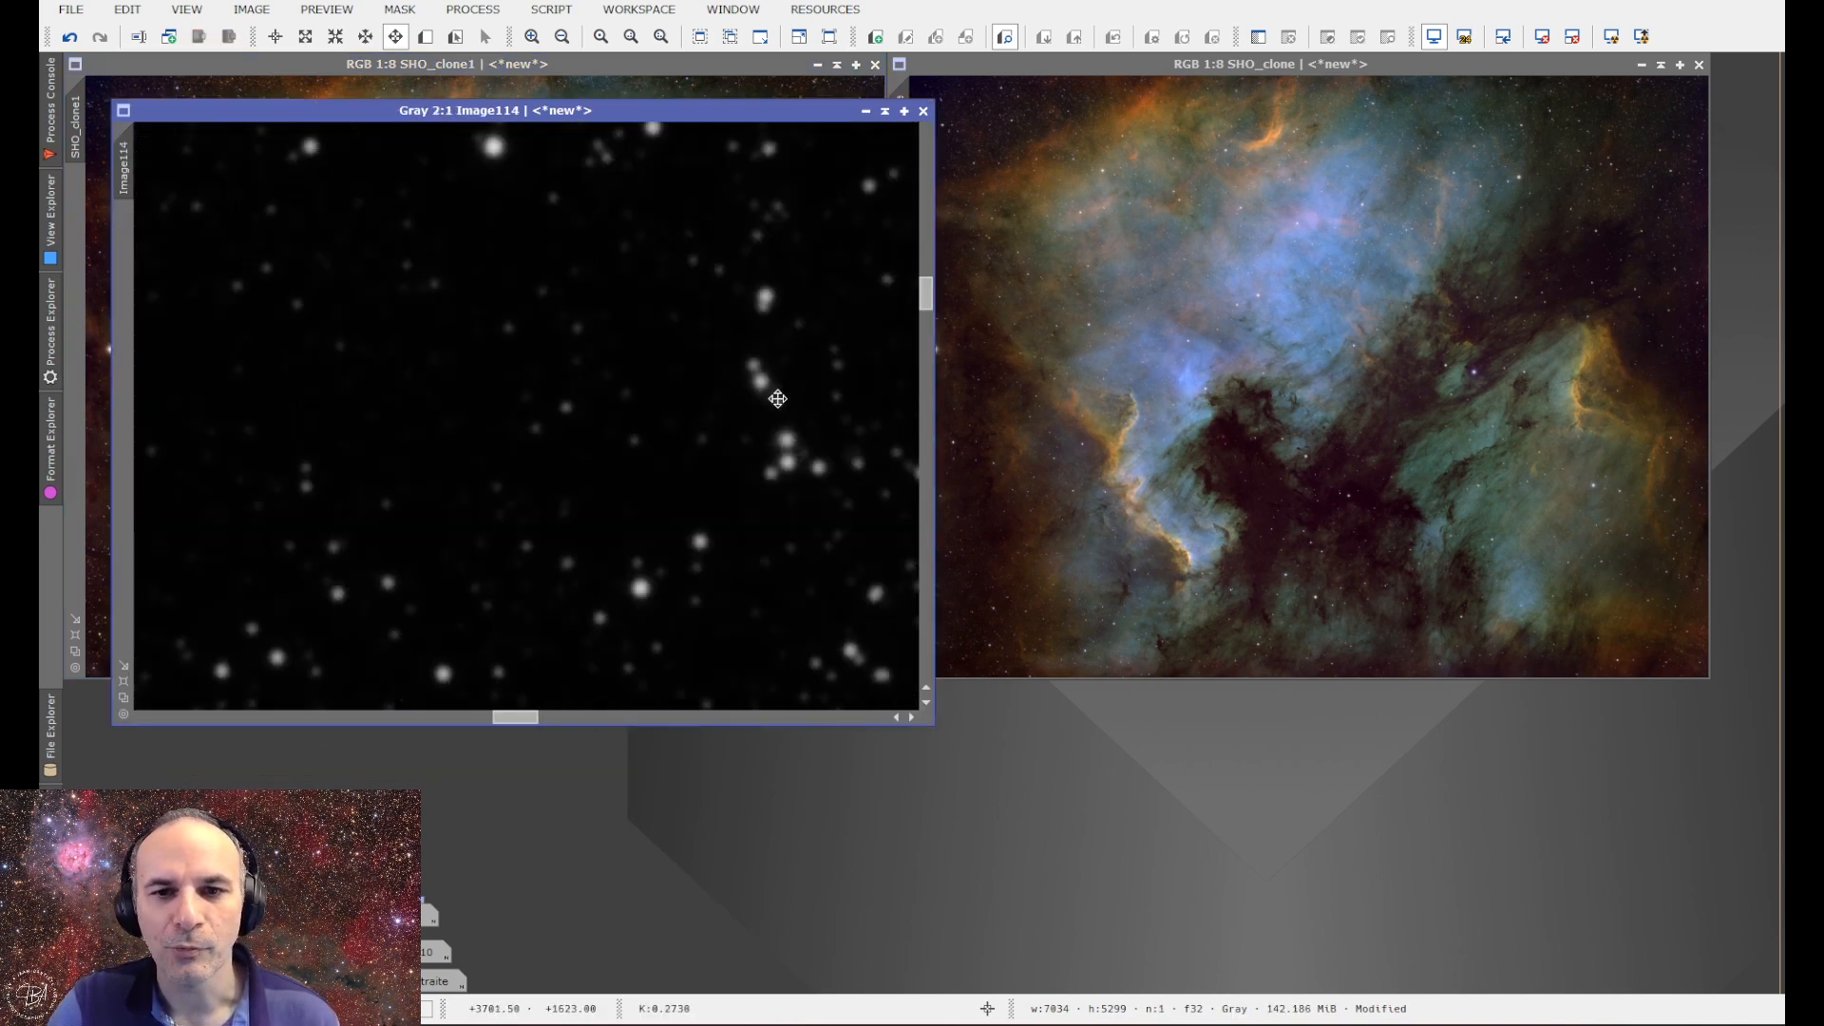
pyautogui.moveTo(777, 398); pyautogui.dragTo(548, 394)
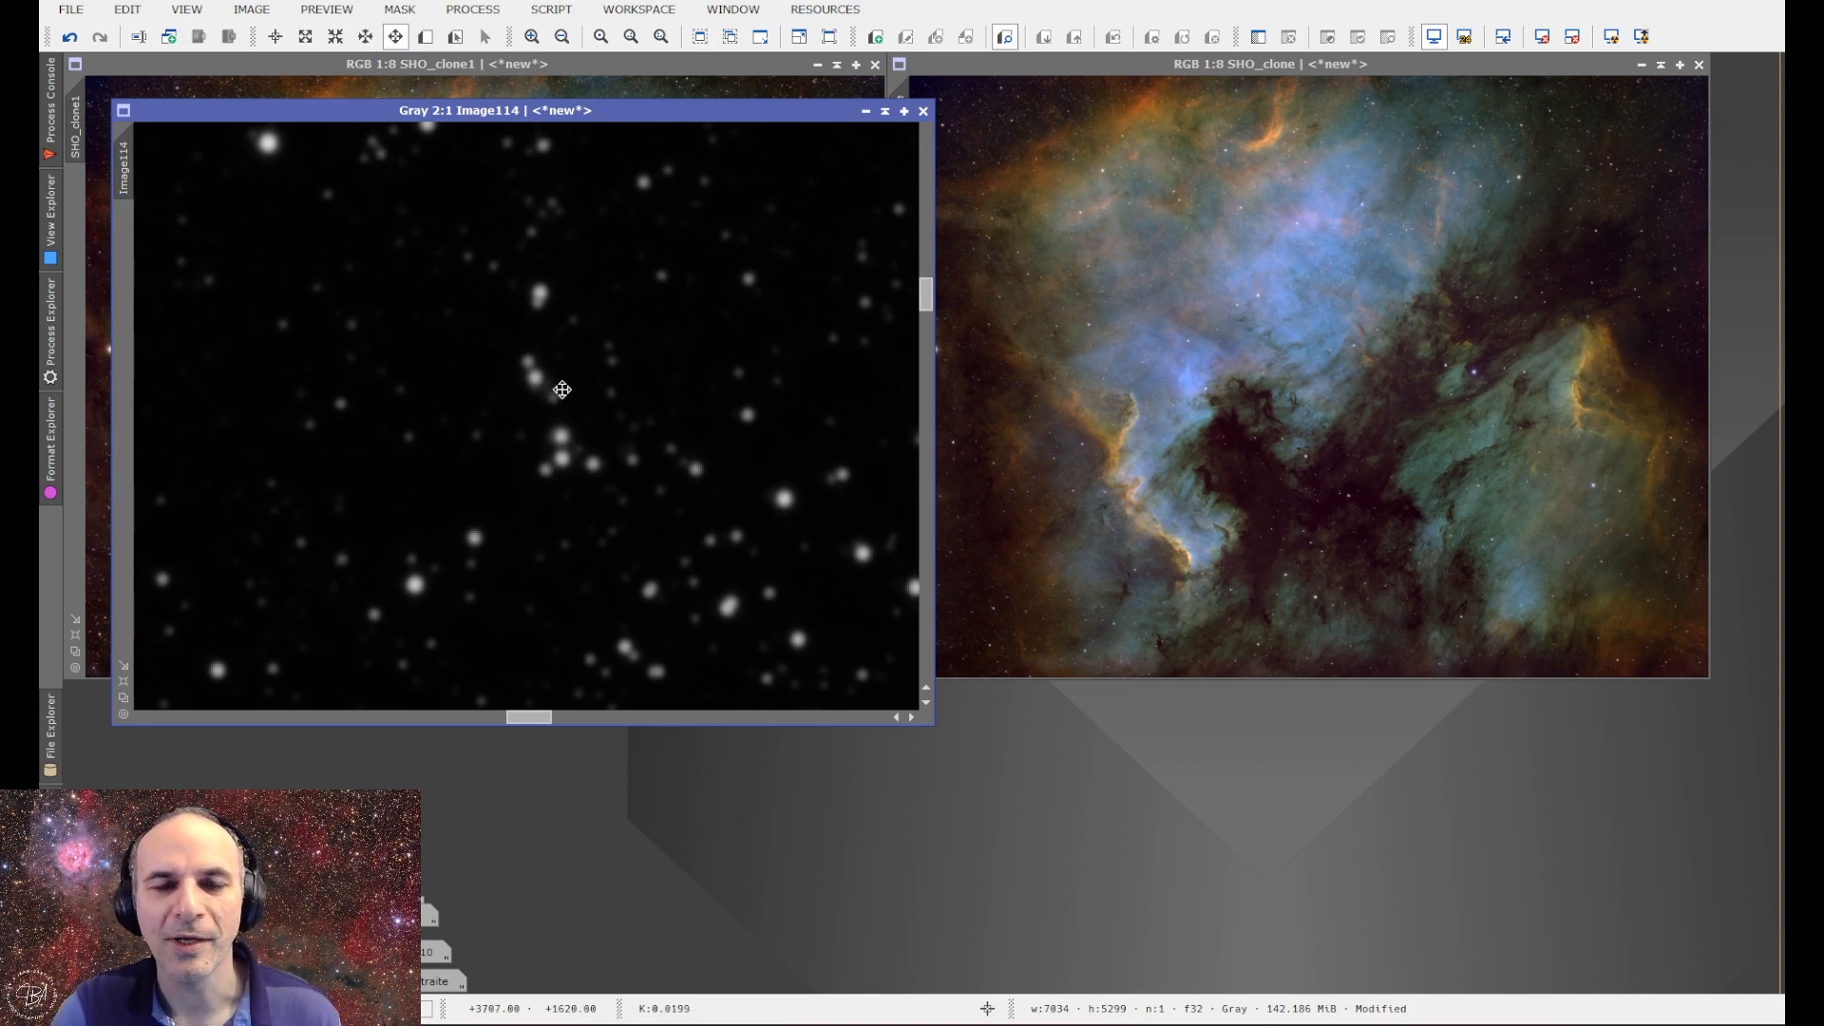
pyautogui.scroll(-10, 609, 391)
pyautogui.click(866, 111)
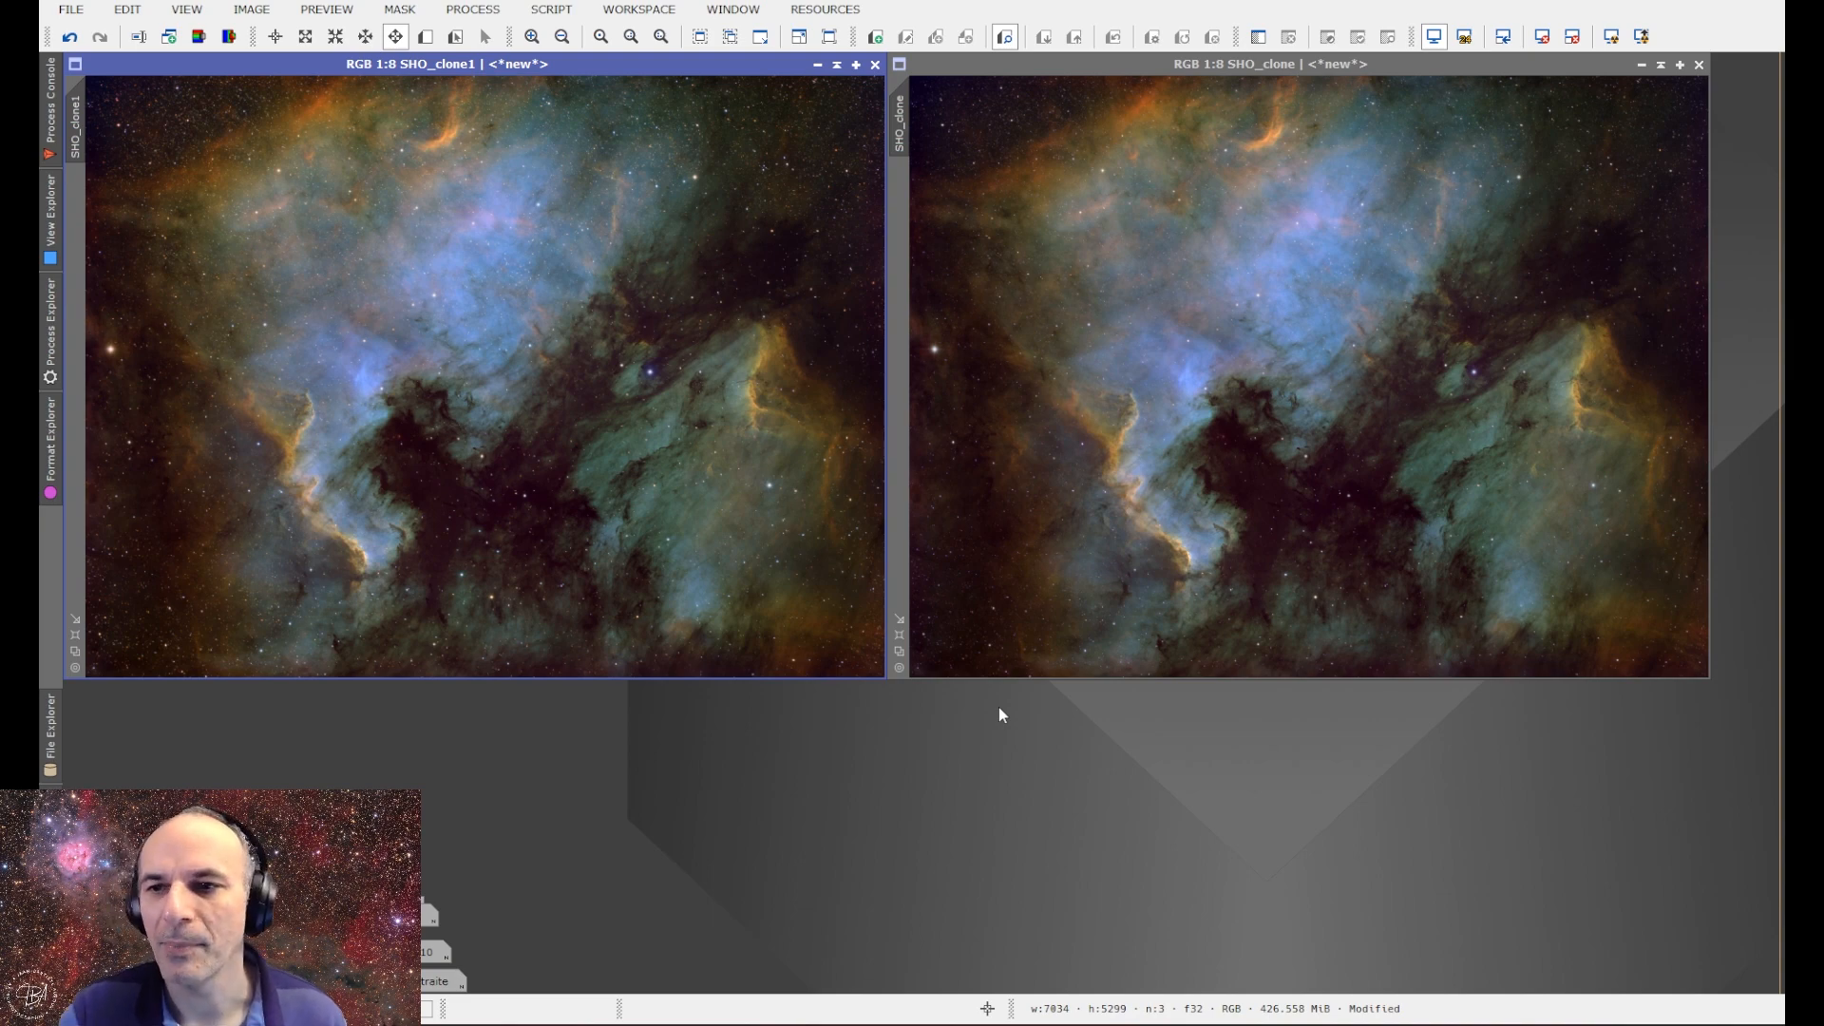
# Examine star colours and halos across SHO_clone up close, including the bright star in the orange-brown nebulosity at 3:1.
pyautogui.scroll(7, 1079, 305)
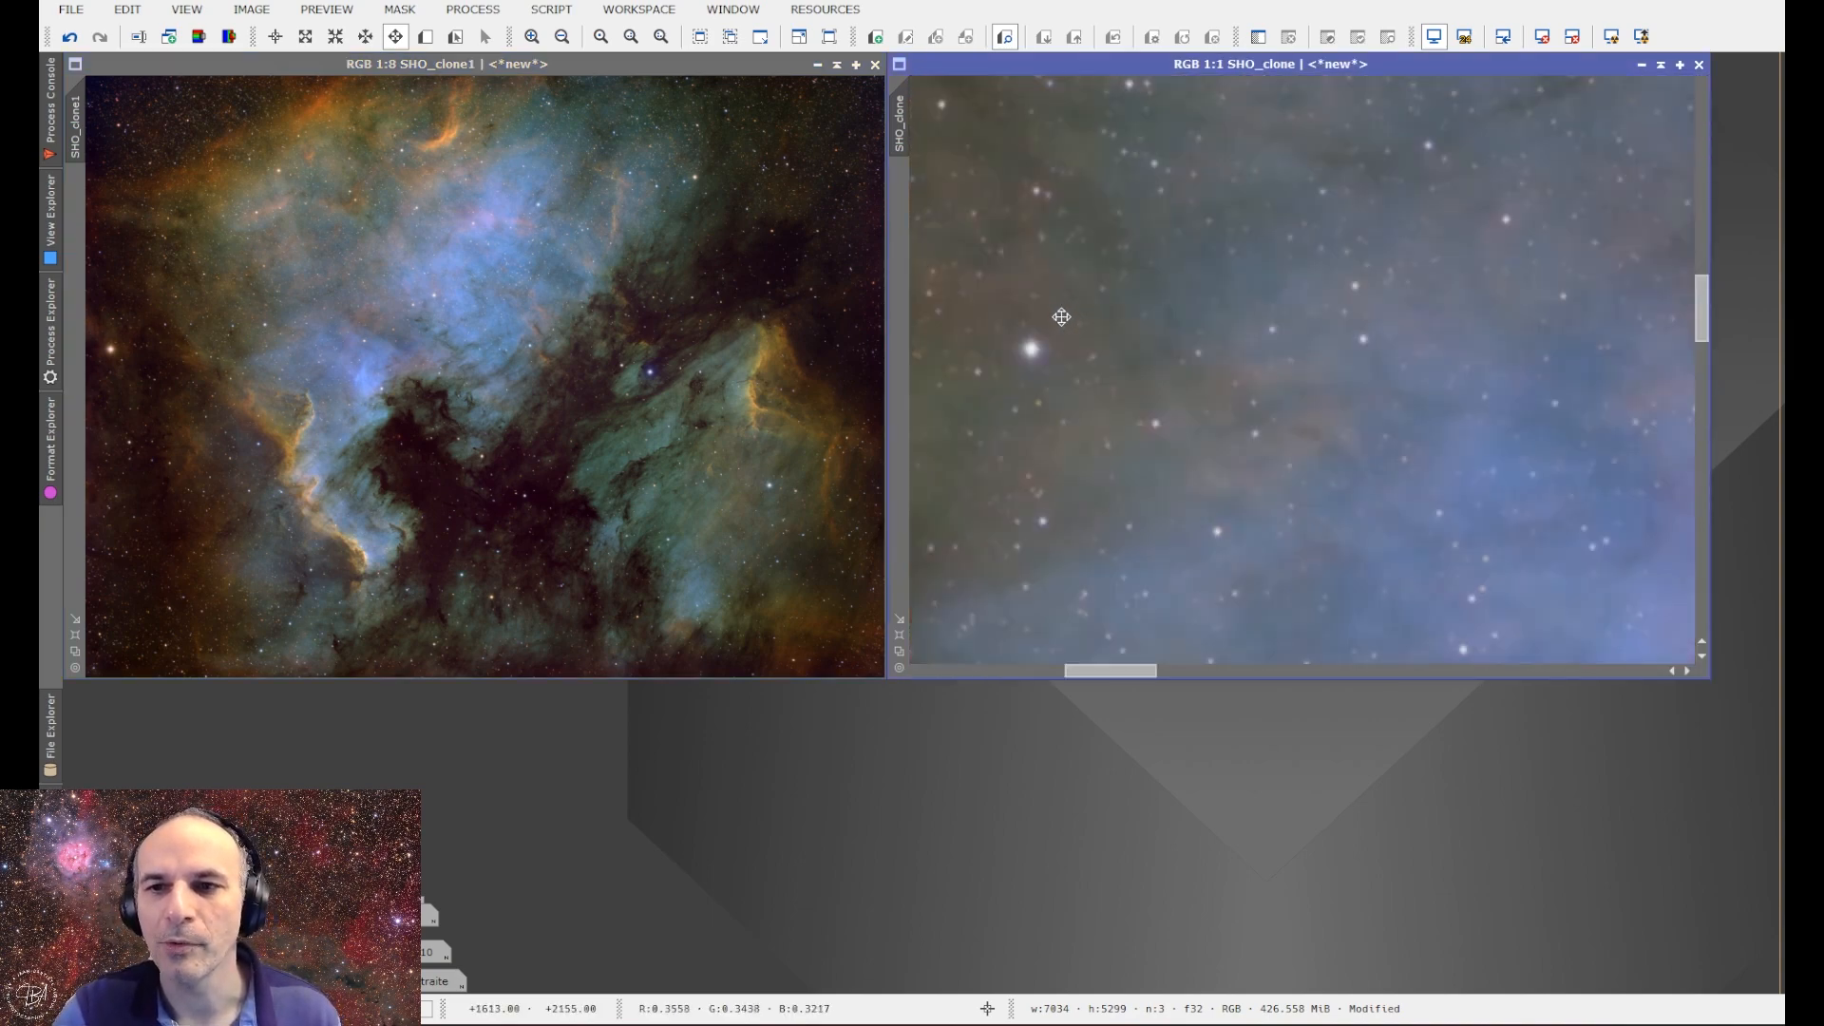
pyautogui.moveTo(1051, 329); pyautogui.dragTo(1130, 634)
pyautogui.scroll(1, 1086, 243)
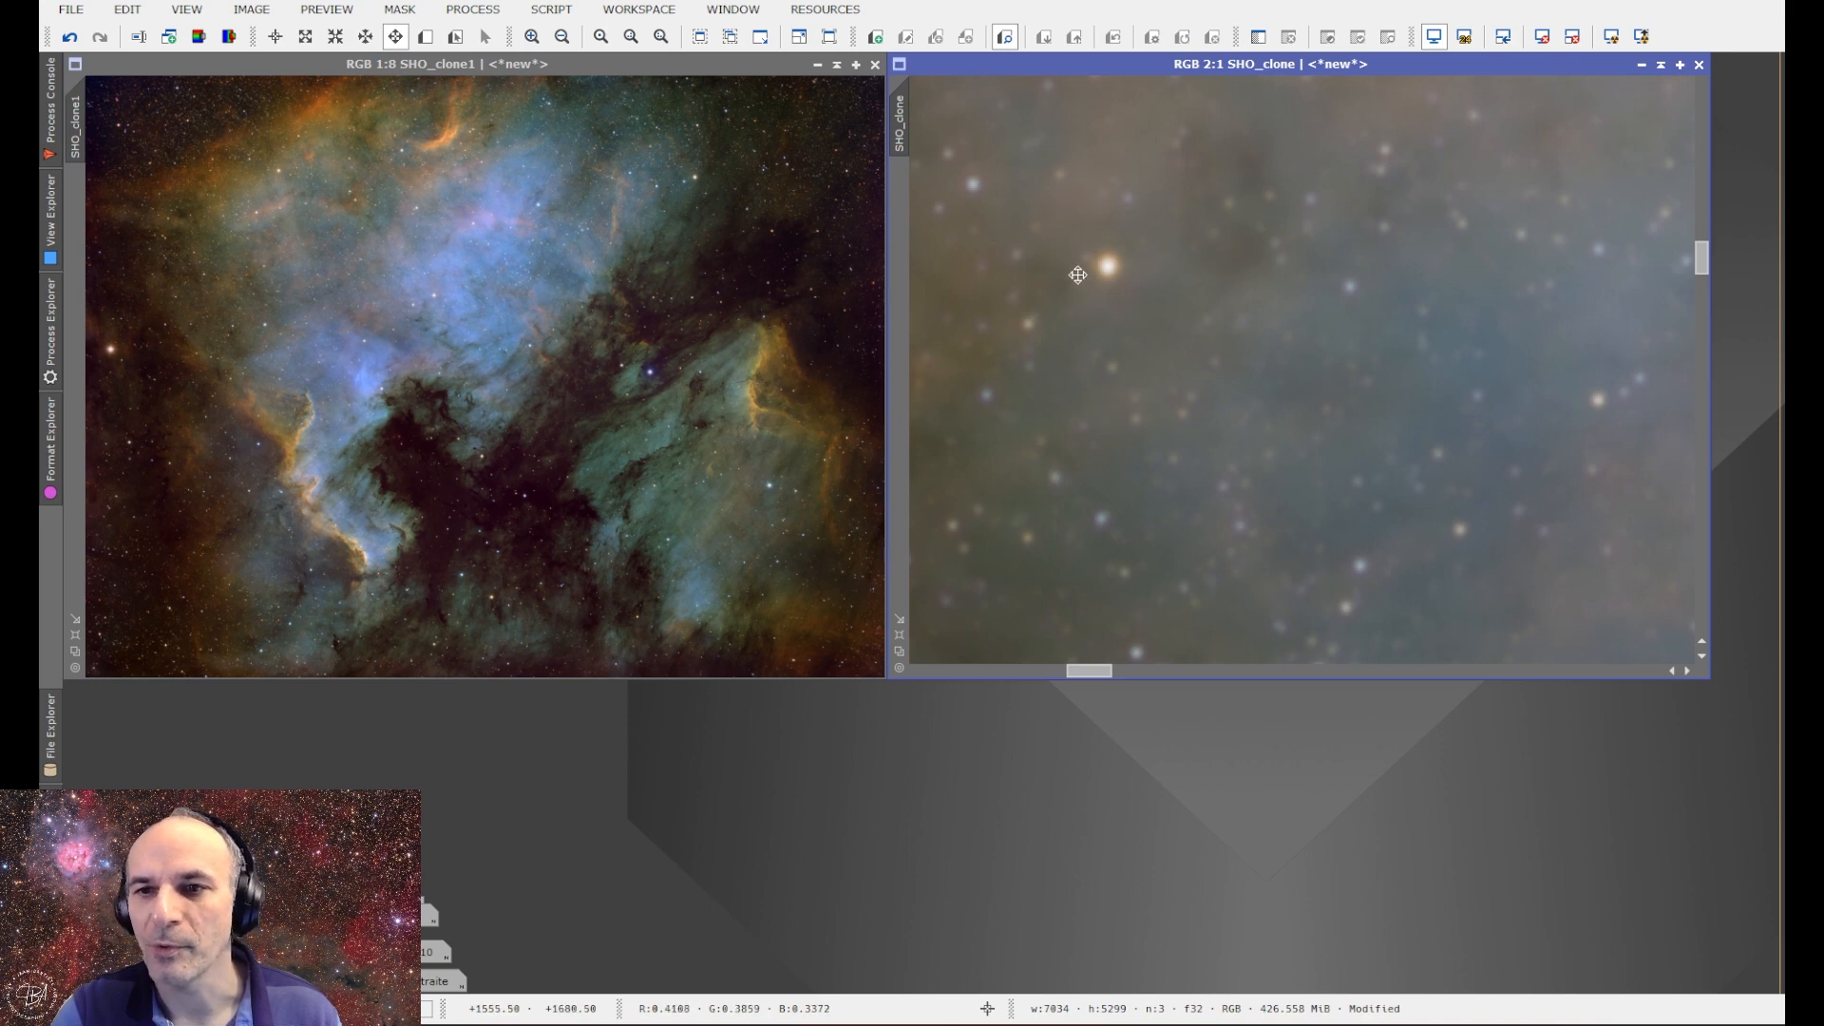
pyautogui.moveTo(1441, 333); pyautogui.dragTo(977, 484)
pyautogui.moveTo(1486, 299); pyautogui.dragTo(1102, 632)
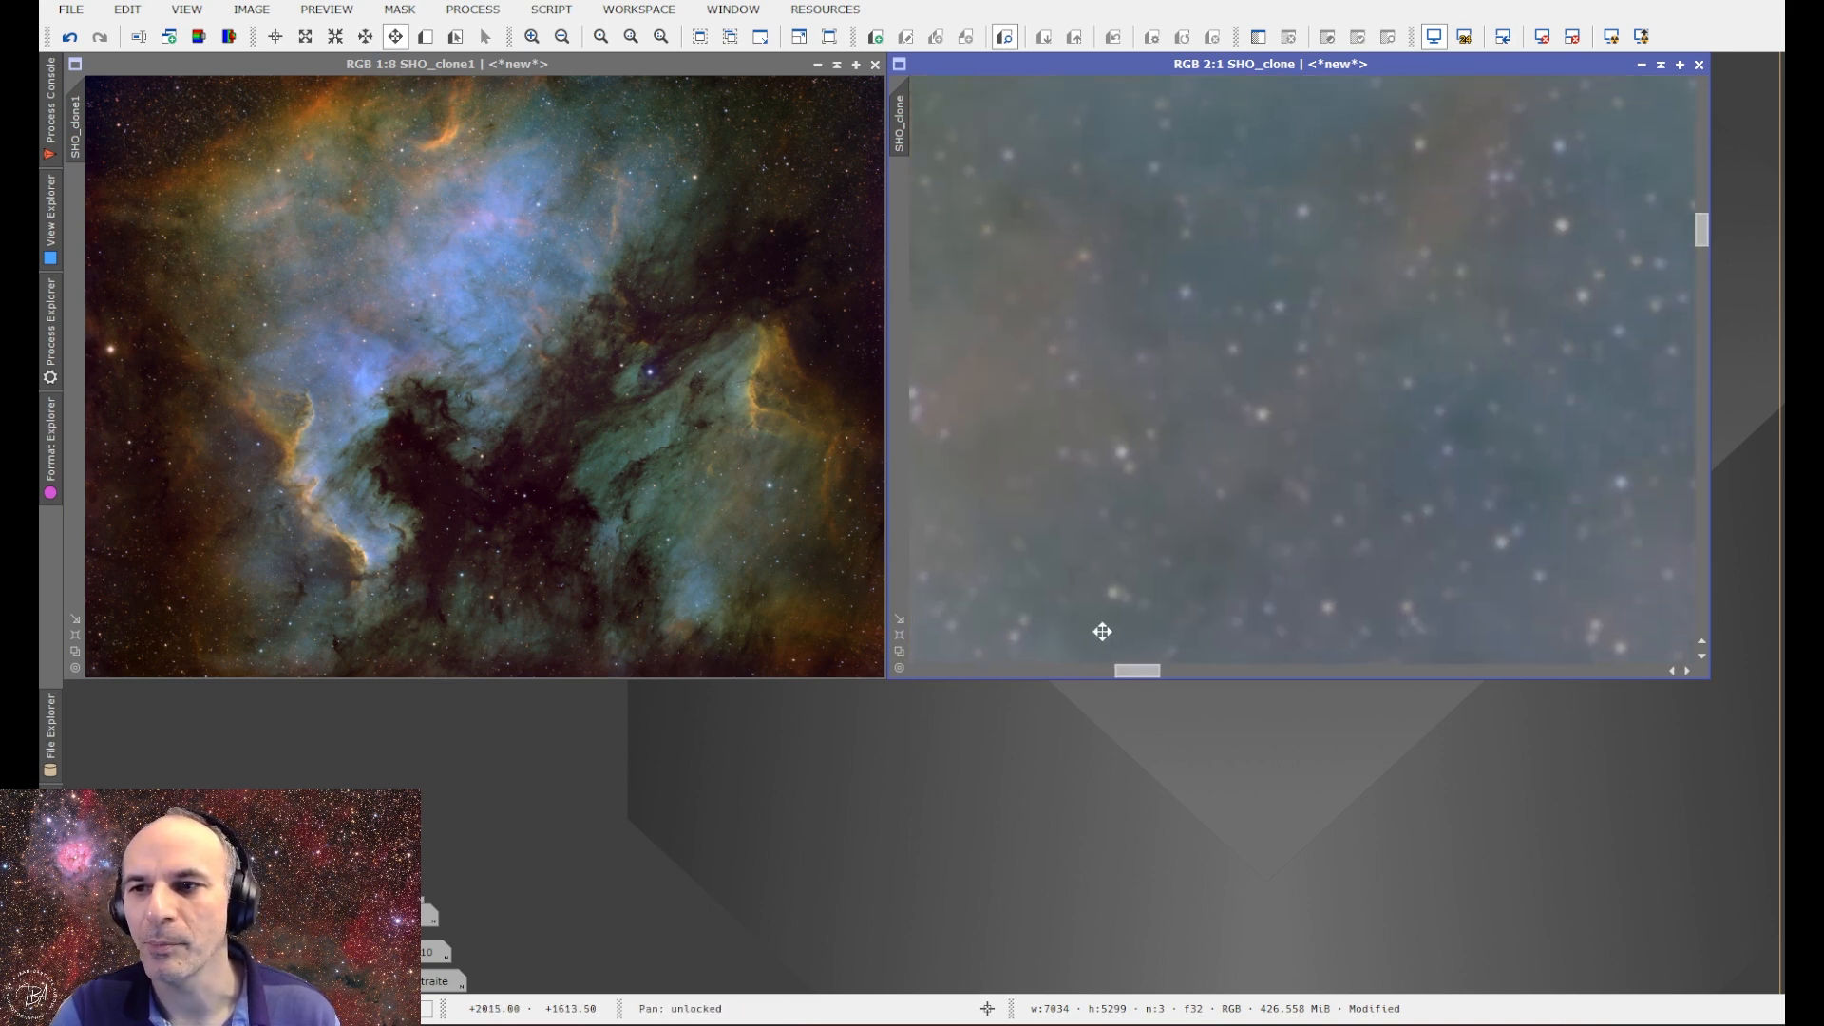
pyautogui.scroll(-1, 1102, 632)
pyautogui.scroll(-1, 1331, 480)
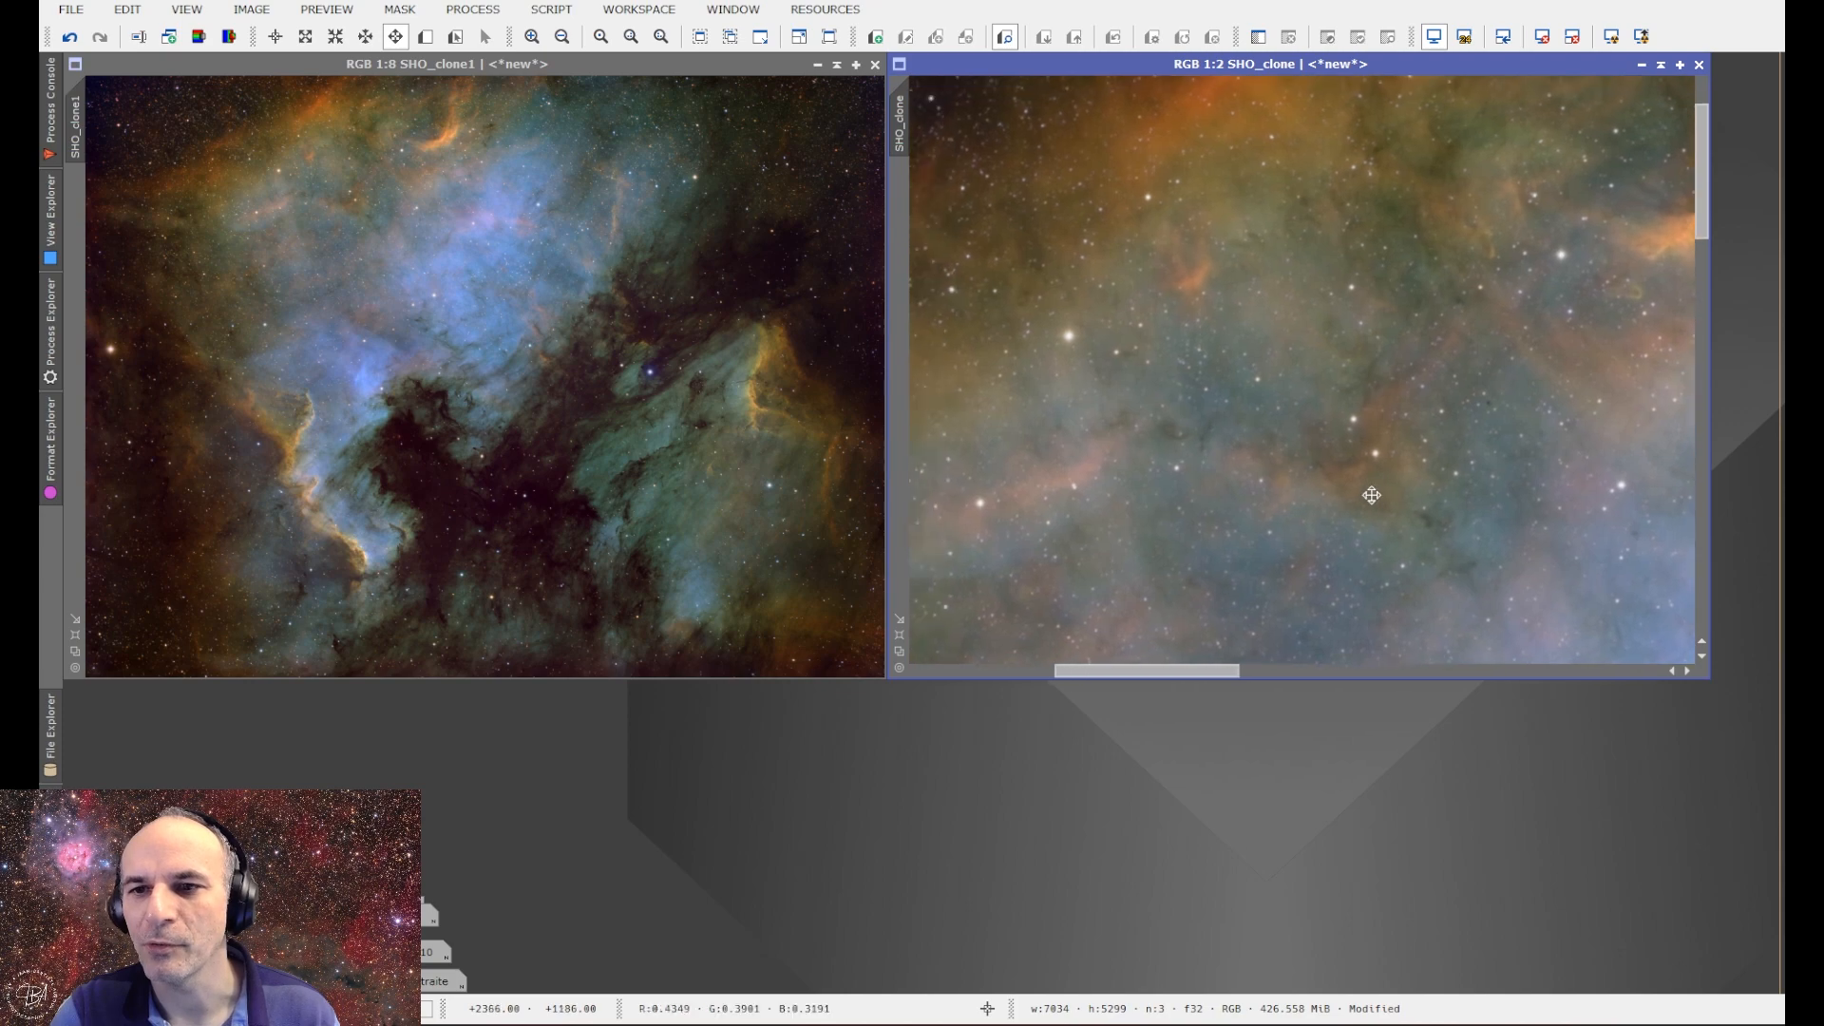
pyautogui.scroll(1, 1107, 314)
pyautogui.scroll(1, 1091, 379)
pyautogui.scroll(1, 1558, 236)
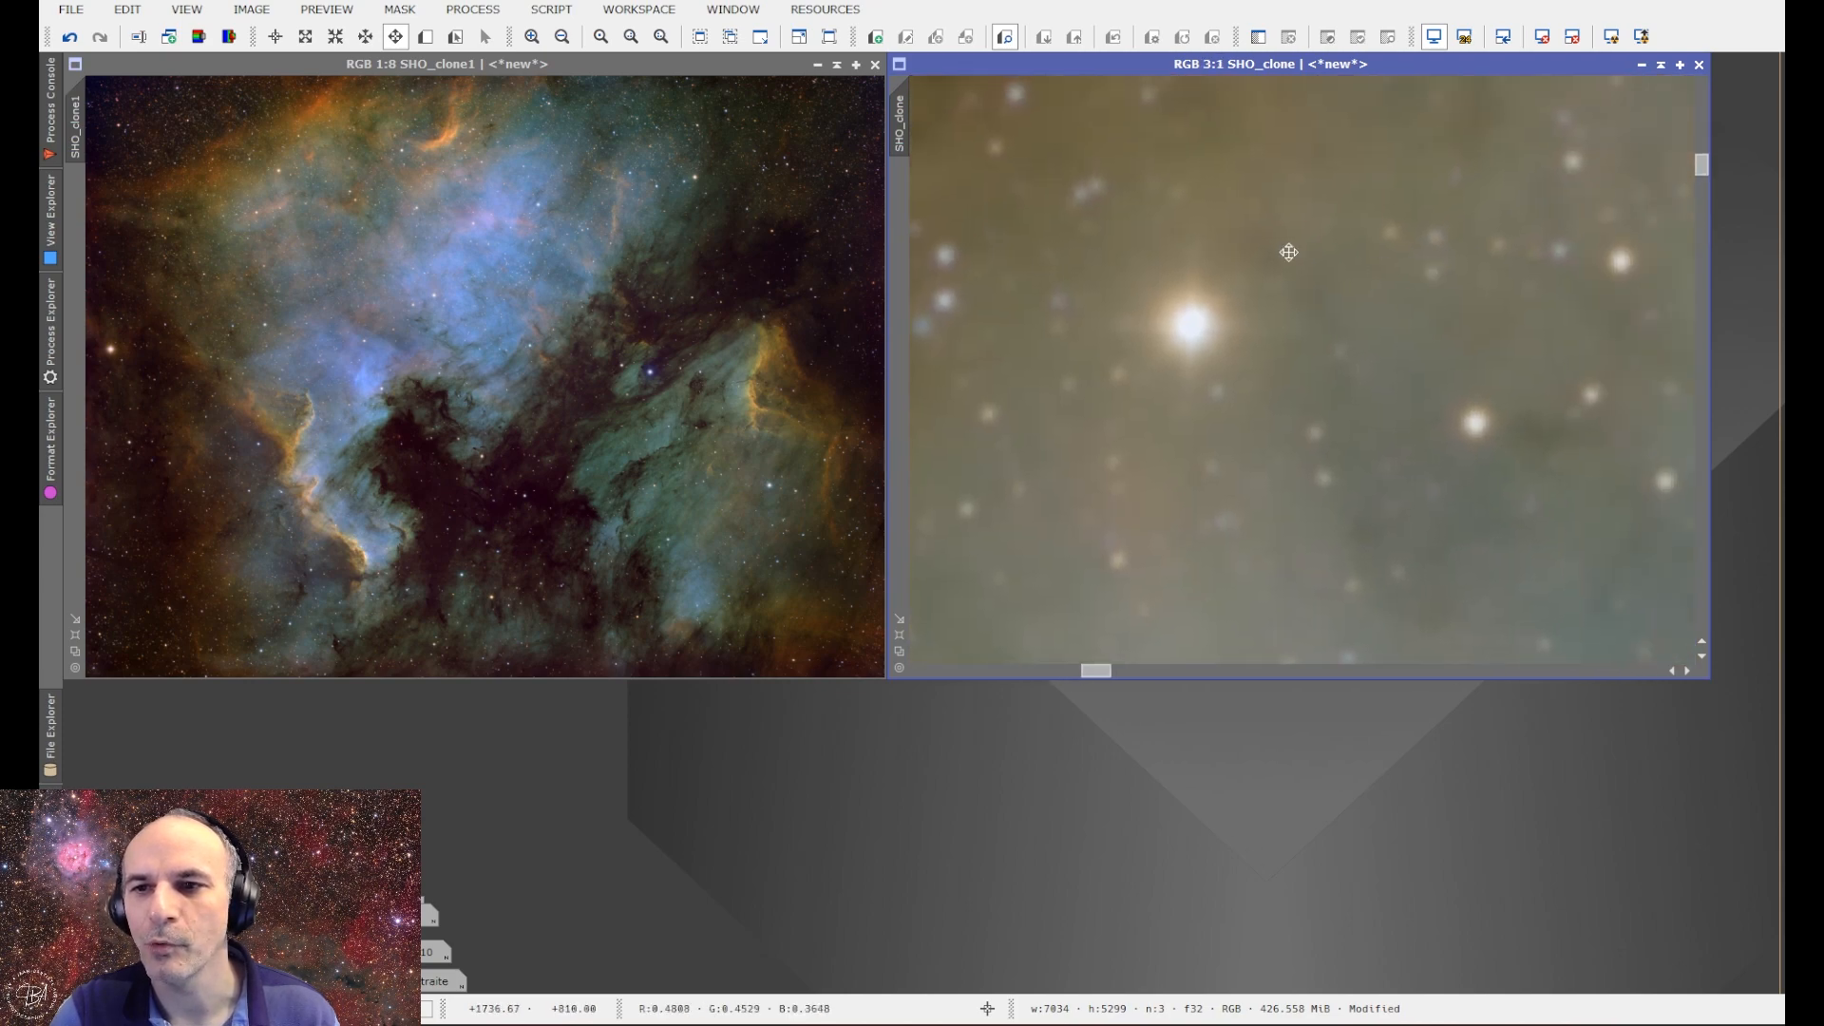